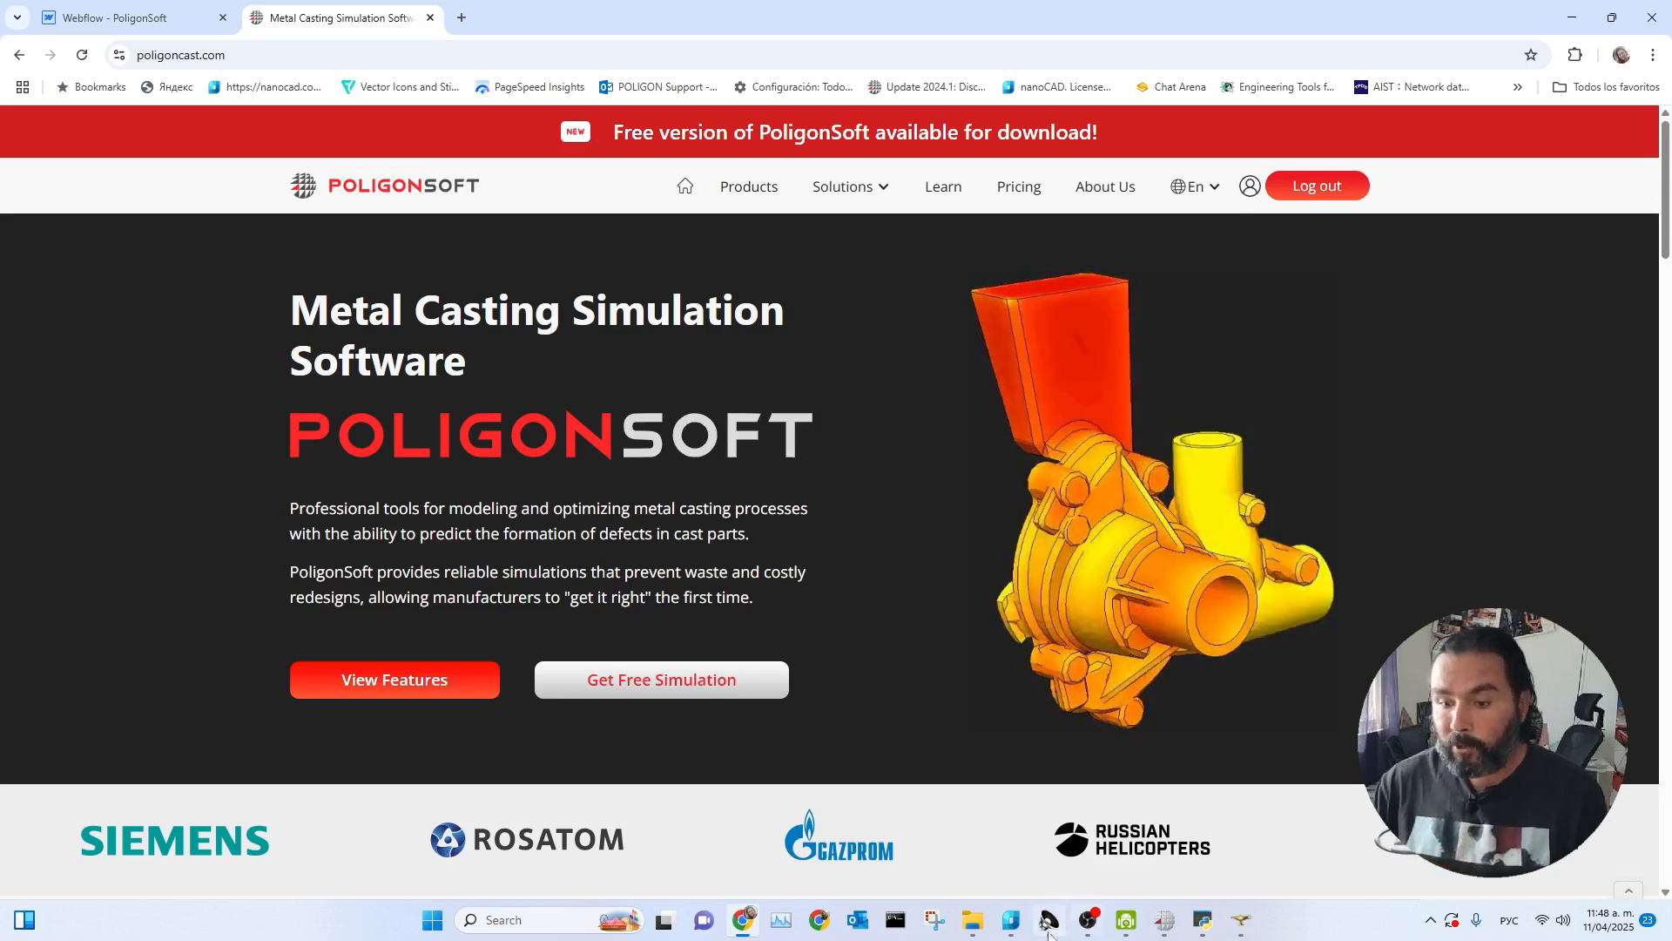
# - Switch to nanoCAD and examine the casting and mold solids in Example1.dwg, then the valve casting in Example2.dwg
pyautogui.moveTo(1011, 920)
pyautogui.click(963, 836)
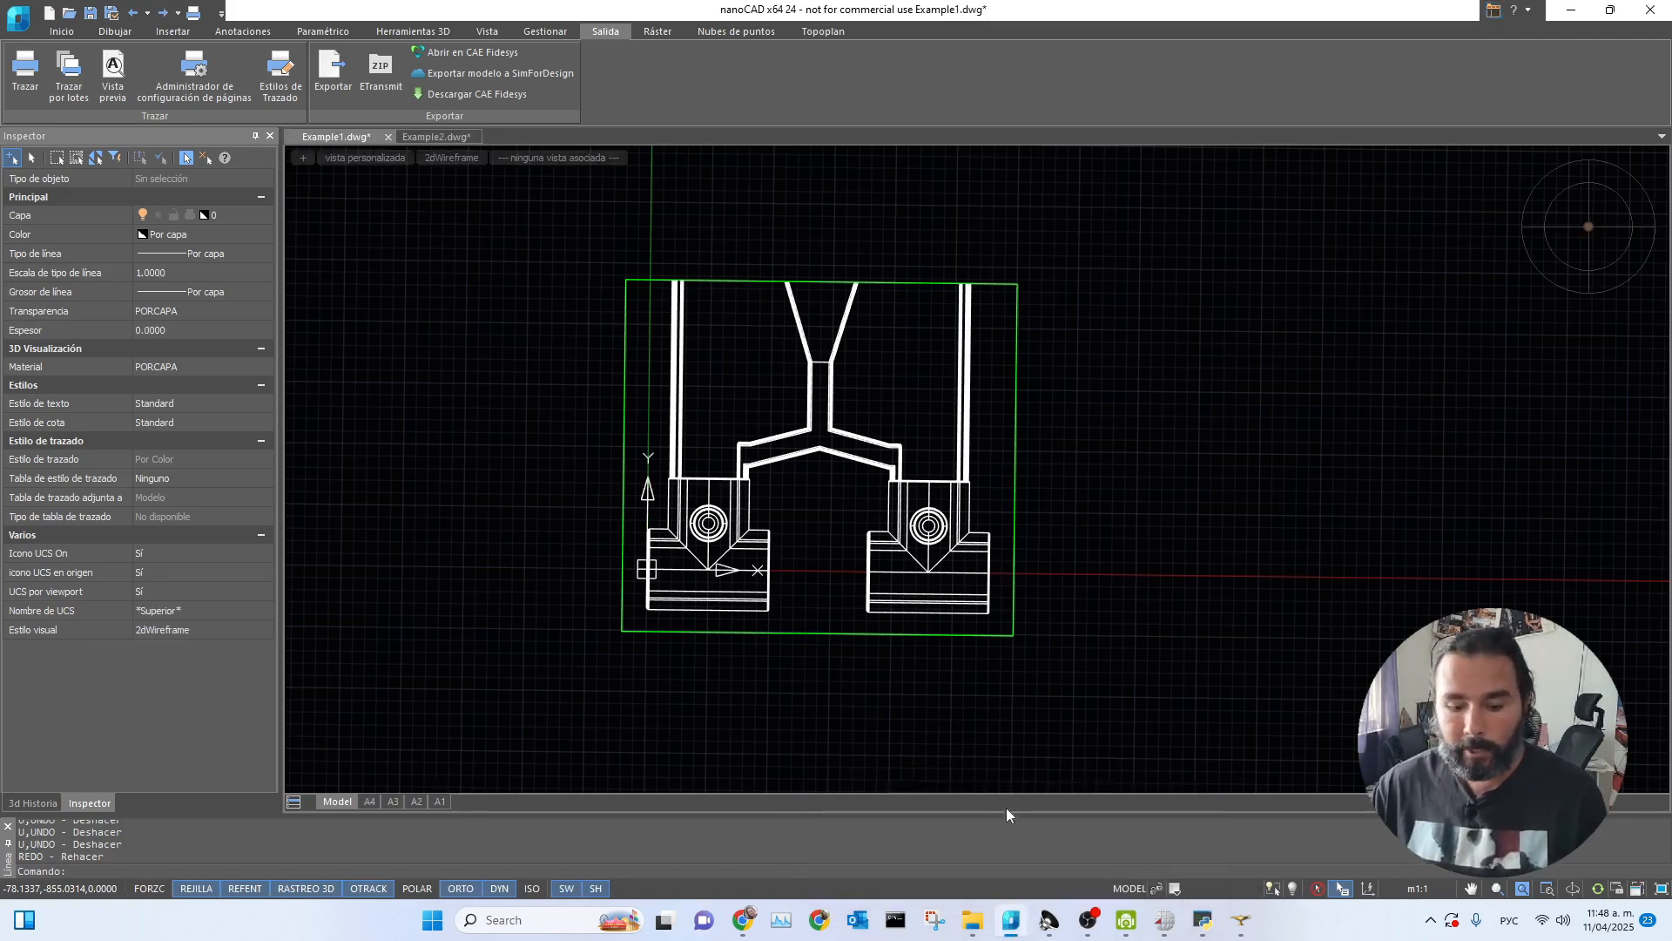
pyautogui.moveTo(1131, 508); pyautogui.dragTo(1111, 571)
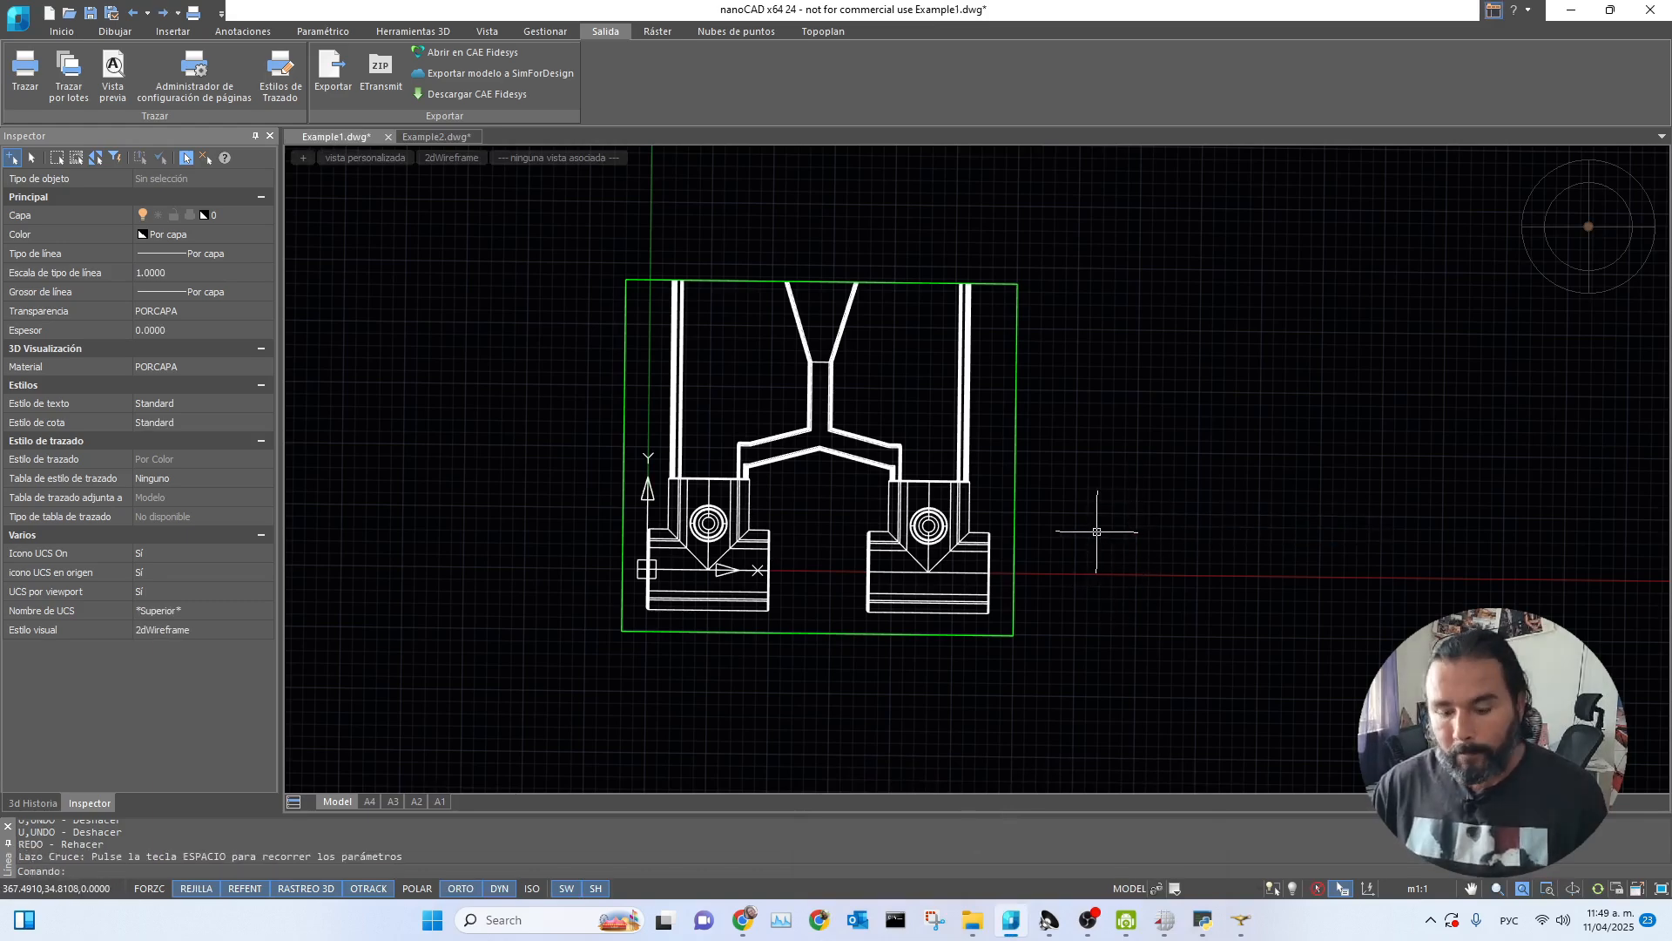
pyautogui.keyDown('shift'); pyautogui.moveTo(1097, 532); pyautogui.dragTo(1062, 726, button='middle'); pyautogui.keyUp('shift')
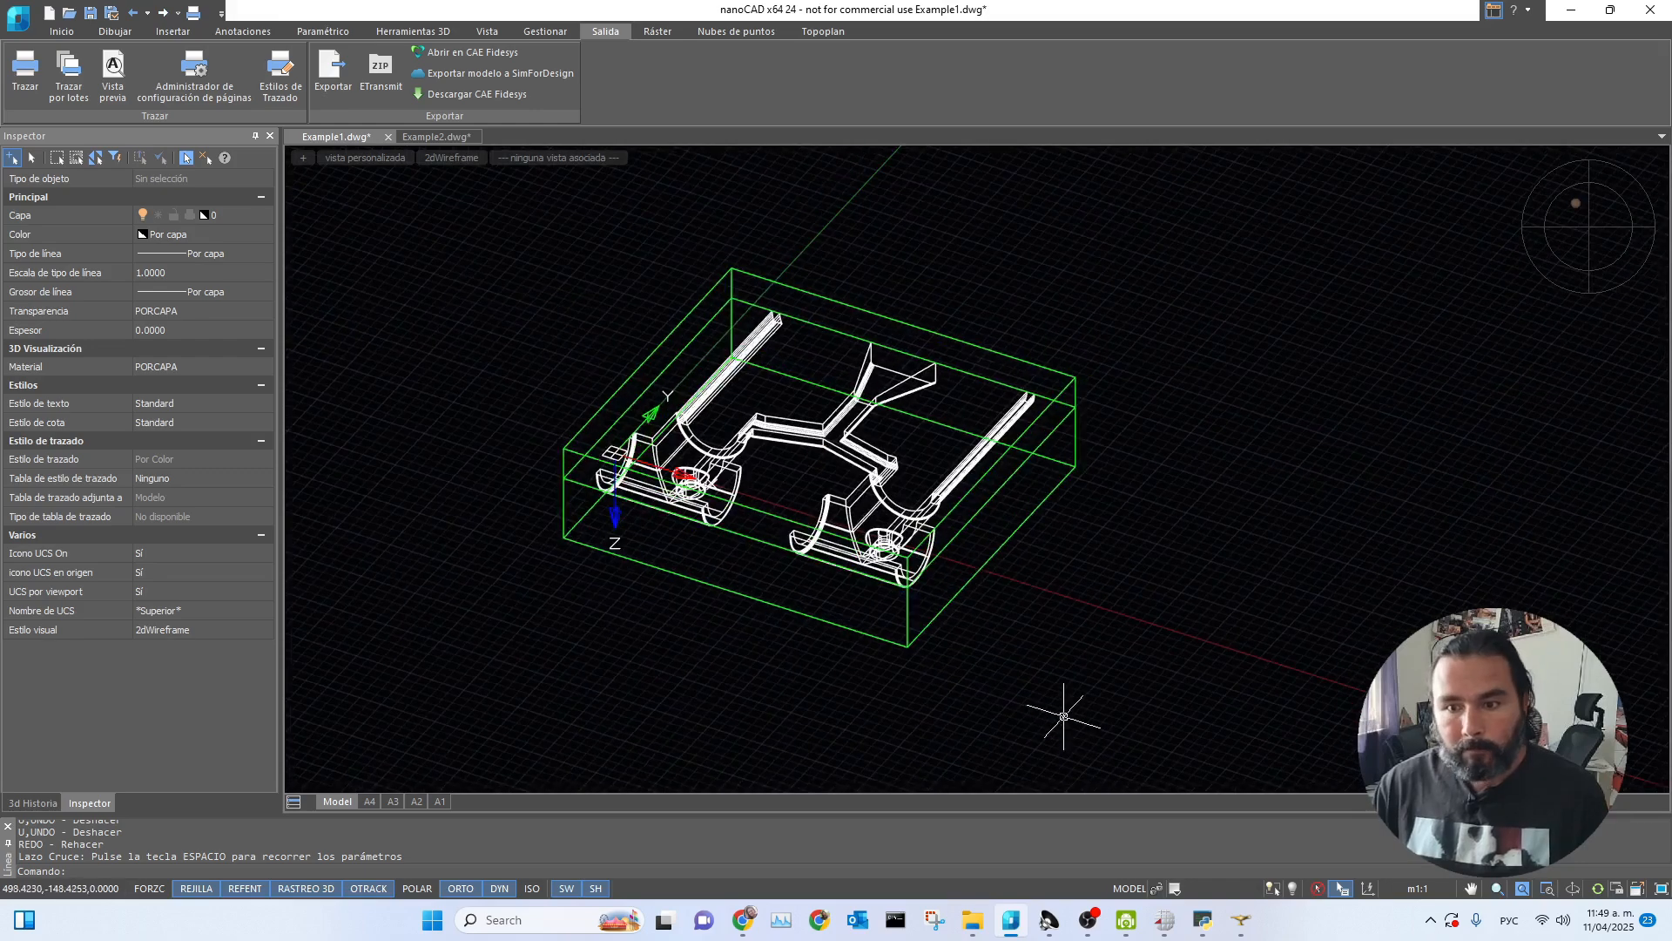
pyautogui.scroll(2, 1036, 647)
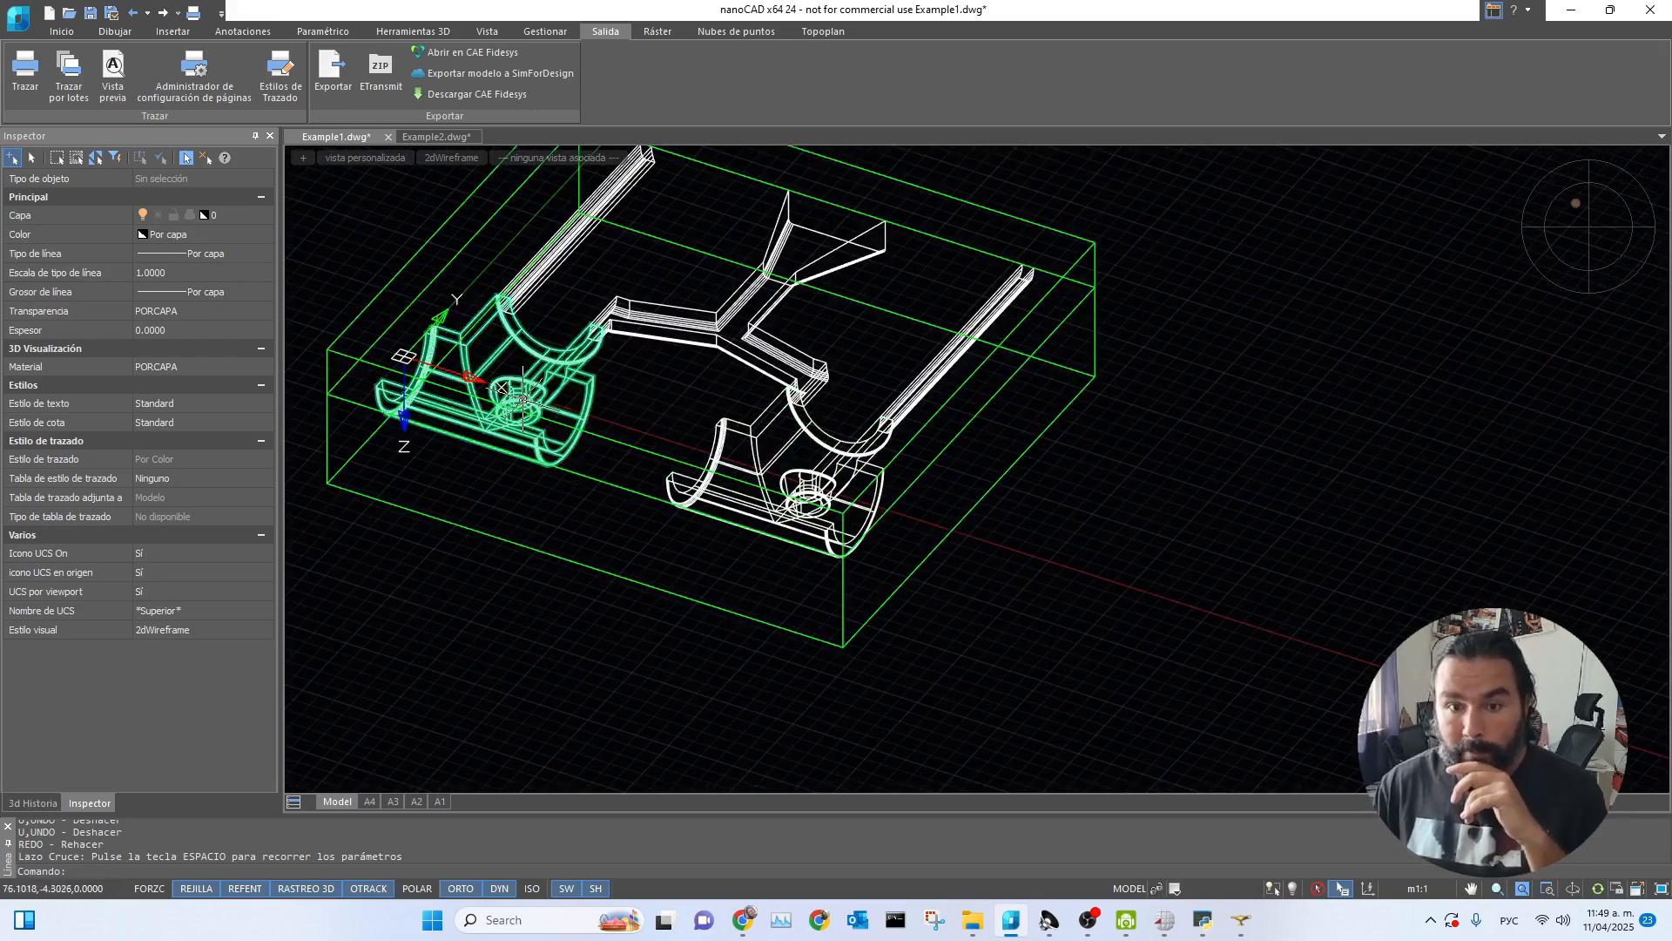
pyautogui.scroll(-2, 1113, 563)
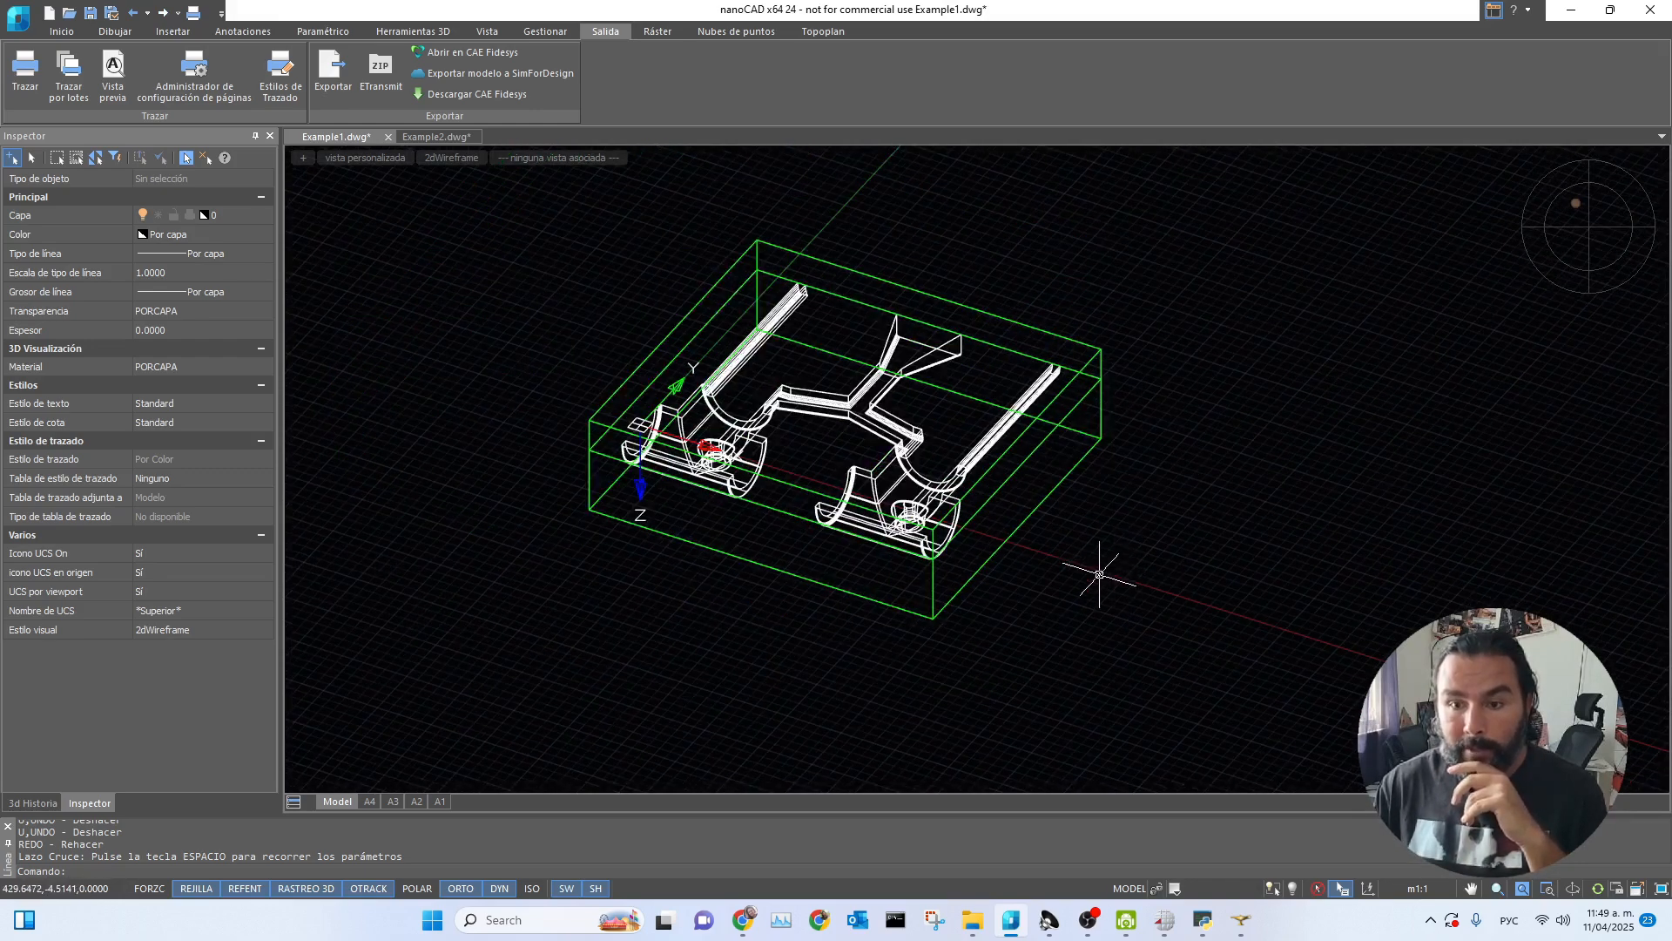
pyautogui.click(437, 138)
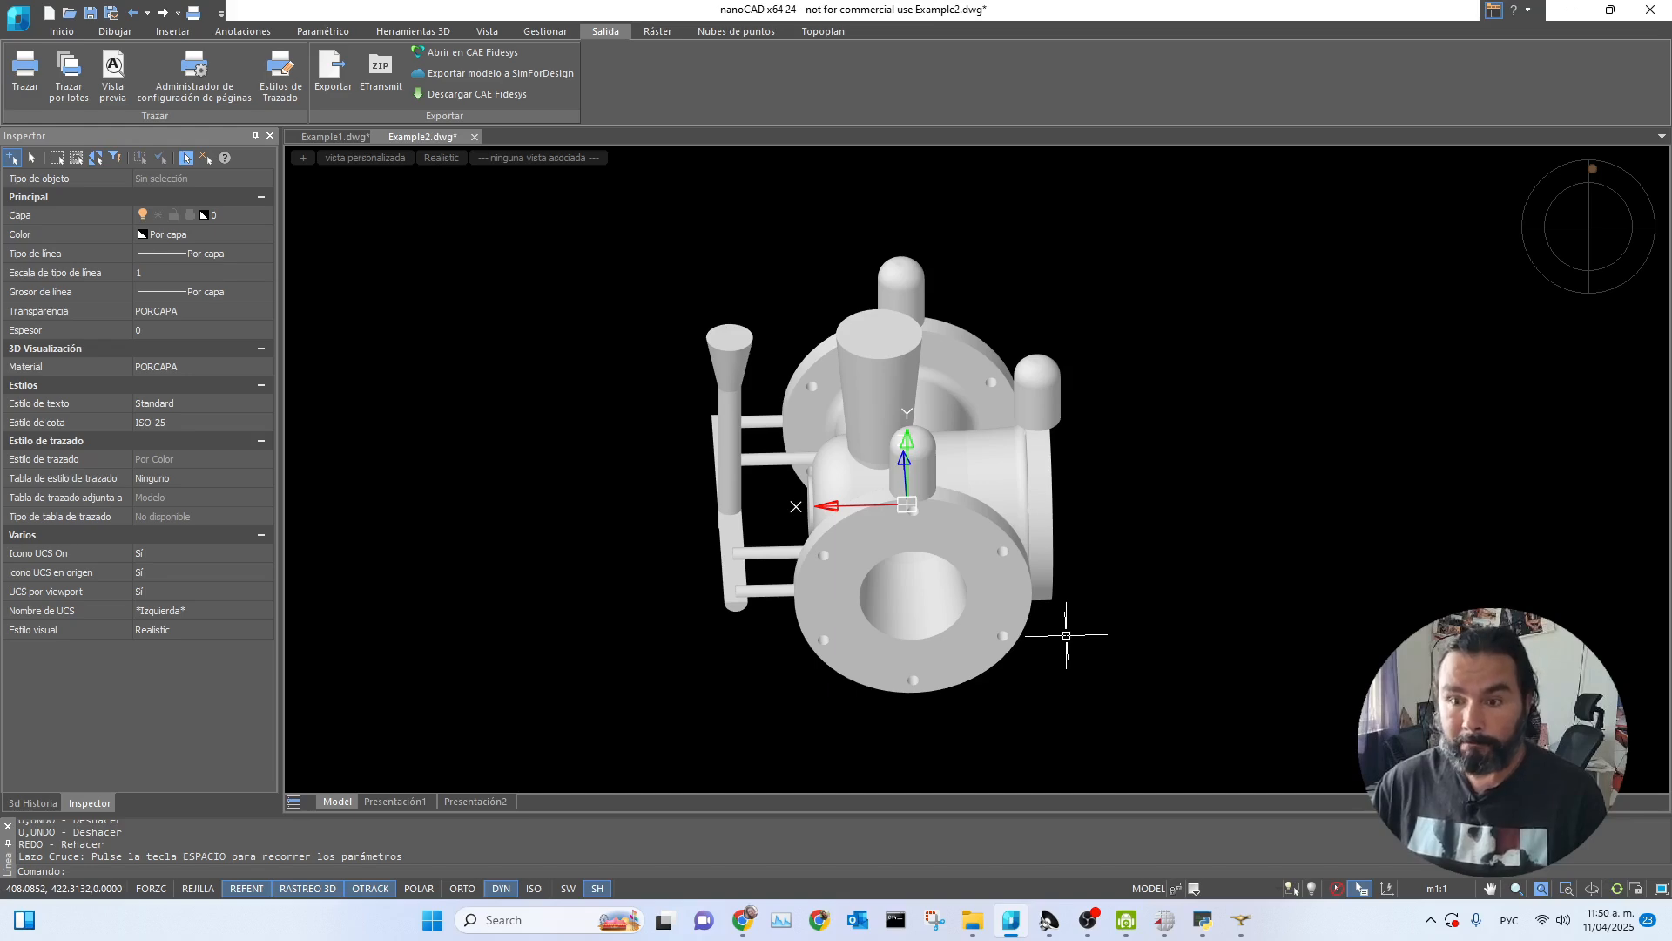
# - In Example1.dwg, unite the two half-parts, the gating system and the two long bars into one casting solid
pyautogui.click(333, 137)
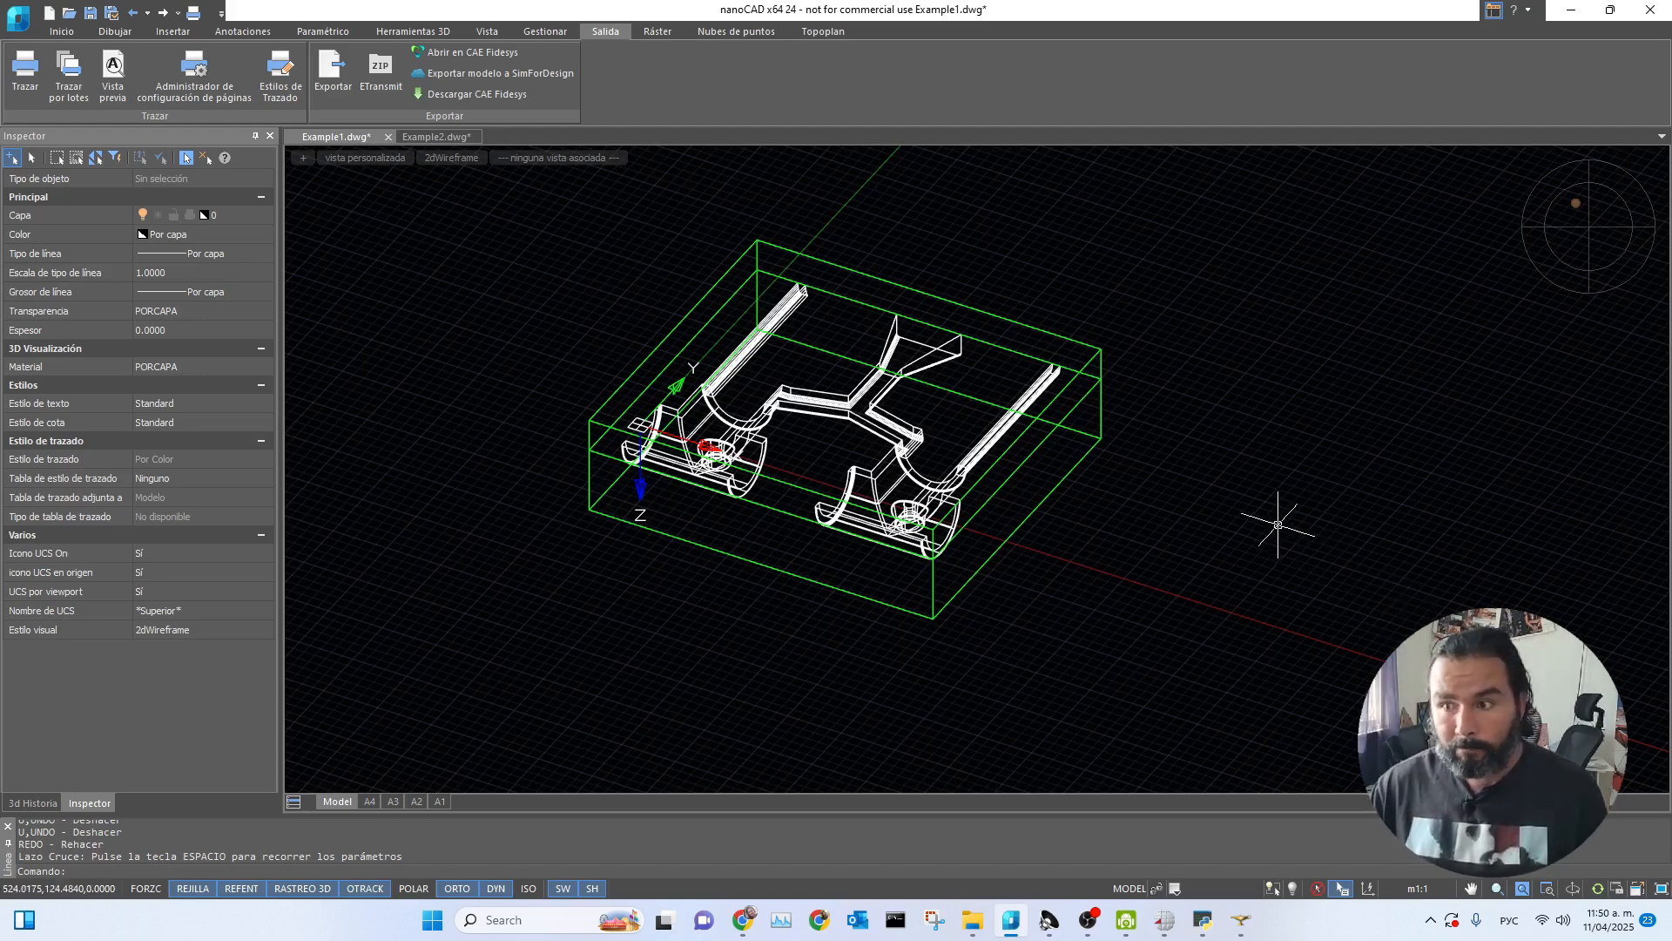
pyautogui.scroll(2, 1281, 515)
pyautogui.scroll(-2, 1174, 570)
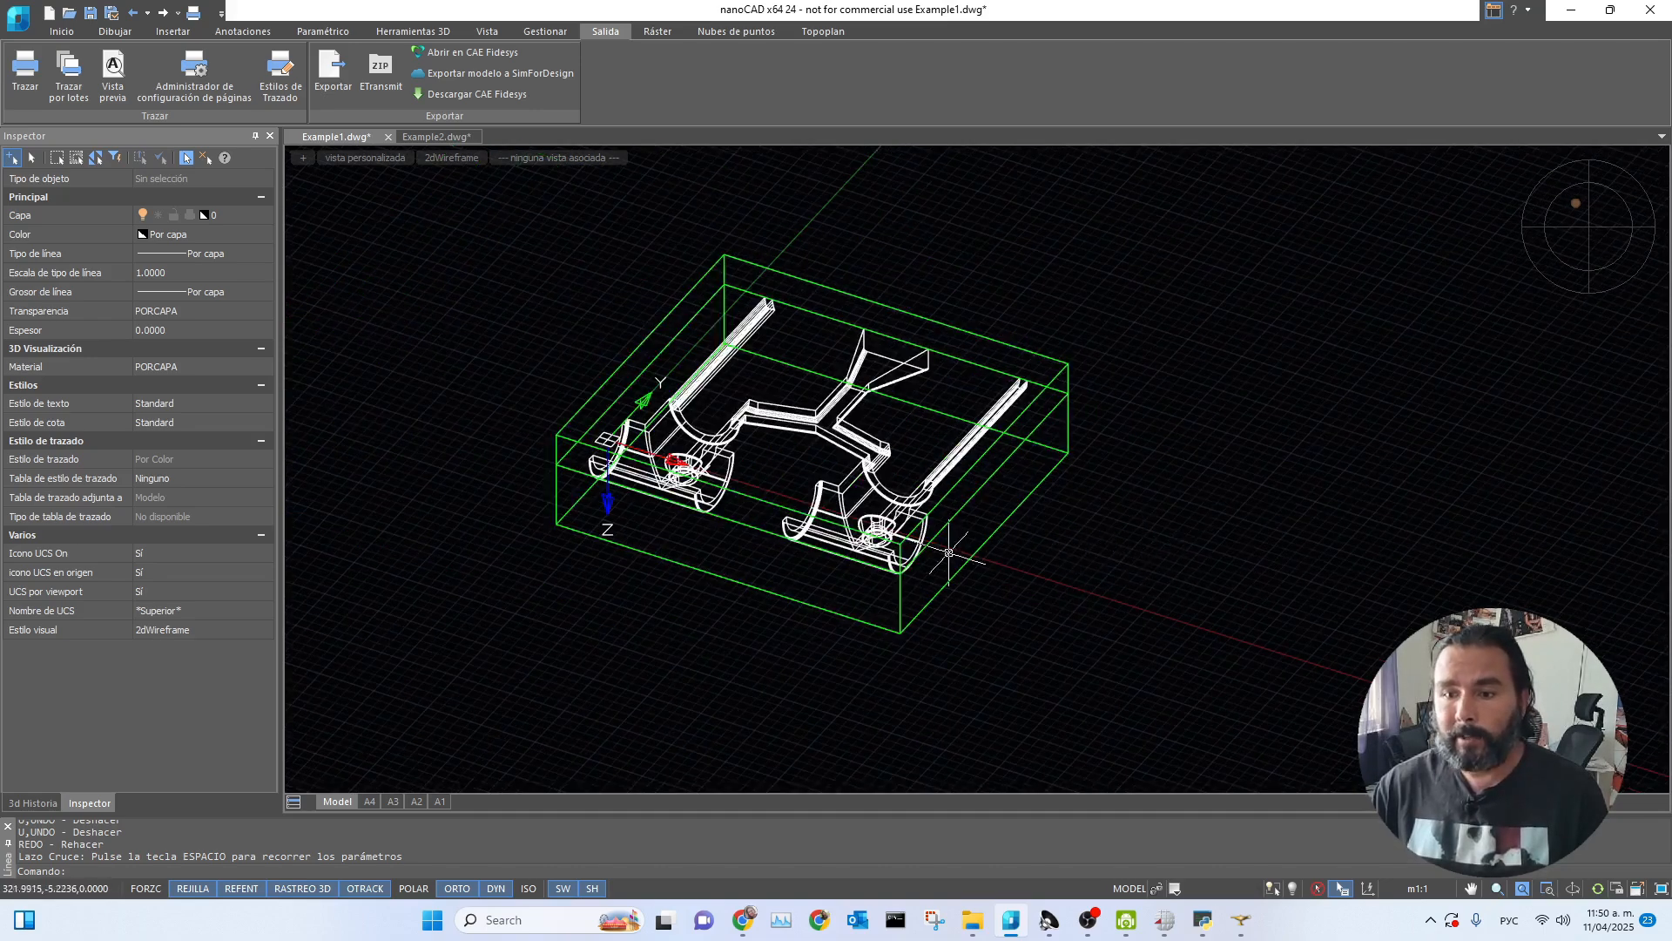
pyautogui.moveTo(1101, 639); pyautogui.dragTo(1202, 657, button='middle')
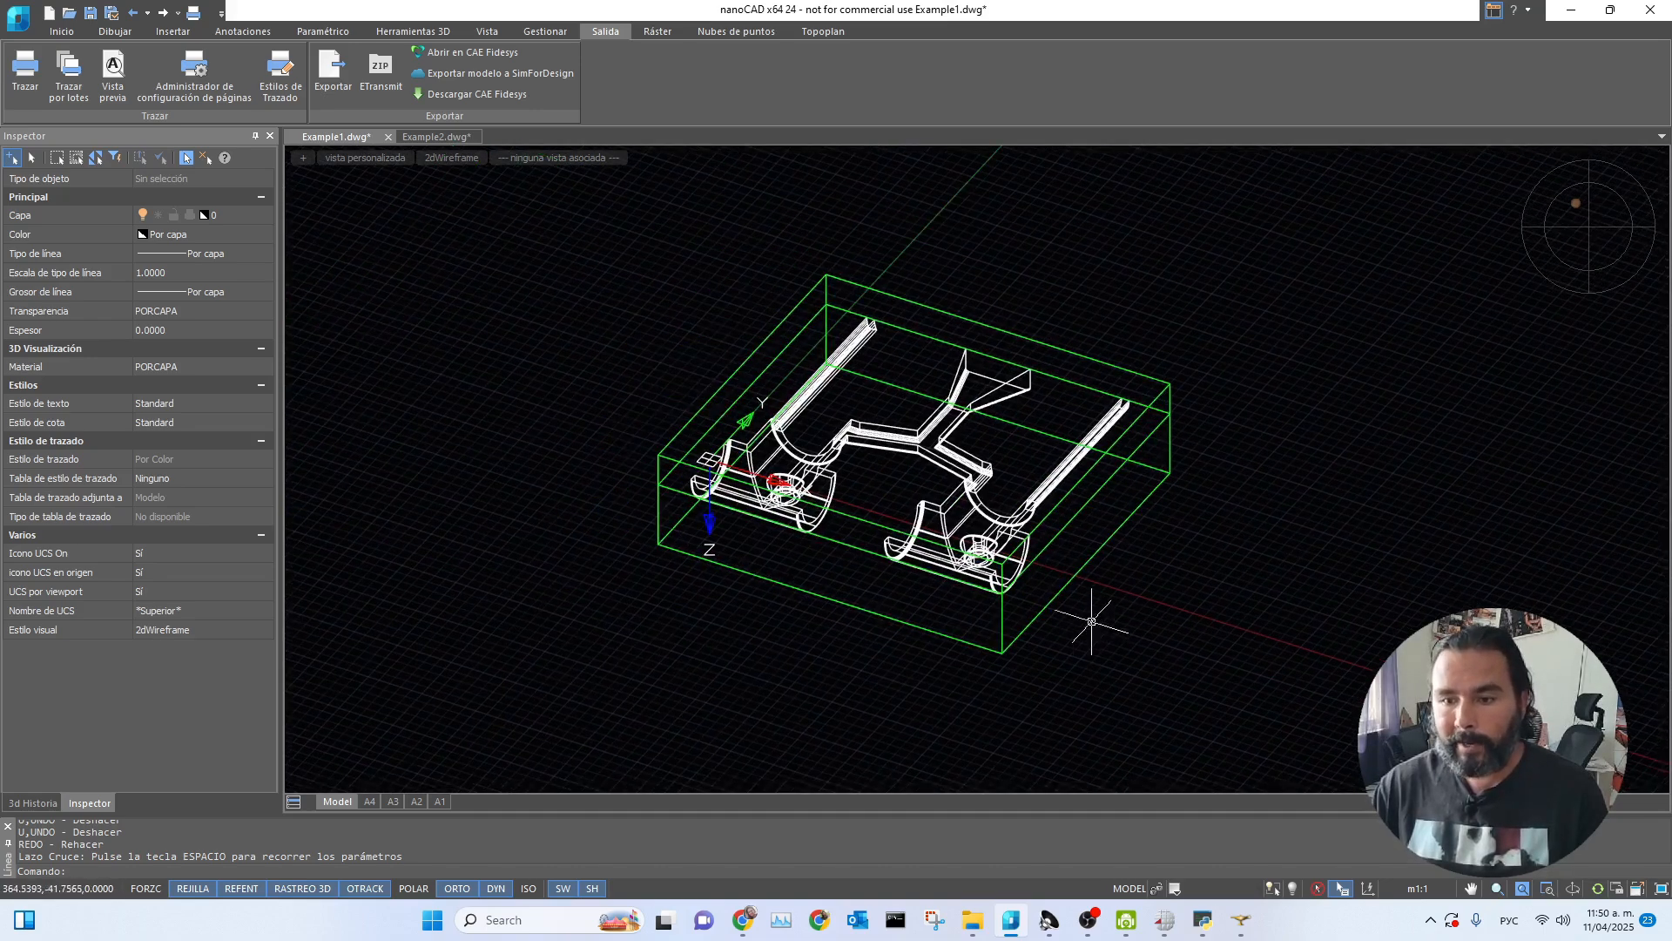
pyautogui.click(949, 523)
pyautogui.click(815, 480)
pyautogui.click(875, 434)
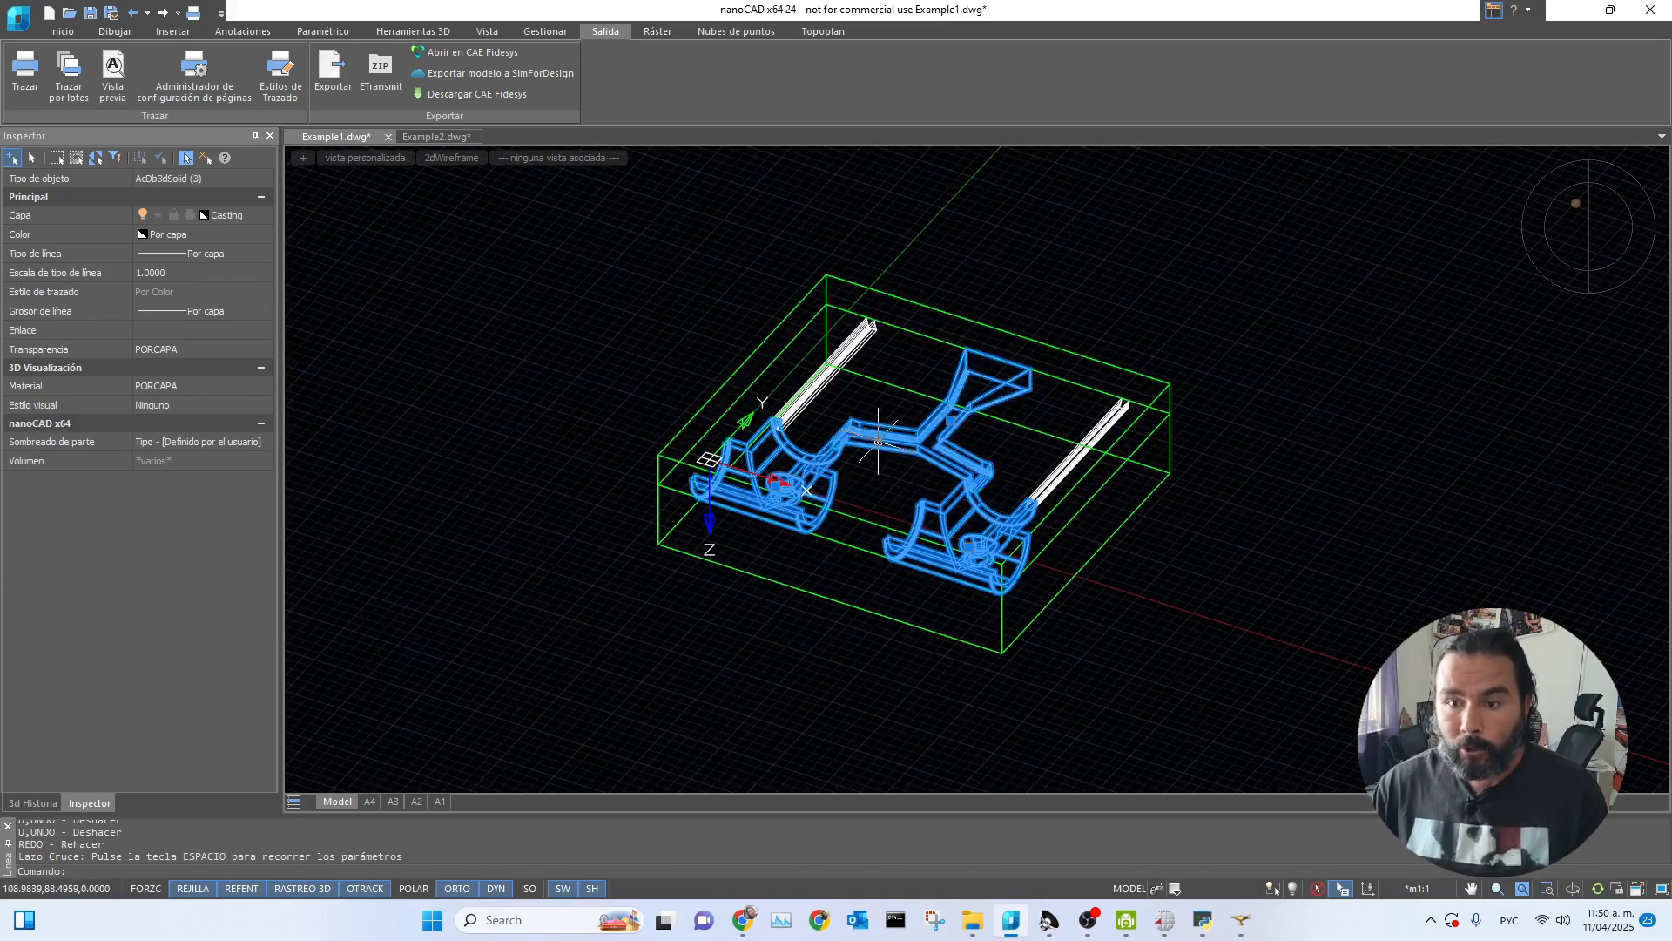
pyautogui.click(809, 407)
pyautogui.click(1078, 453)
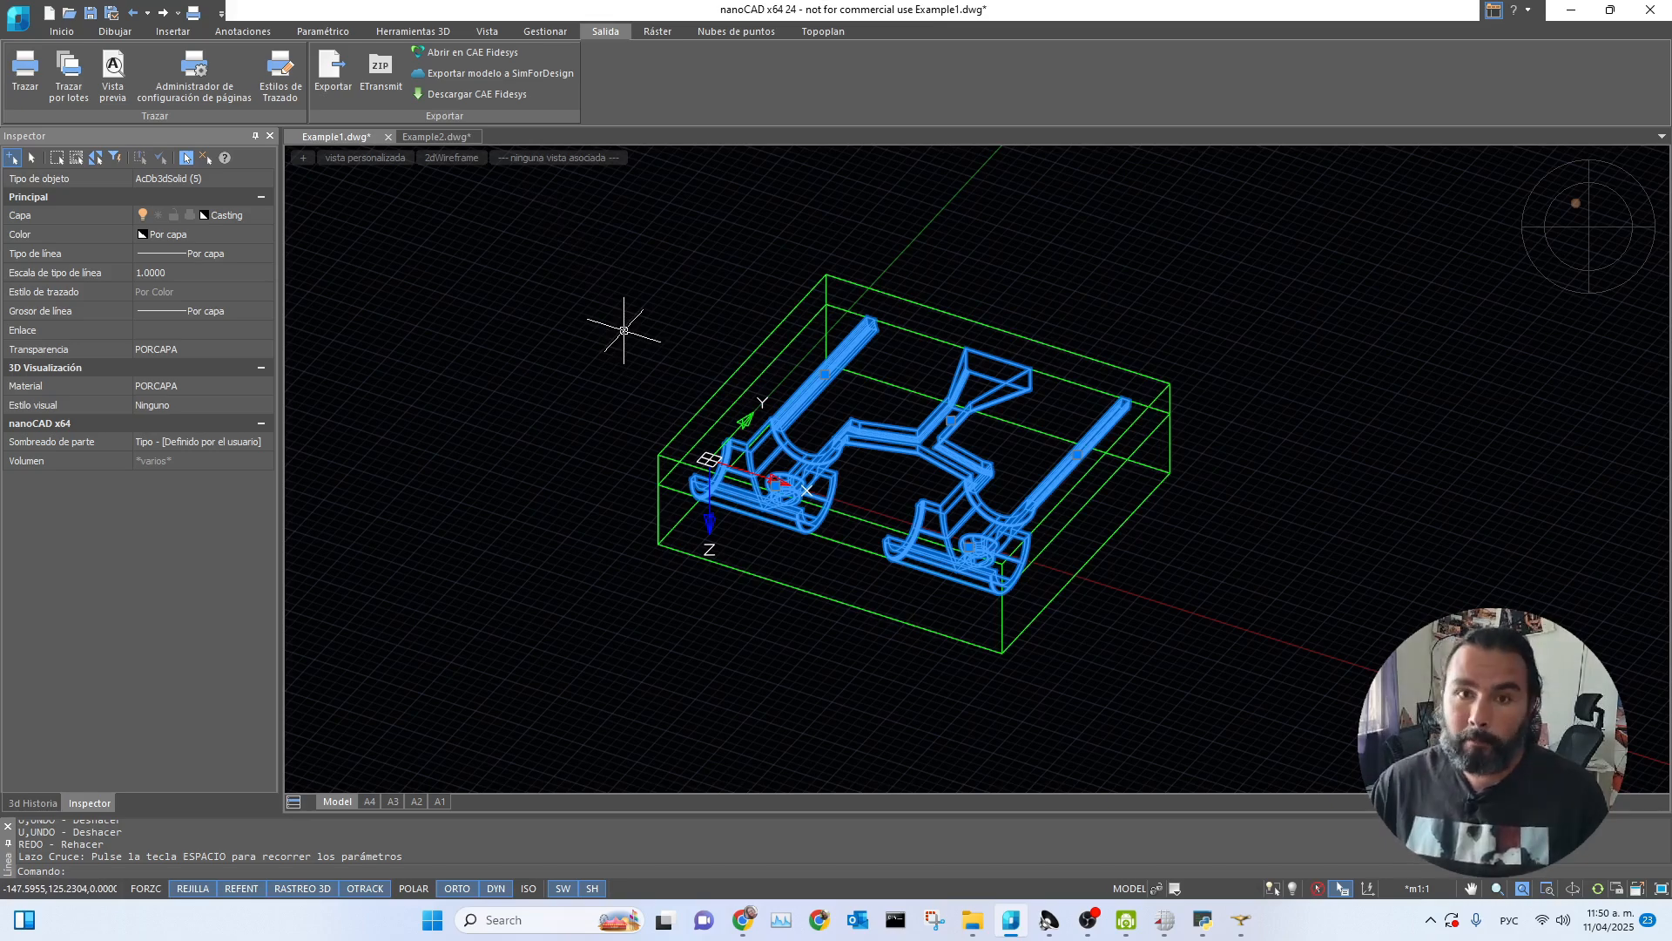
pyautogui.click(414, 33)
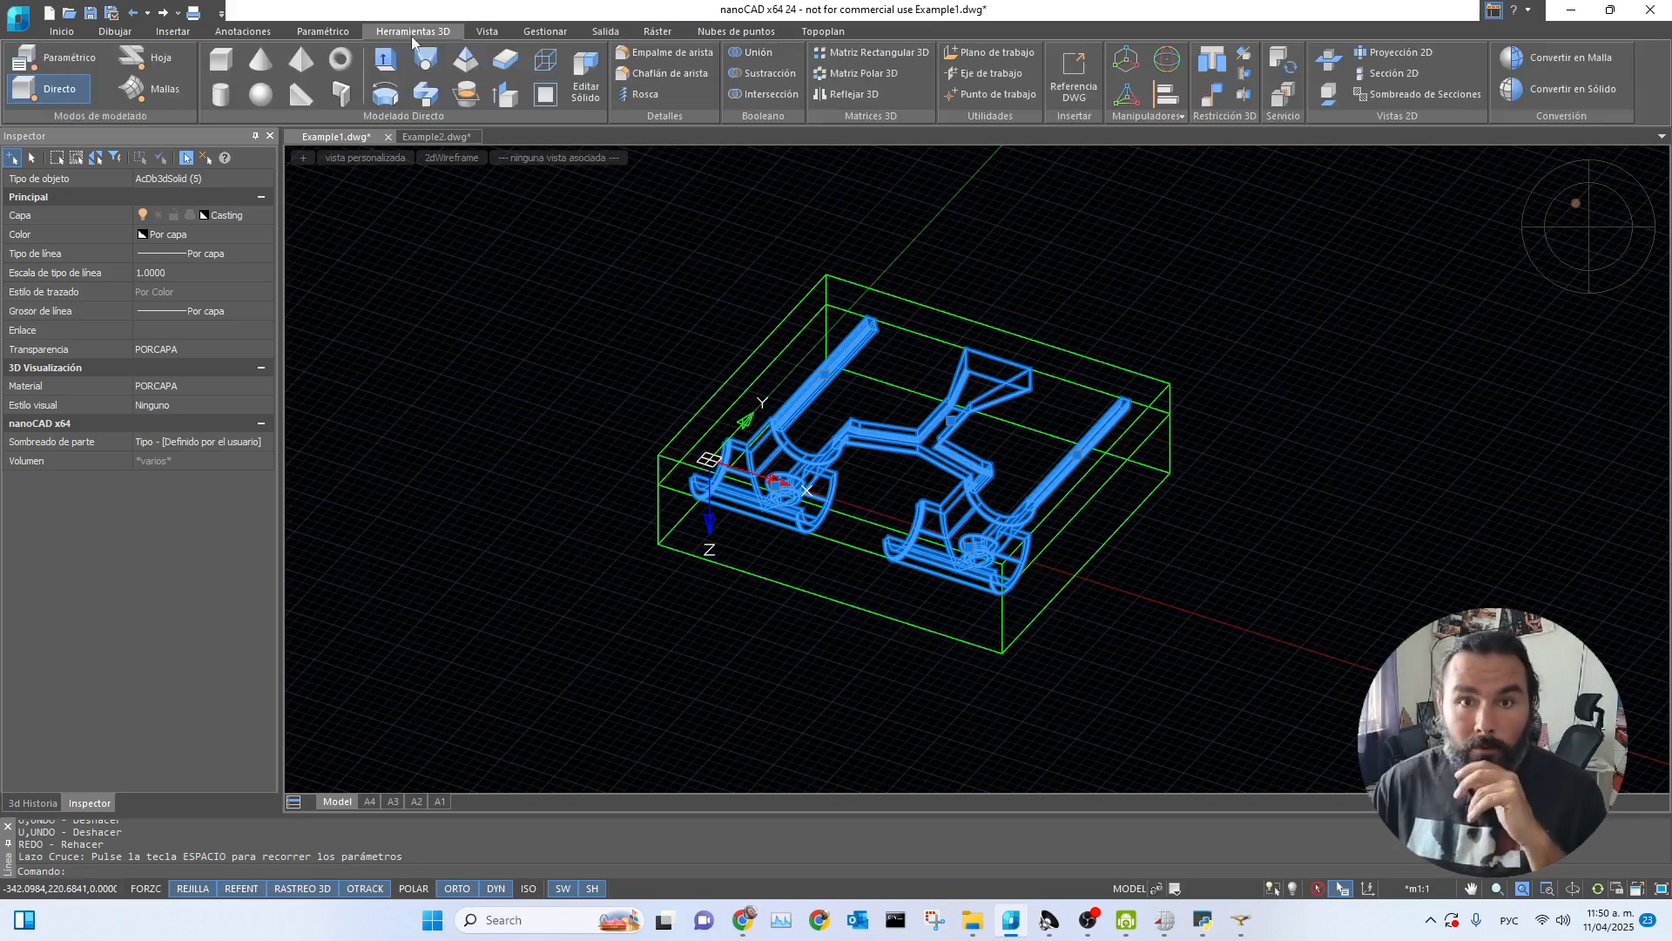
pyautogui.click(751, 53)
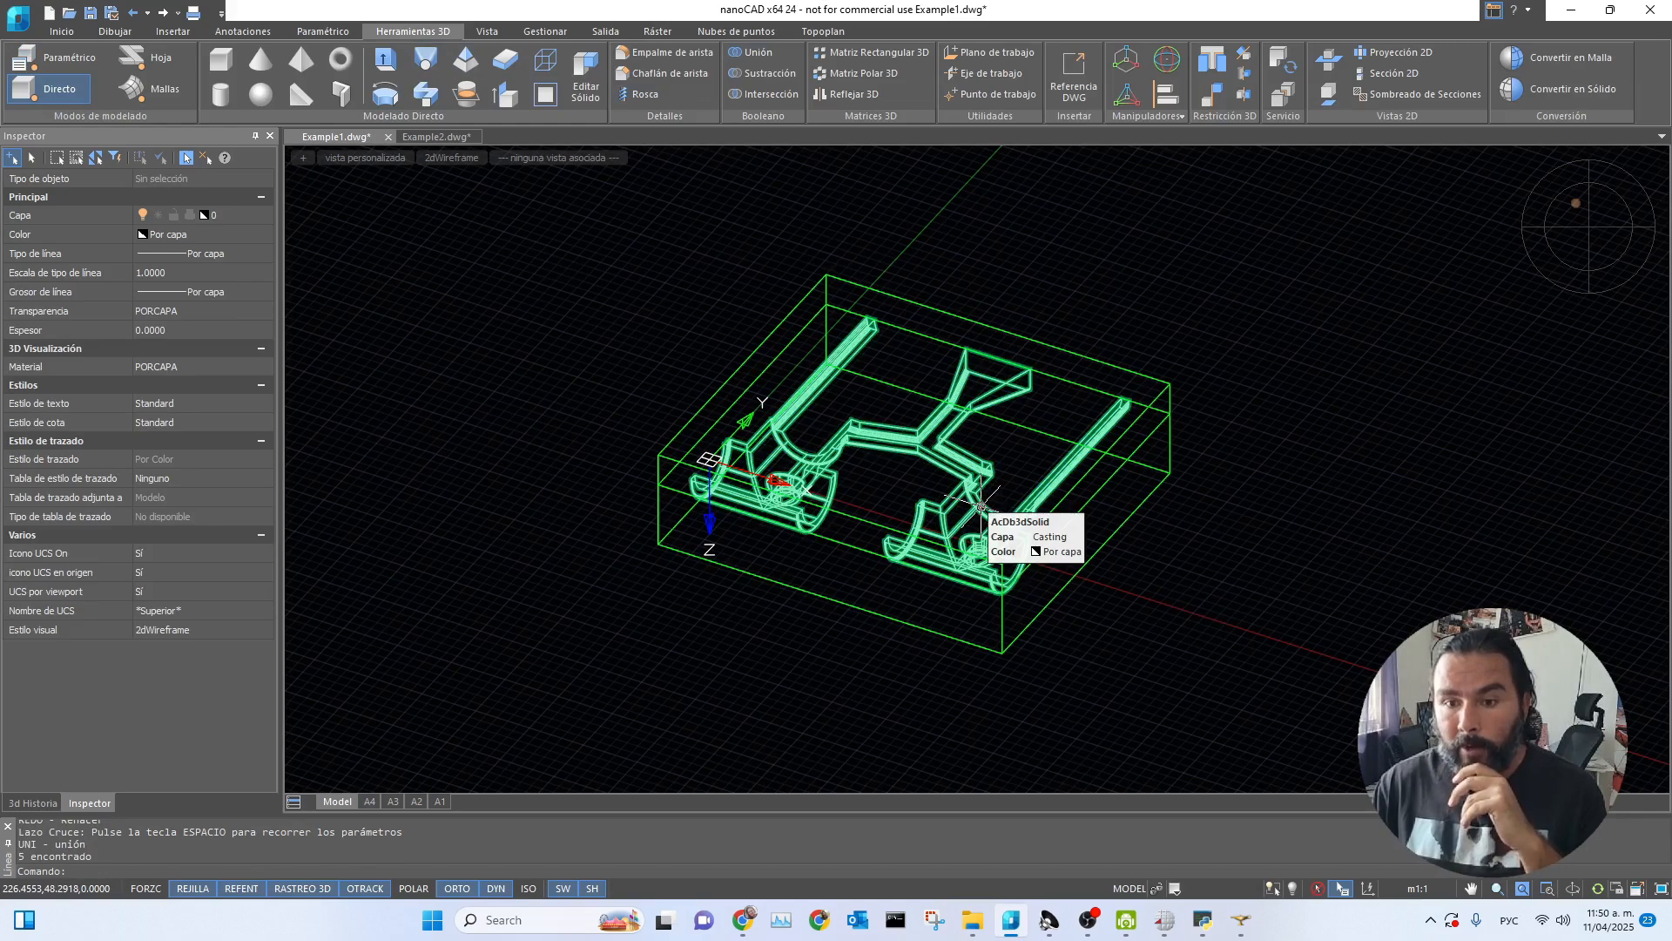
# - Unite the two green box solids on the Mold layer into a single mold body
pyautogui.click(1112, 499)
pyautogui.click(1084, 564)
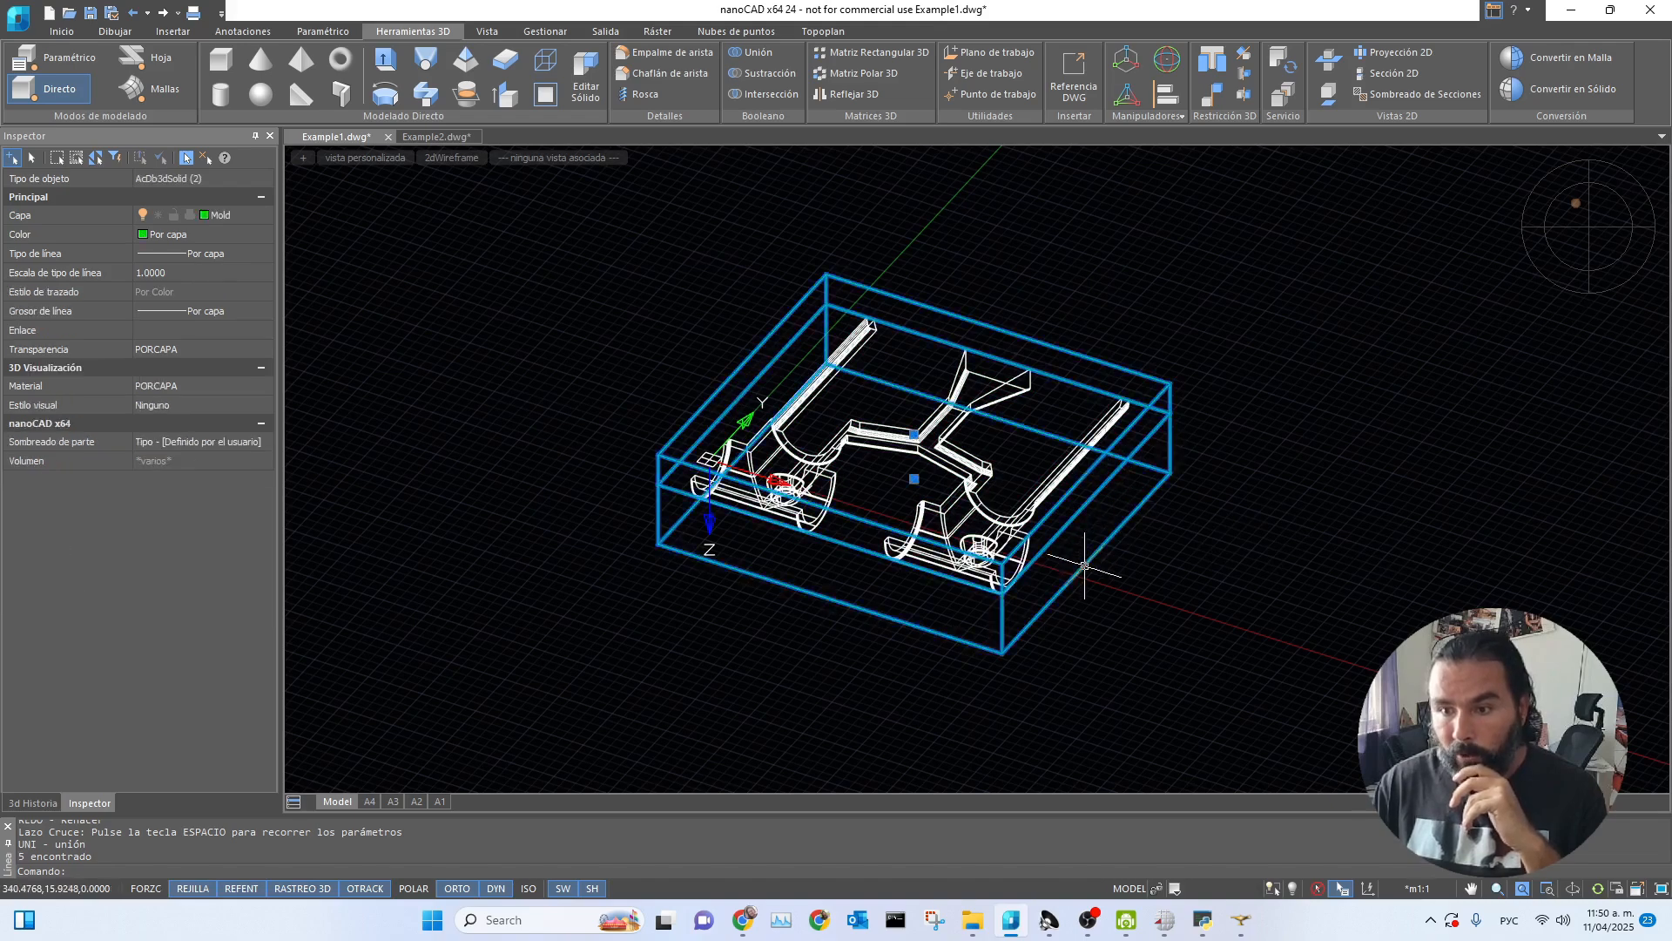
pyautogui.click(765, 59)
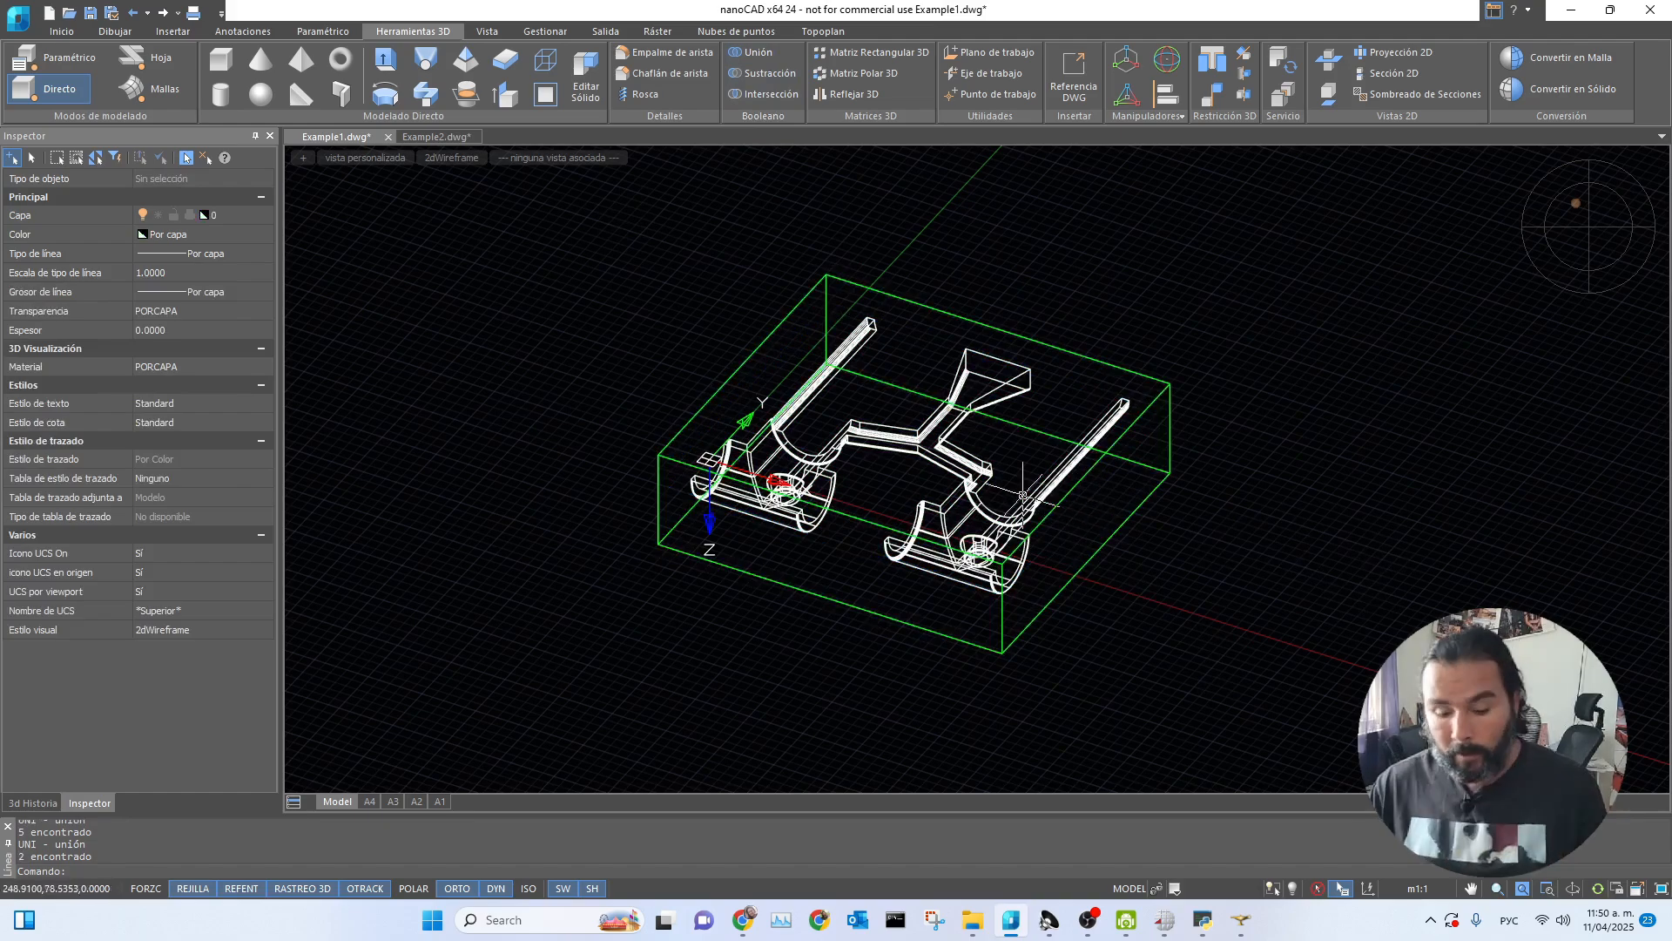
# - Hide the Casting layer to examine the mold body alone, and turn the layer back on
pyautogui.keyDown('shift'); pyautogui.moveTo(829, 473); pyautogui.dragTo(901, 168, button='middle'); pyautogui.keyUp('shift')
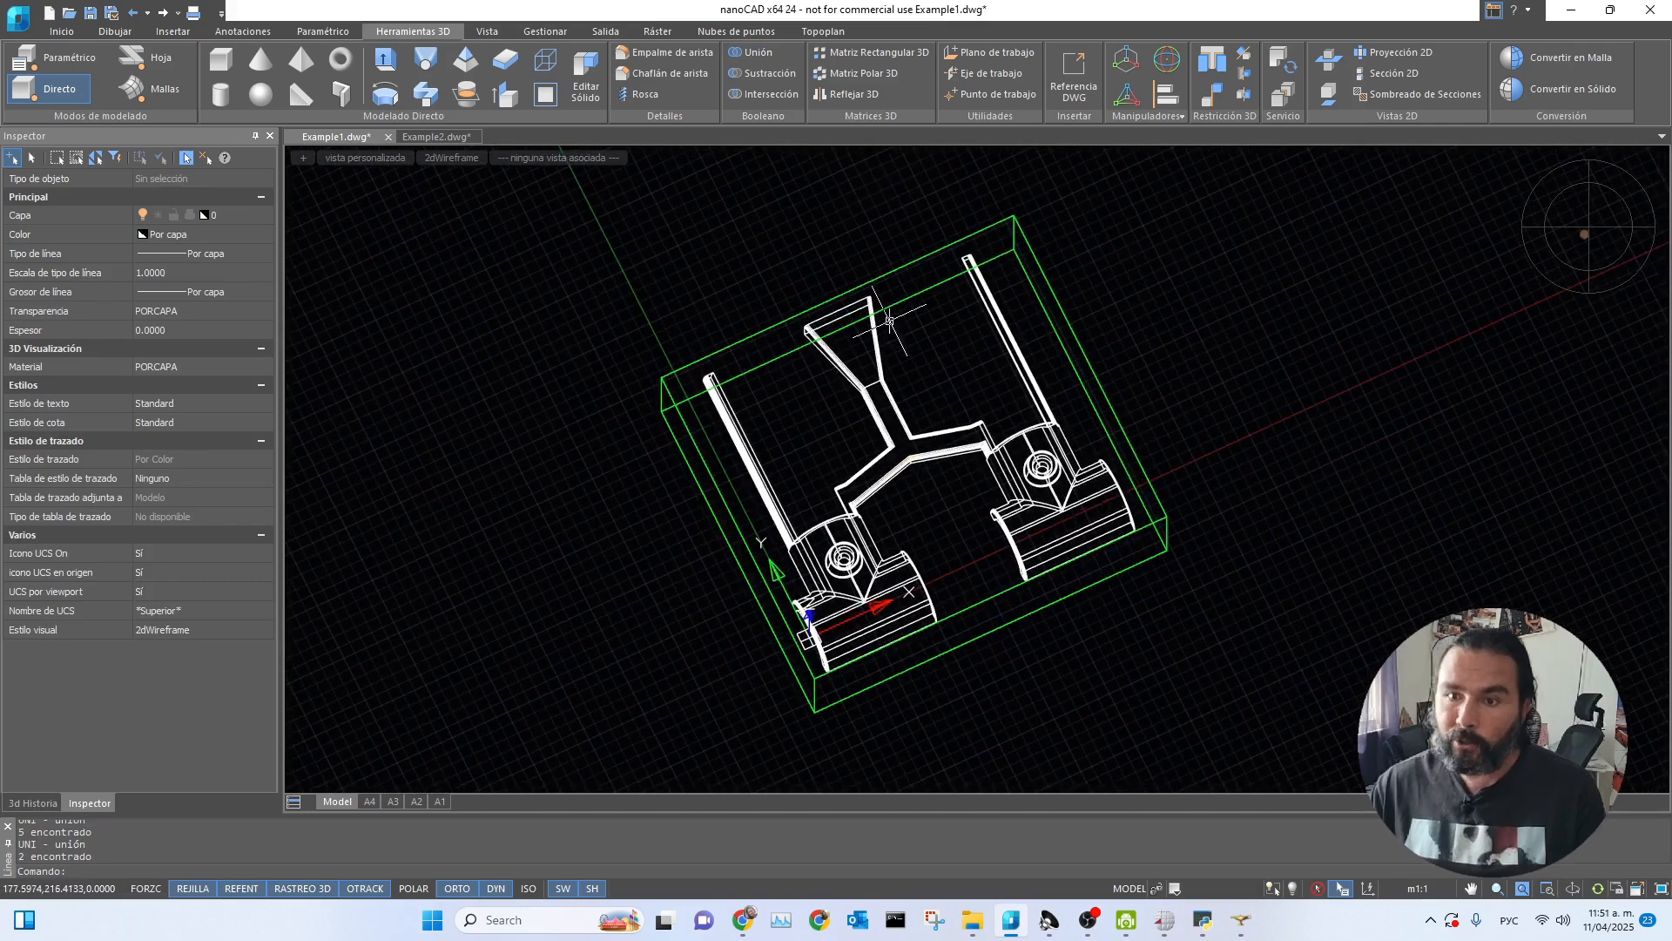
pyautogui.scroll(2, 889, 237)
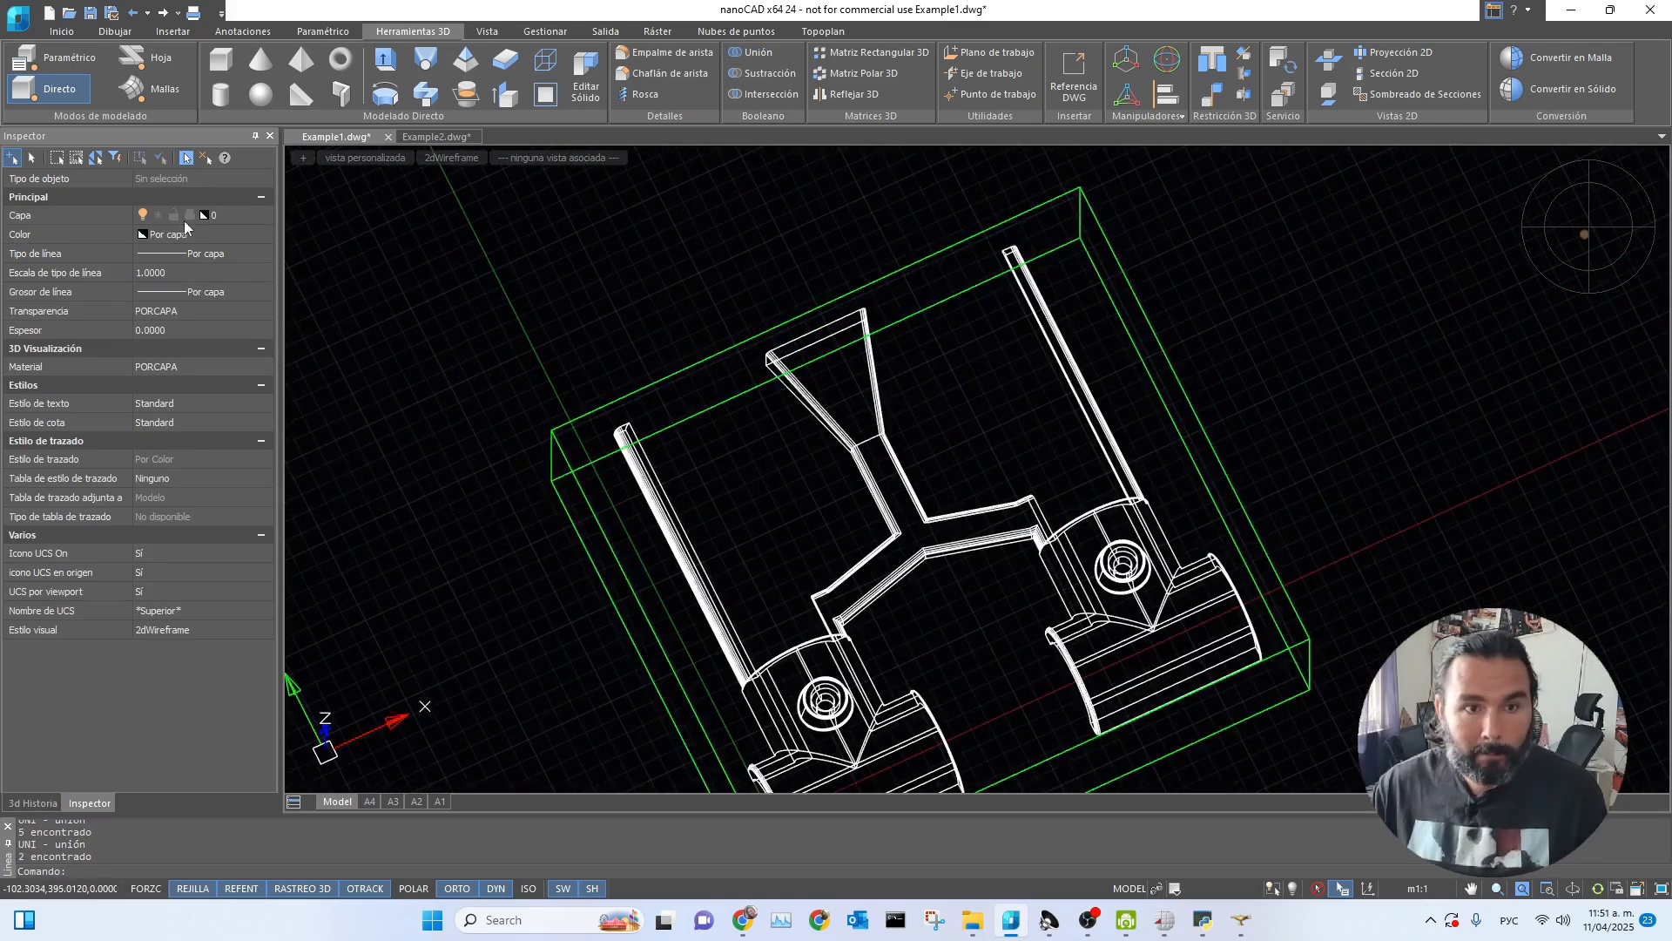
pyautogui.click(262, 215)
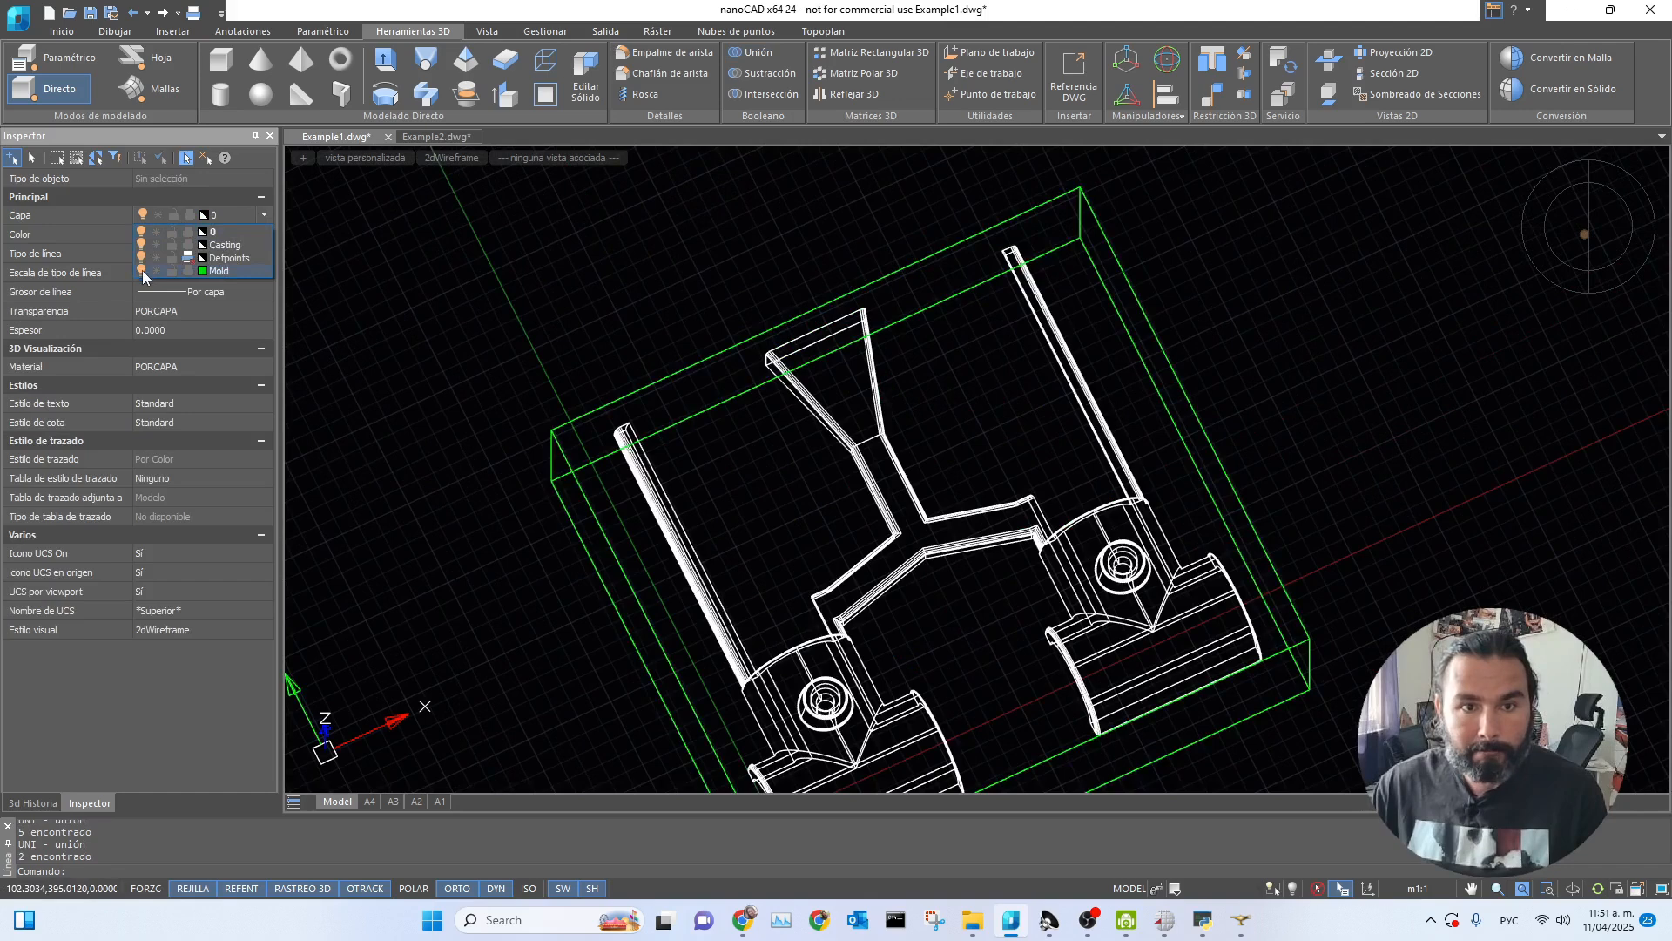
pyautogui.click(142, 244)
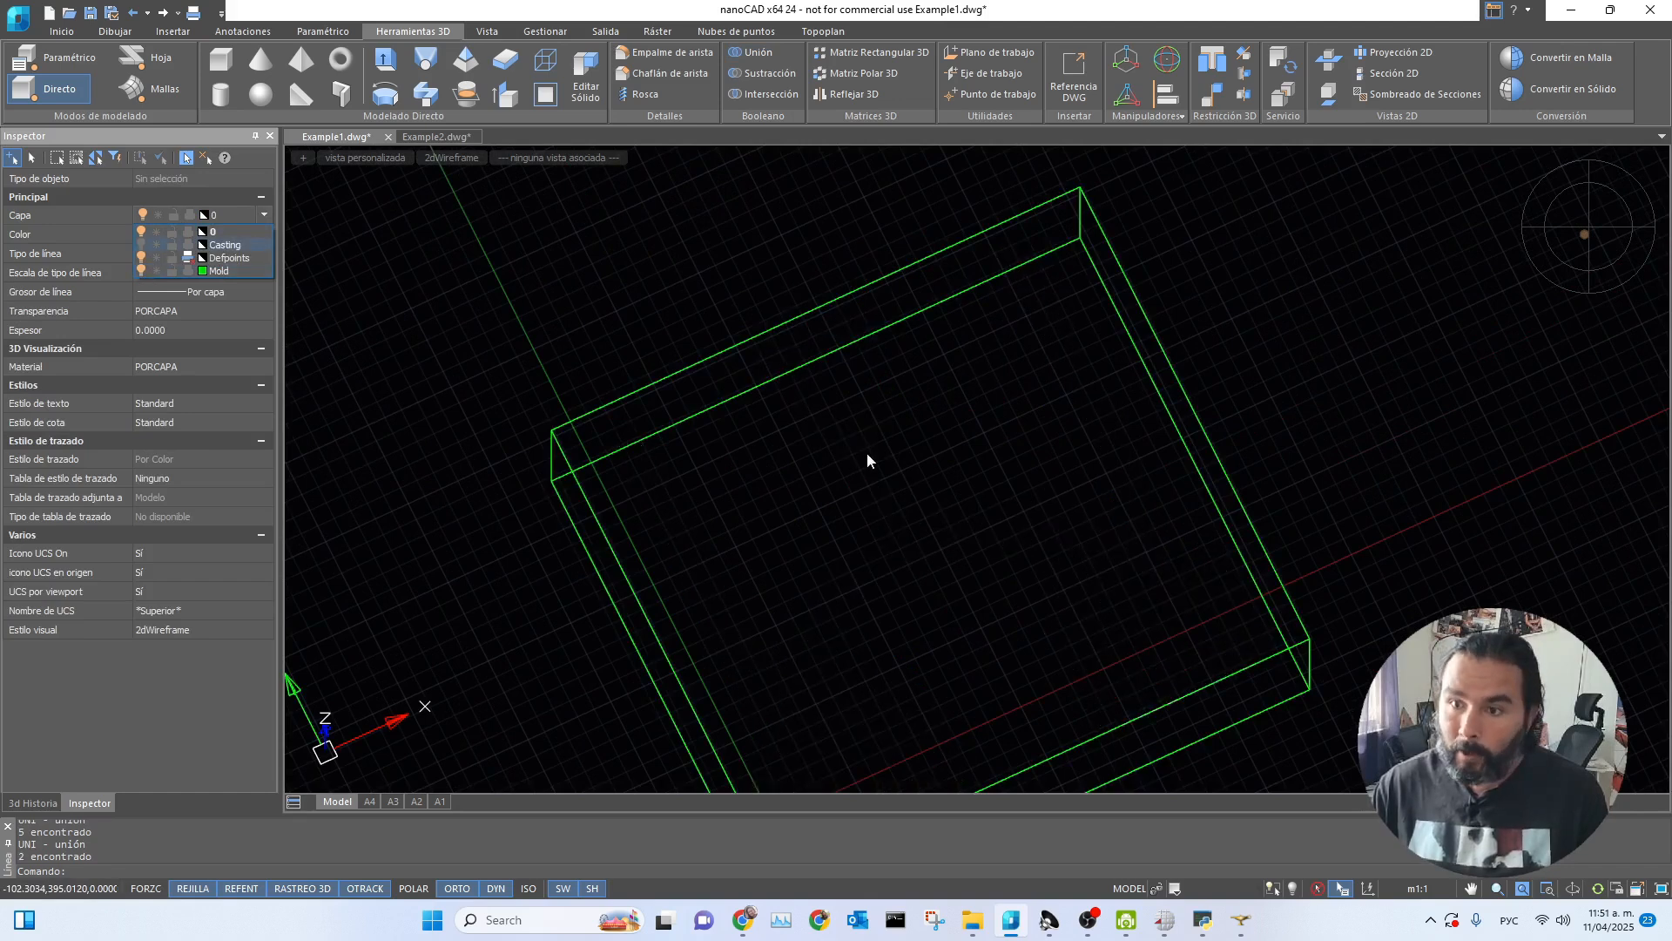
pyautogui.scroll(-3, 880, 453)
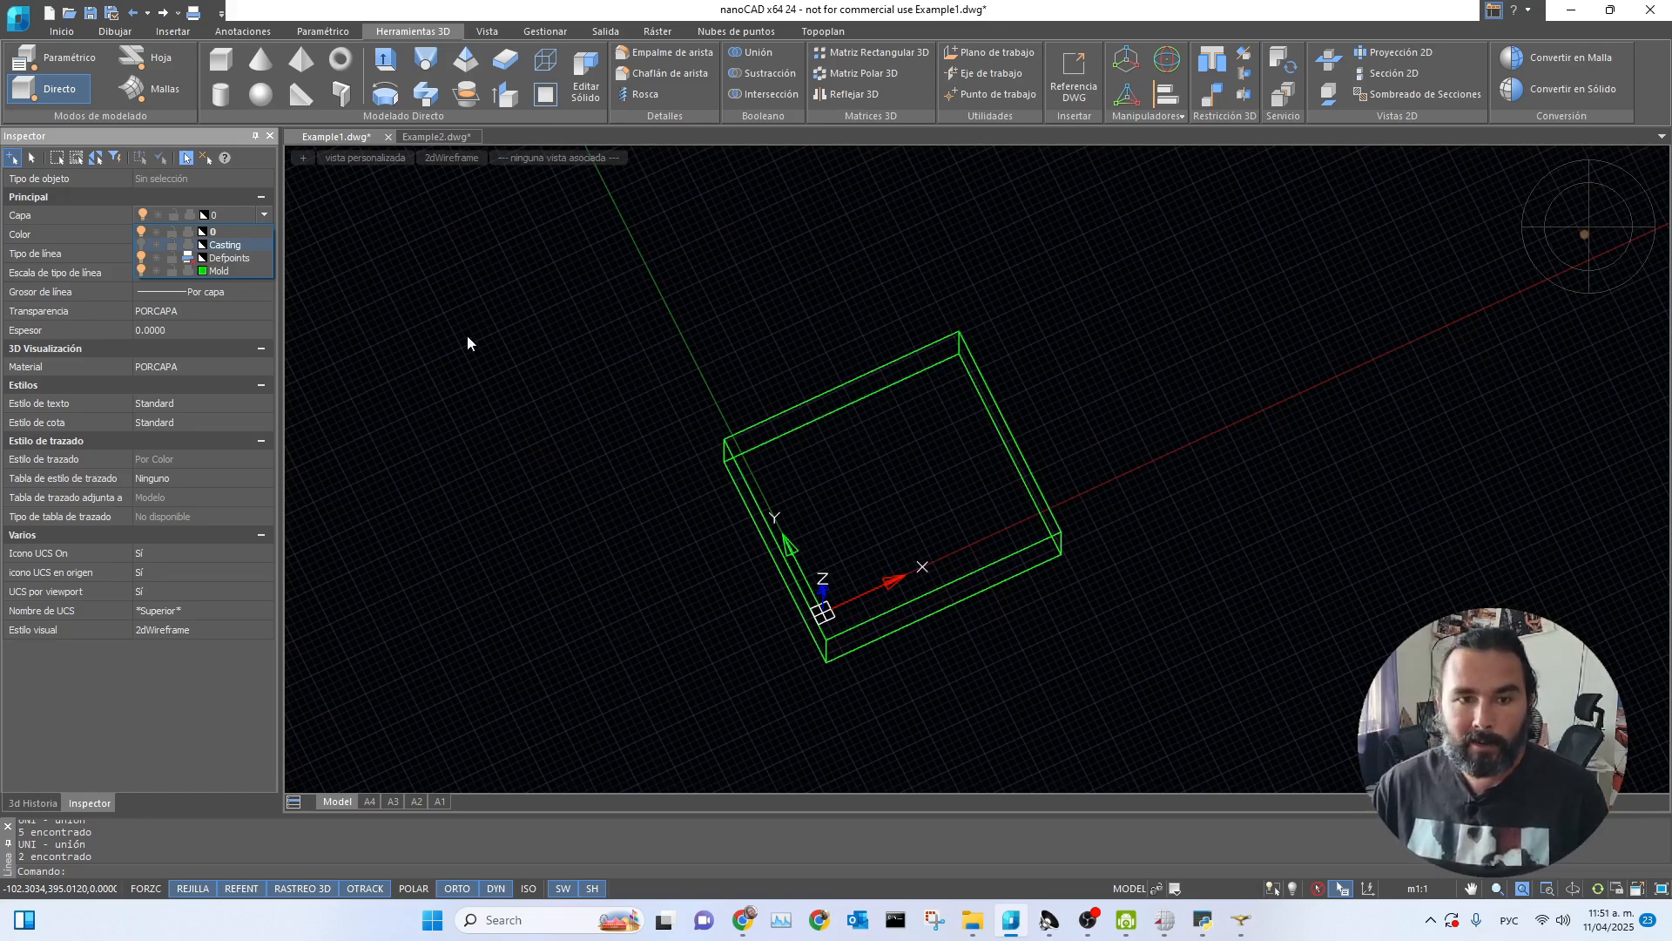
pyautogui.click(142, 245)
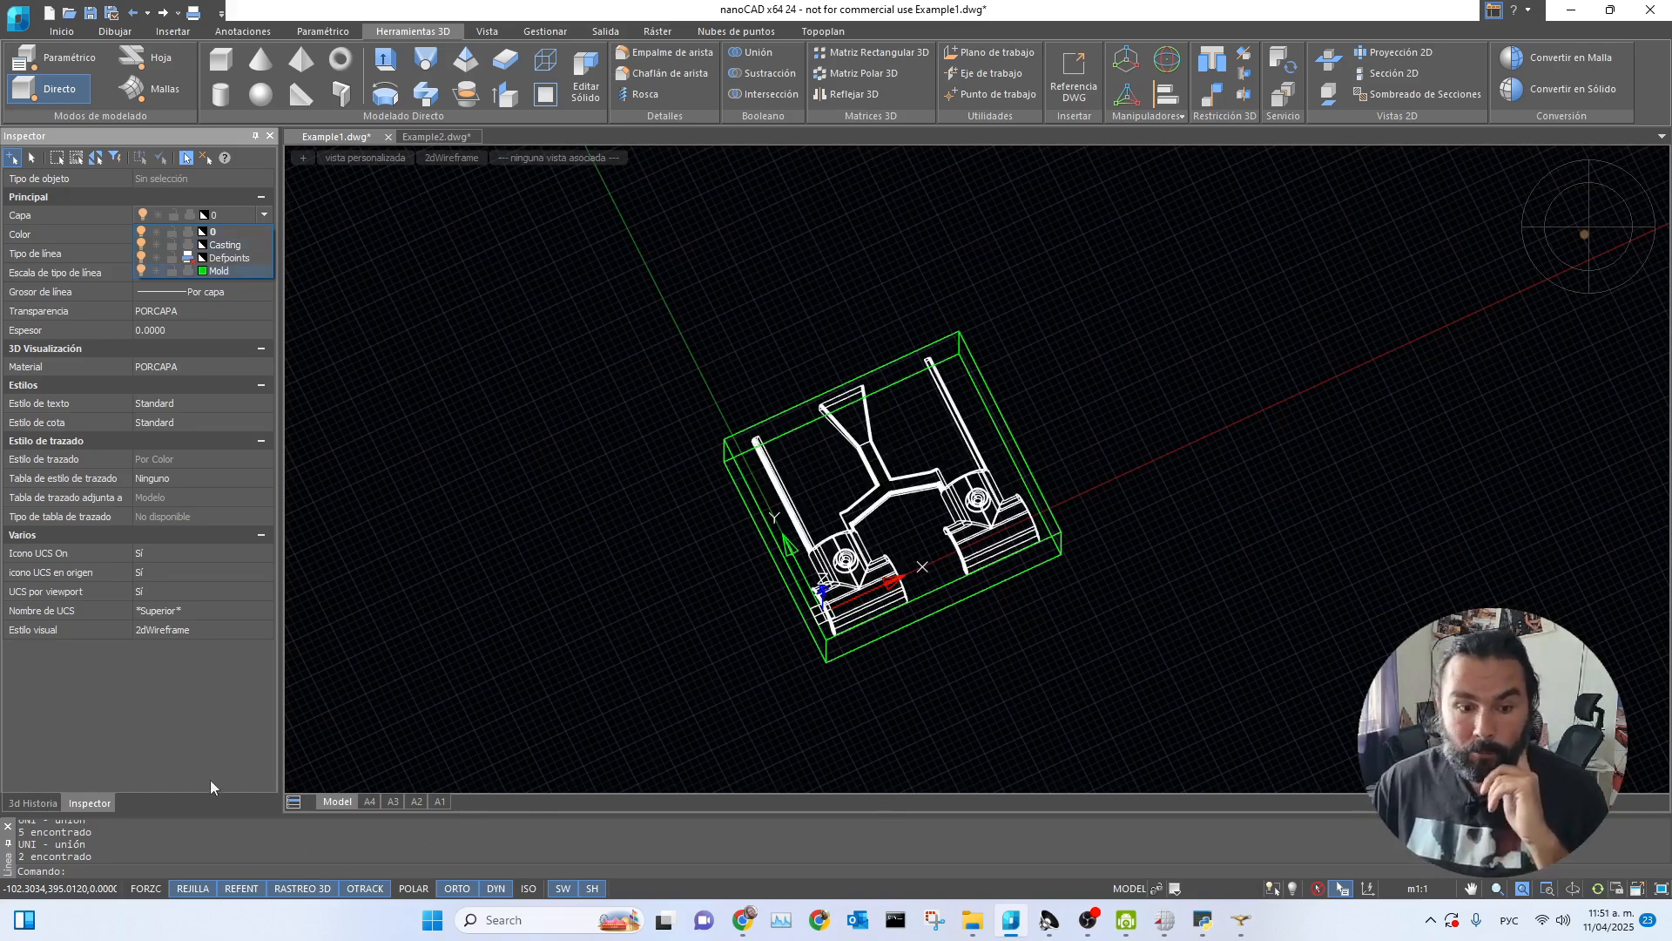
# - Export the Example2.dwg model in STEP format to the LessonFree folder, replacing the existing Example2.step
pyautogui.click(425, 135)
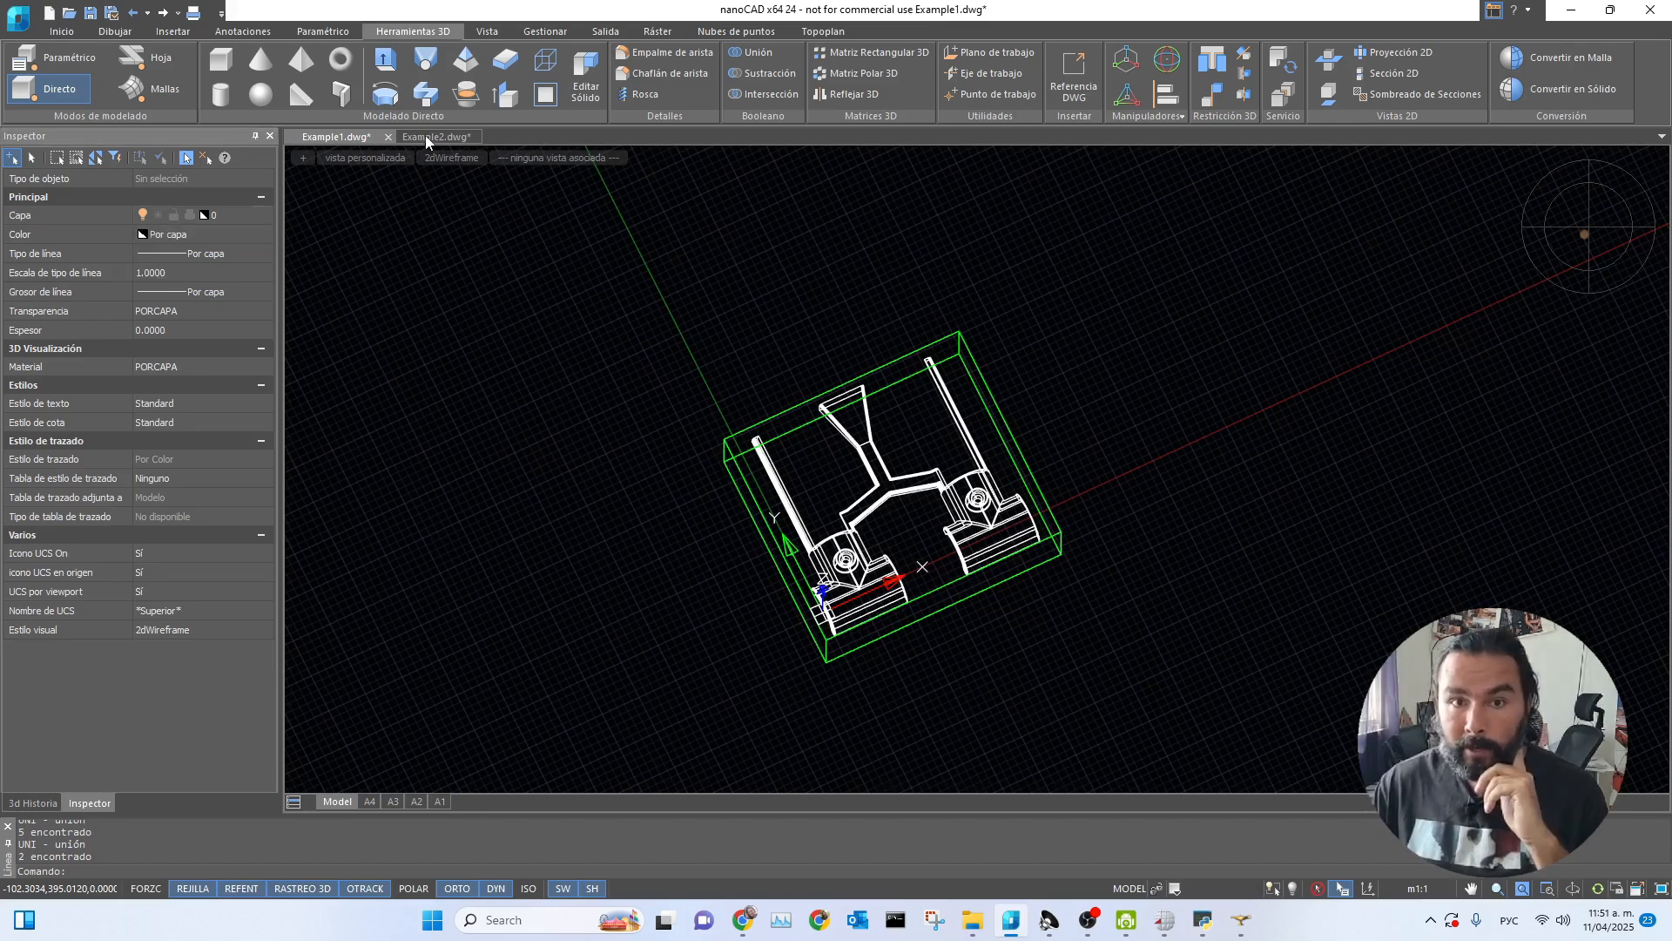
pyautogui.click(453, 138)
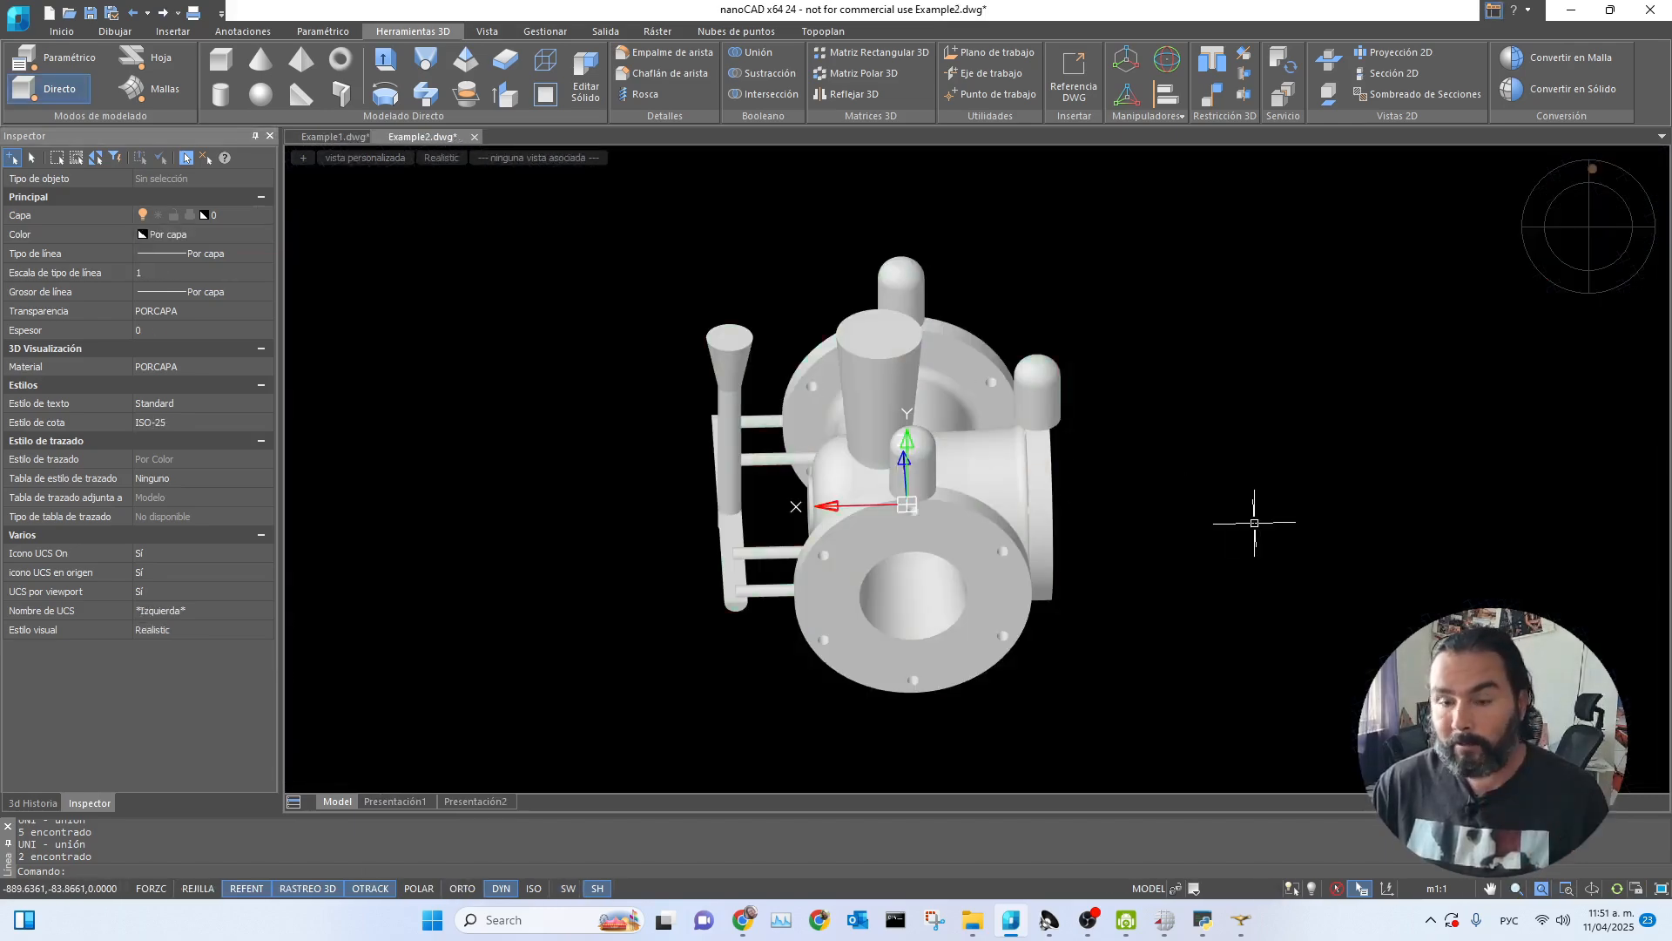
pyautogui.click(811, 462)
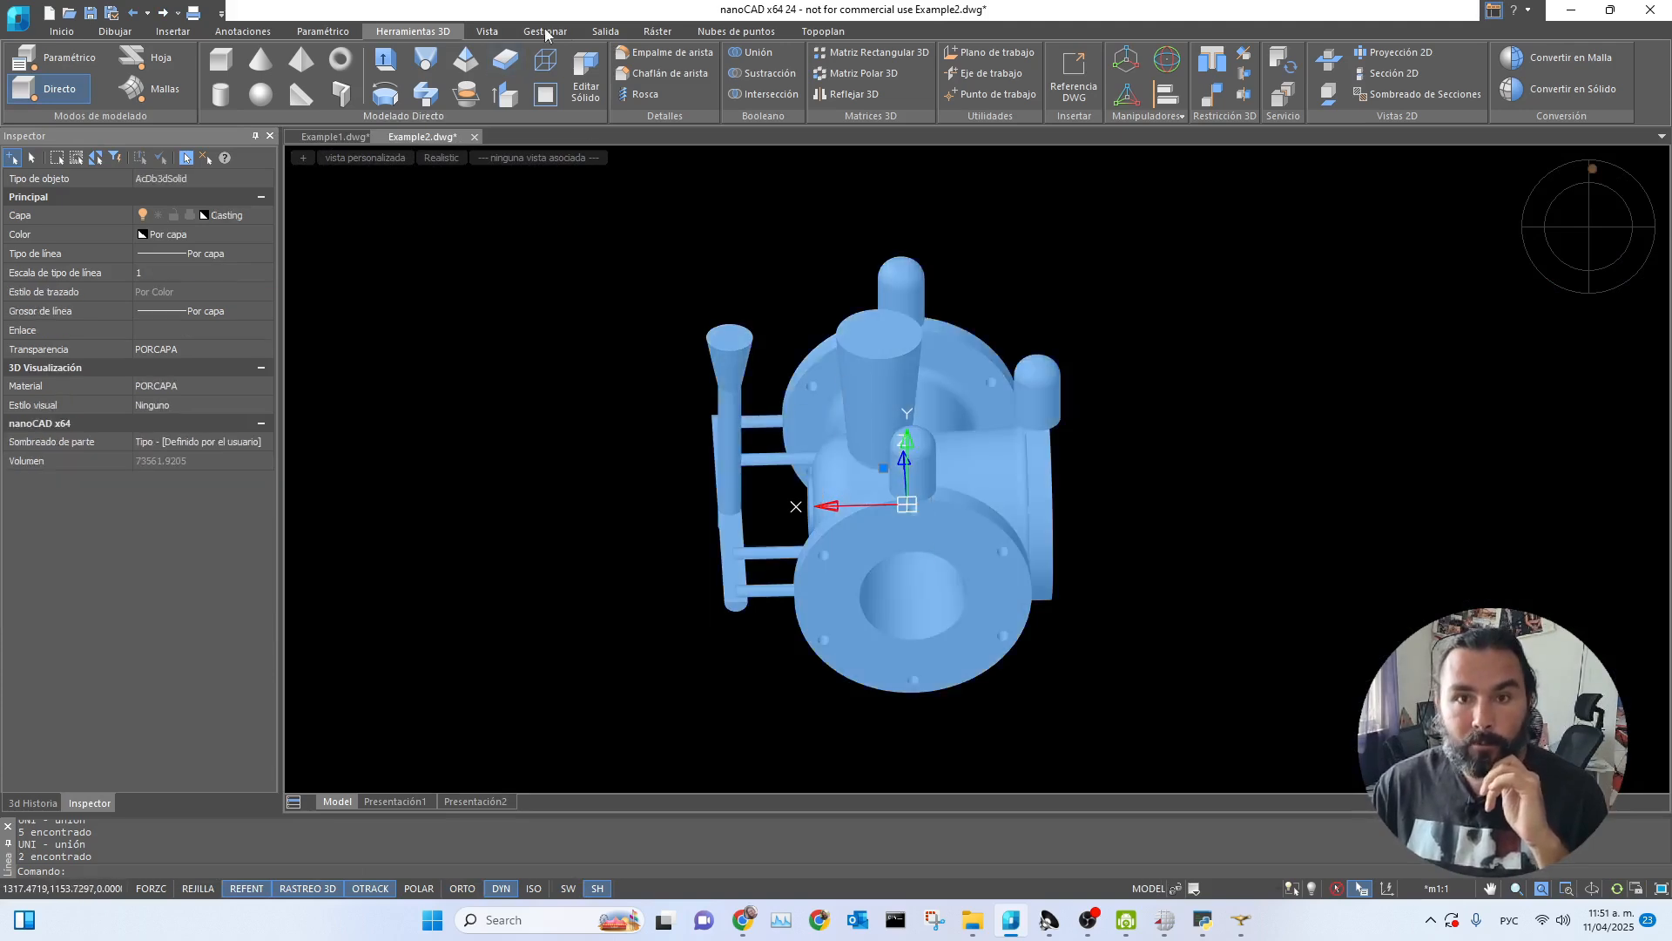
pyautogui.click(493, 33)
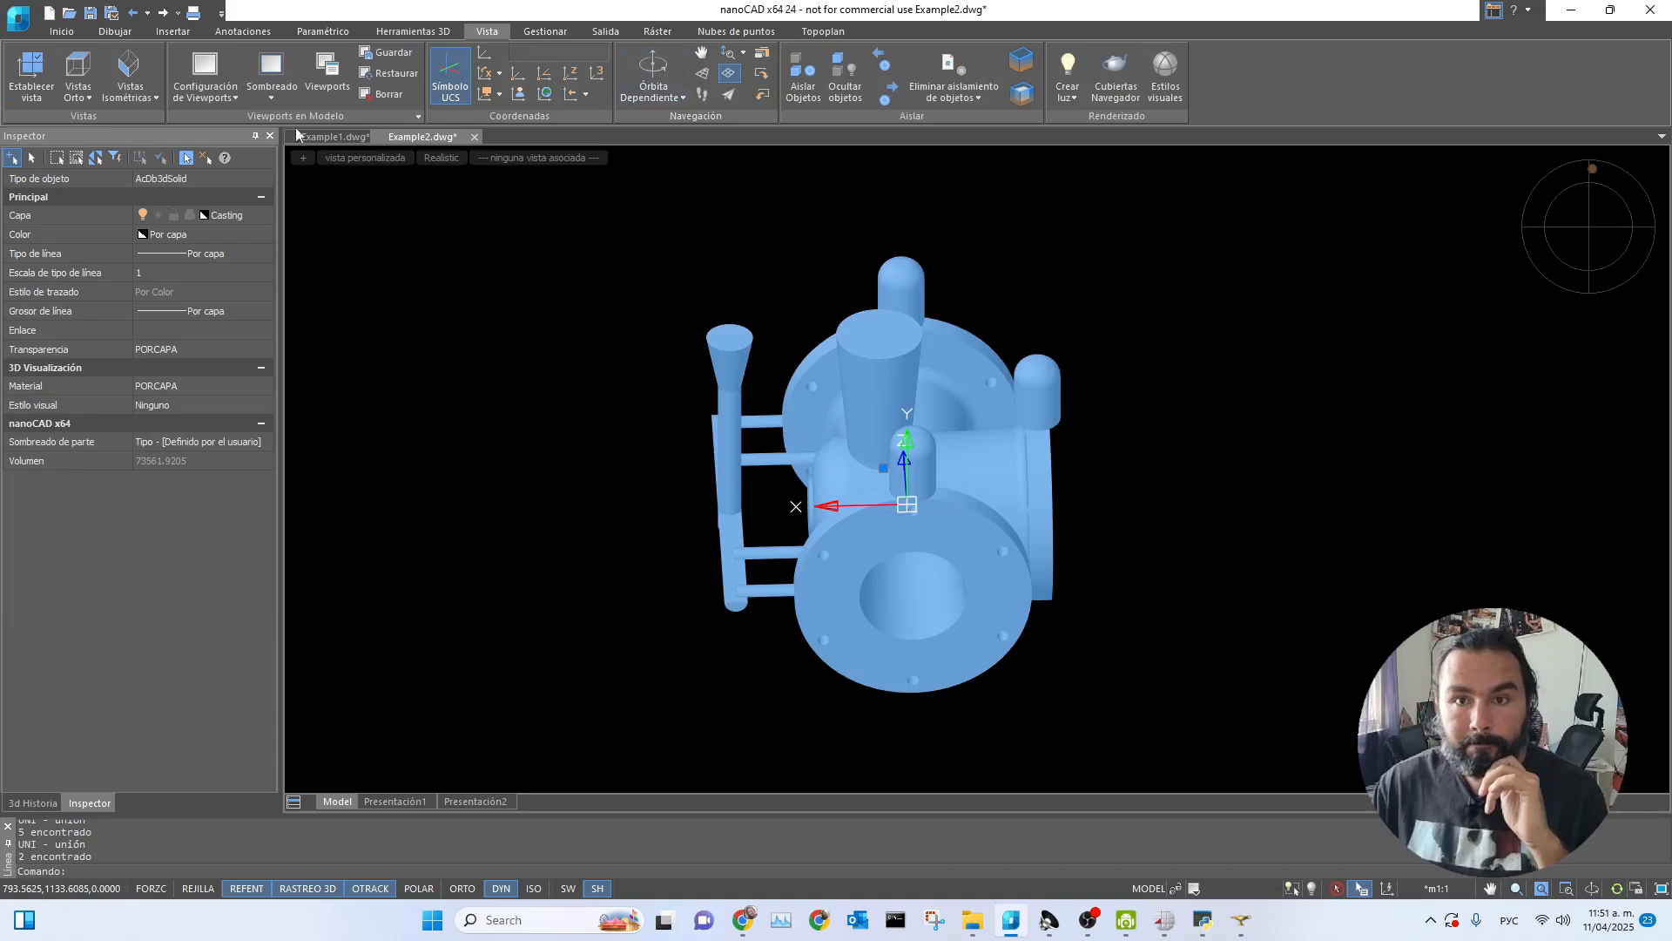
pyautogui.click(606, 32)
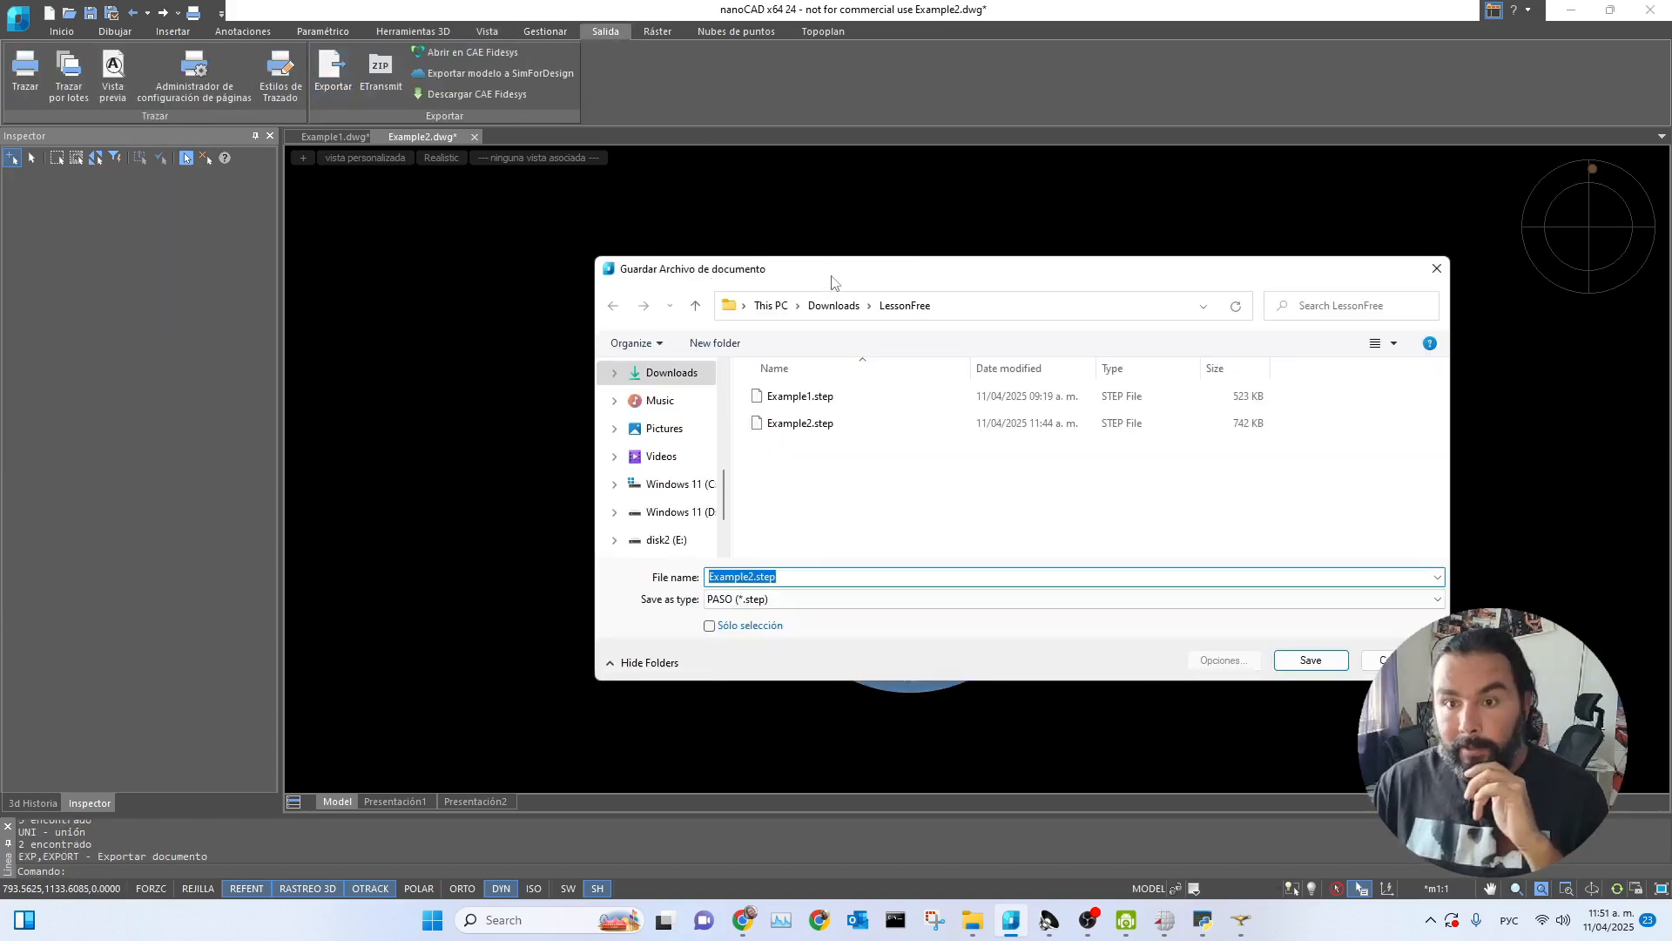
pyautogui.moveTo(831, 277); pyautogui.dragTo(665, 215)
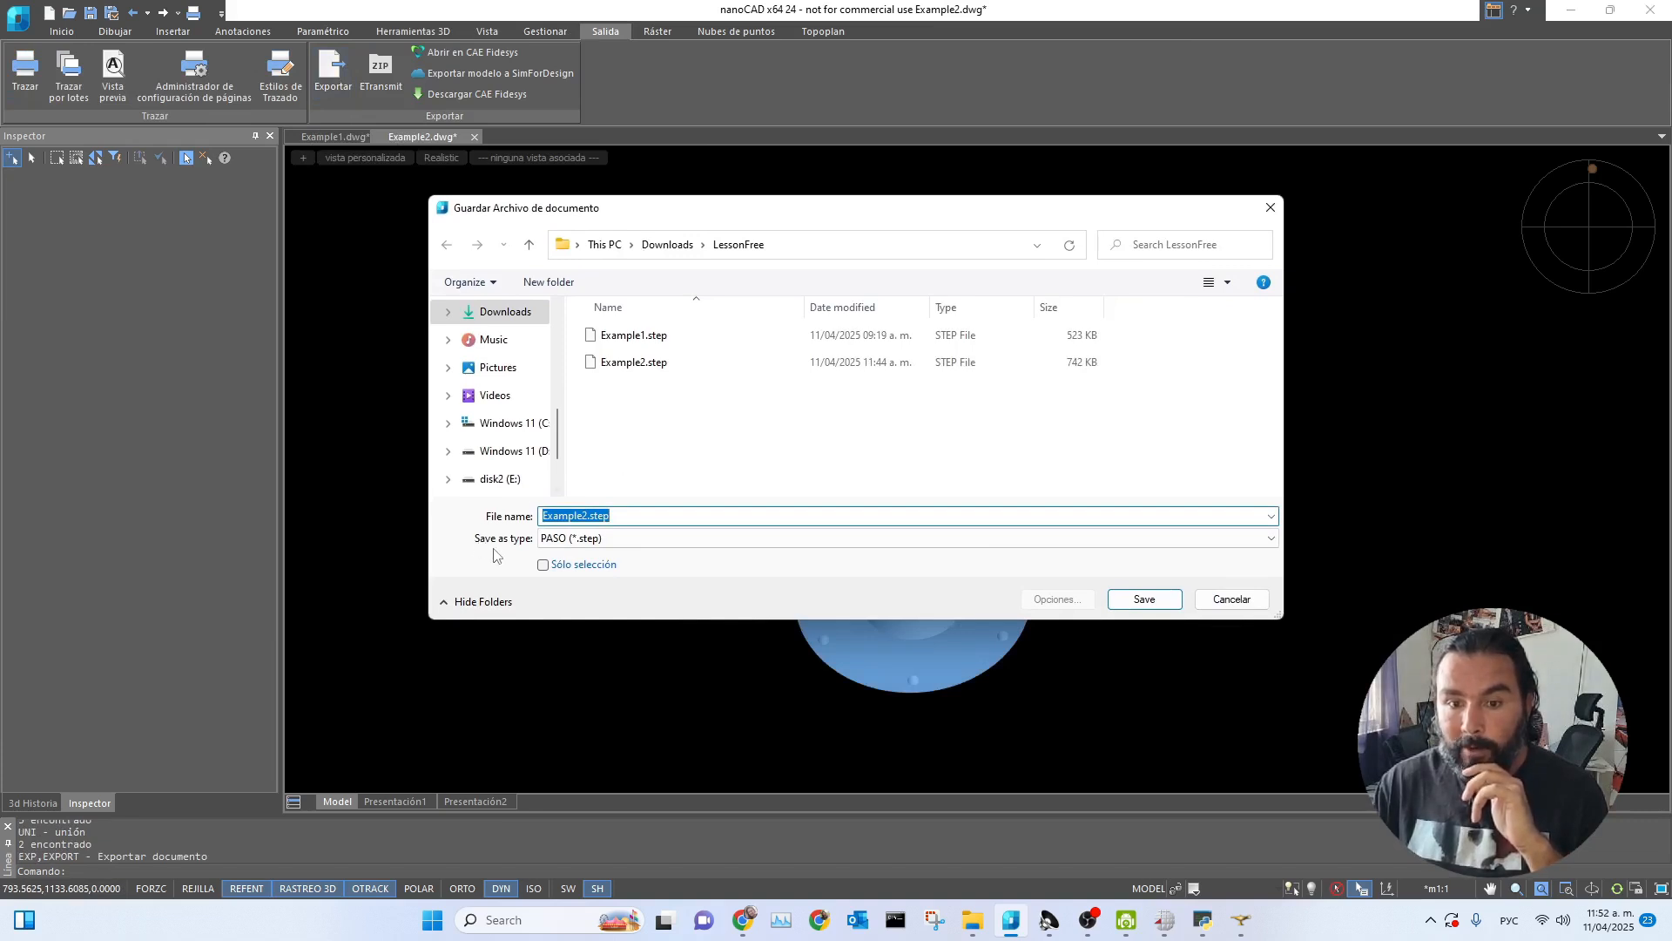
pyautogui.click(618, 360)
pyautogui.click(1143, 599)
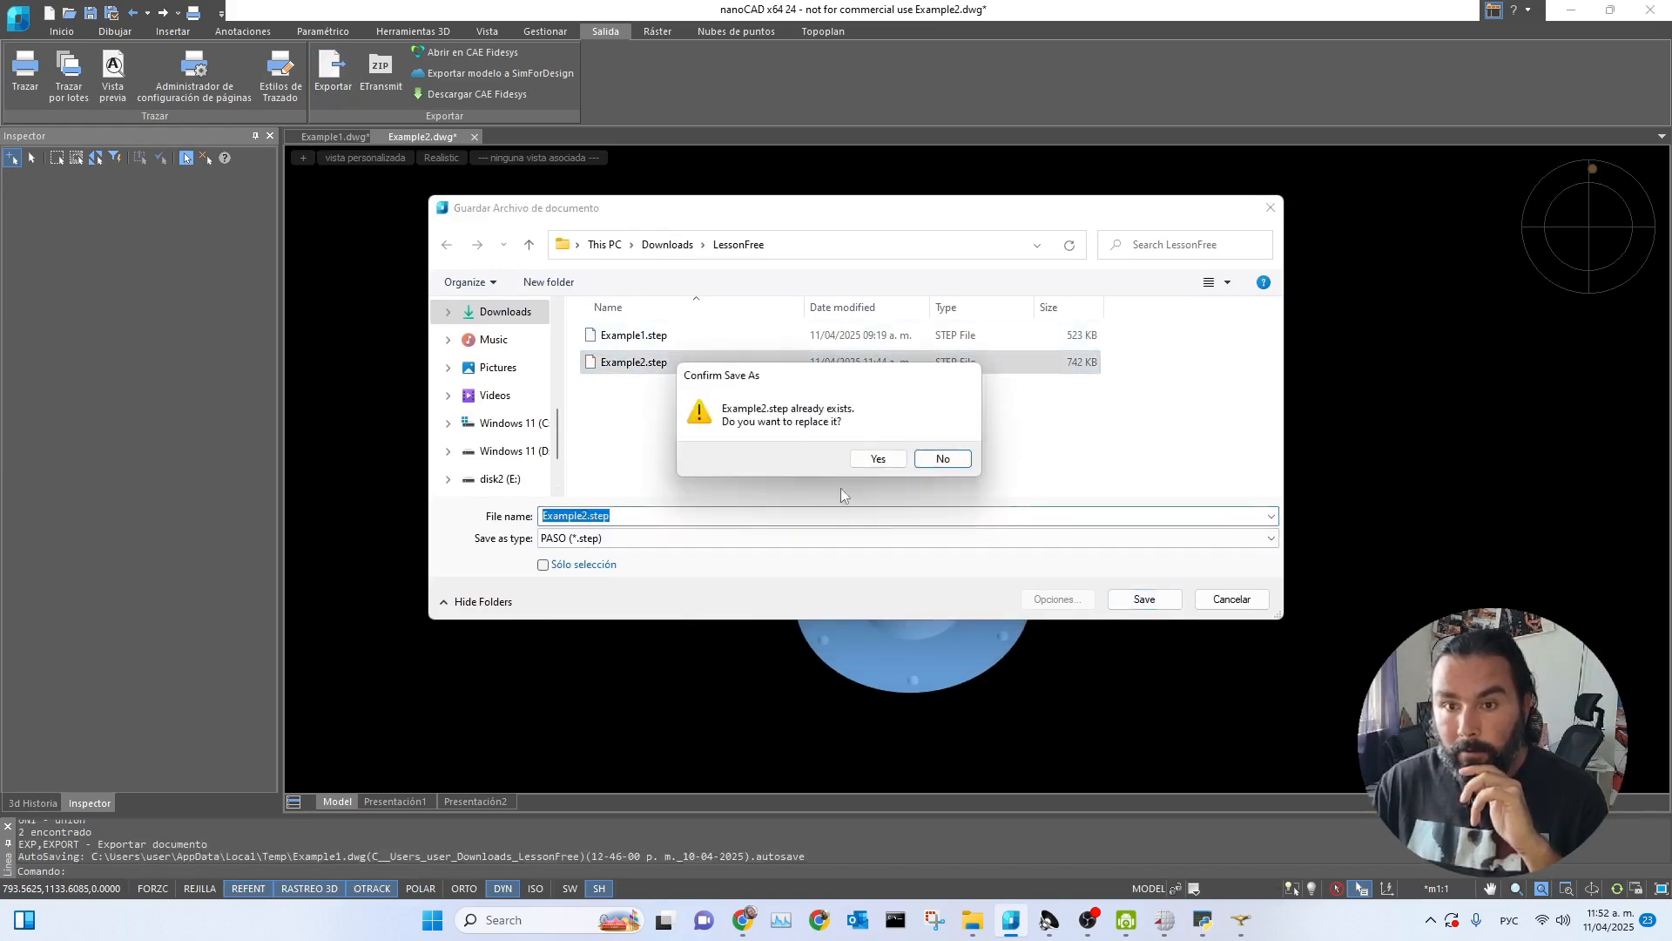
pyautogui.click(878, 459)
# - Export the Example1.dwg casting and mold in STEP format, replacing the existing Example1.step in the LessonFree folder
pyautogui.click(313, 136)
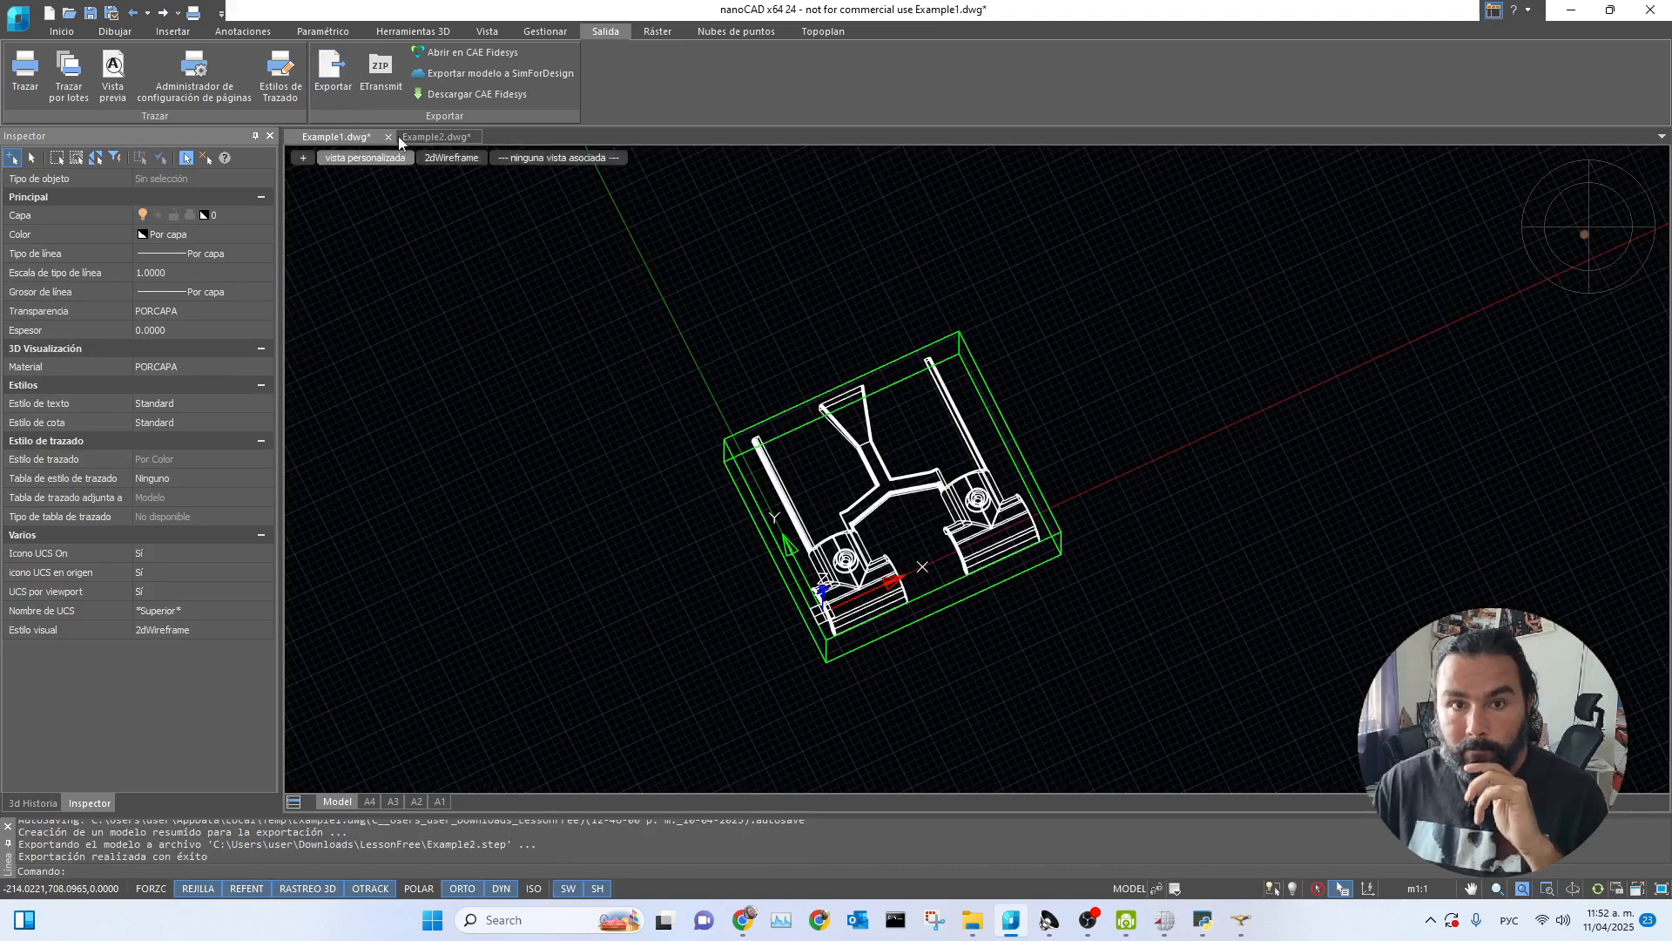
pyautogui.click(332, 74)
pyautogui.click(634, 335)
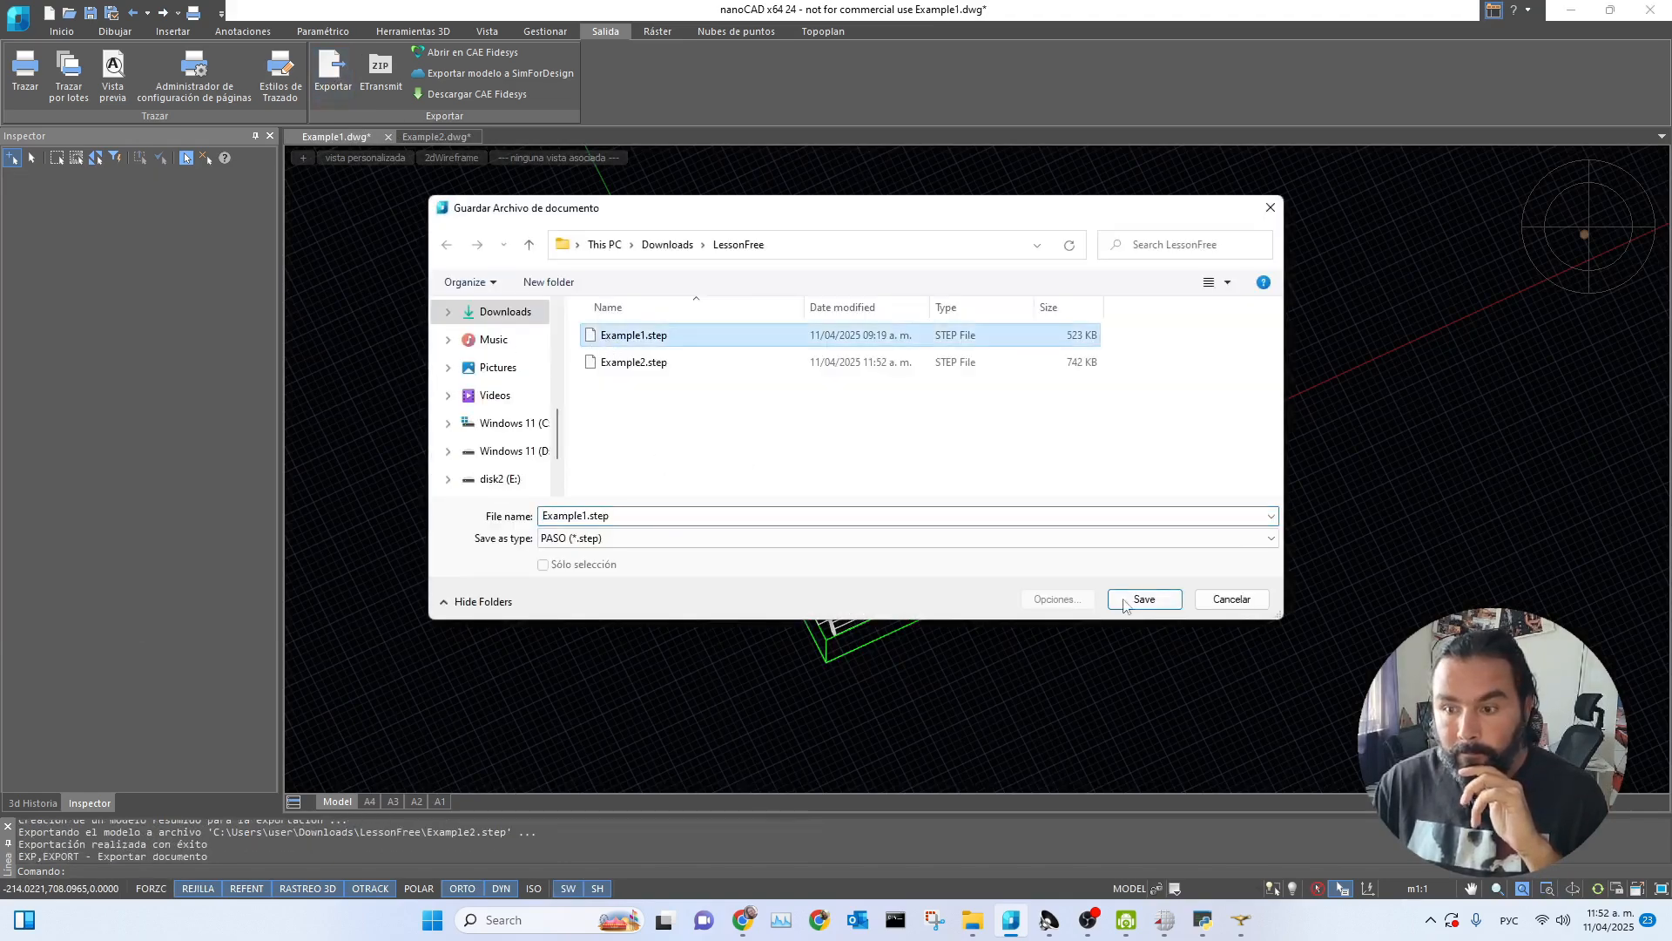
pyautogui.click(1125, 601)
pyautogui.click(890, 460)
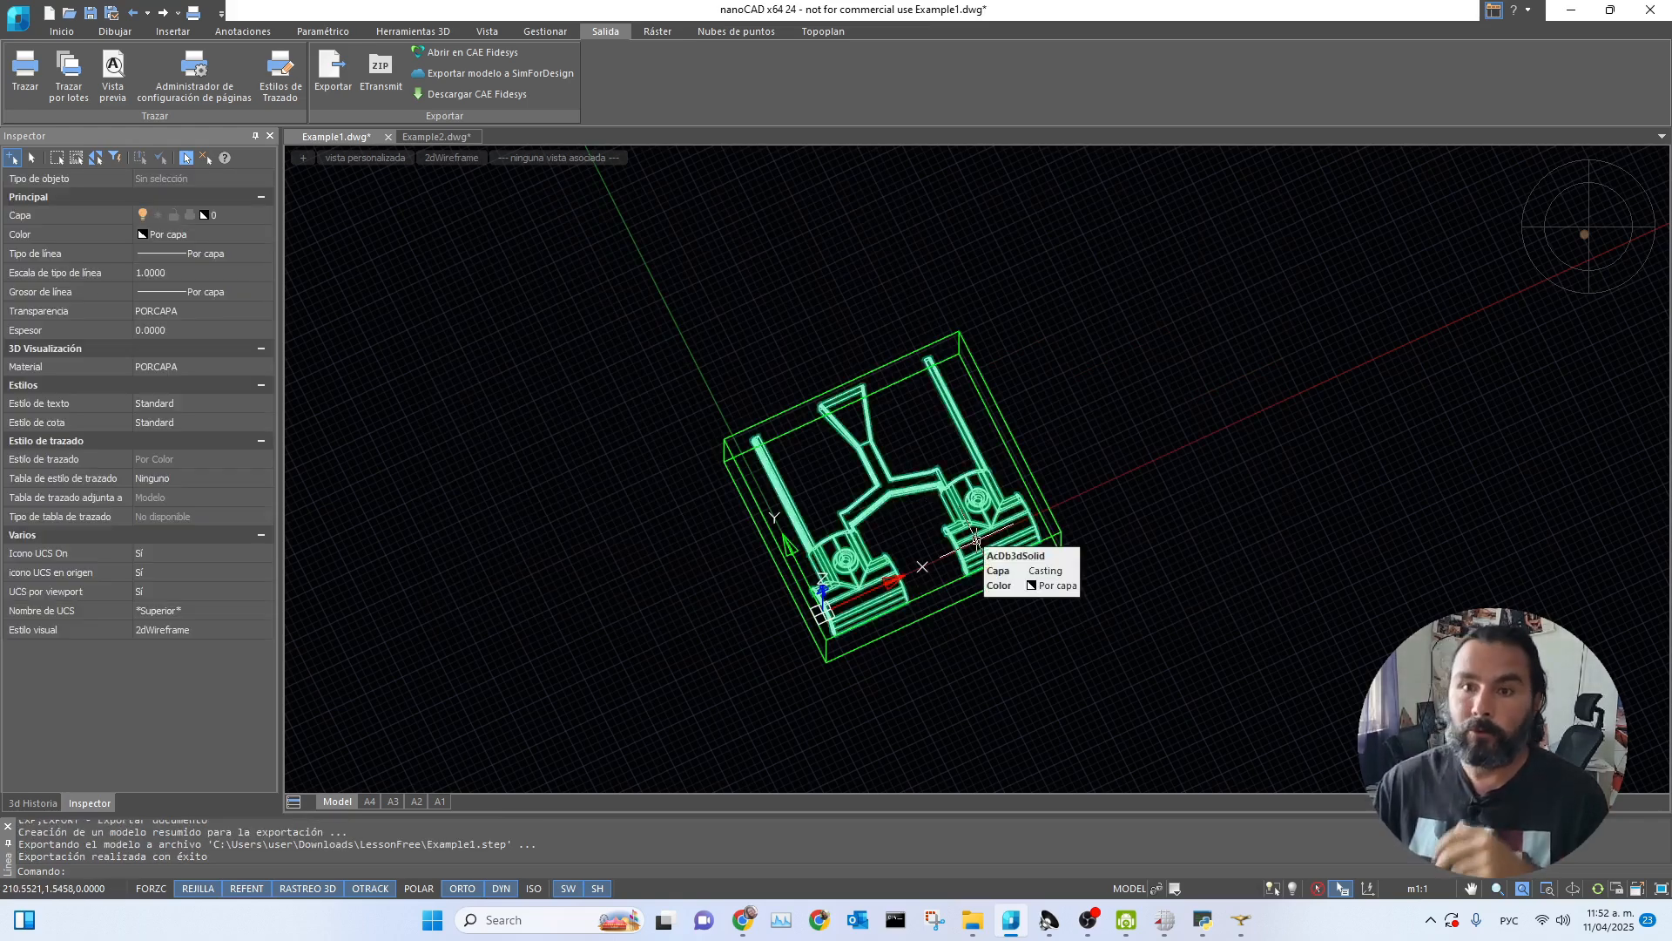
# - Switch to the browser and open the PoligonSoft account dashboard to check the installer download and the free version's limitations
pyautogui.click(1573, 16)
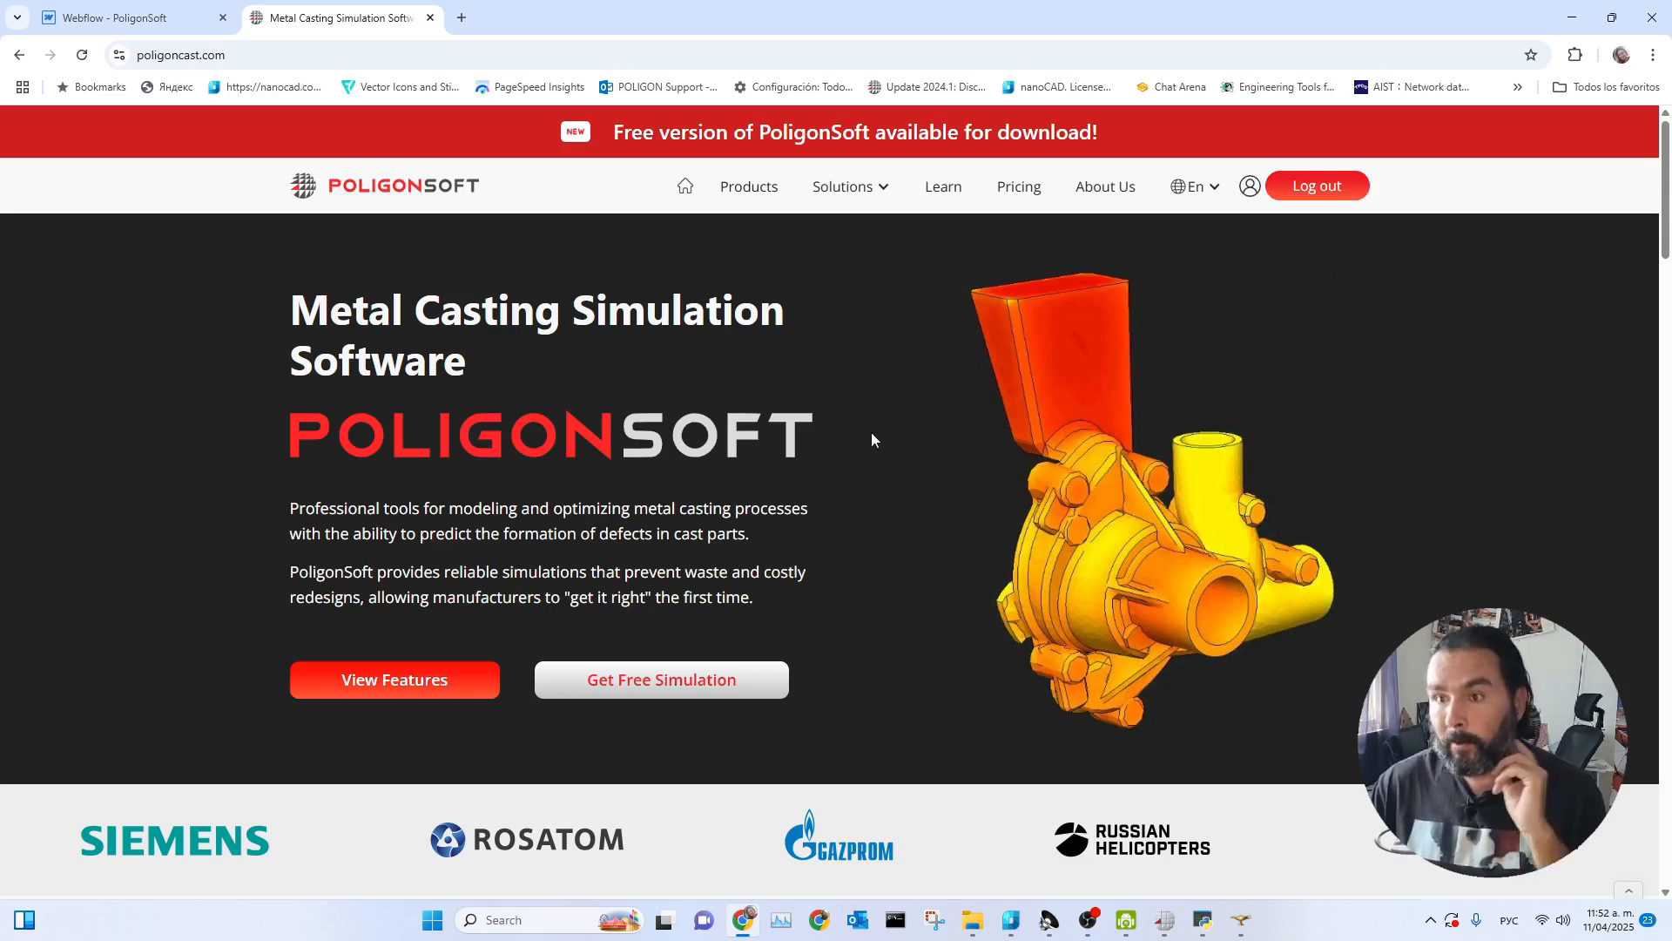
pyautogui.click(1249, 190)
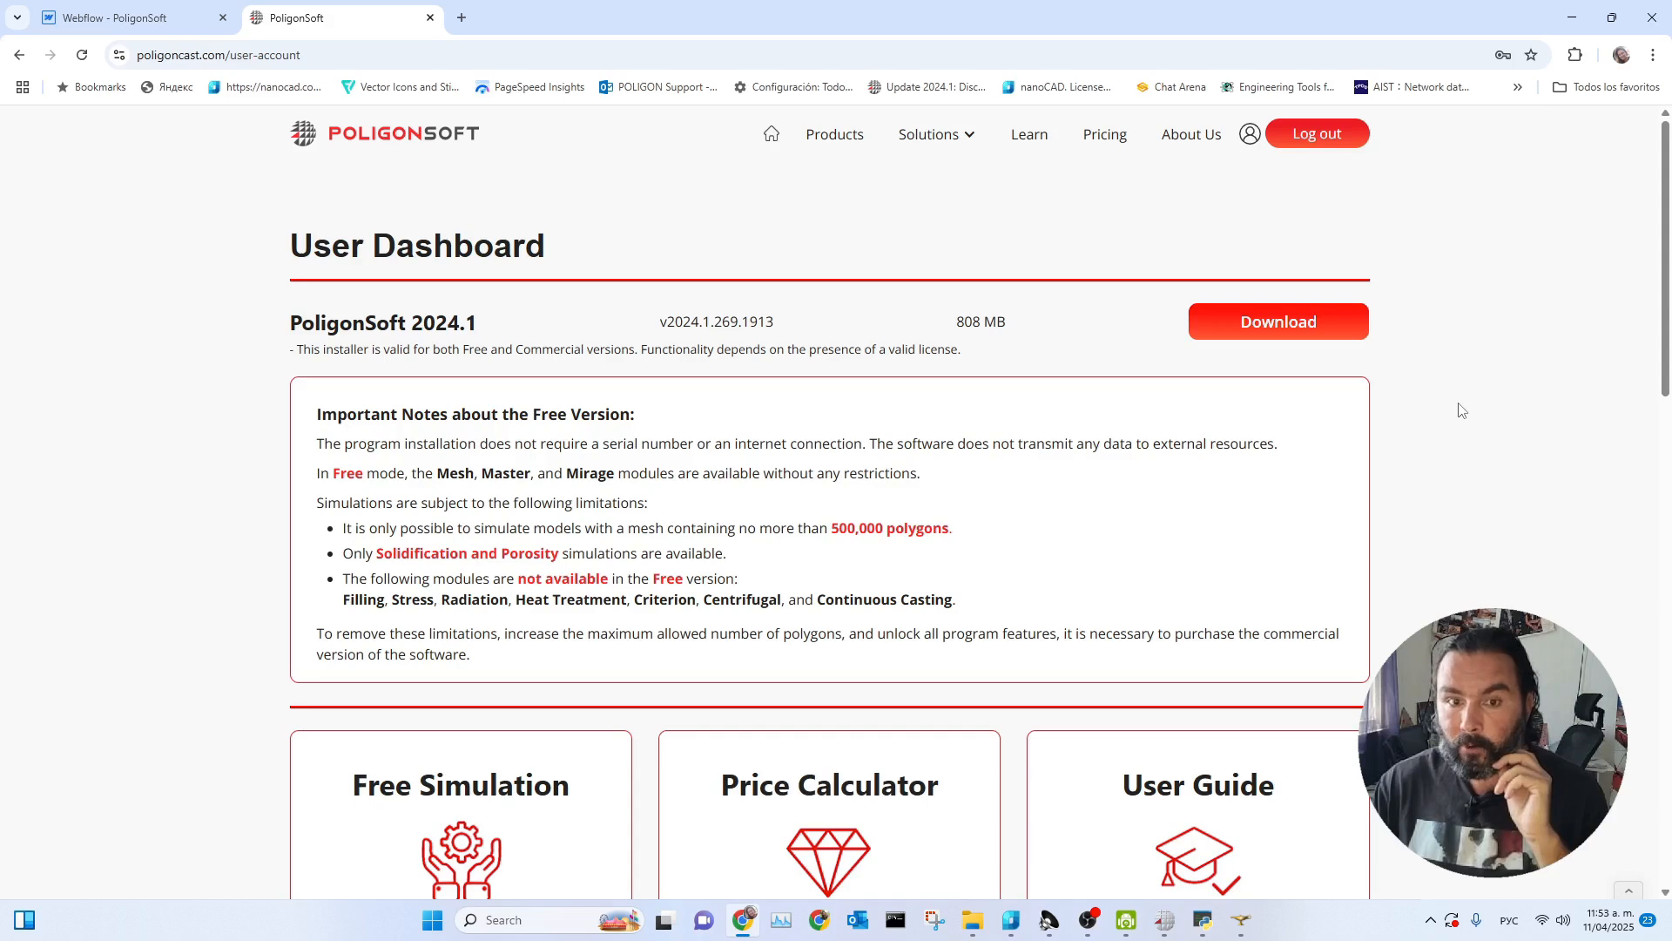
pyautogui.click(1573, 19)
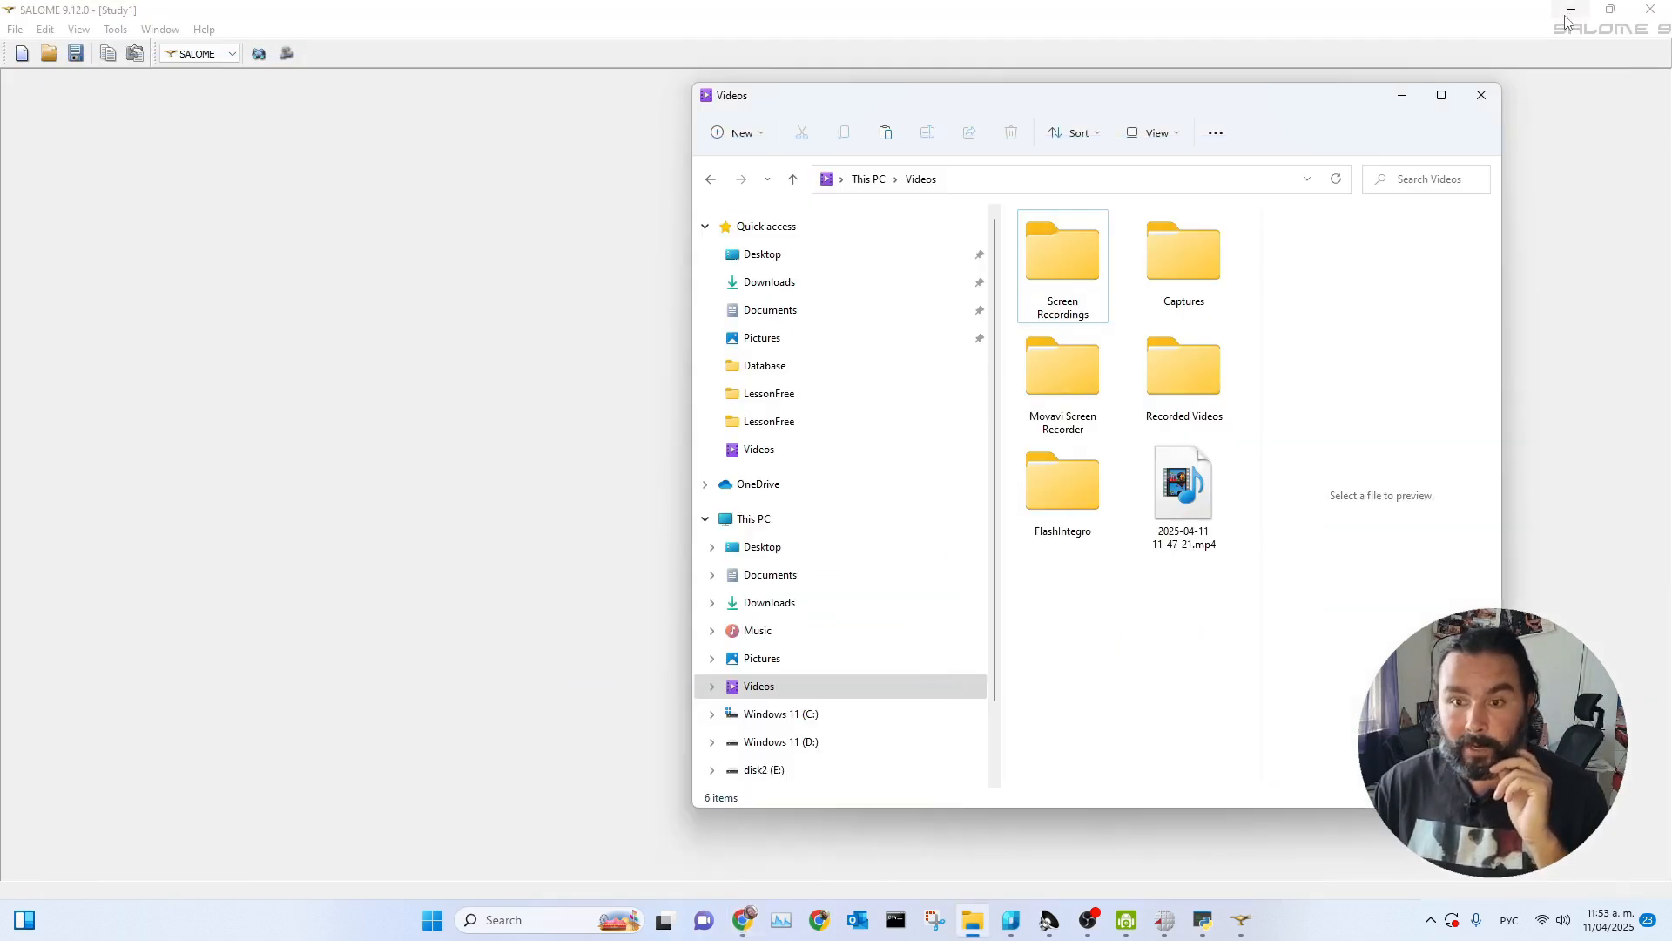
# - Close SALOME and launch PoligonSoft 2024.1 from the desktop
pyautogui.click(1640, 15)
pyautogui.click(788, 481)
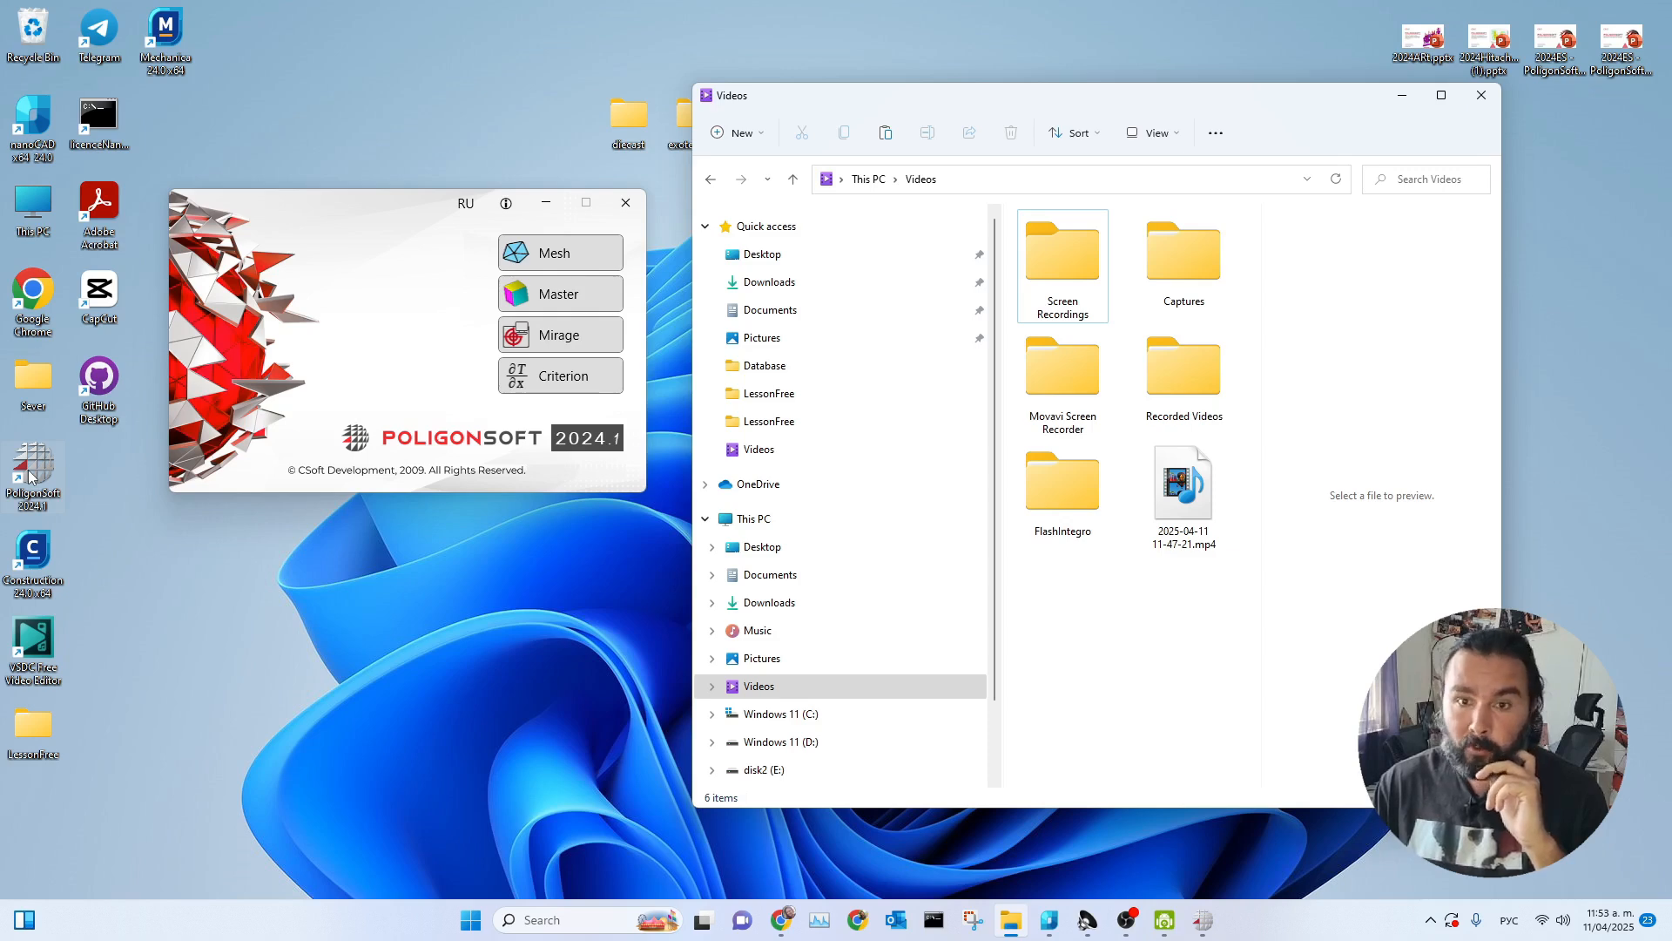
# - Close the Videos folder window, launch PoligonSoft's Mesh program, and activate the Geometry module in SALOME
pyautogui.click(1480, 95)
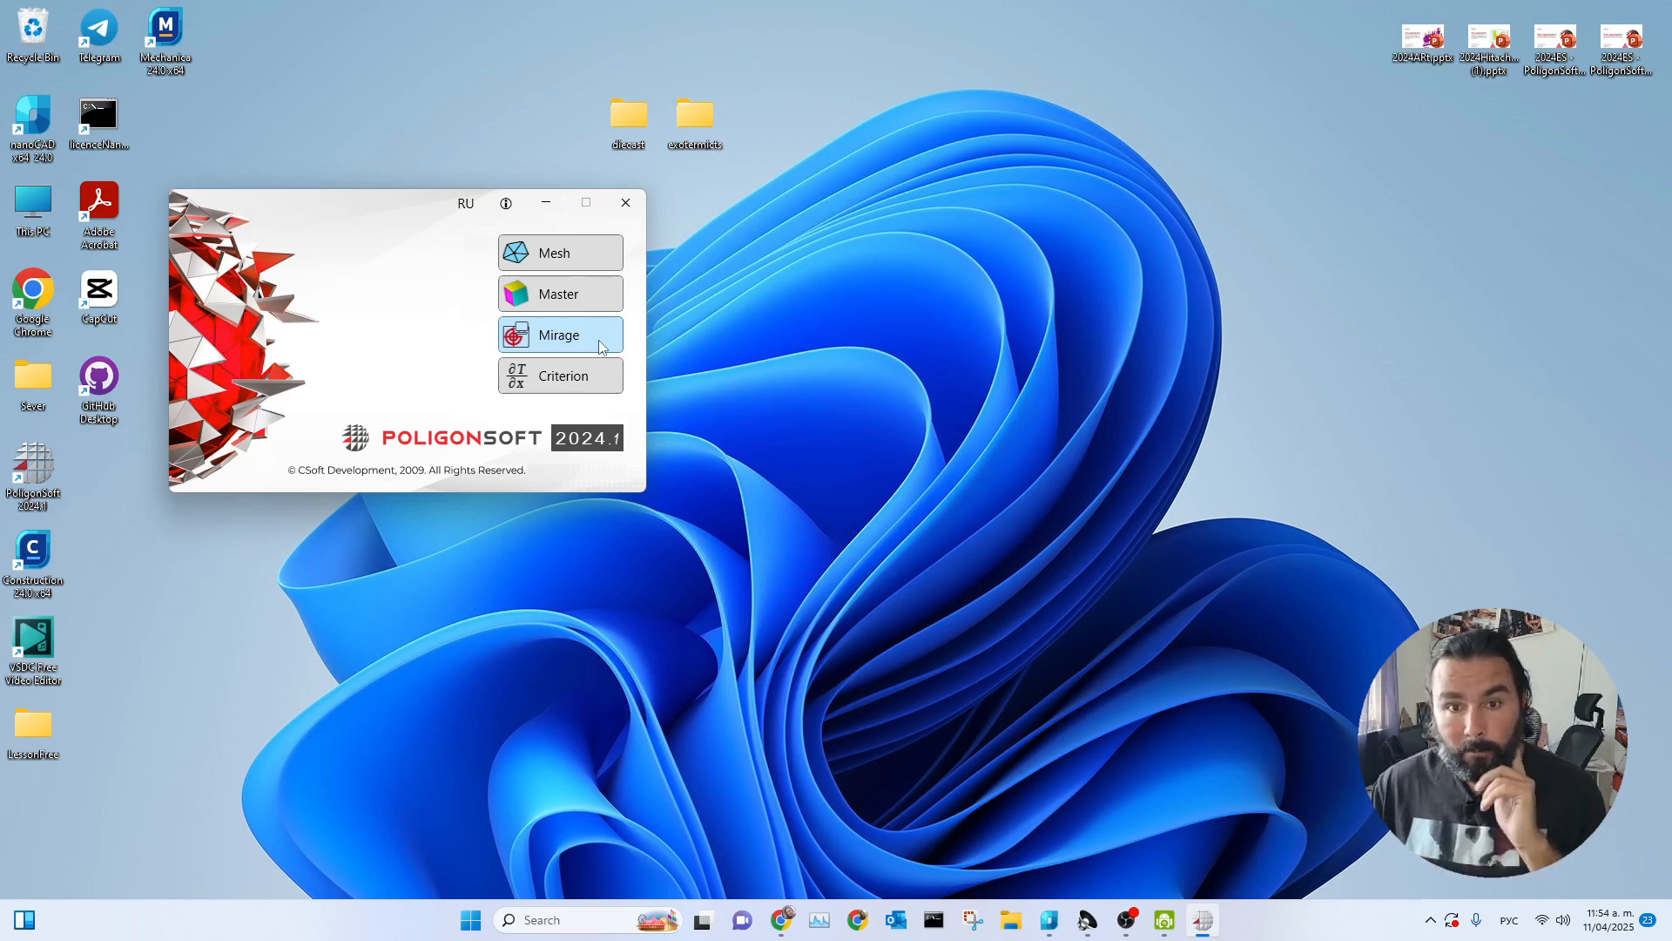
pyautogui.click(594, 250)
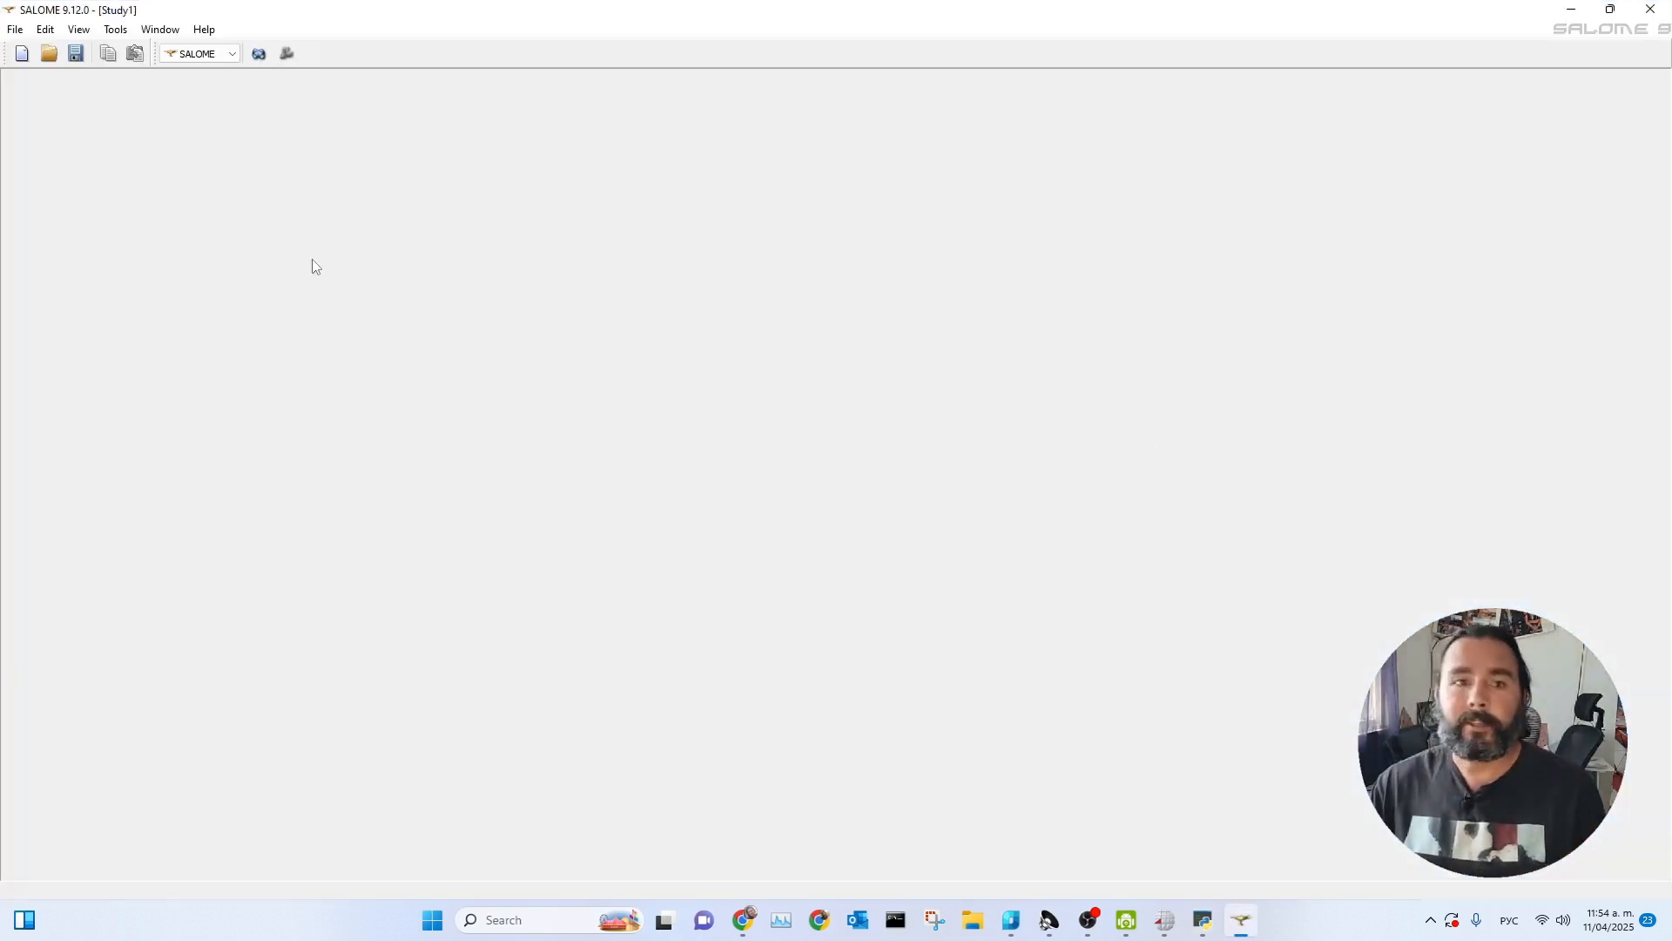
pyautogui.click(233, 55)
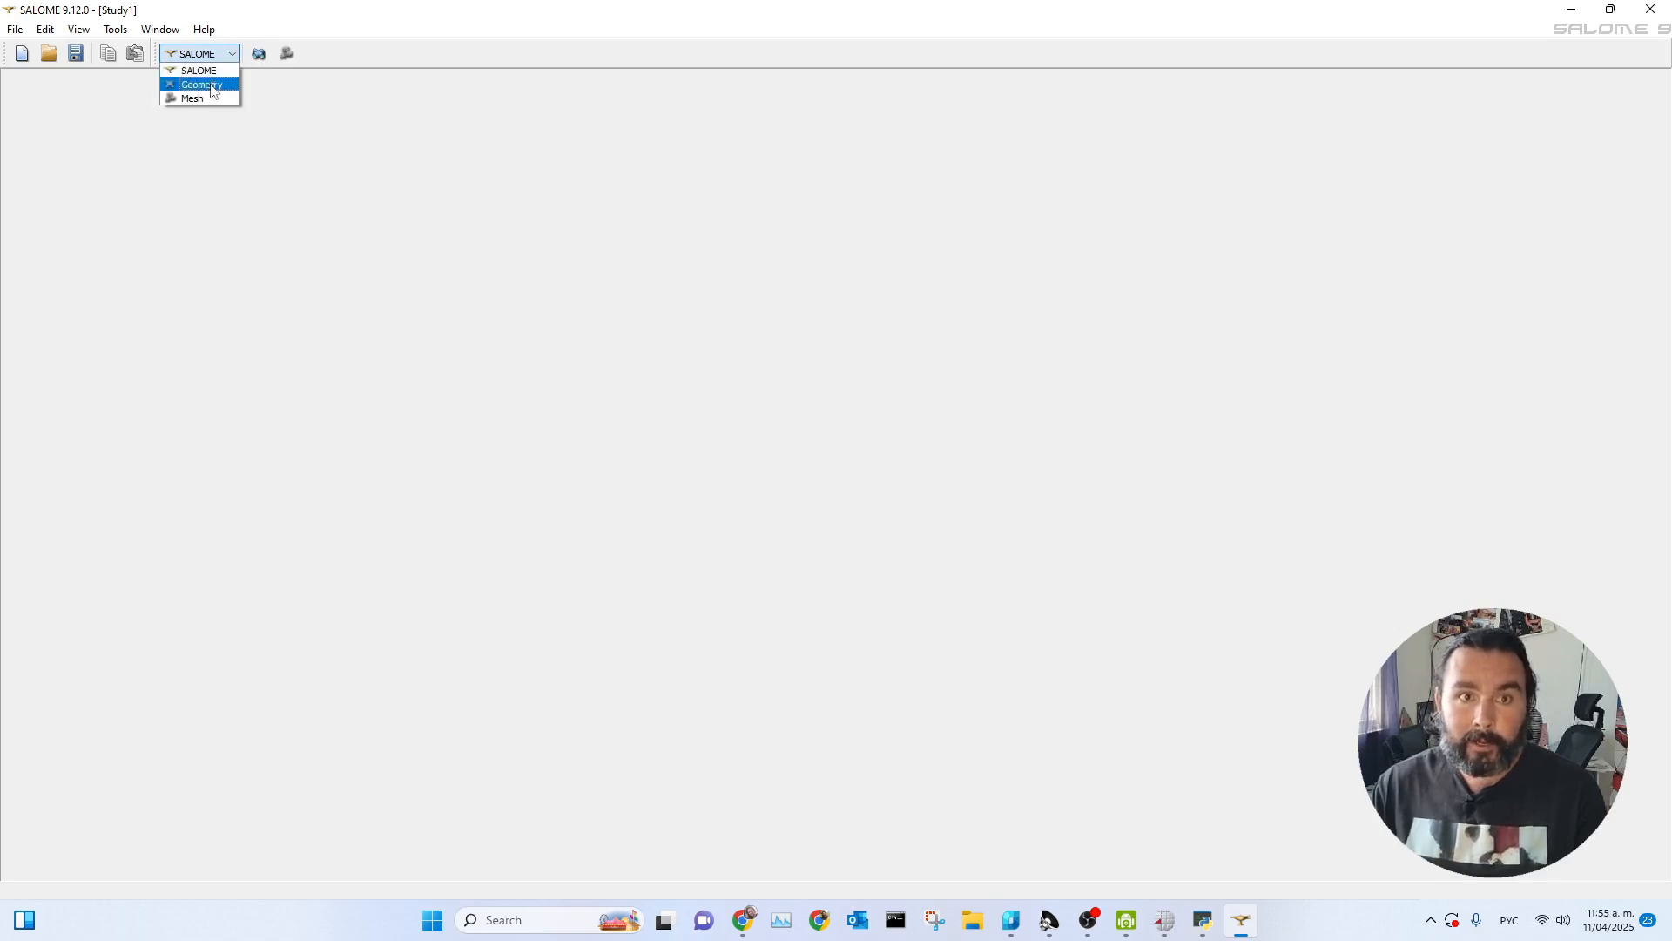
pyautogui.click(213, 87)
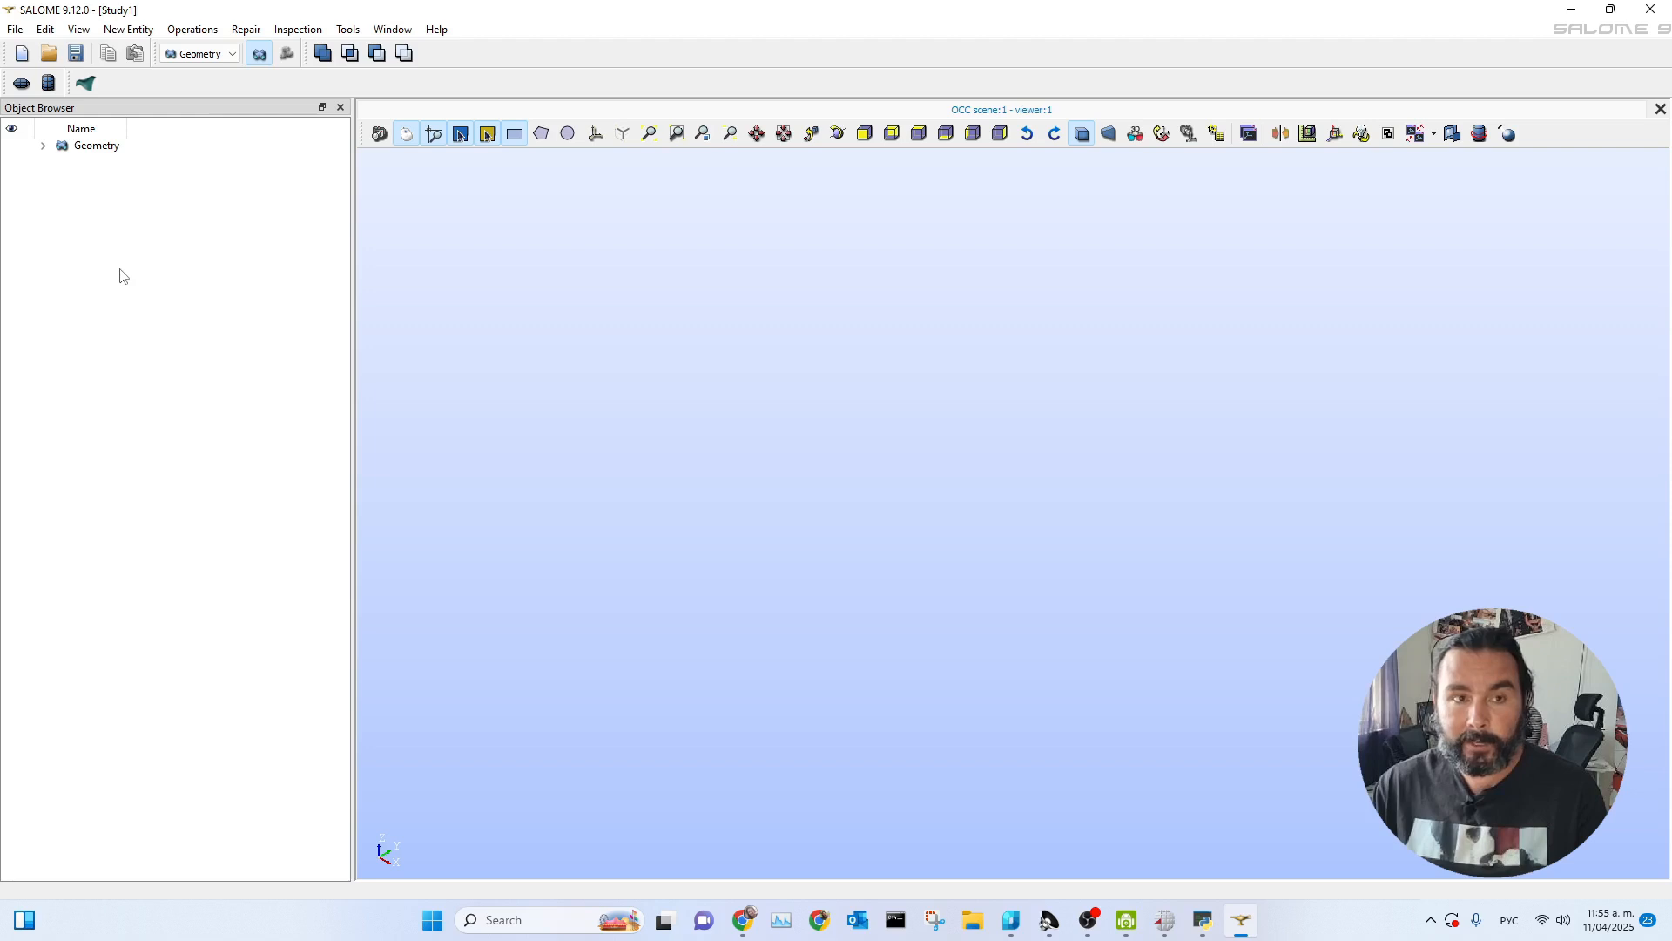
# - Import Example1.step from the desktop's LessonFree folder, ignoring the file's embedded millimetre units, and create a partition from its bodies
pyautogui.click(15, 32)
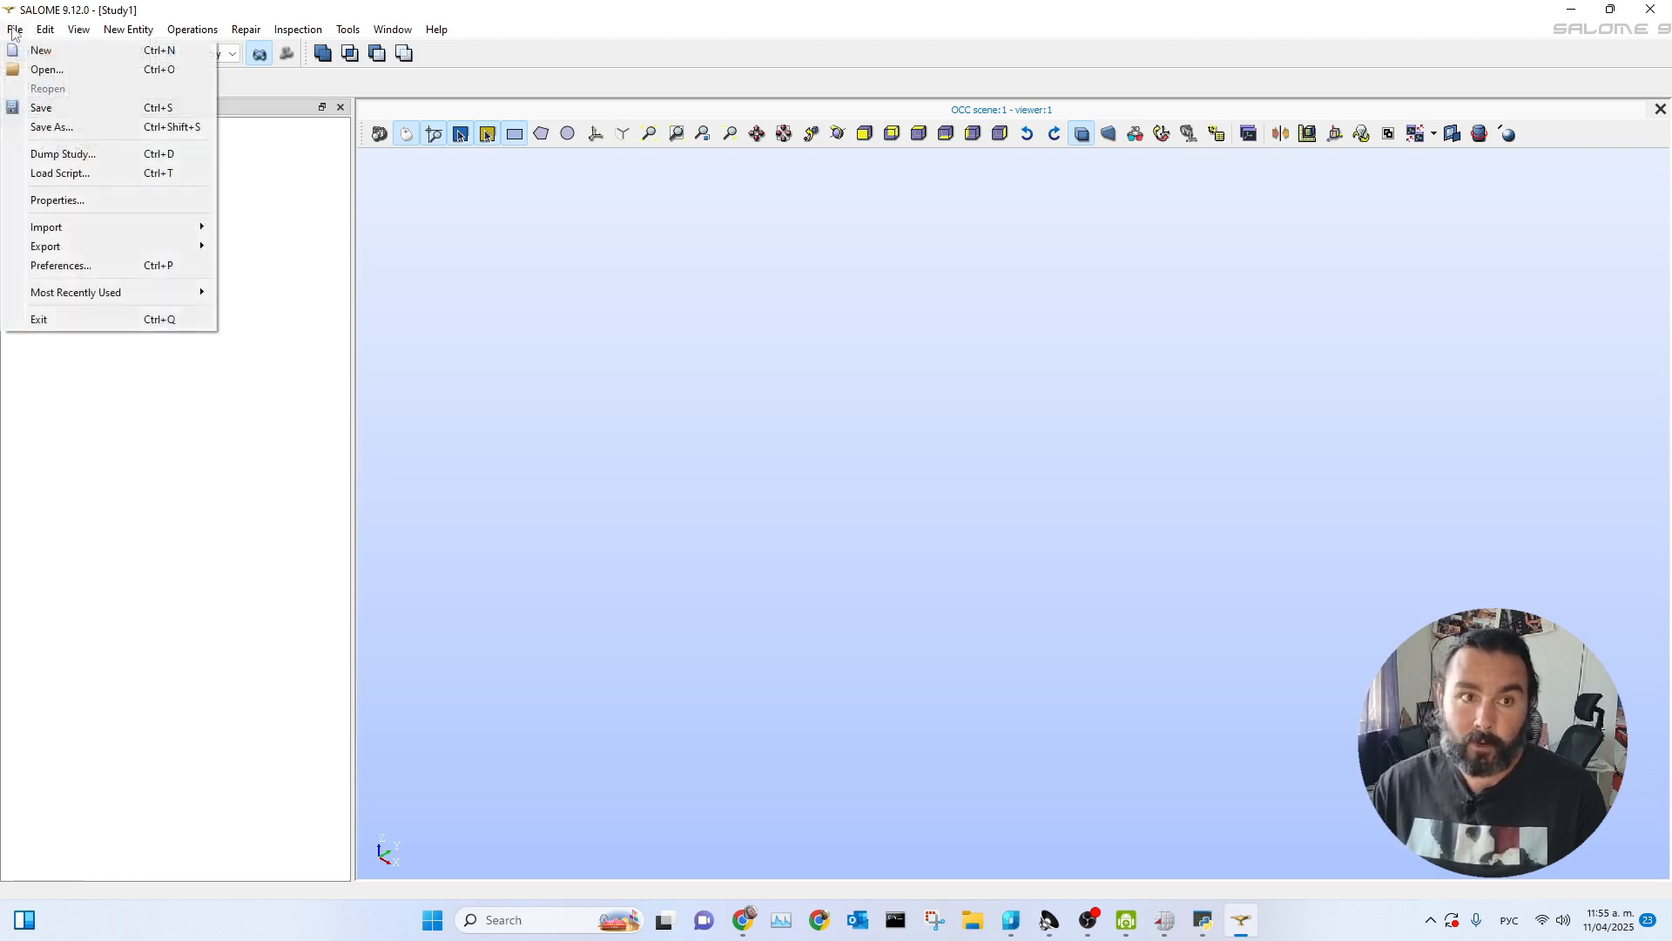
pyautogui.moveTo(105, 227)
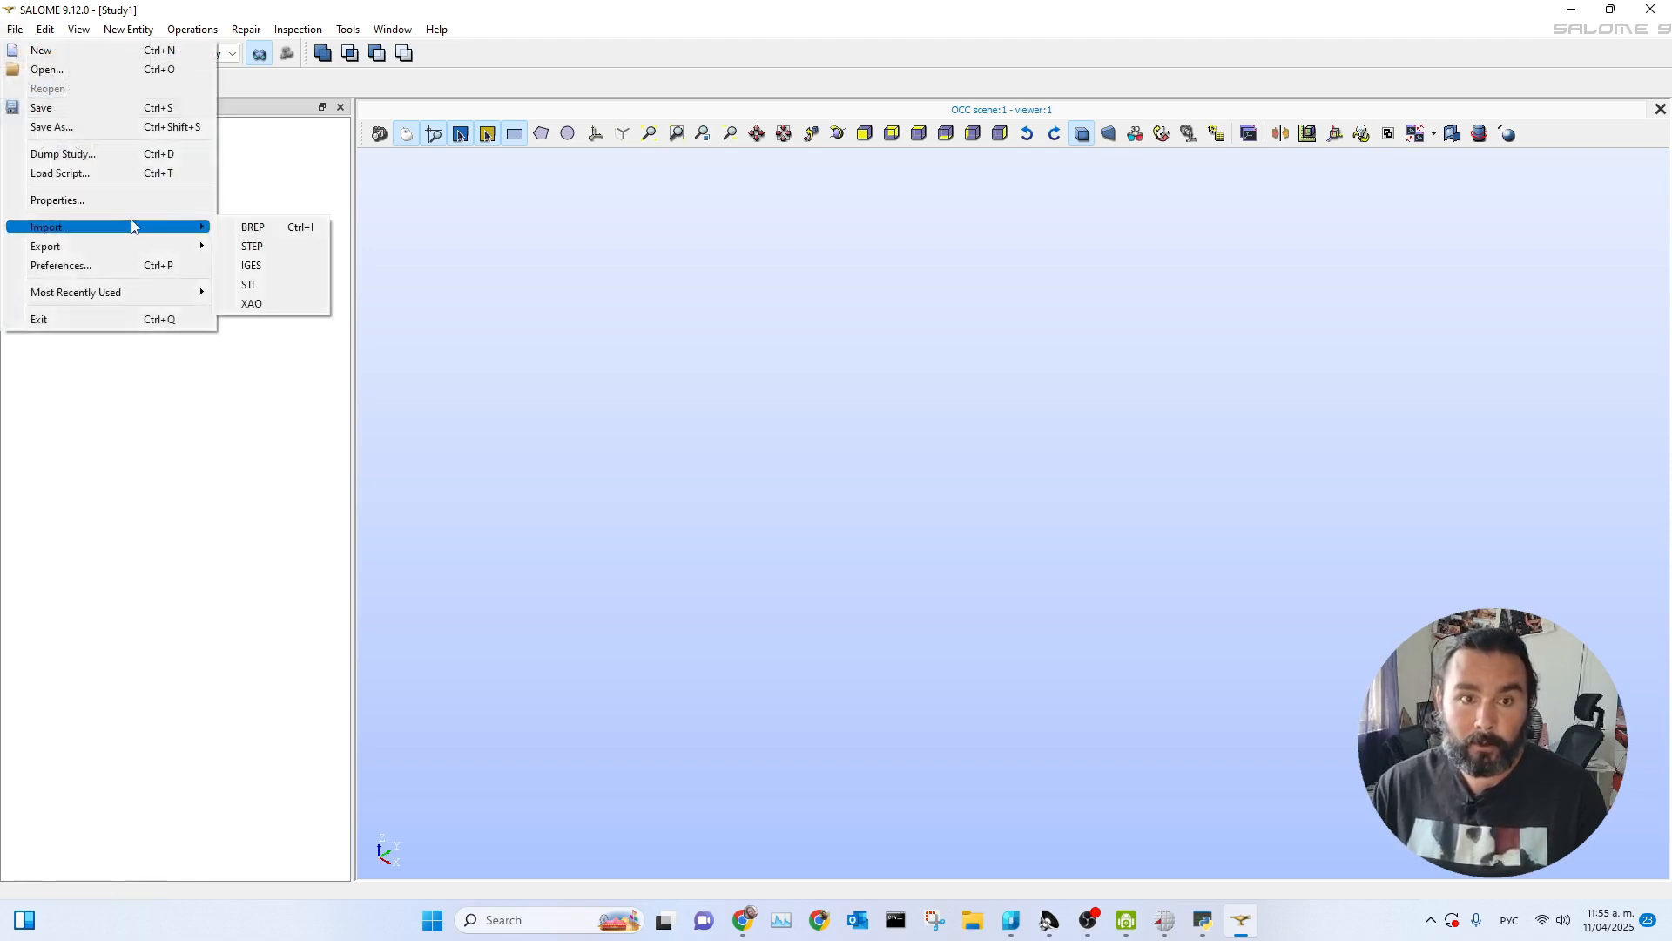
pyautogui.click(266, 250)
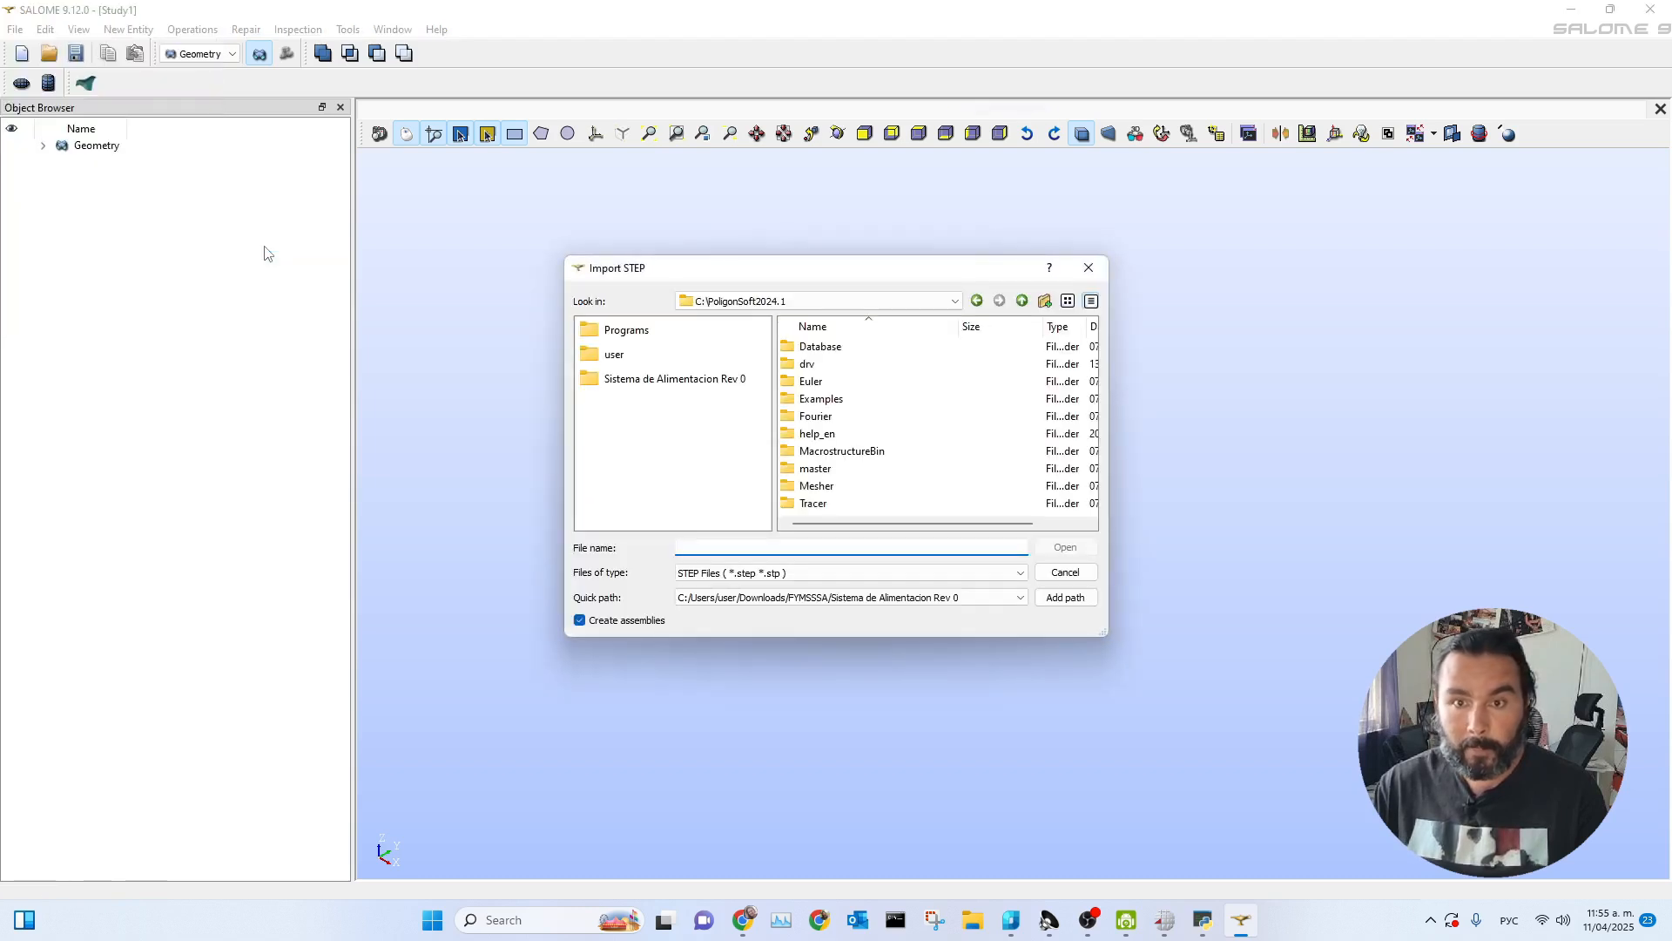
pyautogui.click(612, 354)
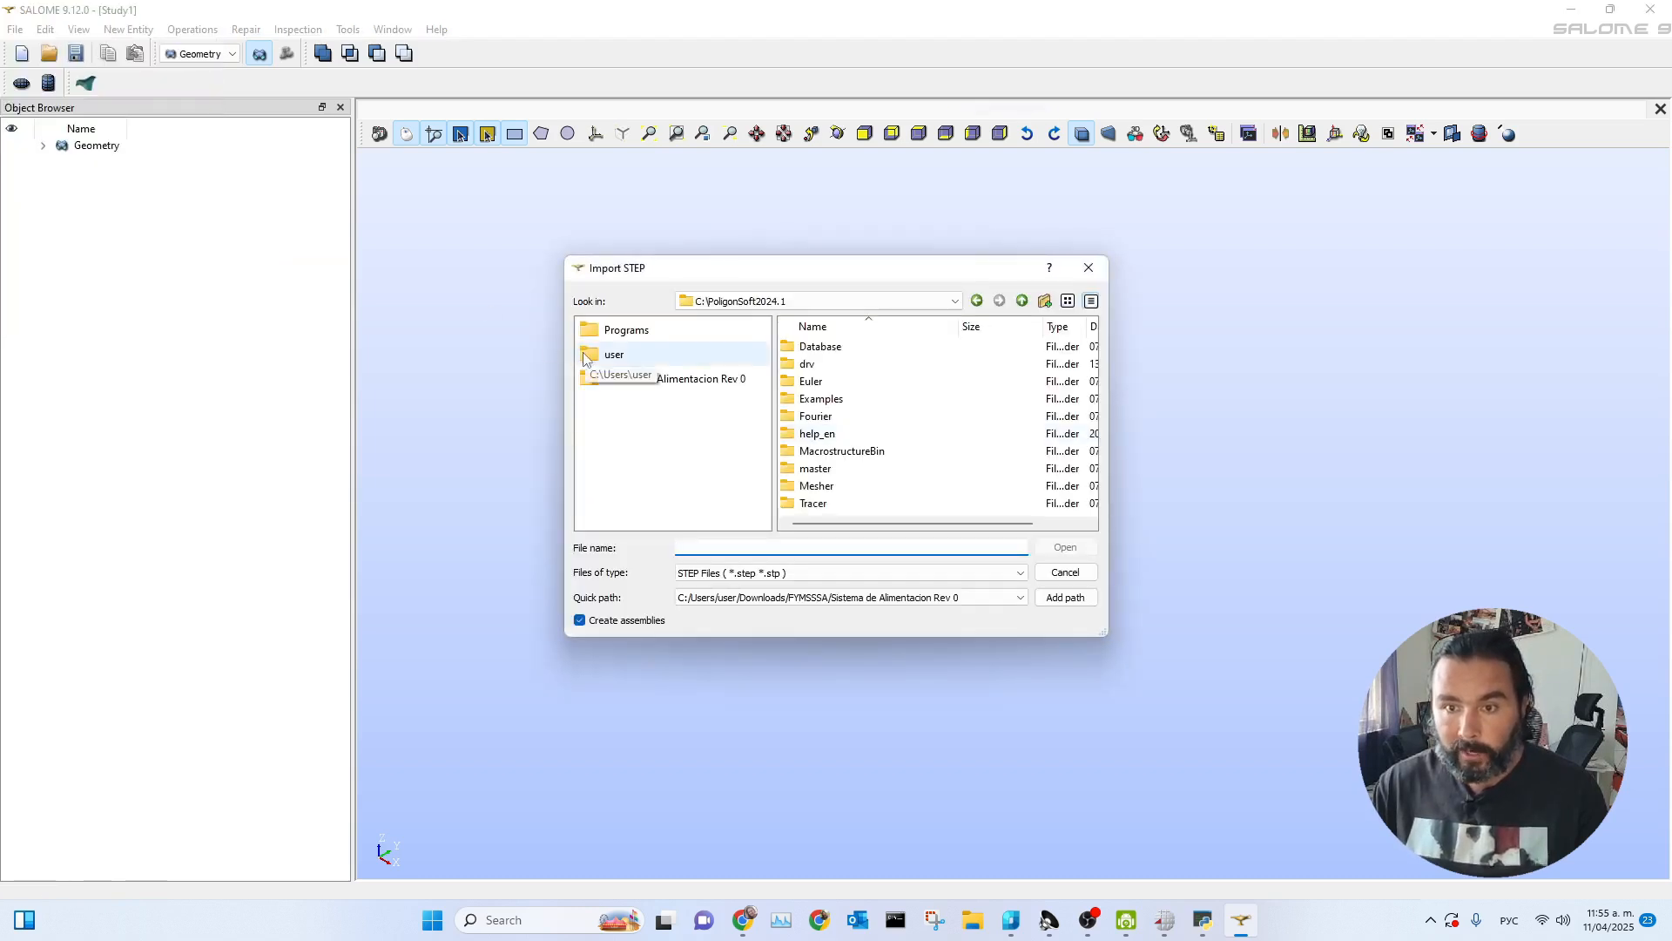
pyautogui.scroll(-2, 871, 419)
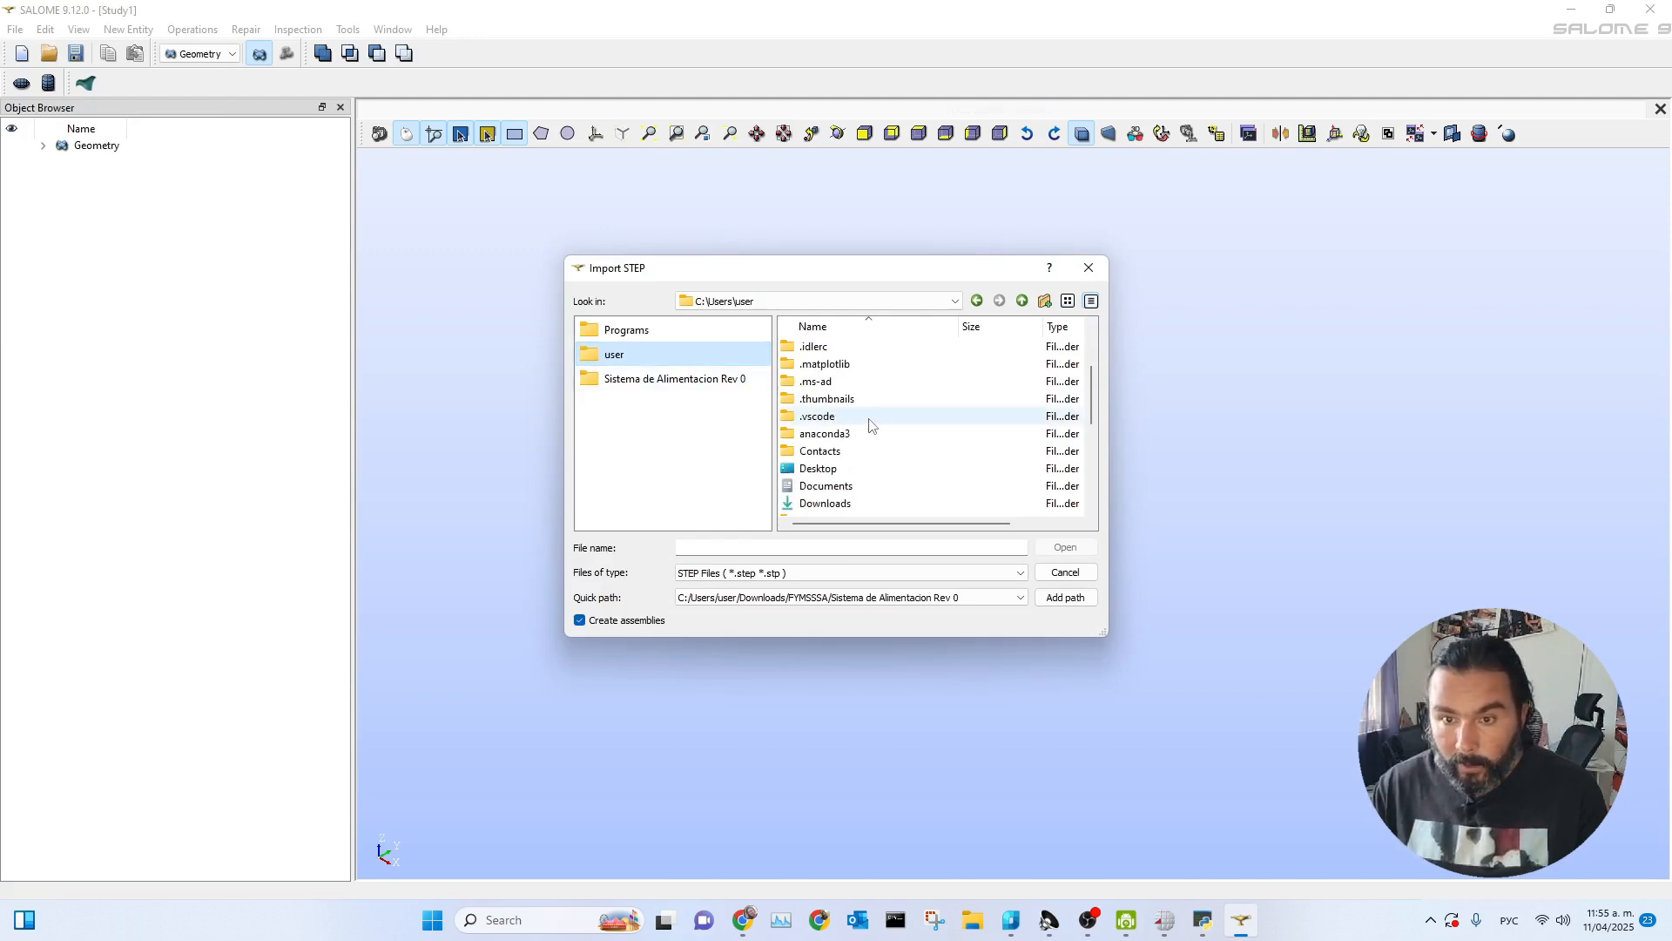
pyautogui.doubleClick(806, 481)
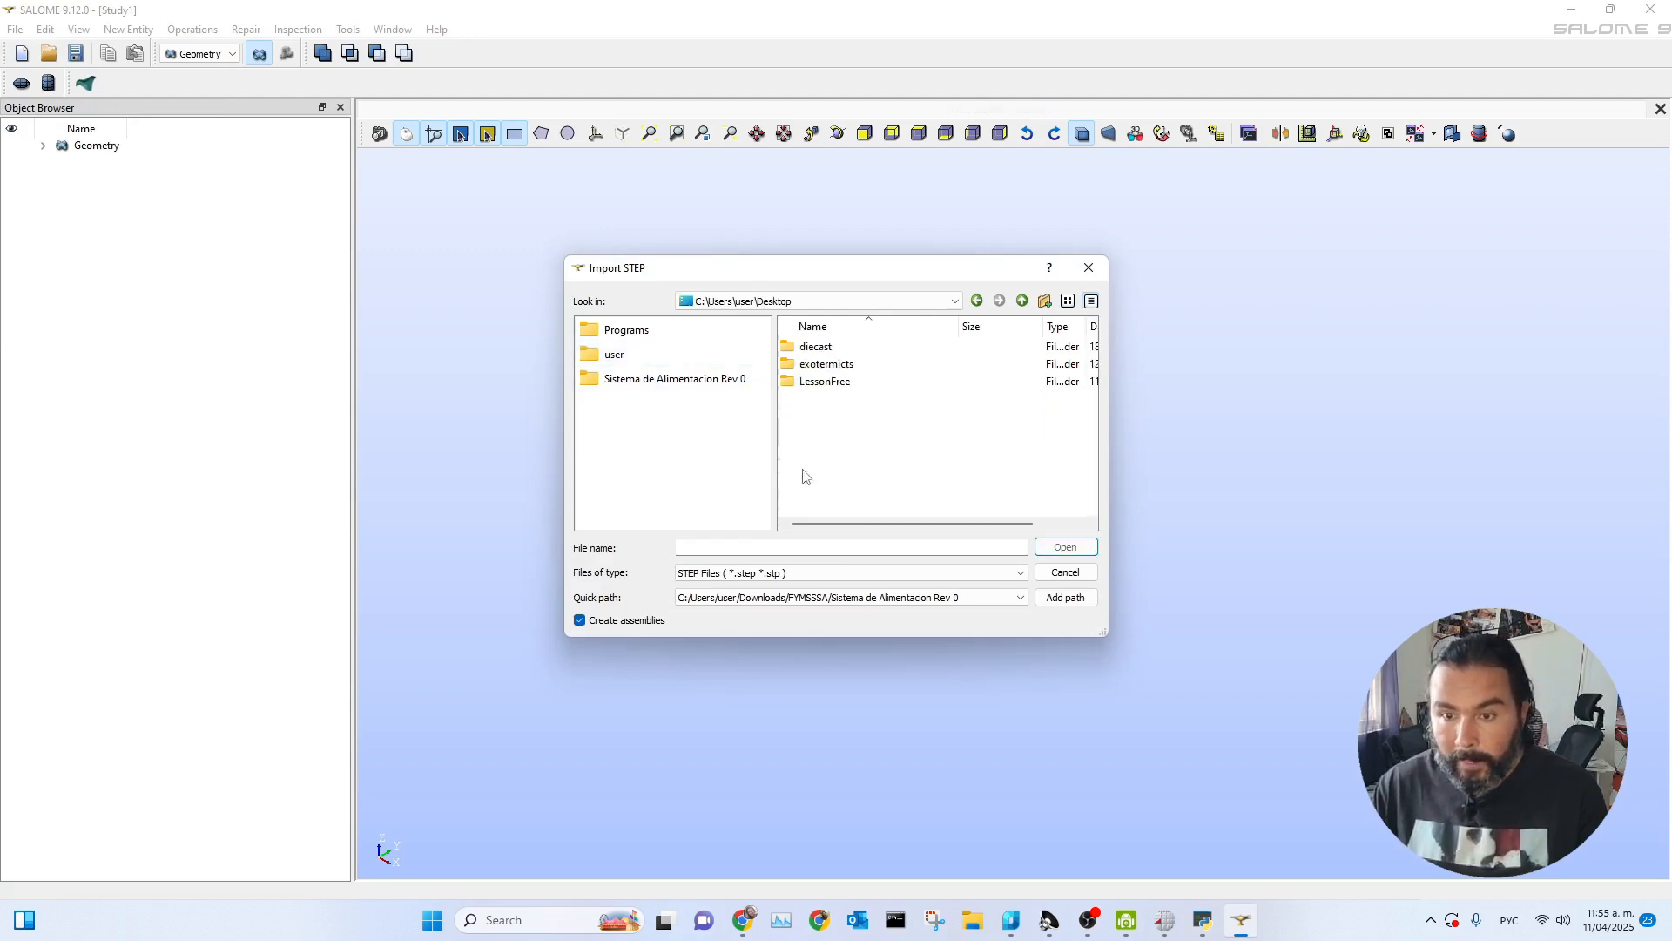
pyautogui.doubleClick(823, 381)
pyautogui.click(822, 349)
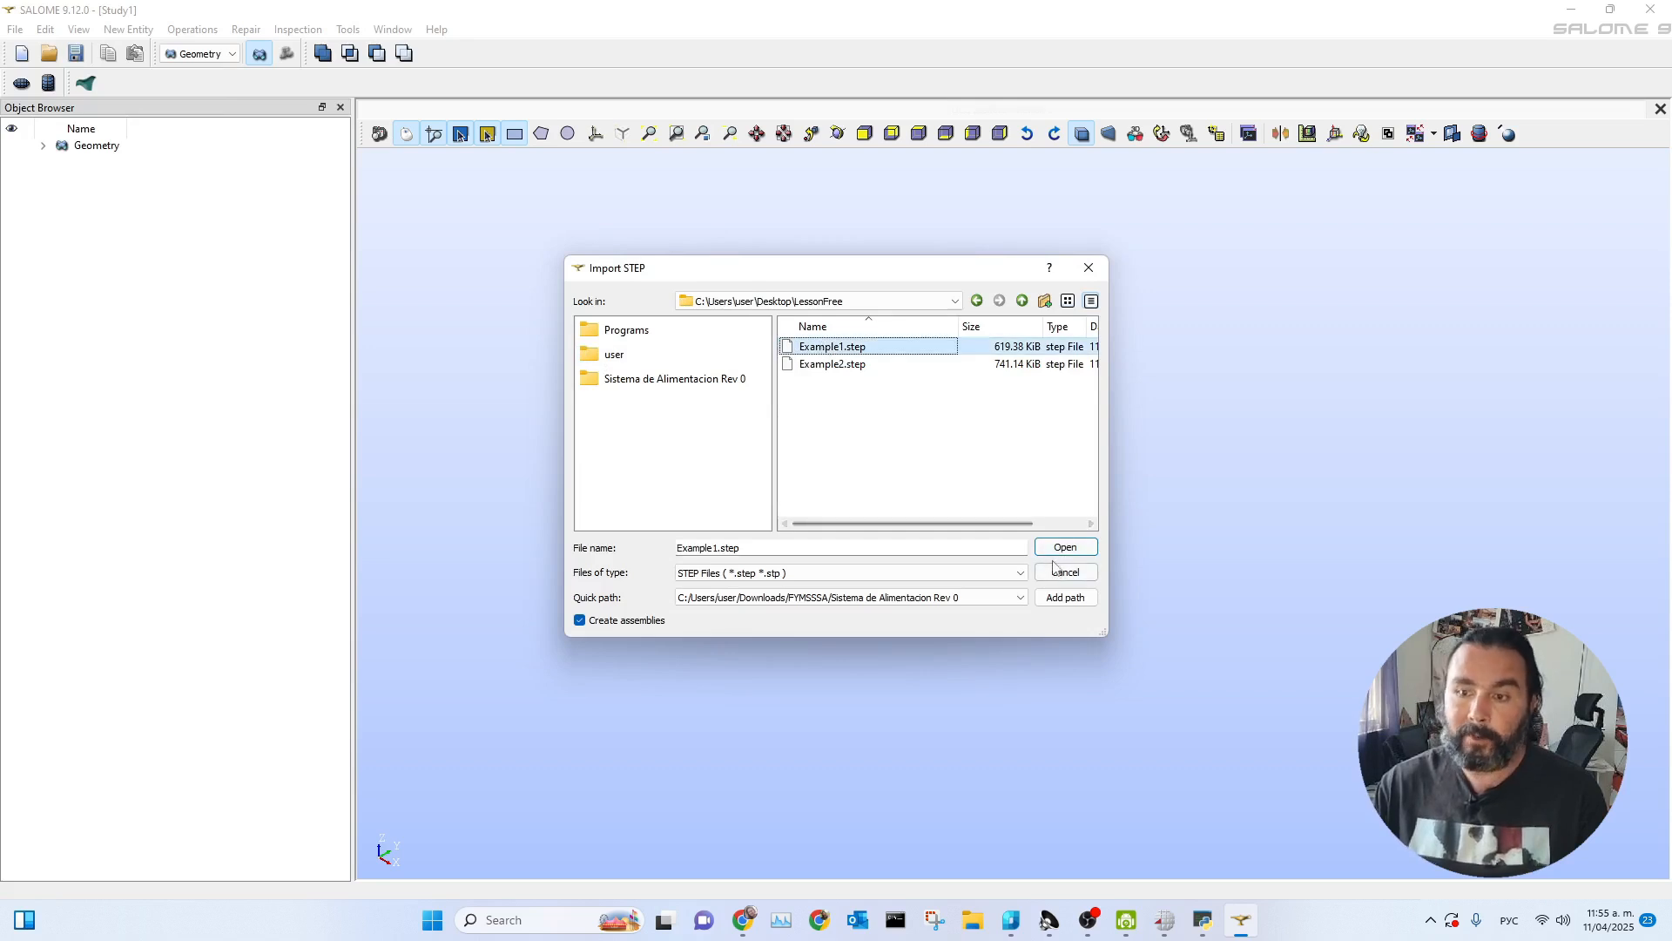
pyautogui.click(1064, 548)
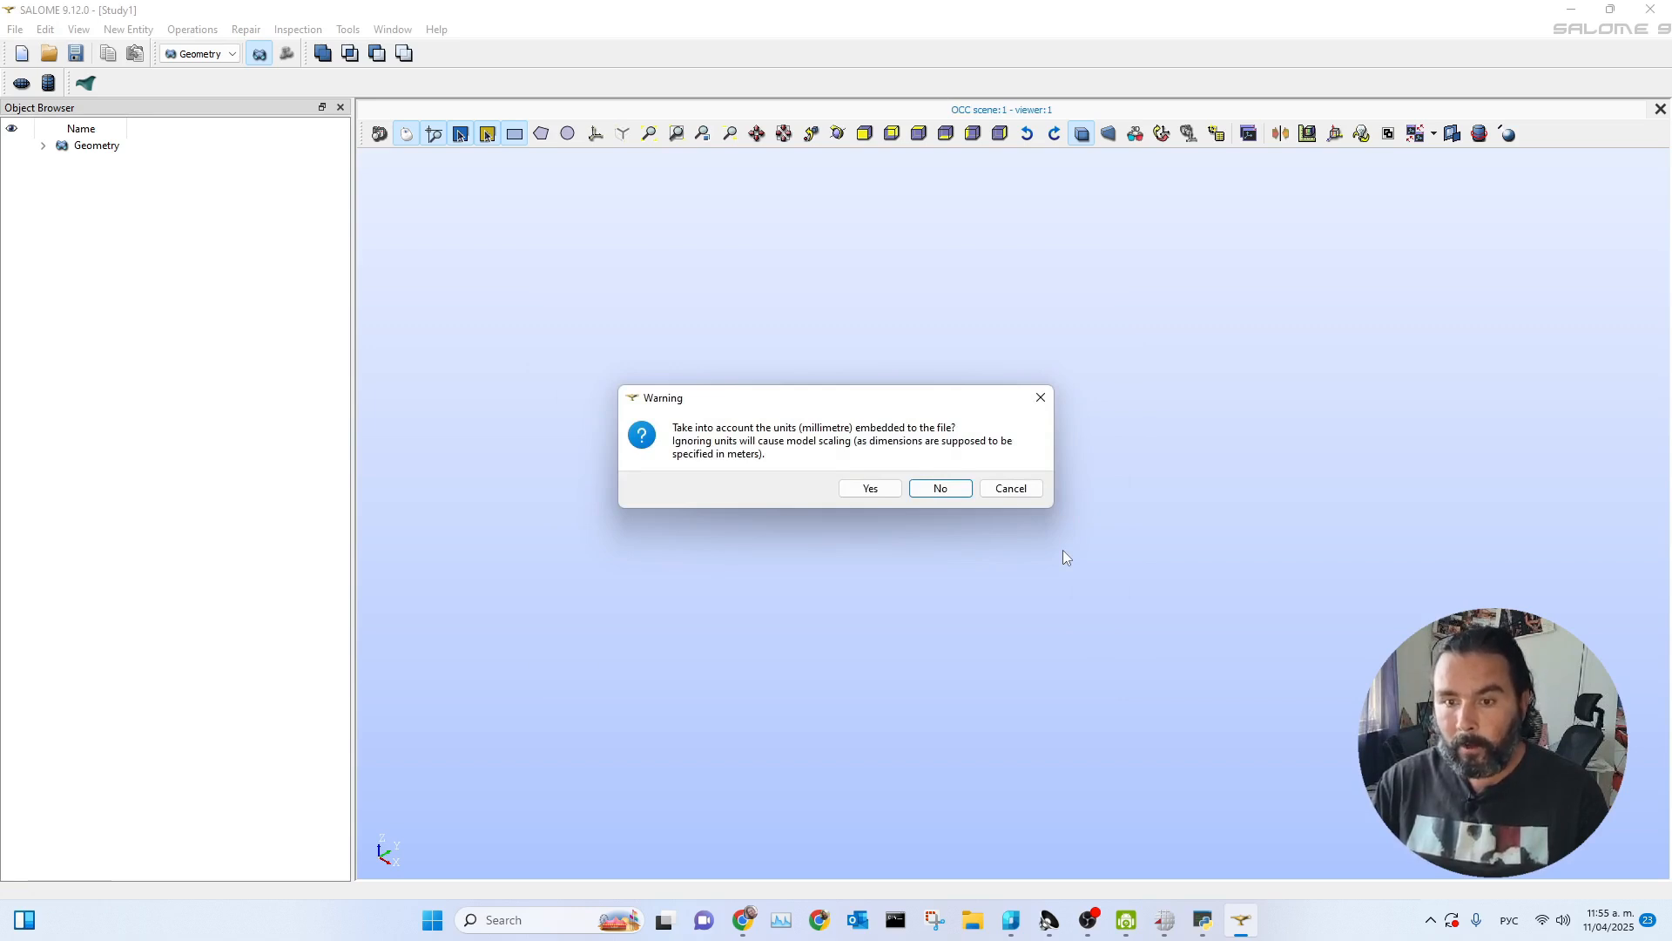
pyautogui.click(939, 490)
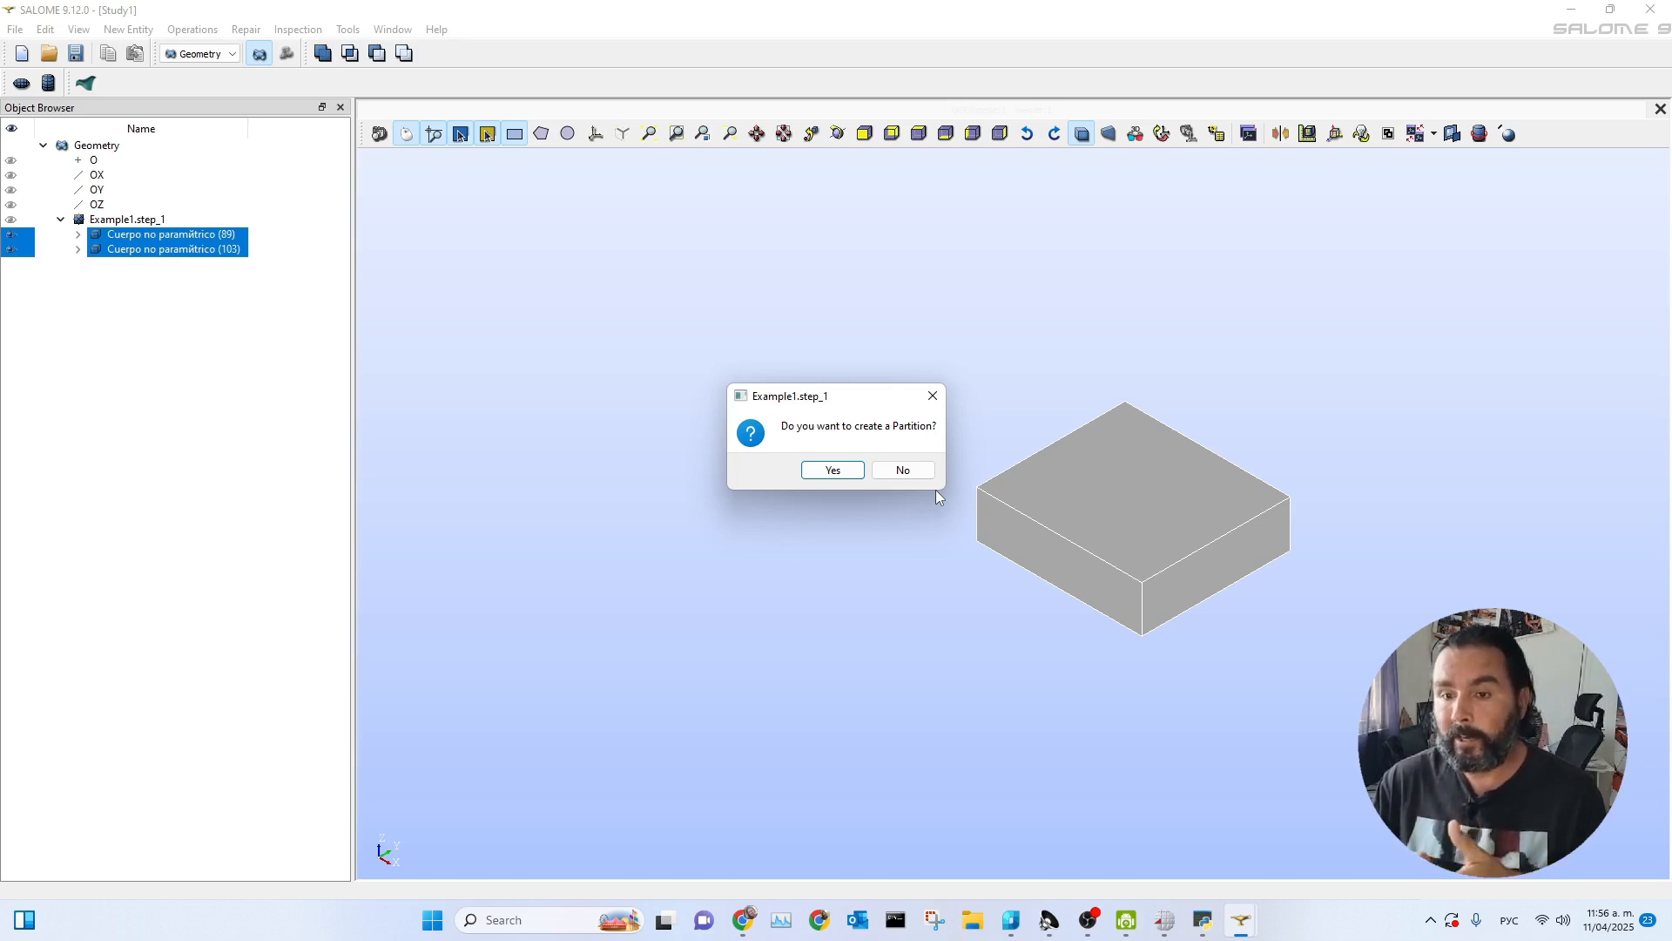
pyautogui.click(841, 471)
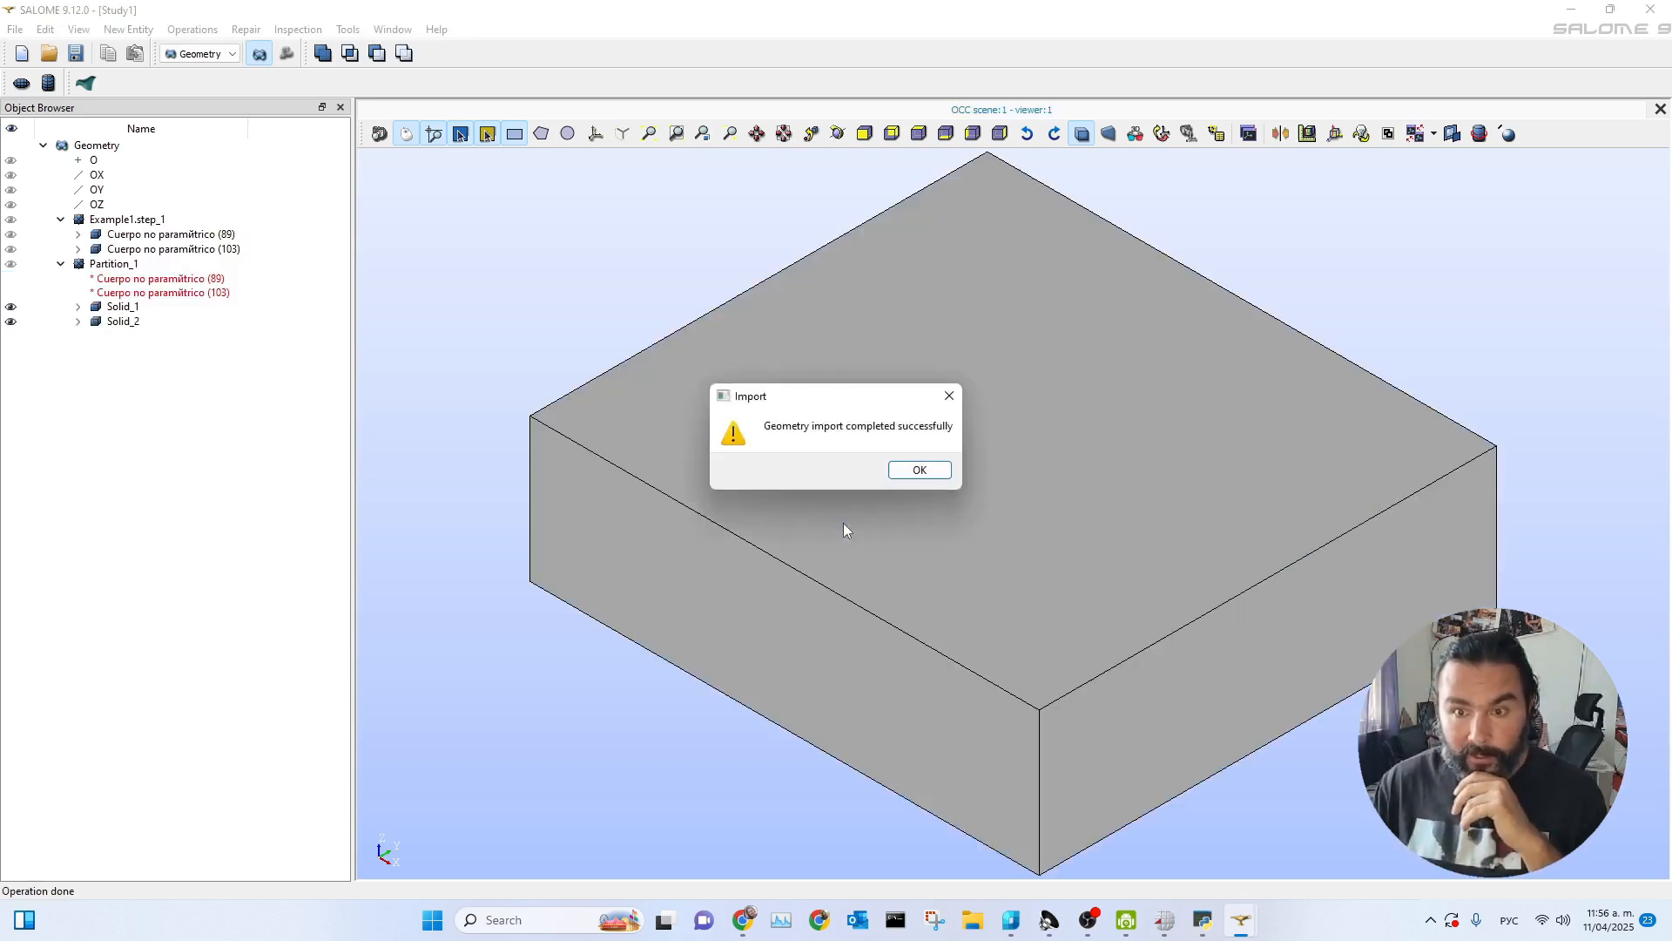
pyautogui.click(919, 470)
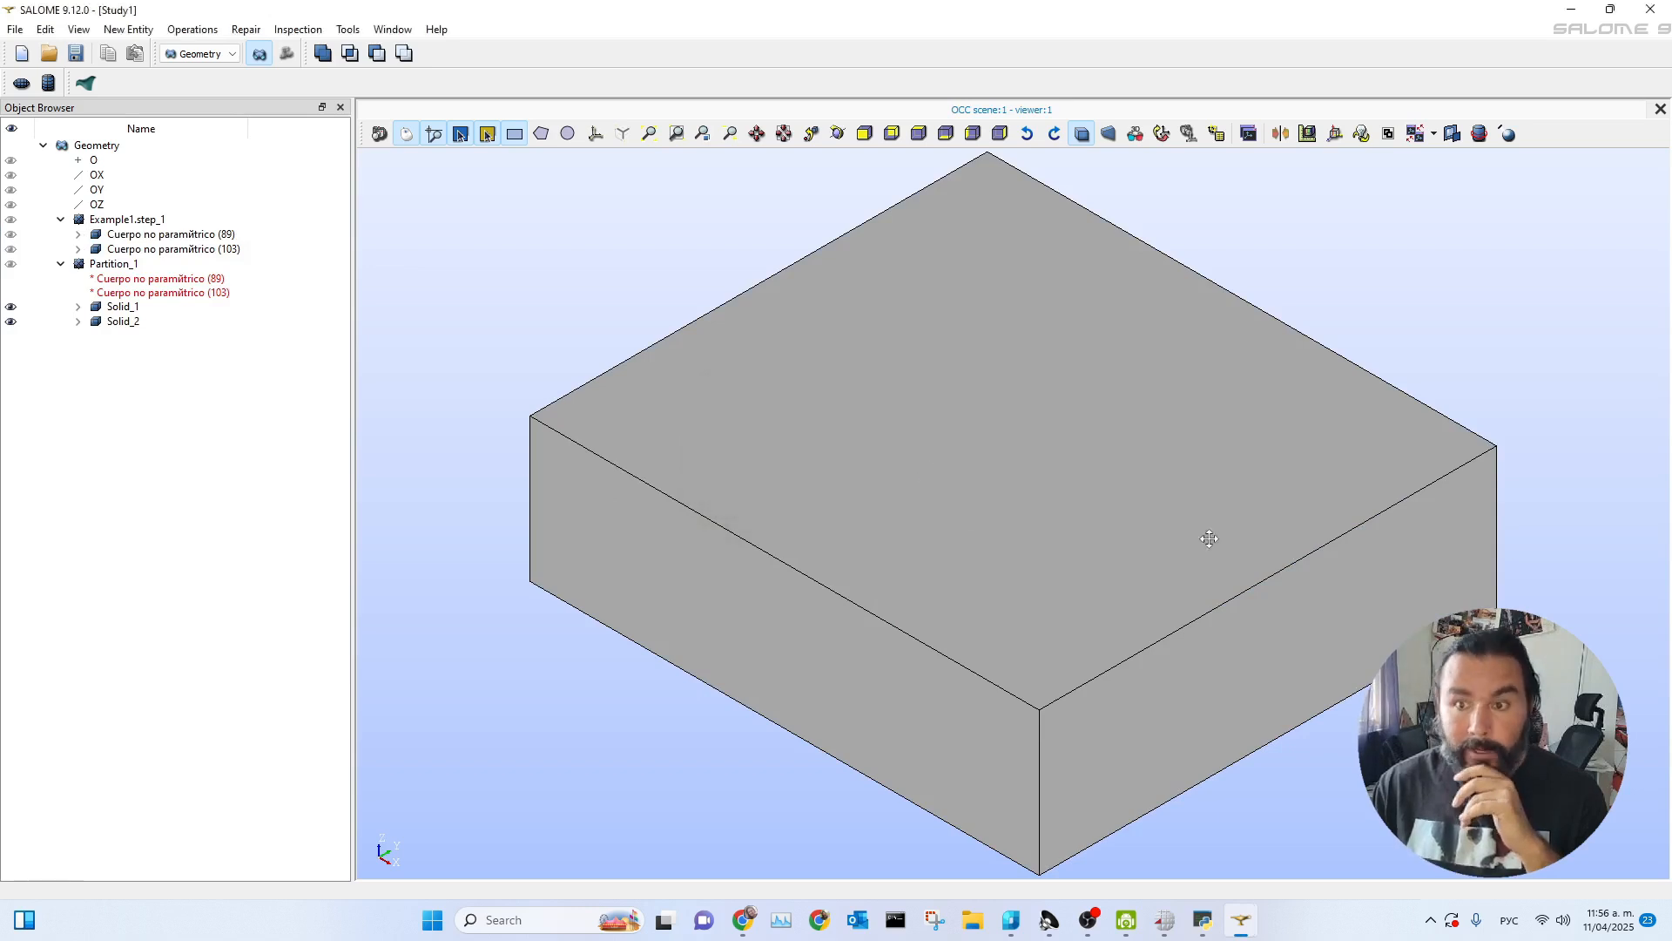
# - Hide Solid_1 of Partition_1 and view the model from another angle to identify the partition's two solids
pyautogui.keyDown('ctrl'); pyautogui.moveTo(997, 288); pyautogui.dragTo(903, 337, button='middle'); pyautogui.keyUp('ctrl')
pyautogui.keyDown('ctrl'); pyautogui.moveTo(904, 337); pyautogui.dragTo(615, 390, button='right'); pyautogui.keyUp('ctrl')
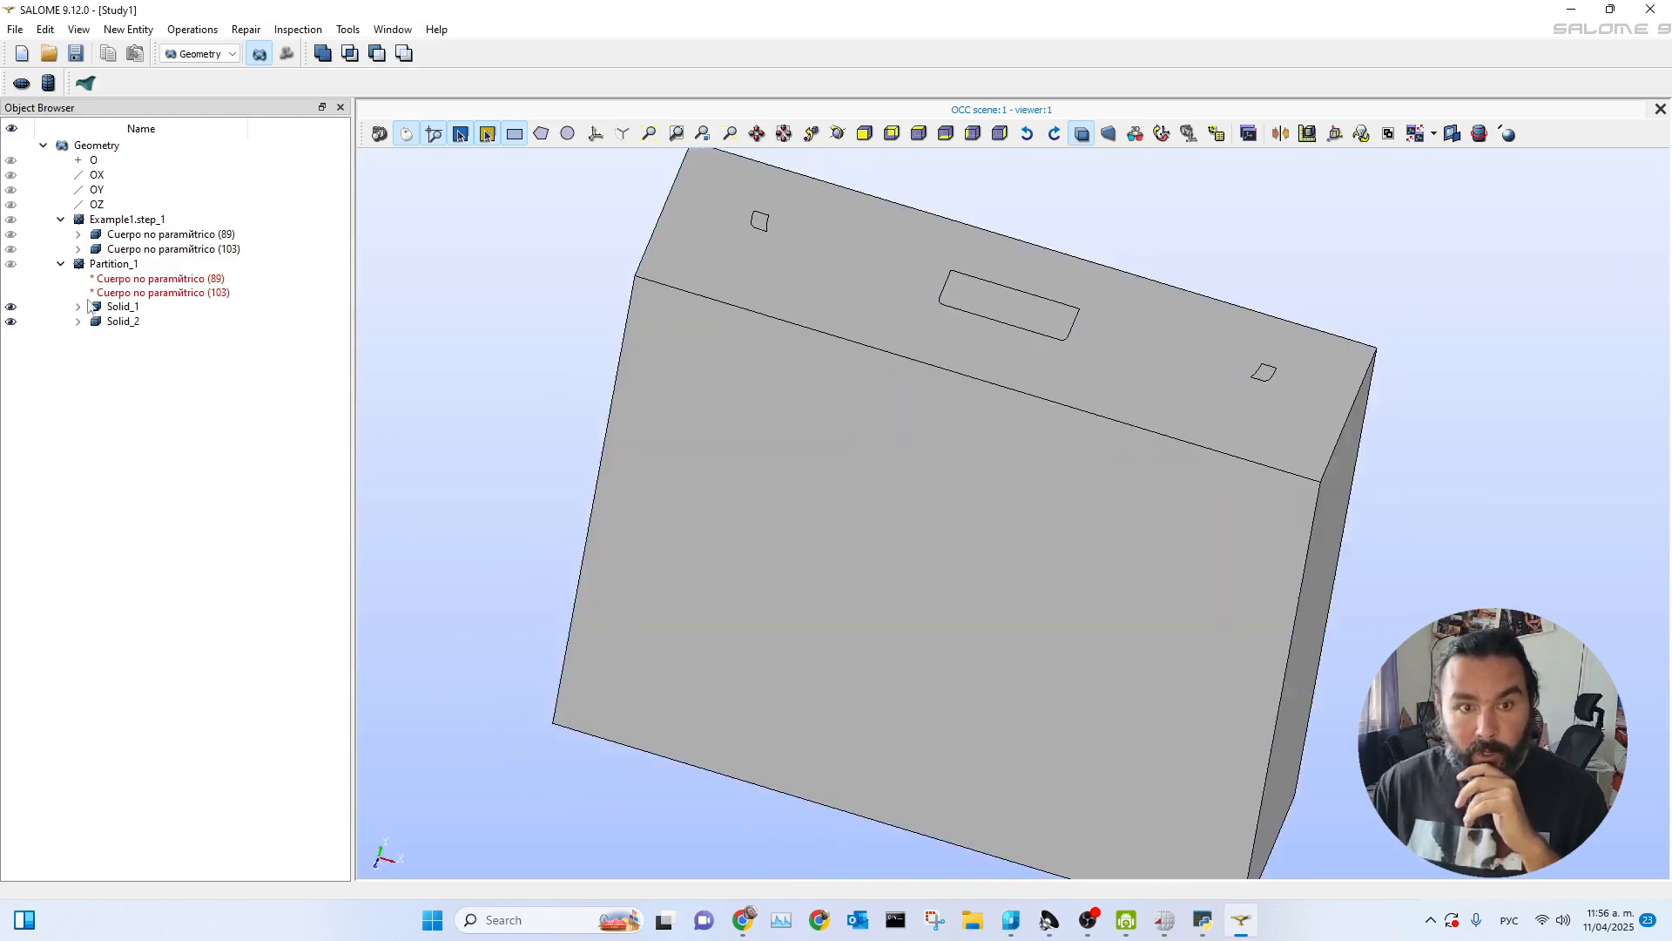
pyautogui.click(107, 264)
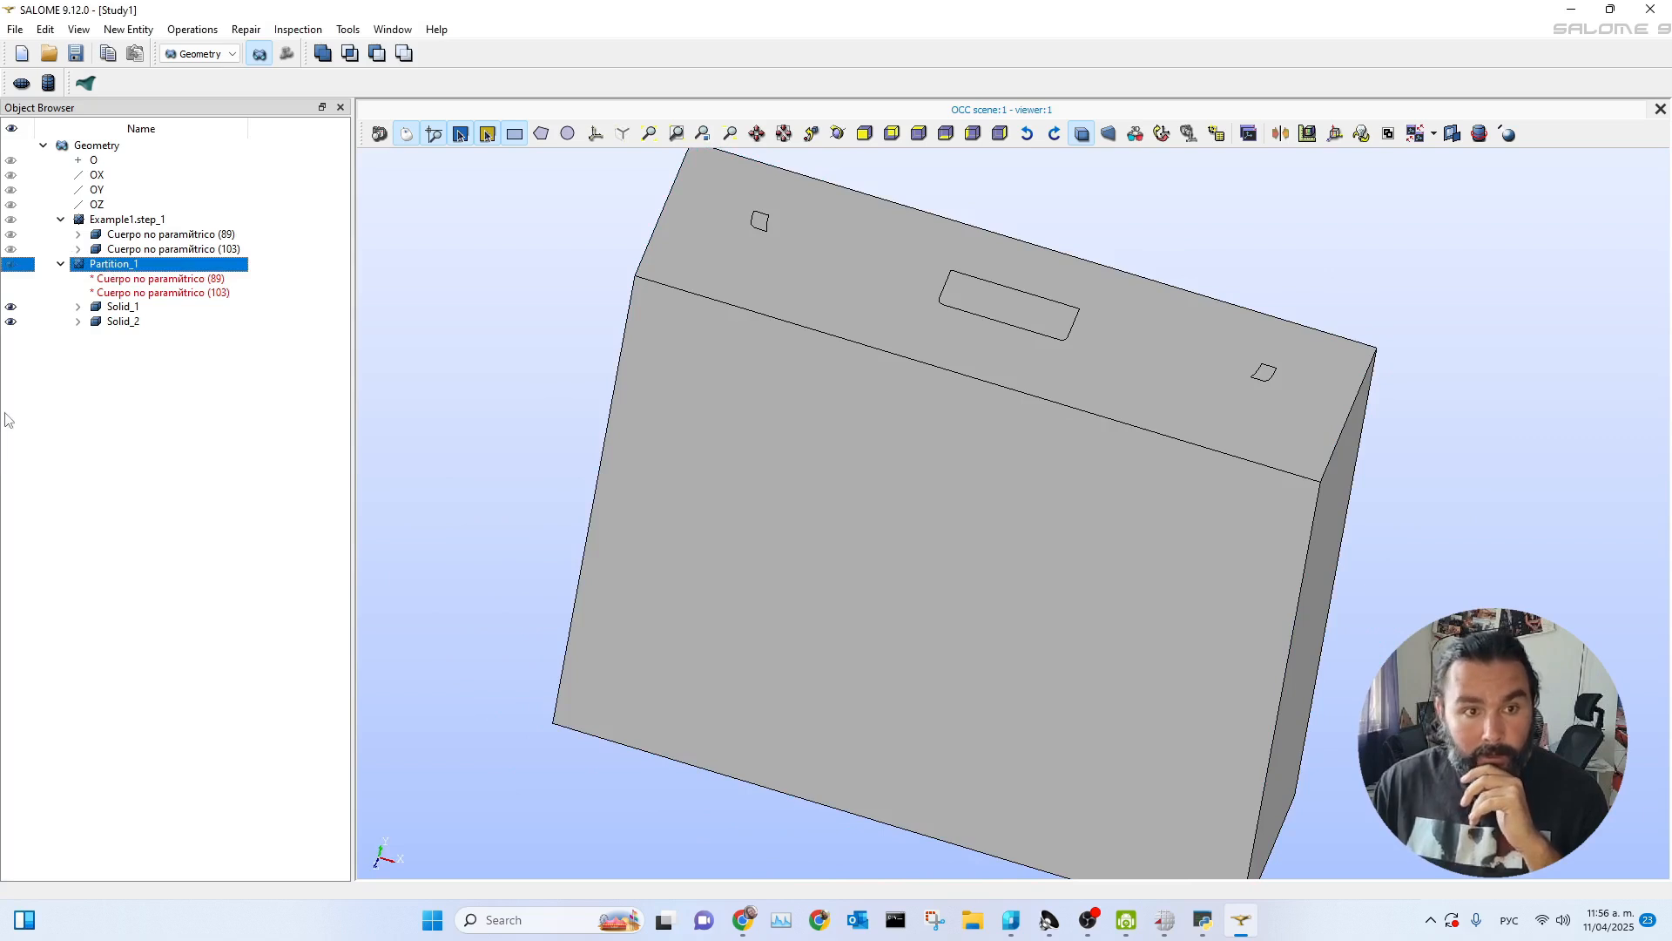
pyautogui.click(117, 306)
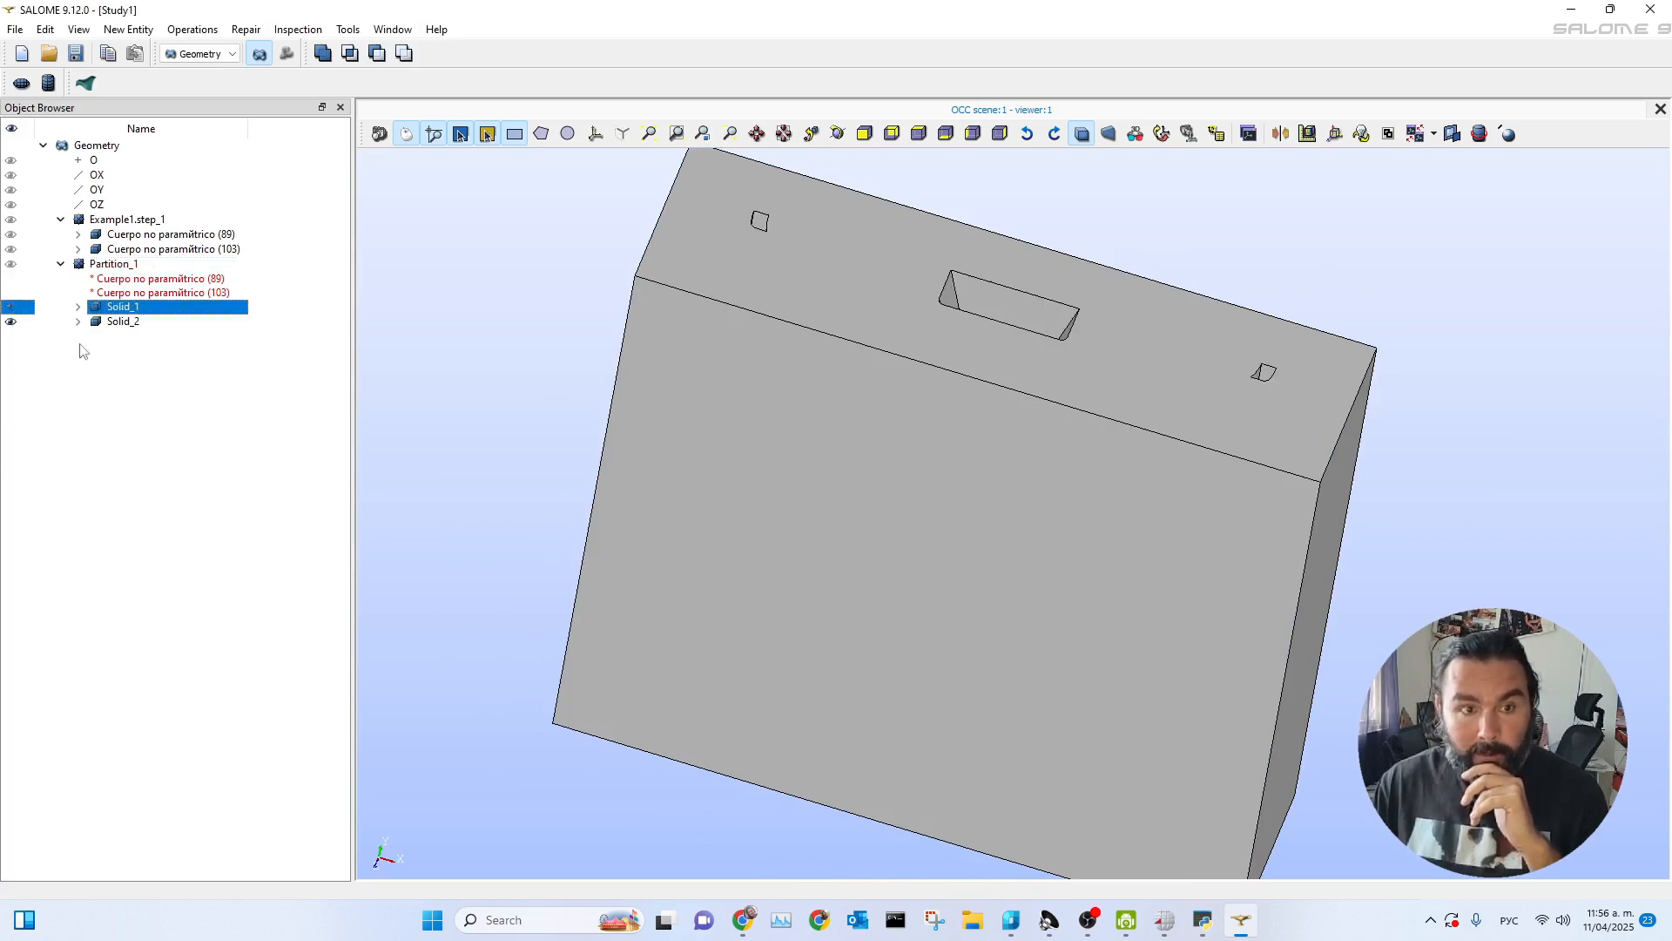
pyautogui.keyDown('ctrl'); pyautogui.moveTo(777, 322); pyautogui.dragTo(736, 321, button='right'); pyautogui.keyUp('ctrl')
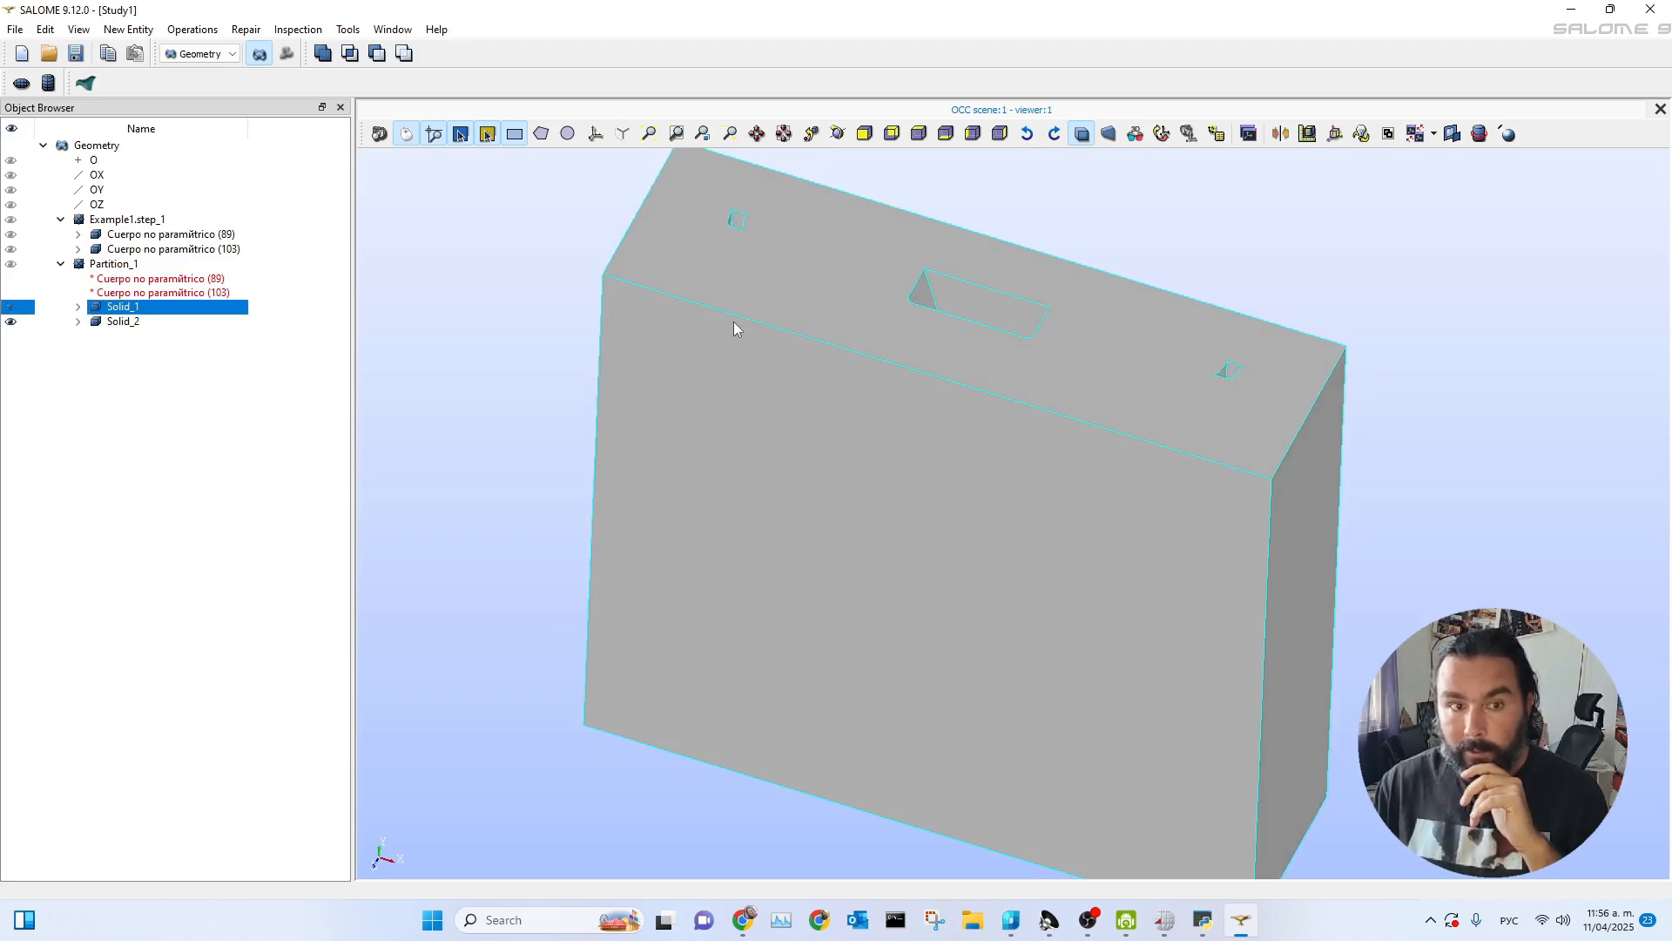
# - Rename Solid_1 in Partition_1 as Casting
pyautogui.click(128, 308)
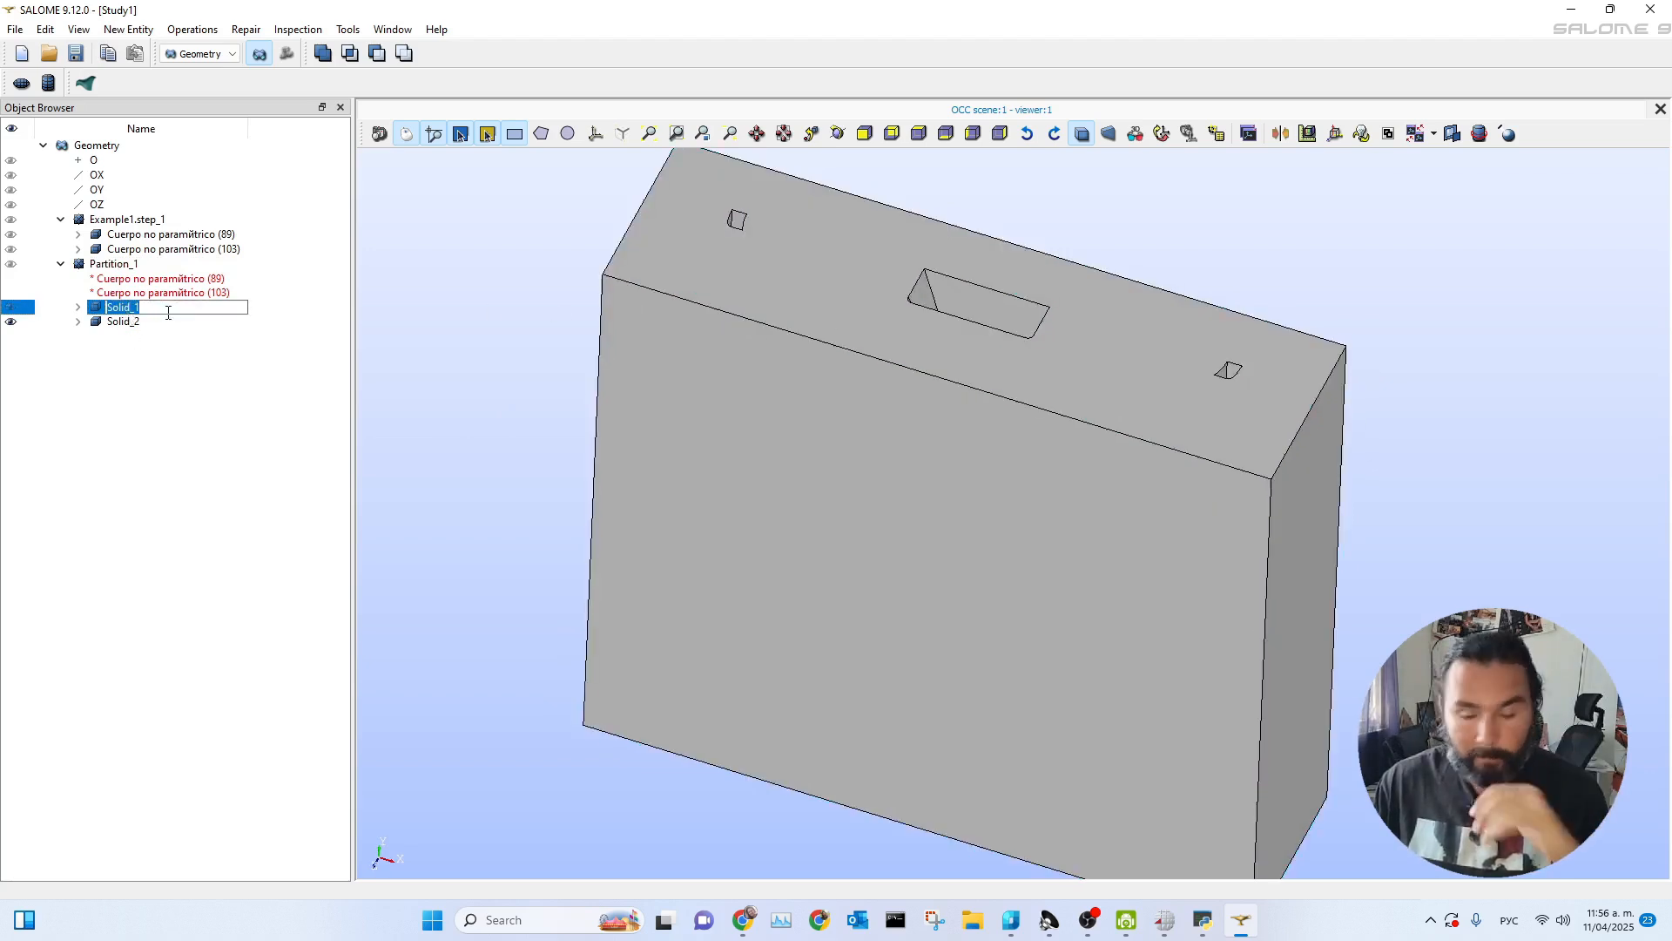
pyautogui.write('Сфыешт')
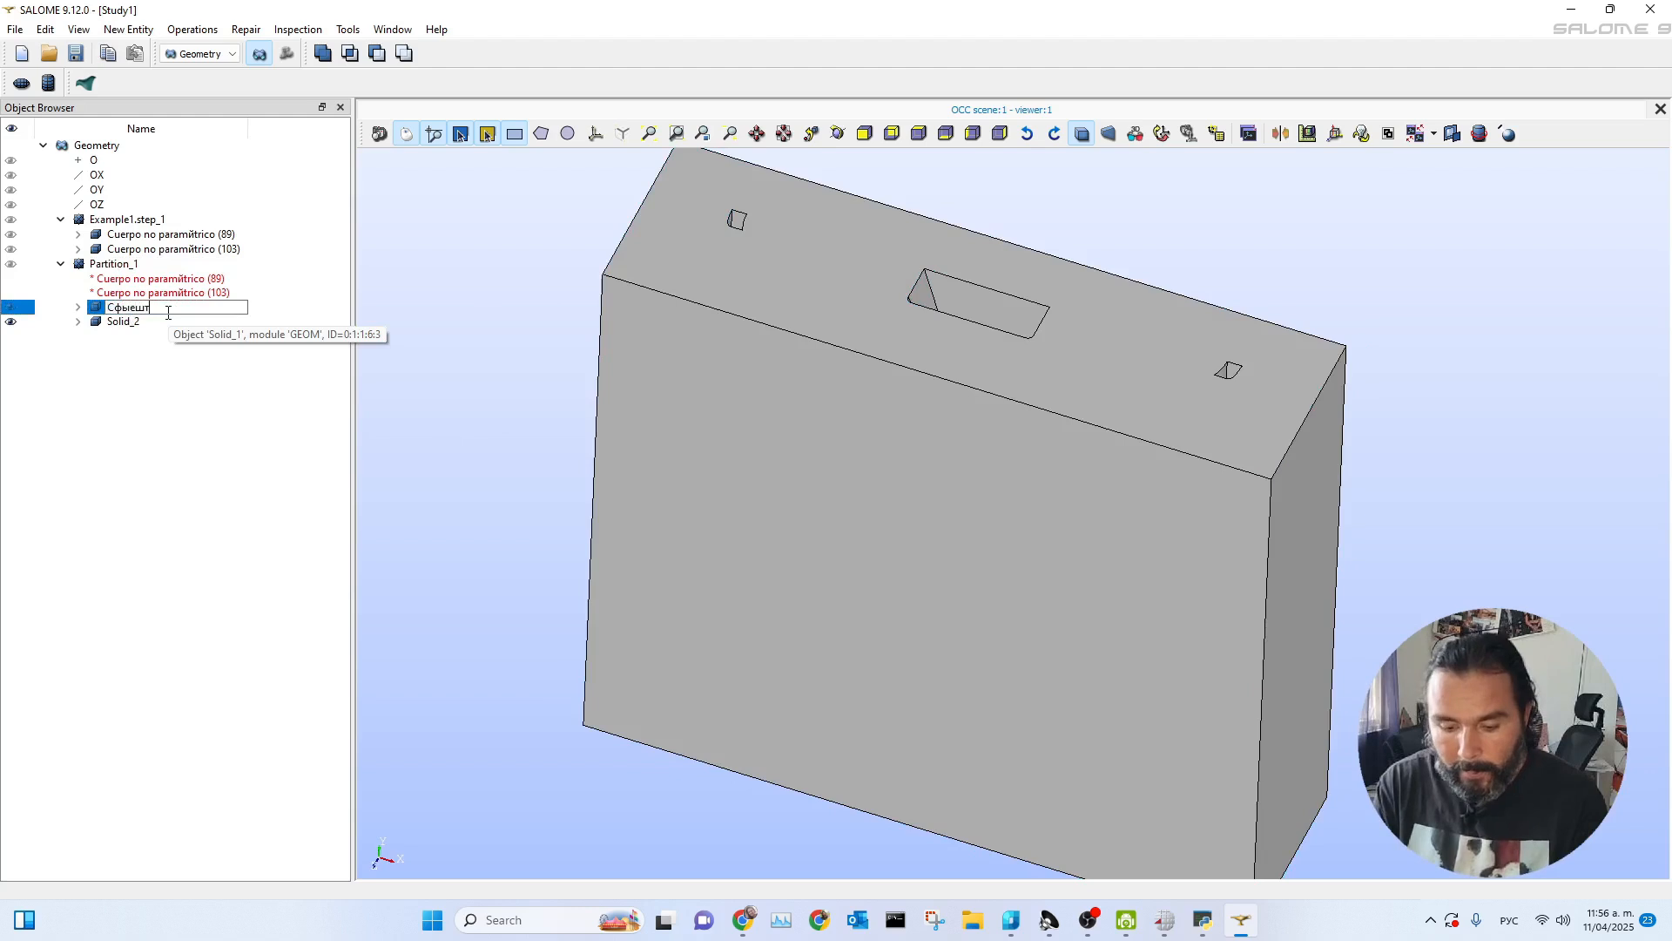
pyautogui.press('BackSpace')
pyautogui.press('BackSpace')
pyautogui.press('BackSpace')
pyautogui.press('BackSpace')
pyautogui.press('BackSpace')
pyautogui.press('BackSpace')
pyautogui.hotkey('alt', 'shift')
pyautogui.write('Casting')
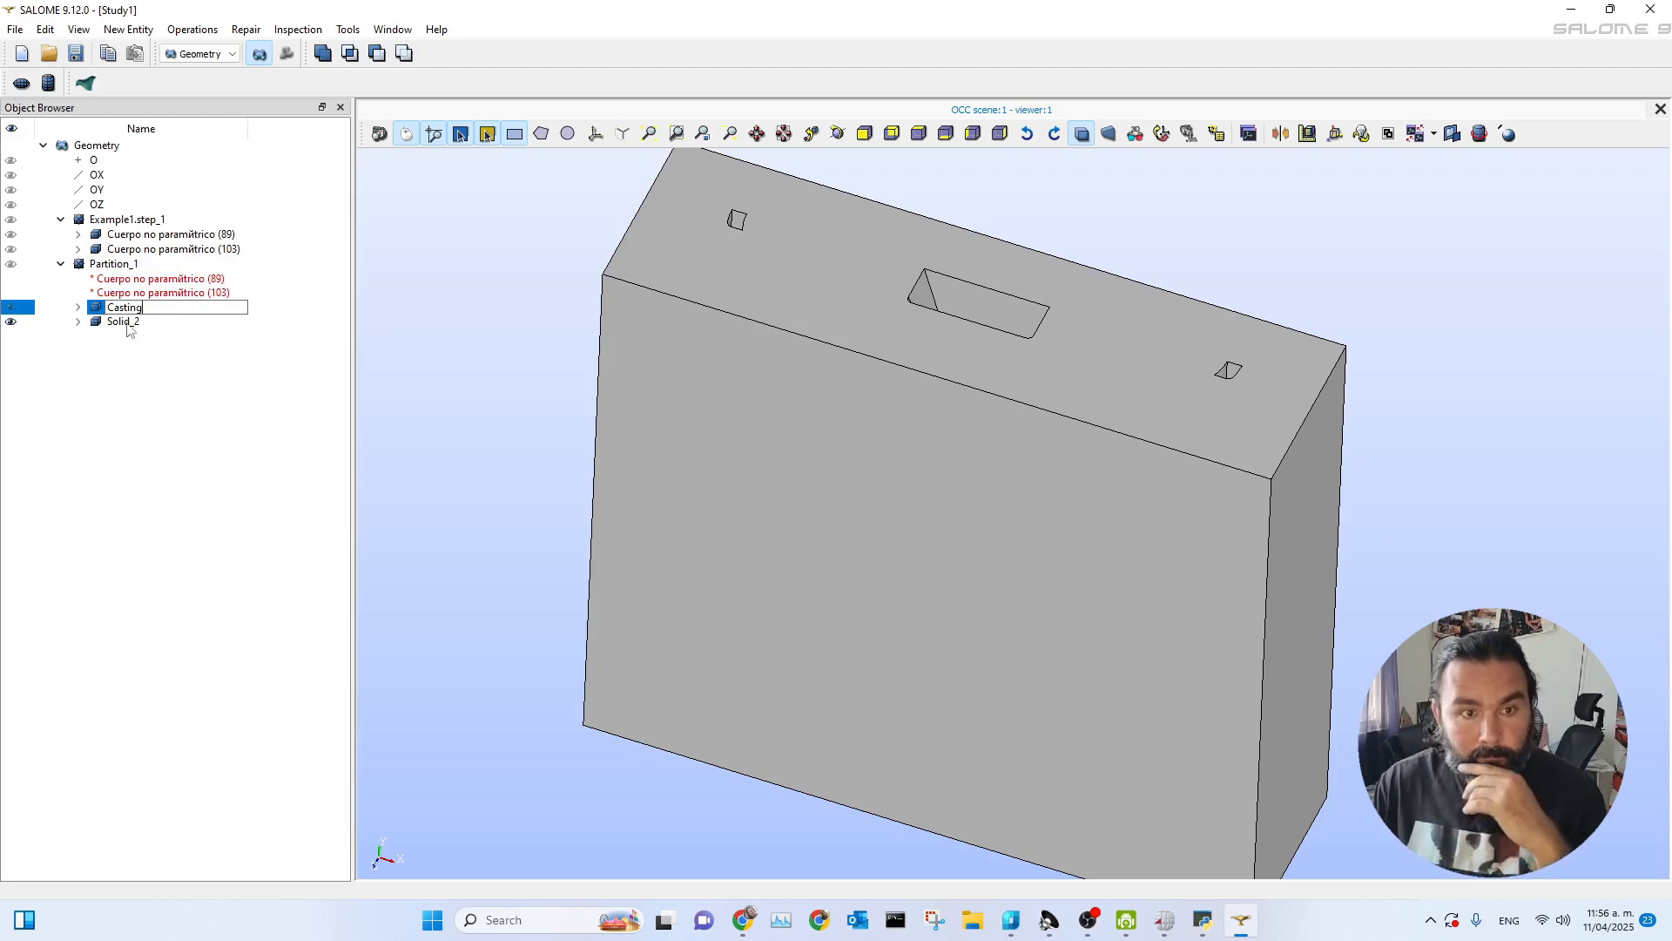
# - Rename Solid_2 in Partition_1 as Mold
pyautogui.click(132, 323)
pyautogui.press('F2')
pyautogui.write('Mold')
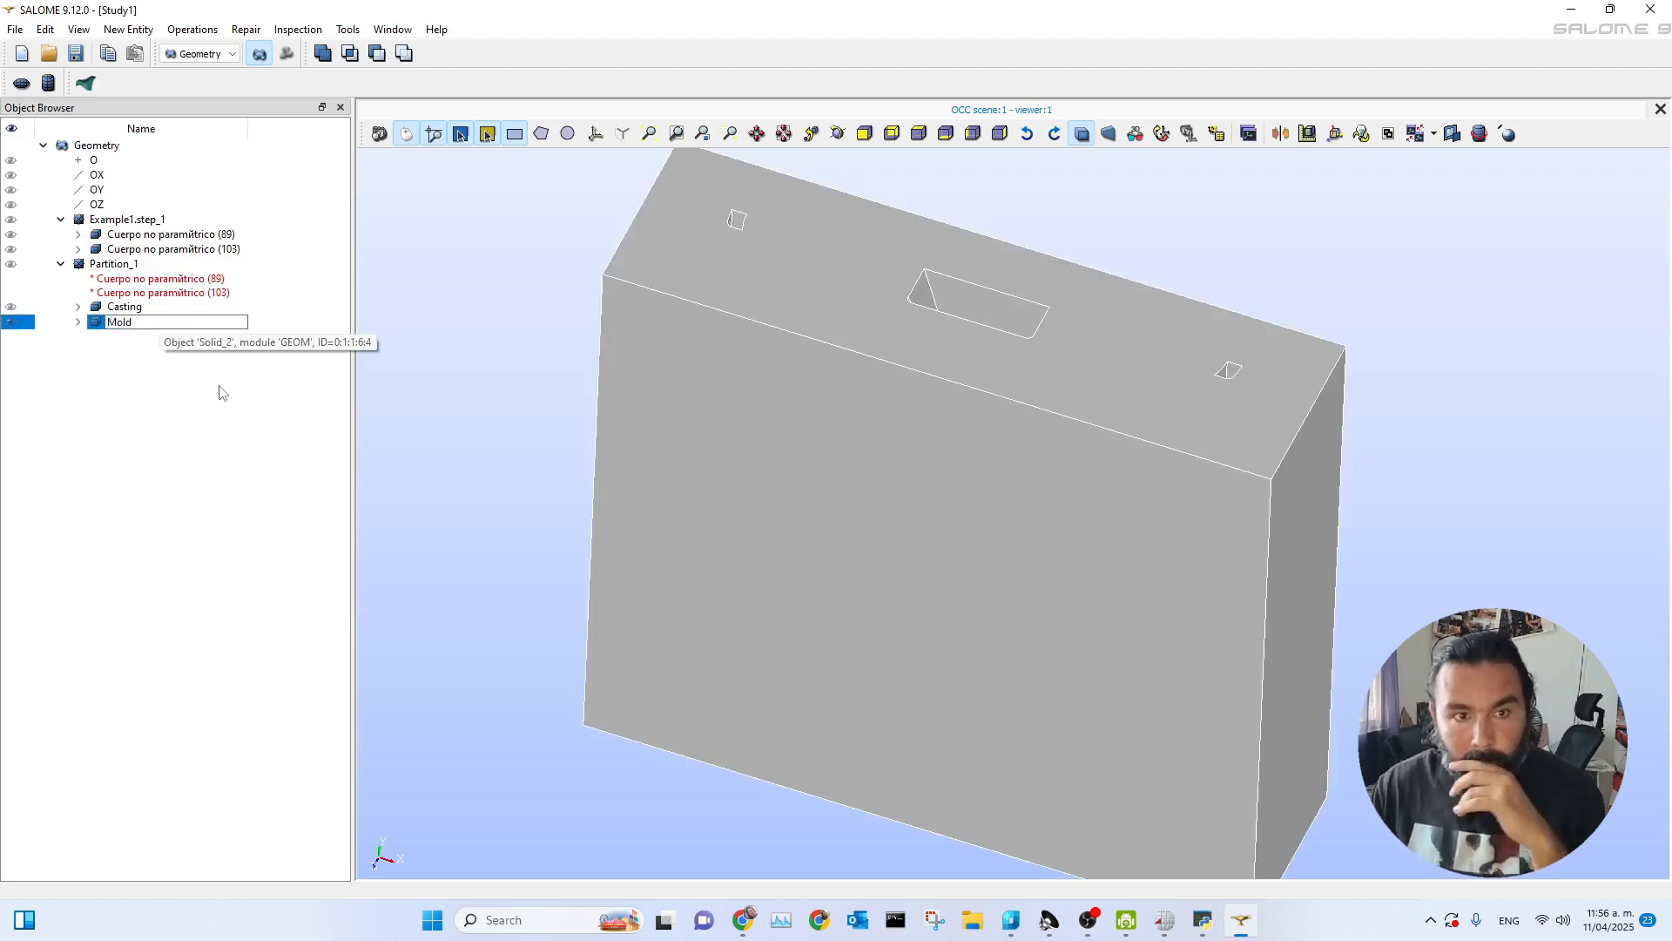
pyautogui.press('Return')
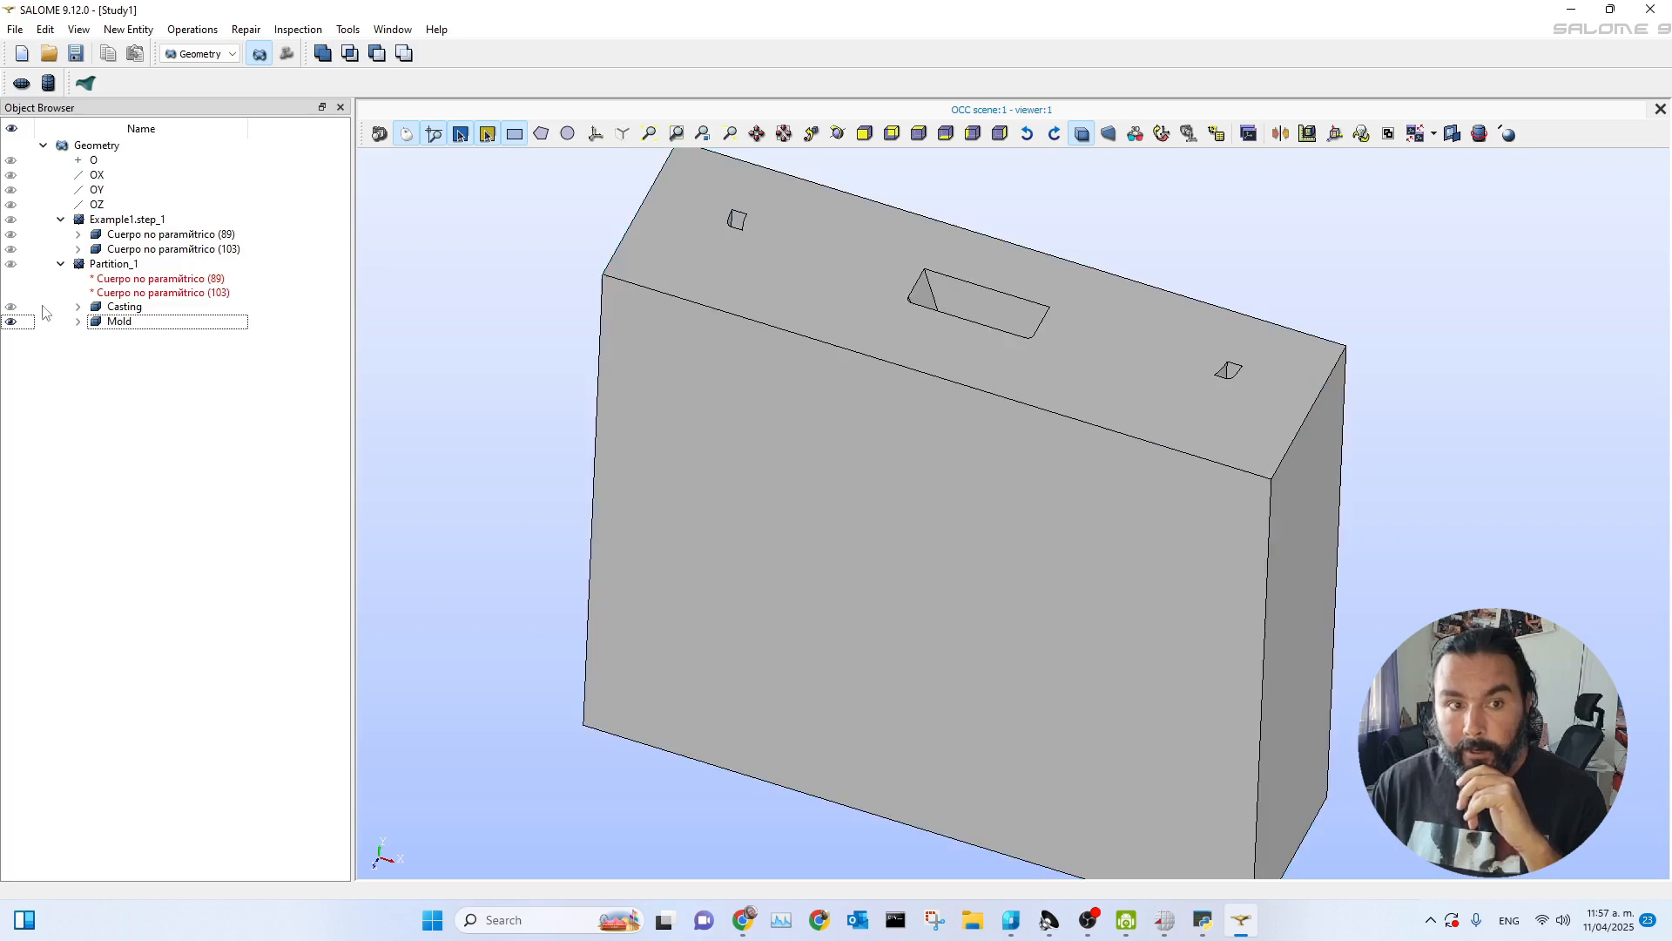
# - Show the Casting solid with the Mold hidden to inspect its shape, and display the Mold again
pyautogui.click(10, 320)
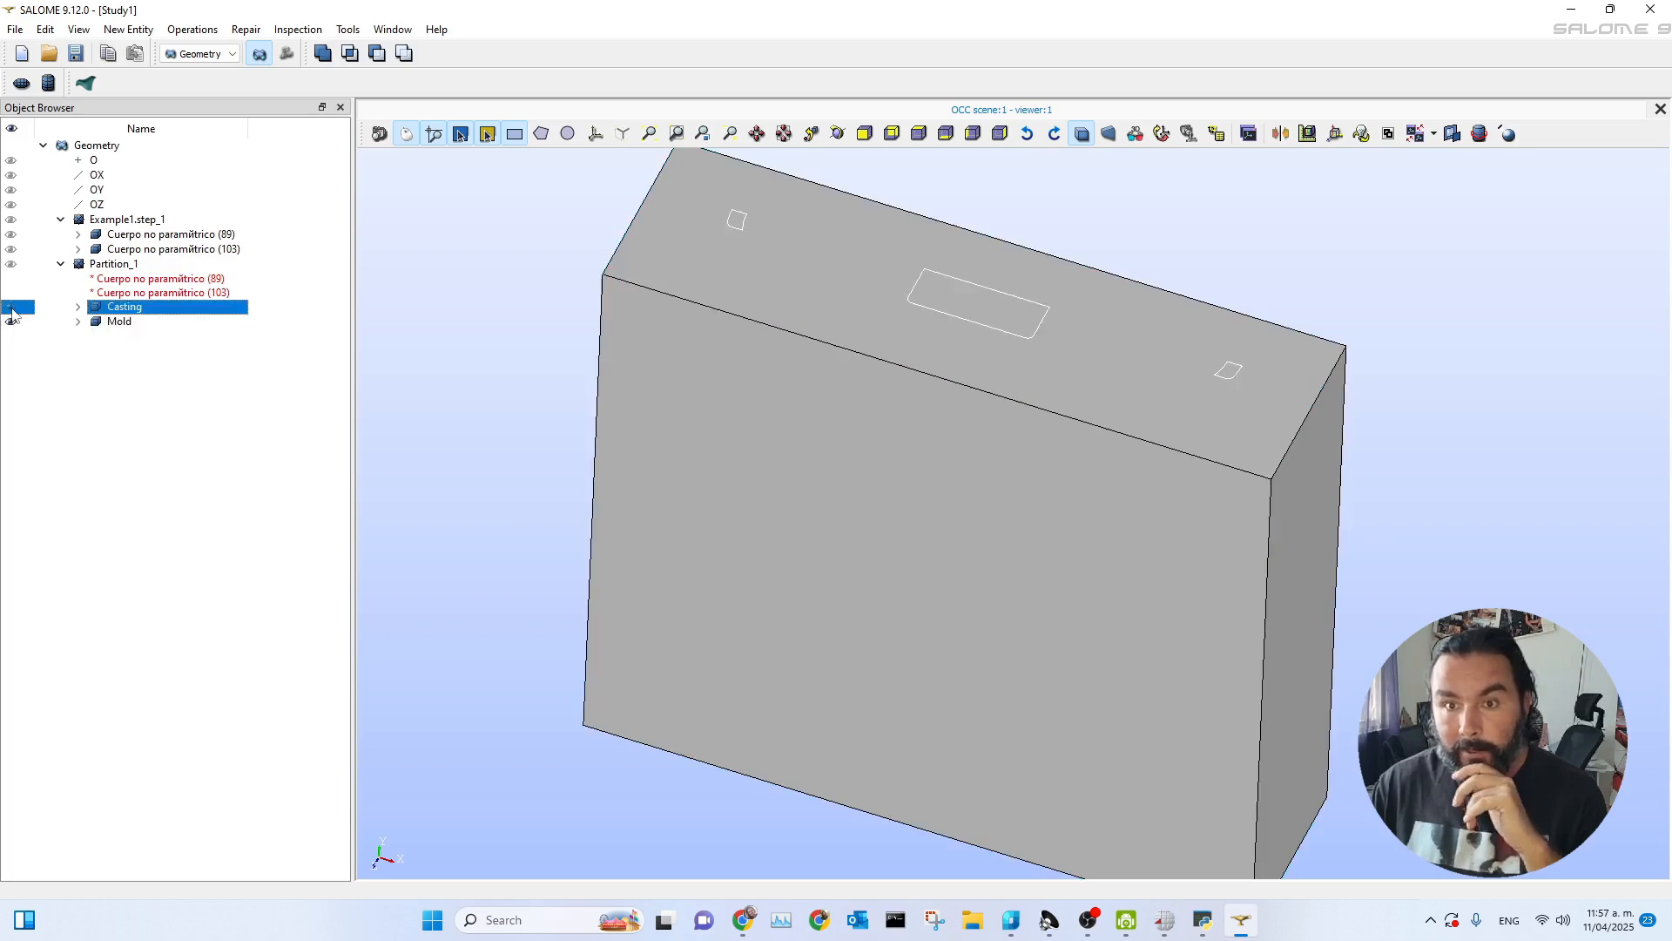
pyautogui.moveTo(956, 577); pyautogui.dragTo(887, 571, button='middle')
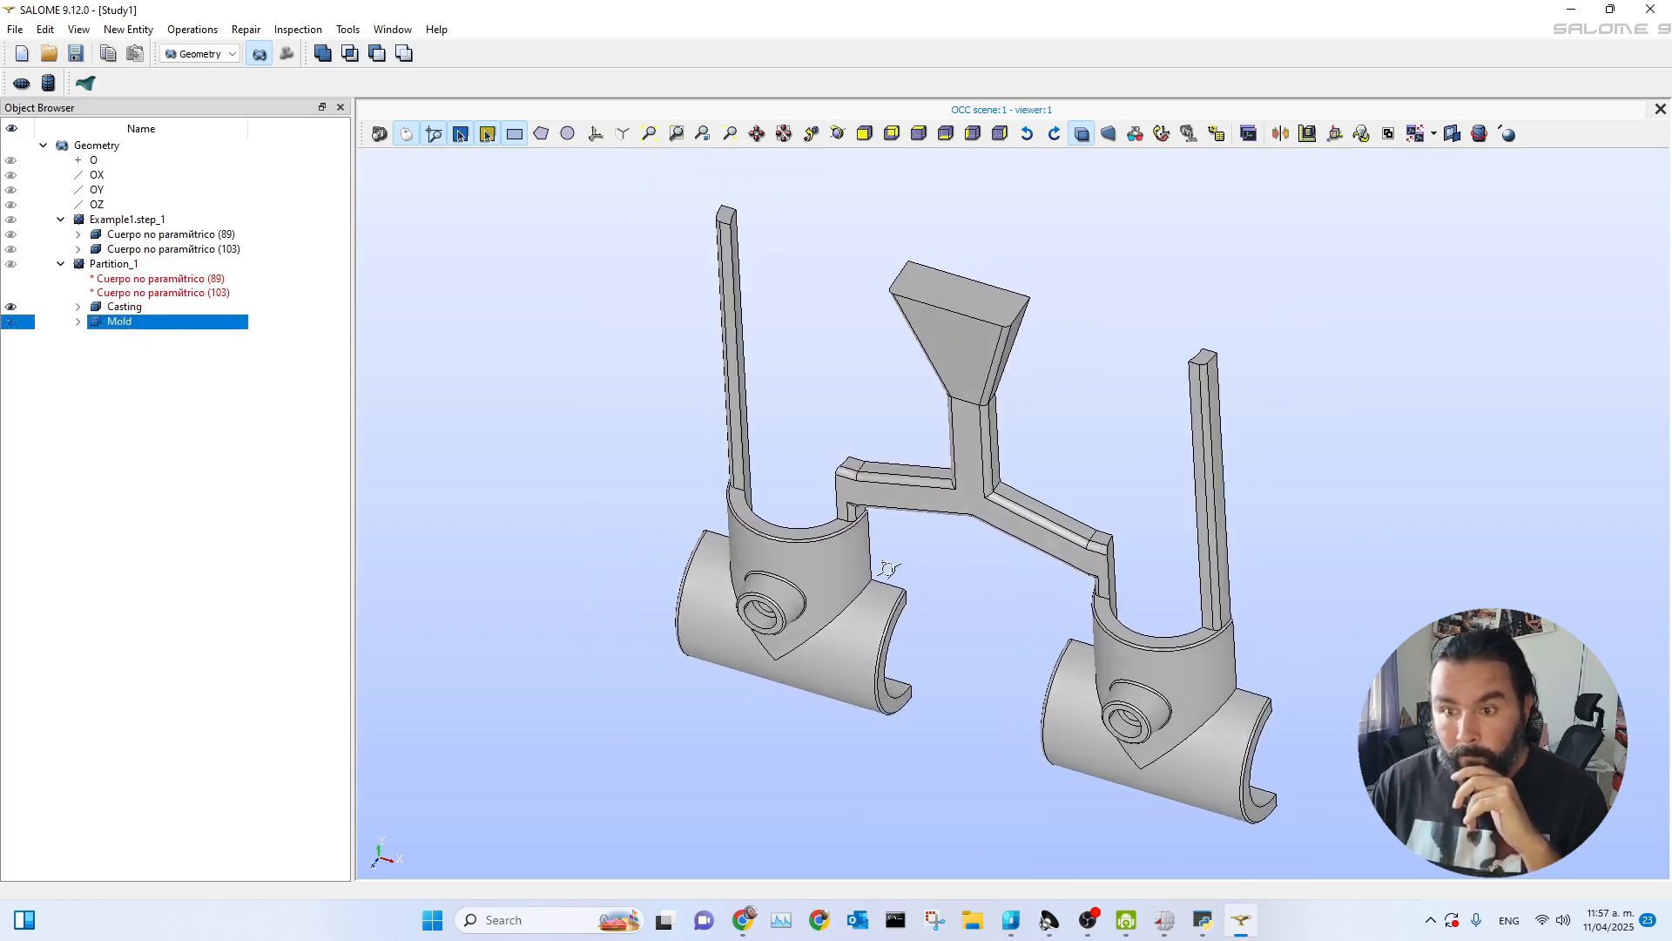
pyautogui.click(11, 322)
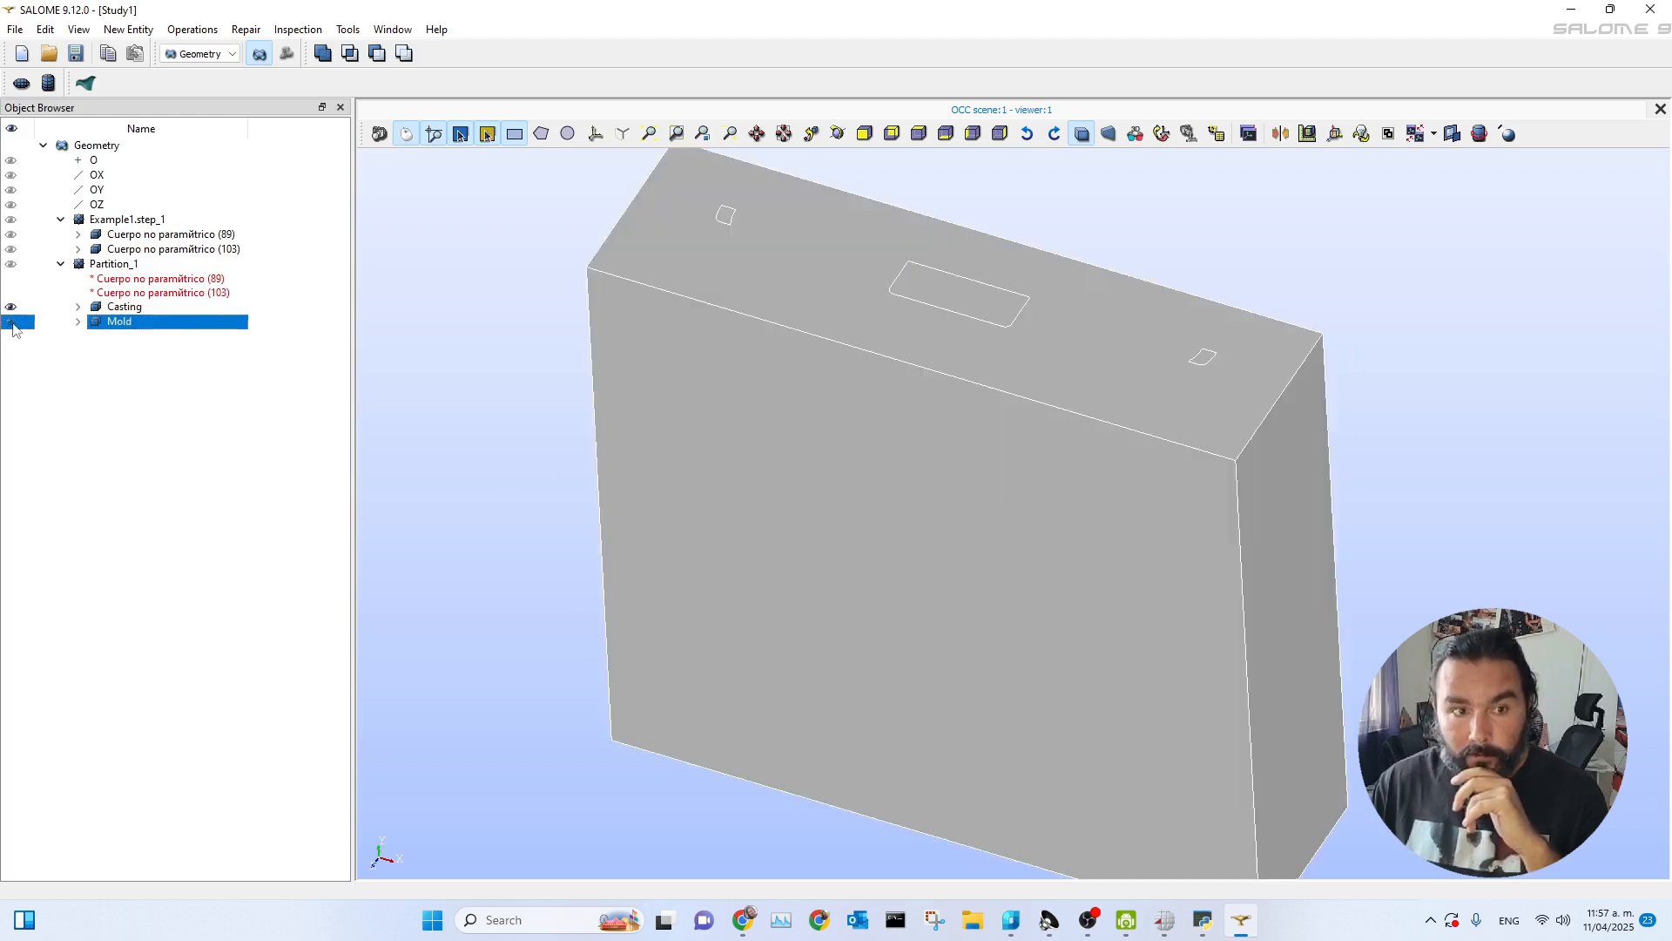
pyautogui.moveTo(847, 468); pyautogui.dragTo(846, 466, button='middle')
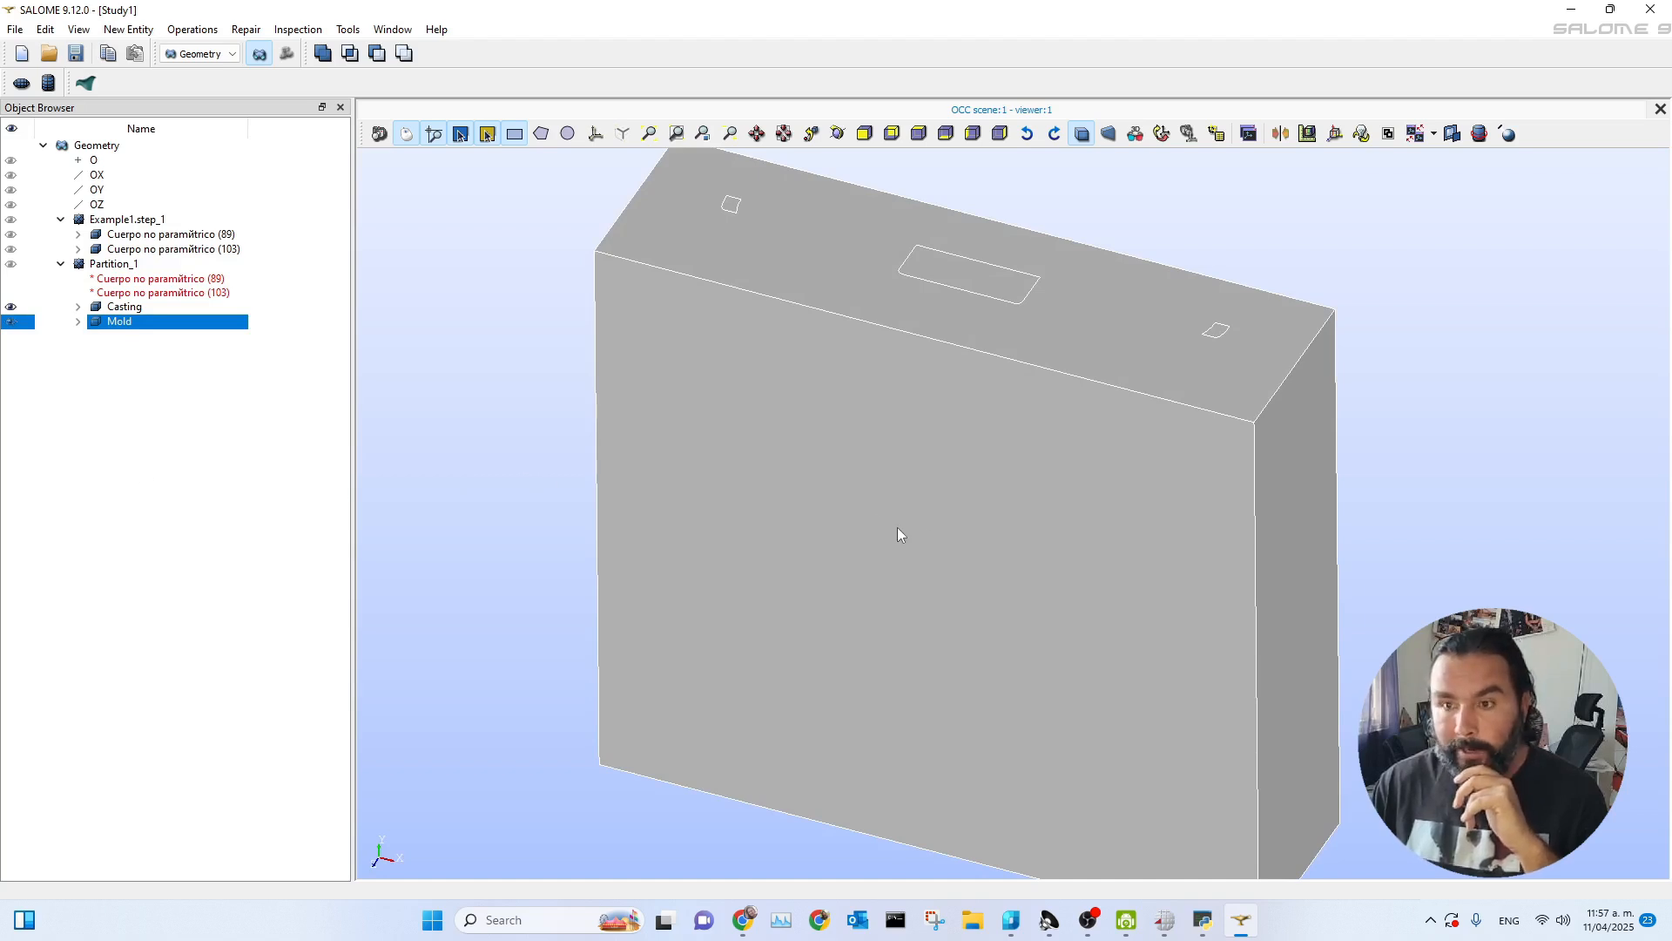
# - Switch to the Mesh module and start creating a new mesh on Partition_1
pyautogui.click(205, 54)
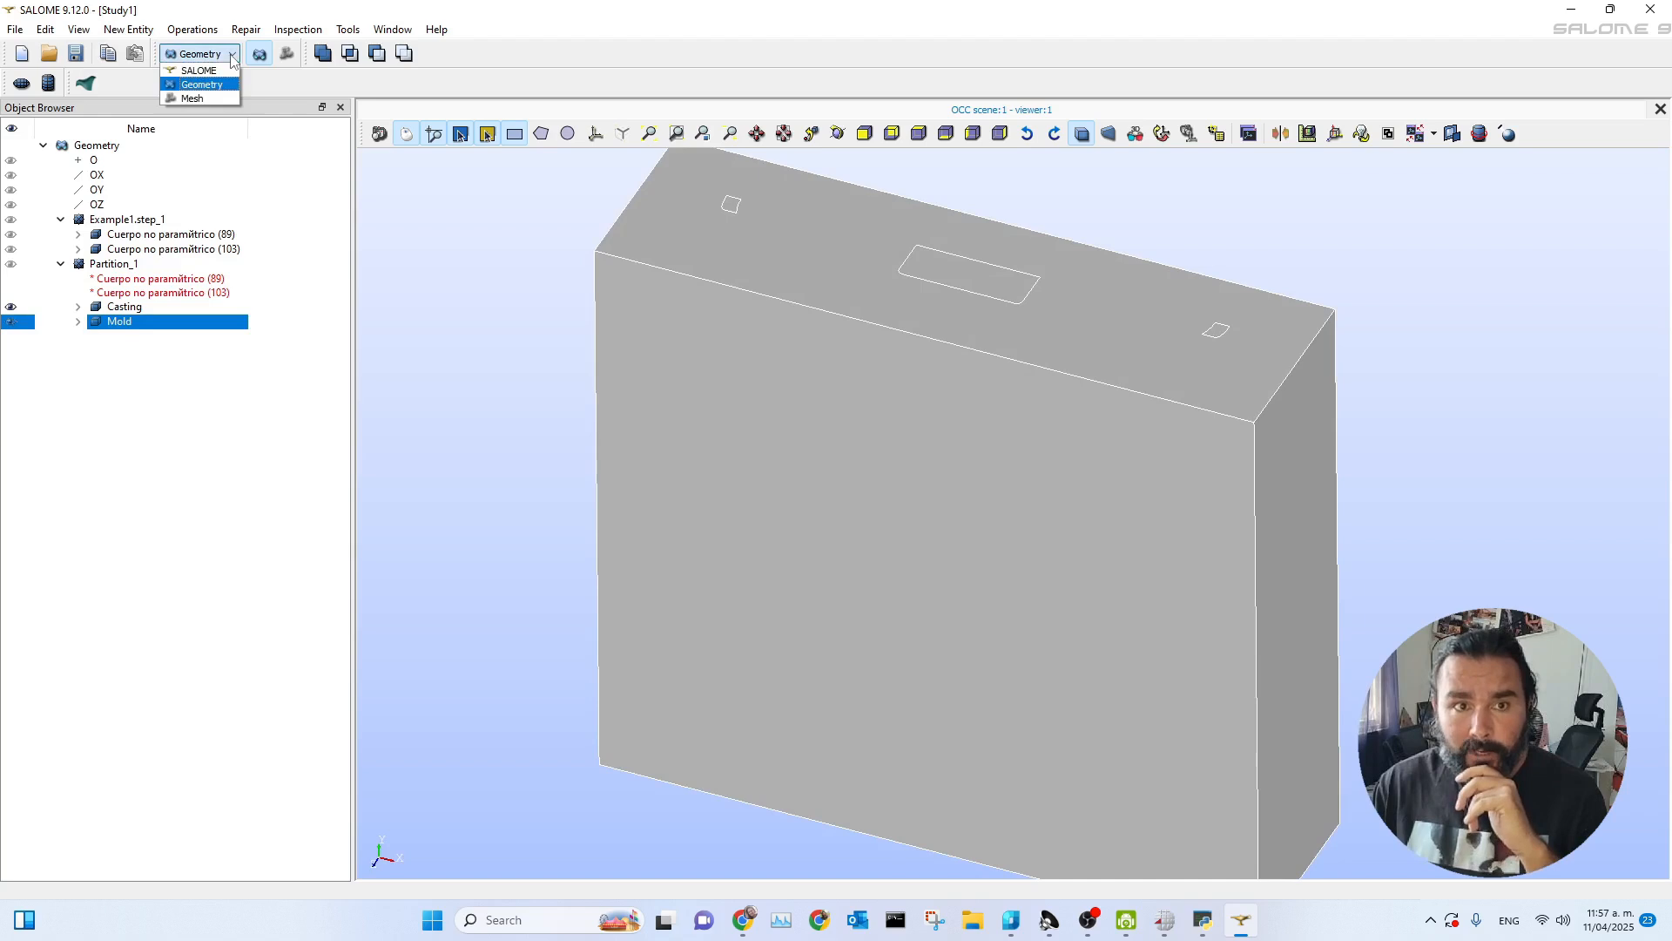
pyautogui.click(192, 98)
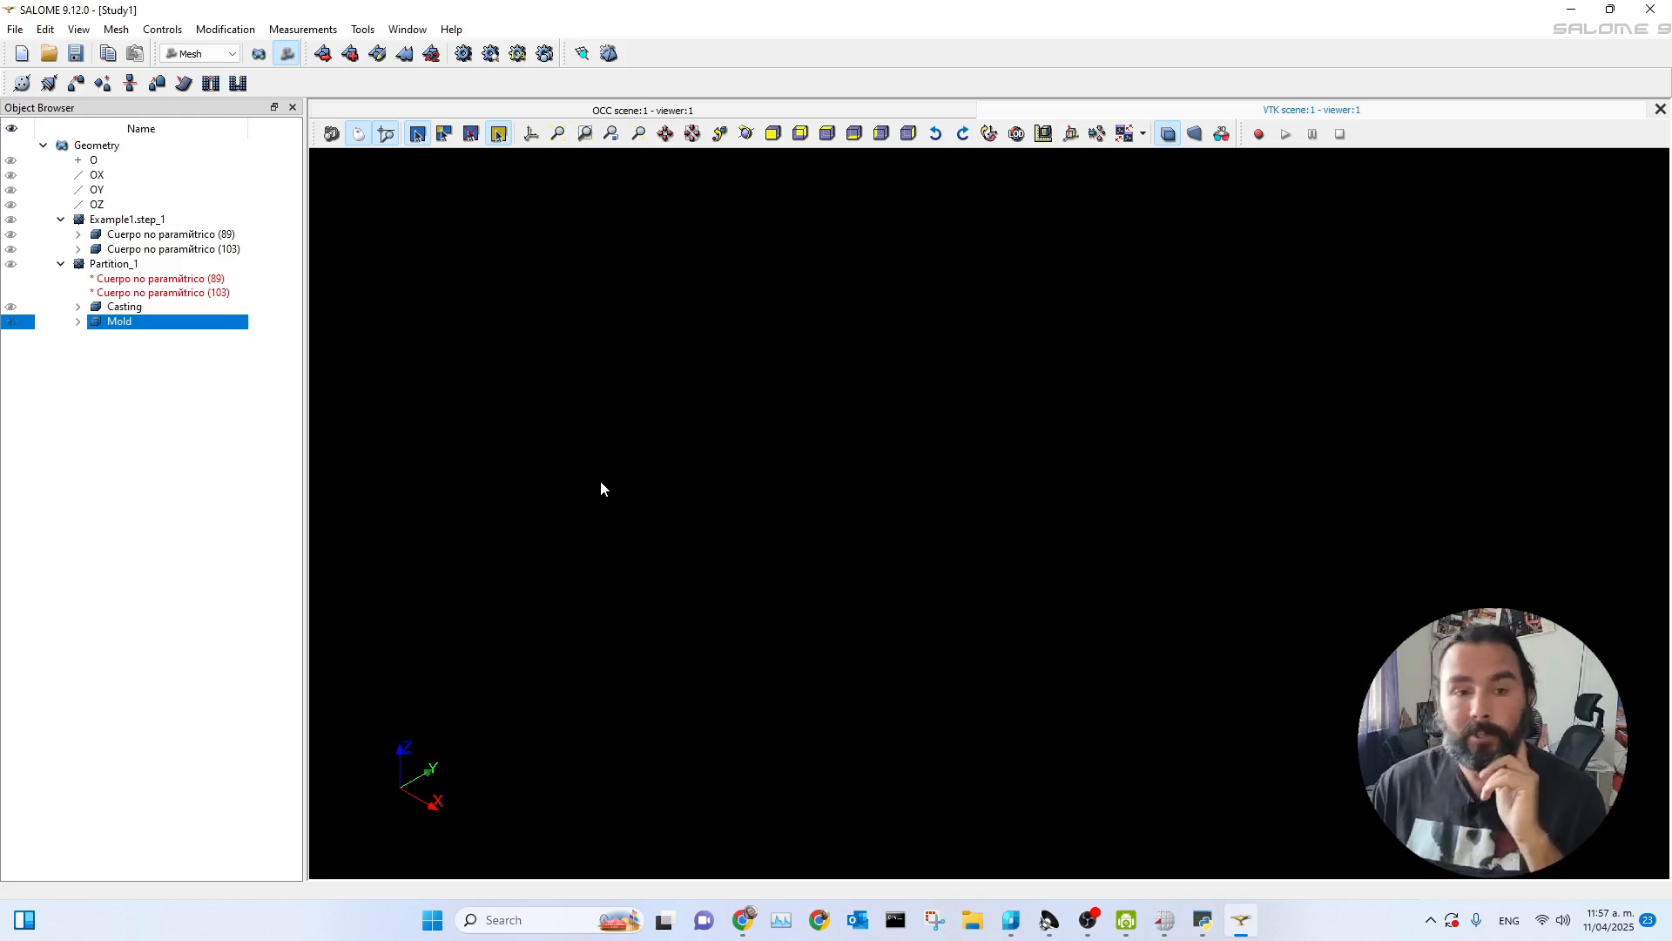
pyautogui.click(120, 266)
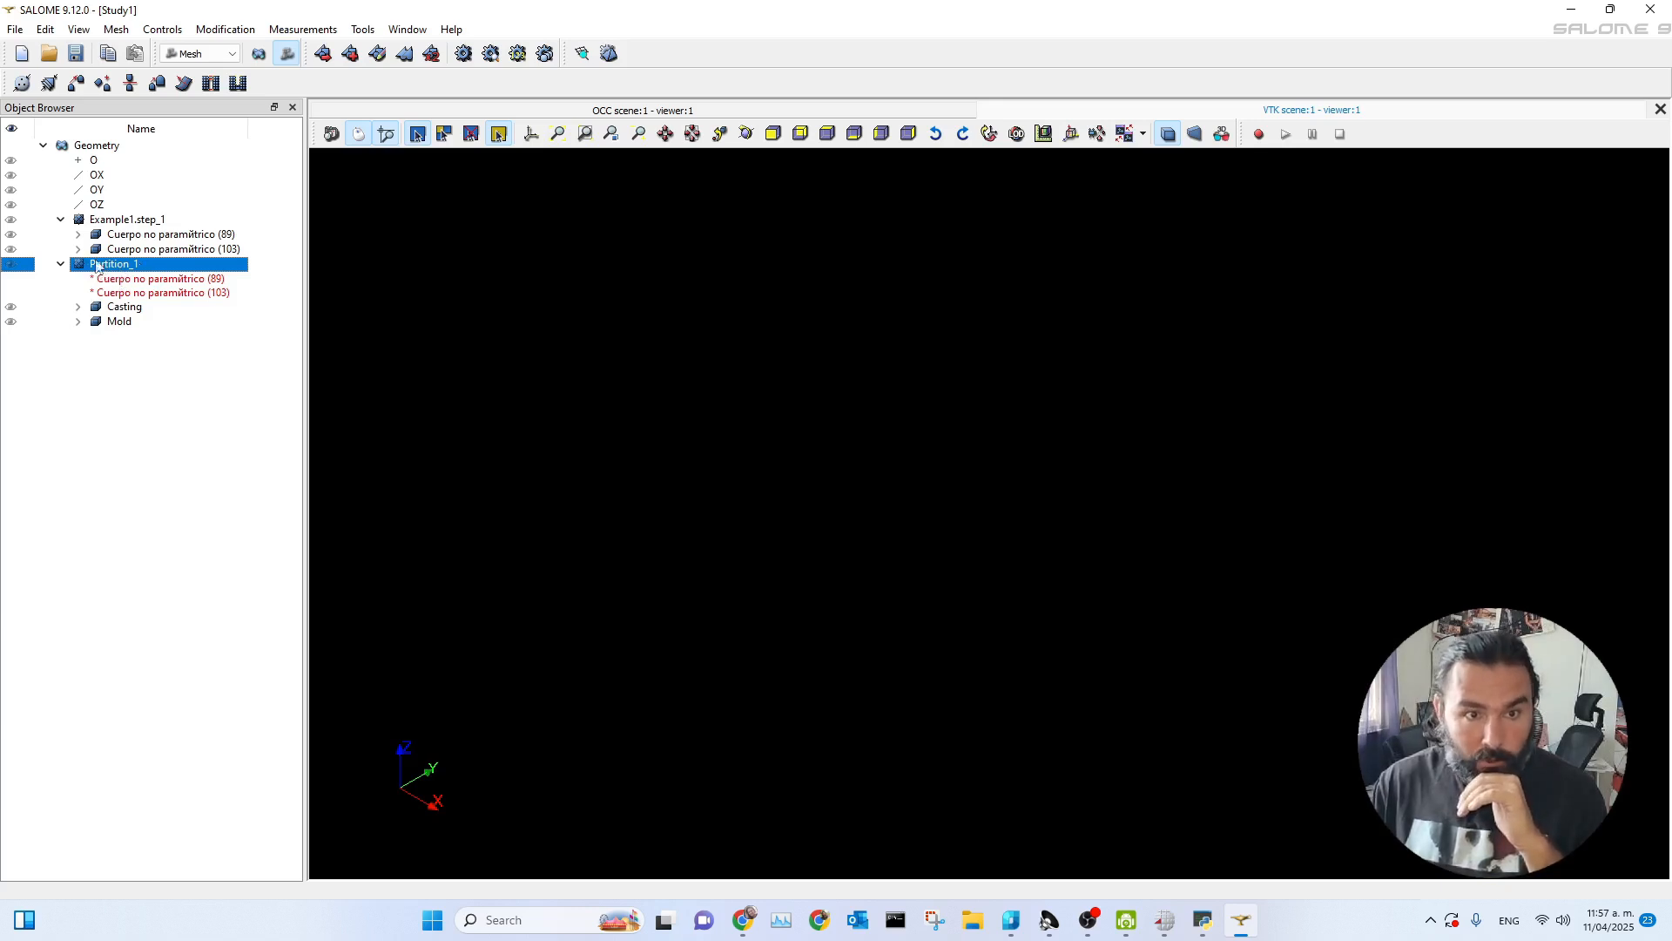
pyautogui.click(61, 265)
pyautogui.click(61, 265)
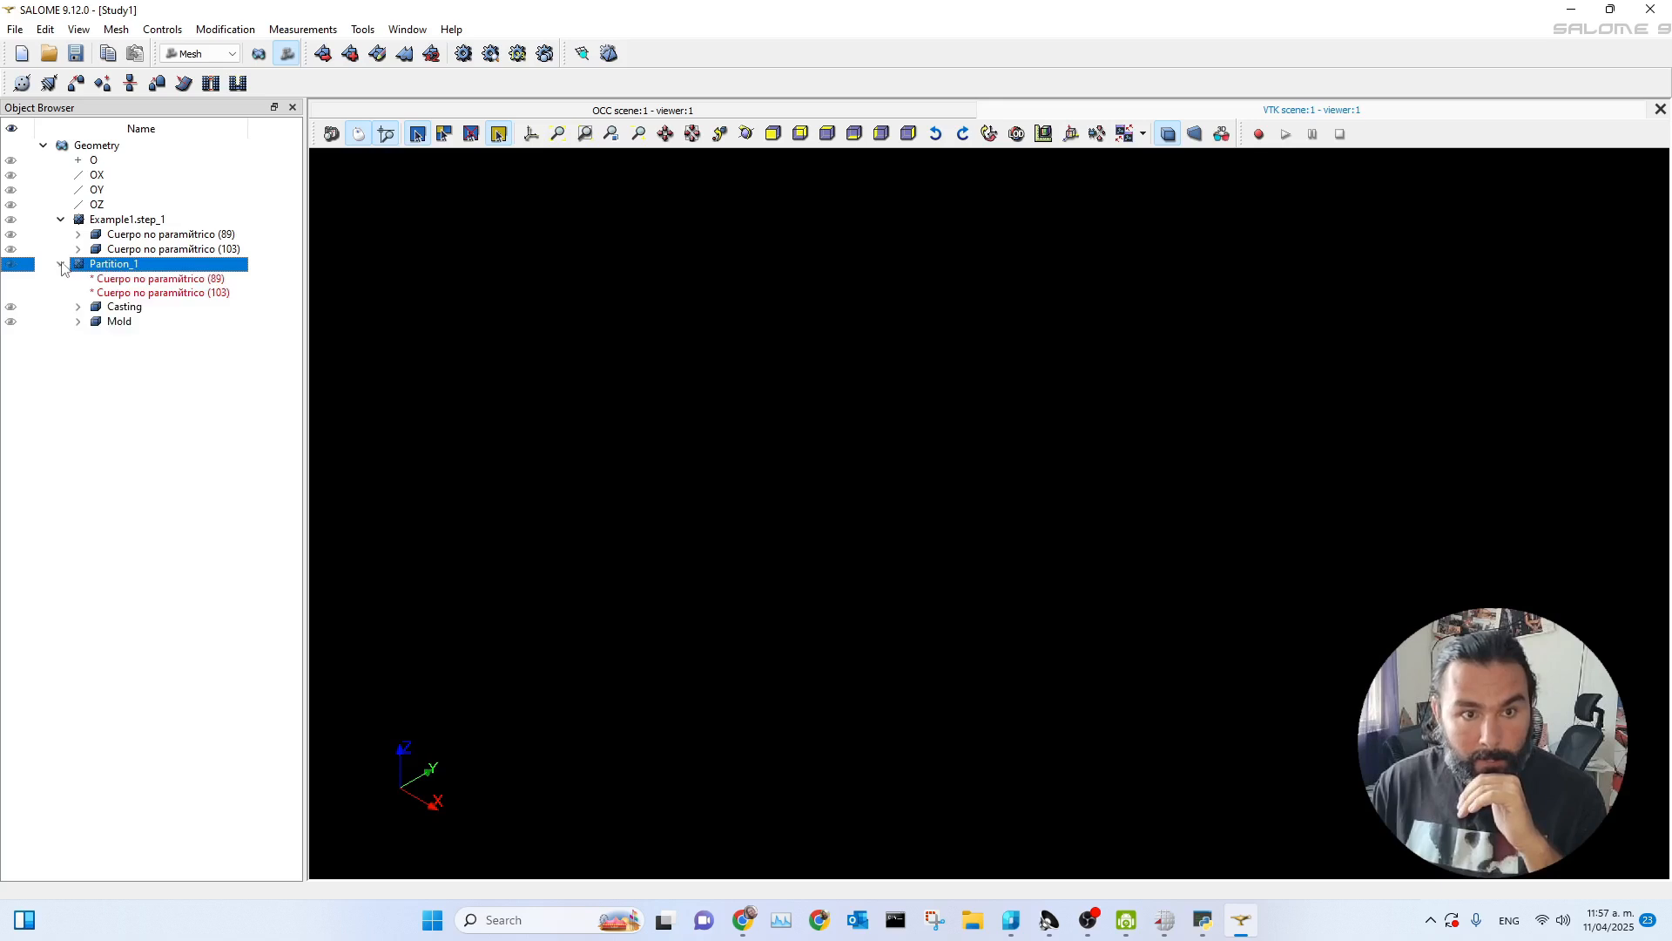
pyautogui.click(322, 55)
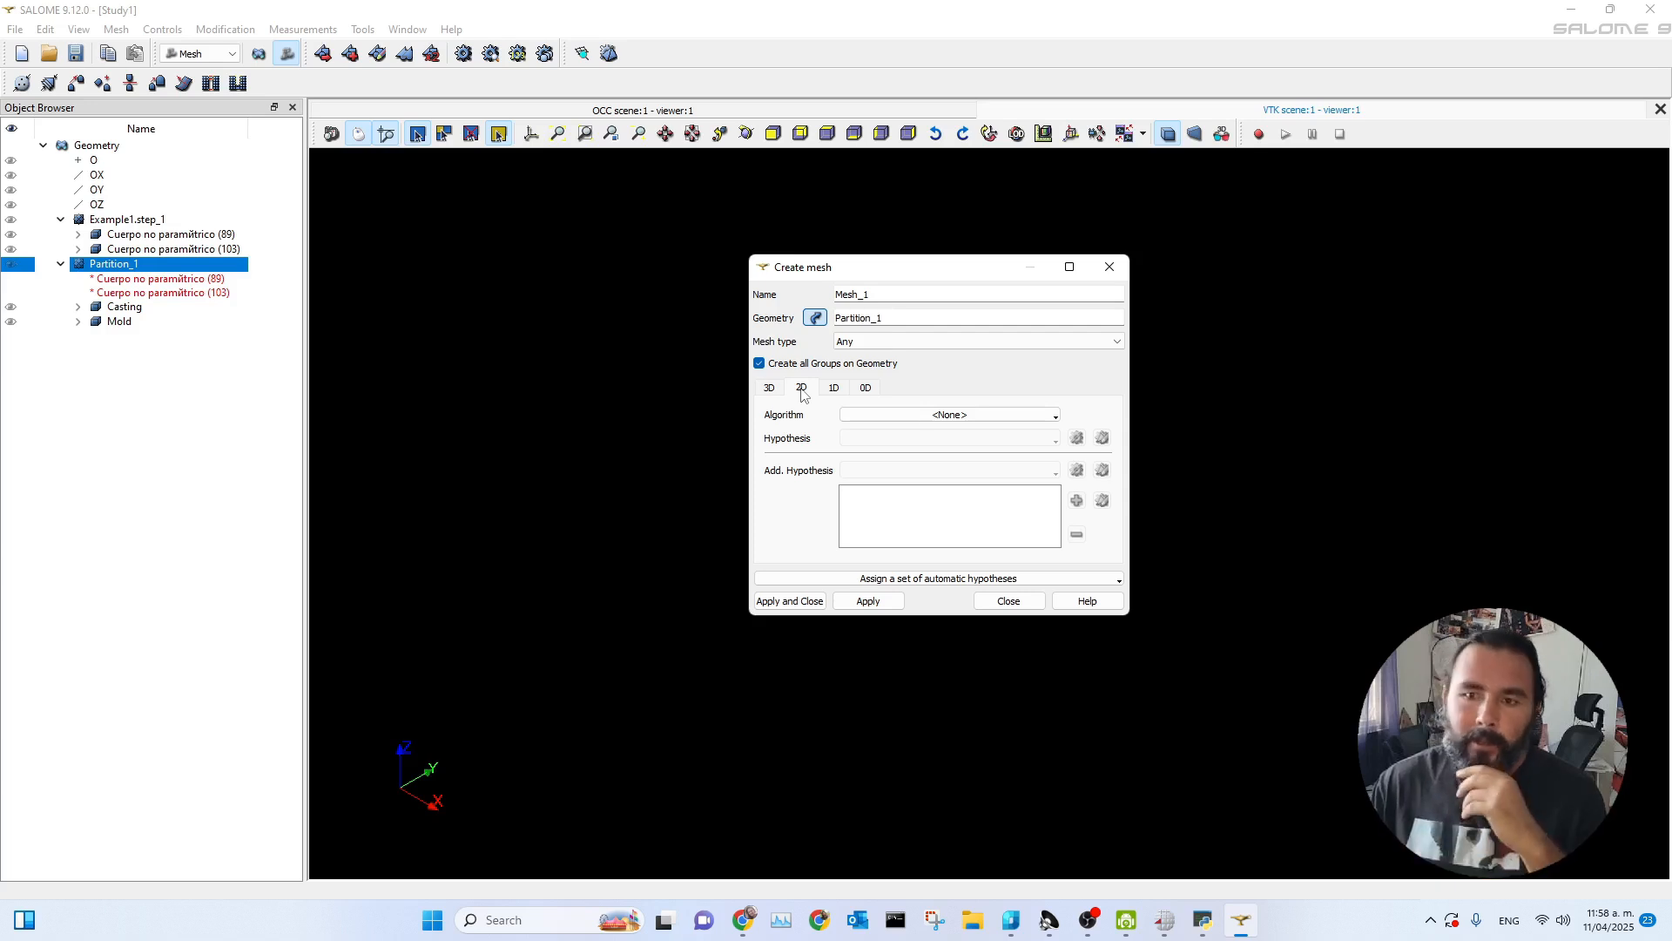
# - Assign NETGEN 1D-2D as the 2D algorithm of Mesh_1
pyautogui.moveTo(881, 263); pyautogui.dragTo(748, 239)
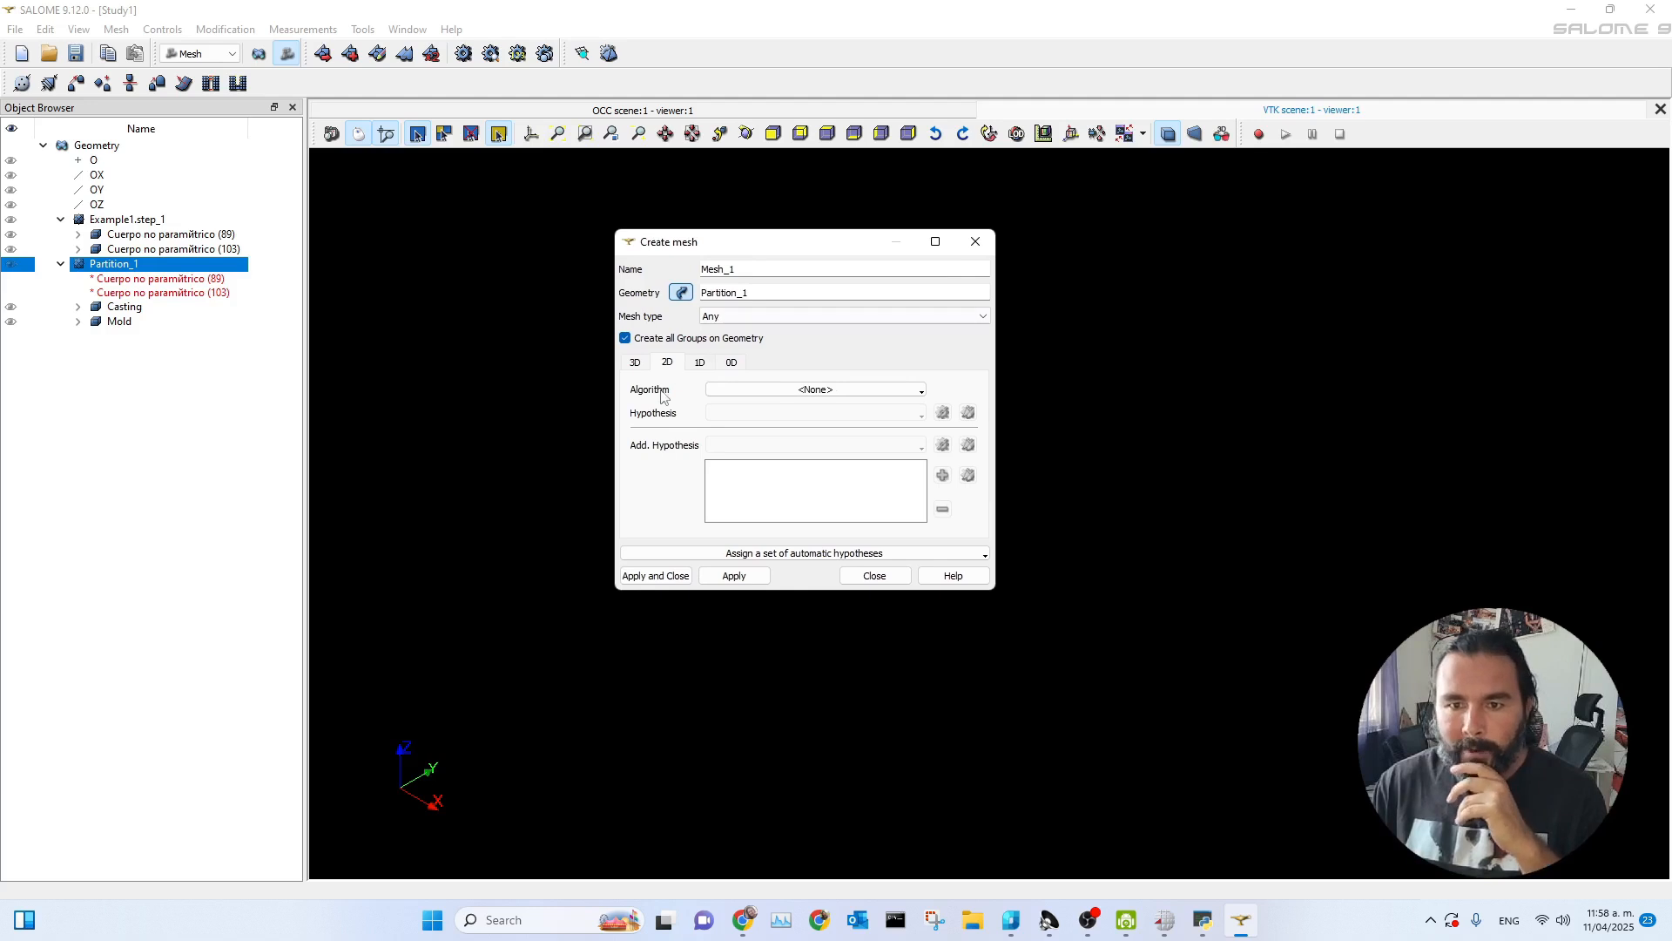
pyautogui.click(843, 393)
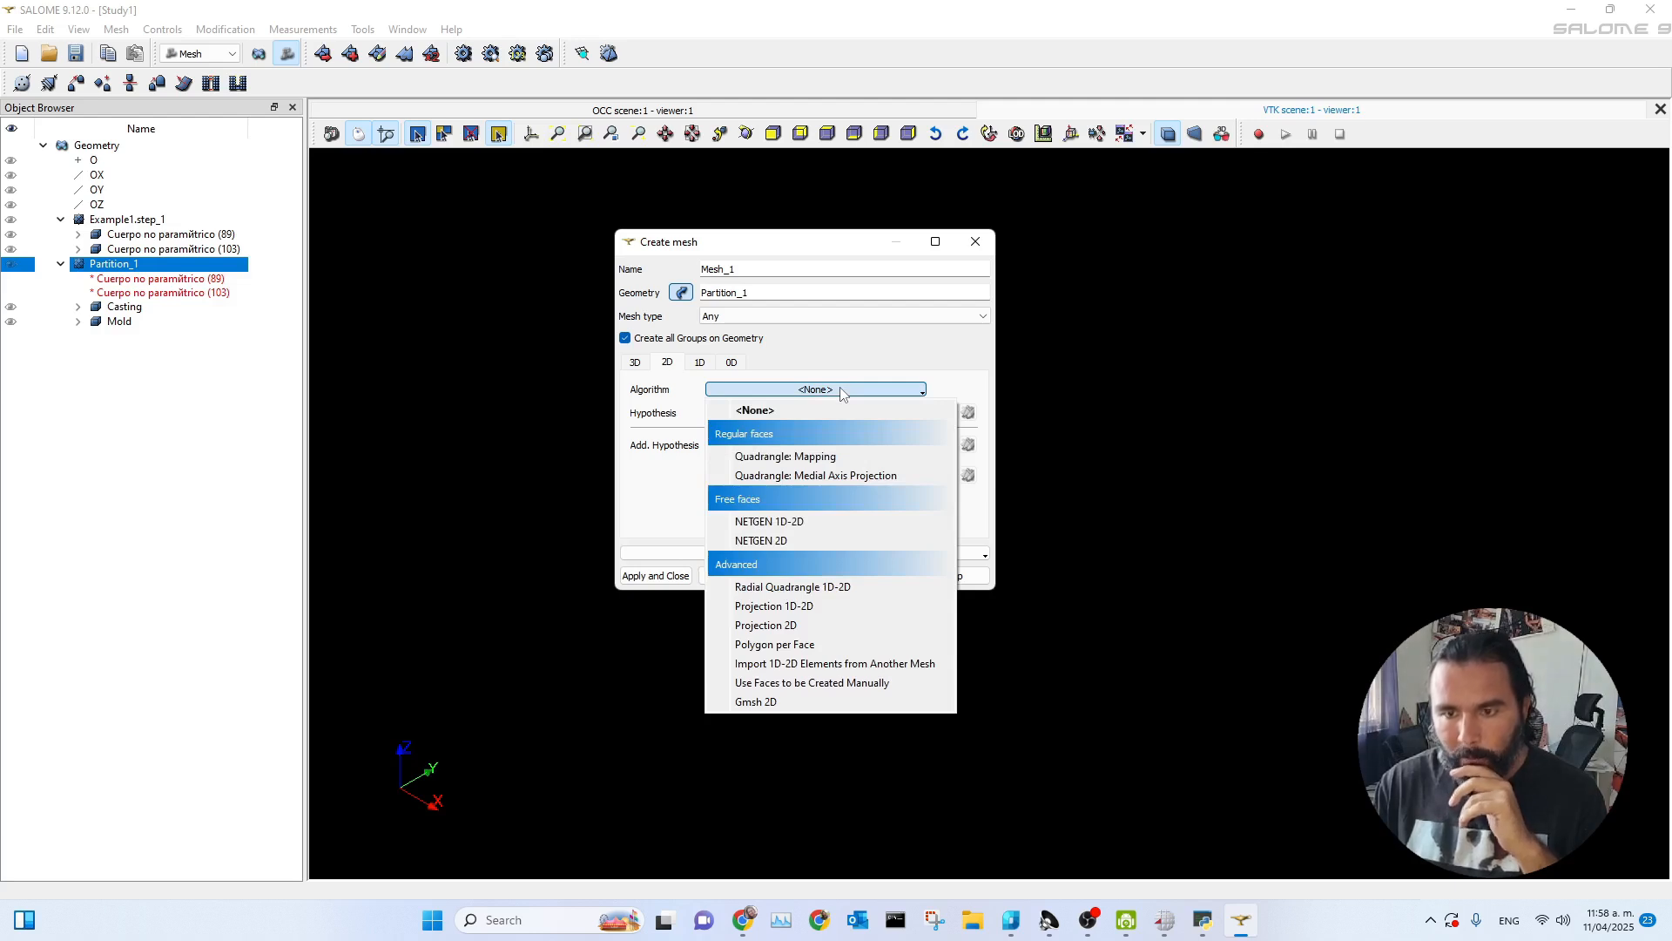
pyautogui.click(820, 523)
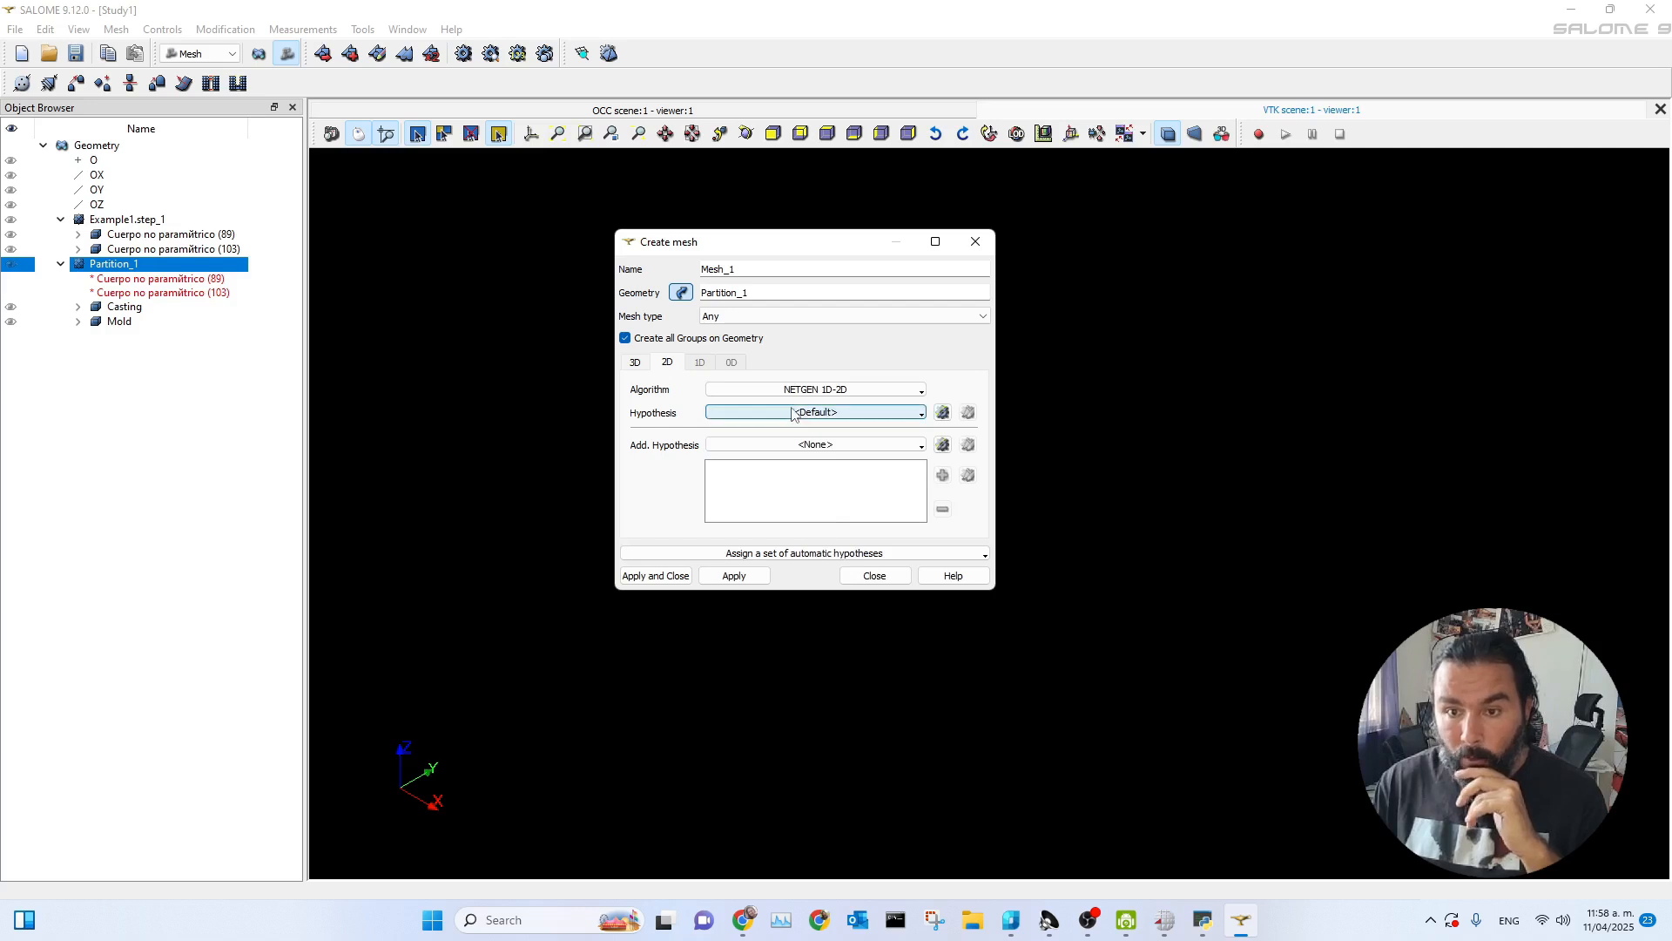
pyautogui.moveTo(807, 252); pyautogui.dragTo(881, 259)
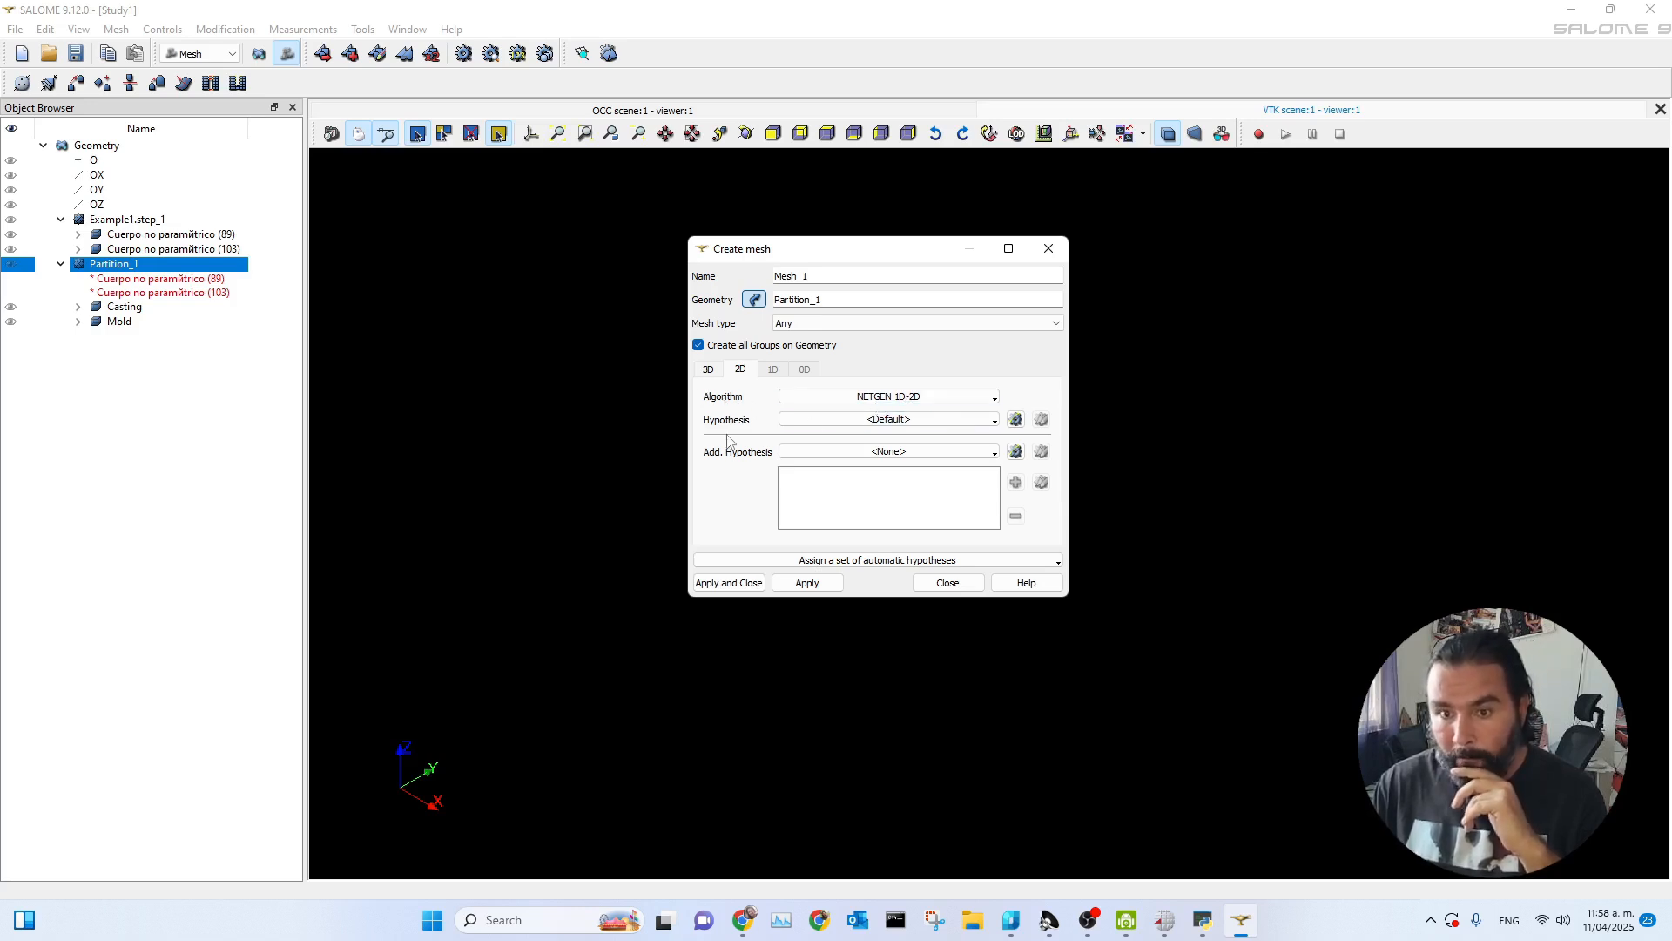
# - Add a NETGEN 2D Parameters hypothesis to Mesh_1 with a maximum size of 10 and a minimum size of 1
pyautogui.click(1014, 420)
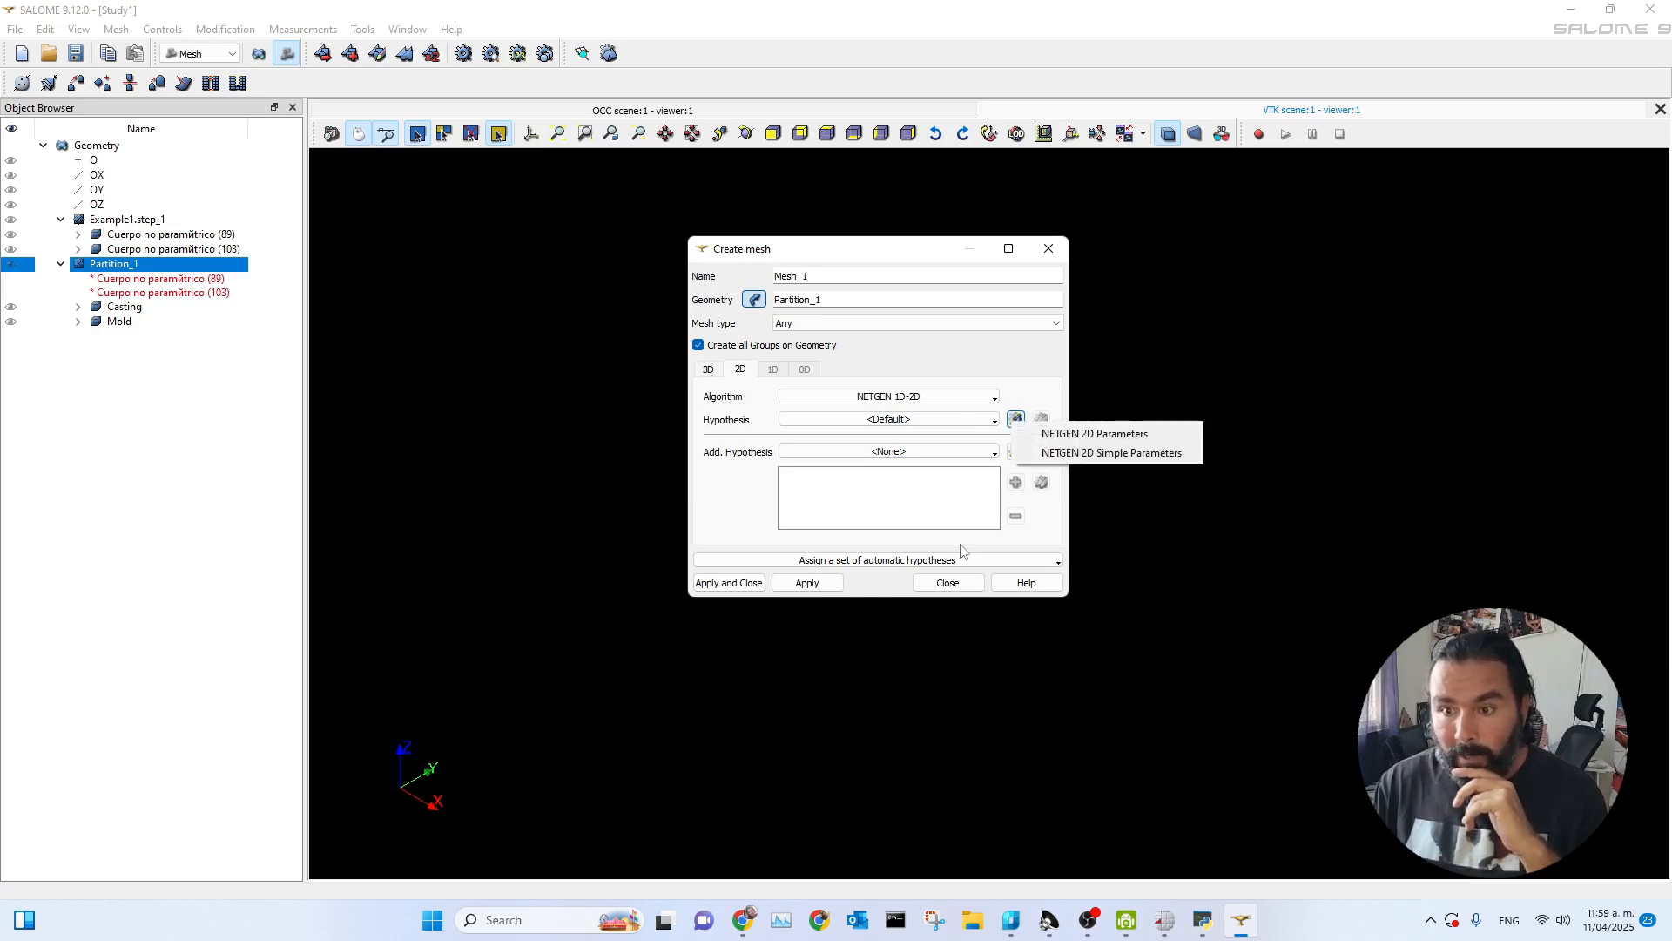
pyautogui.click(1124, 436)
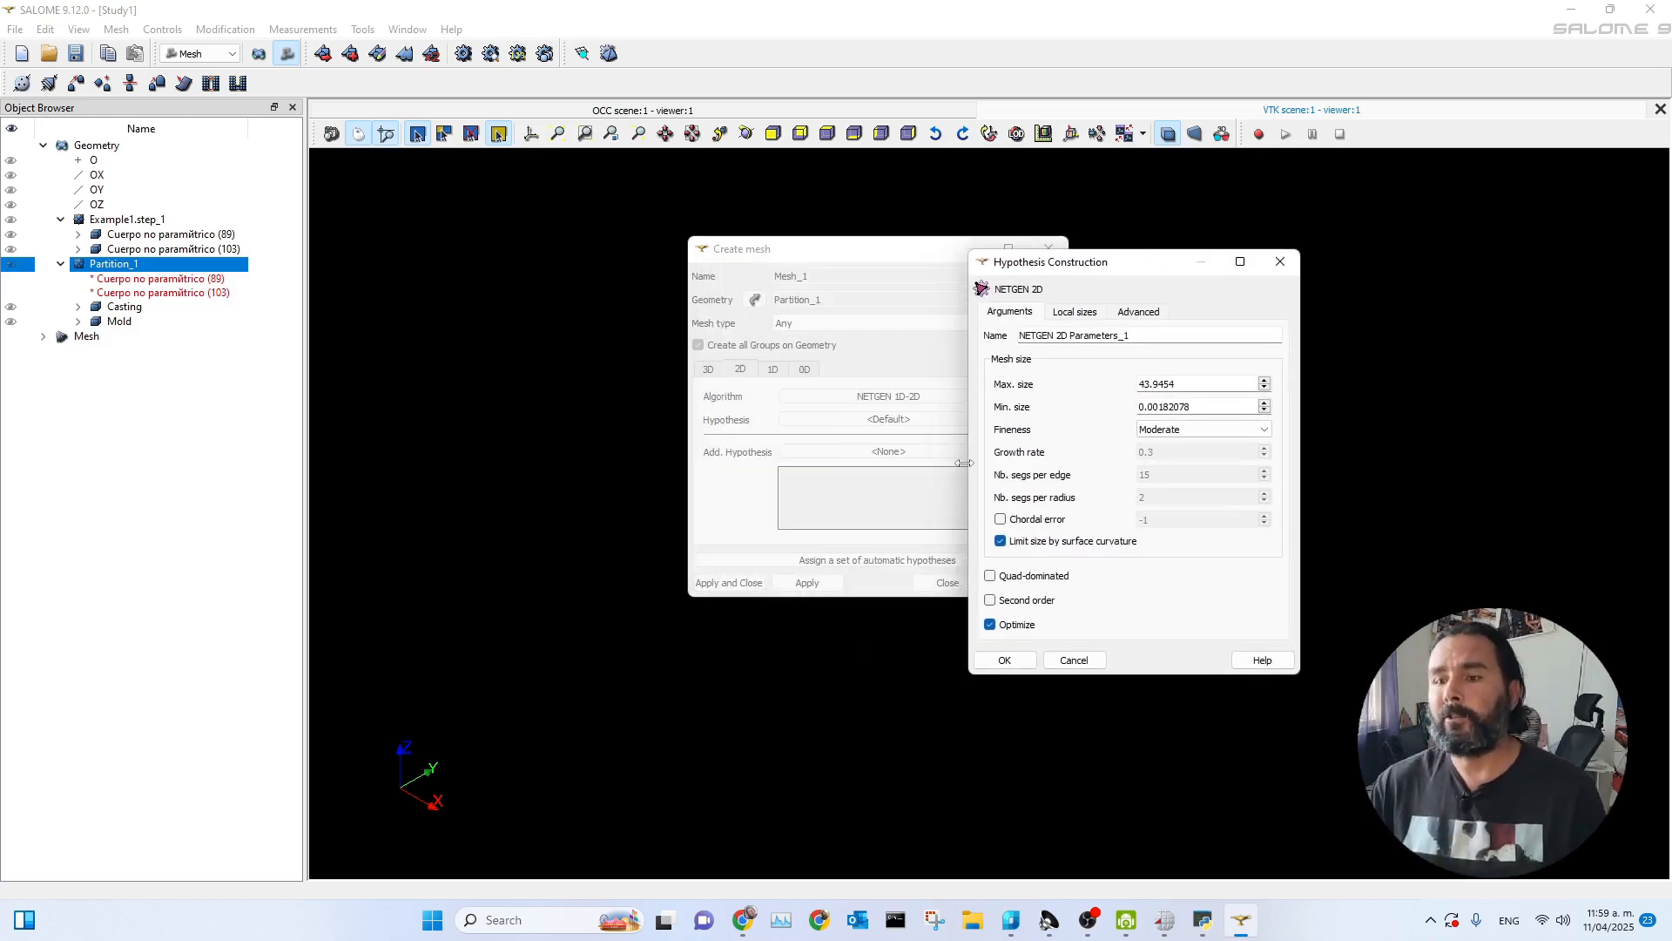
pyautogui.doubleClick(1194, 383)
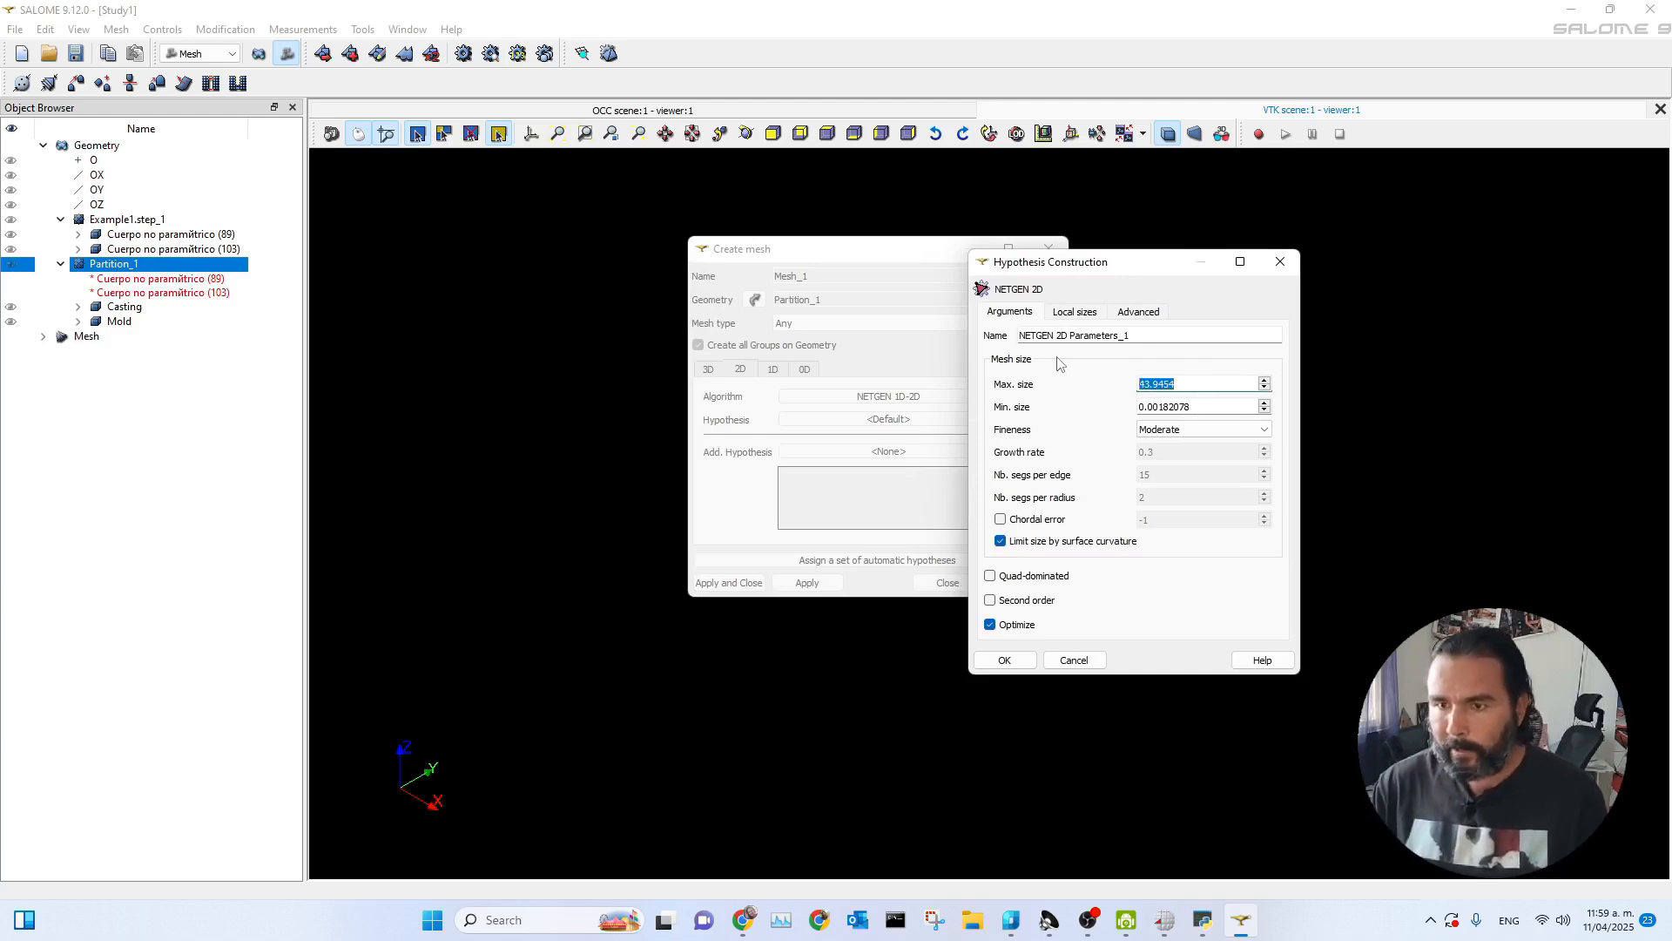
pyautogui.write('10')
pyautogui.moveTo(1193, 406); pyautogui.dragTo(1138, 407)
pyautogui.write('1')
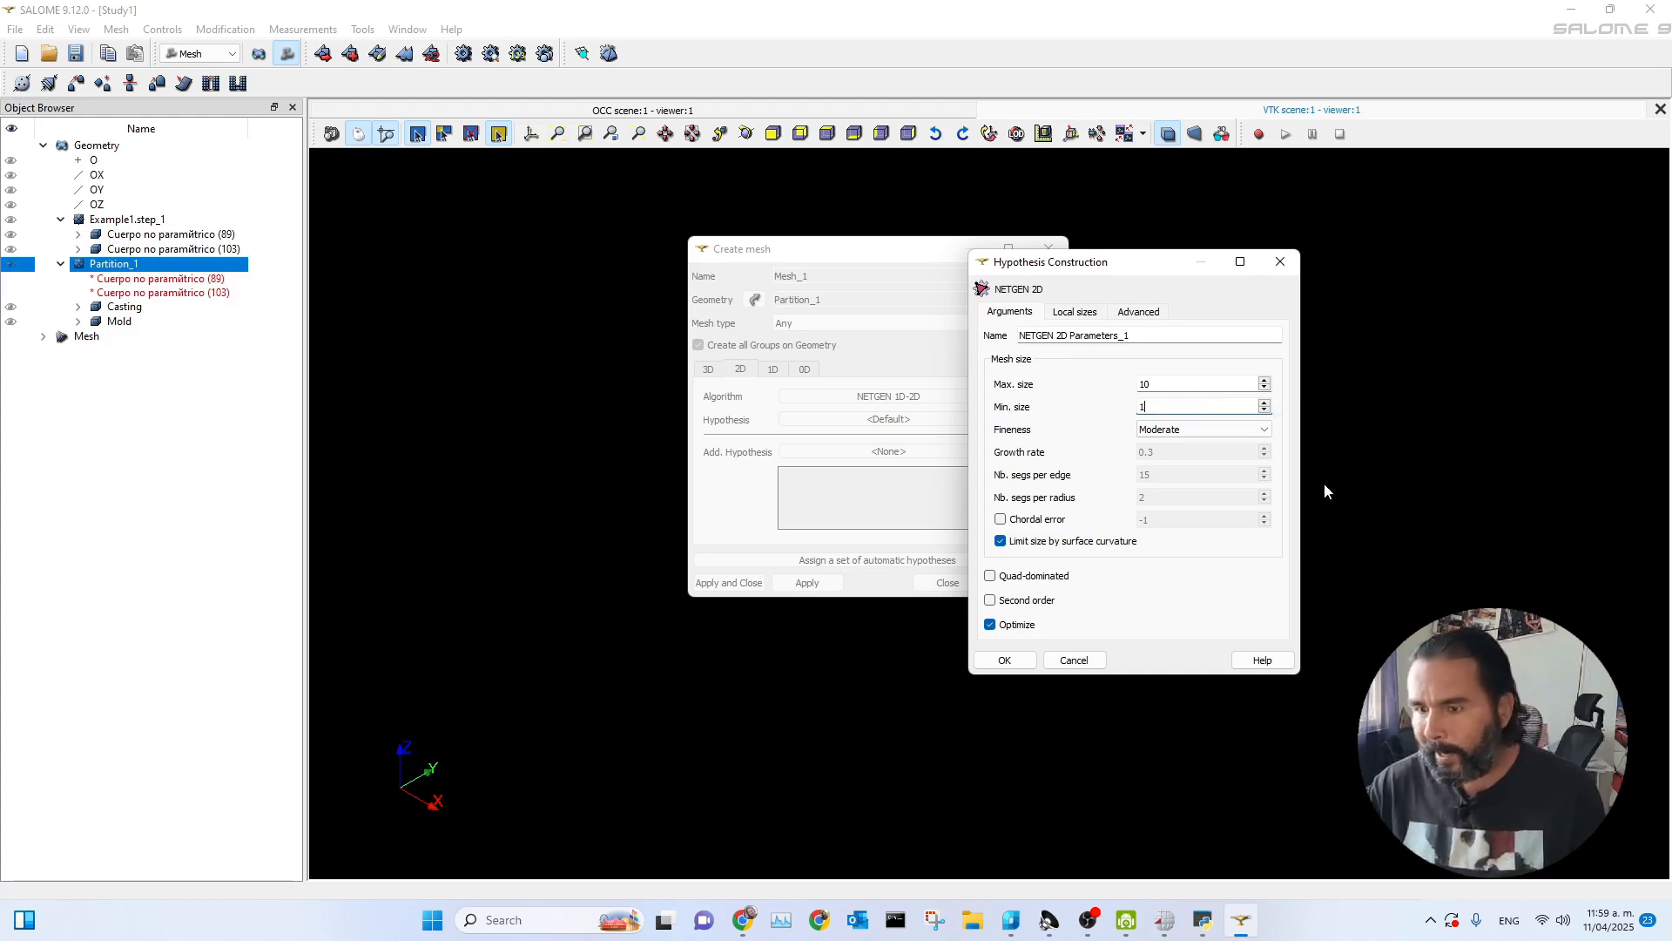
pyautogui.moveTo(1135, 268); pyautogui.dragTo(1076, 217)
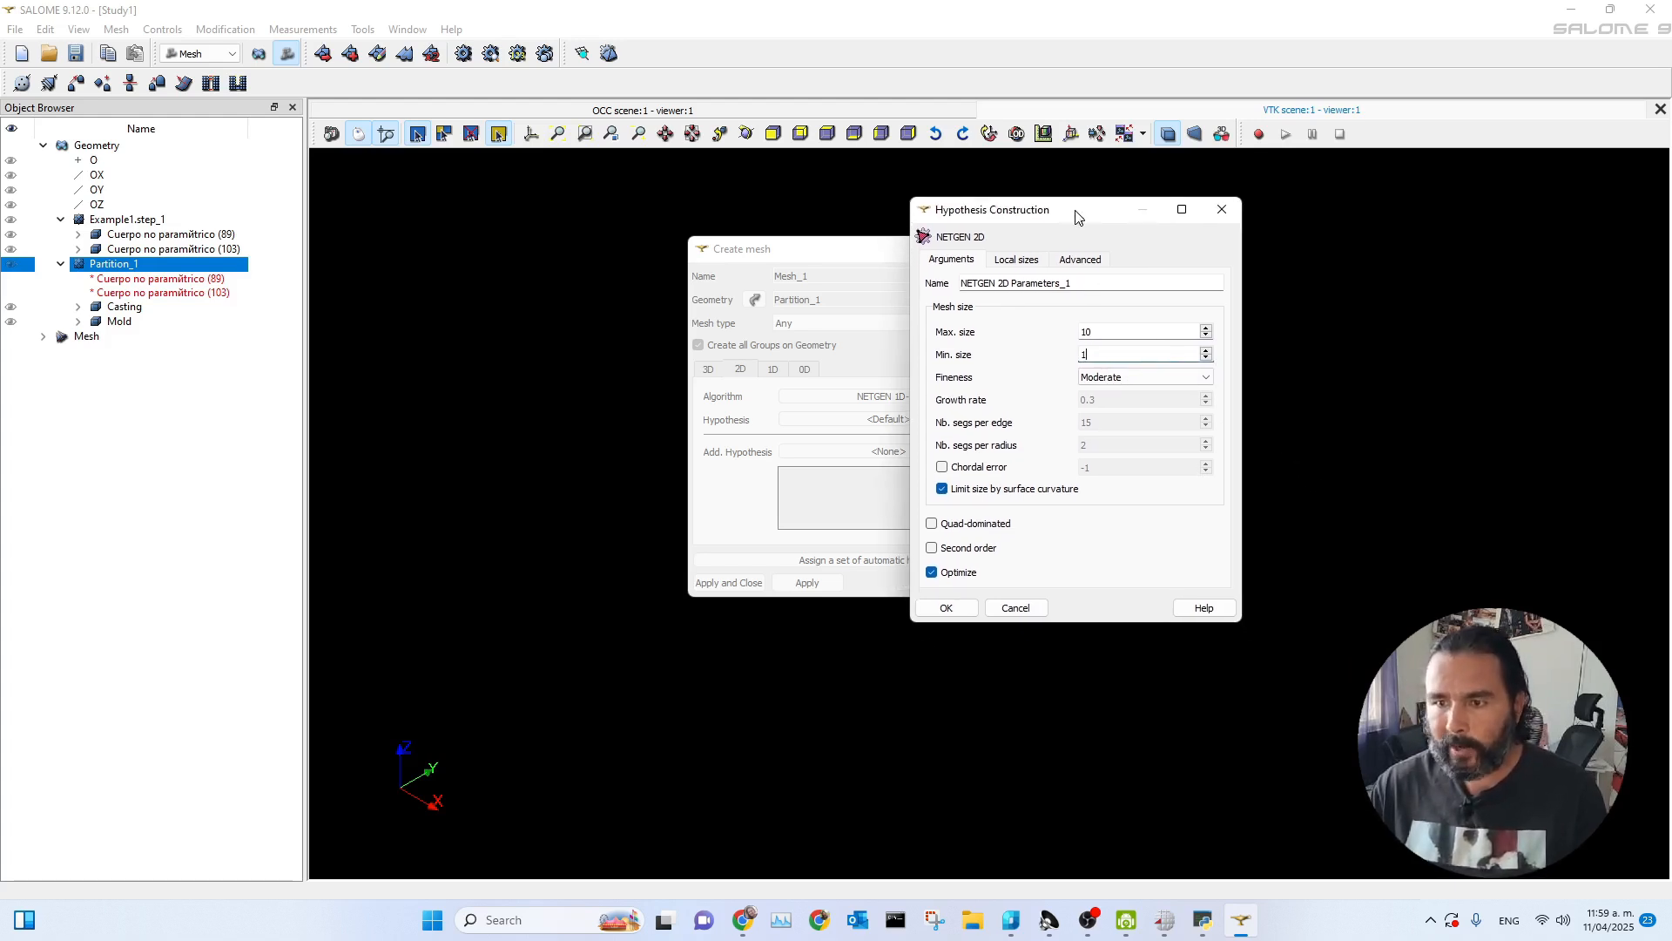
# - Set the hypothesis fineness to Coarse, accept it, and create Mesh_1
pyautogui.click(1121, 378)
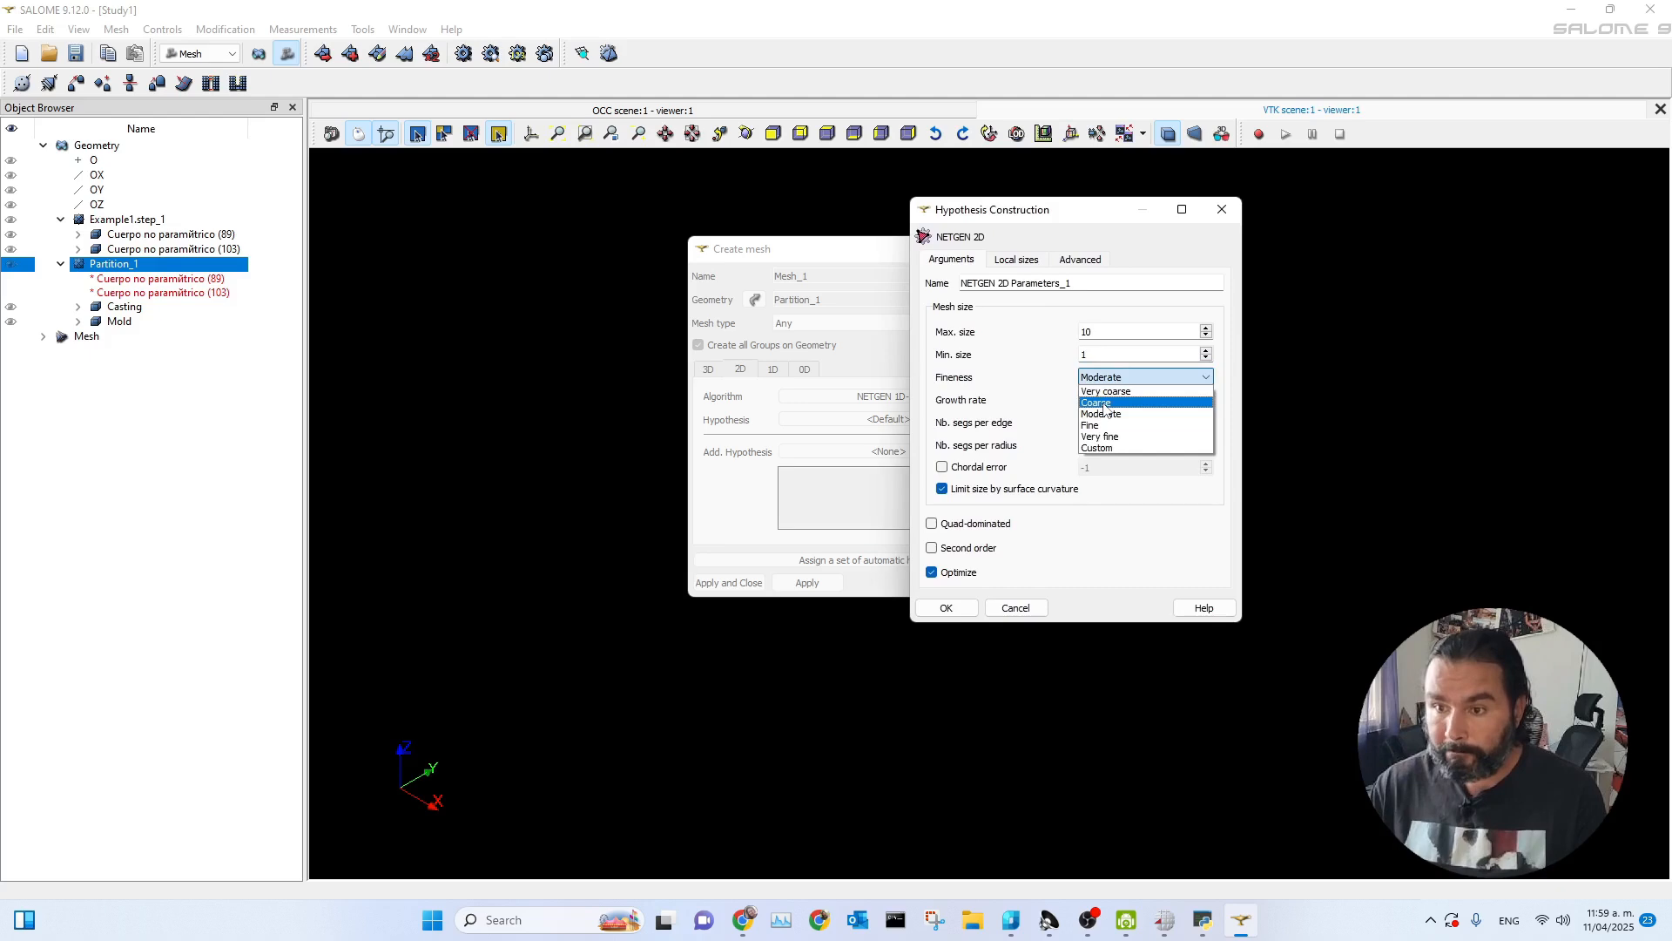
pyautogui.click(1099, 403)
pyautogui.click(1163, 377)
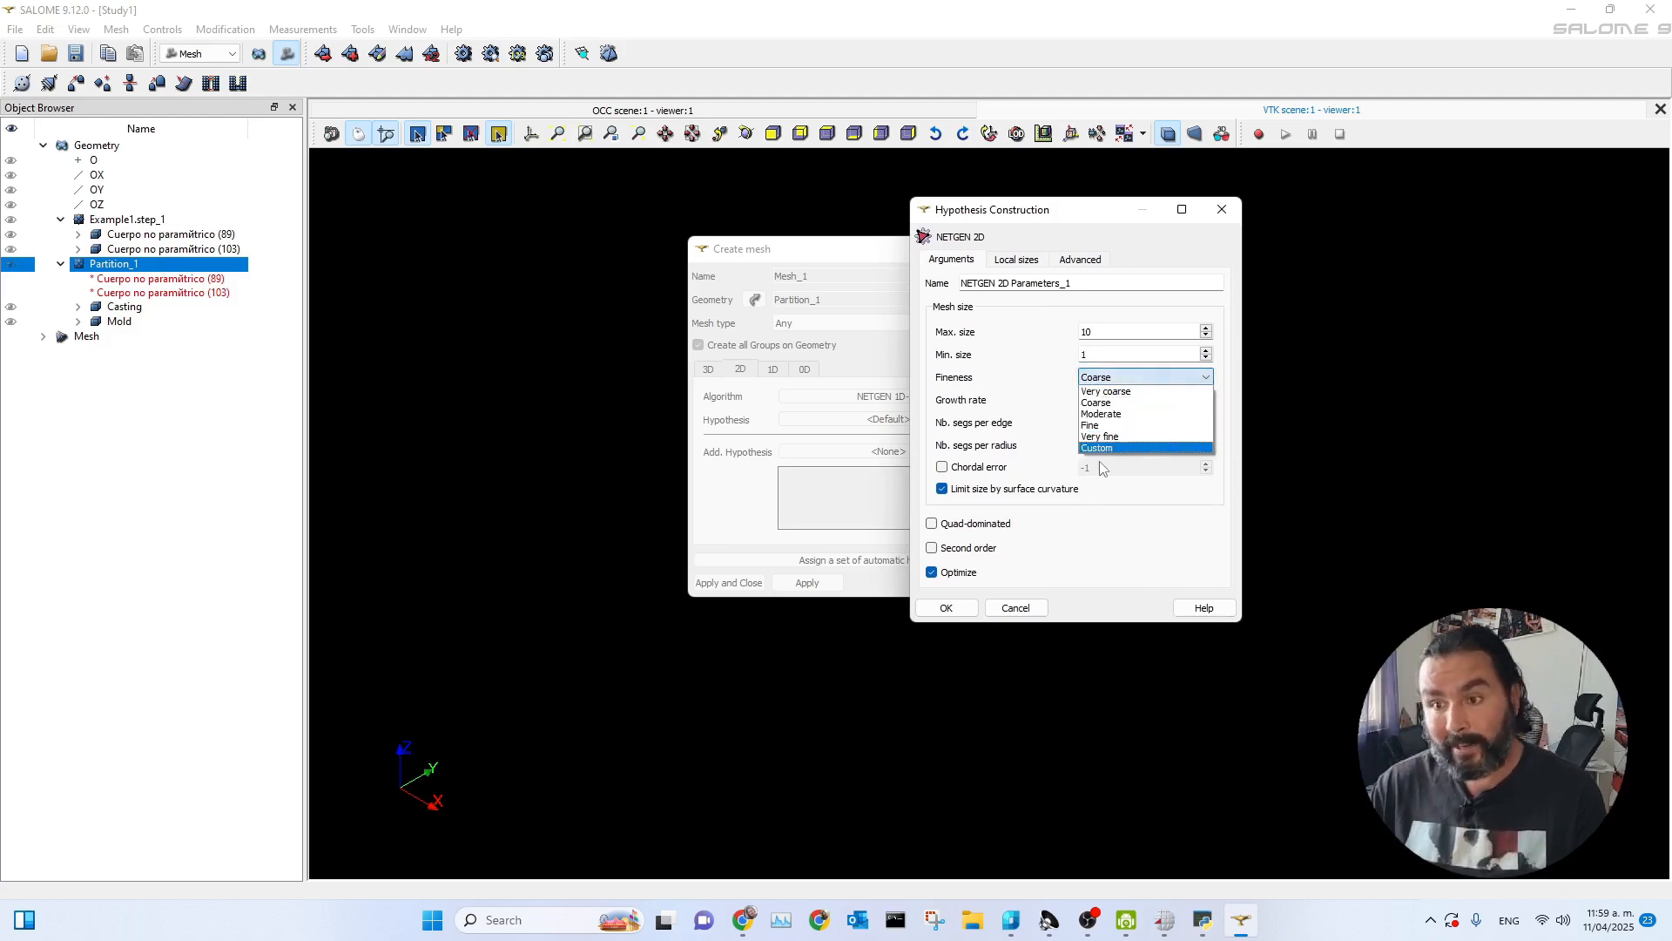
pyautogui.click(1101, 403)
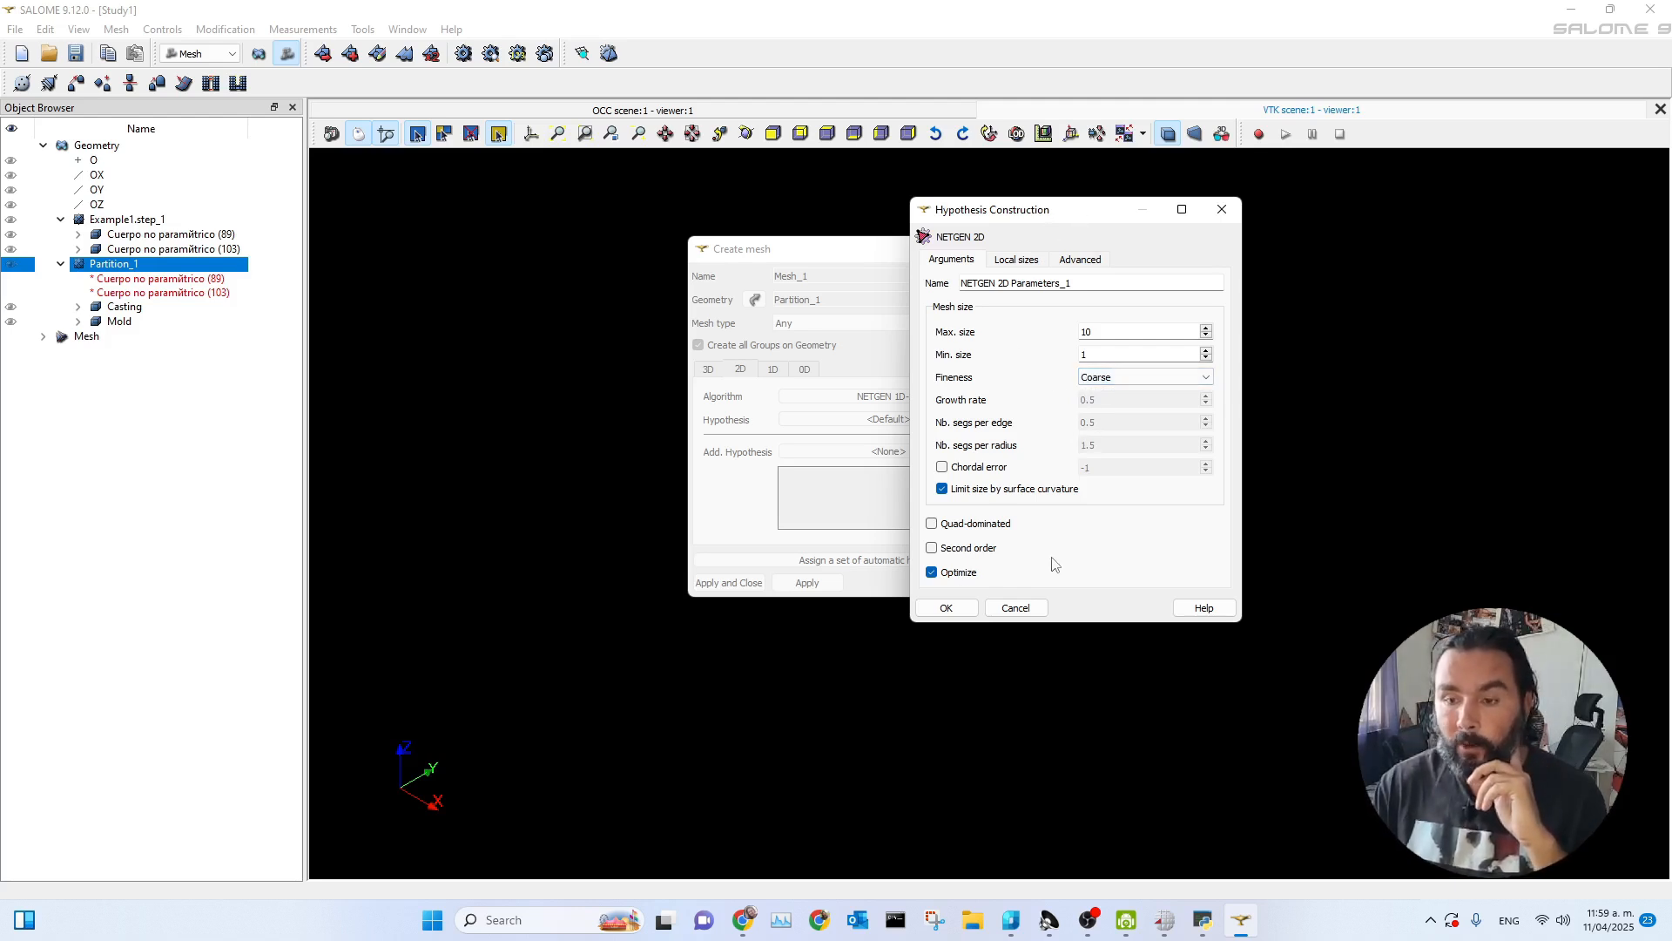
pyautogui.click(944, 608)
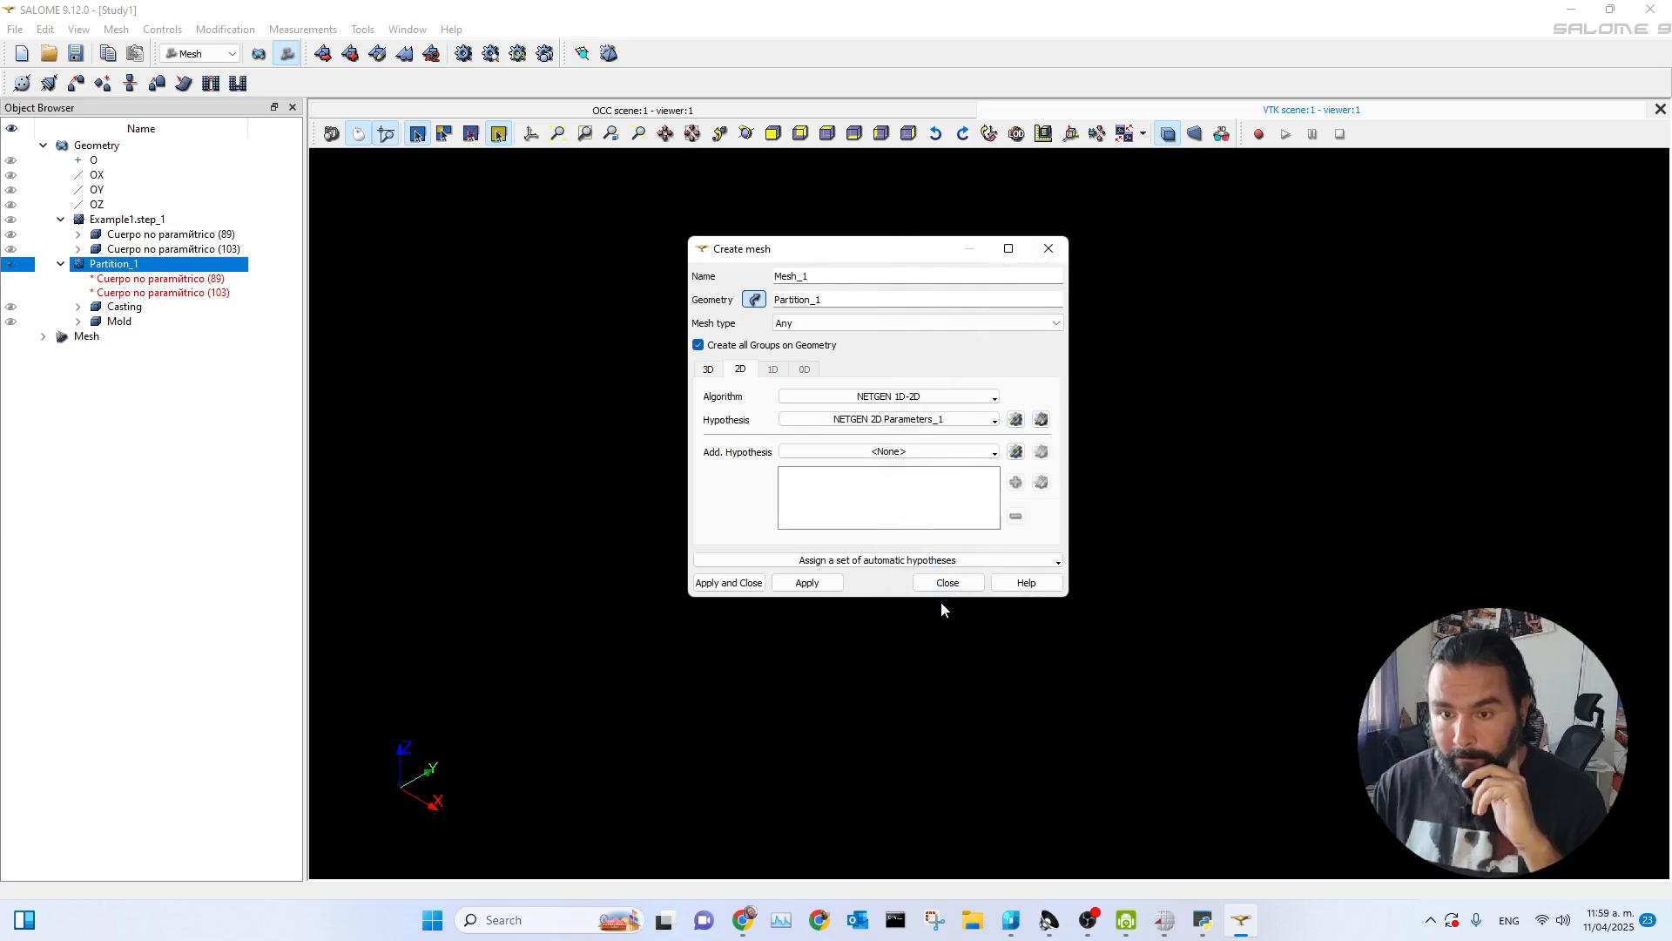
pyautogui.click(728, 583)
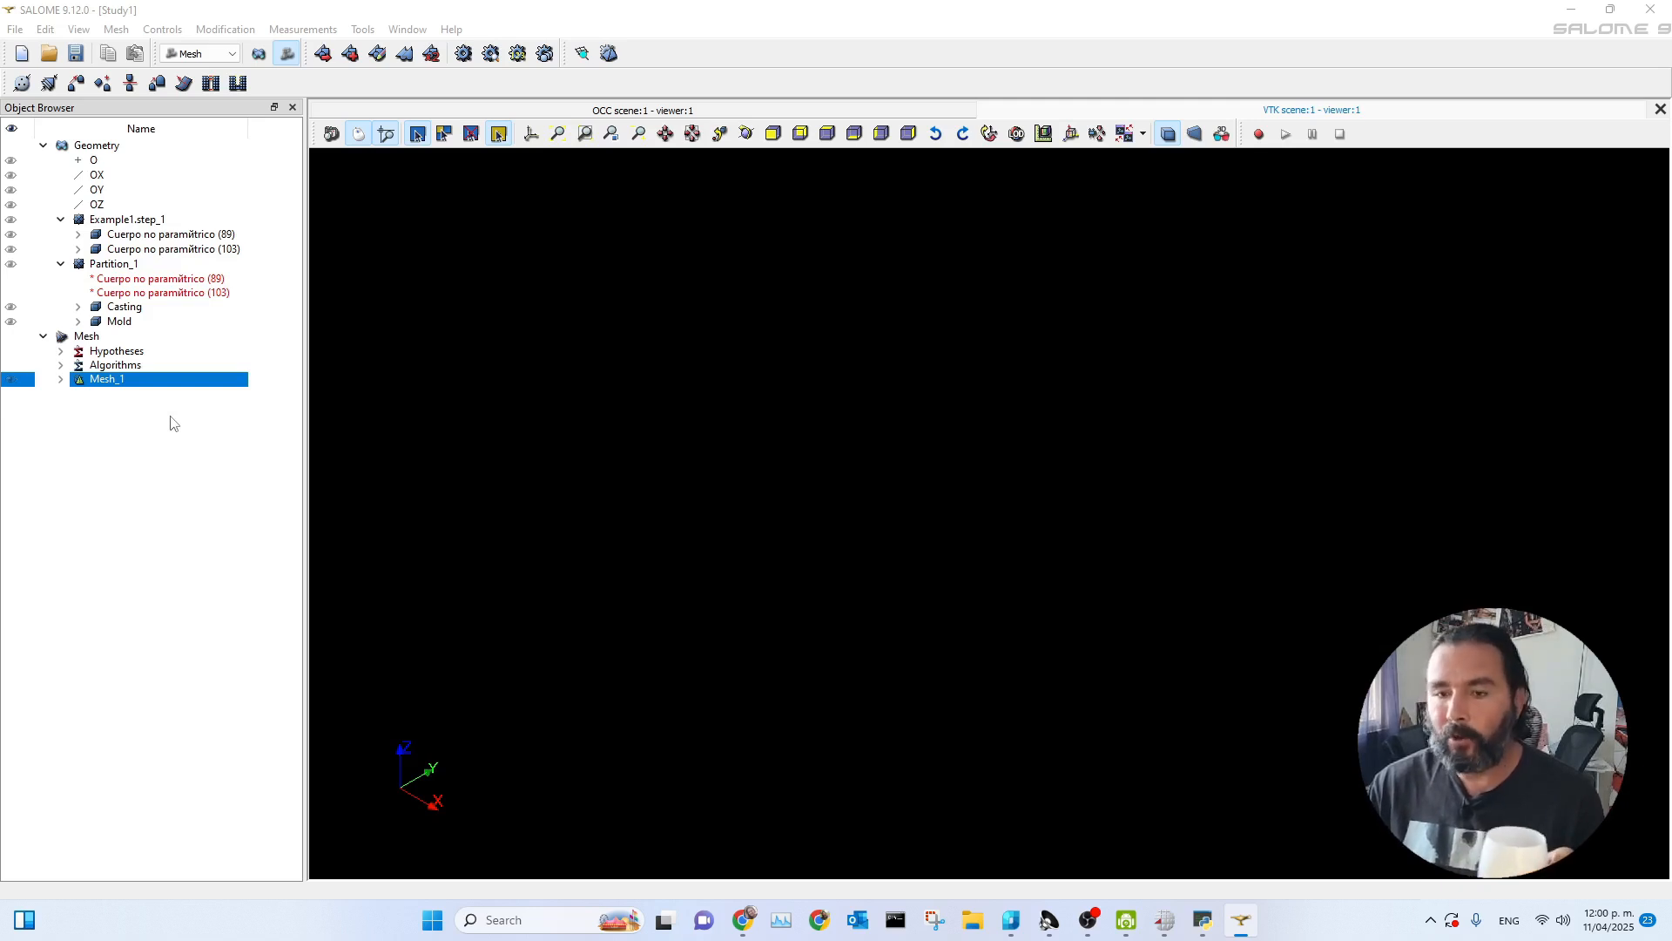
# - Start a sub-mesh of Mesh_1 on the Casting solid with NETGEN 1D-2D as the 2D algorithm
pyautogui.rightClick(129, 384)
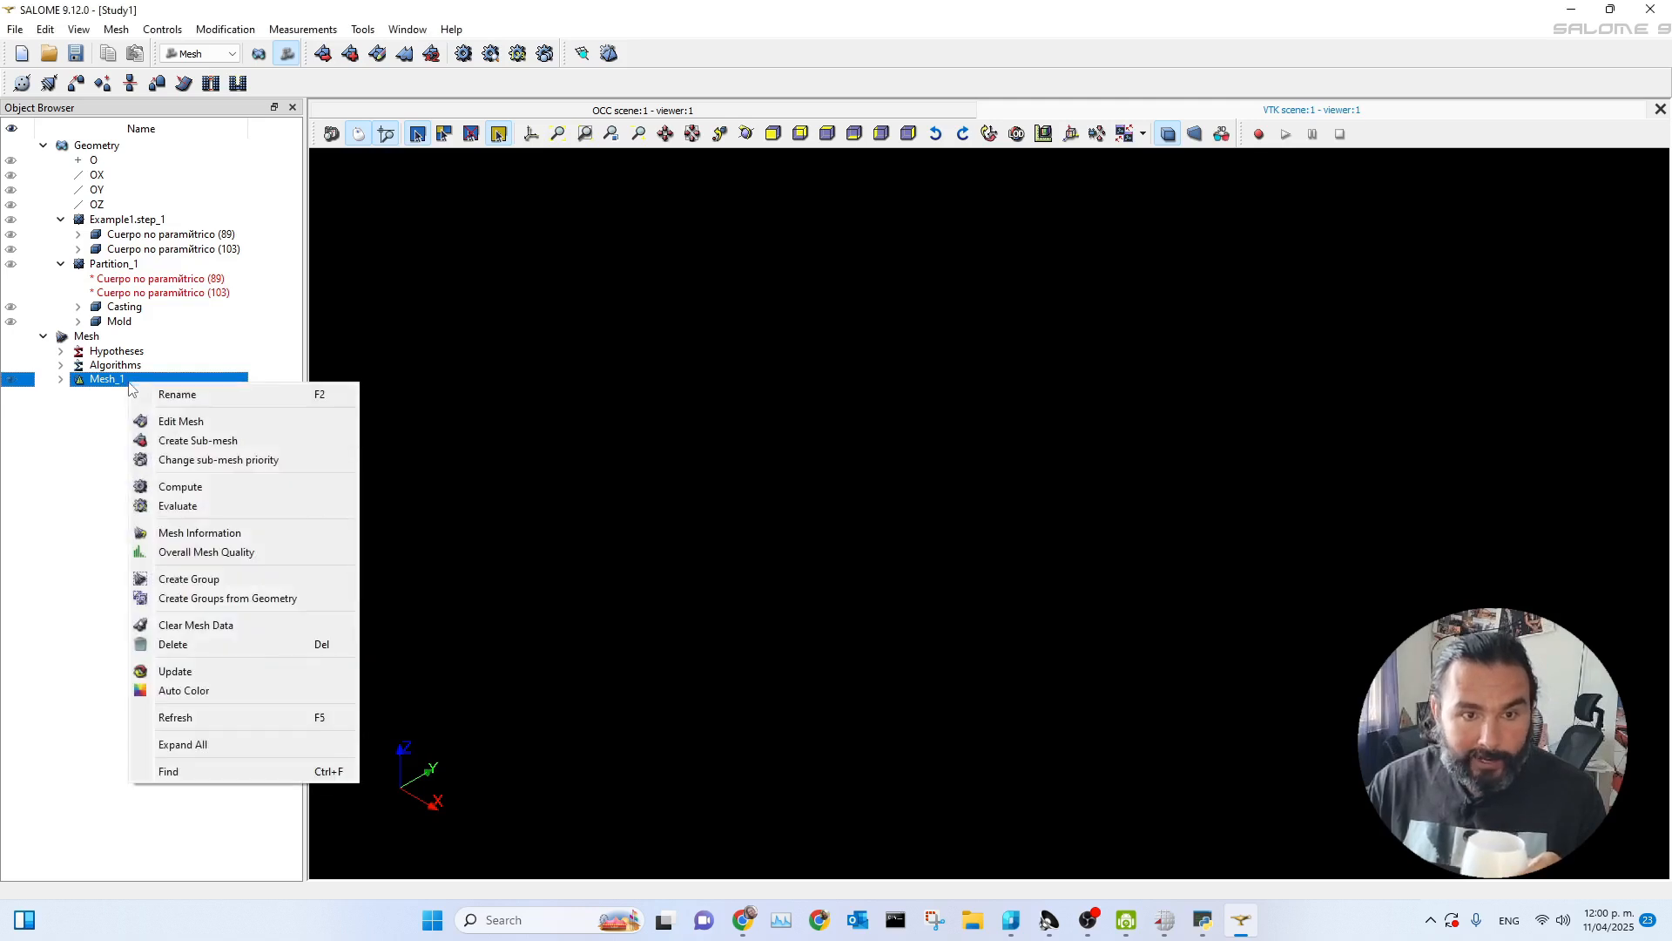
pyautogui.click(194, 441)
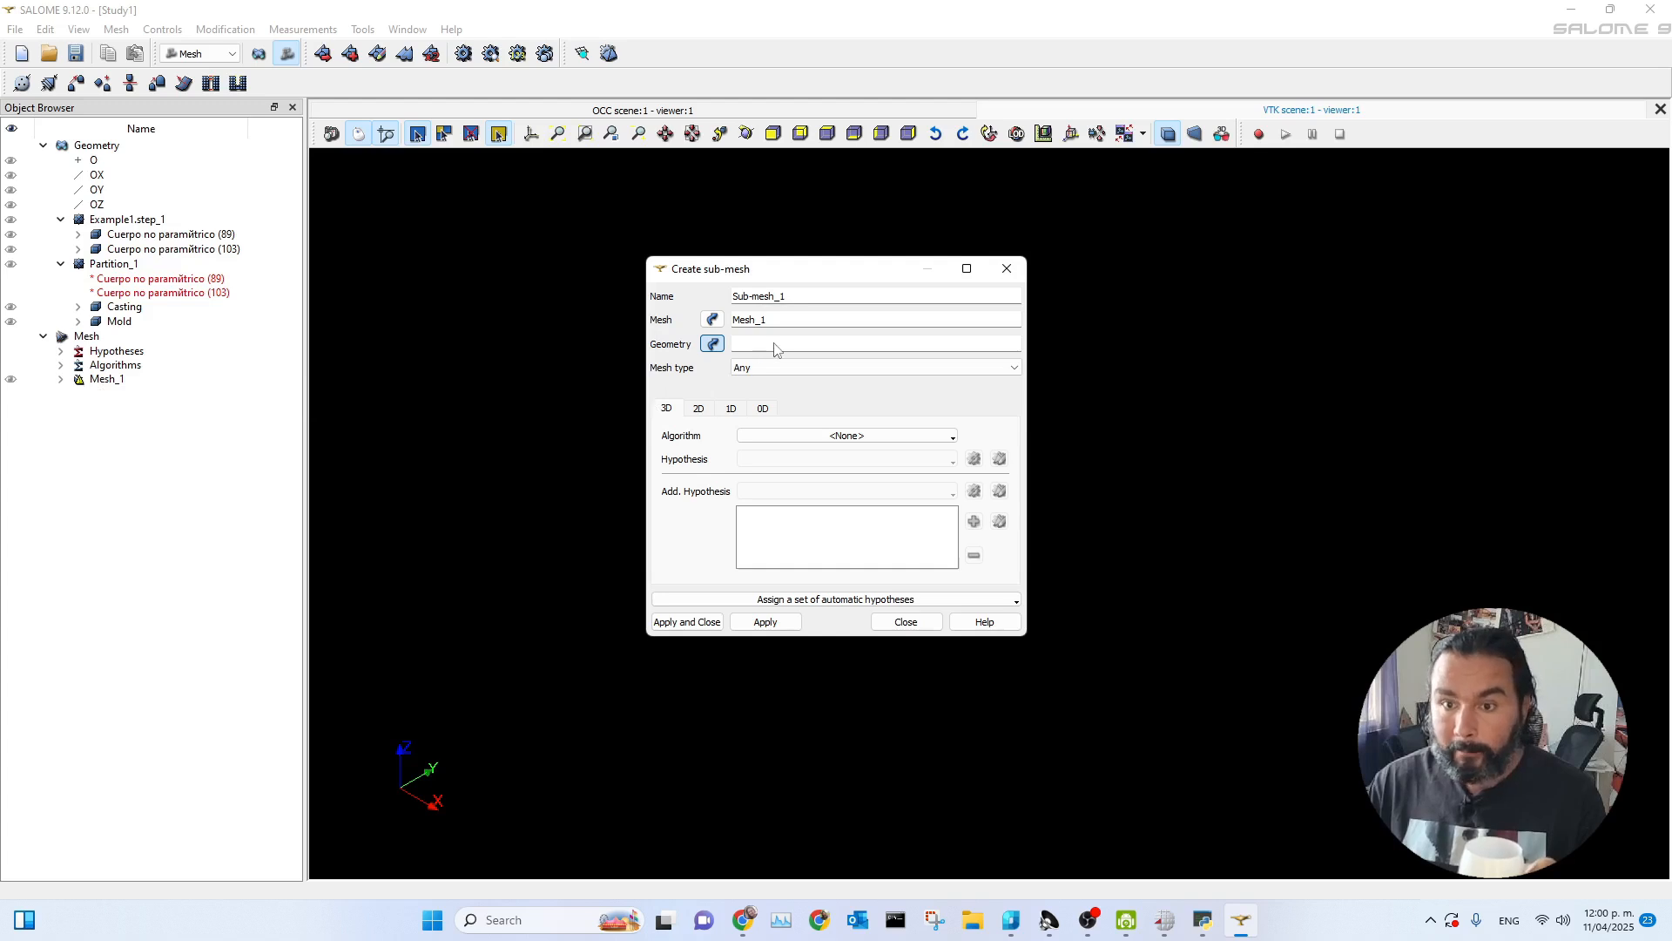
pyautogui.click(124, 308)
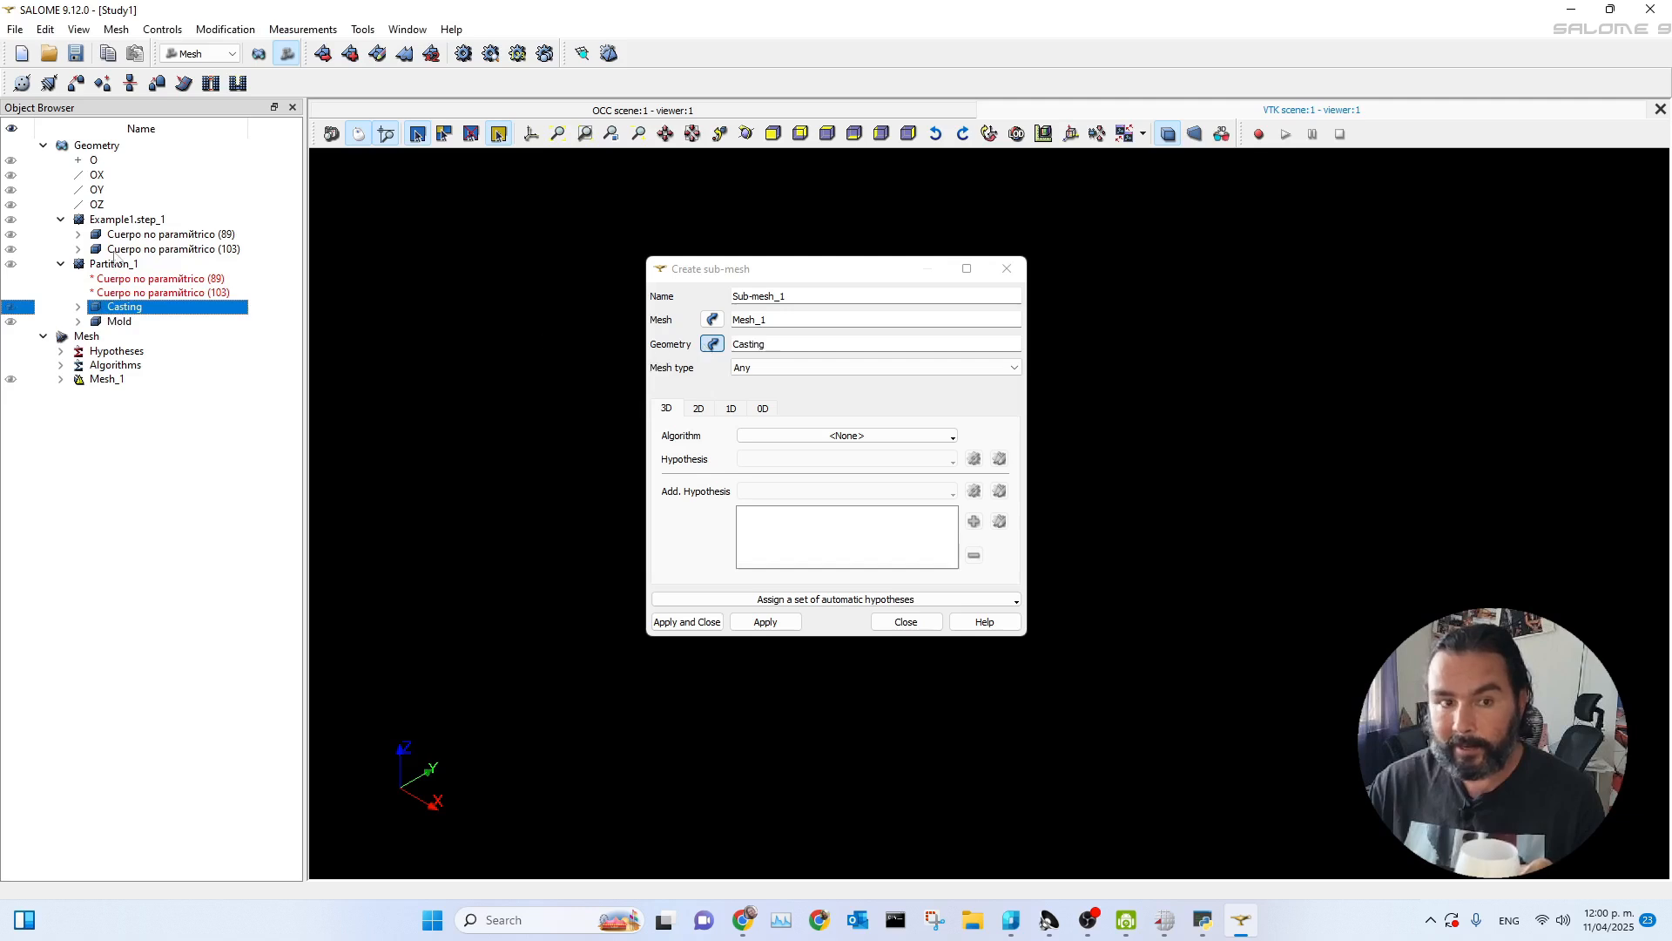
pyautogui.click(699, 409)
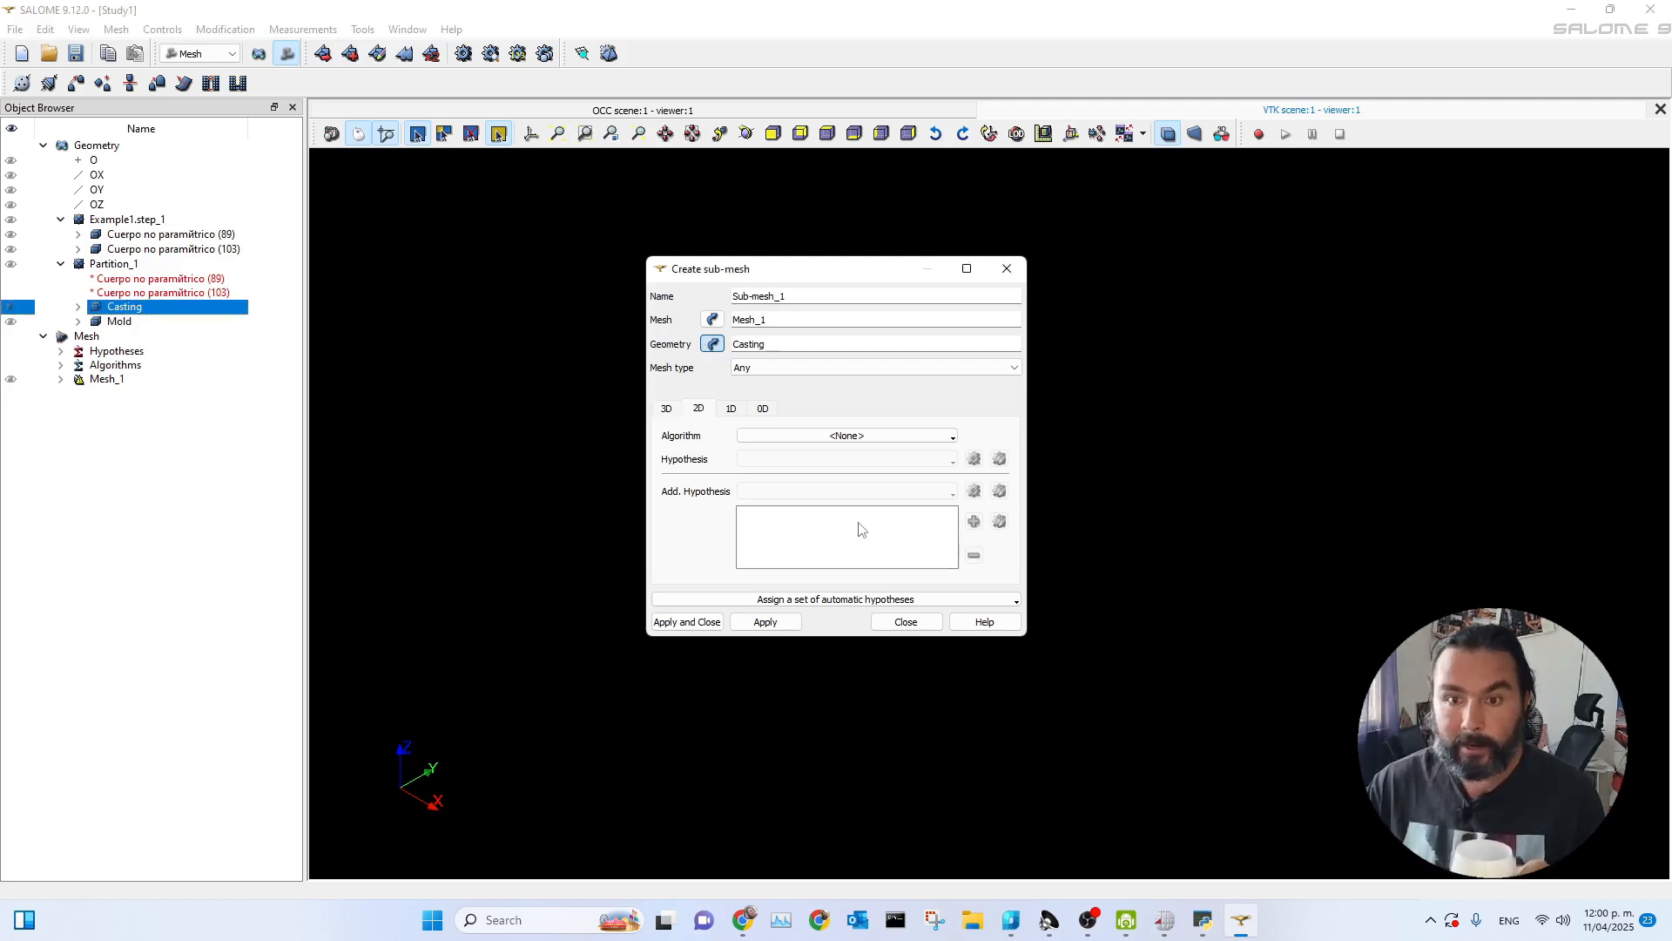
pyautogui.click(923, 437)
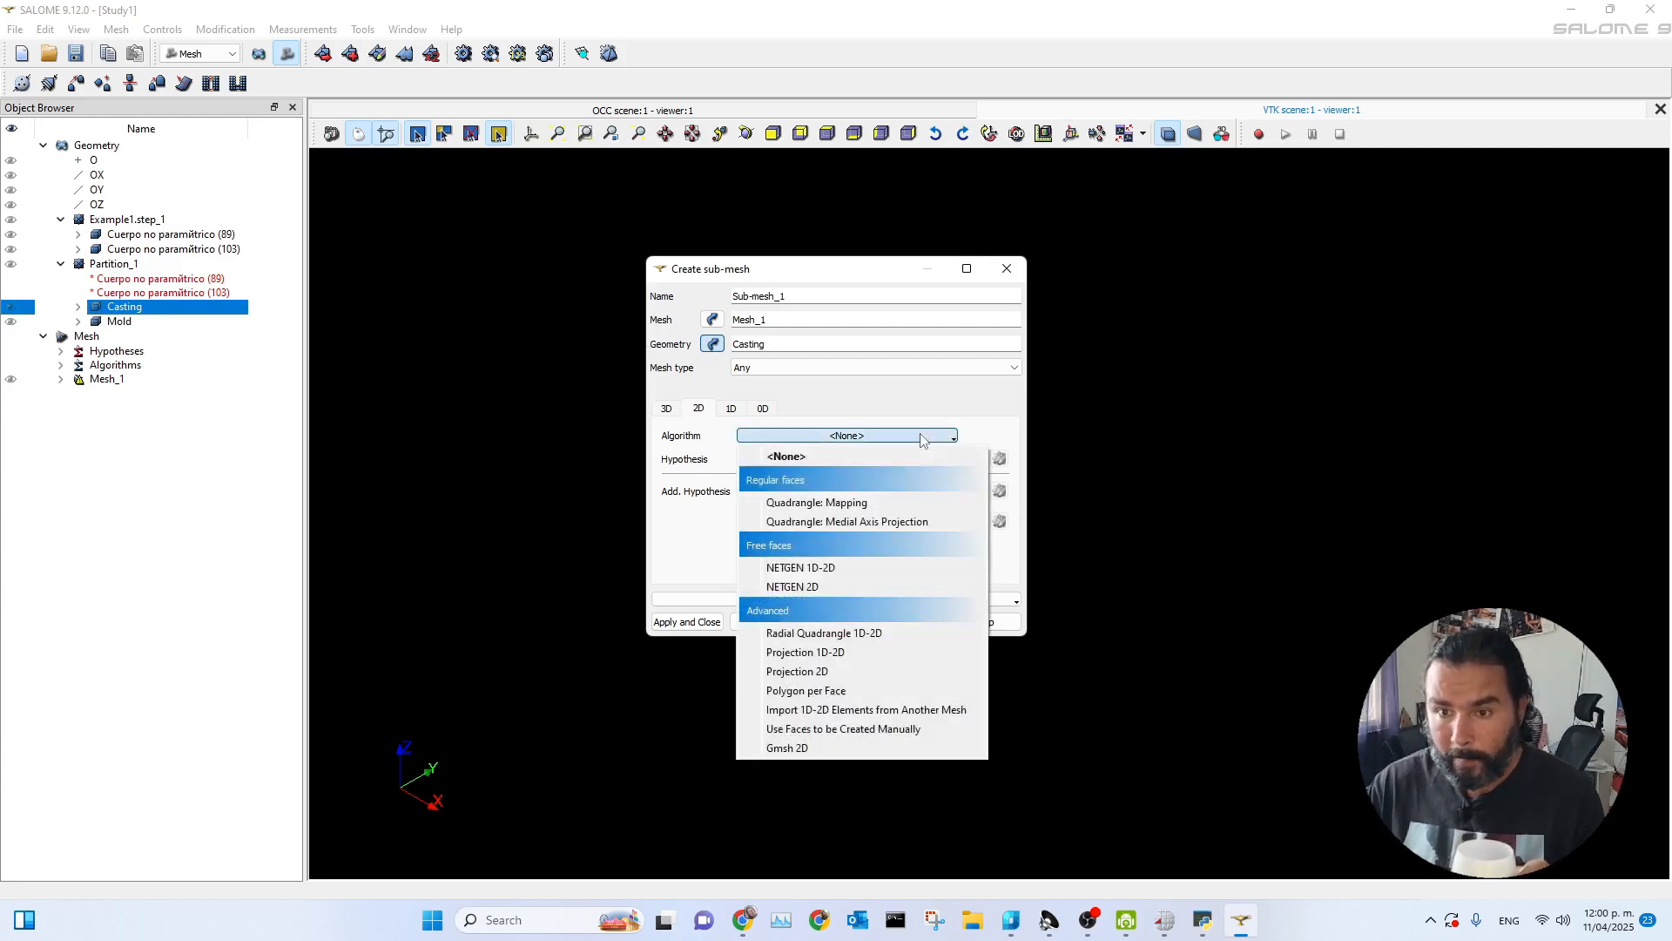
pyautogui.click(813, 567)
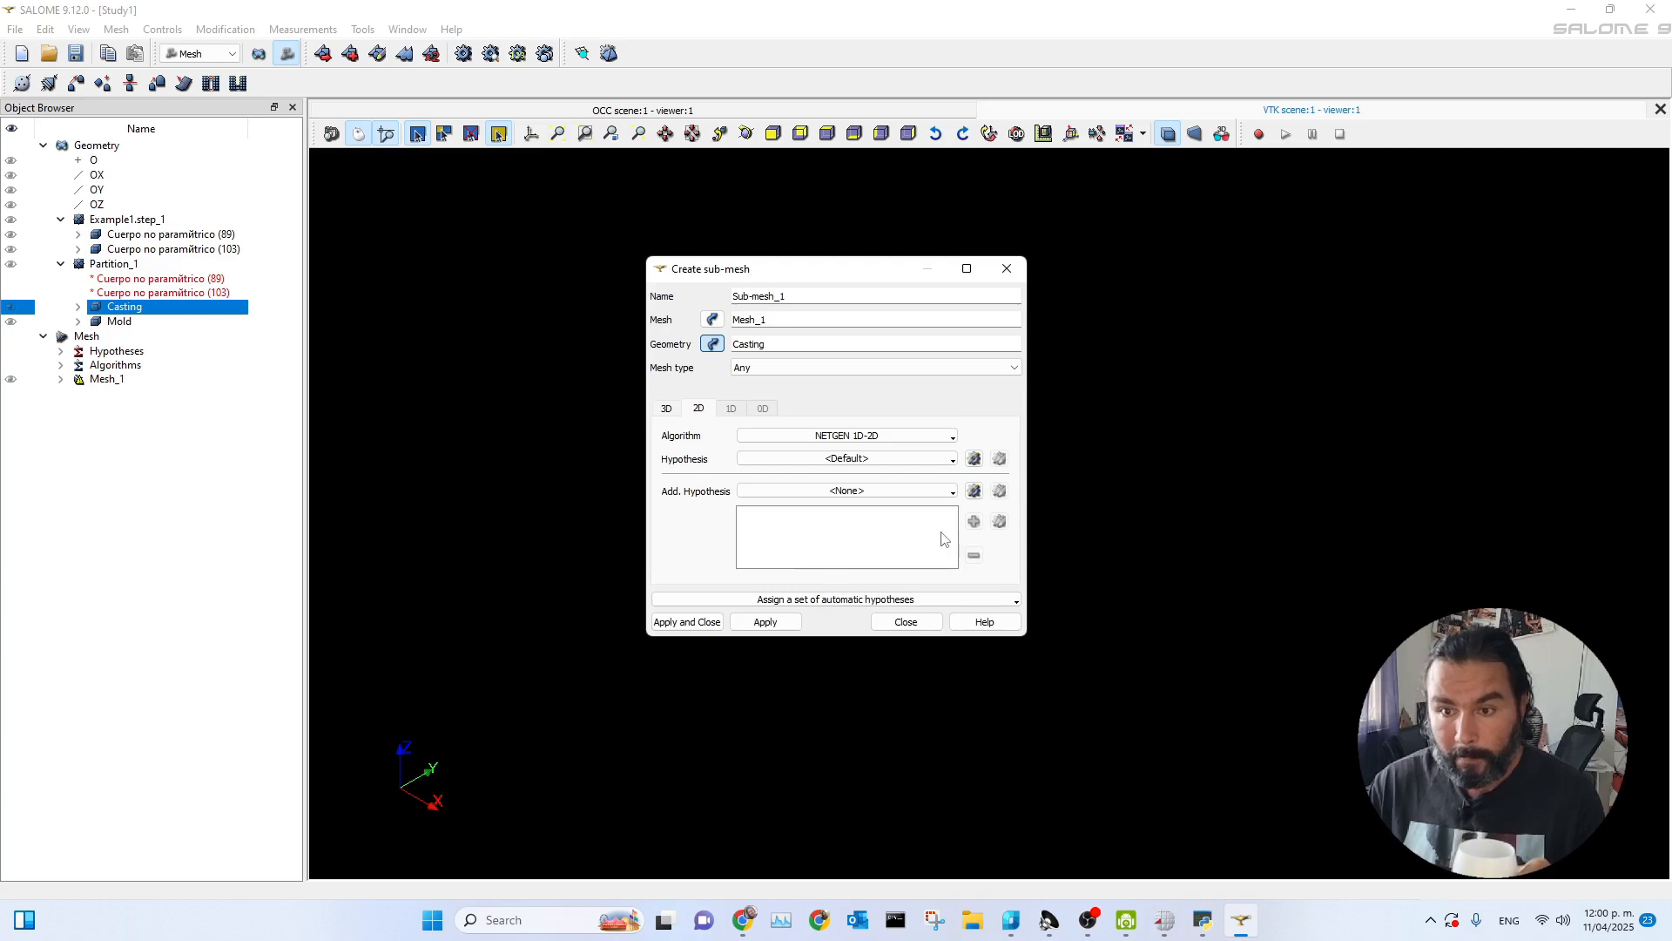
# - Add a NETGEN 2D Parameters hypothesis to the Casting sub-mesh with a maximum size of 3 and a minimum size of 1
pyautogui.click(974, 459)
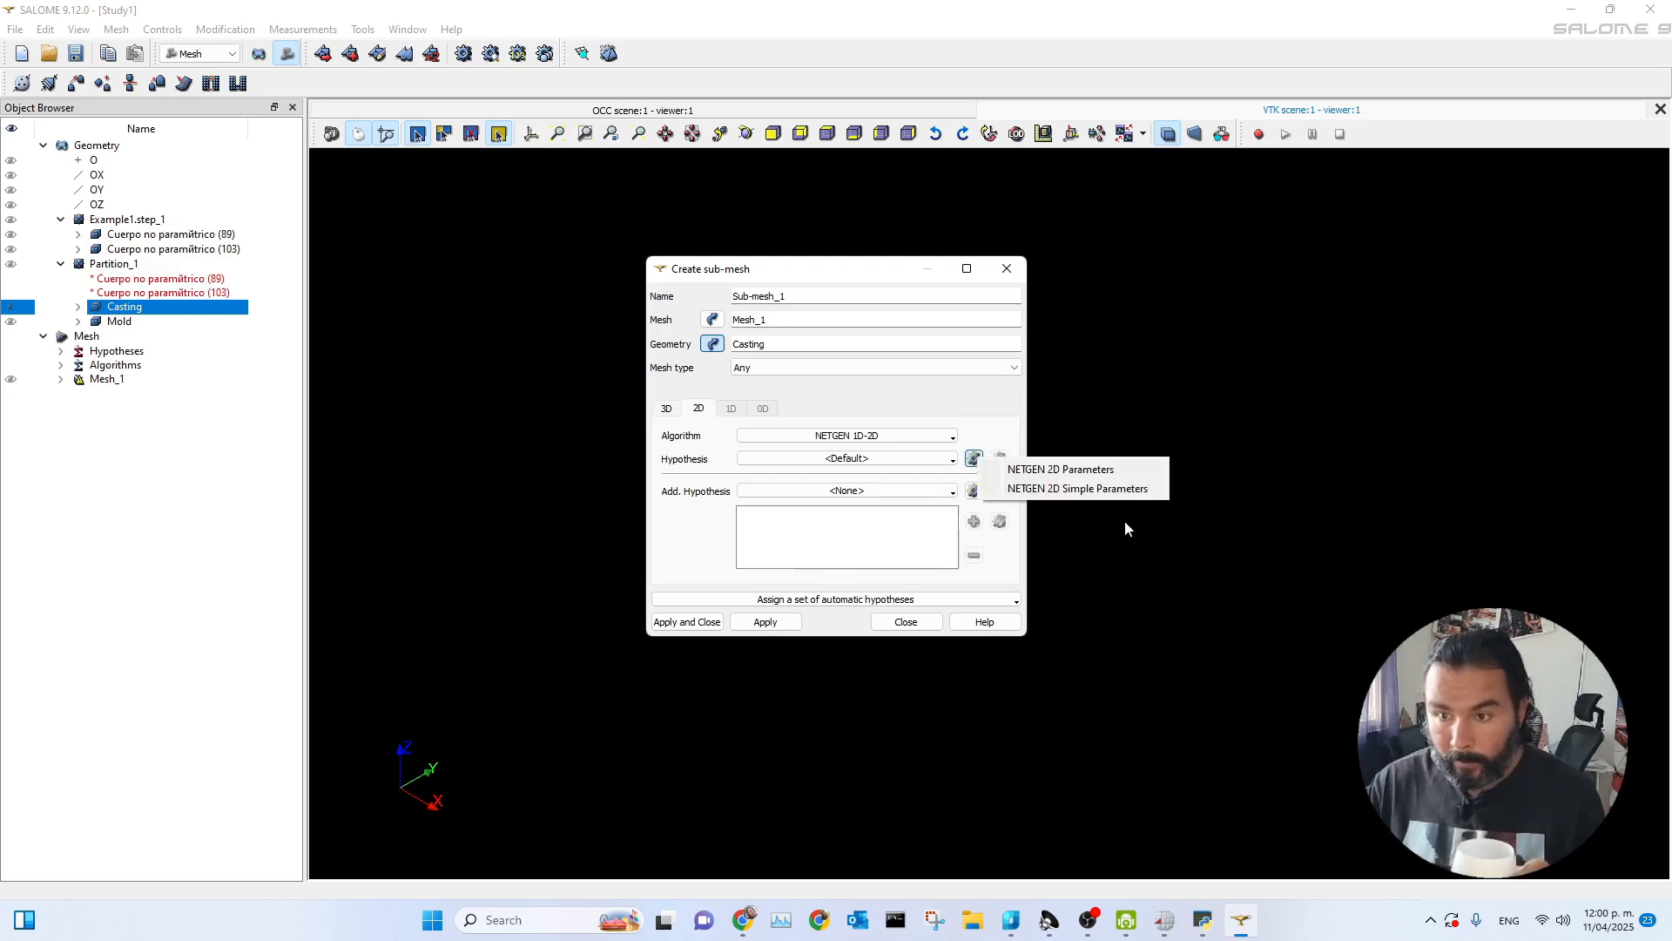
pyautogui.click(1071, 462)
pyautogui.doubleClick(900, 366)
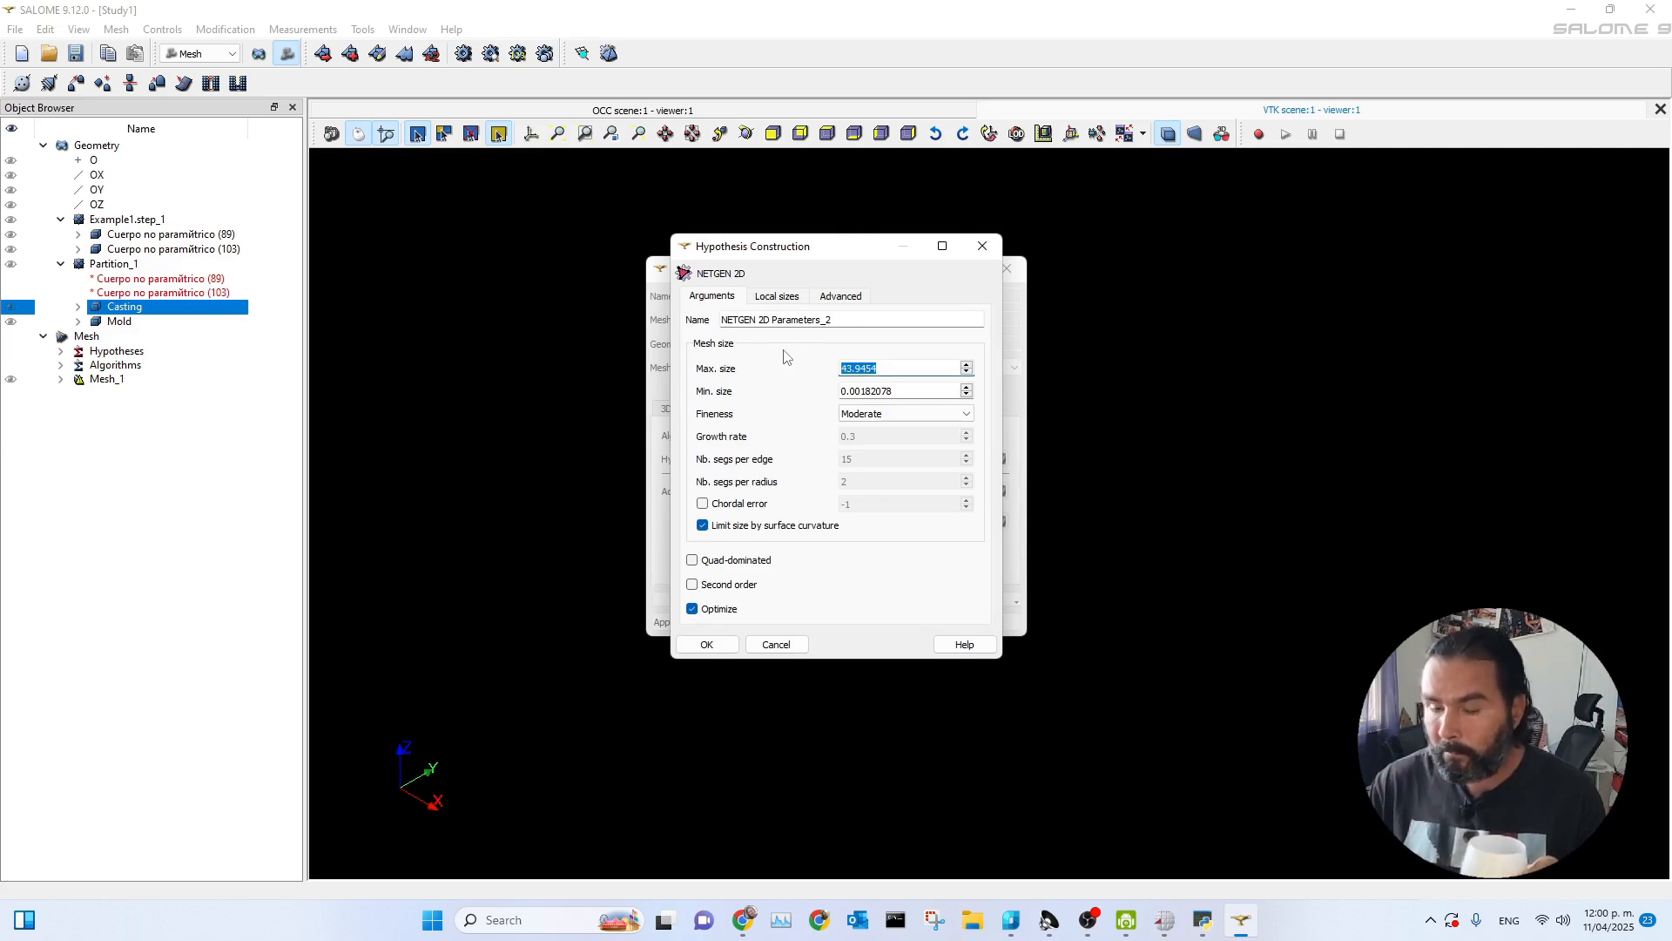
pyautogui.write('3')
pyautogui.moveTo(922, 390); pyautogui.dragTo(750, 381)
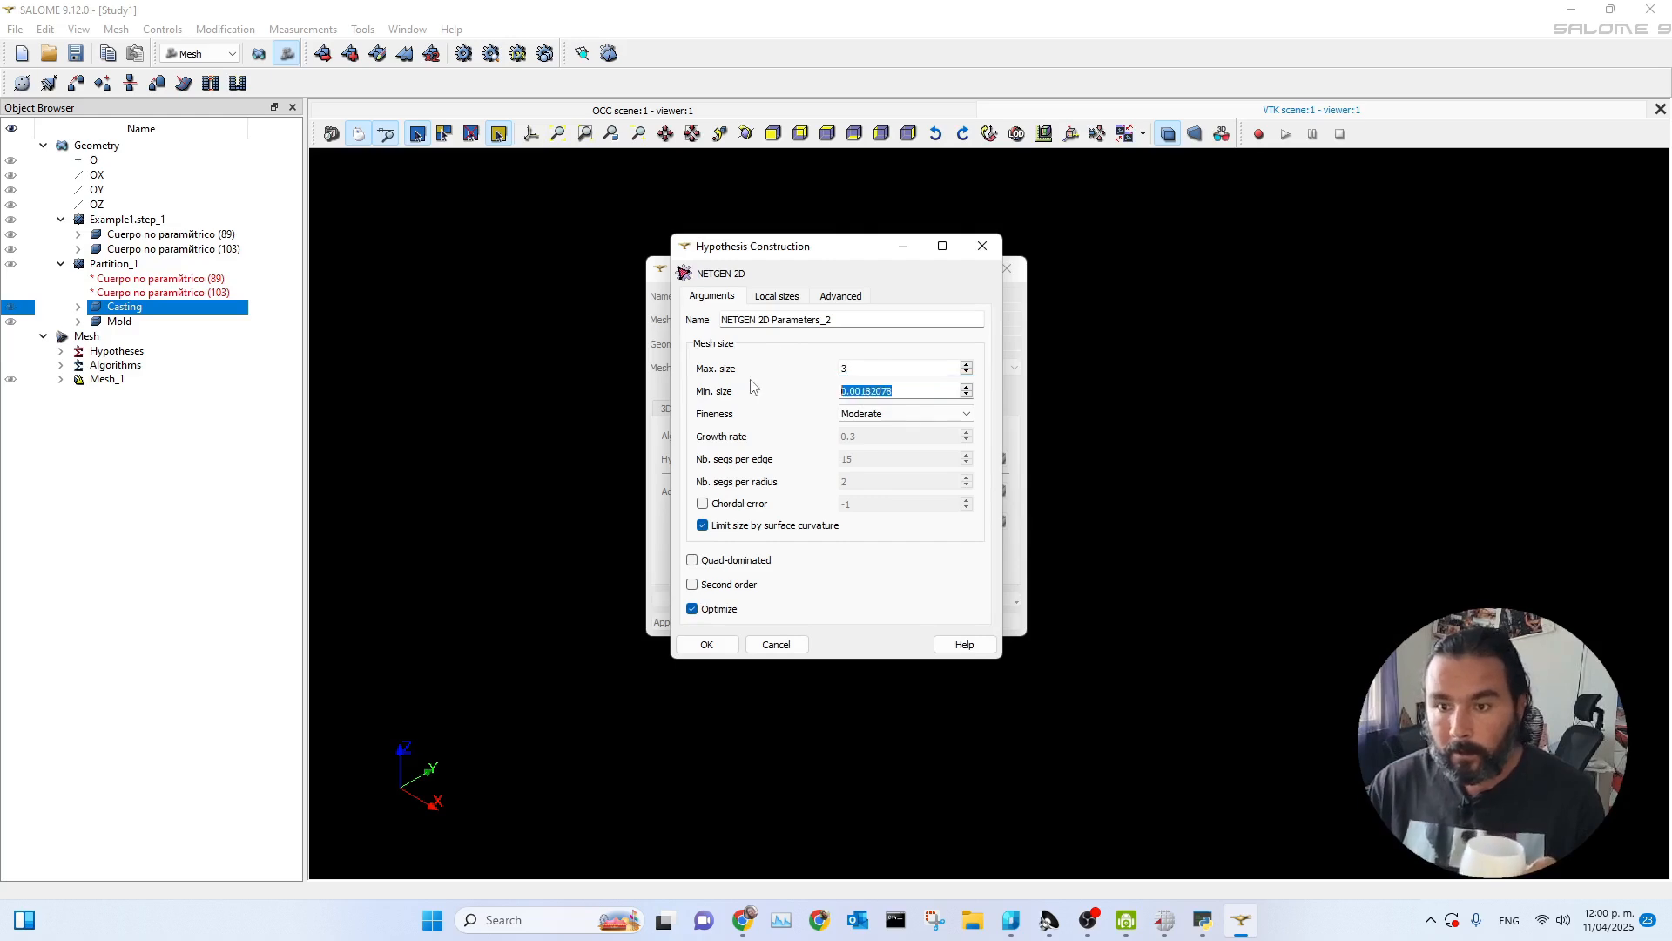
pyautogui.write('1')
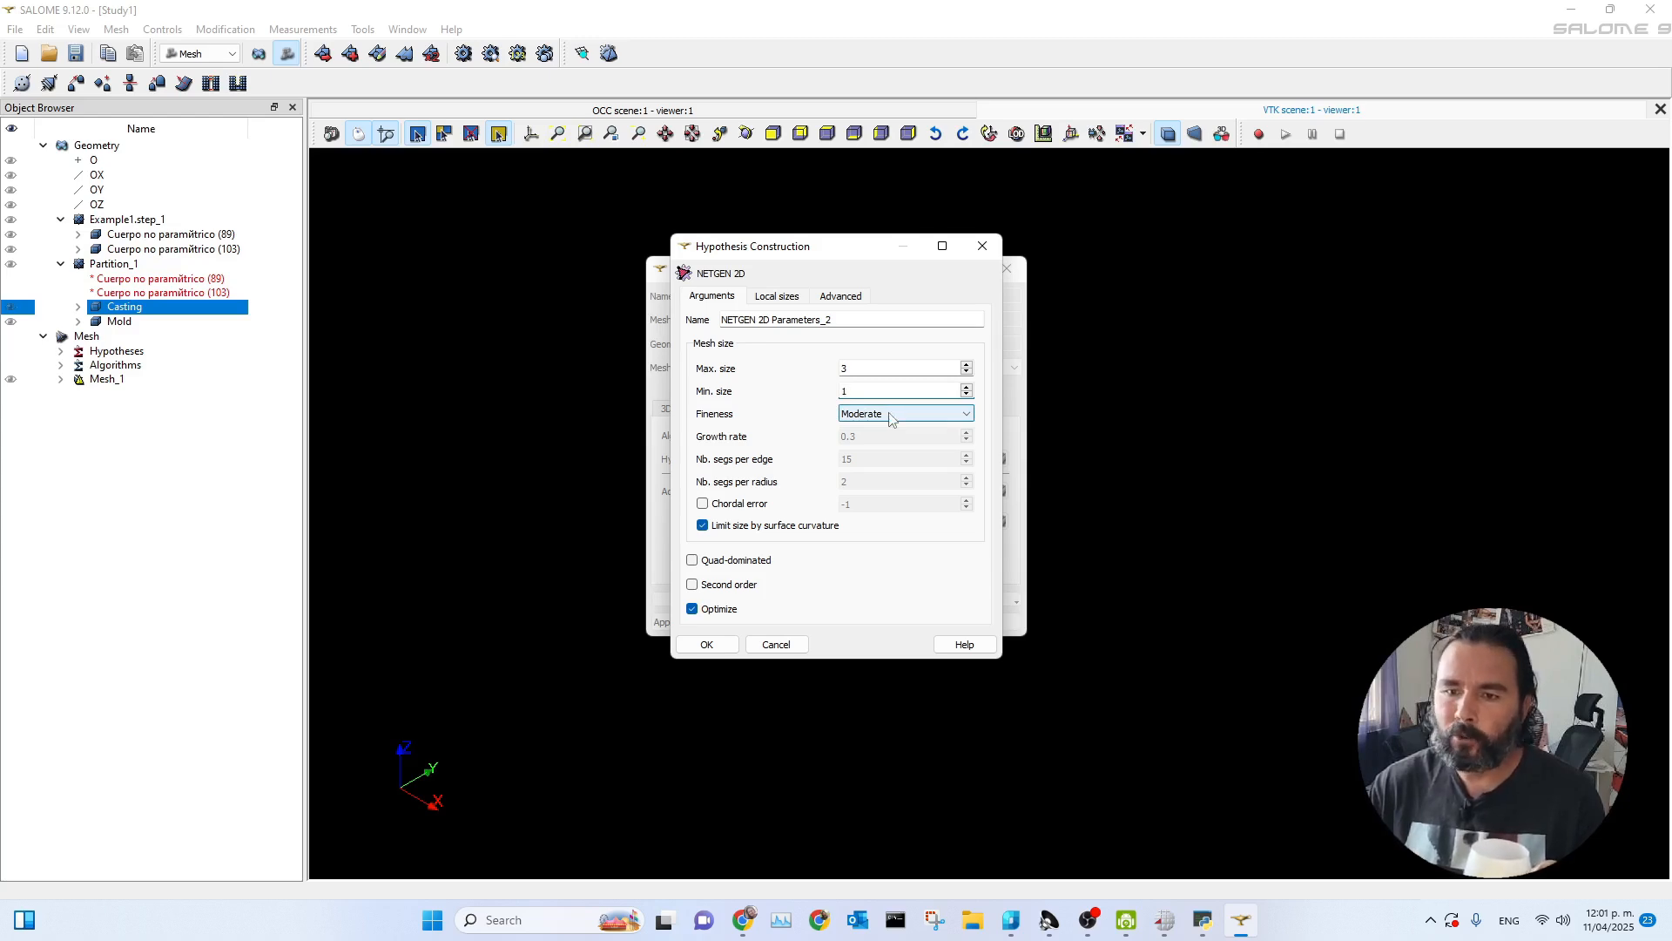
# - Set the sub-mesh hypothesis fineness to Coarse, accept it, and create the Casting sub-mesh
pyautogui.click(892, 420)
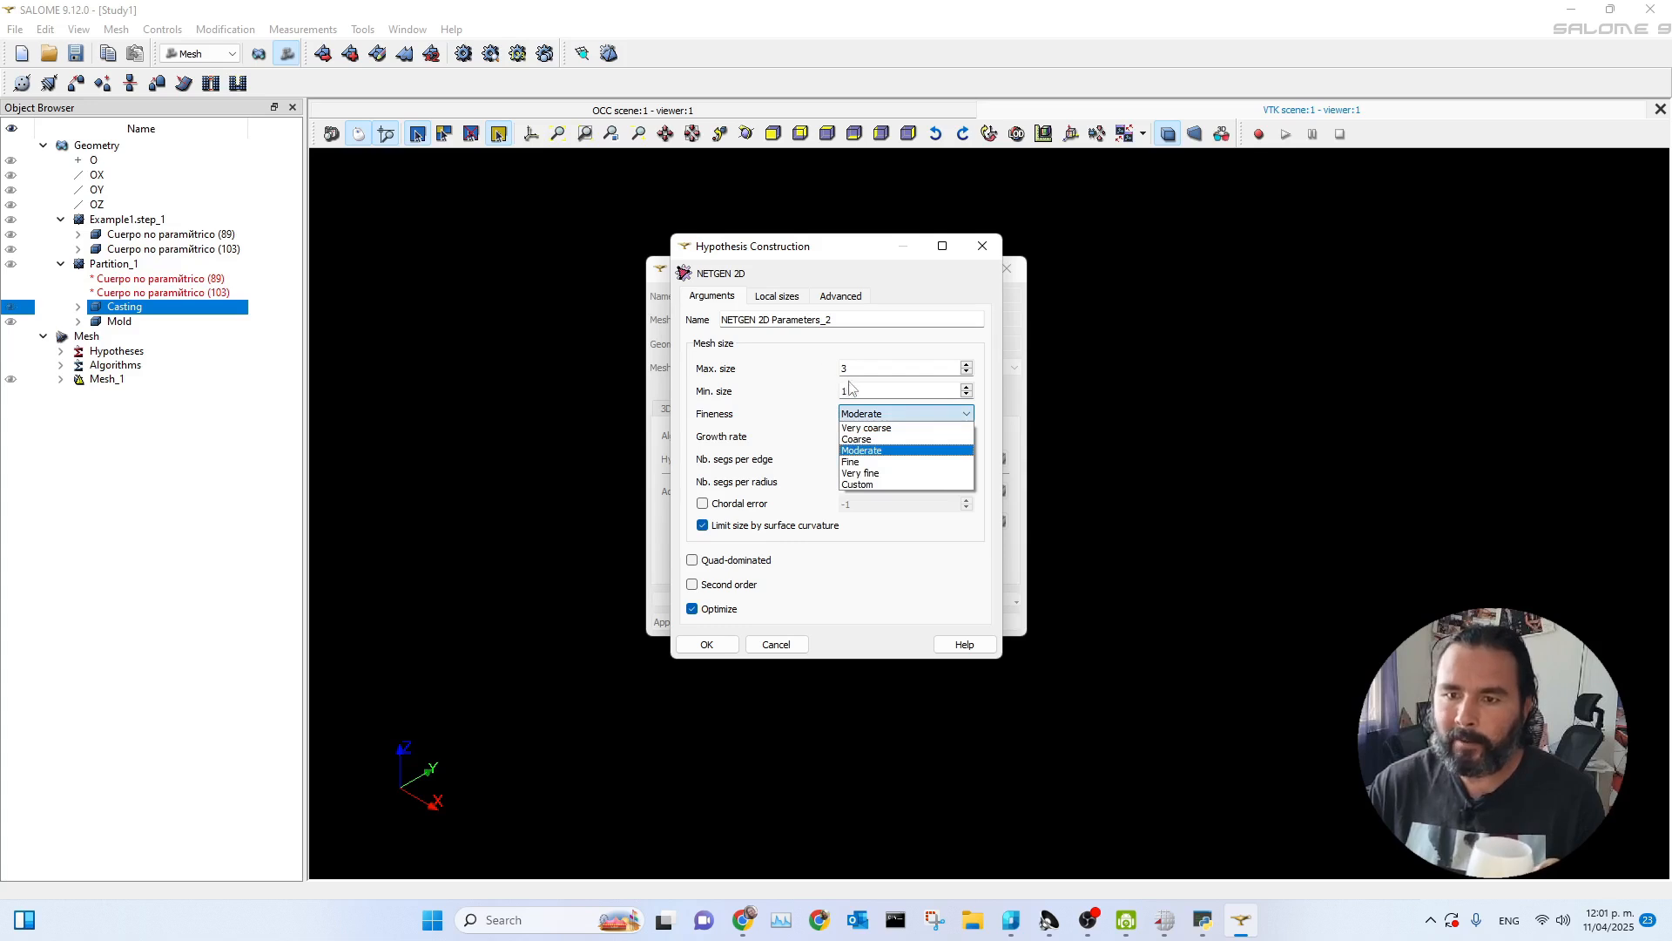
pyautogui.click(862, 439)
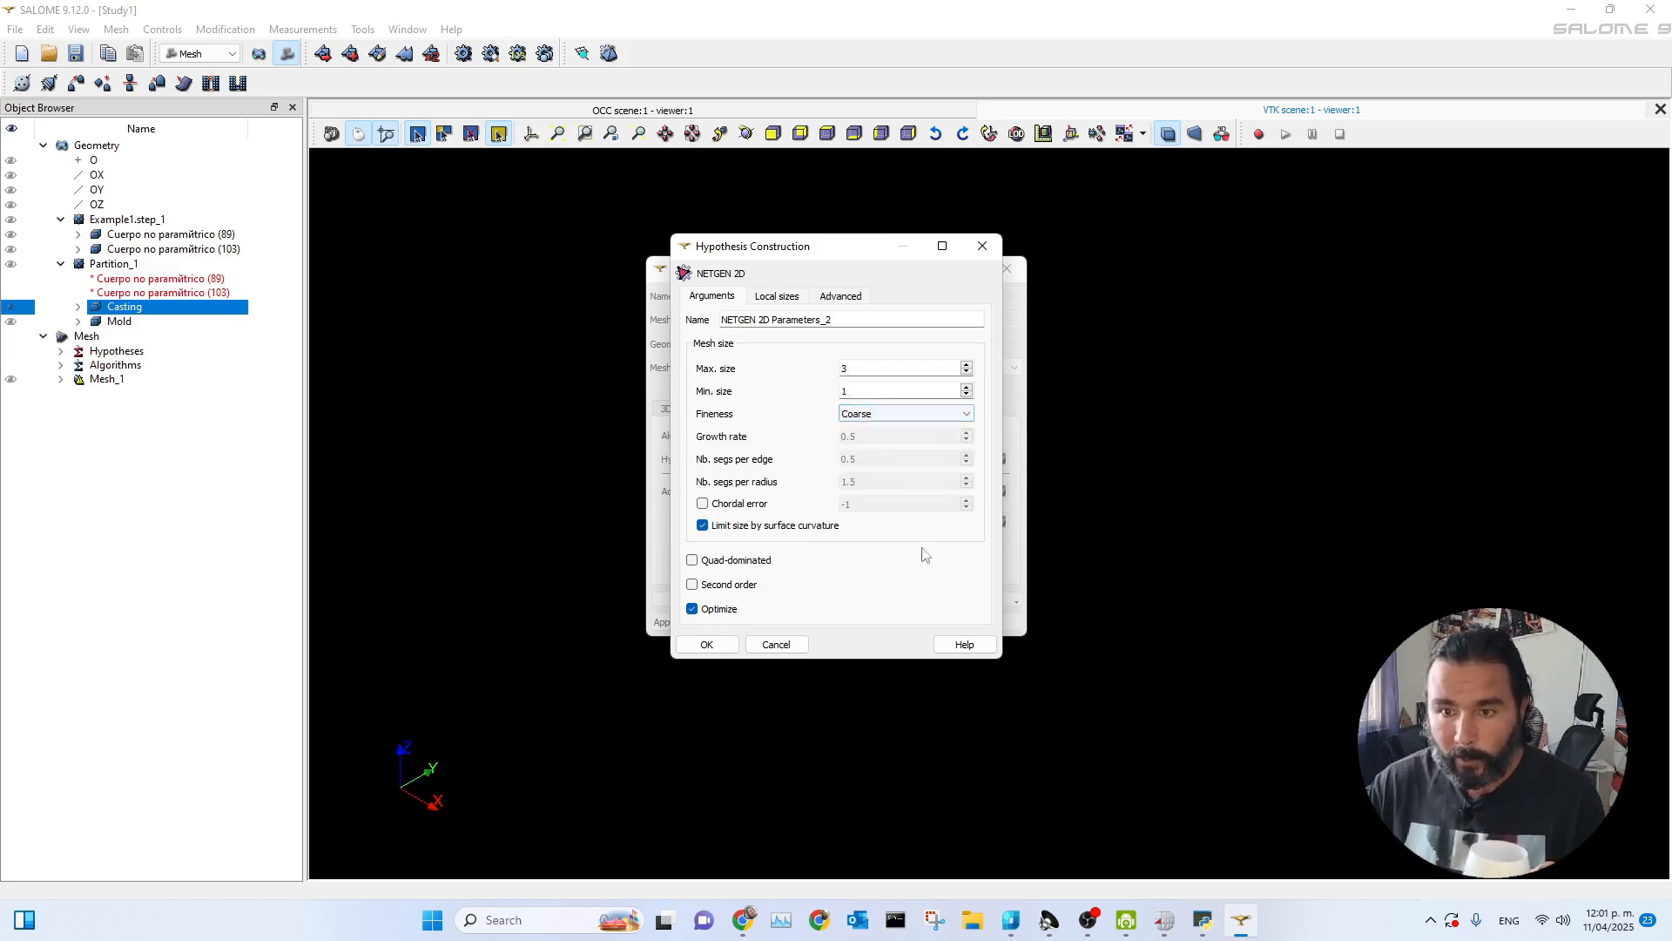
pyautogui.click(704, 645)
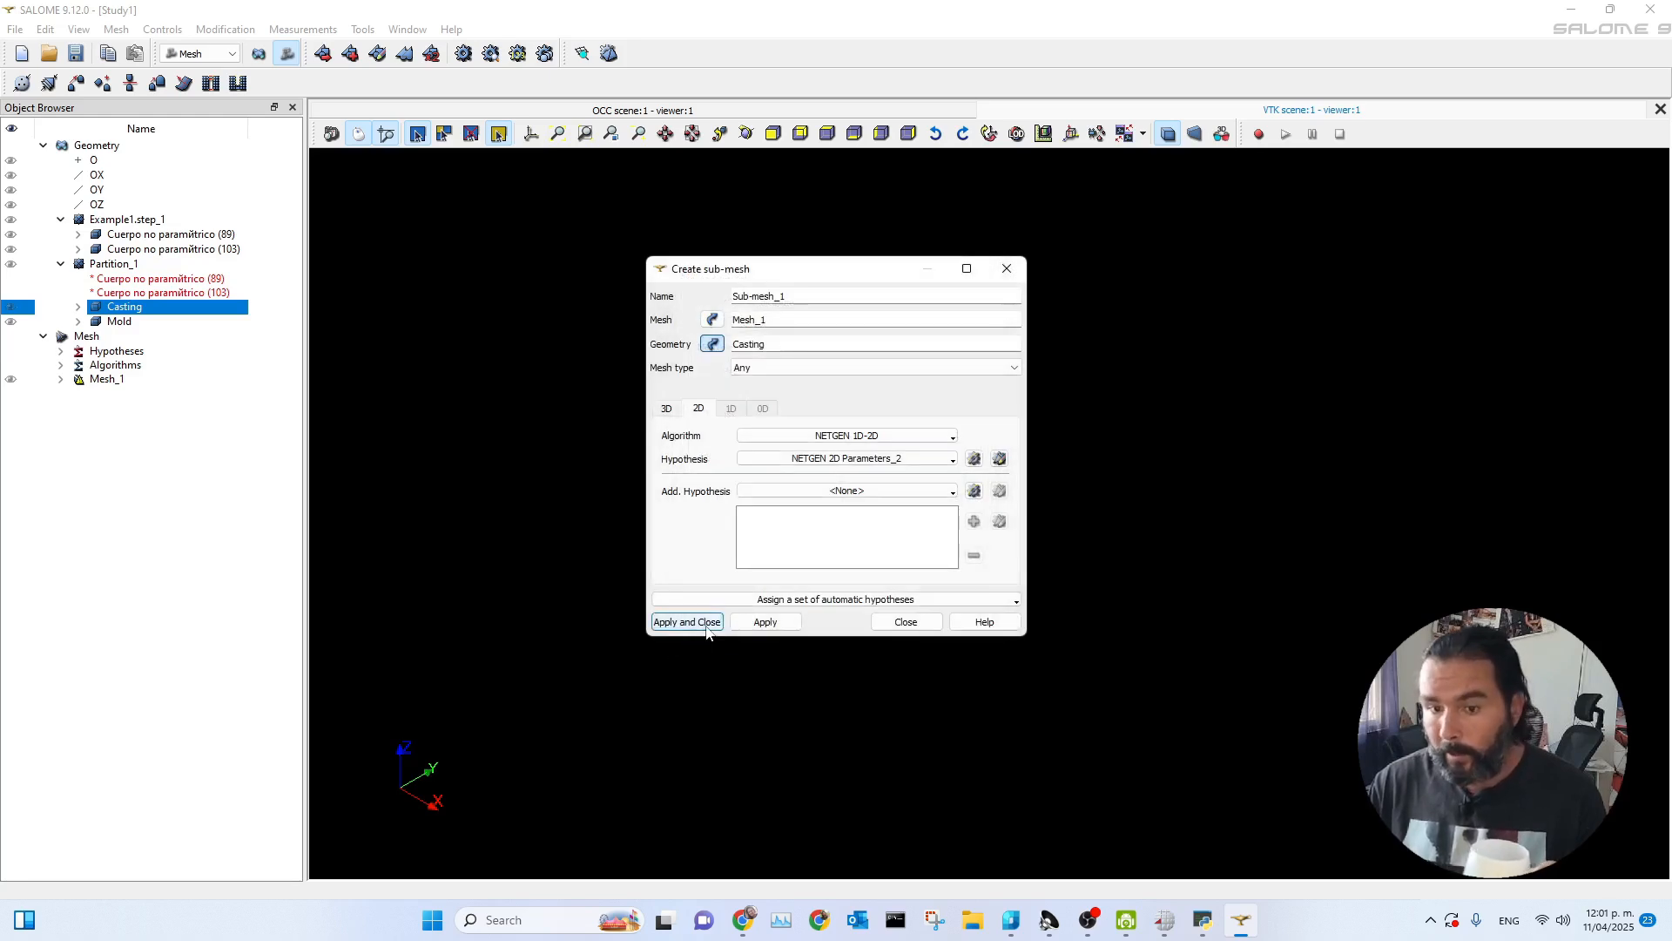
pyautogui.click(707, 624)
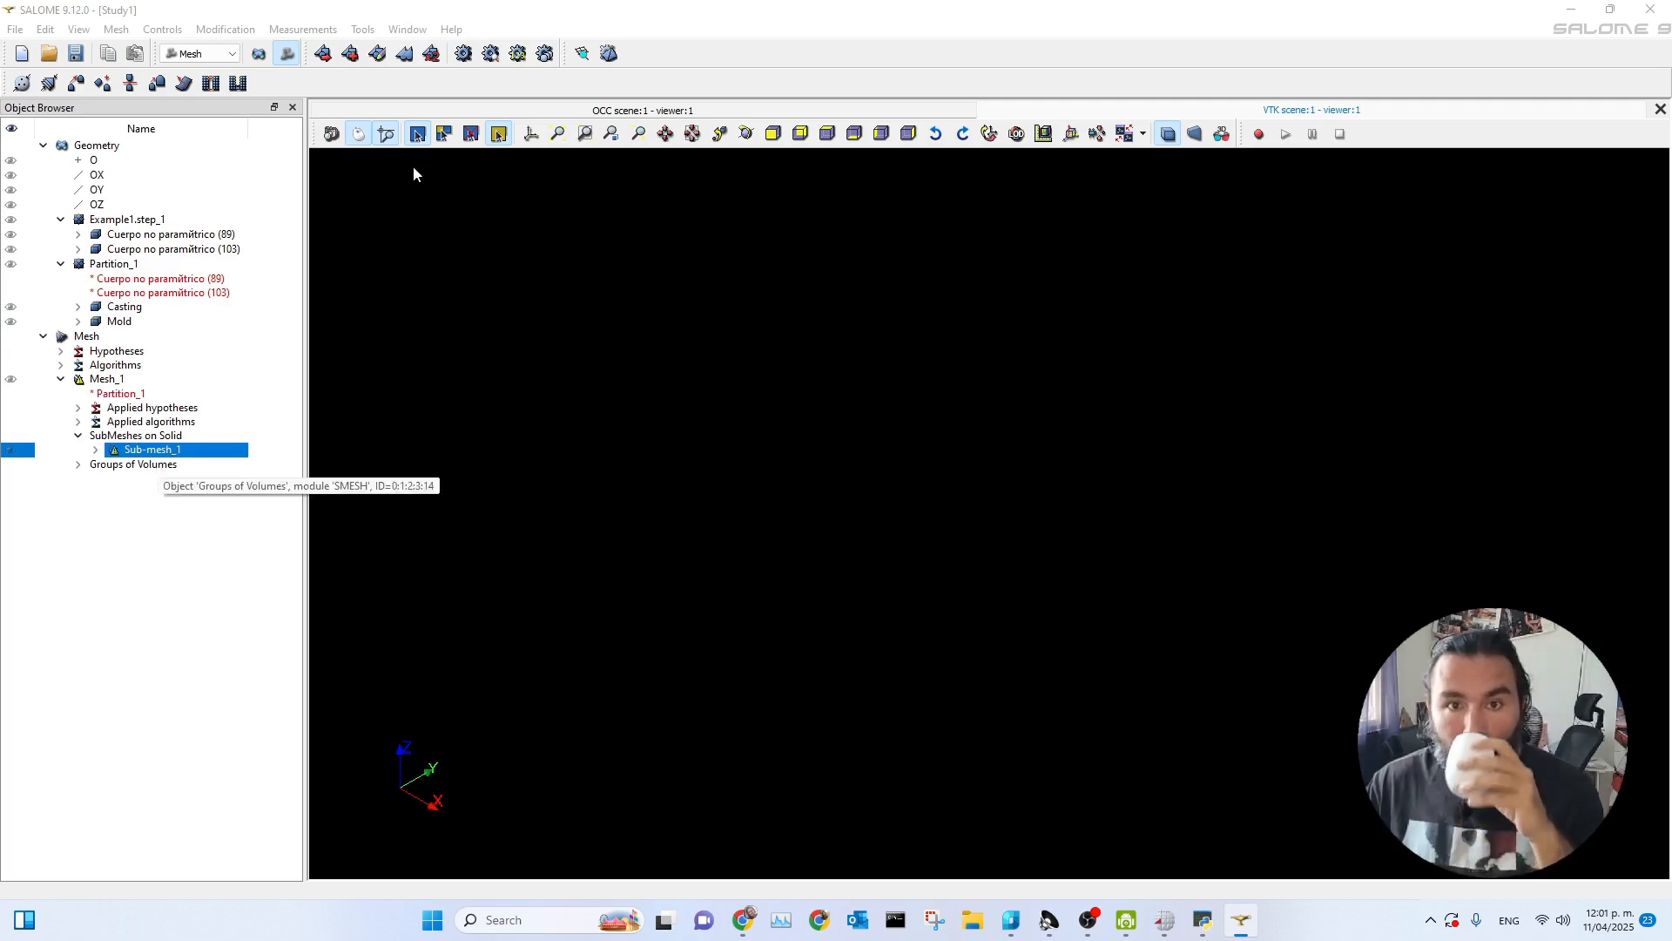
# - Compute Sub-mesh_1 of the Casting solid
pyautogui.rightClick(155, 456)
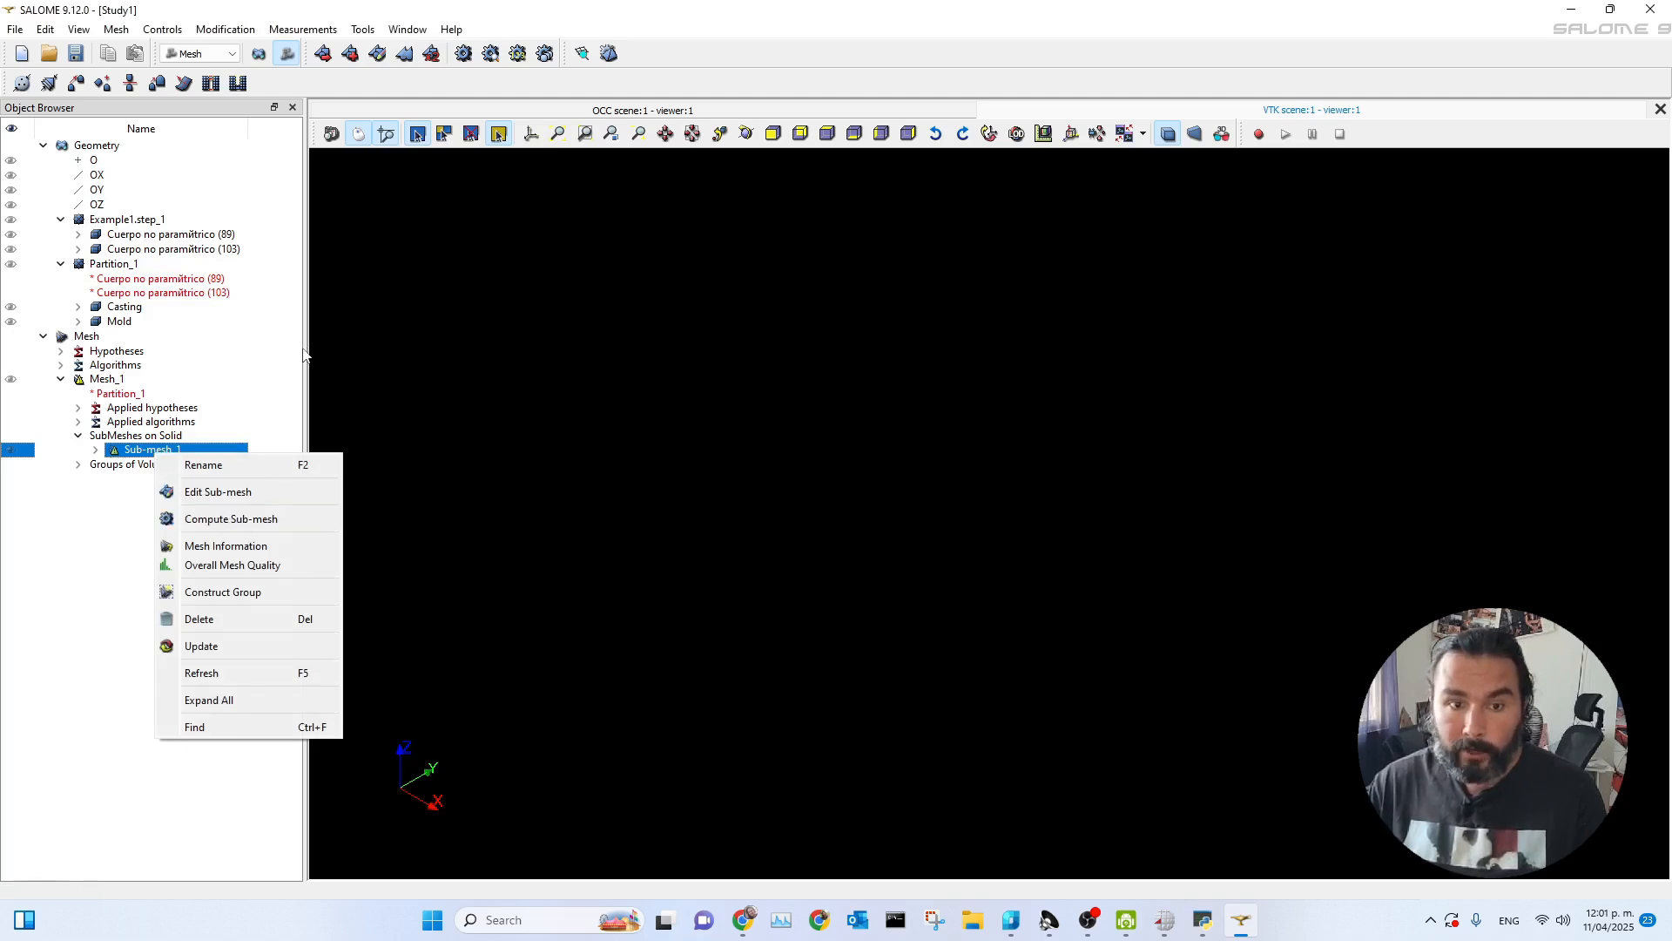
pyautogui.click(864, 71)
pyautogui.click(463, 55)
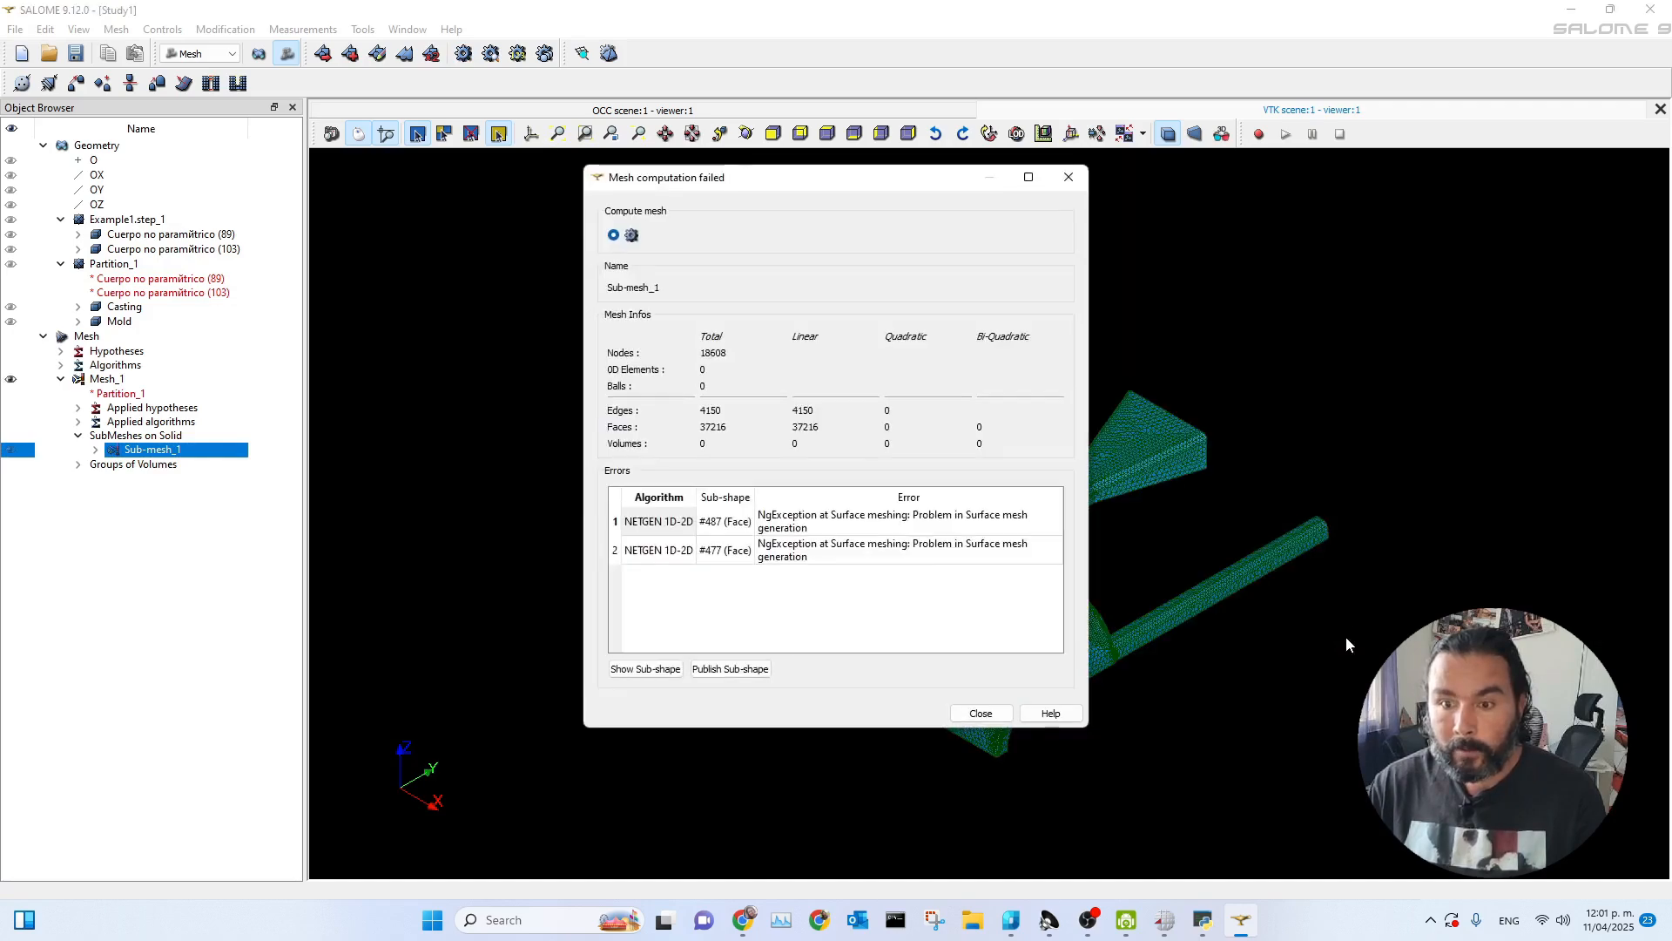
# - Examine the Sub-mesh_1 computation errors and show the failing faces #487 and #477 on the casting
pyautogui.moveTo(883, 180); pyautogui.dragTo(413, 179)
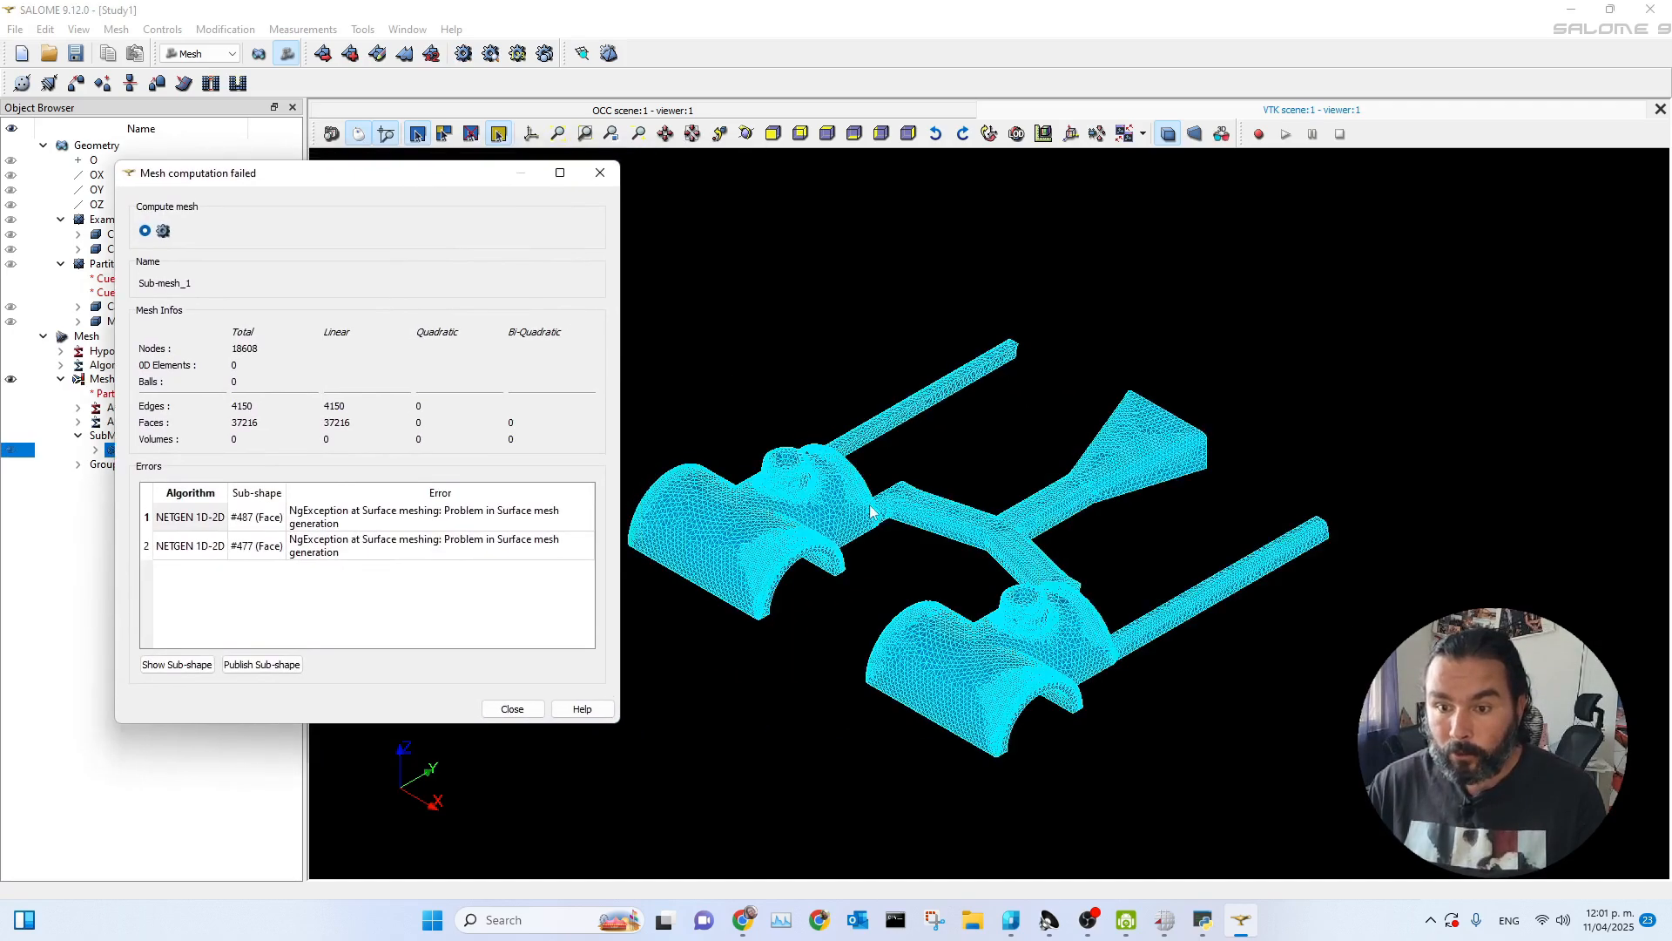
pyautogui.scroll(6, 869, 504)
pyautogui.scroll(1, 843, 535)
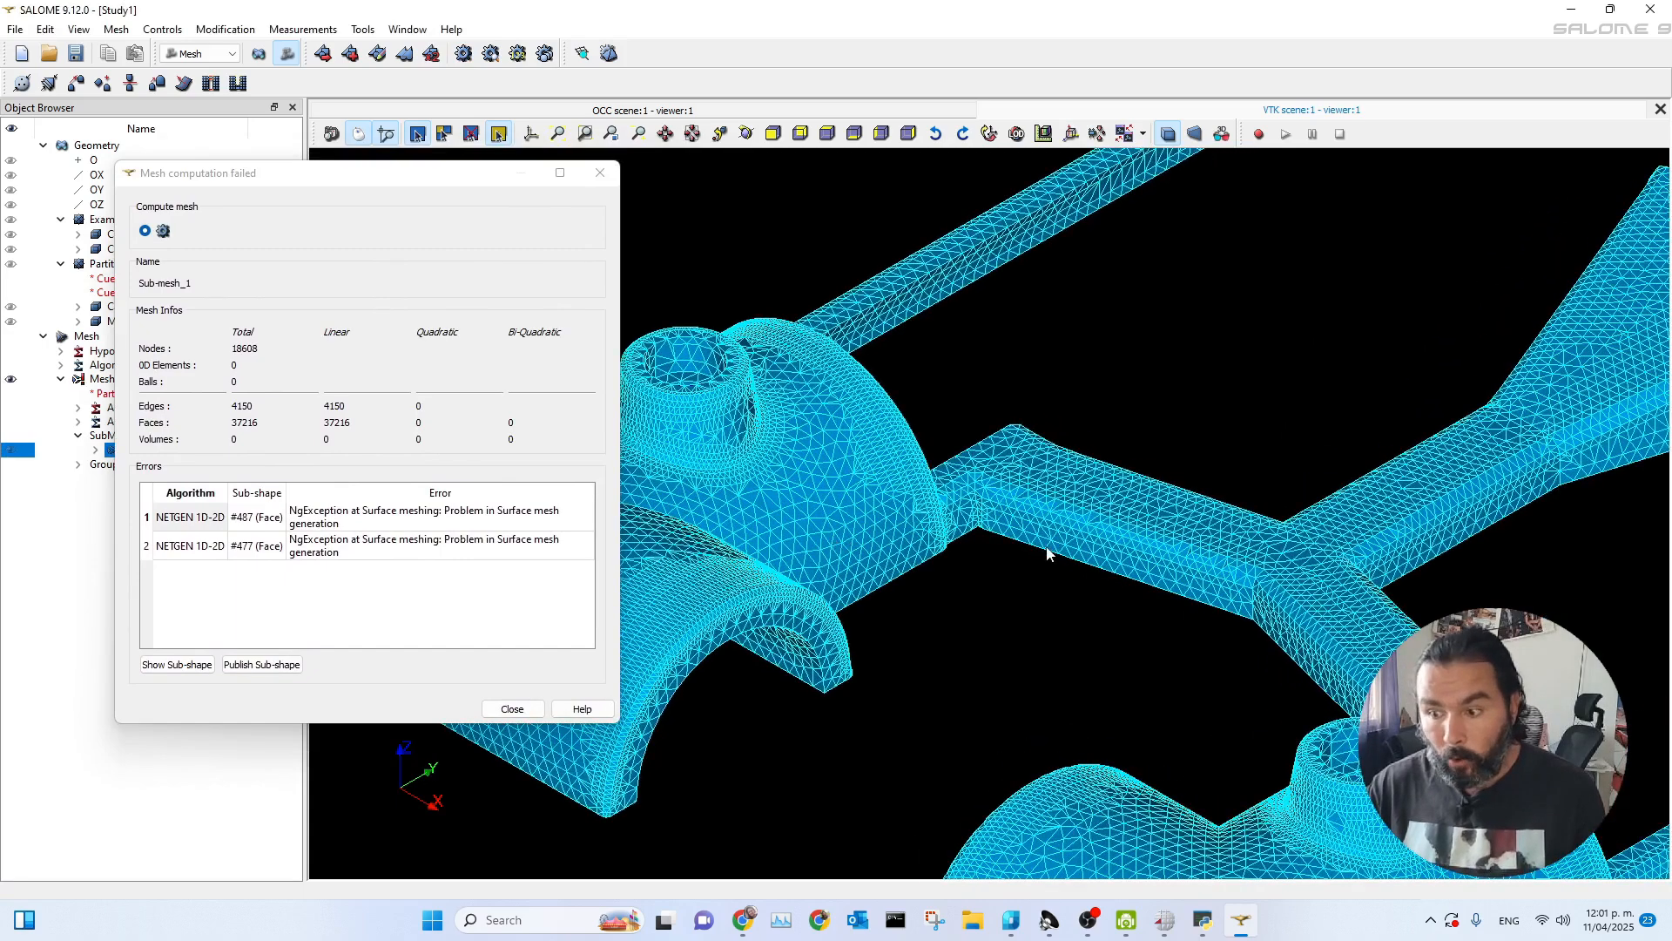
pyautogui.click(367, 525)
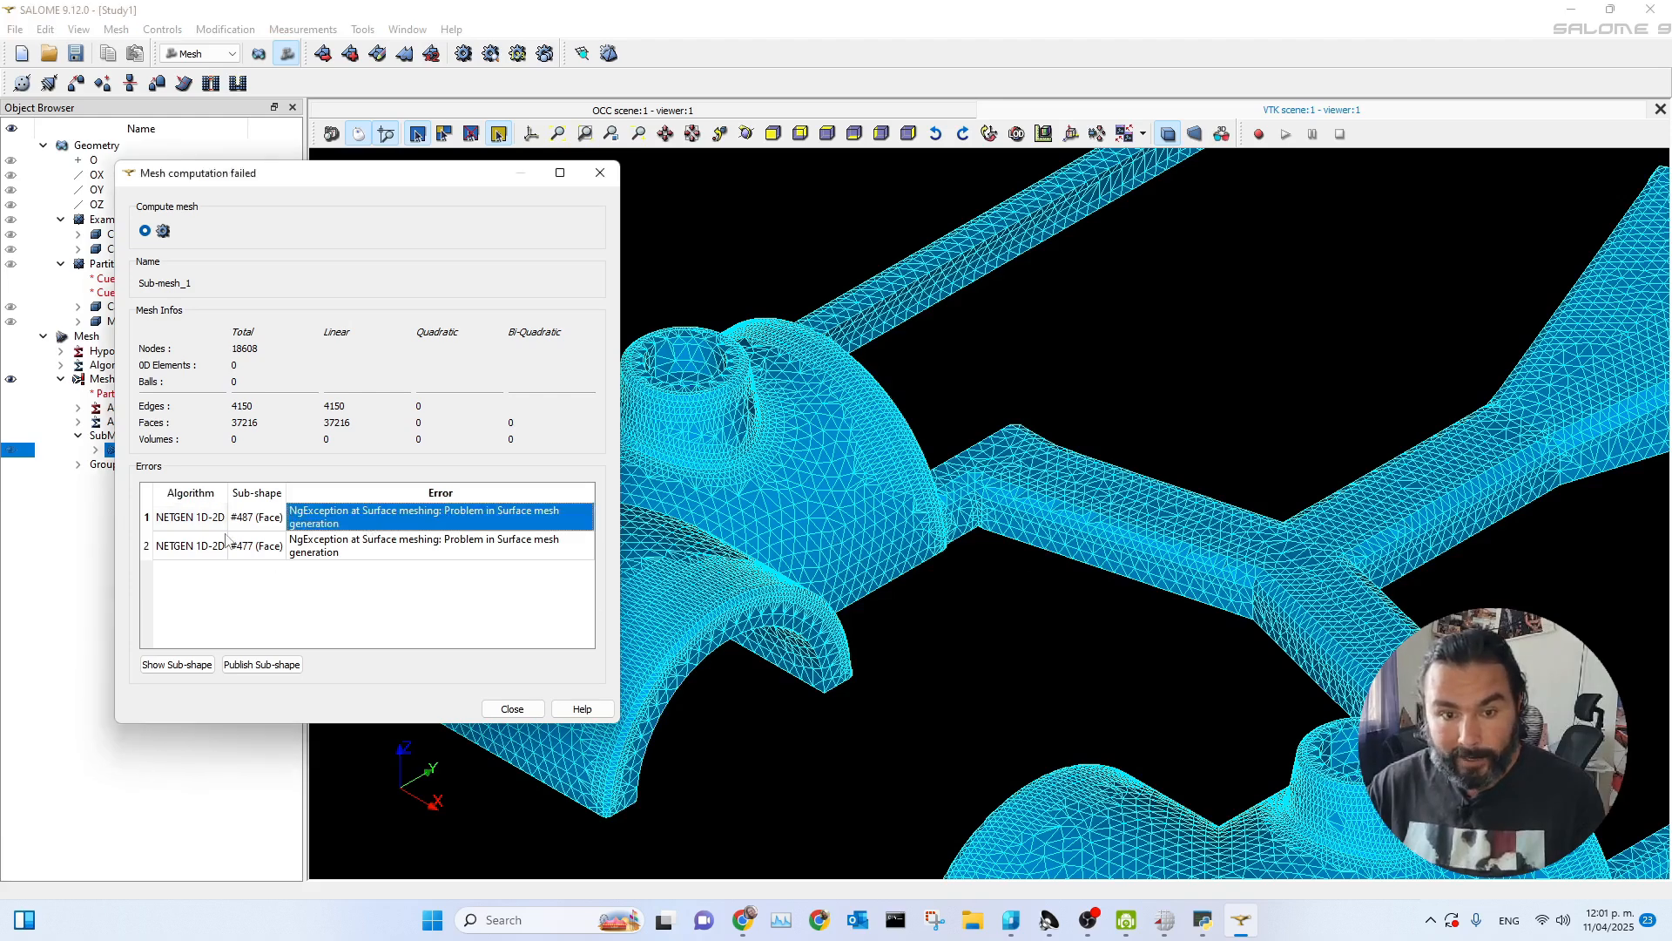
pyautogui.click(201, 525)
pyautogui.click(266, 518)
pyautogui.click(339, 514)
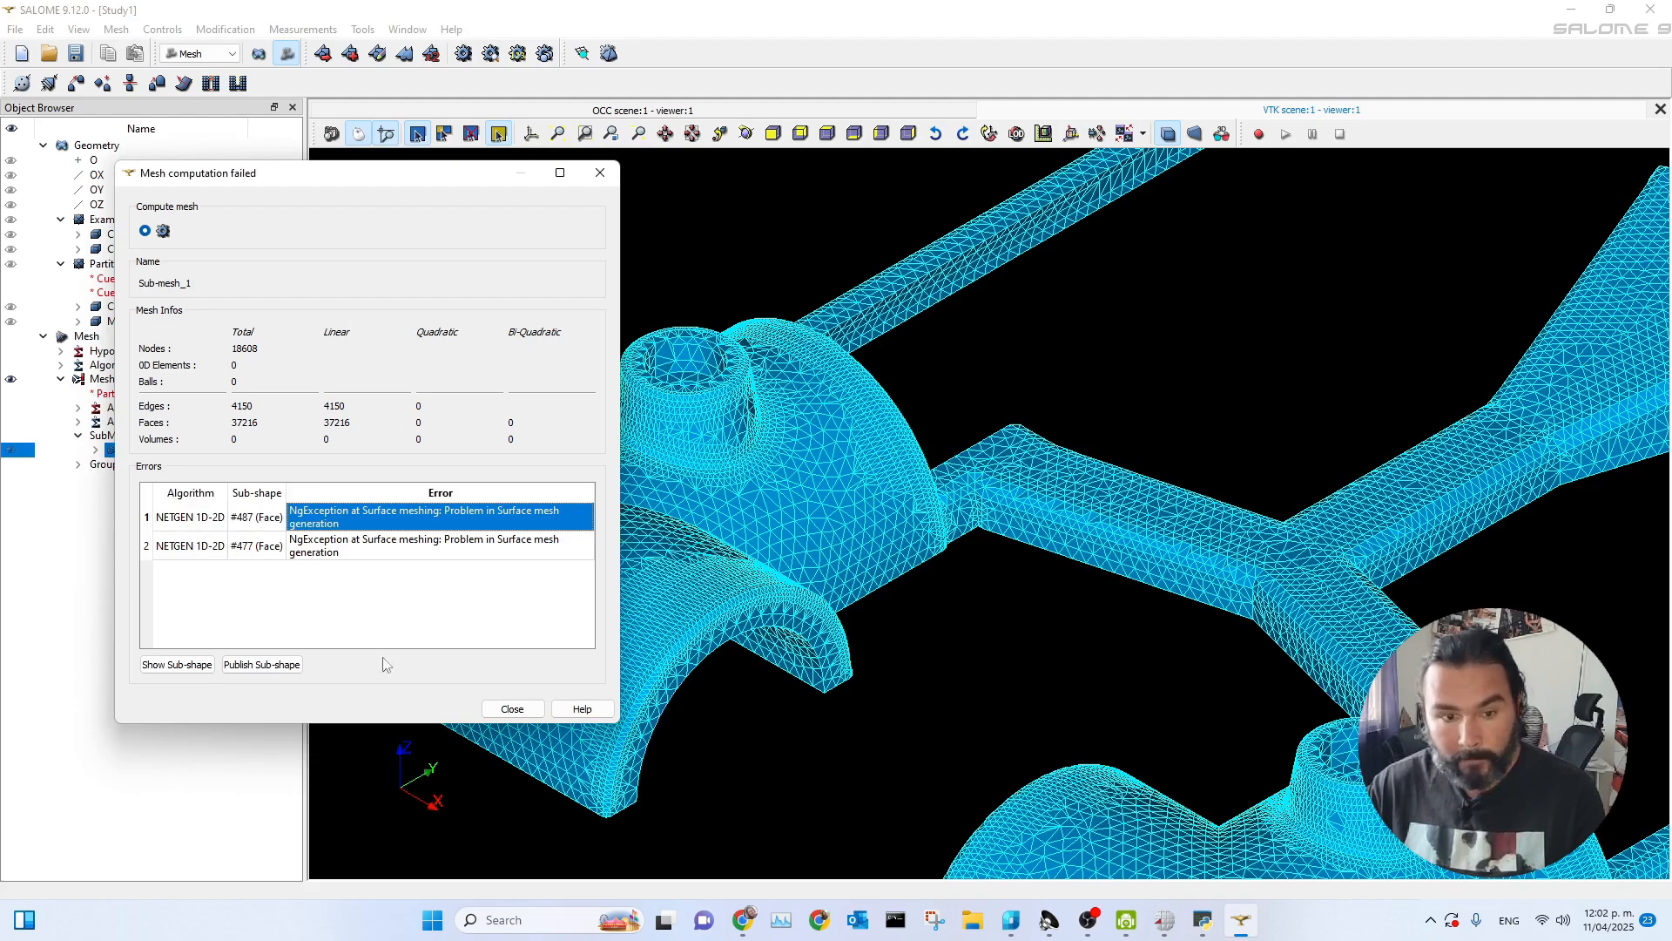
pyautogui.click(176, 665)
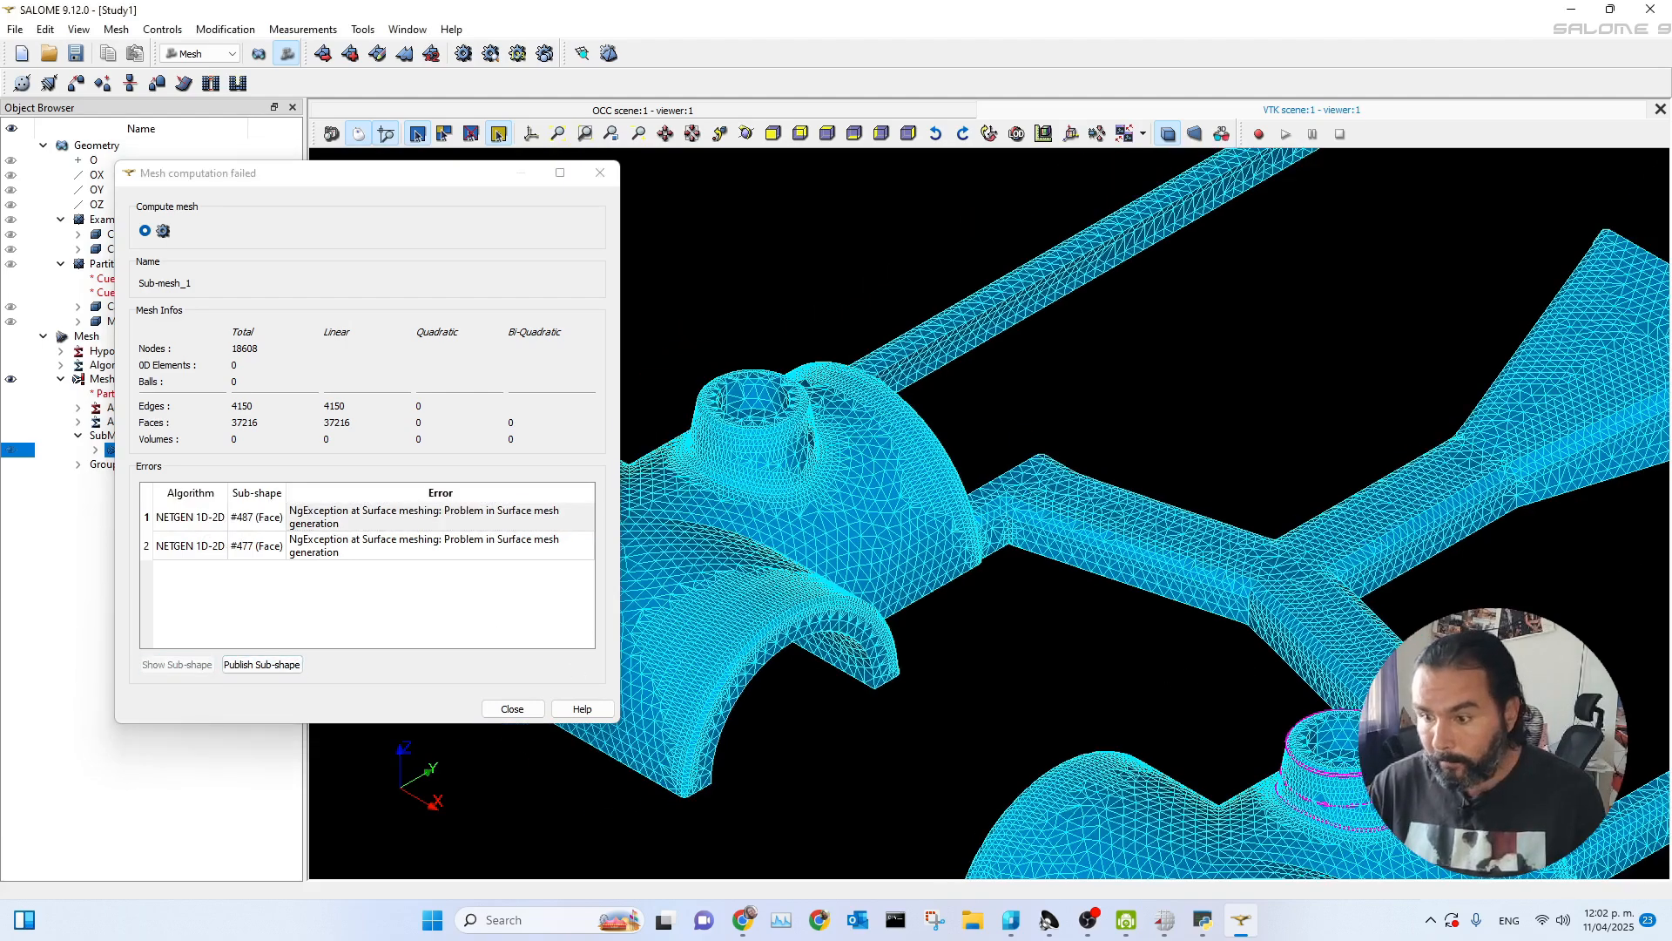
pyautogui.click(352, 552)
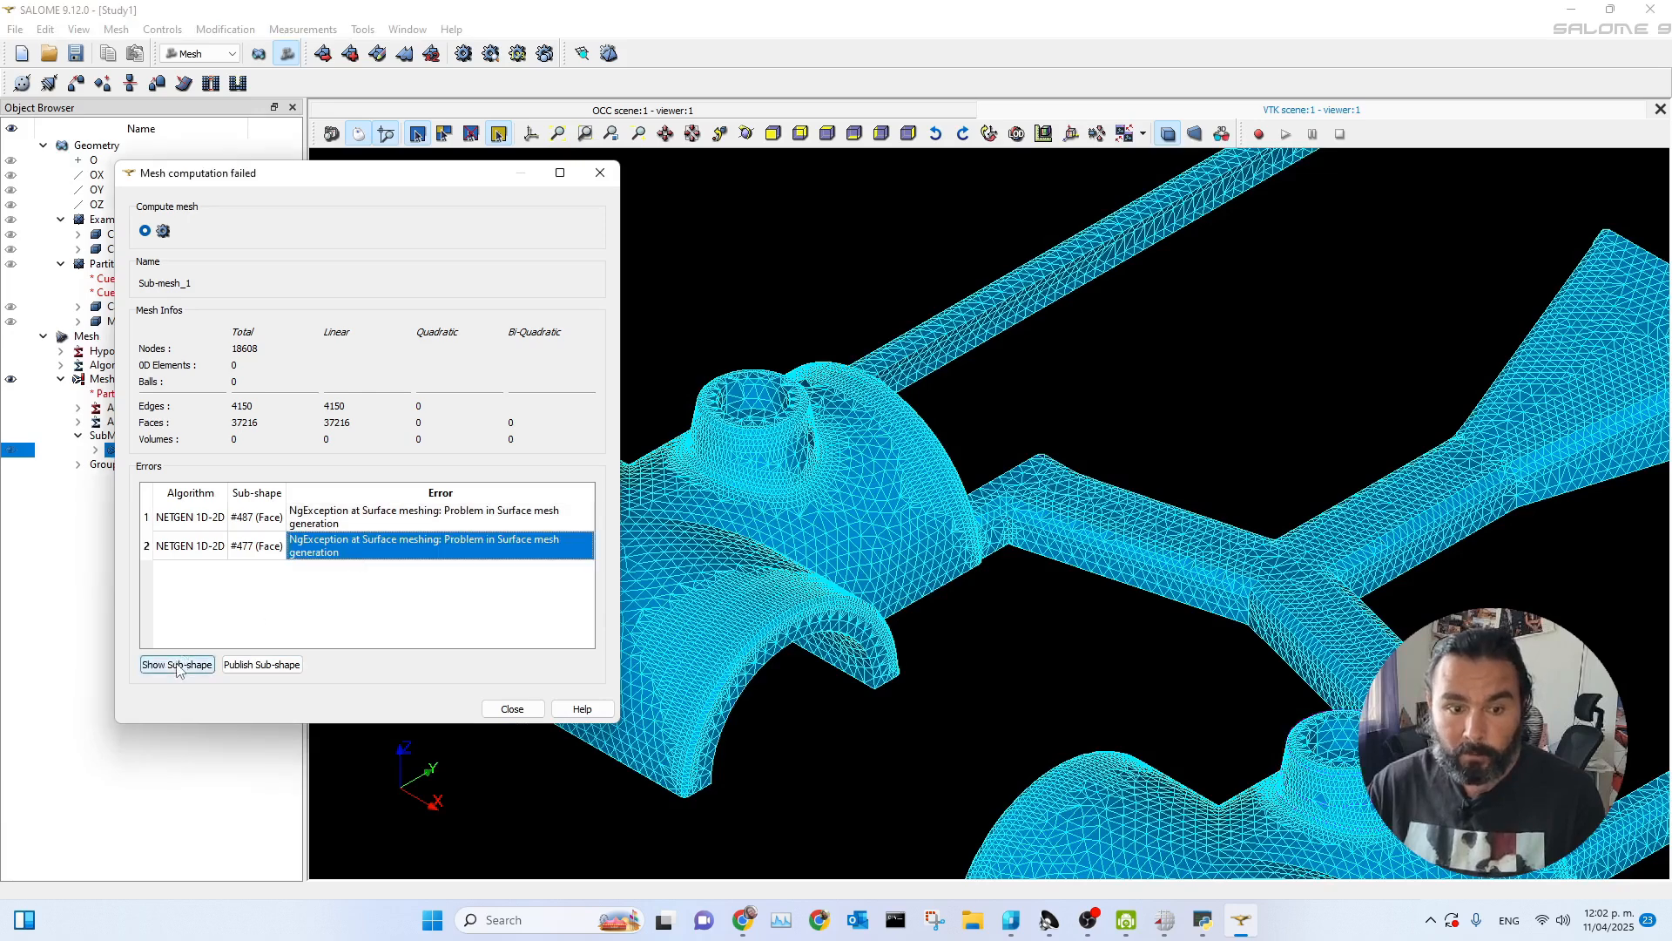
pyautogui.click(179, 665)
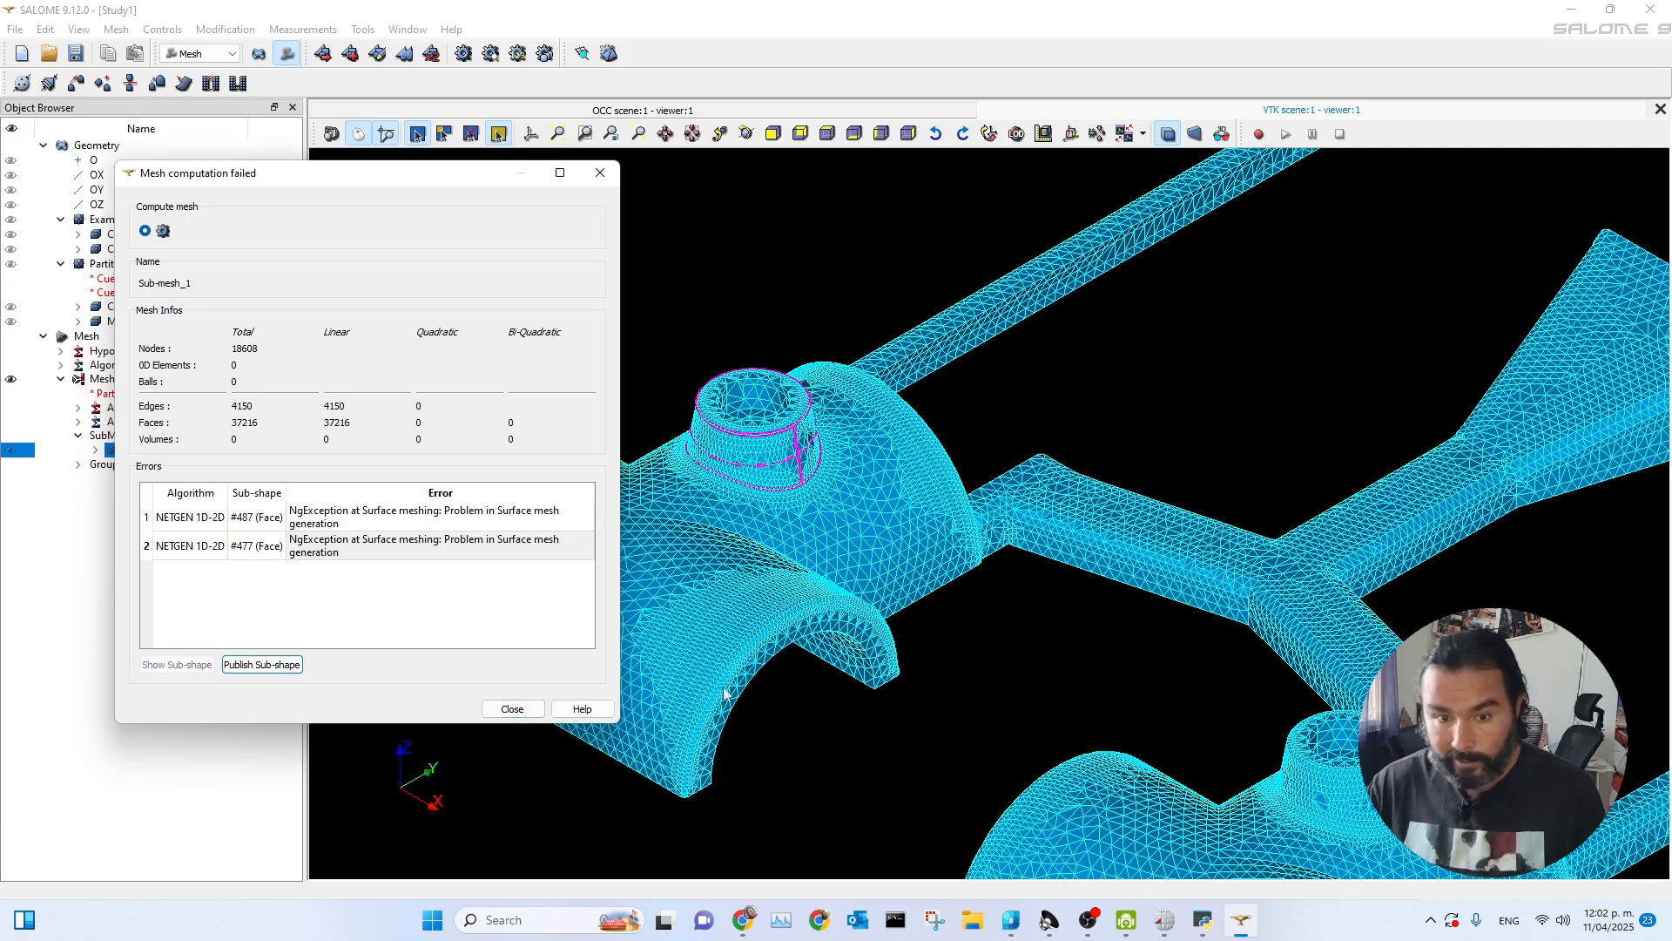
pyautogui.click(512, 709)
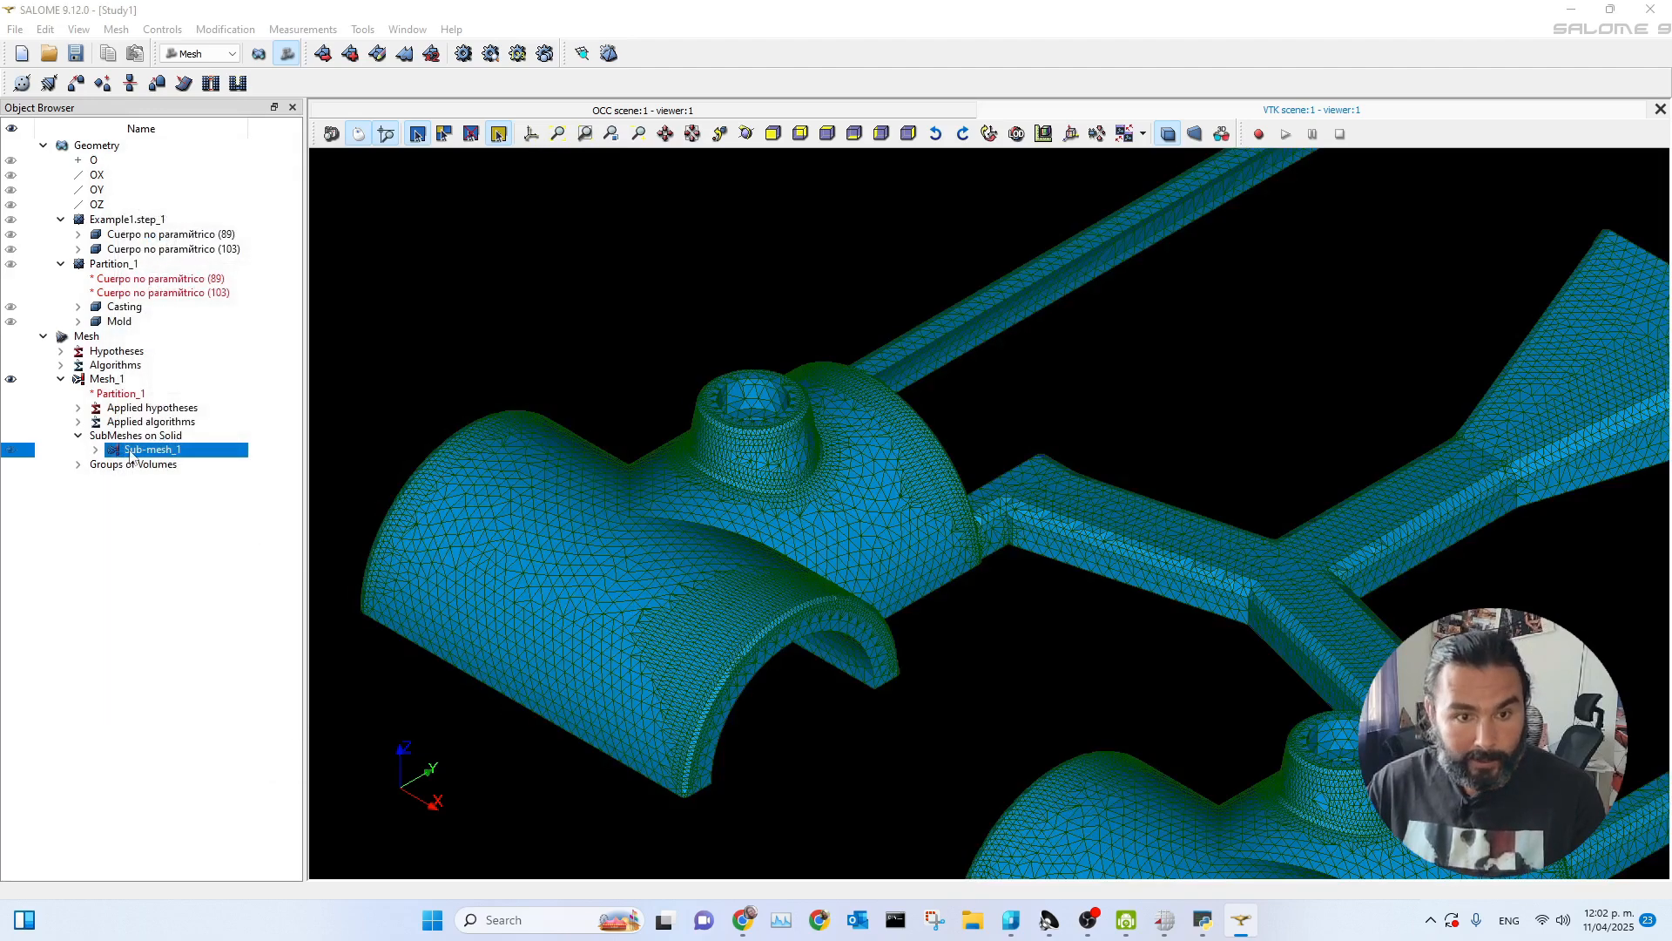
# - Delete Sub-mesh_1 and start a replacement sub-mesh of Mesh_1 with Gmsh 2D as the 2D algorithm
pyautogui.press('Delete')
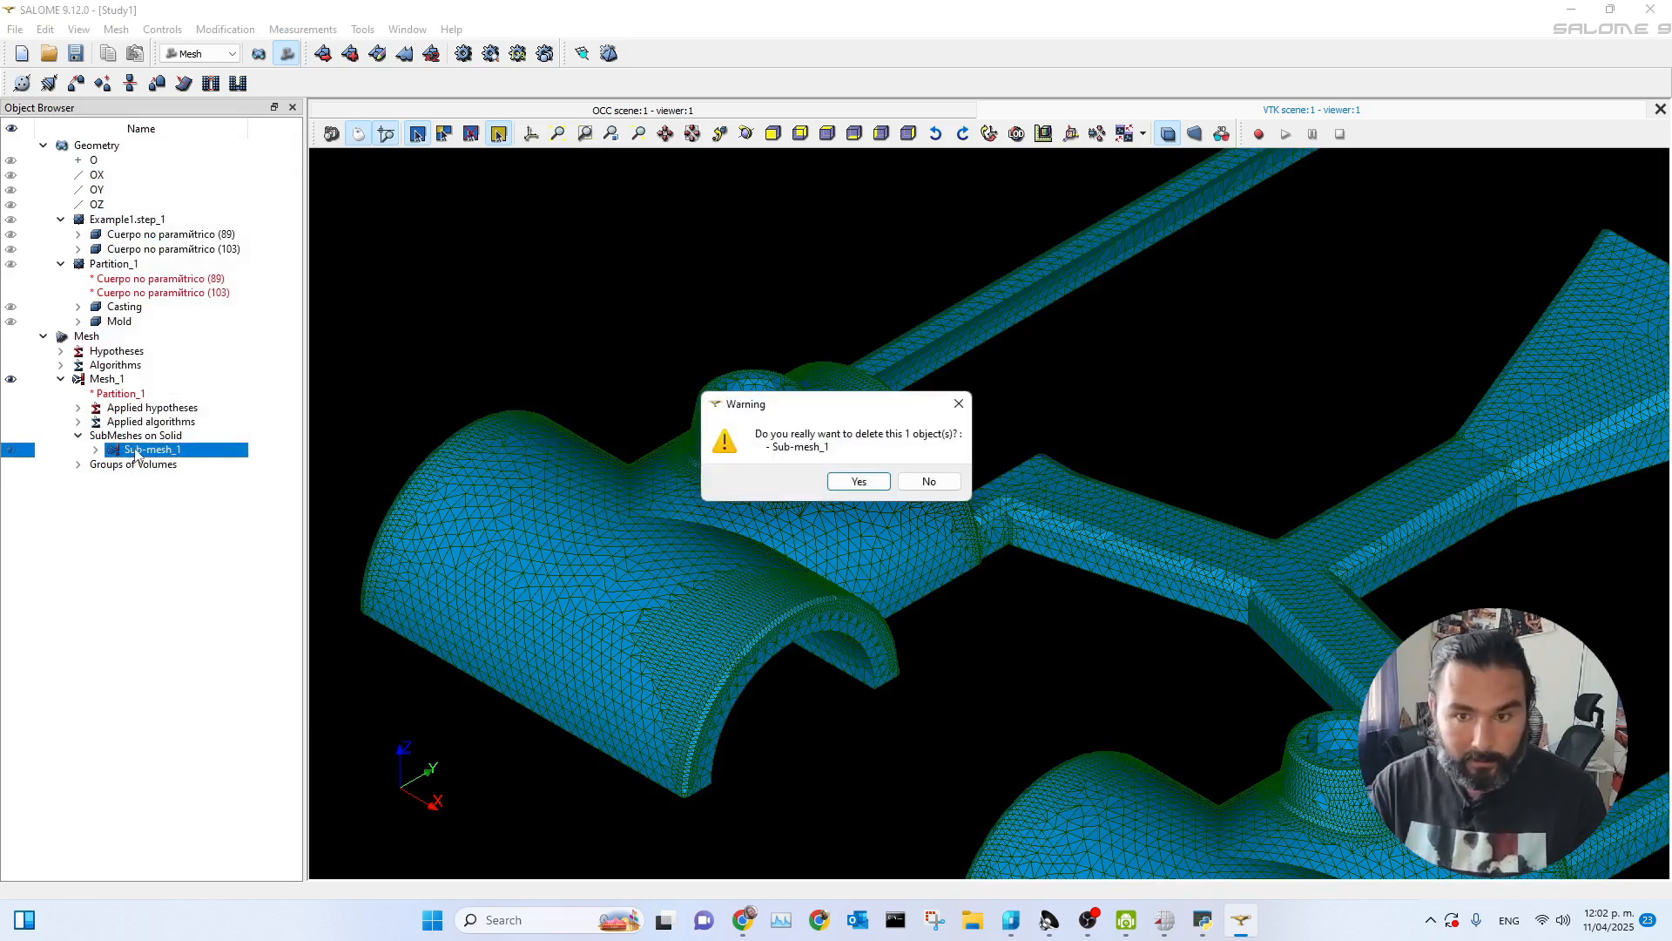
pyautogui.click(858, 481)
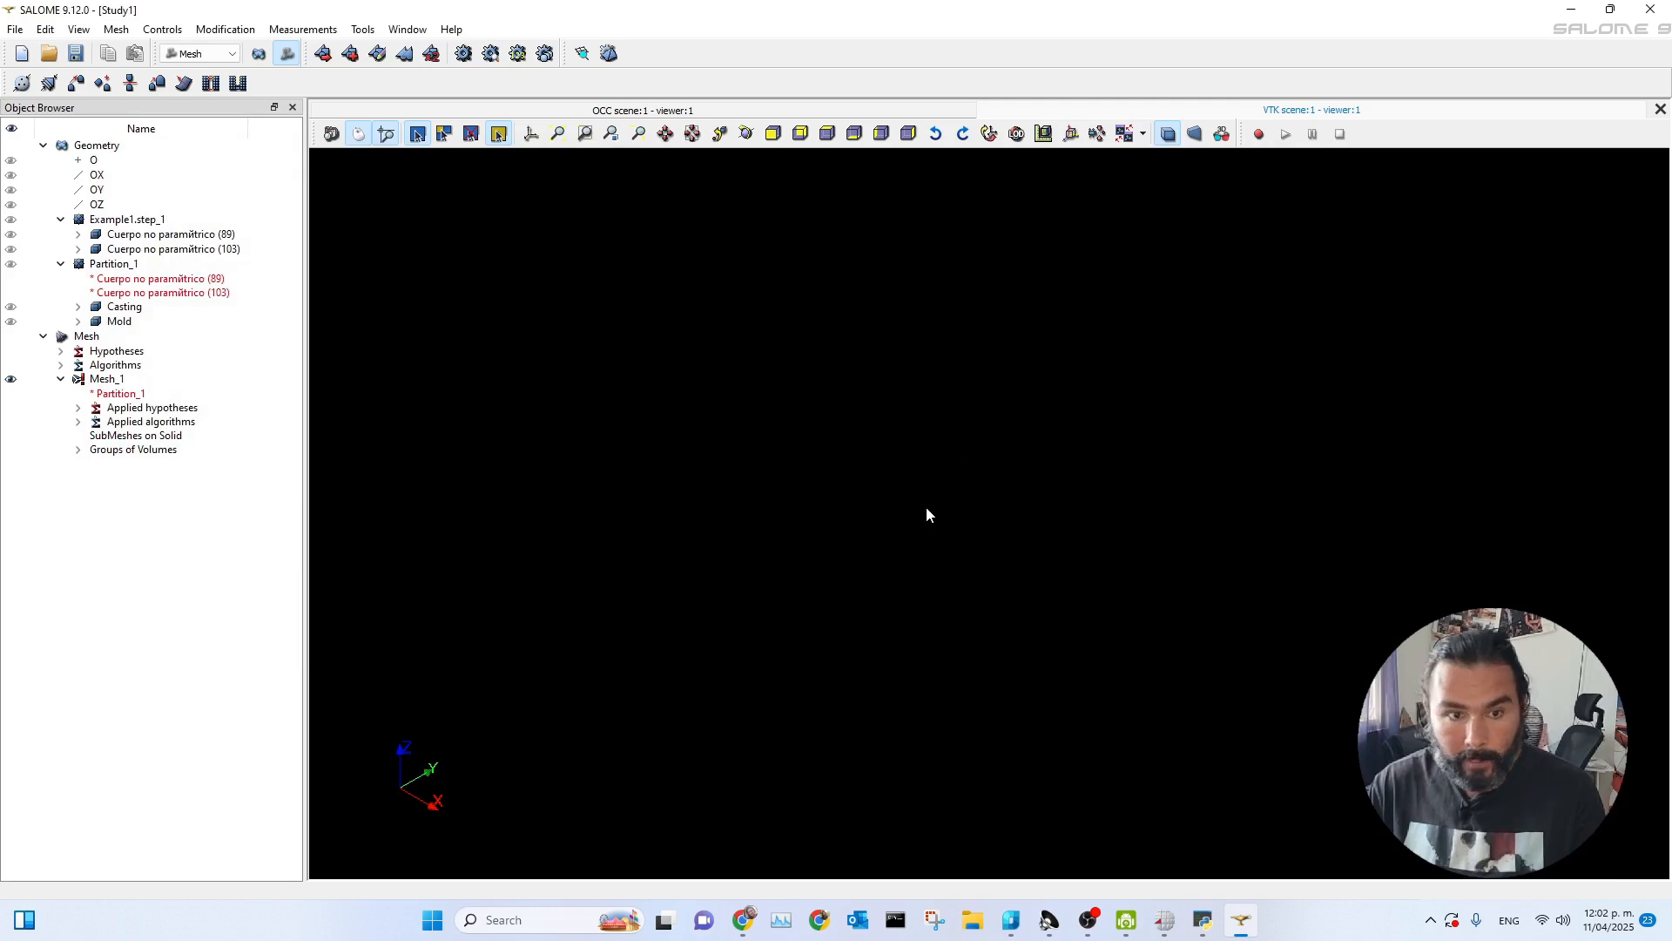
pyautogui.click(118, 381)
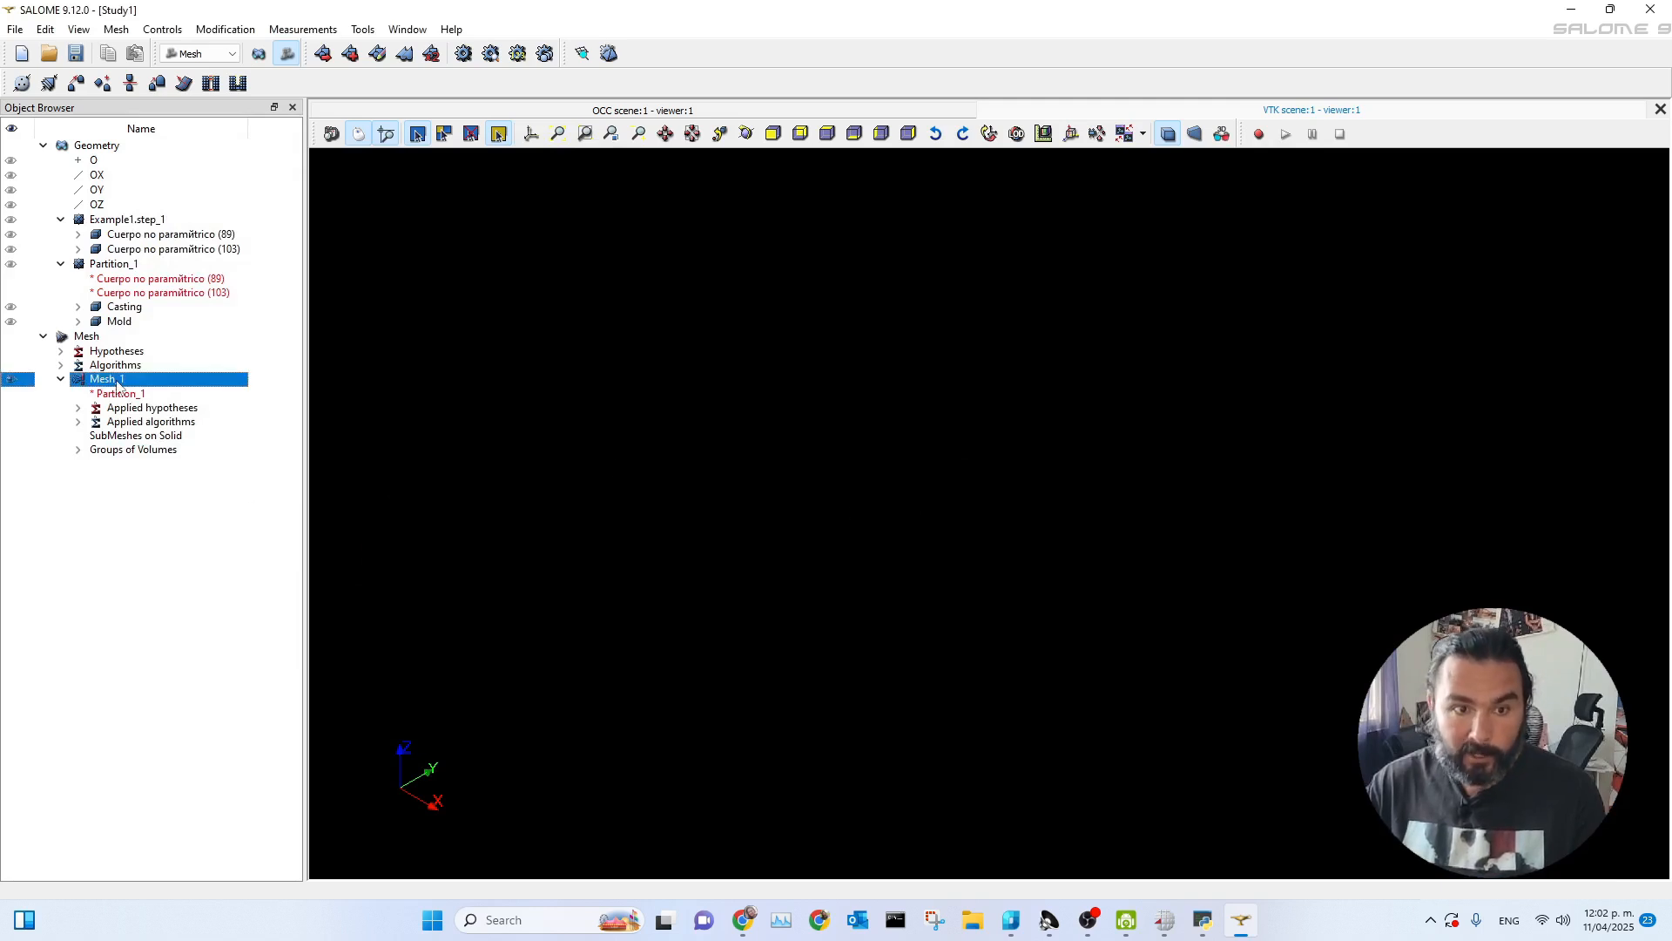
pyautogui.rightClick(110, 384)
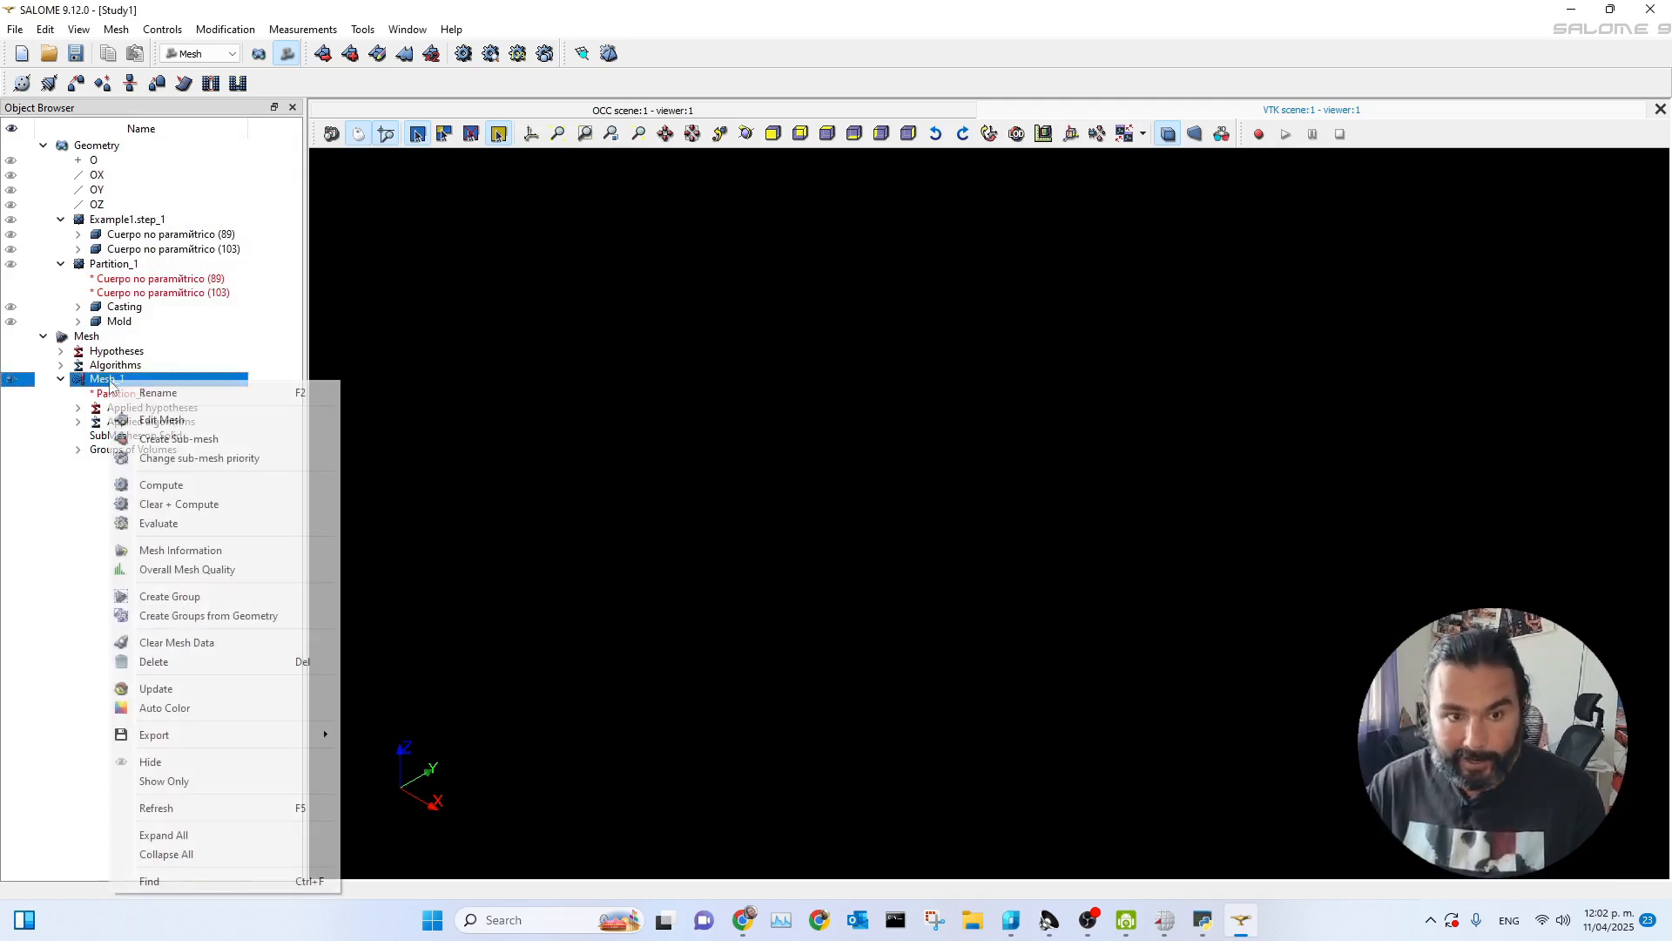
pyautogui.click(177, 440)
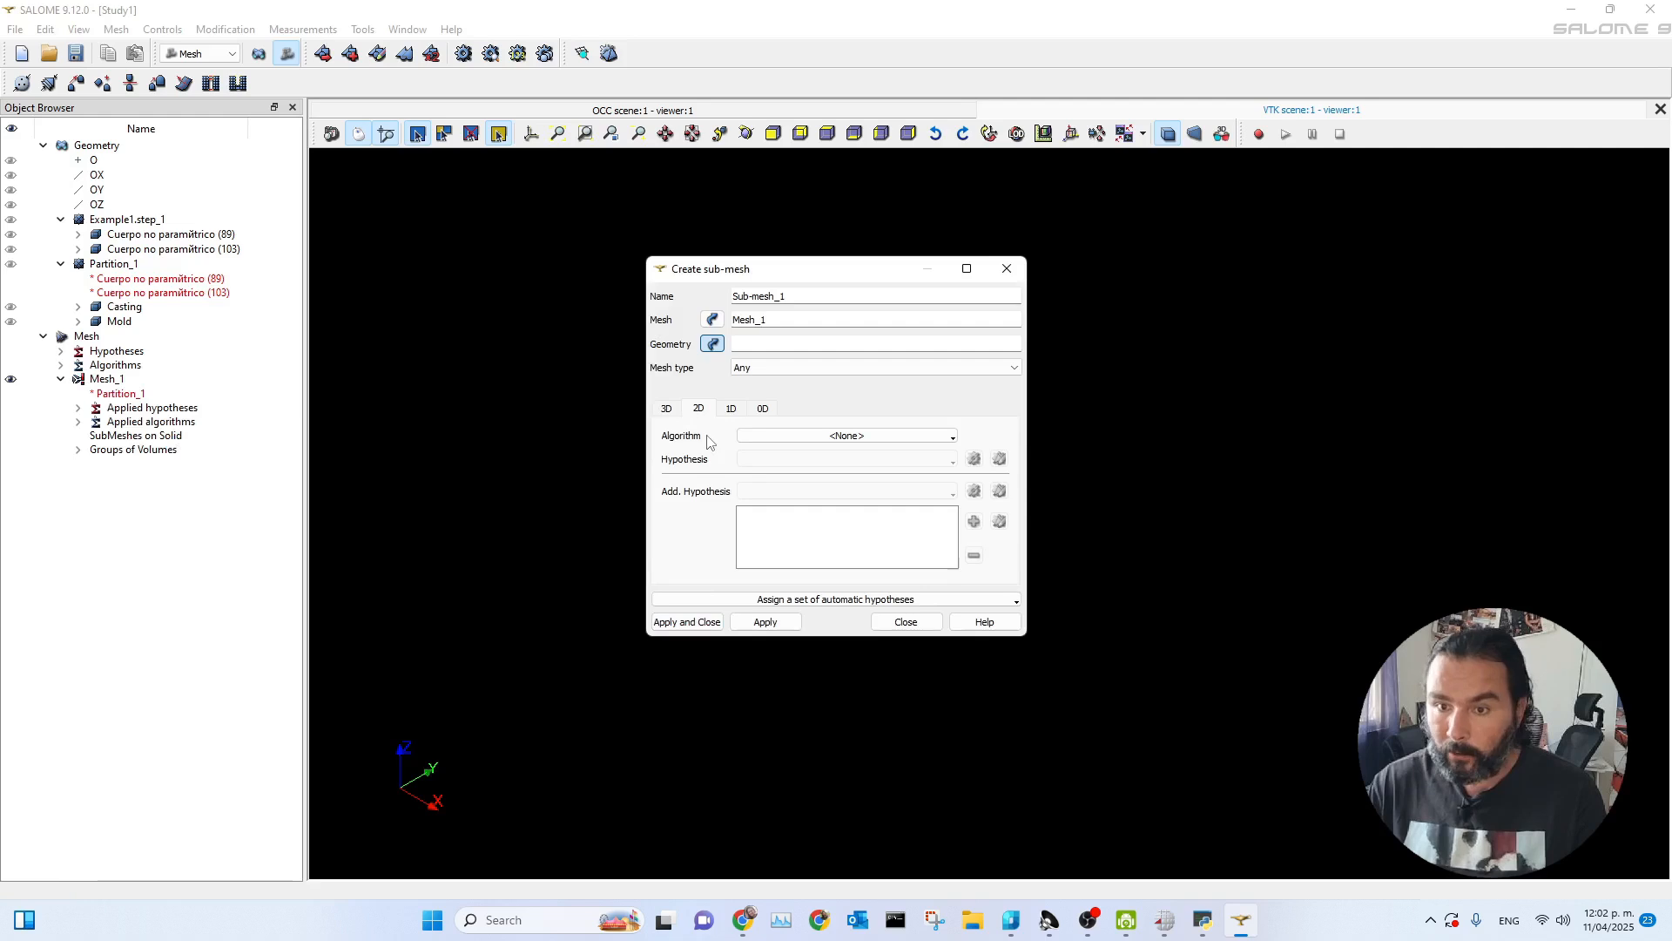
pyautogui.click(865, 435)
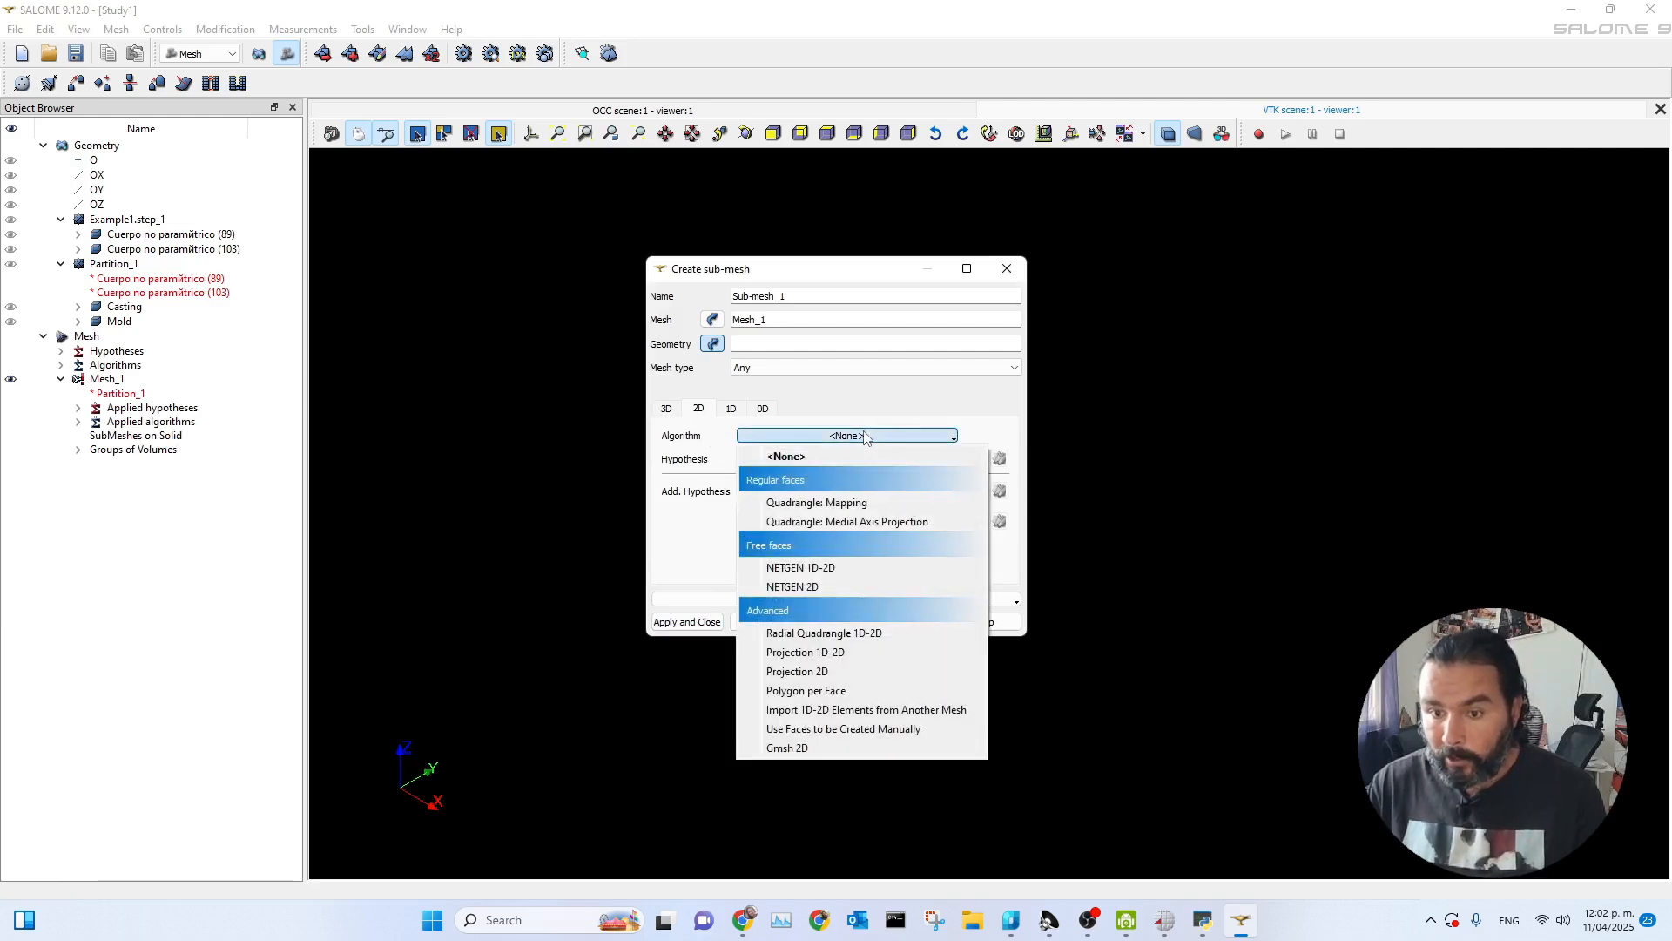
pyautogui.click(786, 748)
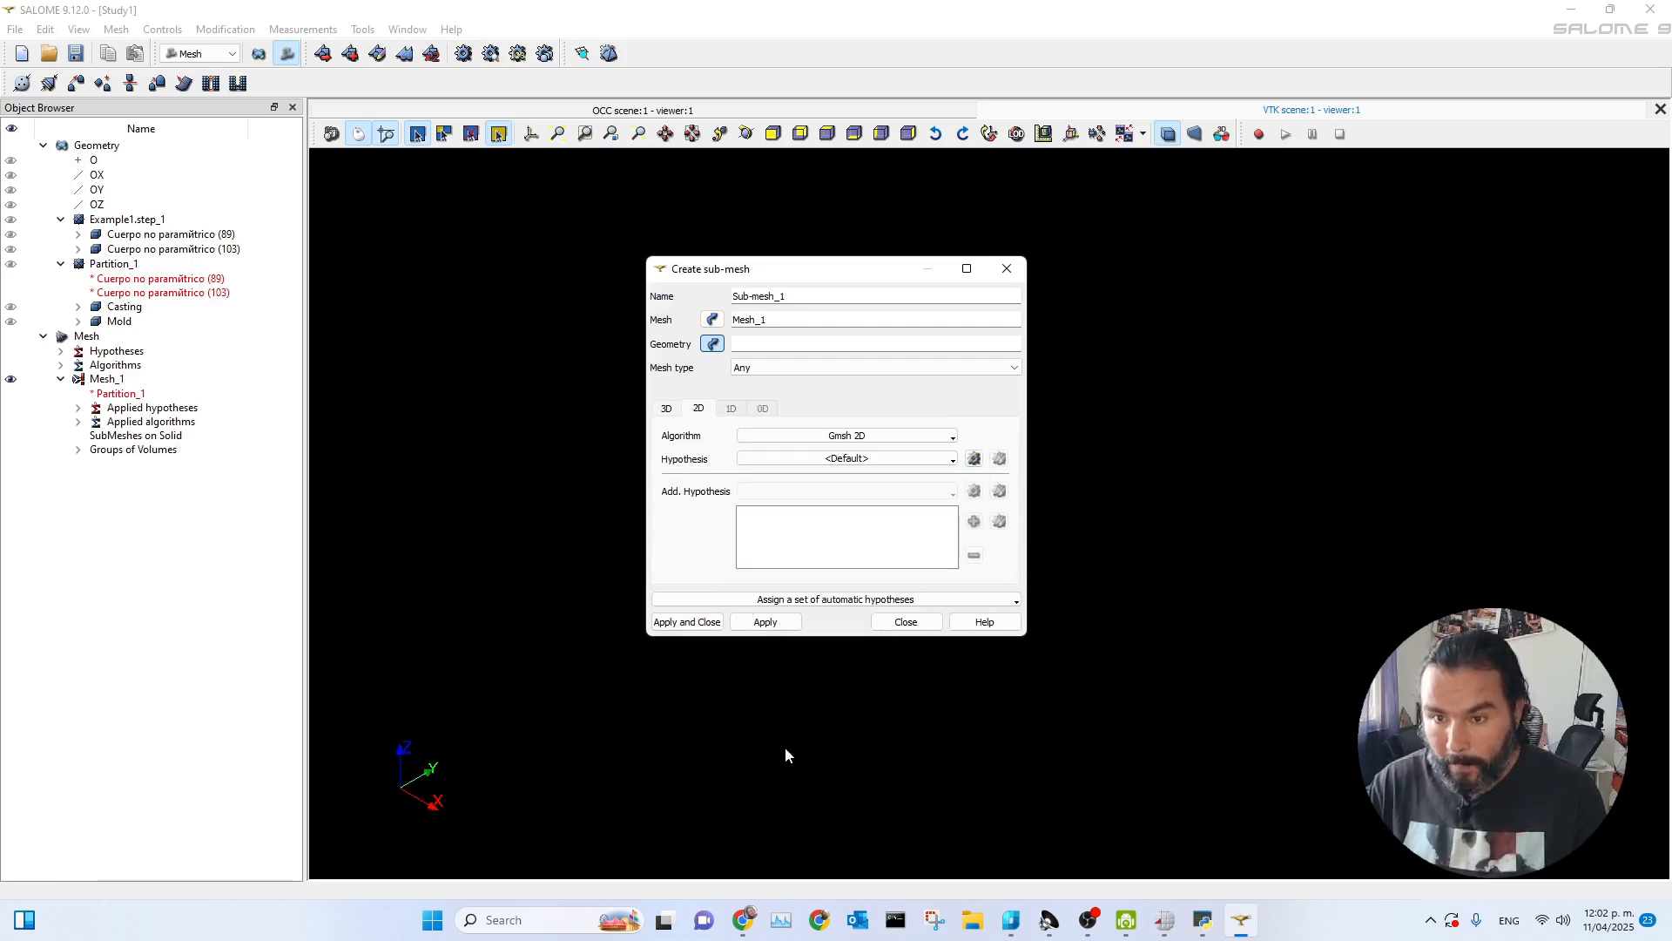
# - Add a Gmsh Parameters hypothesis to the sub-mesh with a minimum size of 1 and a maximum size of 3
pyautogui.click(974, 458)
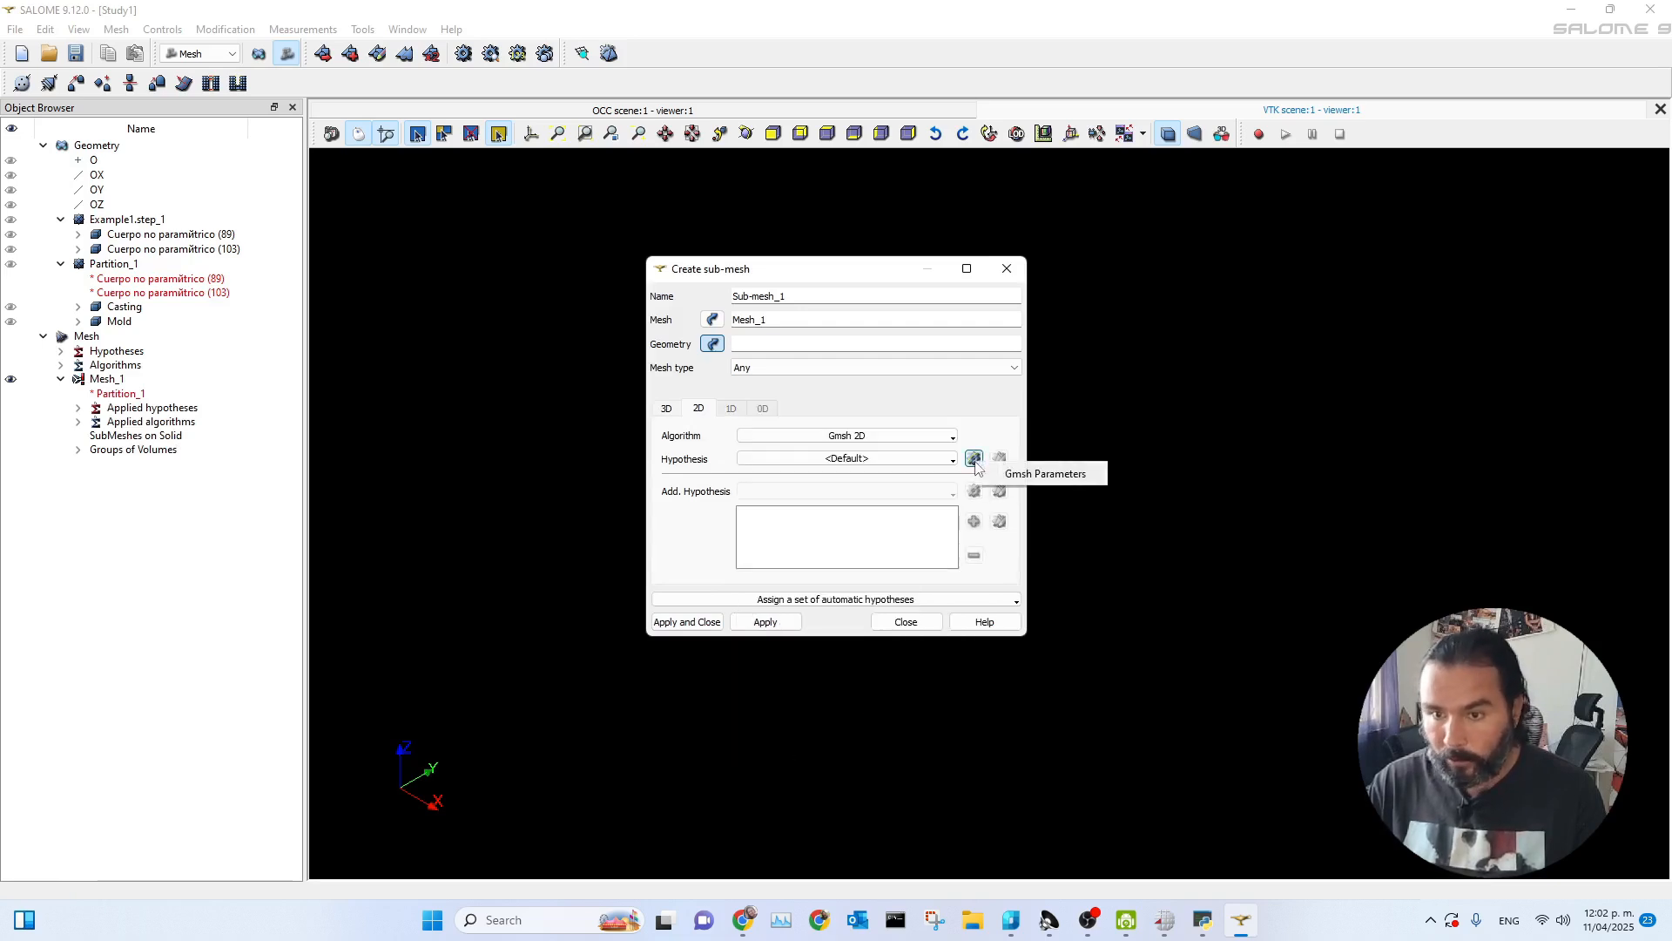
pyautogui.click(1041, 473)
pyautogui.moveTo(827, 260); pyautogui.dragTo(1100, 214)
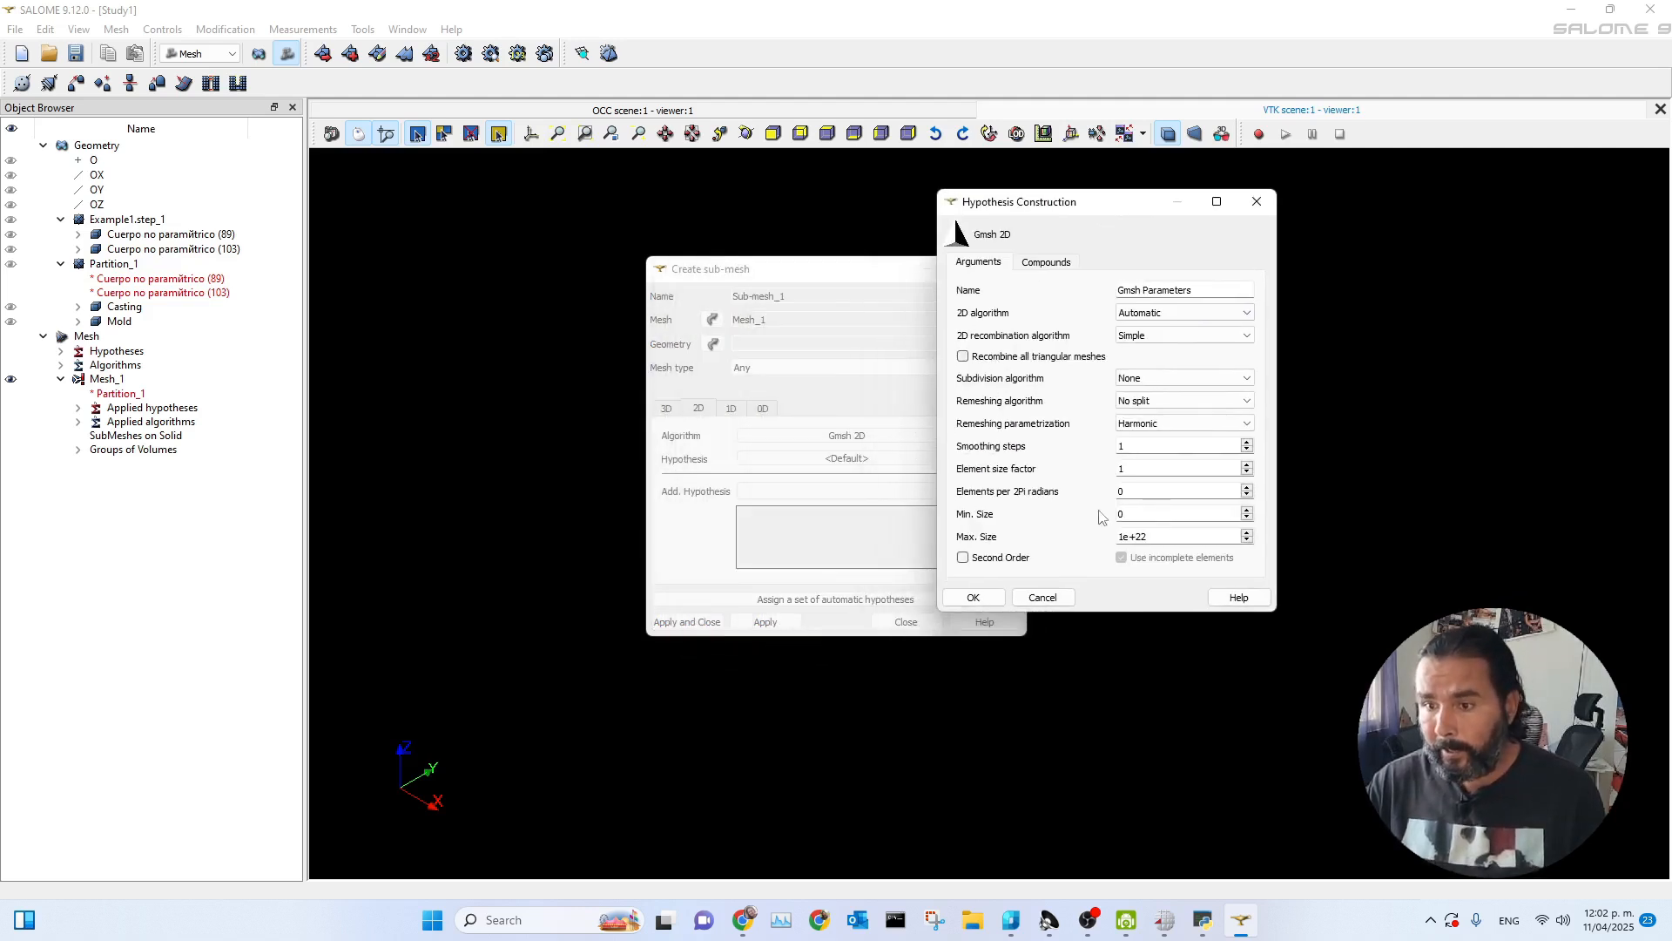
pyautogui.moveTo(1149, 516); pyautogui.dragTo(1088, 514)
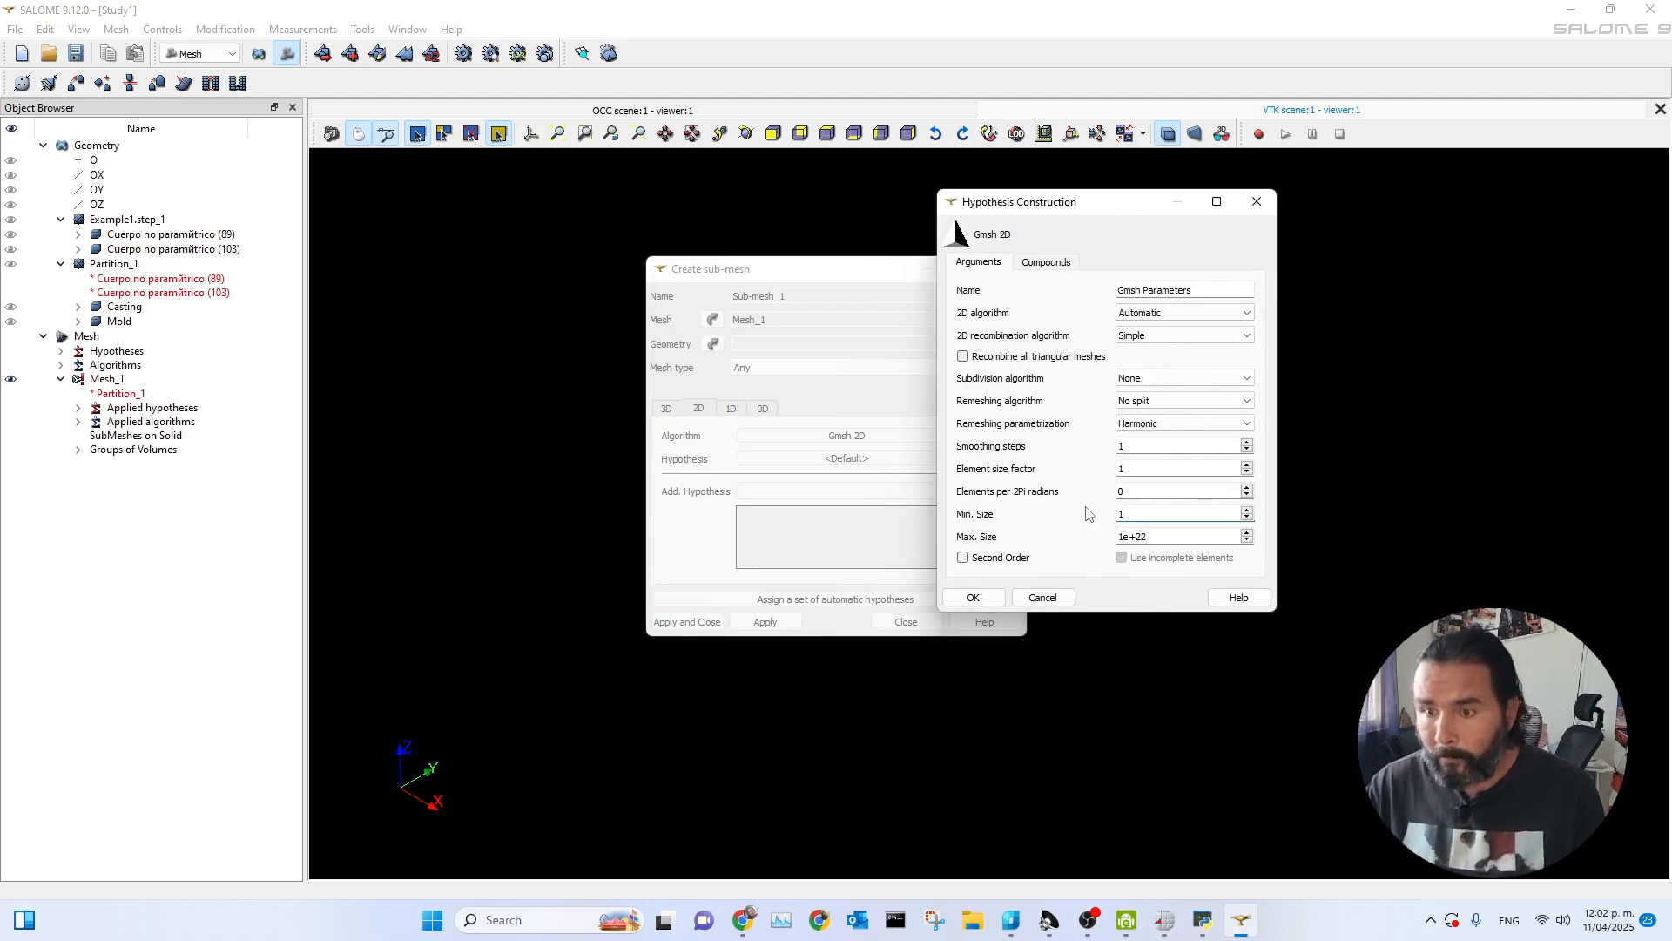
pyautogui.moveTo(1174, 536); pyautogui.dragTo(1083, 544)
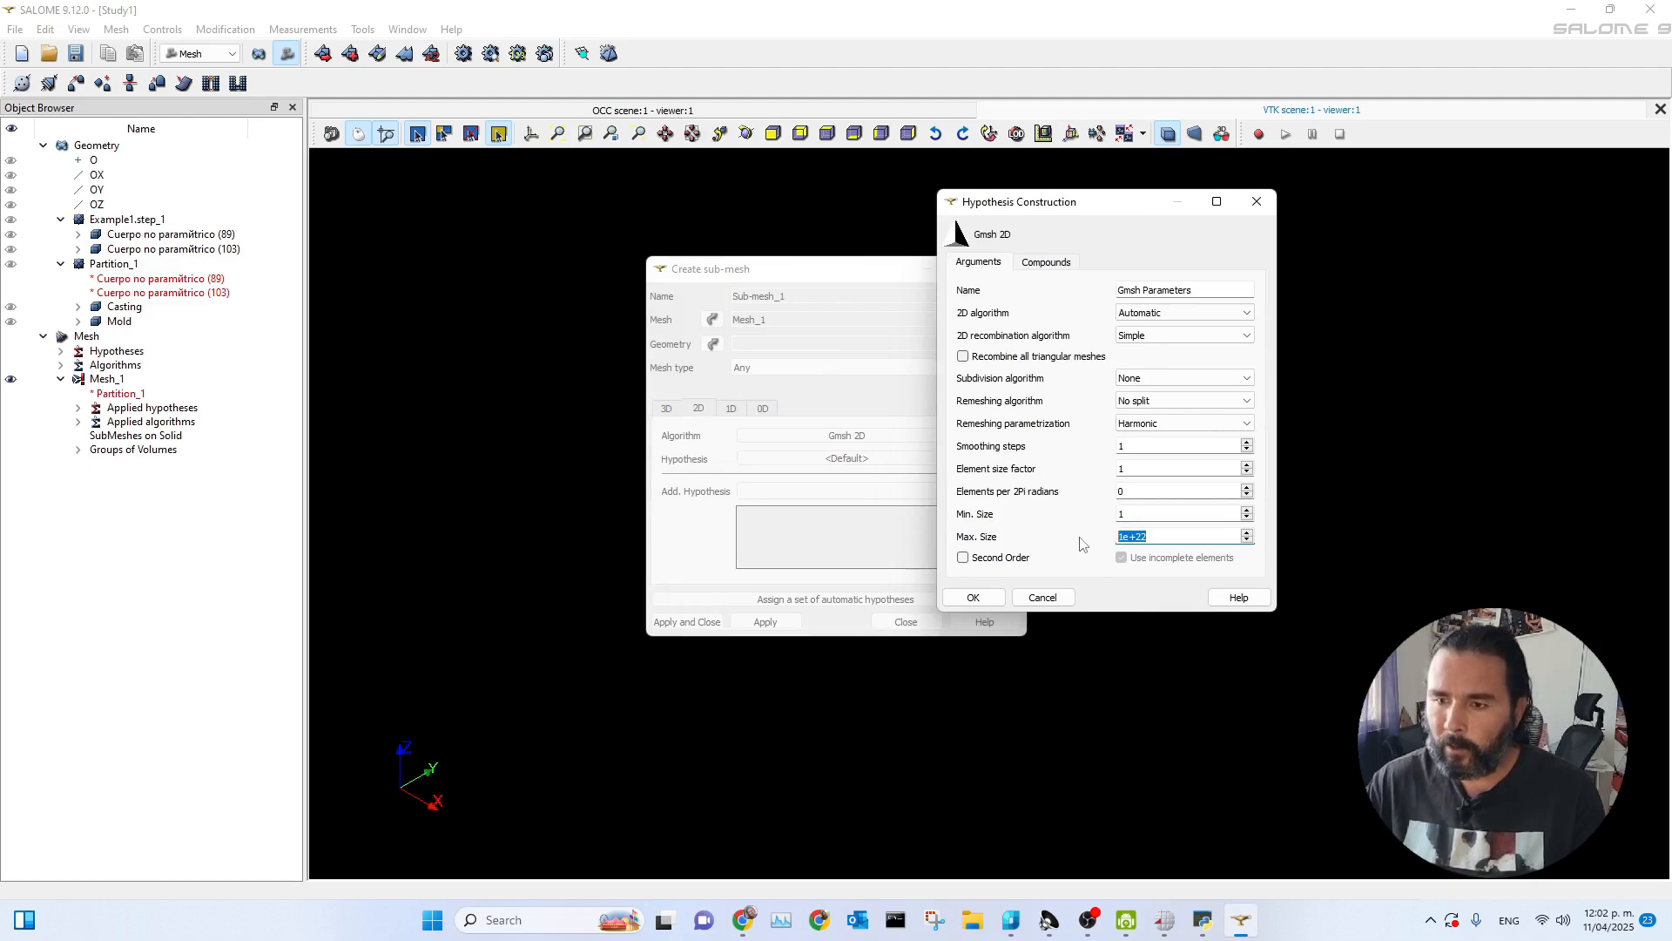
pyautogui.write('3')
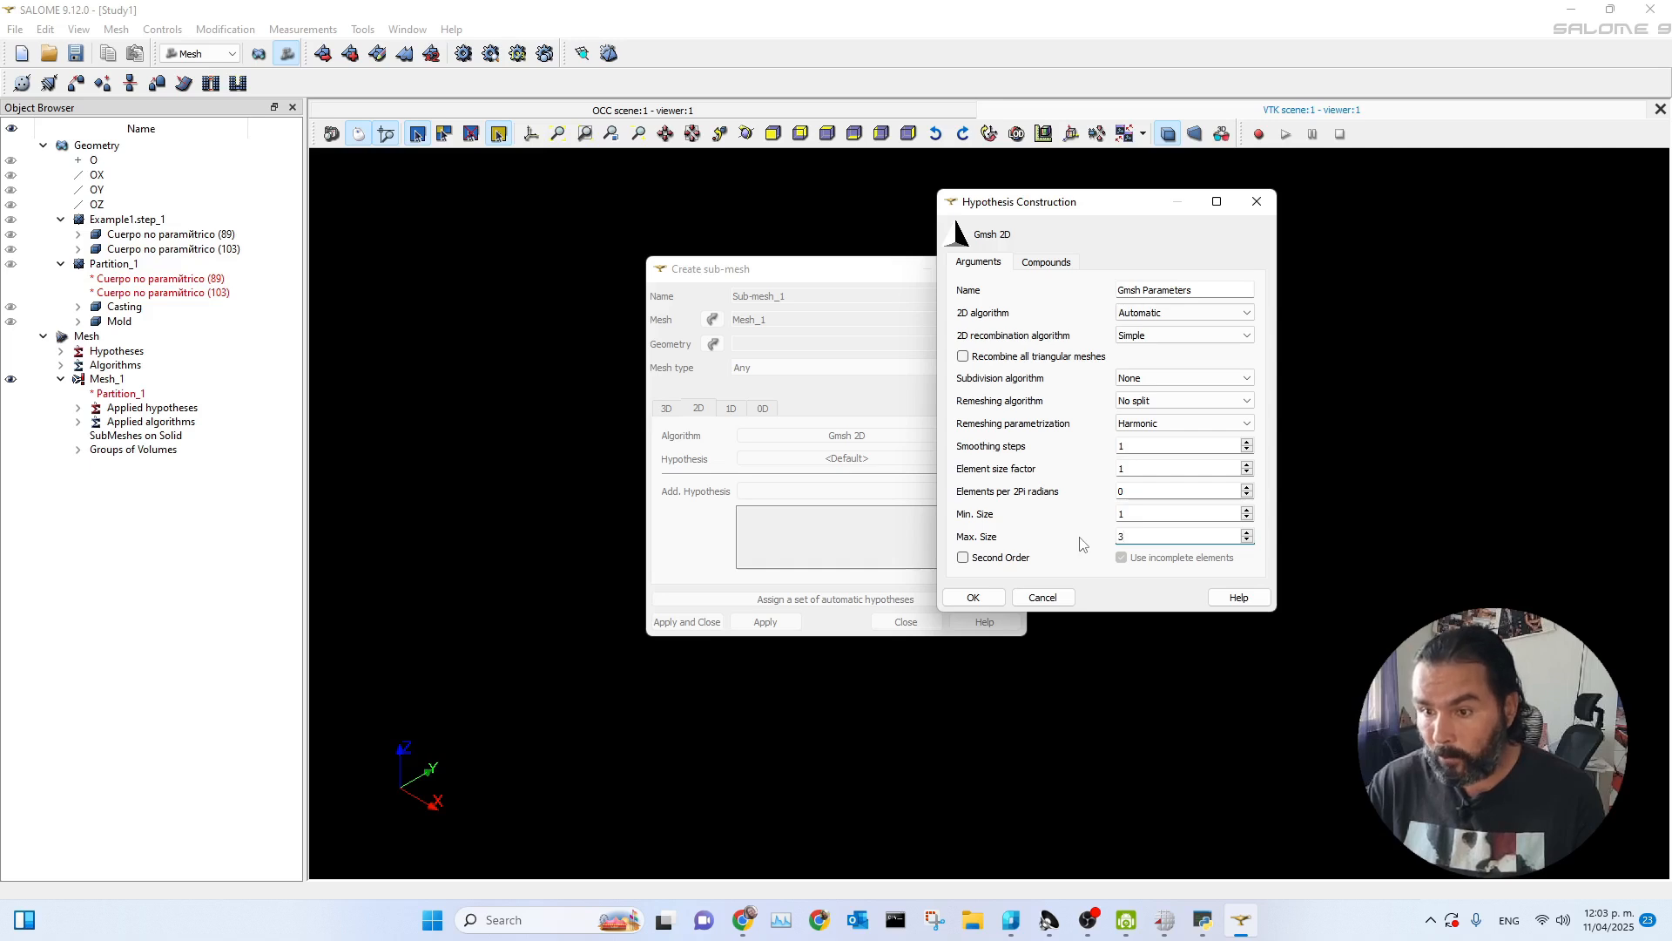
pyautogui.click(973, 599)
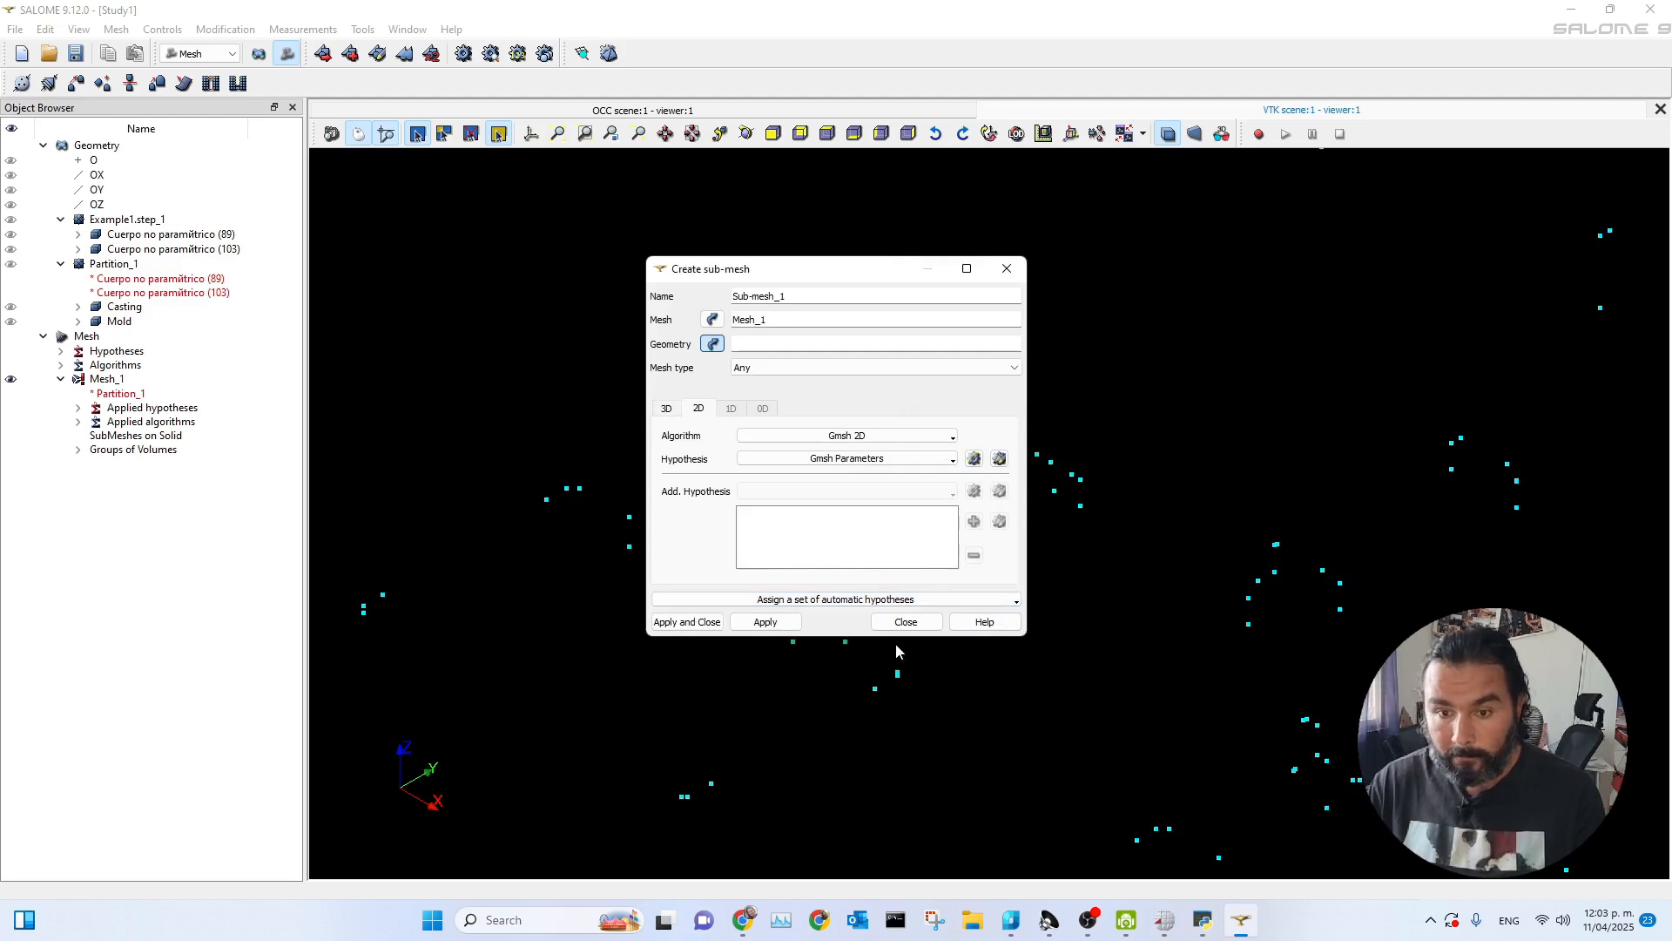
# - Create the Gmsh sub-mesh on the Casting solid and compute it
pyautogui.click(708, 623)
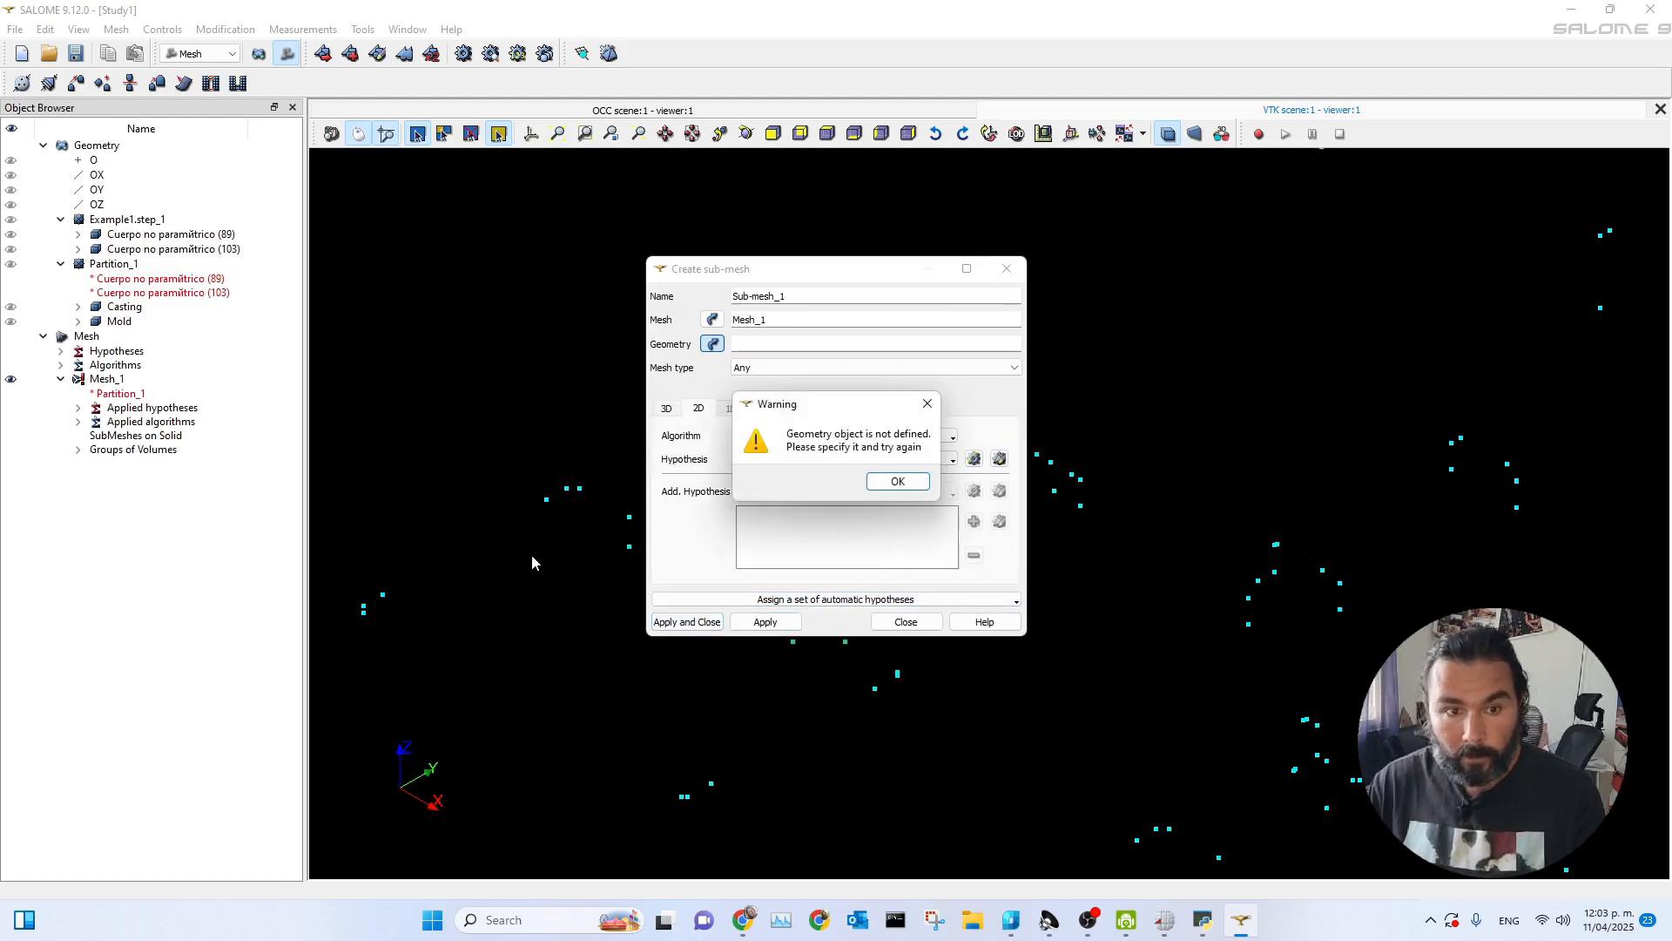
pyautogui.click(896, 482)
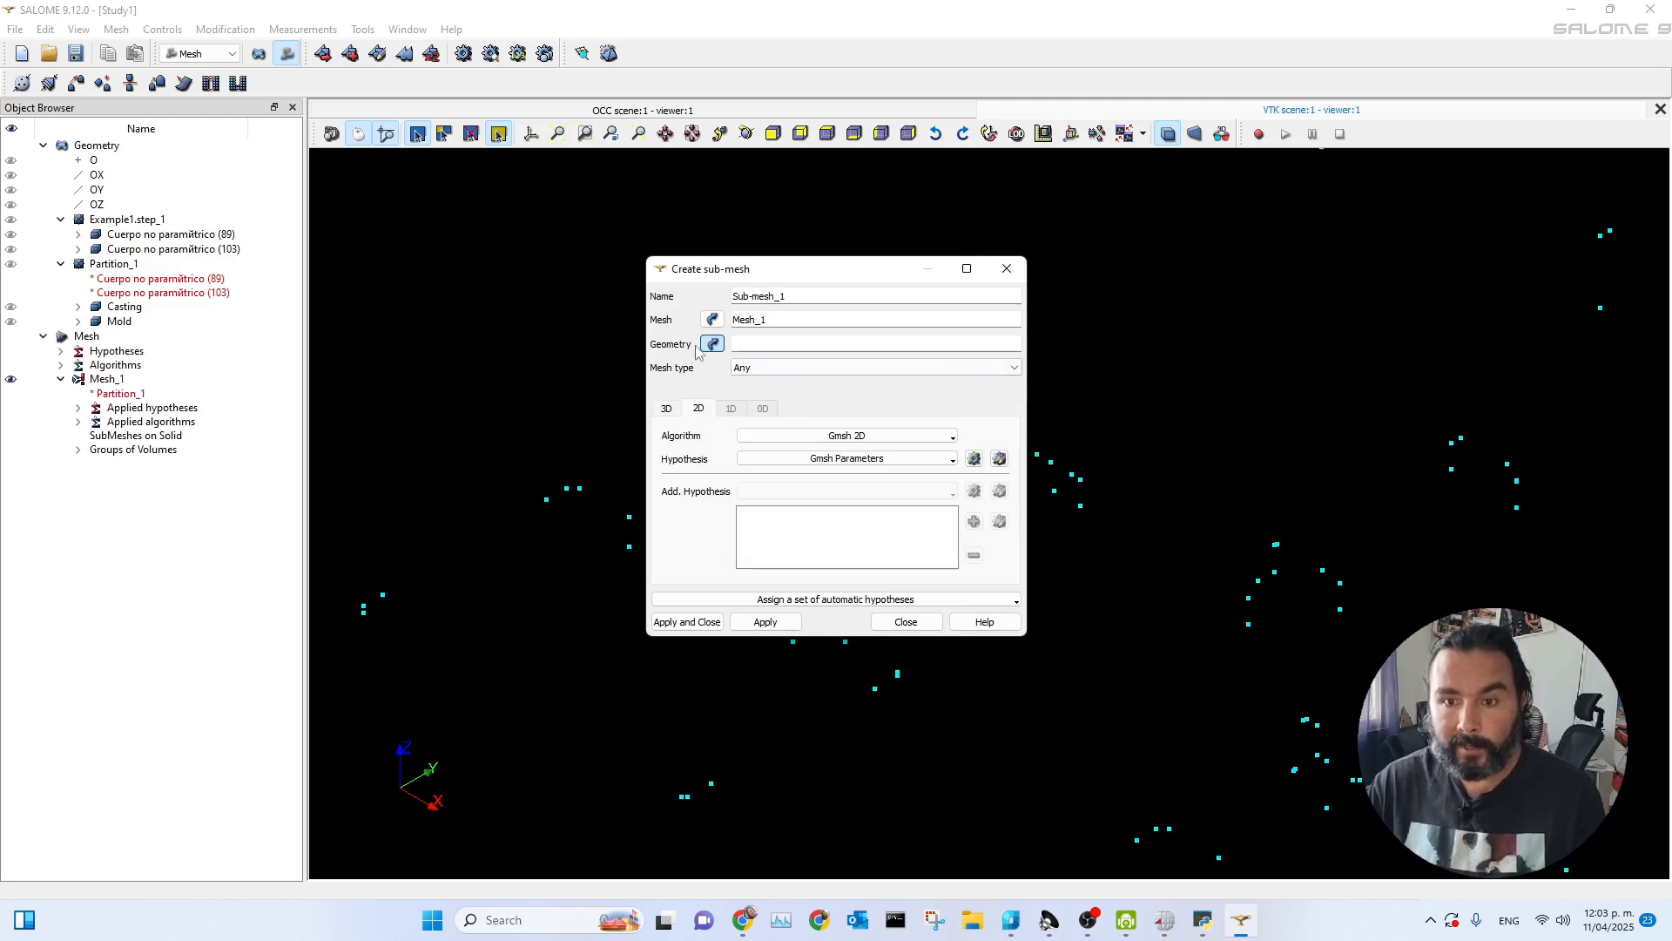
pyautogui.click(124, 306)
pyautogui.click(706, 624)
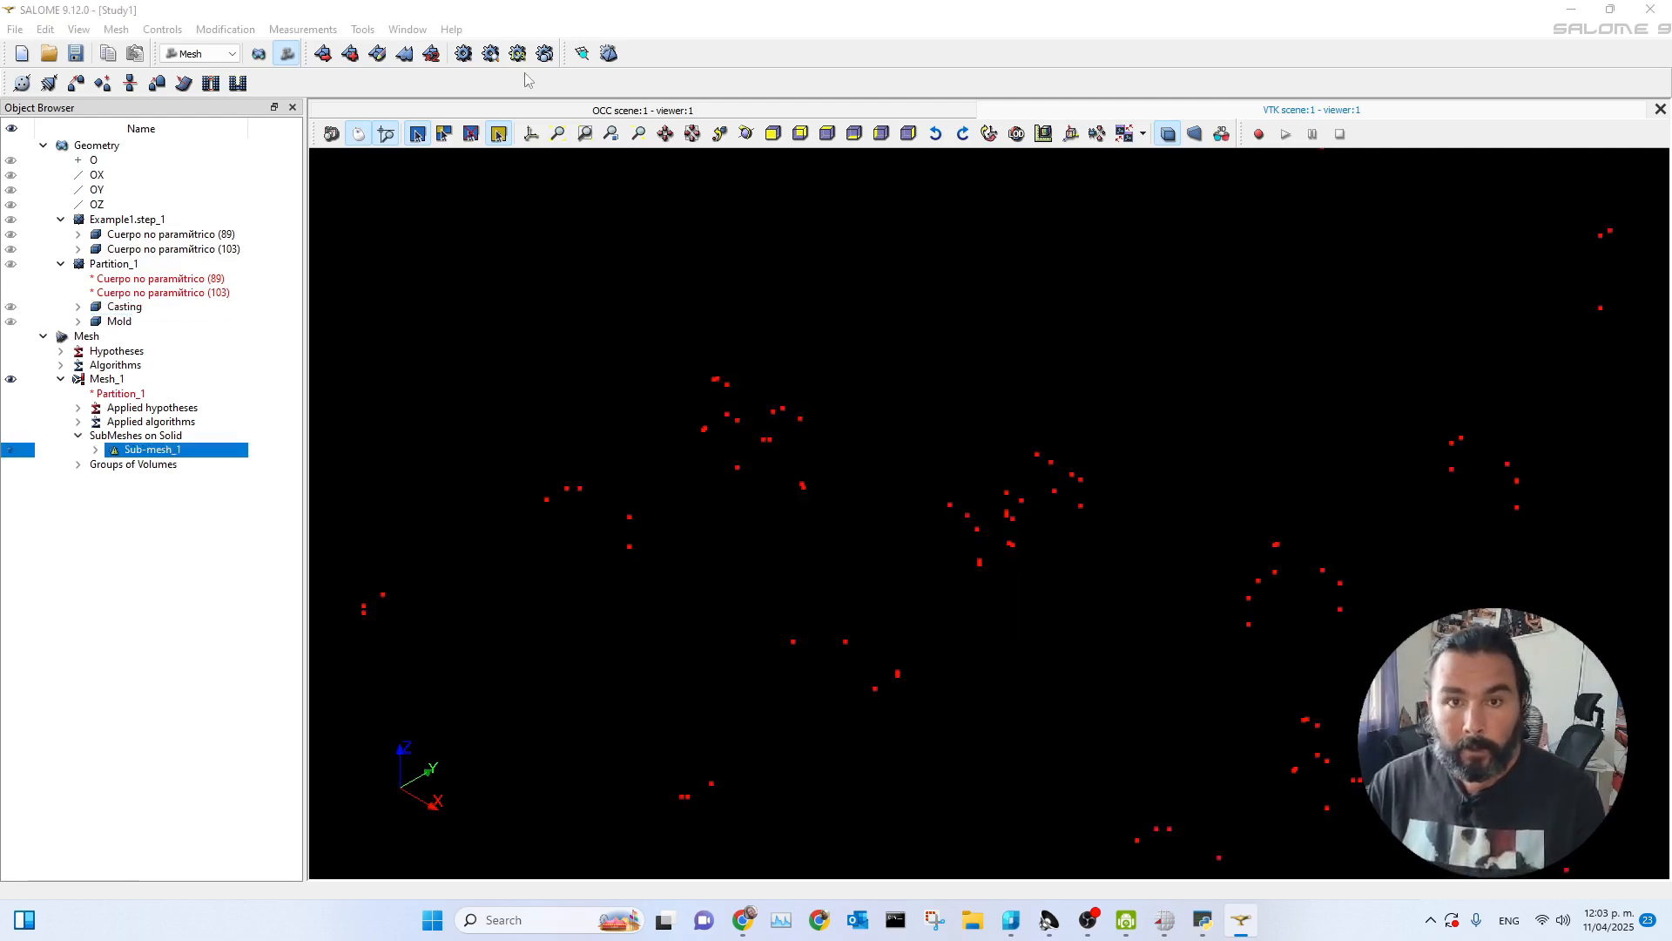
pyautogui.click(463, 55)
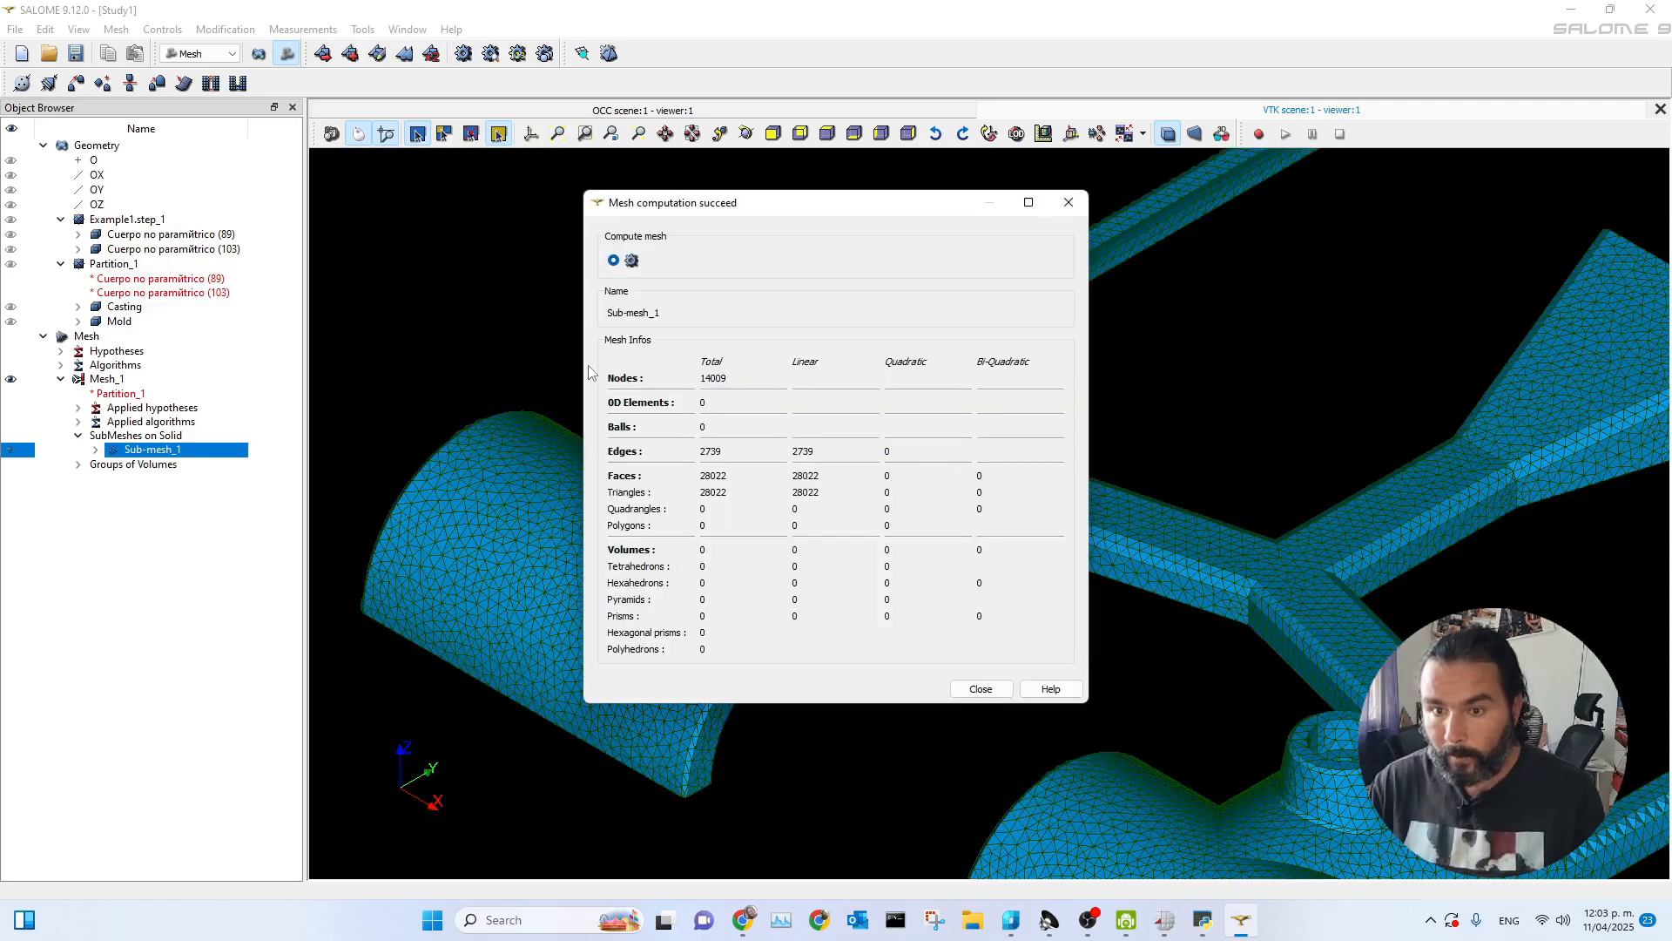
# - Examine the computed casting surface mesh around the parts, runners and pouring cup, and dismiss the computation report
pyautogui.moveTo(776, 210); pyautogui.dragTo(1195, 299)
pyautogui.scroll(-2, 797, 478)
pyautogui.moveTo(650, 428); pyautogui.dragTo(292, 277, button='middle')
pyautogui.scroll(1, 679, 462)
pyautogui.scroll(-1, 828, 635)
pyautogui.scroll(3, 770, 673)
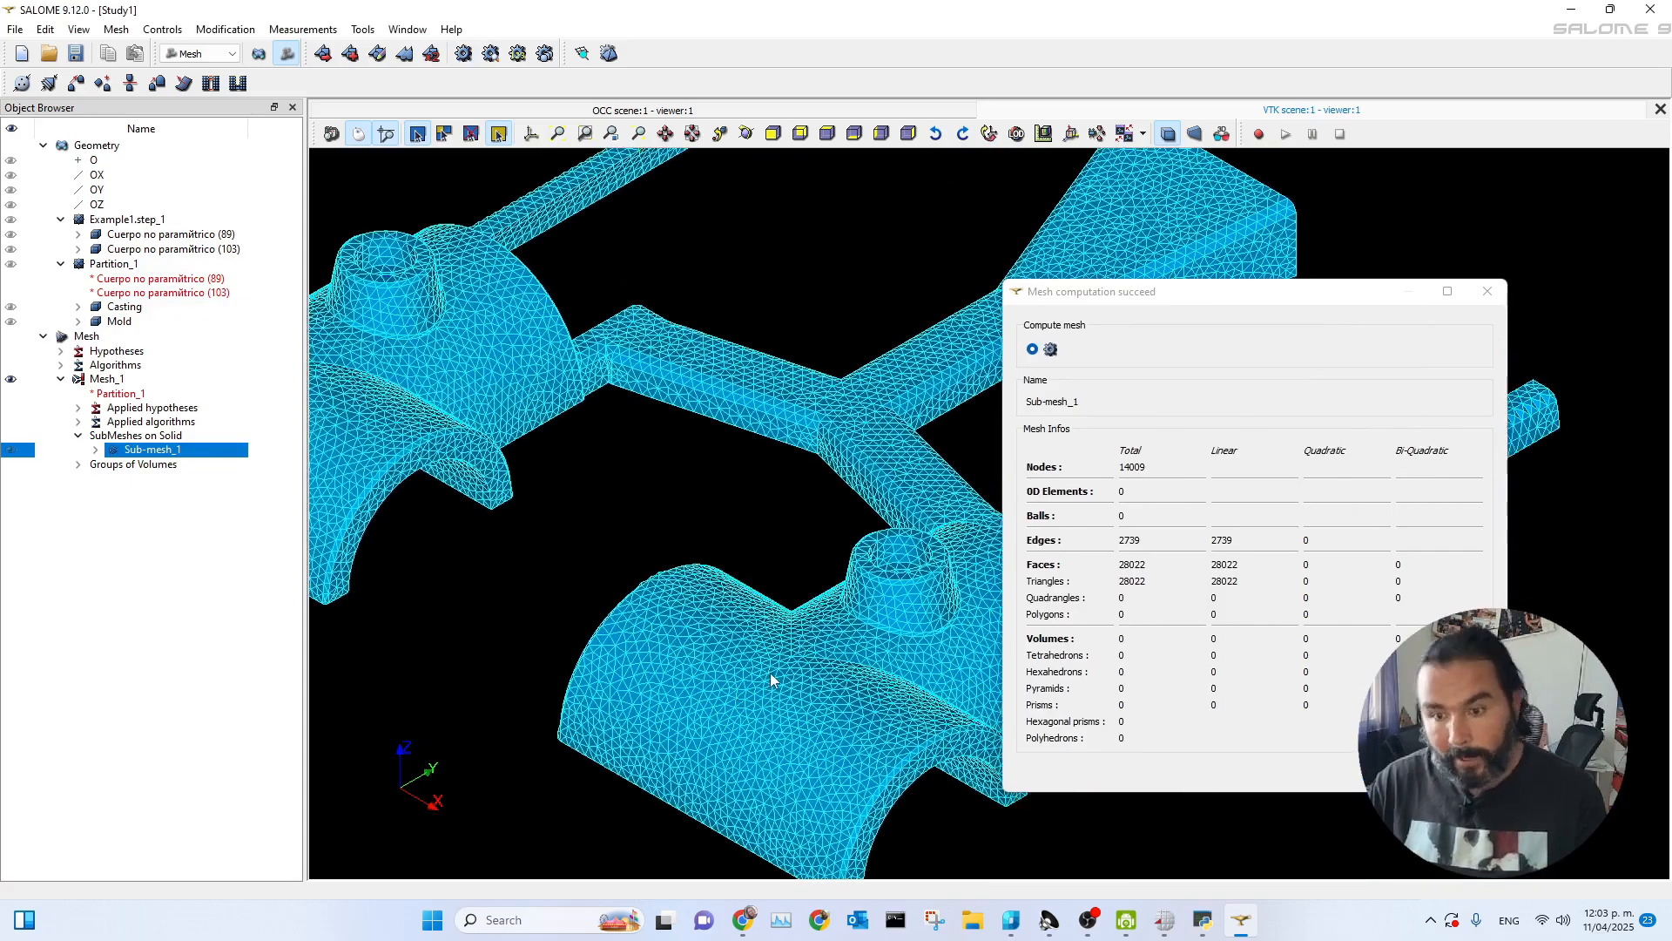
pyautogui.scroll(1, 740, 669)
pyautogui.scroll(3, 604, 562)
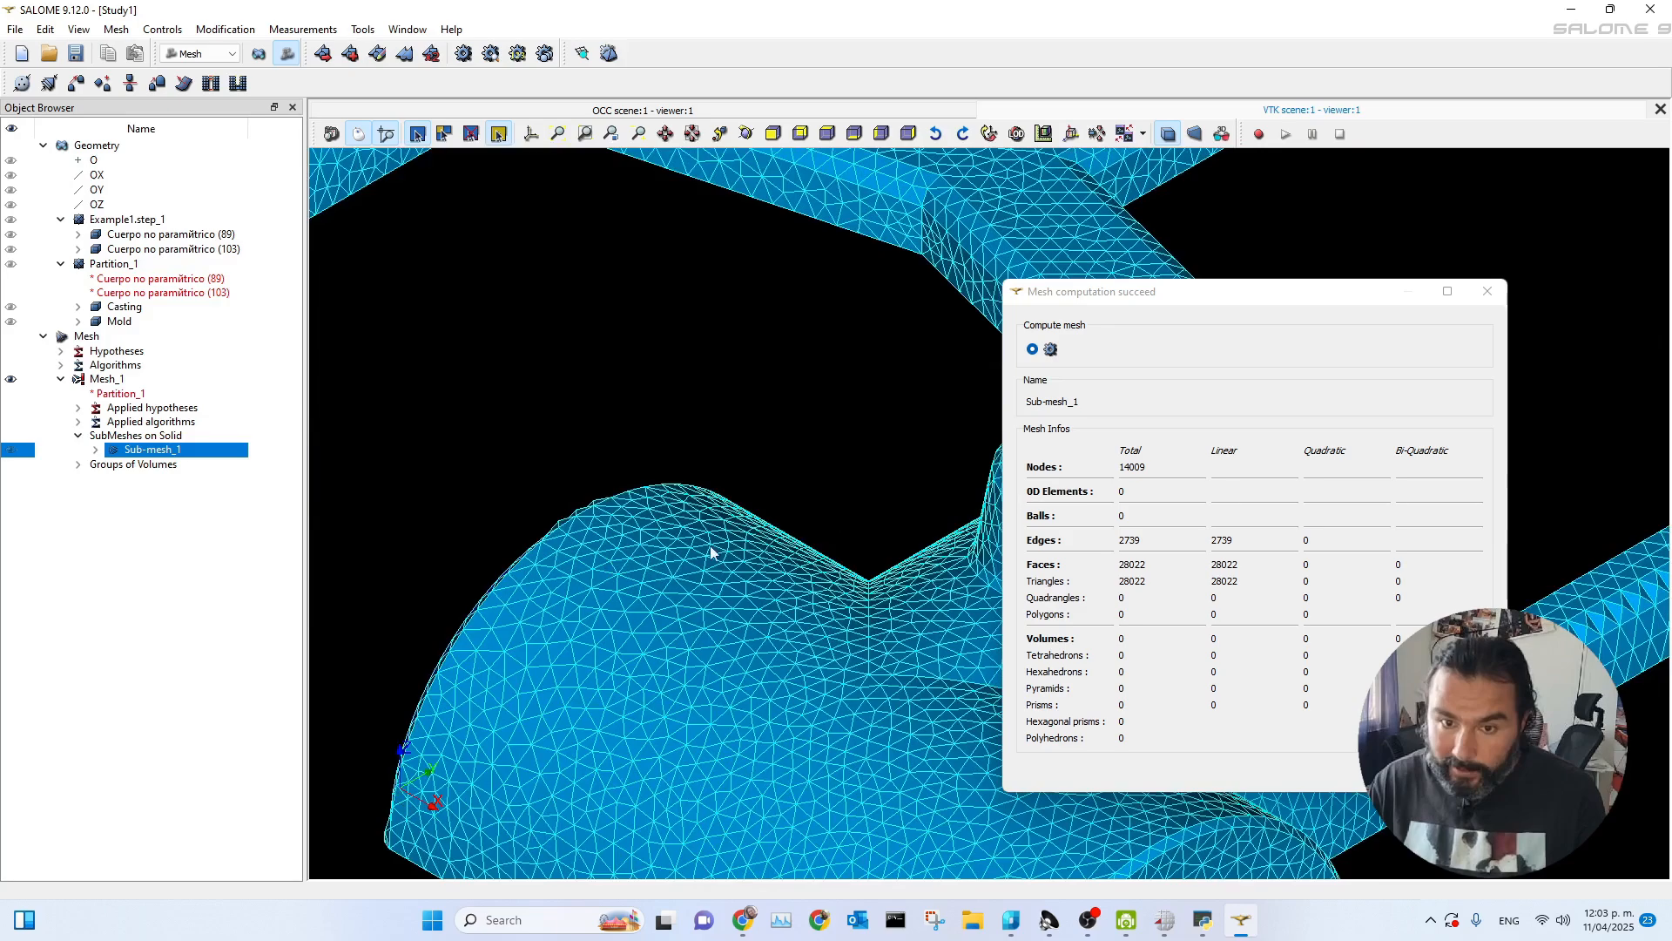
pyautogui.moveTo(972, 601); pyautogui.dragTo(673, 557, button='middle')
pyautogui.scroll(-2, 676, 554)
pyautogui.scroll(-3, 676, 553)
pyautogui.moveTo(480, 660); pyautogui.dragTo(710, 392)
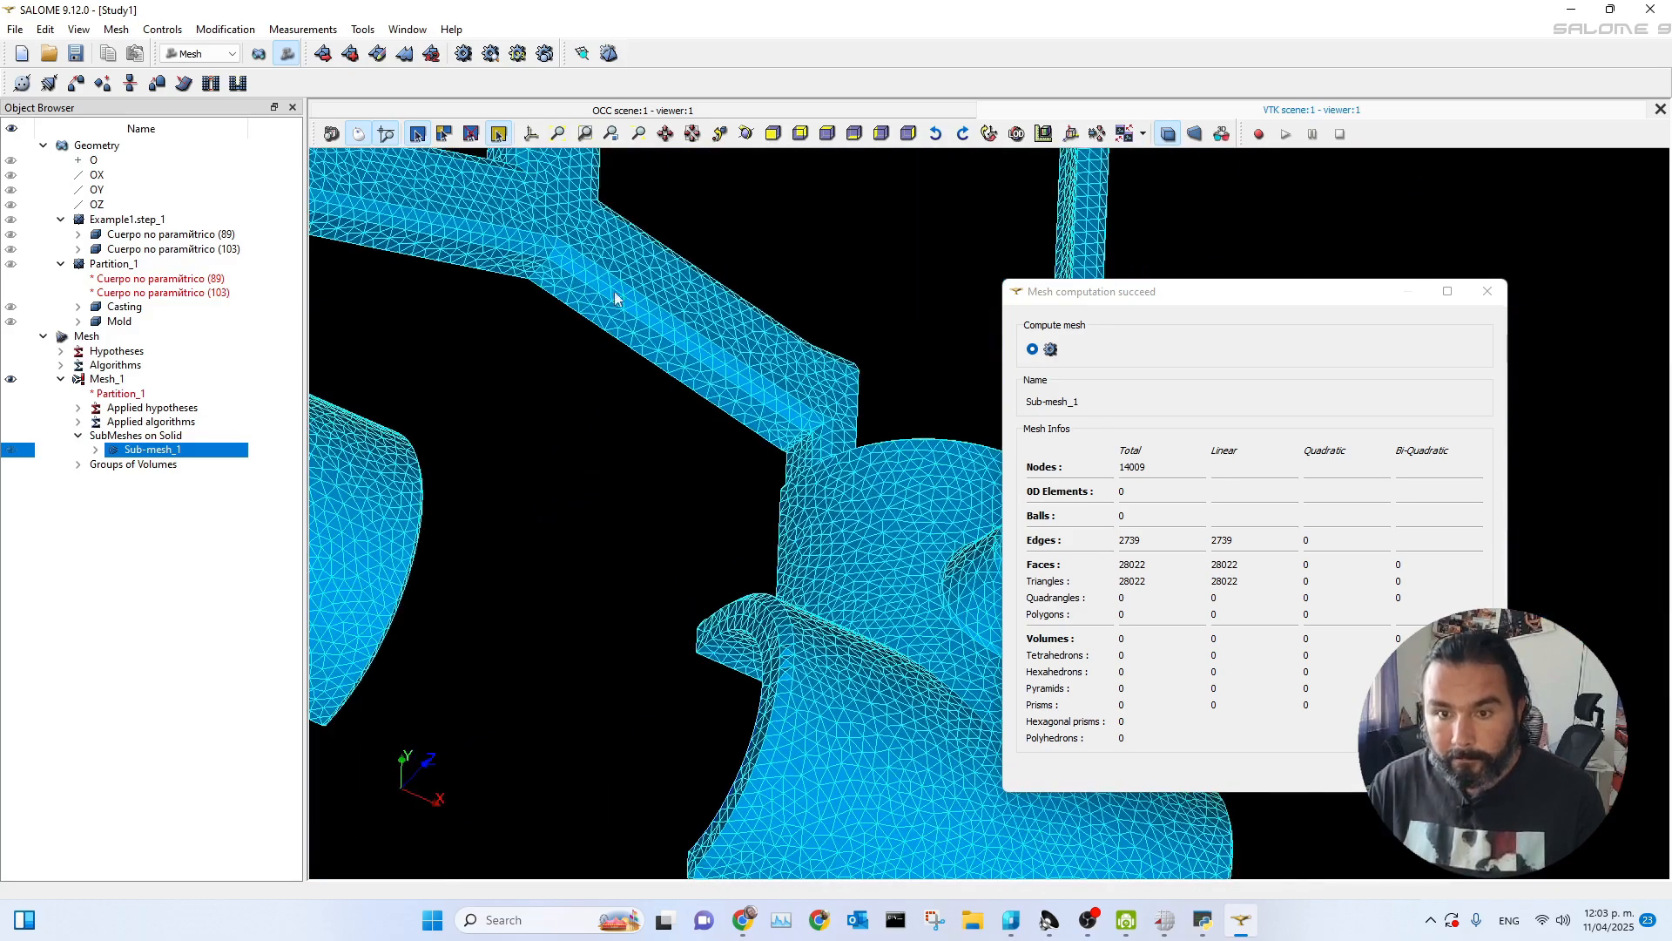
pyautogui.moveTo(614, 291); pyautogui.dragTo(777, 500)
pyautogui.scroll(1, 667, 493)
pyautogui.moveTo(647, 501); pyautogui.dragTo(833, 541, button='middle')
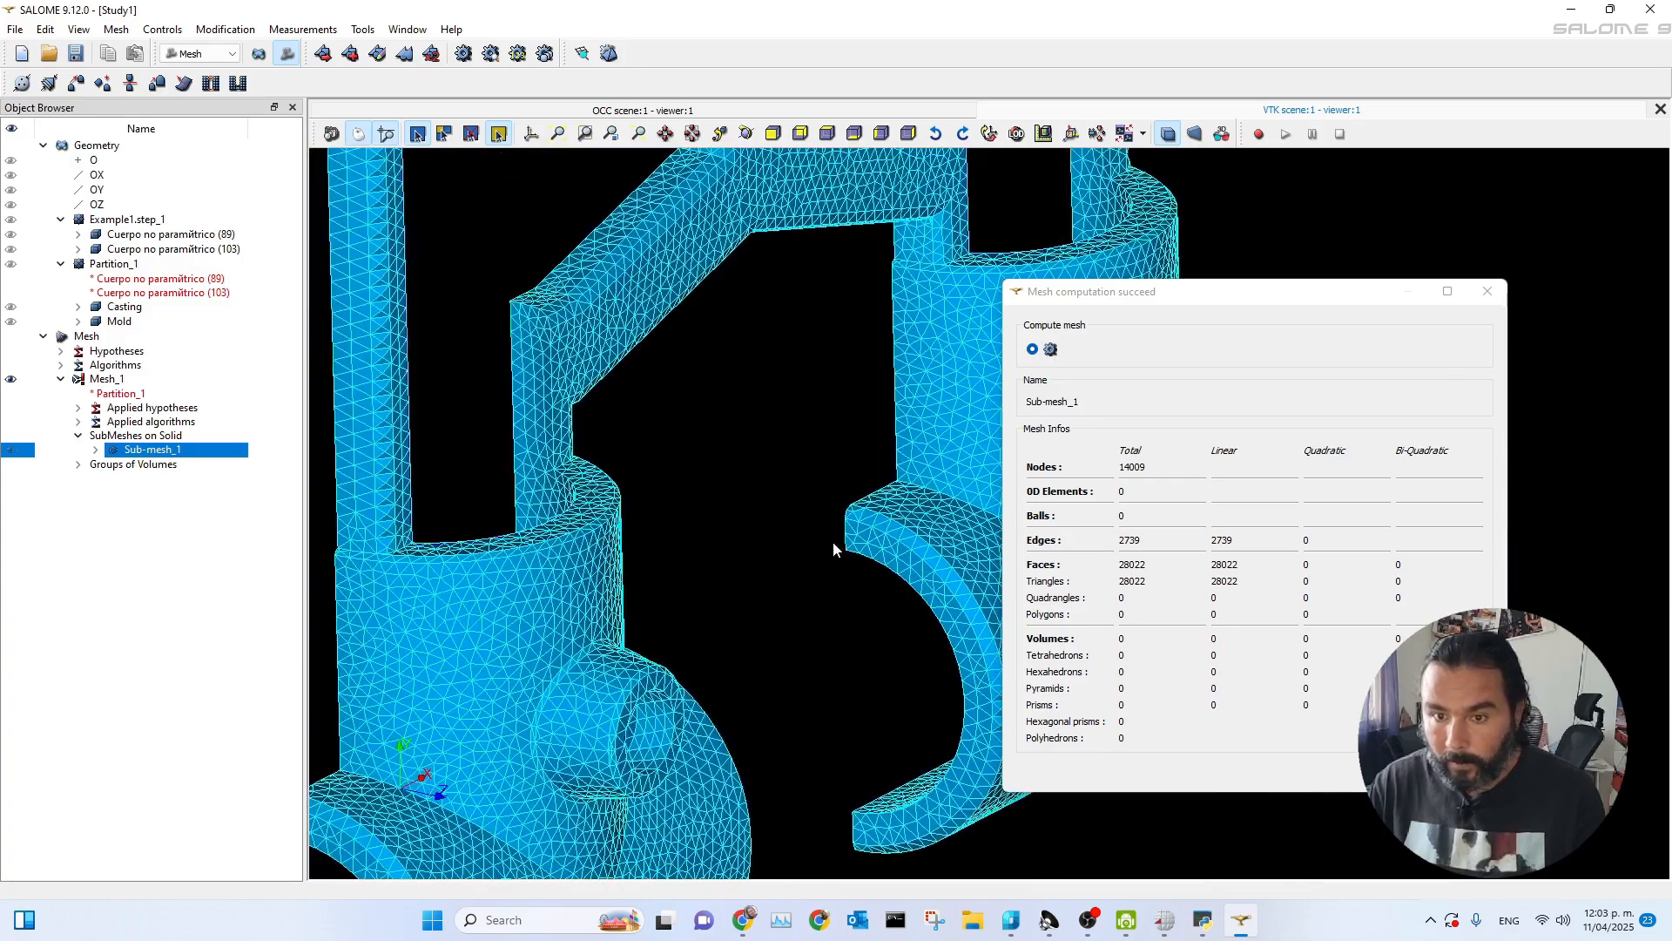
pyautogui.scroll(-6, 740, 530)
pyautogui.moveTo(722, 607); pyautogui.dragTo(625, 619)
pyautogui.click(1458, 772)
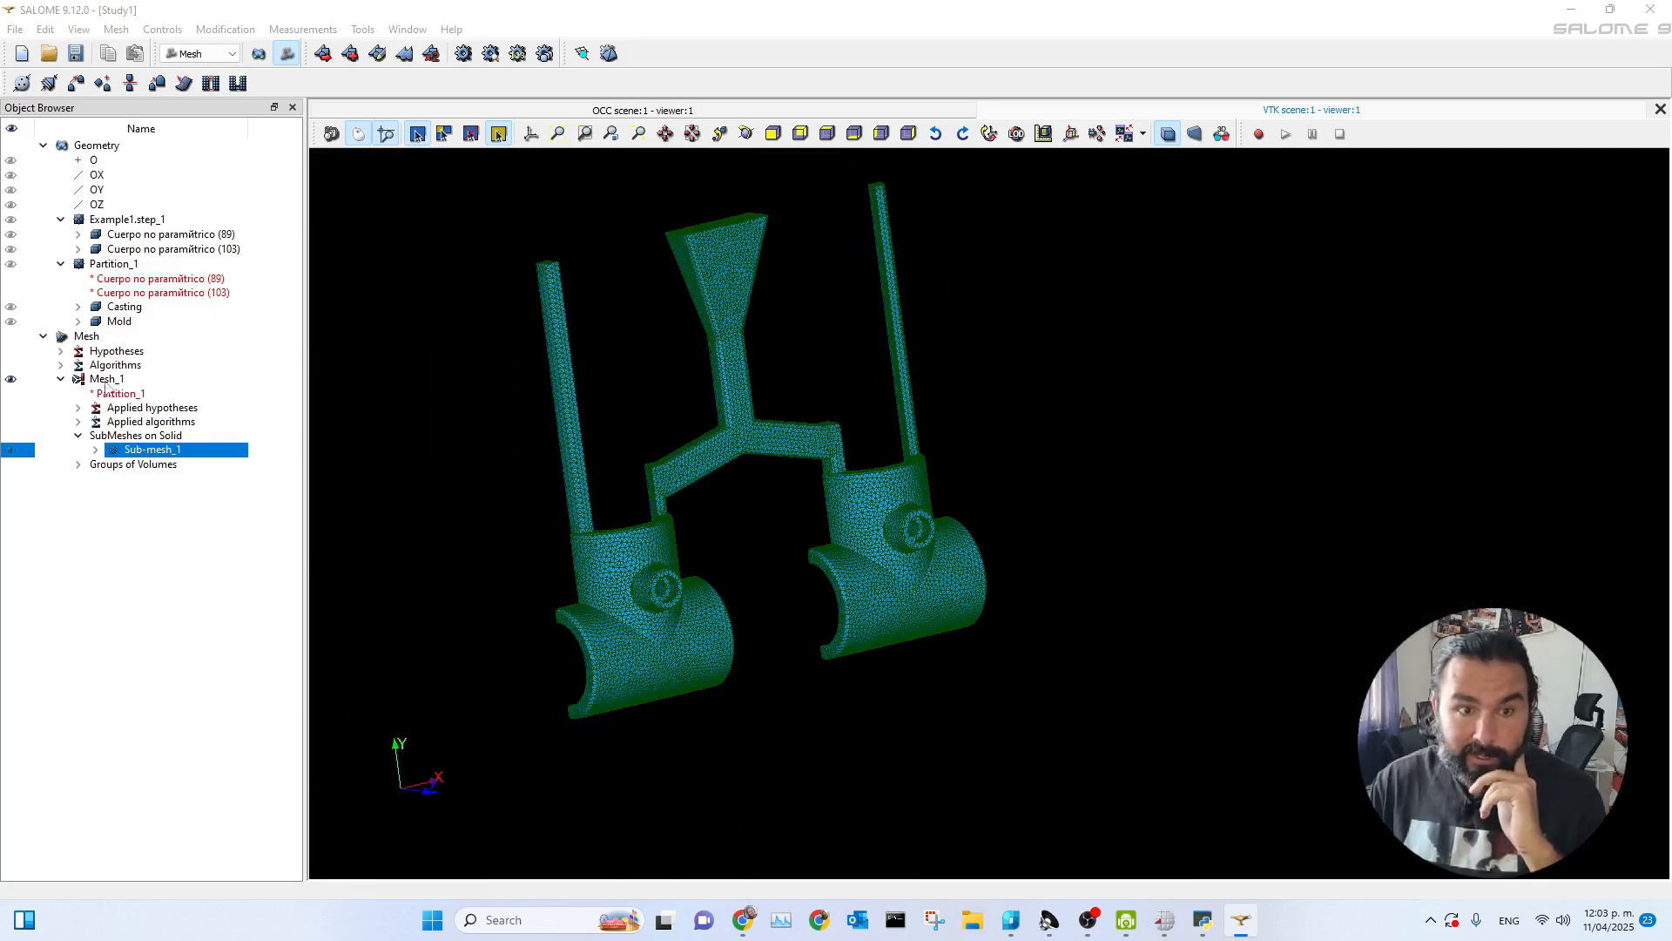
# - Compute the whole Mesh_1 and inspect the surface mesh on the mold's outer faces
pyautogui.click(105, 380)
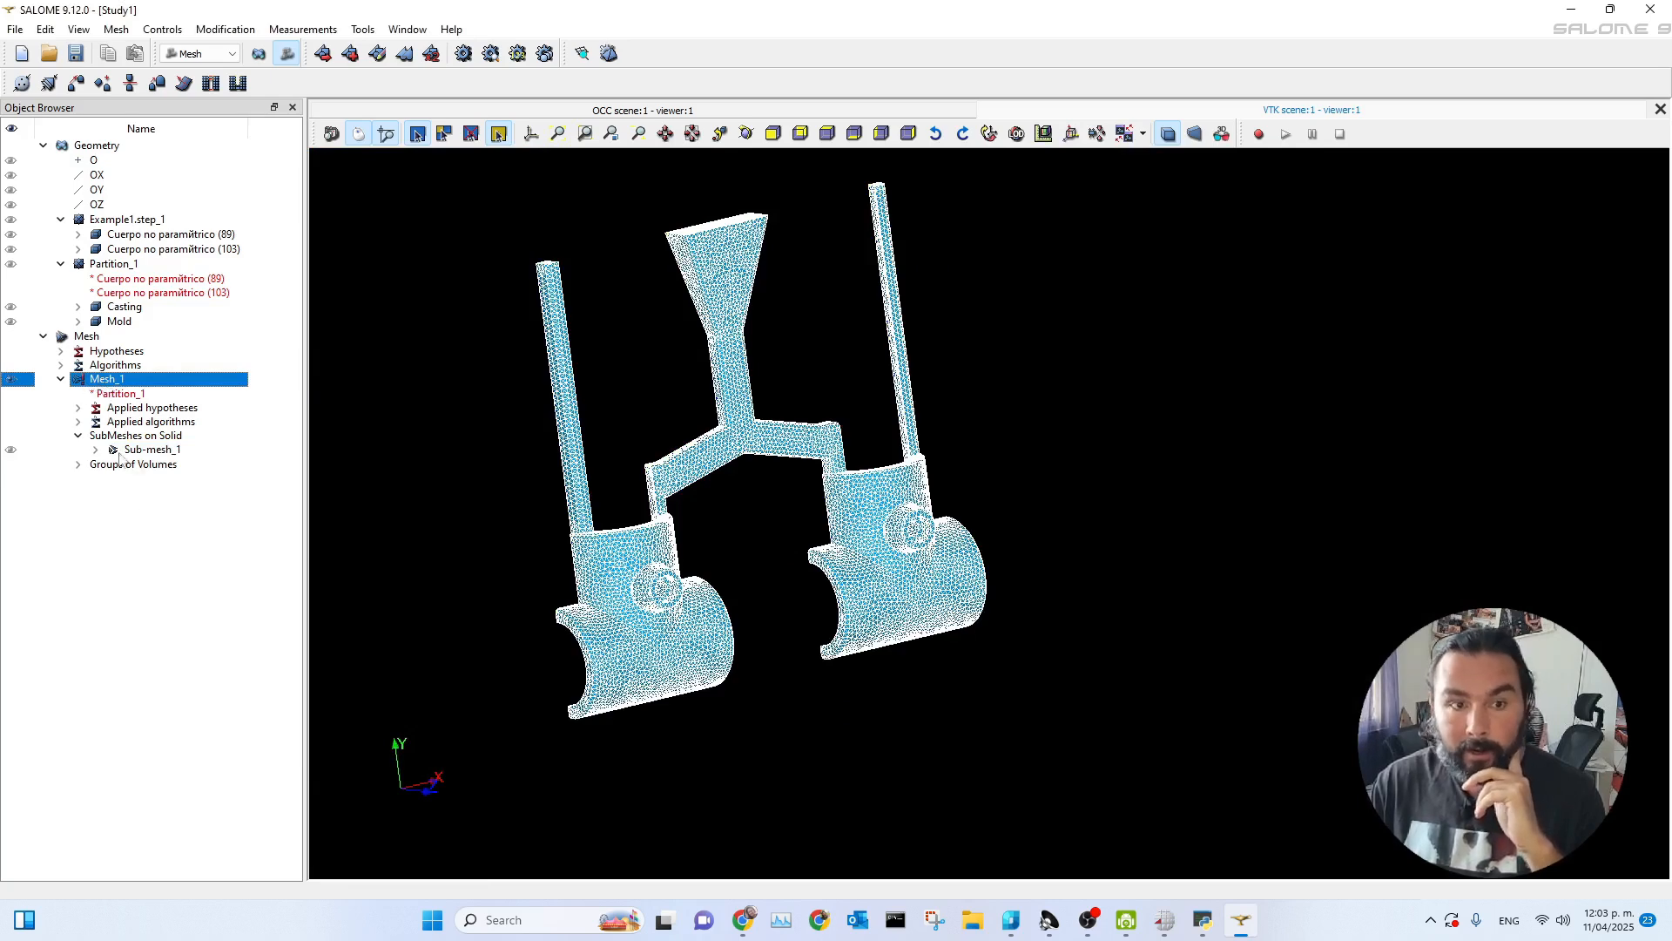
pyautogui.click(463, 54)
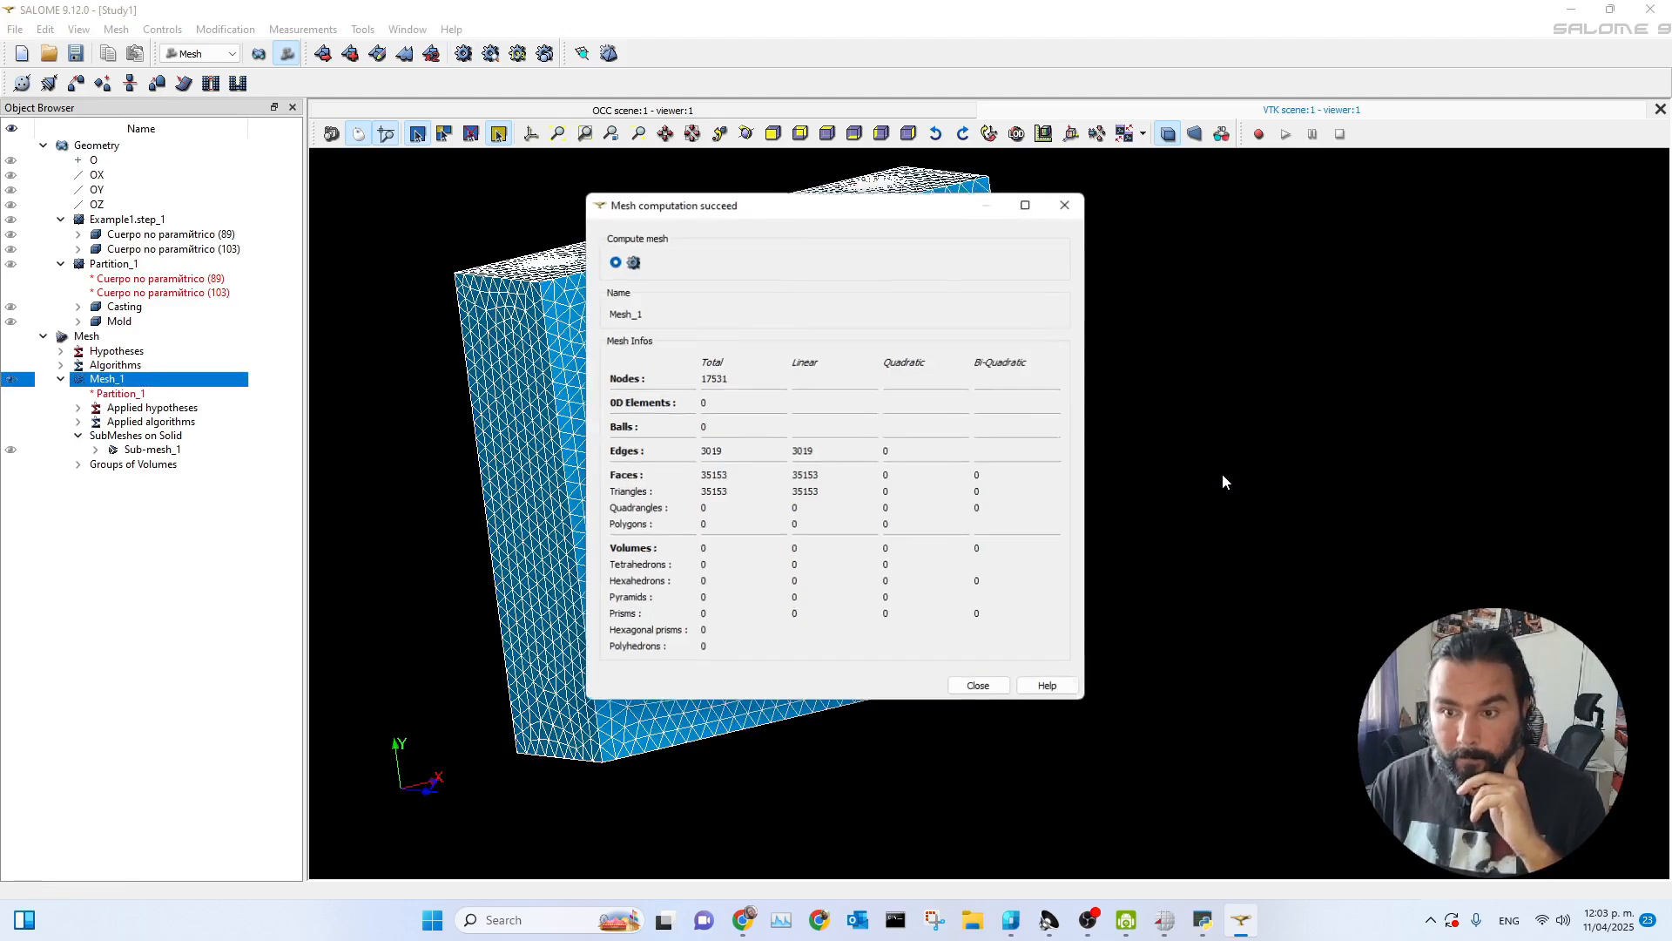
pyautogui.click(981, 689)
pyautogui.moveTo(780, 414); pyautogui.dragTo(453, 510)
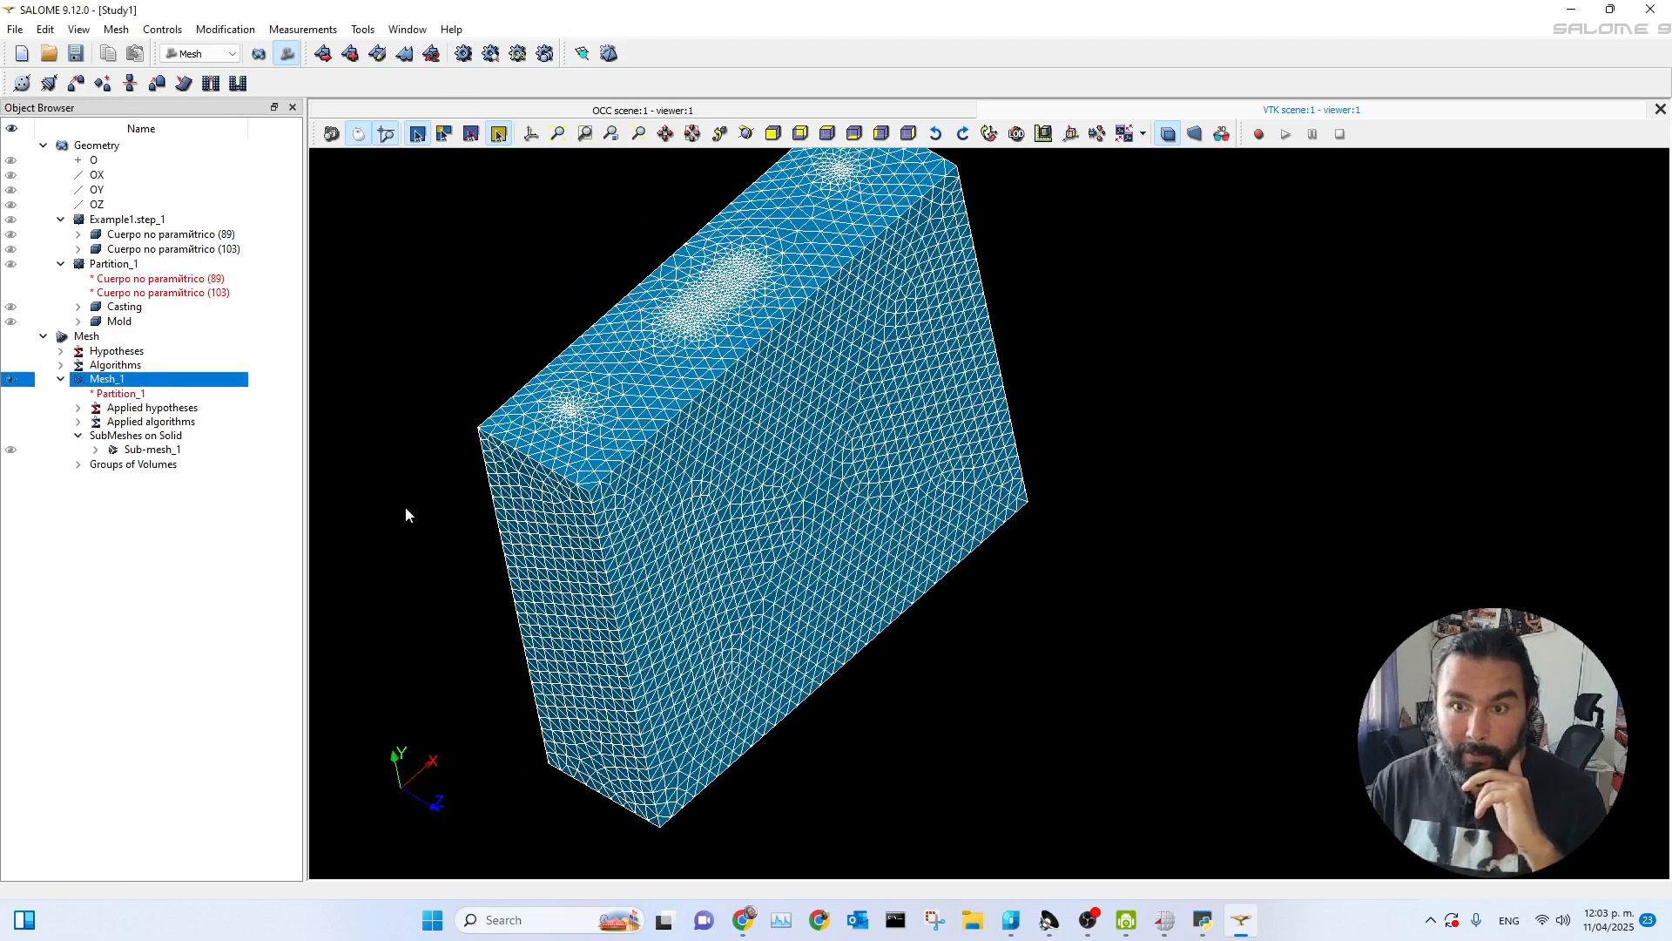
pyautogui.moveTo(945, 497); pyautogui.dragTo(343, 478)
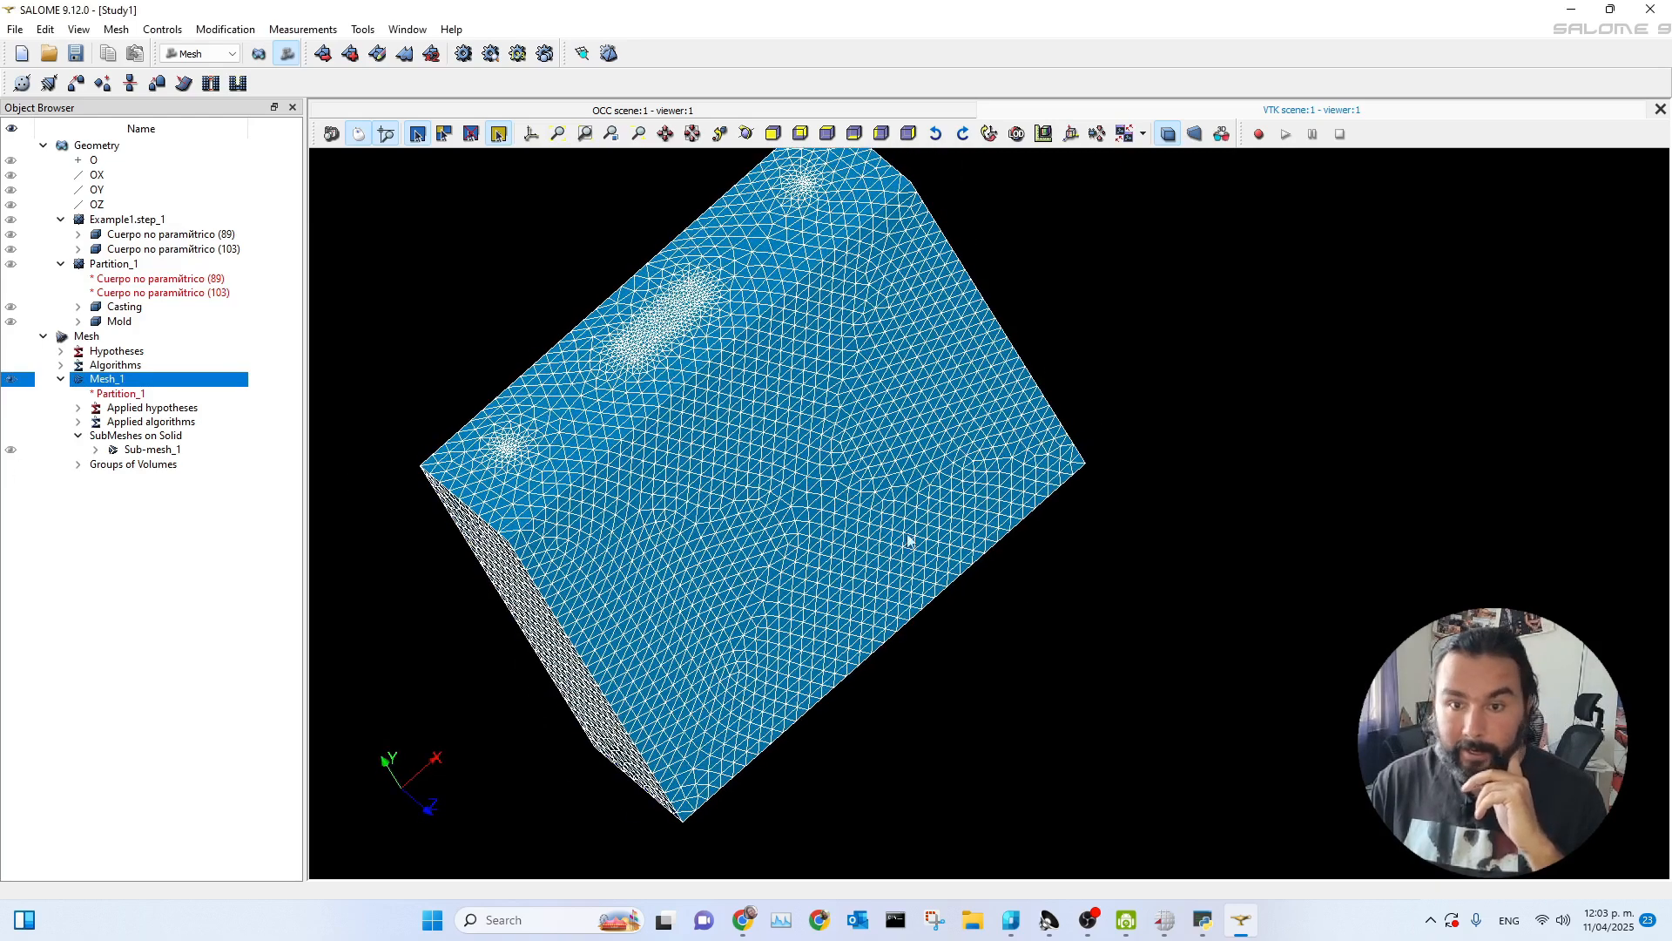
pyautogui.moveTo(791, 606); pyautogui.dragTo(780, 562)
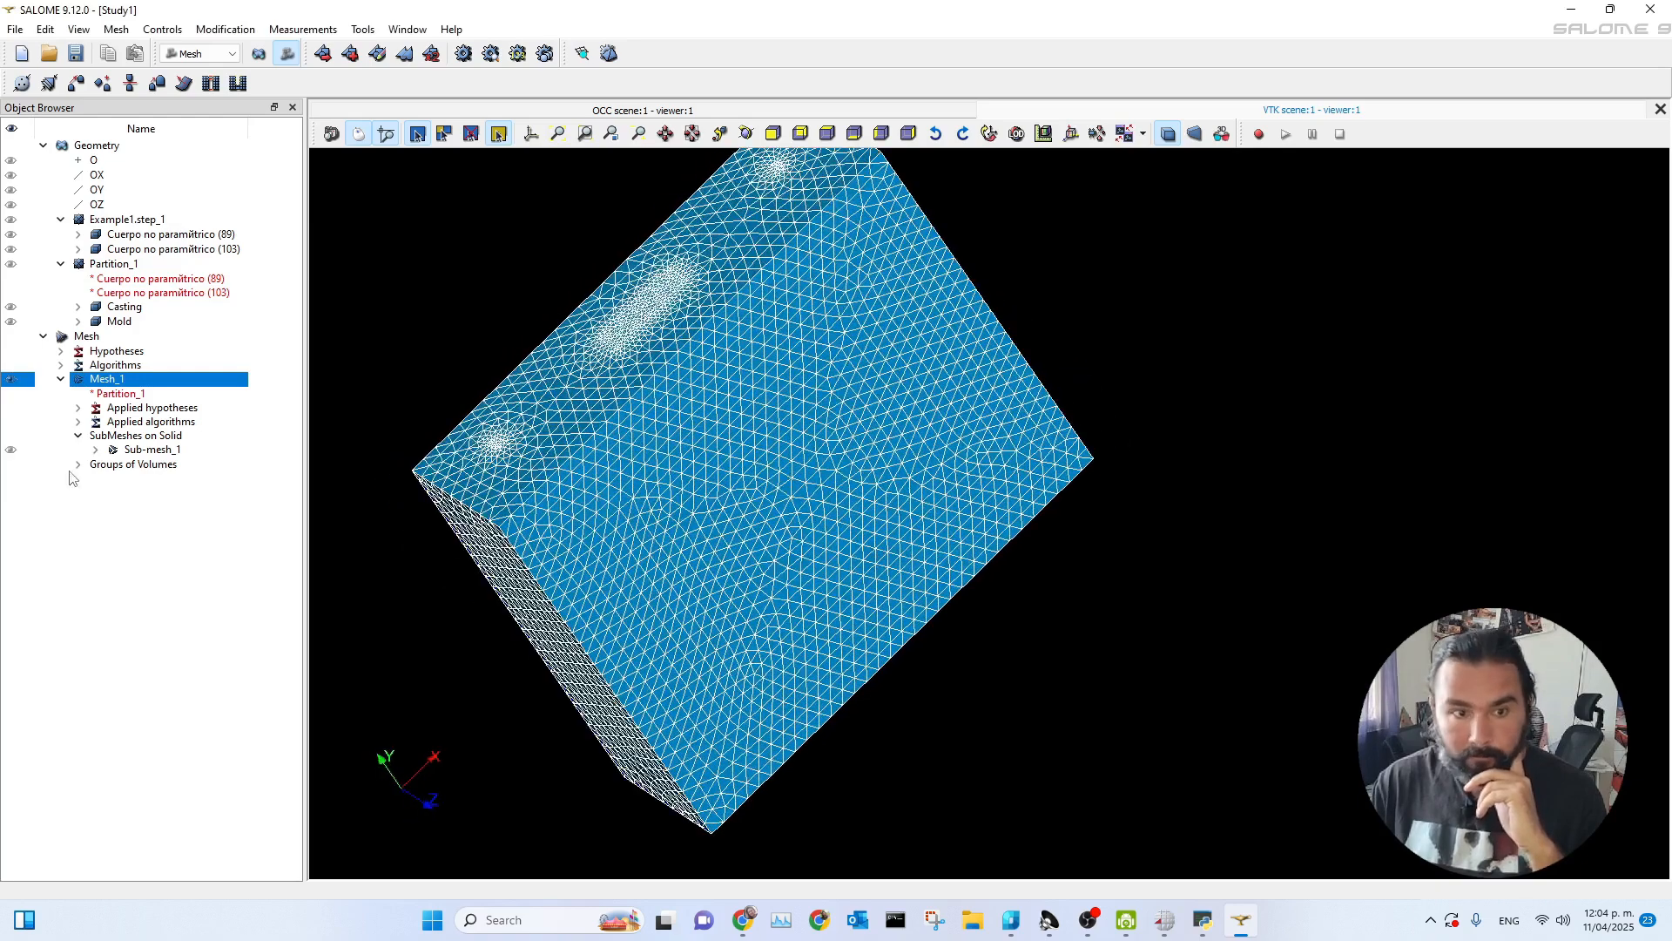
# - Compare the casting sub-mesh with the whole Mesh_1 by alternating their visibility, and show both together from a rotated view
pyautogui.click(12, 448)
pyautogui.click(10, 380)
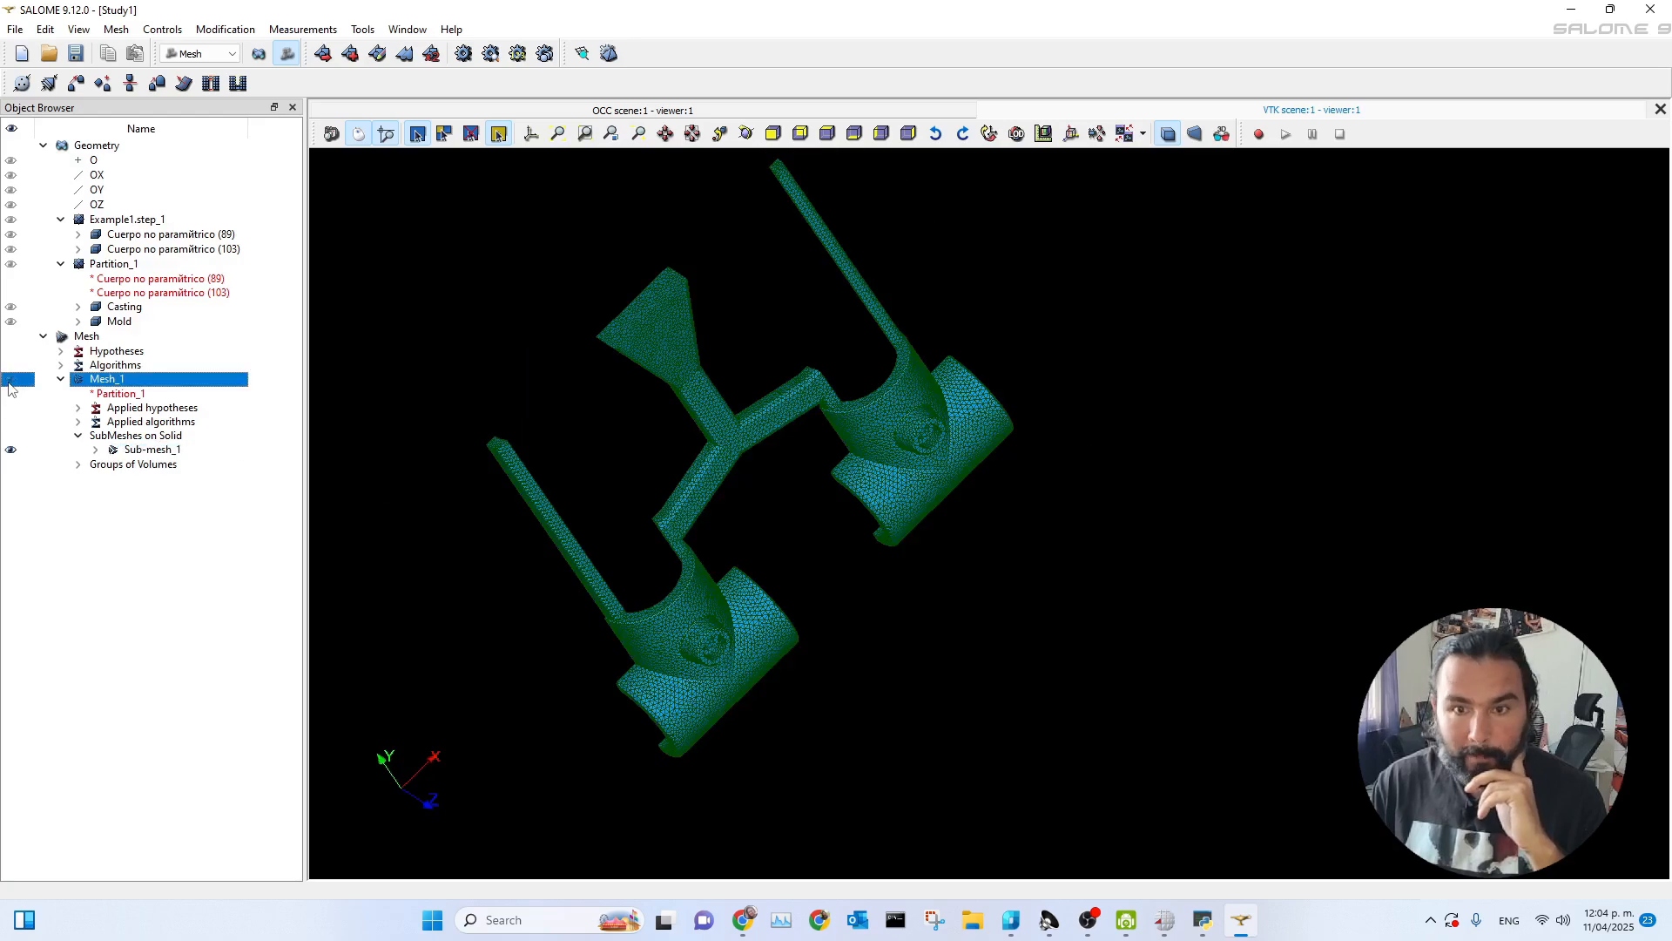
pyautogui.click(10, 382)
pyautogui.click(11, 450)
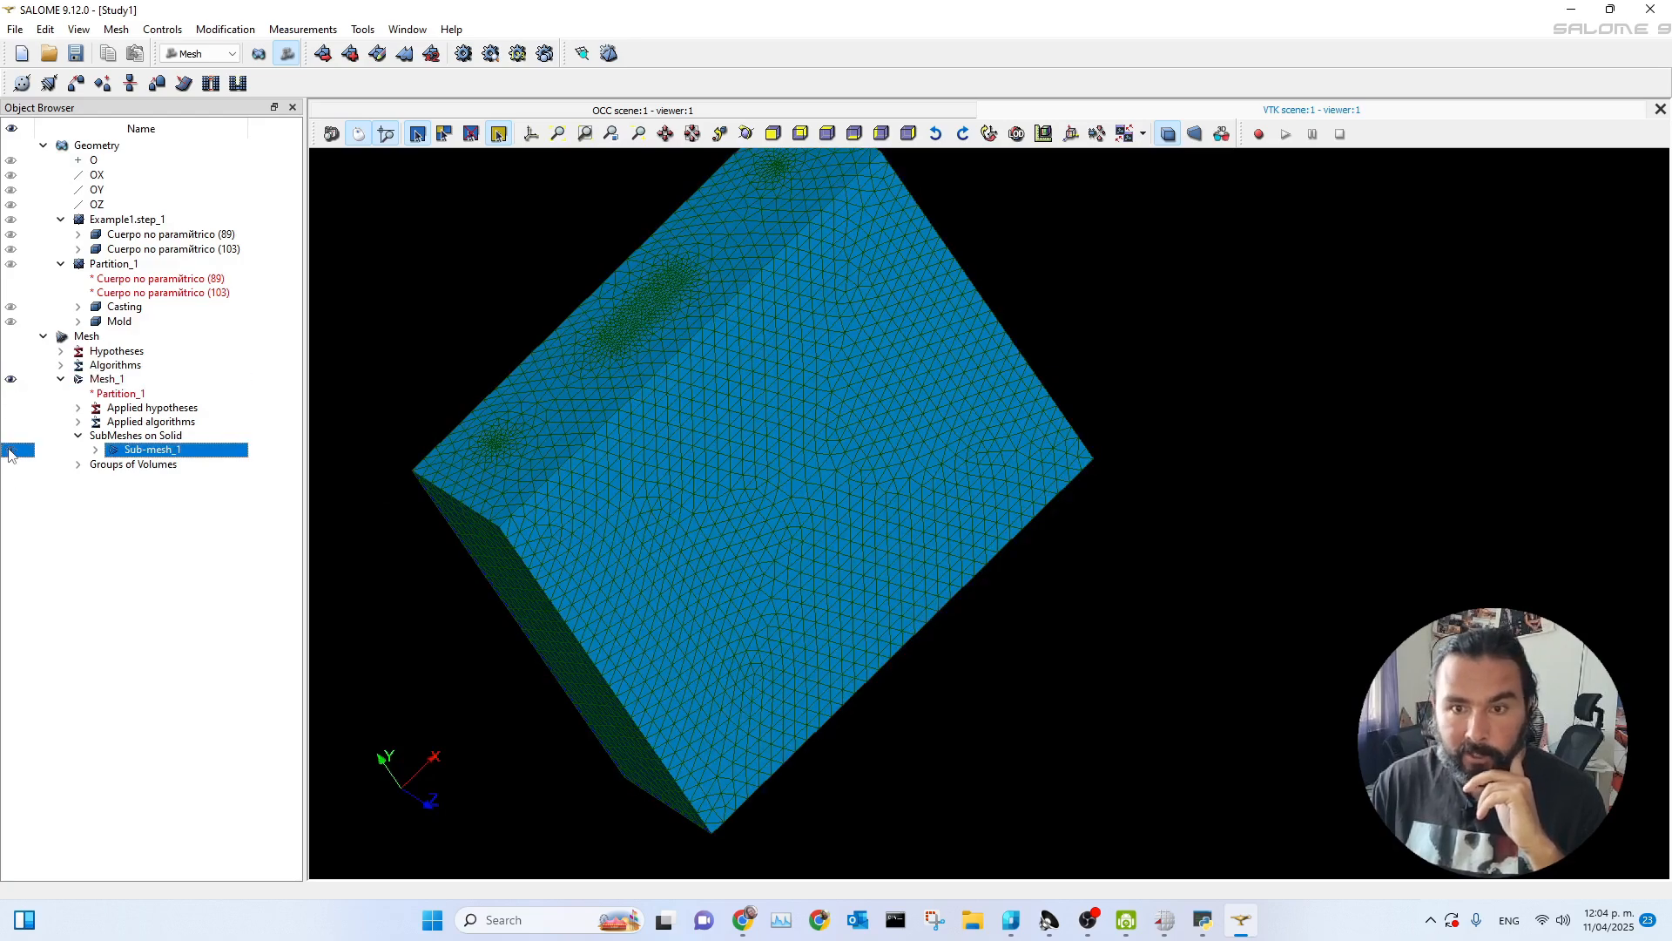
pyautogui.click(11, 450)
pyautogui.click(11, 381)
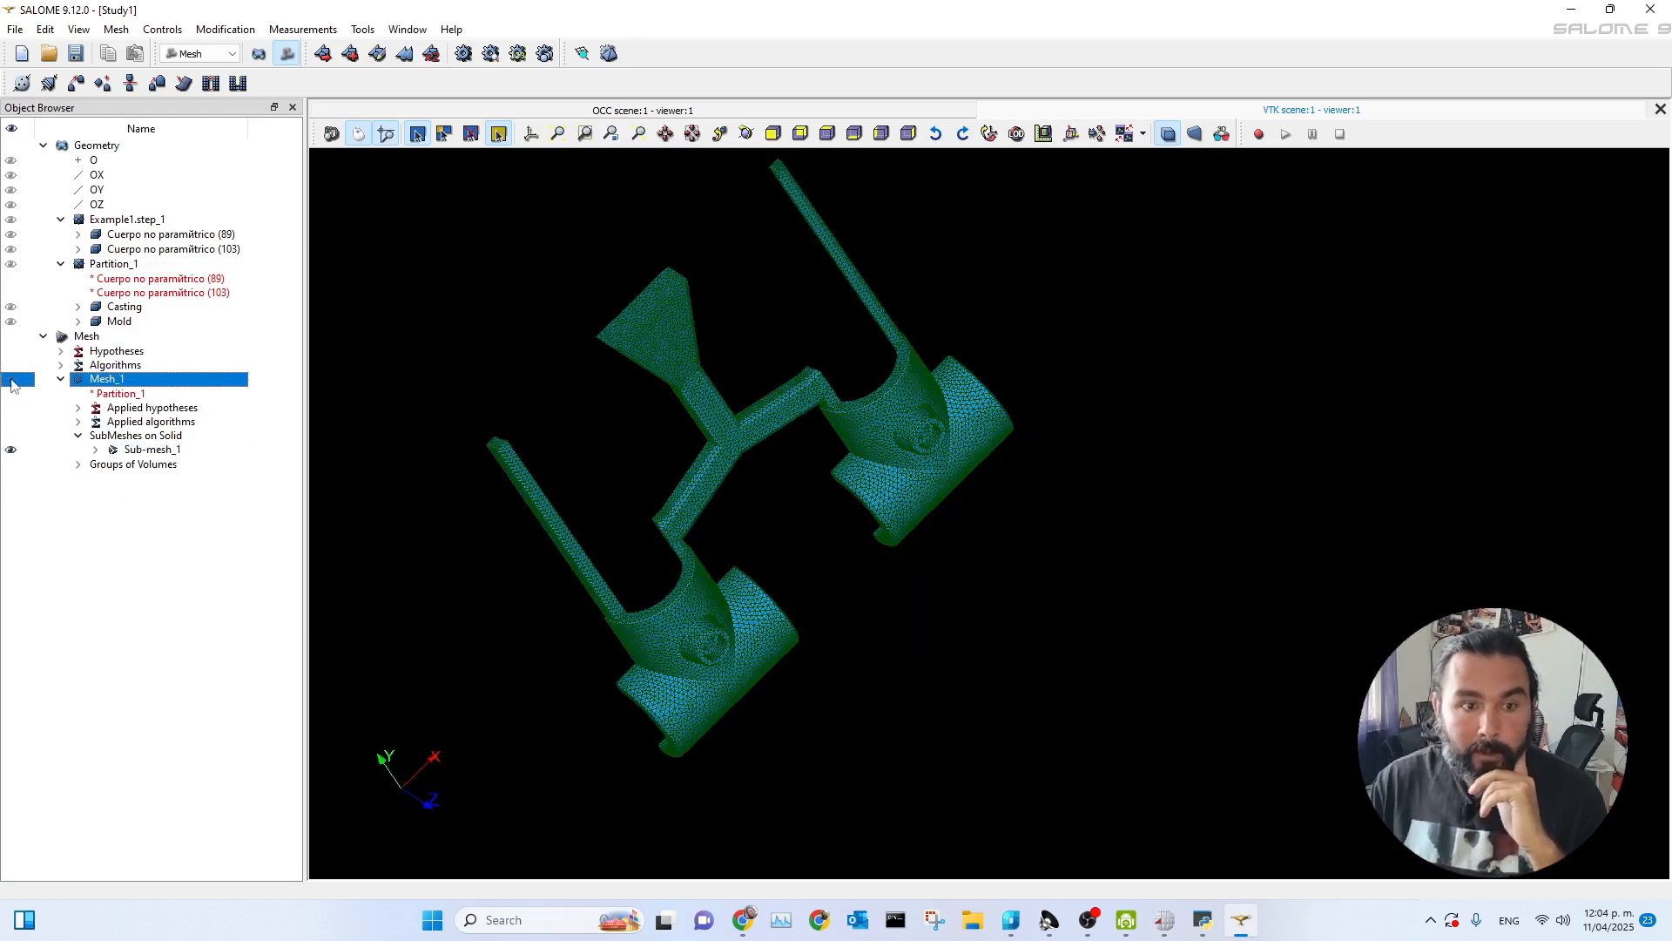
pyautogui.click(10, 380)
pyautogui.scroll(-2, 873, 771)
pyautogui.moveTo(873, 771); pyautogui.dragTo(1282, 550)
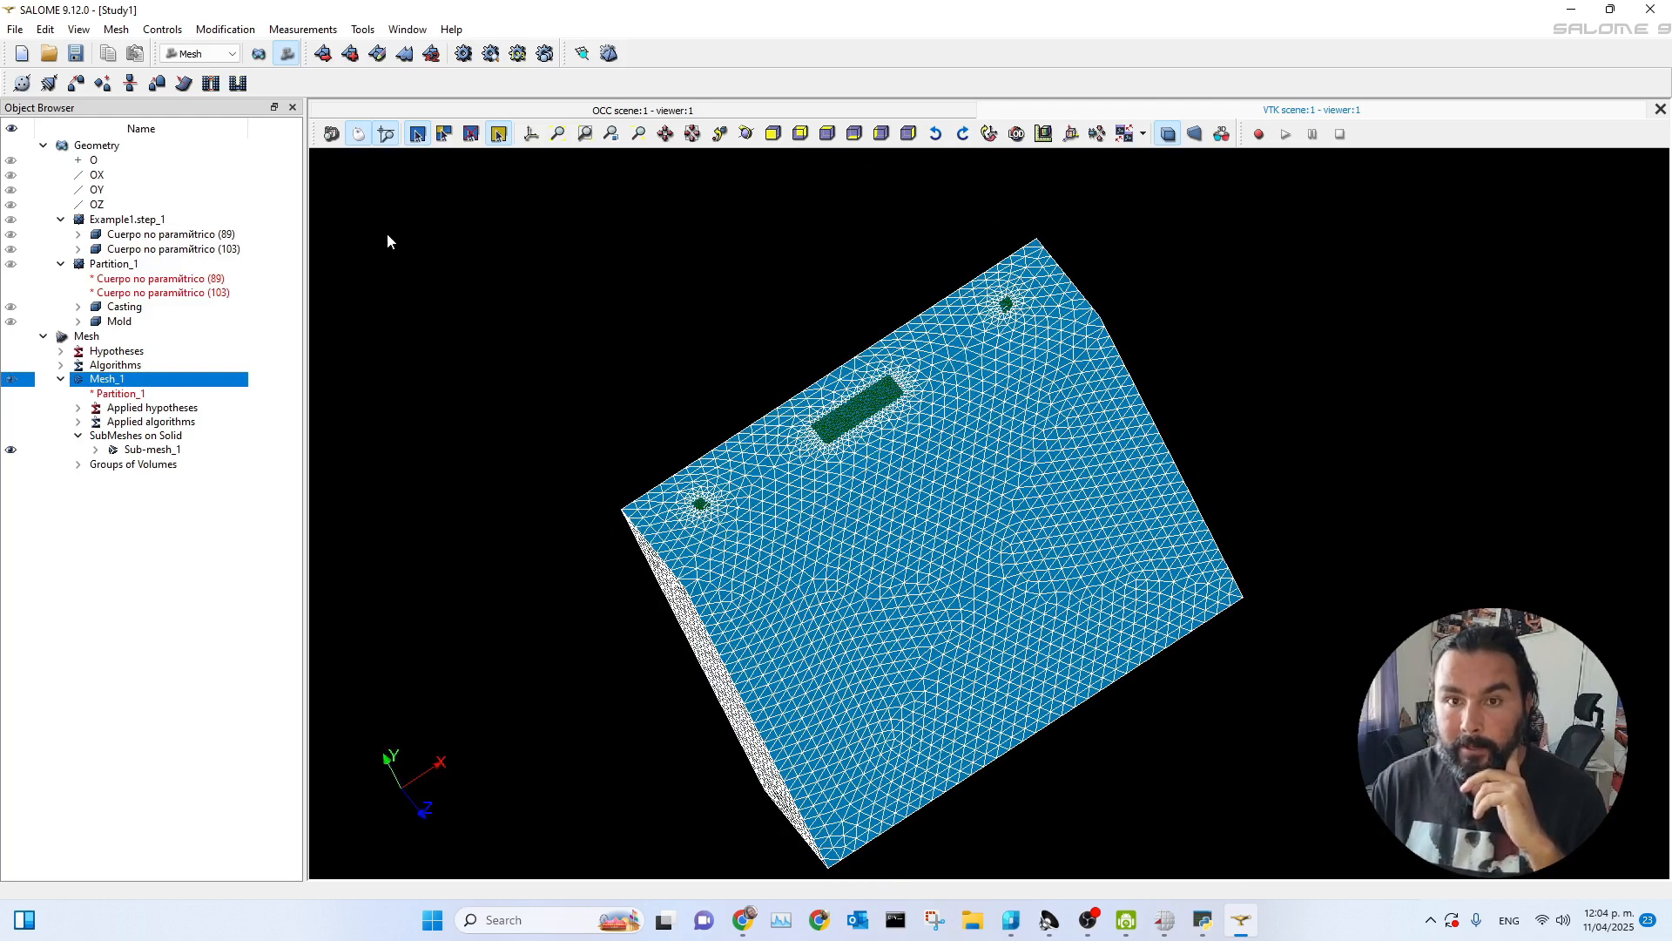
# - Check Mesh_1's 2D quality for minimum angle 6, aspect ratio 6 and length 0.5, and correct all defects with 7 iterations
pyautogui.click(582, 54)
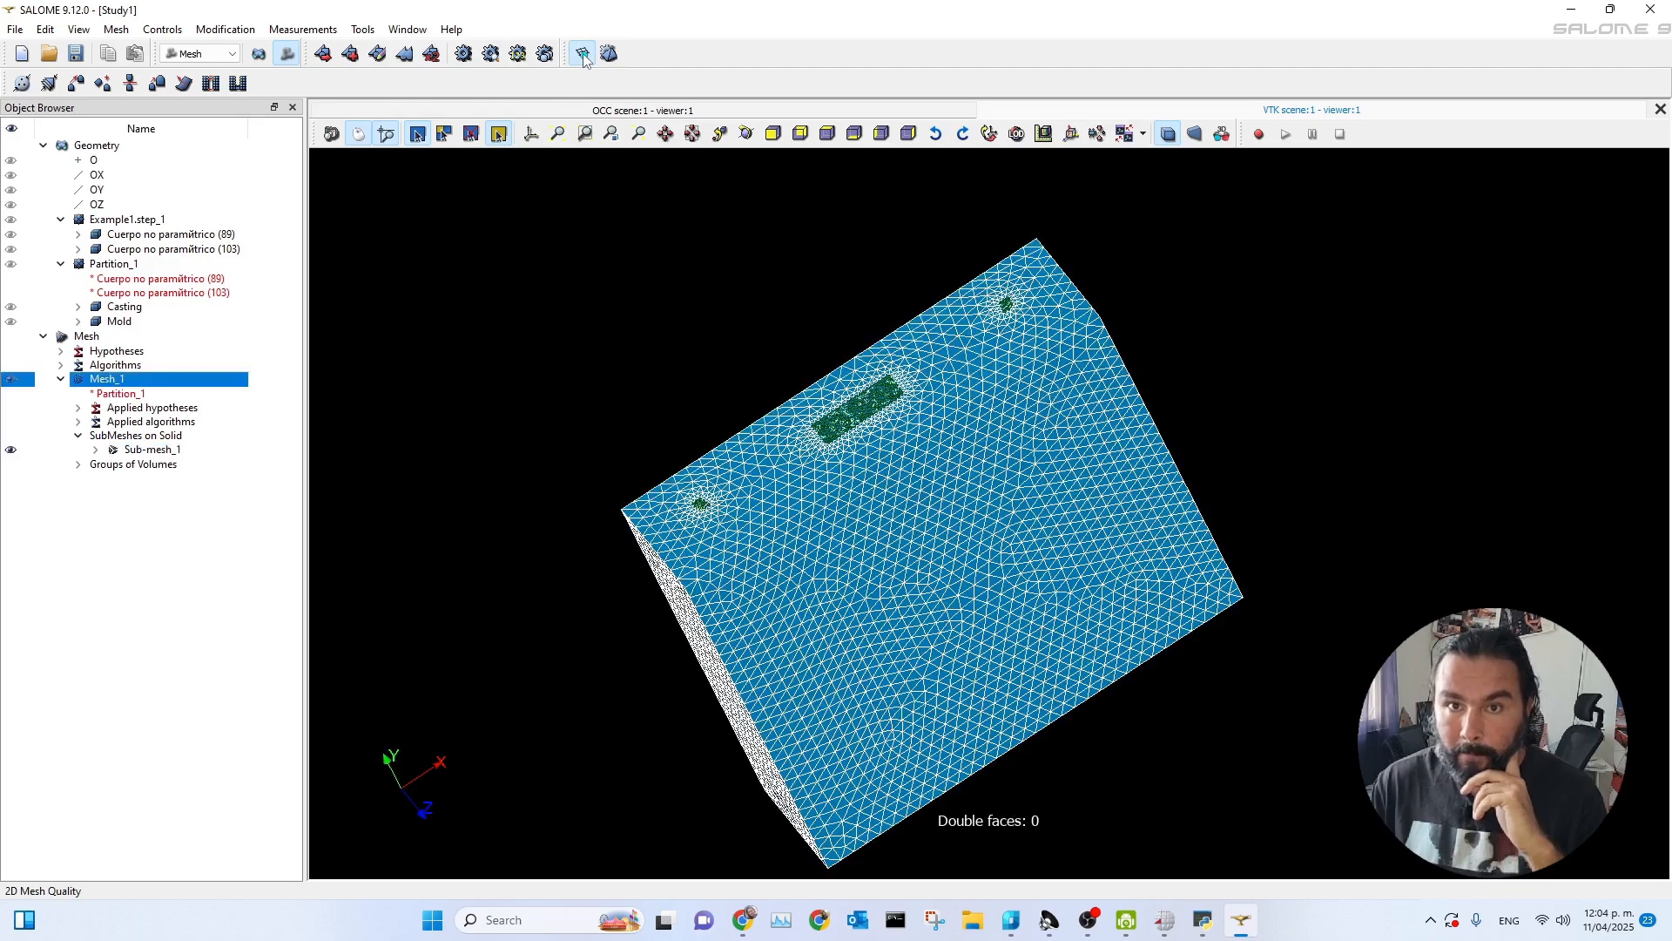
pyautogui.moveTo(803, 342); pyautogui.dragTo(476, 199)
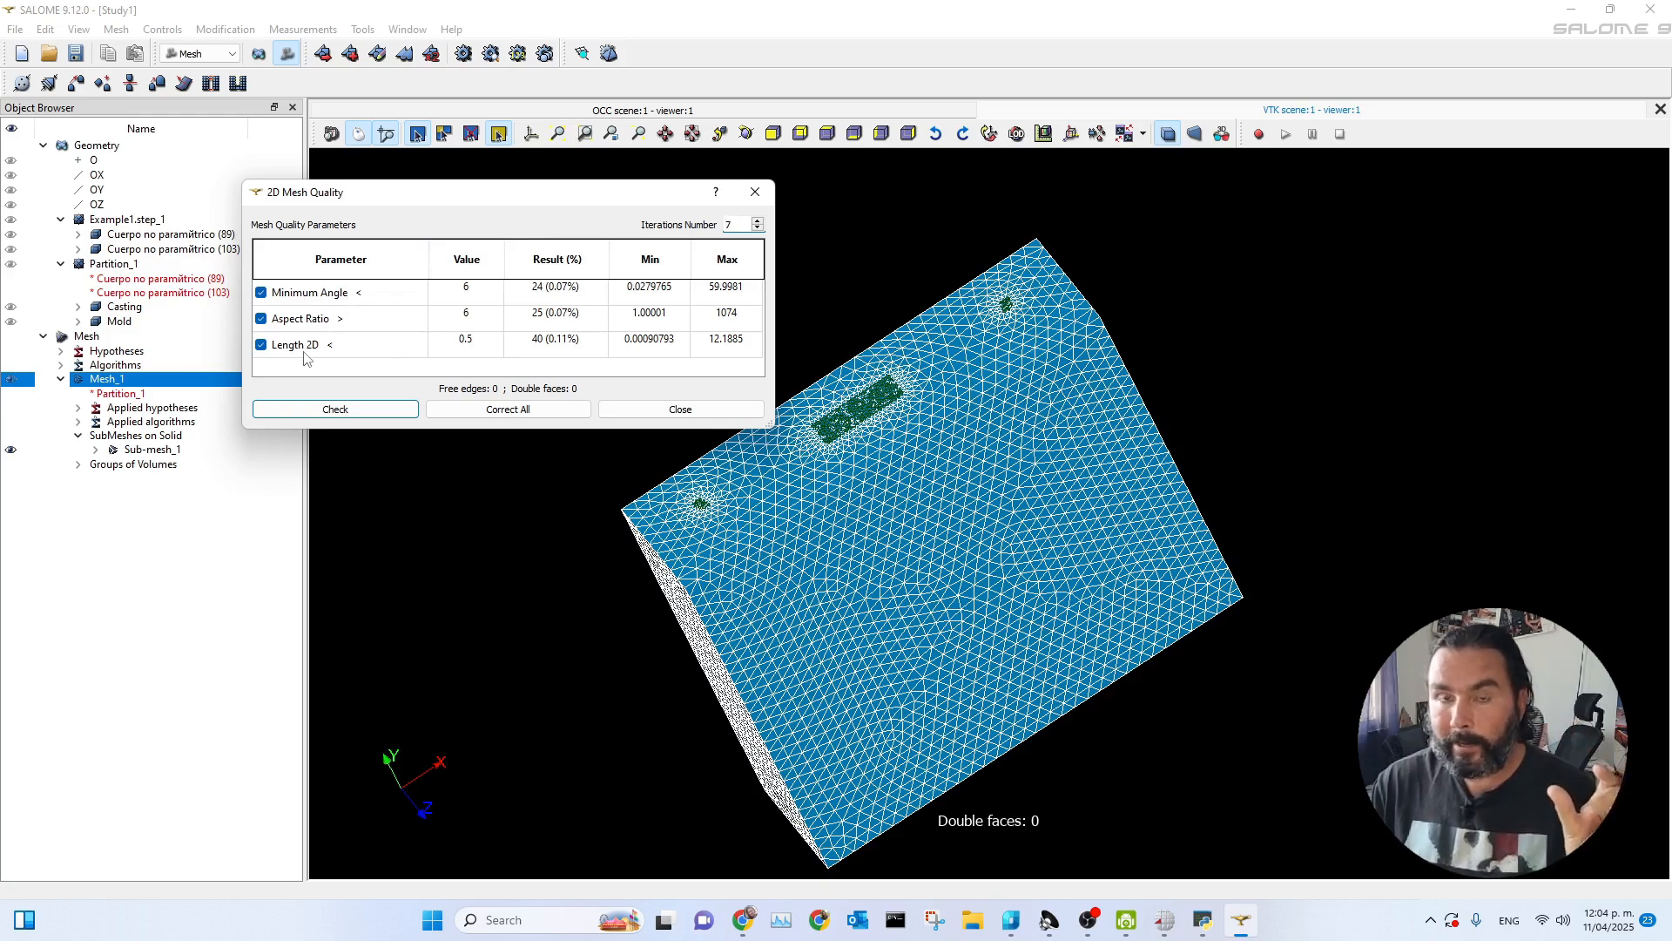
pyautogui.moveTo(527, 195); pyautogui.dragTo(1328, 288)
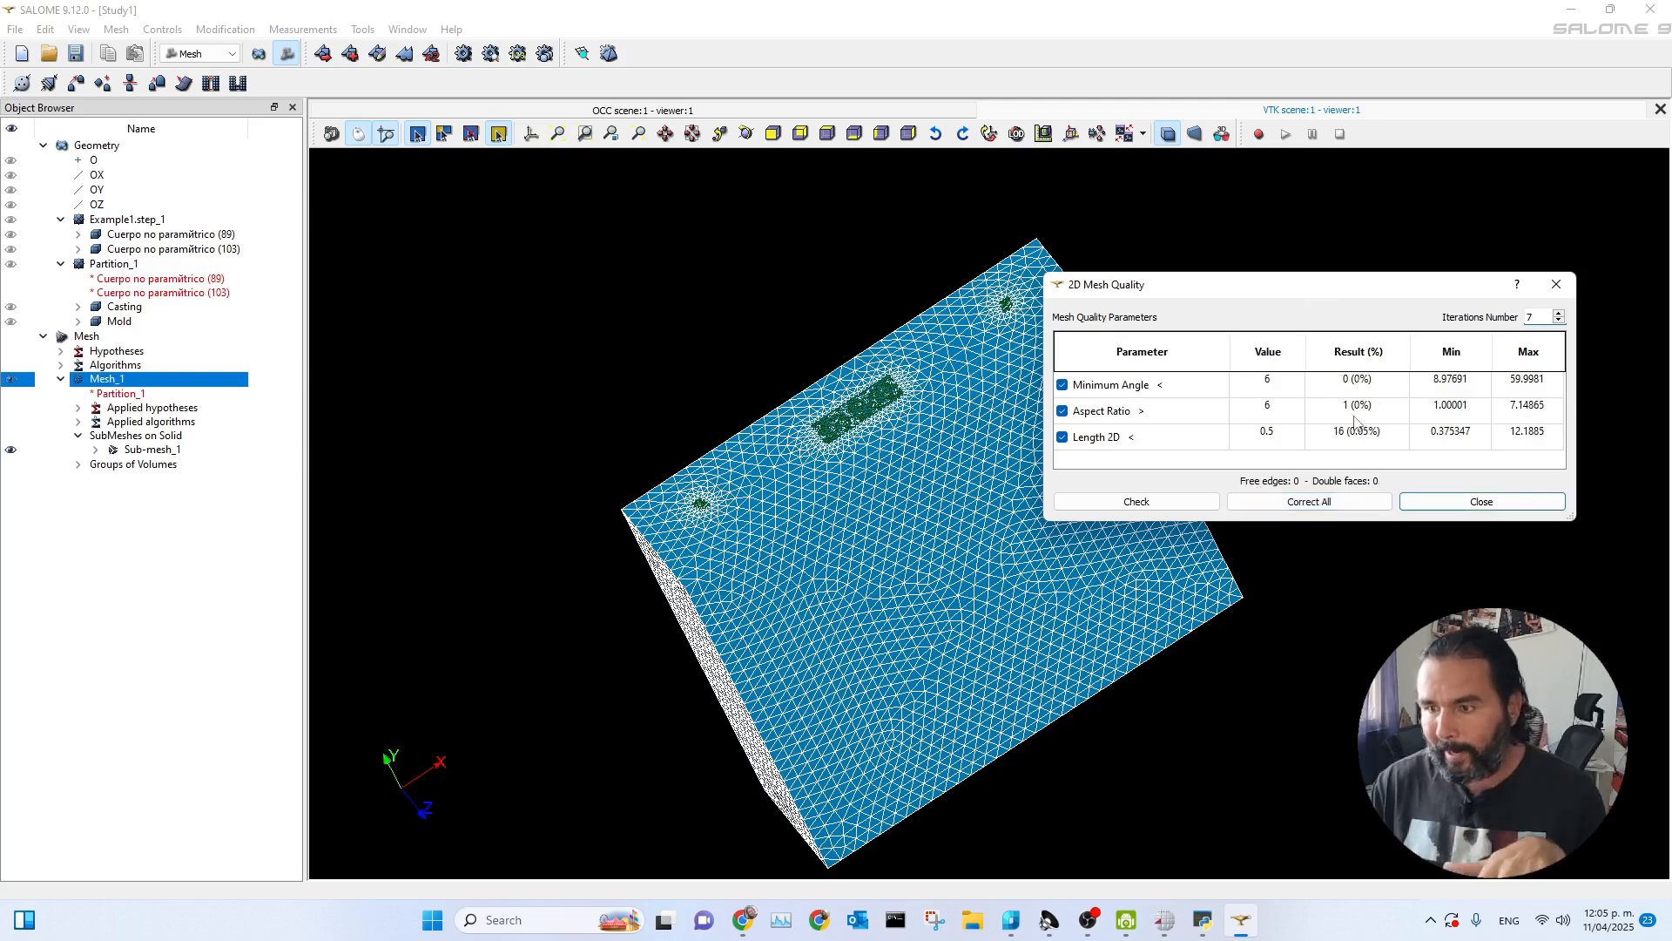
pyautogui.moveTo(1300, 281); pyautogui.dragTo(1134, 221)
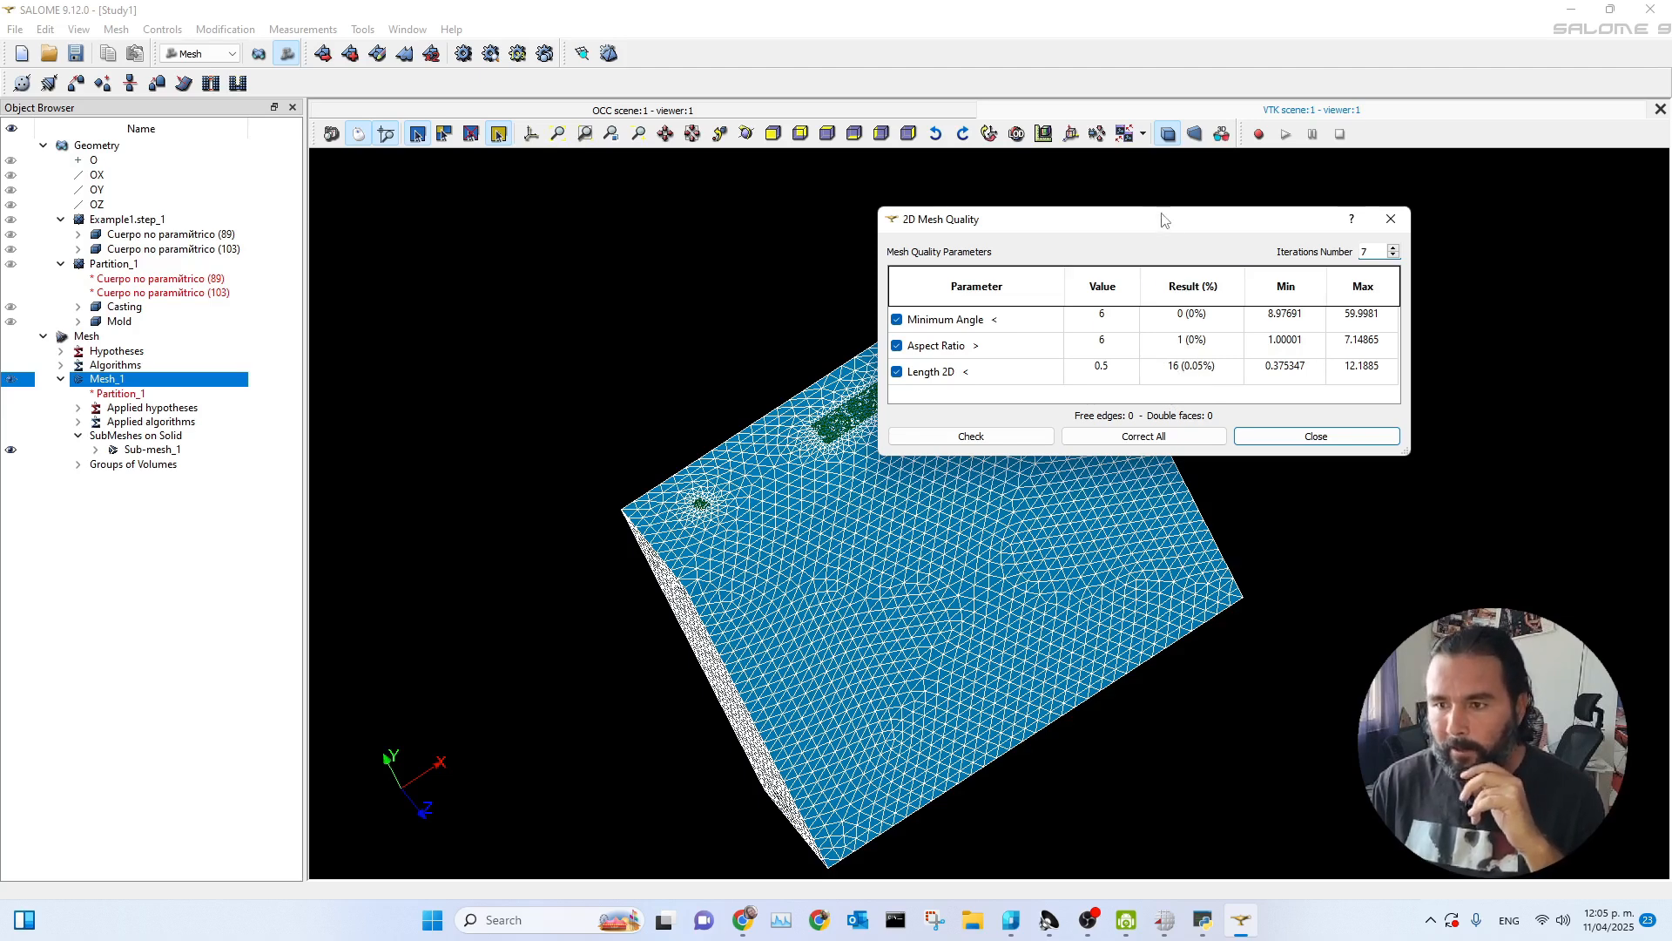
pyautogui.click(1391, 219)
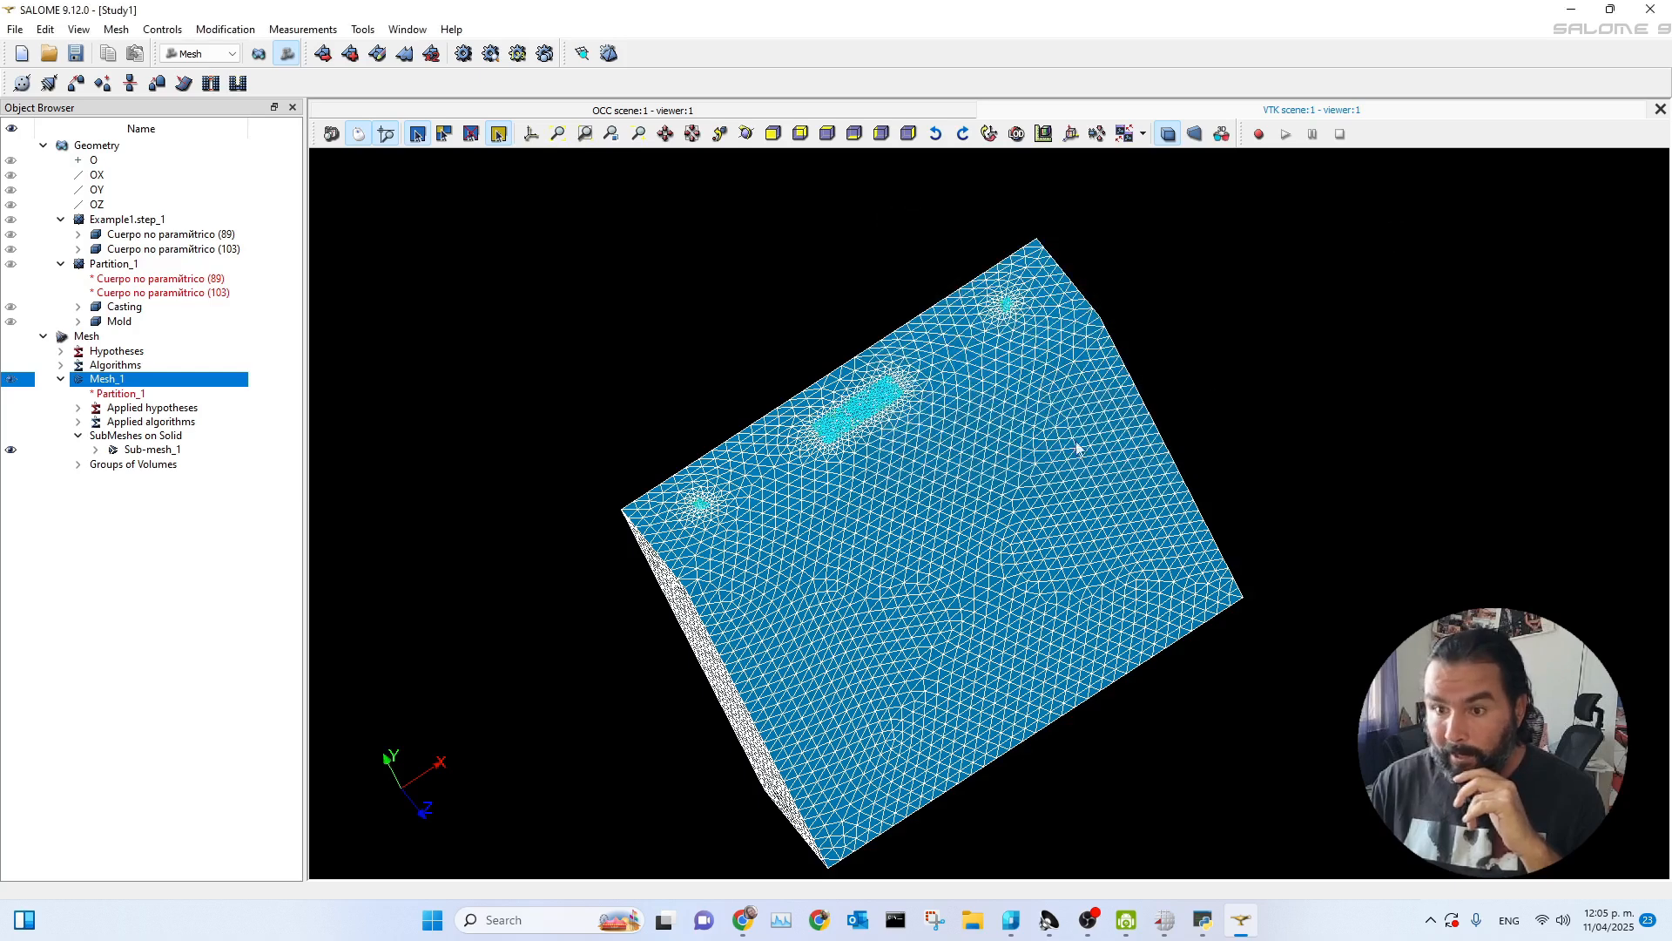
# - Compute the 3D mesh of Mesh_1, review the element counts in the computation report and dismiss it
pyautogui.scroll(-3, 1030, 473)
pyautogui.scroll(3, 944, 536)
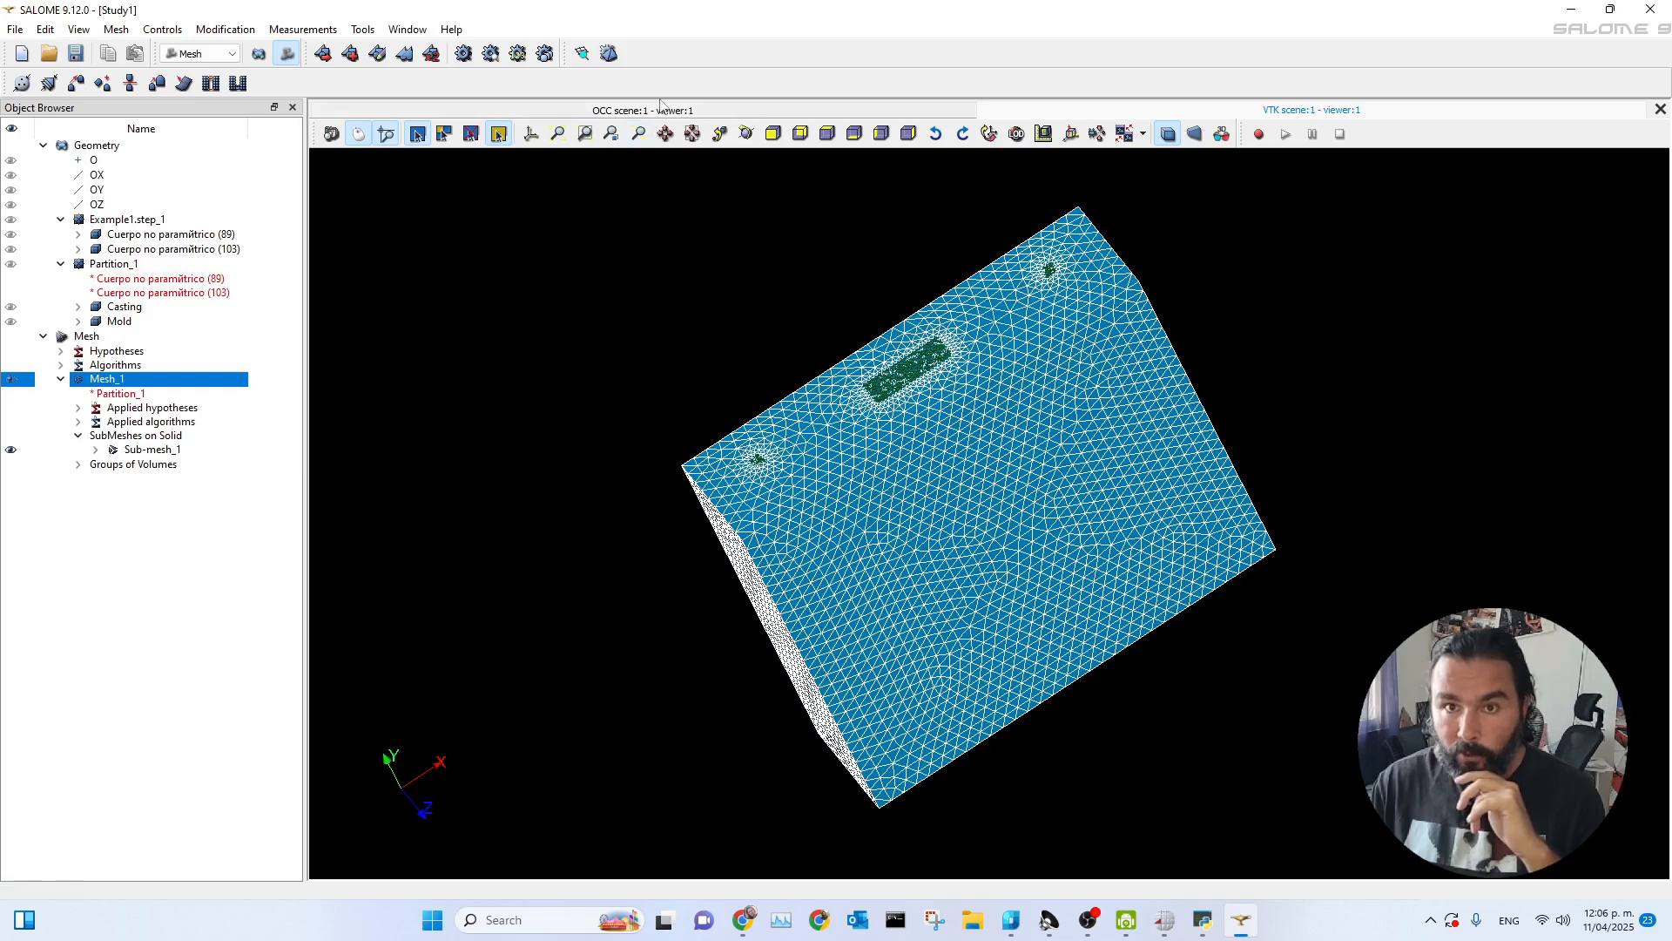
pyautogui.click(609, 55)
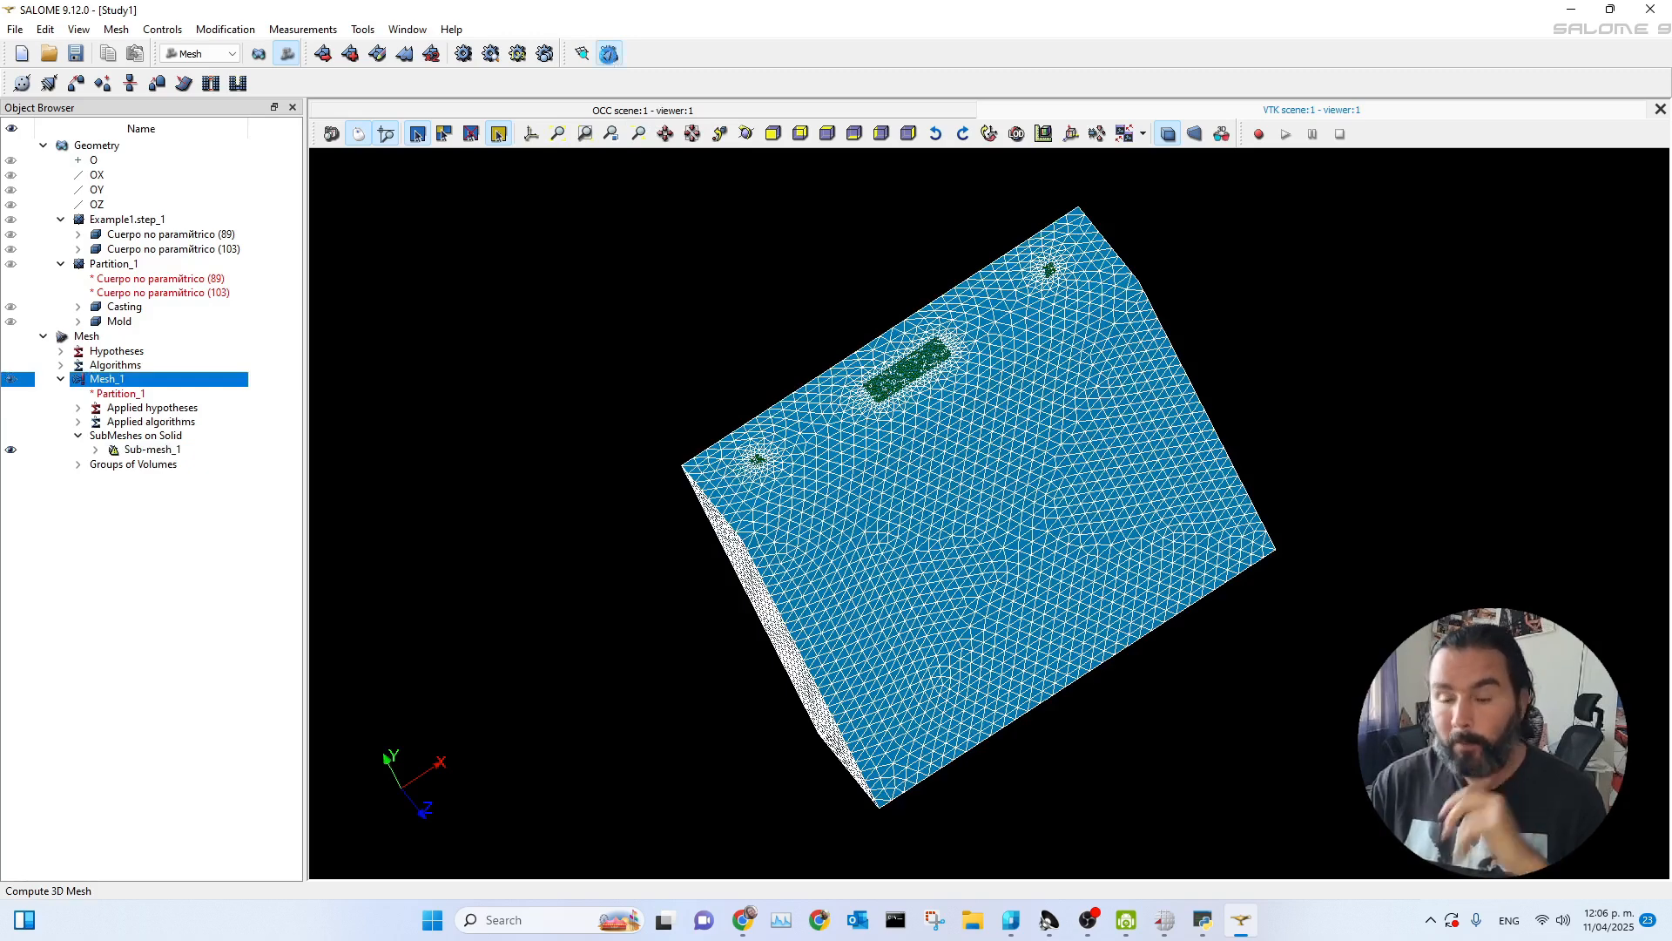
pyautogui.click(609, 55)
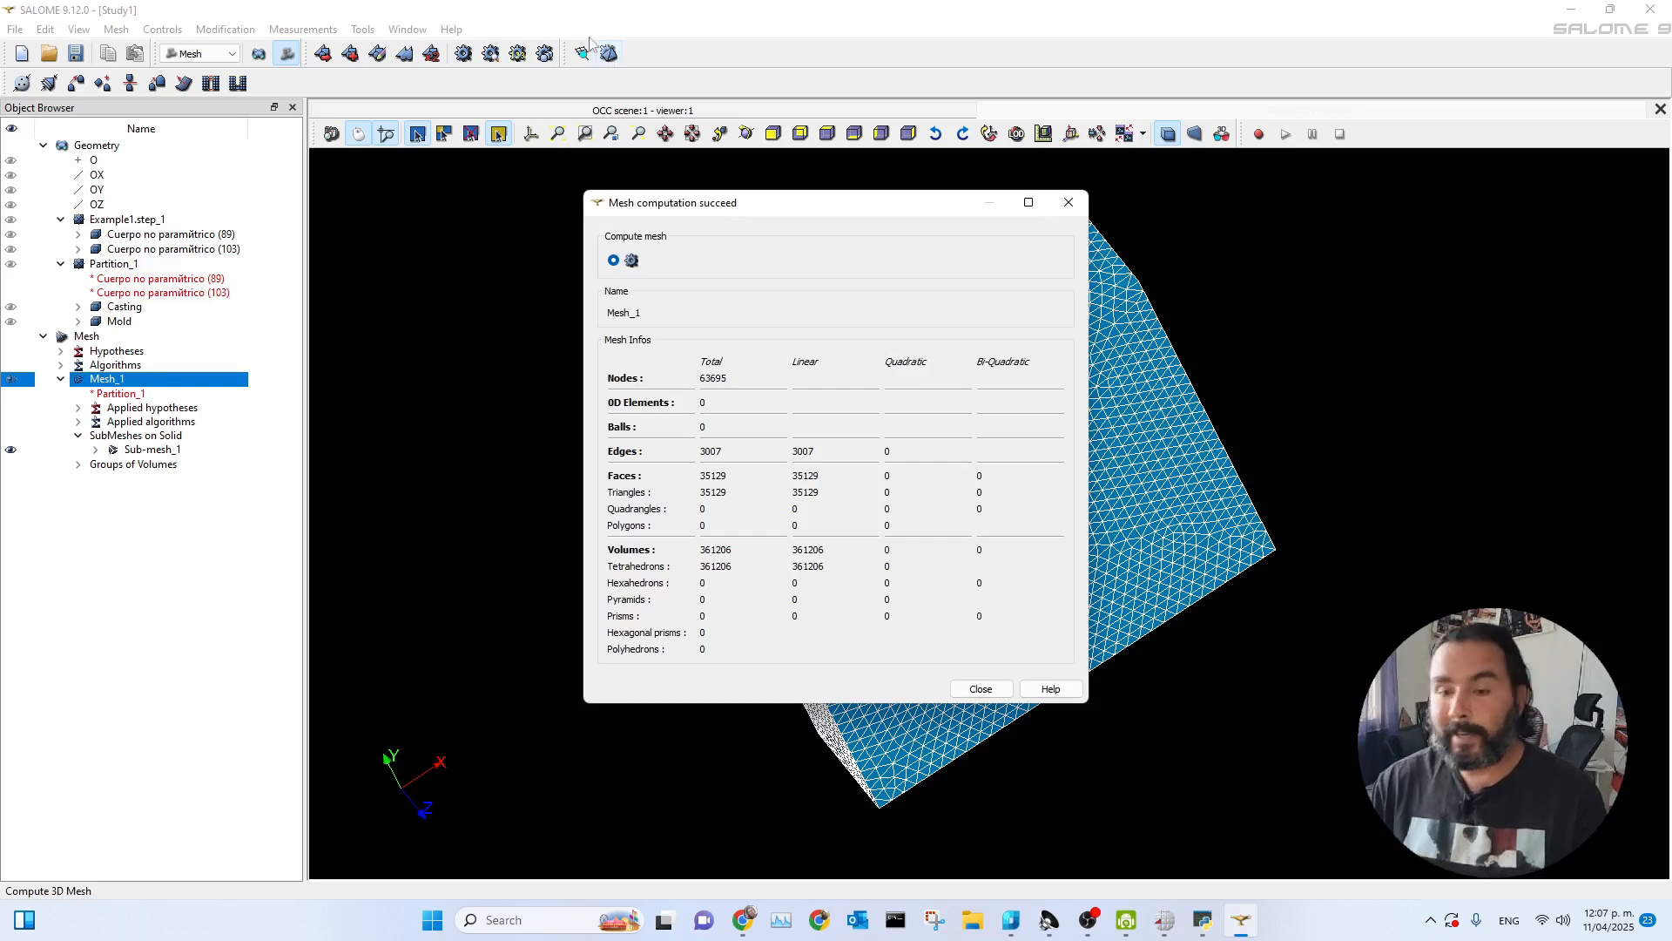
pyautogui.moveTo(778, 209); pyautogui.dragTo(919, 189)
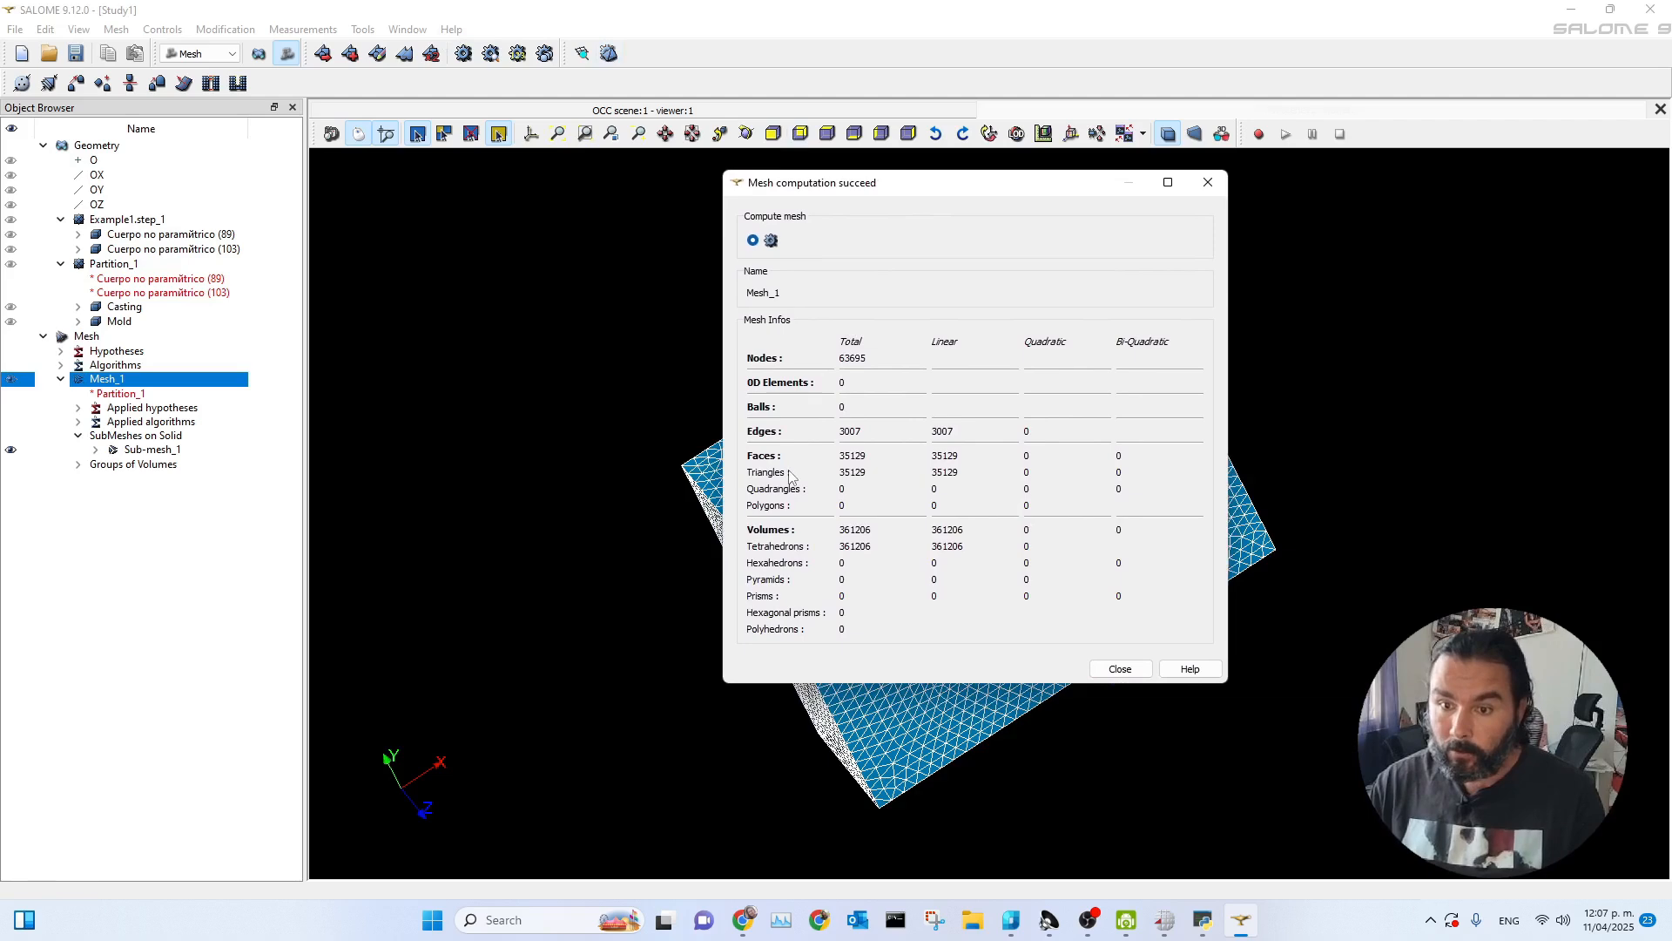
pyautogui.moveTo(958, 191); pyautogui.dragTo(671, 203)
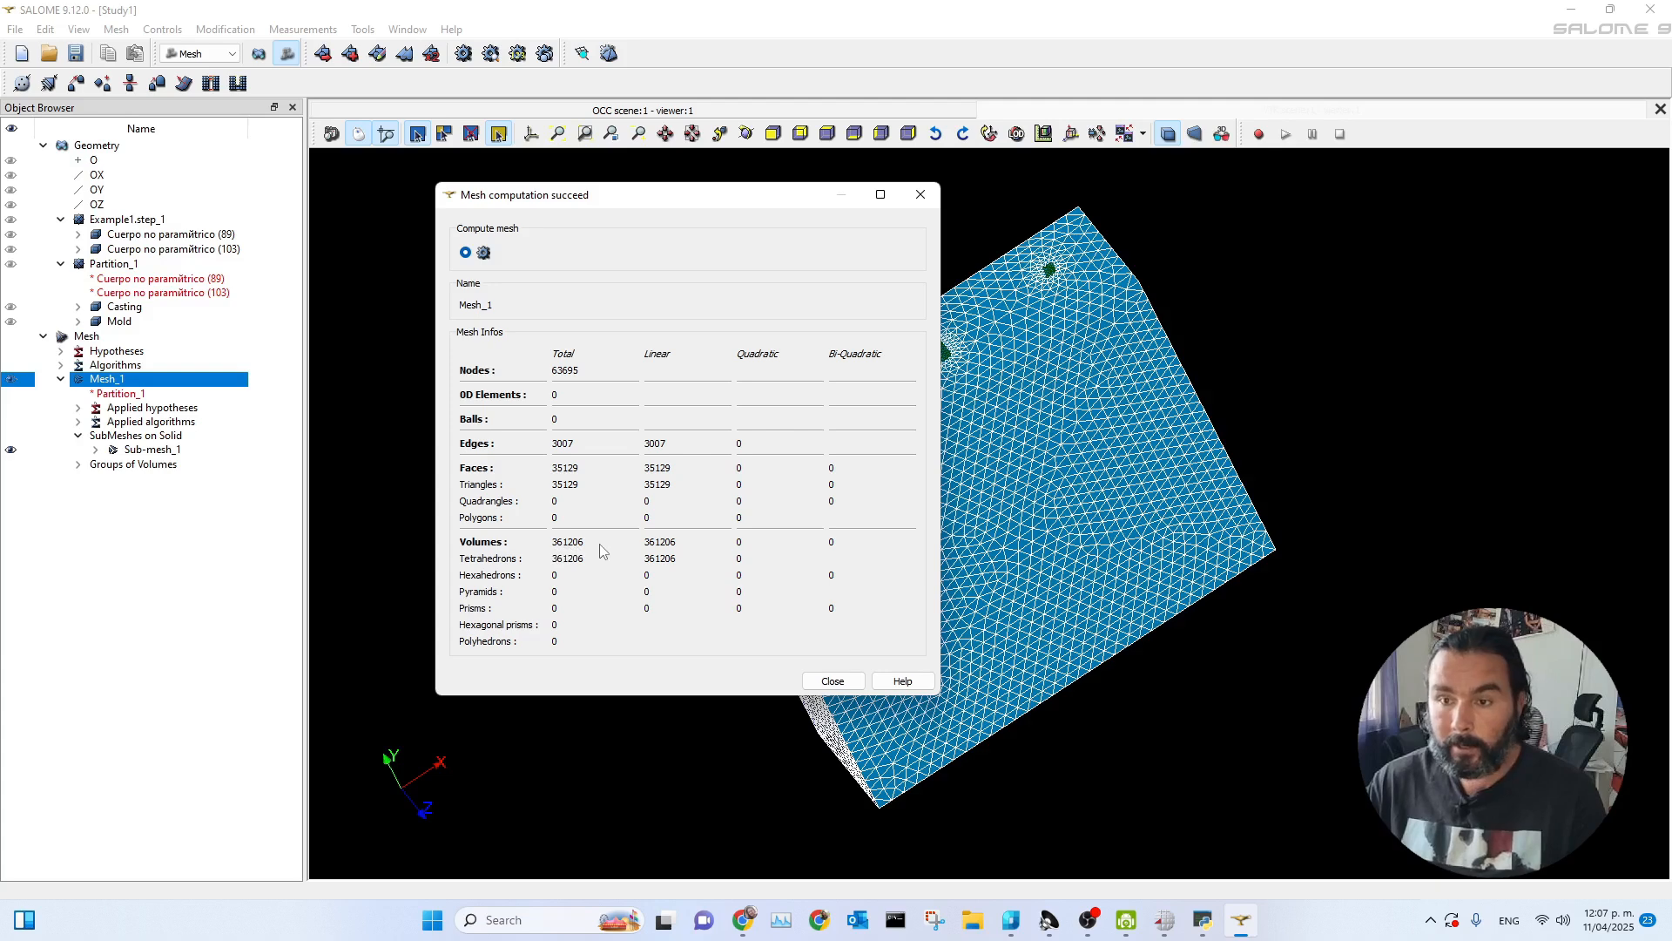
pyautogui.moveTo(728, 201); pyautogui.dragTo(723, 221)
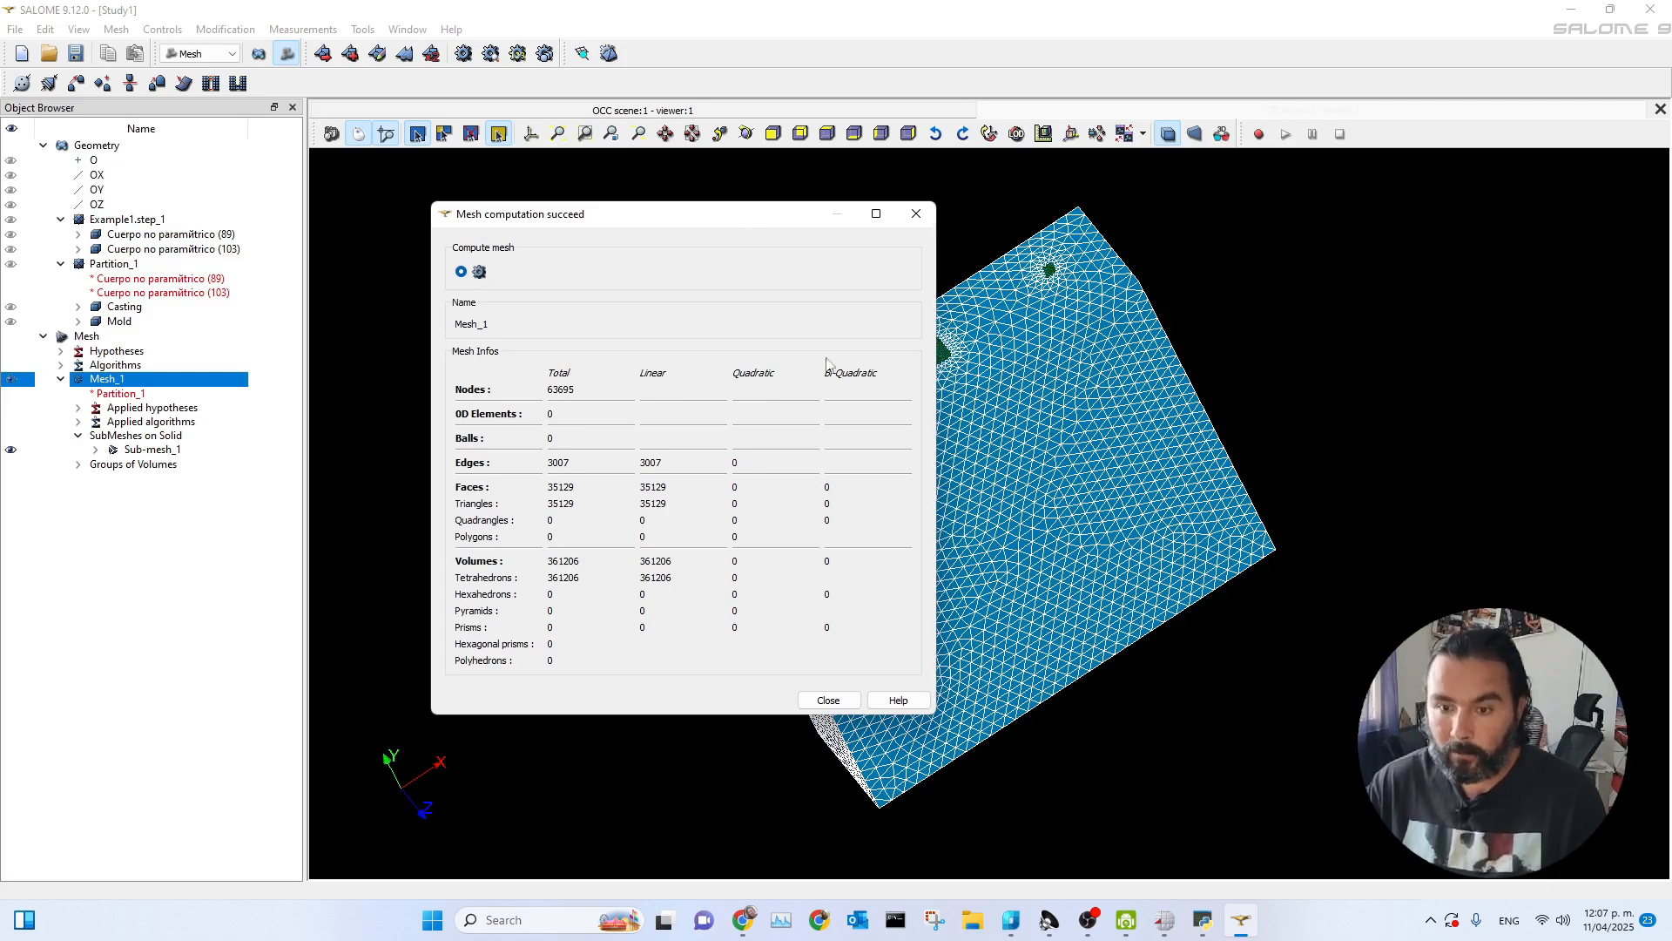
pyautogui.click(828, 701)
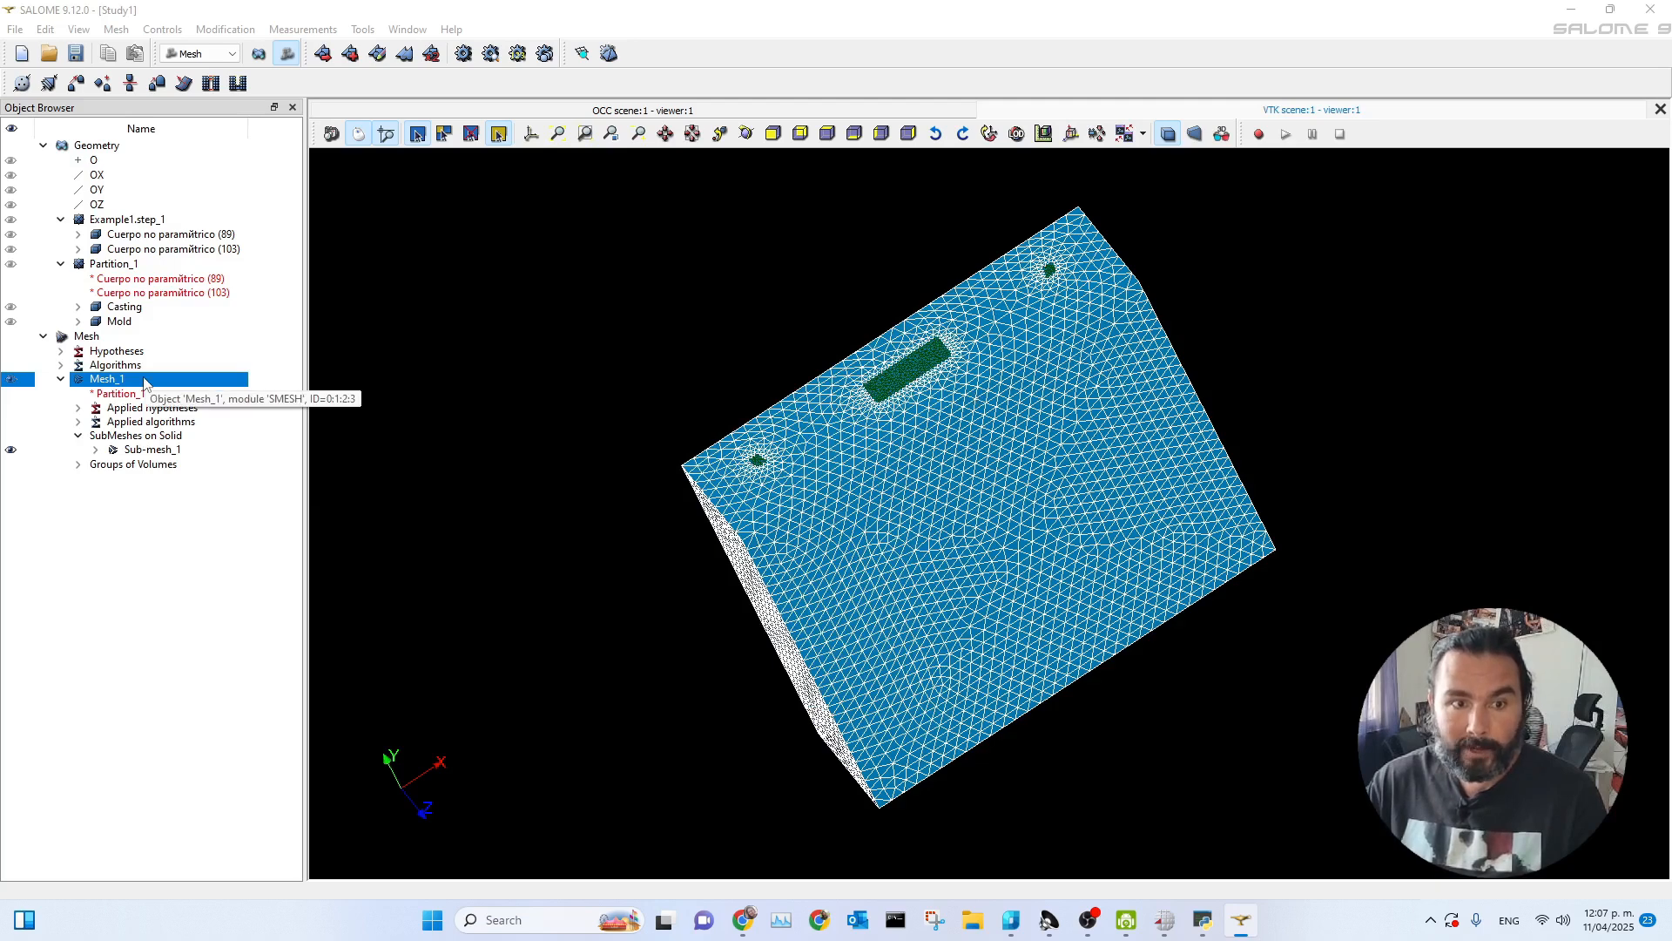
# - Start exporting Mesh_1 as a MED file and choose the LessonFree folder on the Desktop as the destination
pyautogui.rightClick(143, 387)
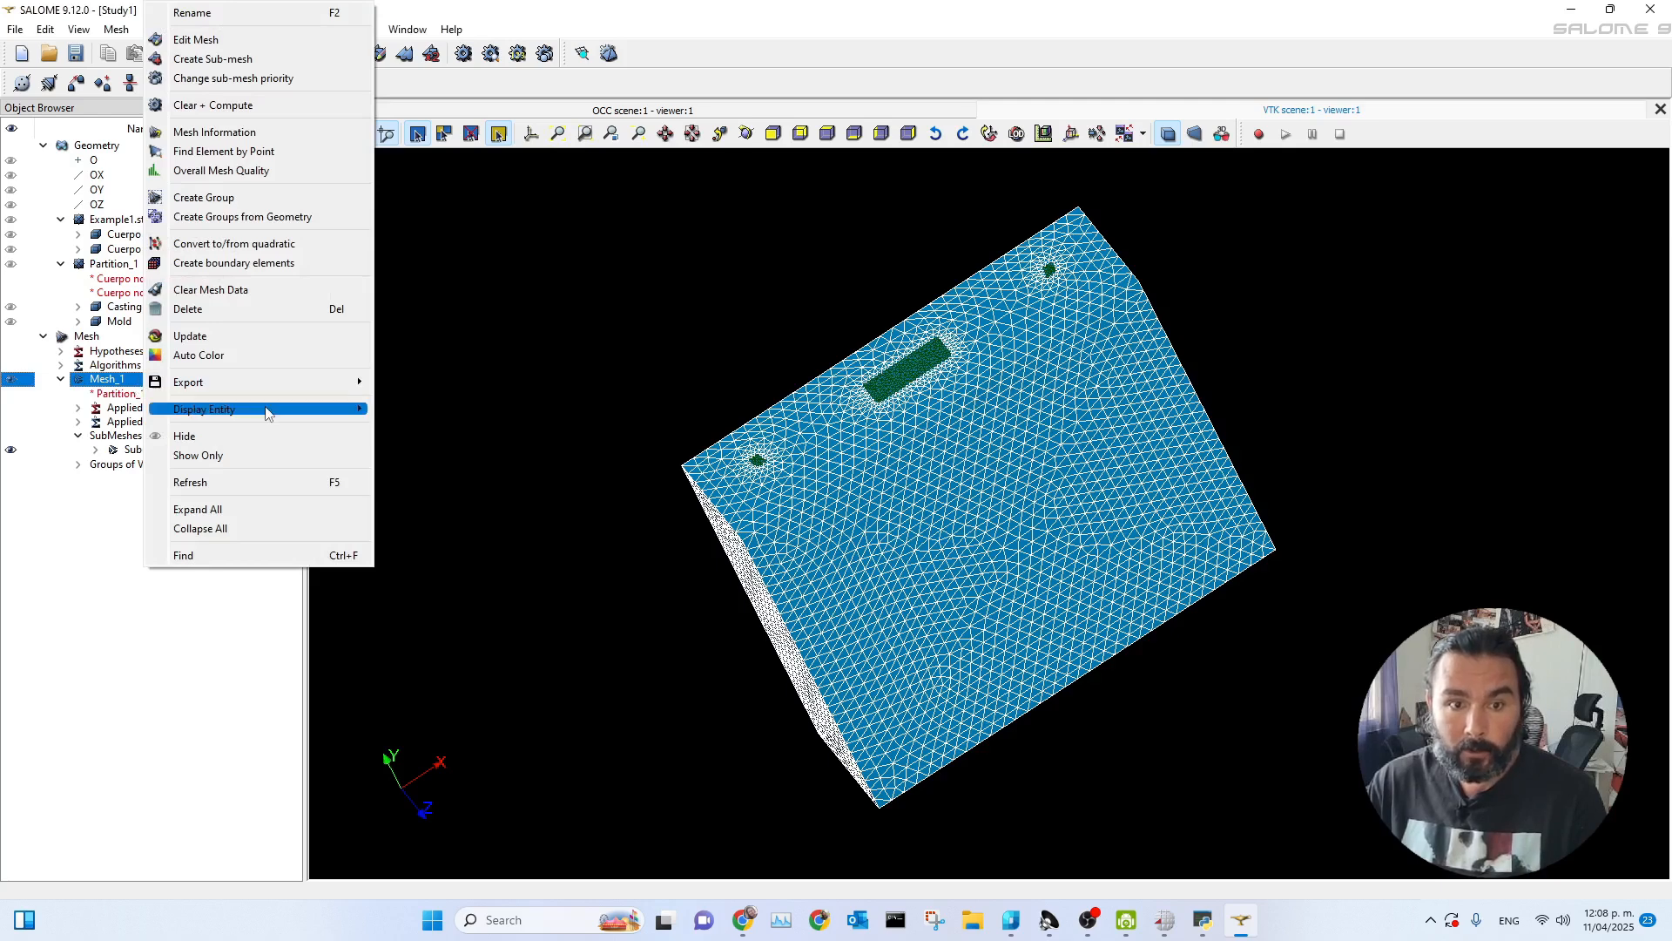
pyautogui.moveTo(326, 386)
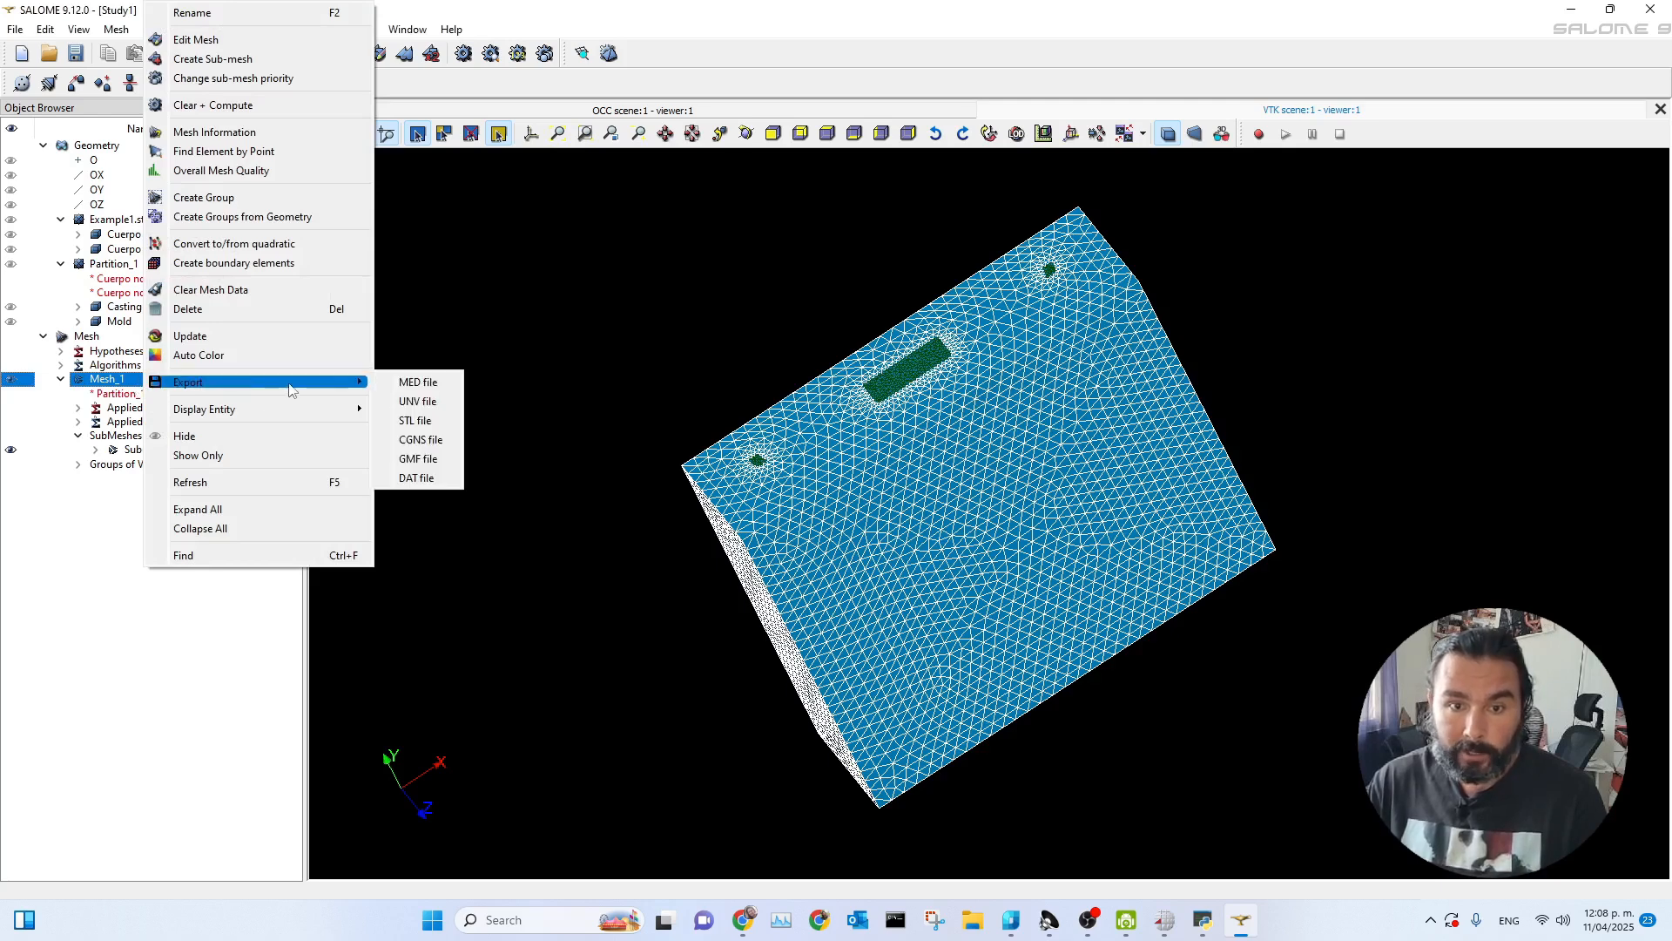
pyautogui.click(418, 382)
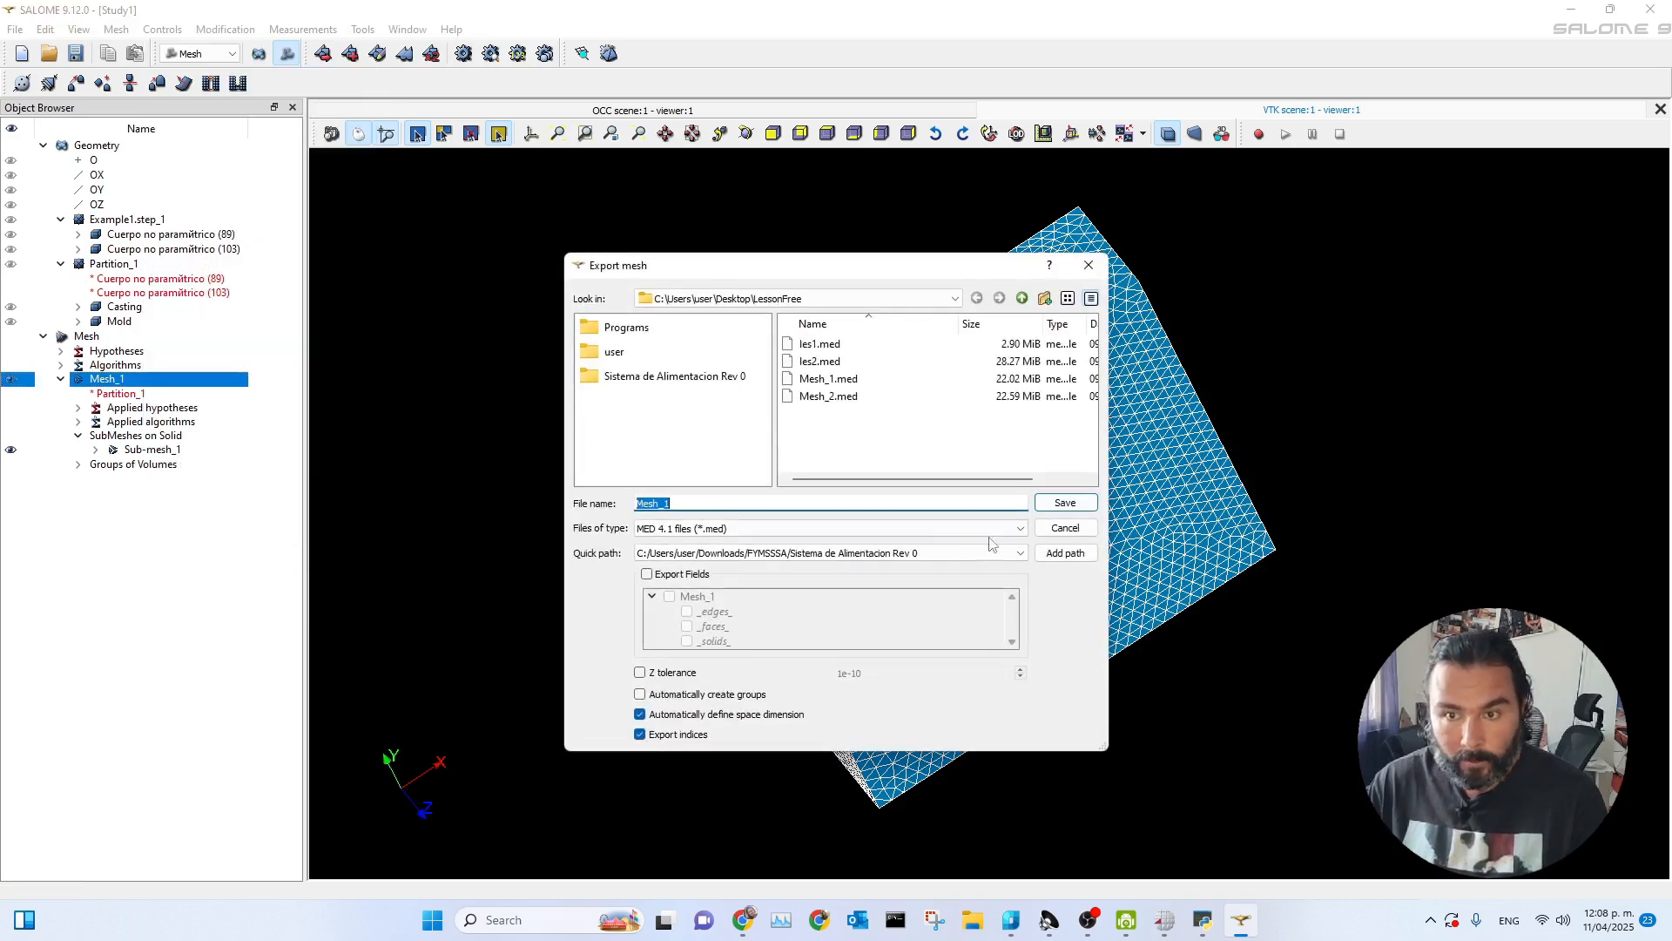
pyautogui.click(615, 351)
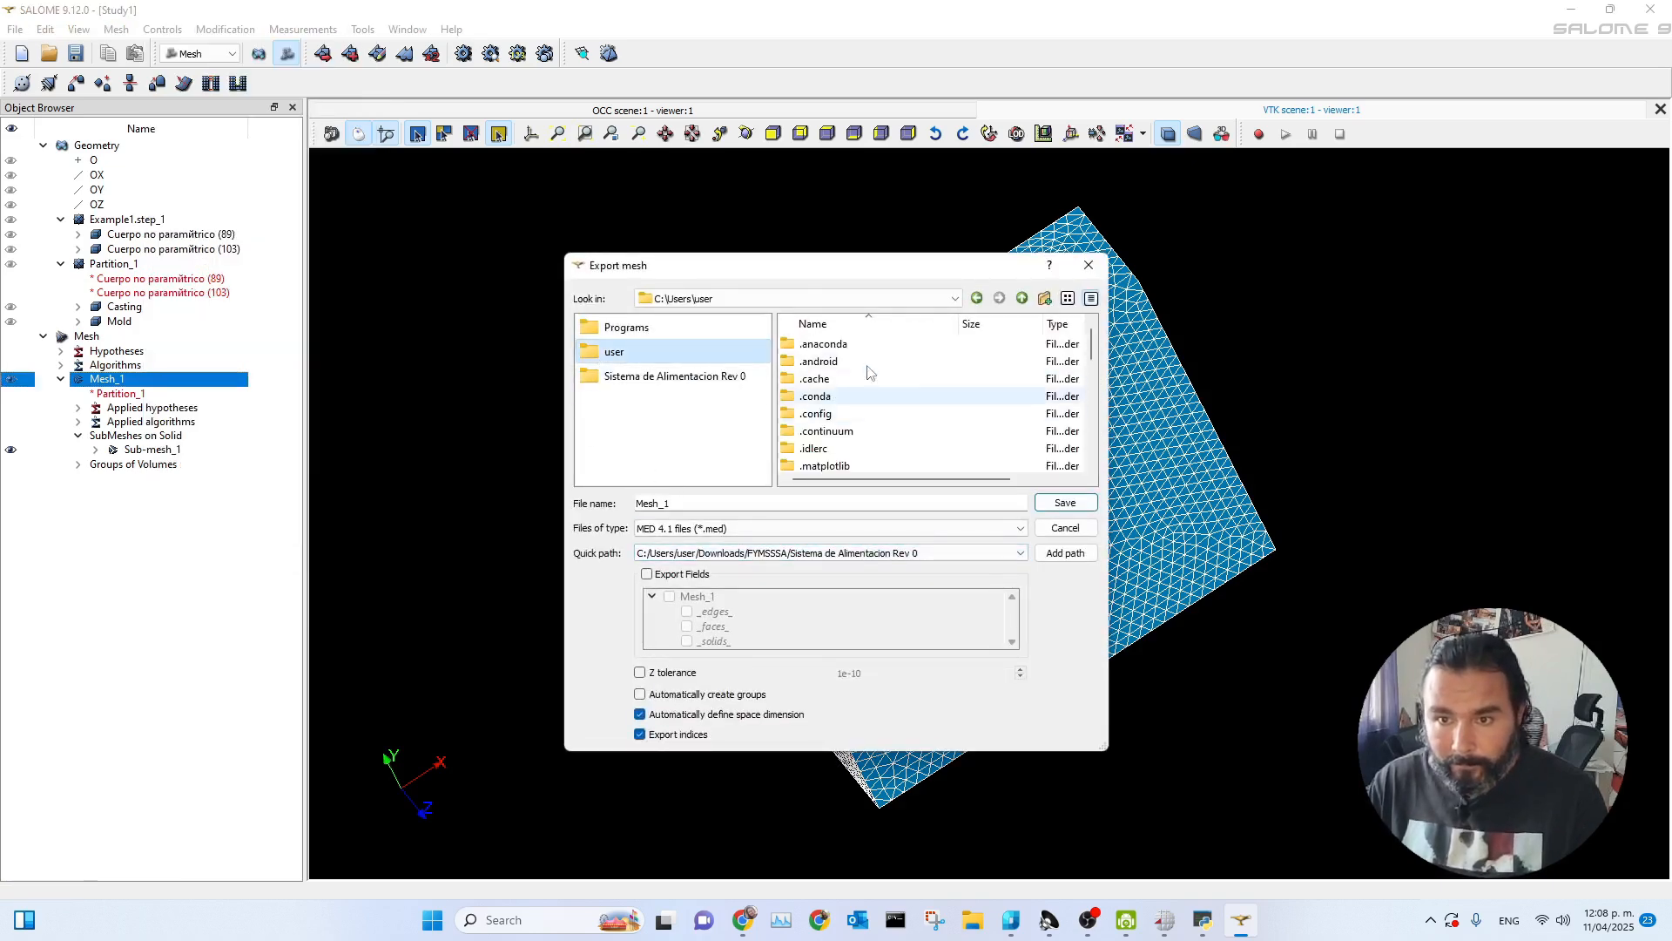
pyautogui.scroll(-4, 871, 383)
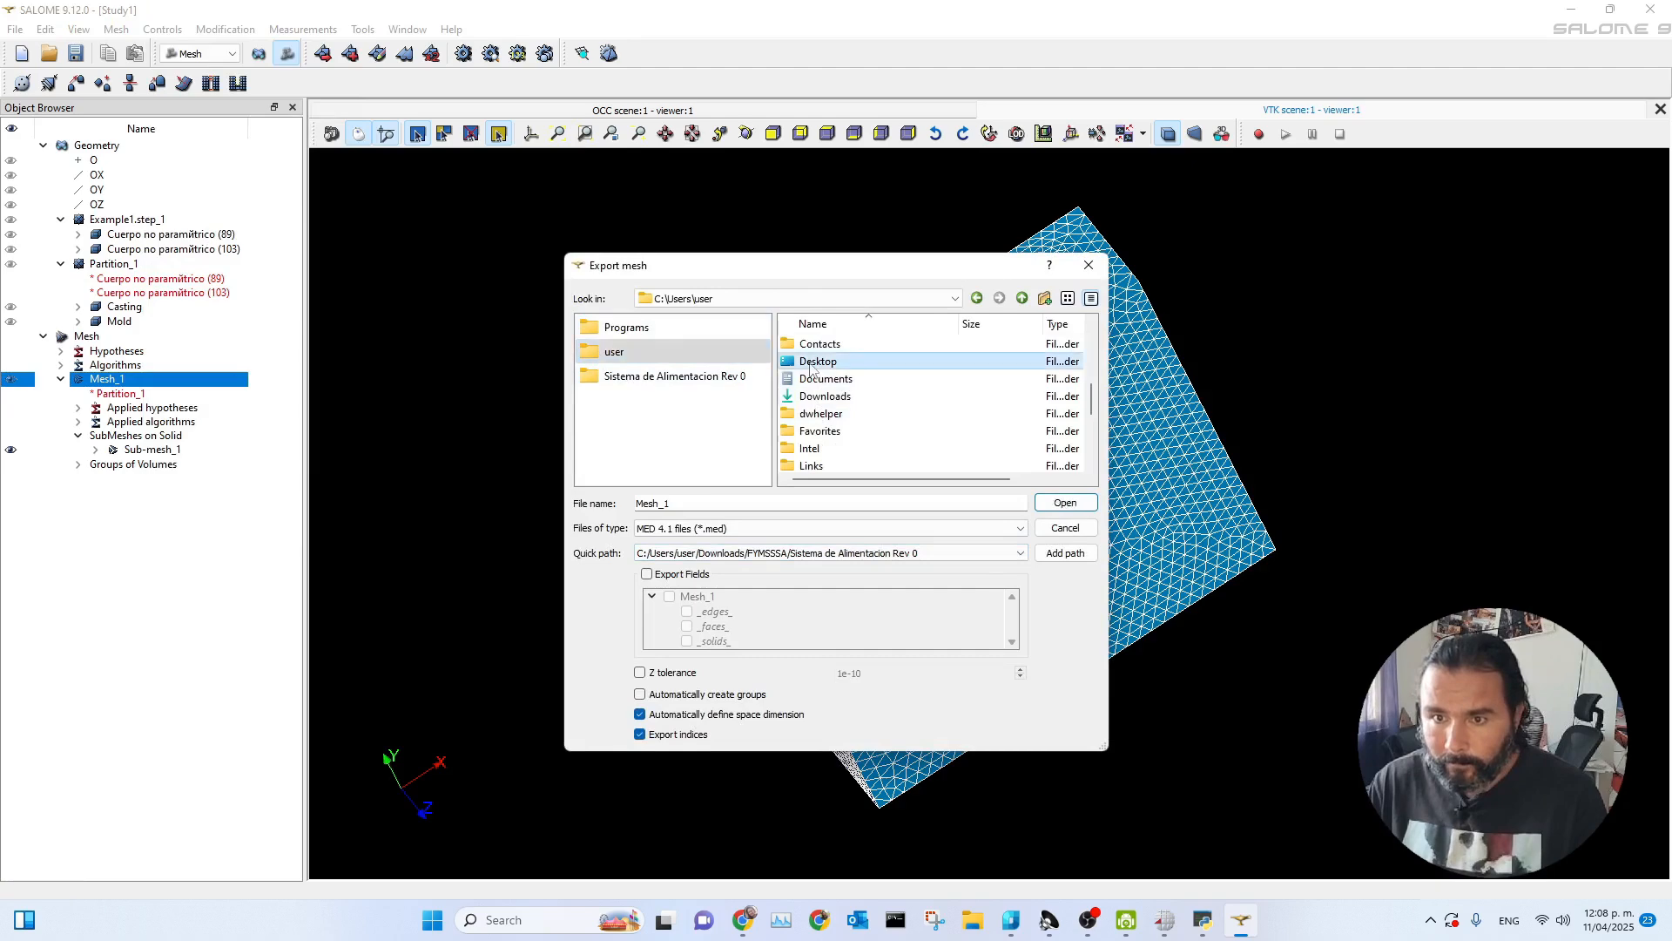
pyautogui.doubleClick(823, 361)
pyautogui.doubleClick(810, 380)
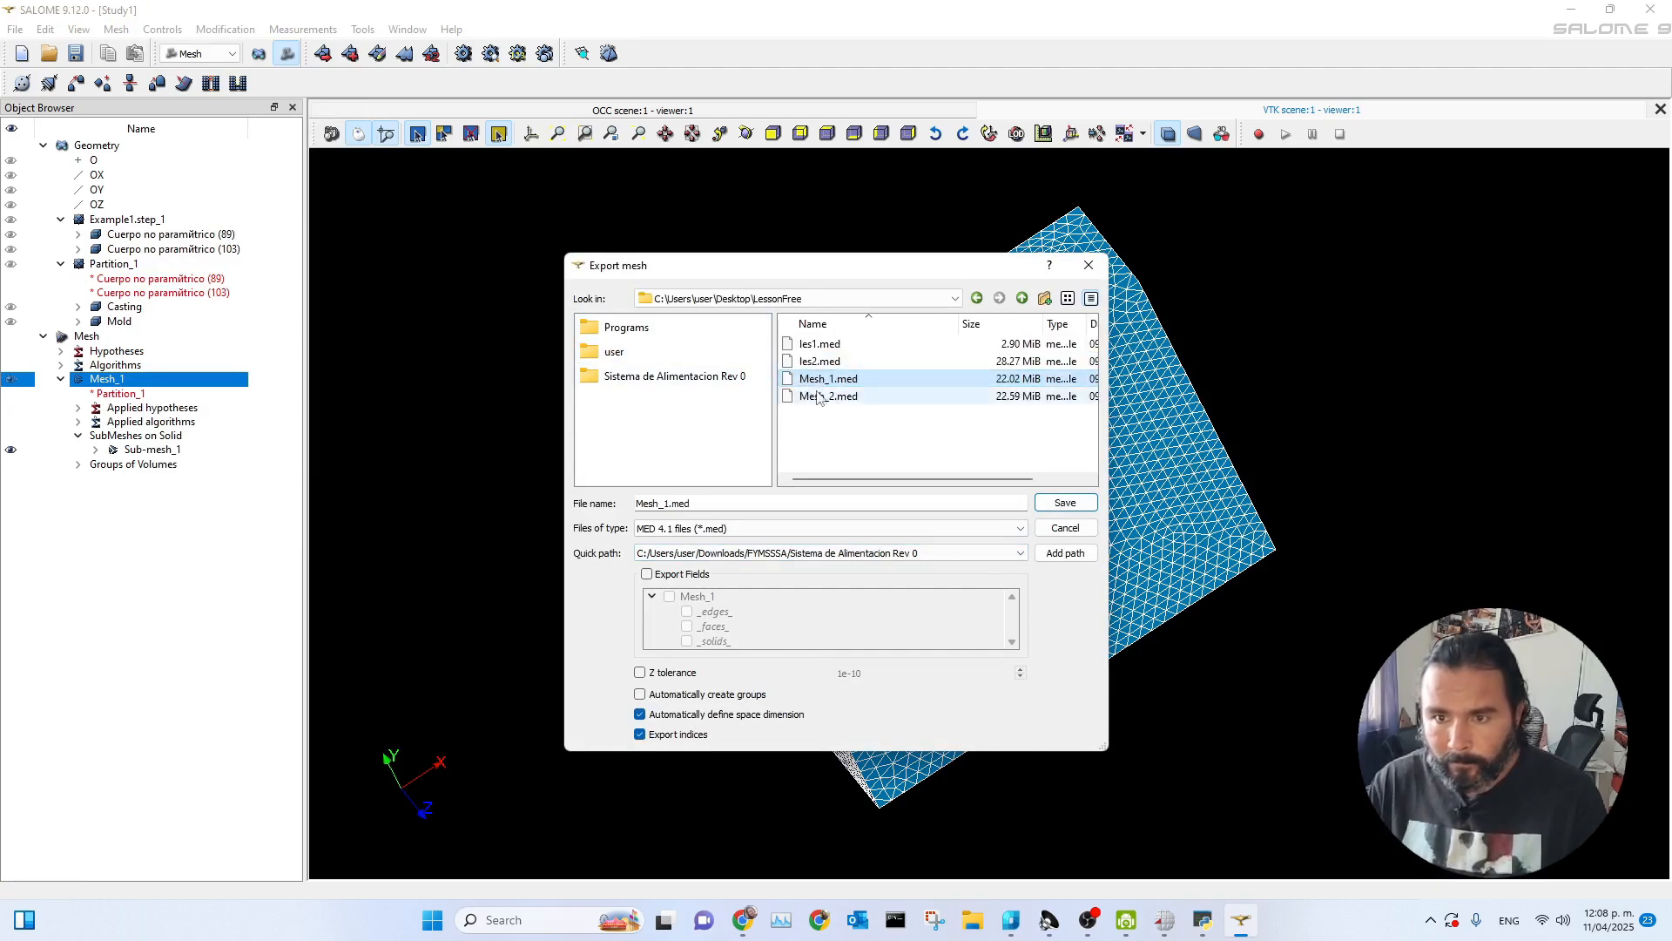
# - Name the exported mesh file lesson1.med and save it in MED 4.1 format
pyautogui.moveTo(671, 503); pyautogui.dragTo(583, 508)
pyautogui.write('leso')
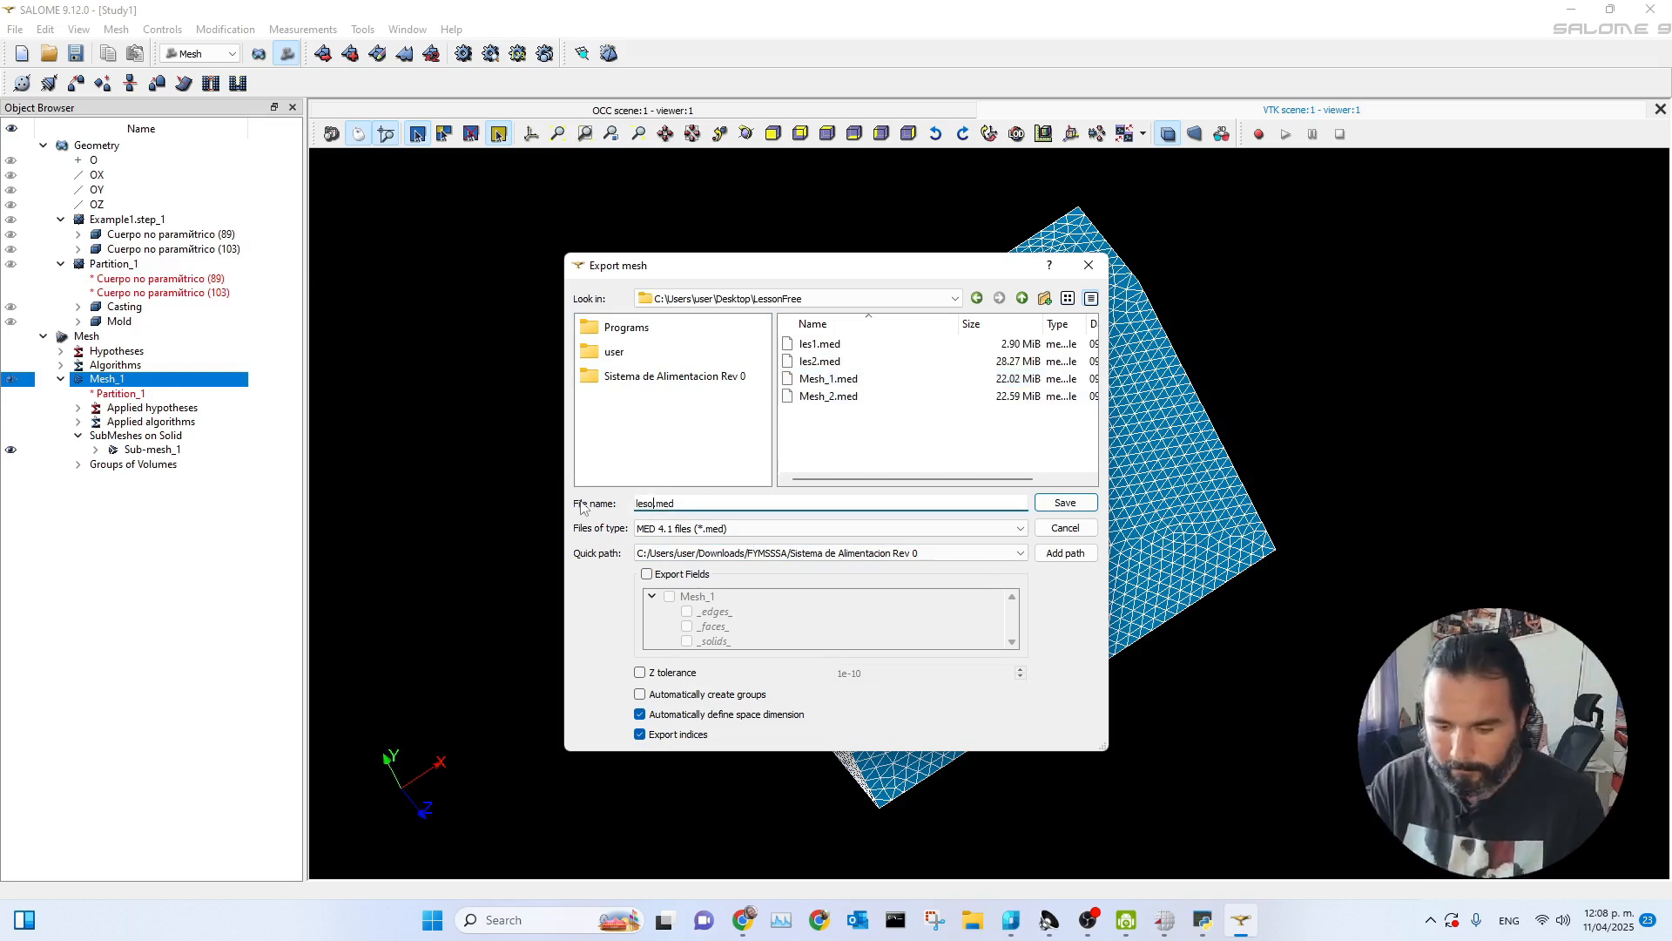
pyautogui.write('n1')
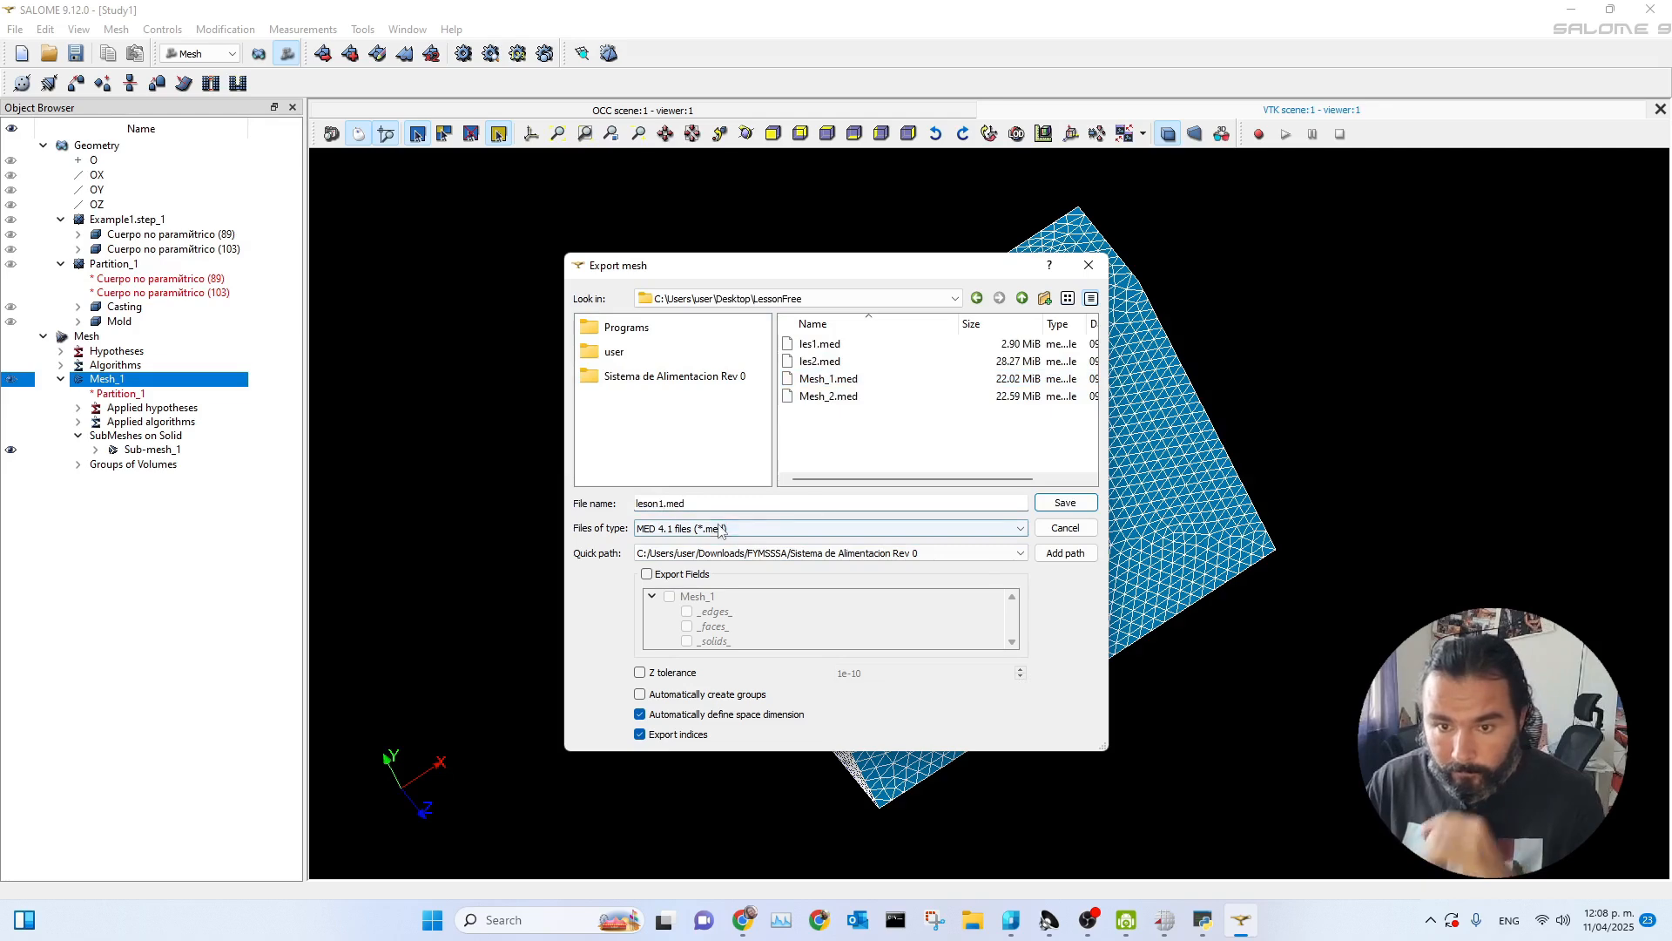
pyautogui.click(650, 504)
pyautogui.write('s')
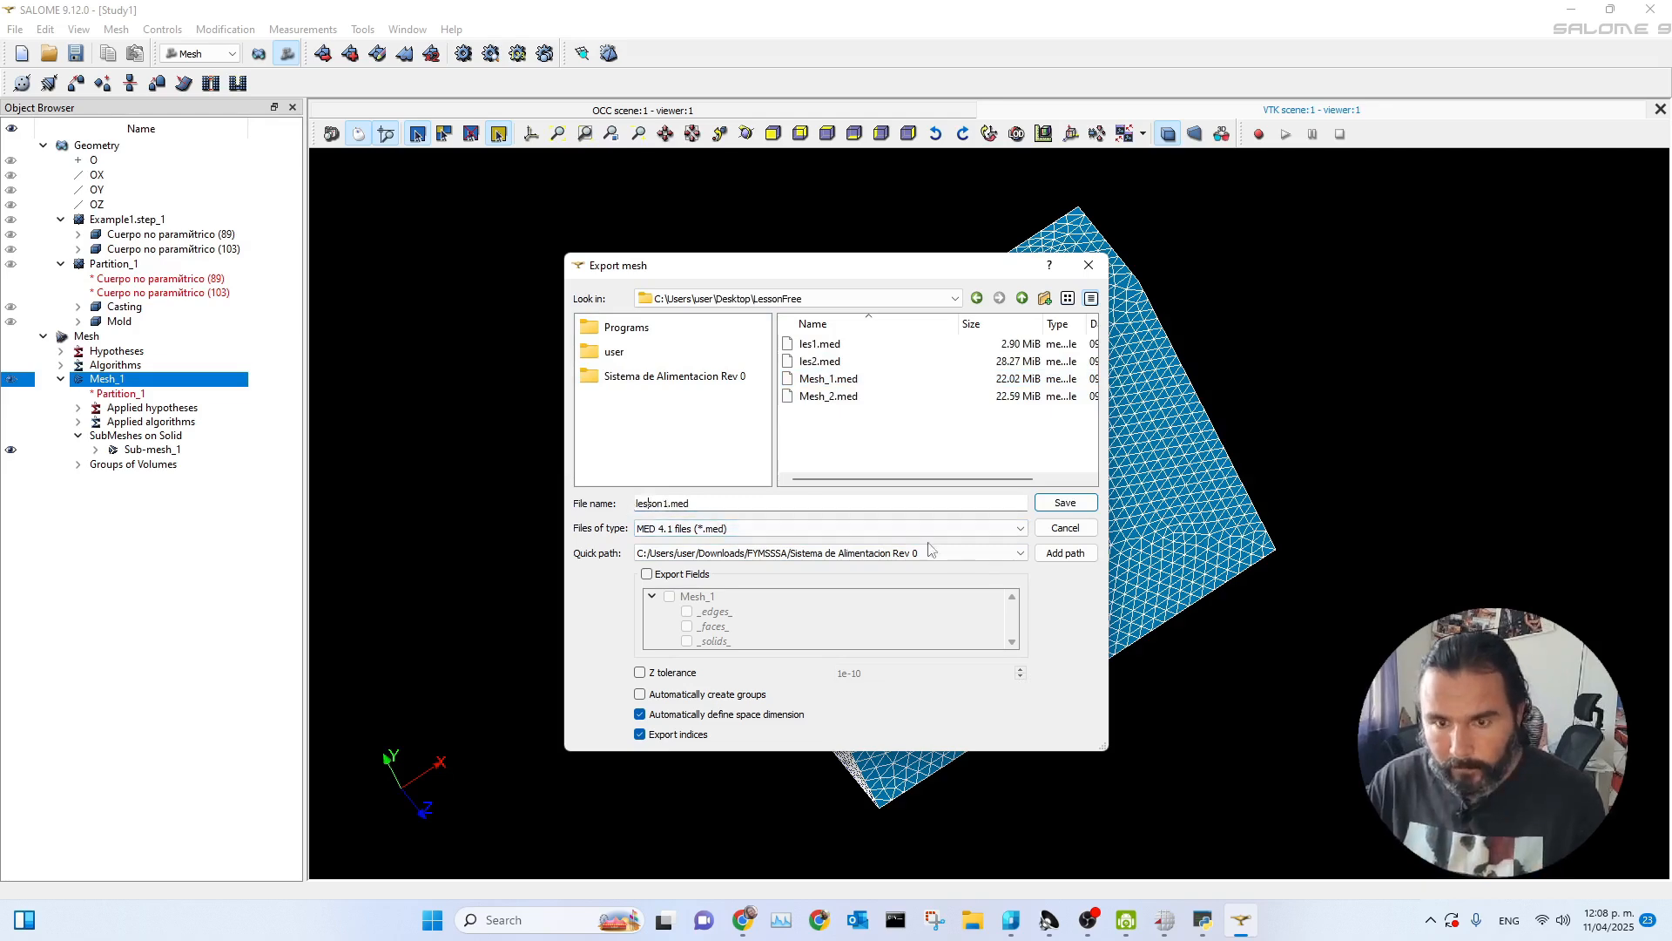
pyautogui.click(1066, 503)
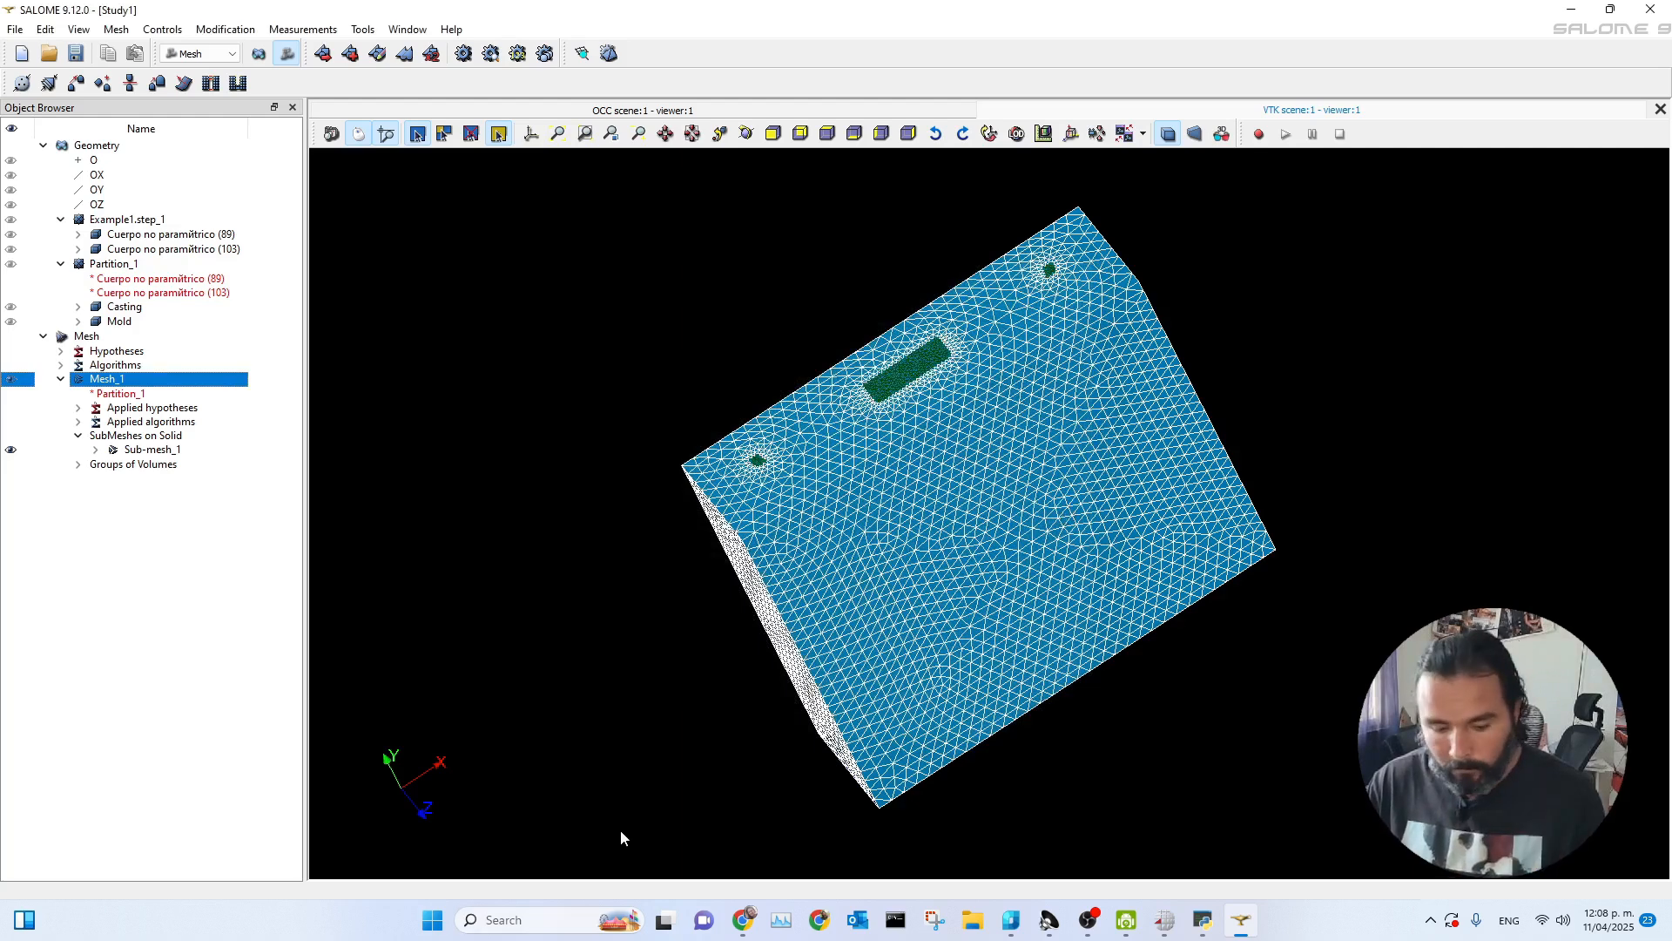
# - Switch to the PoligonSoft launcher on the desktop and start the Master module
pyautogui.press('super+d')
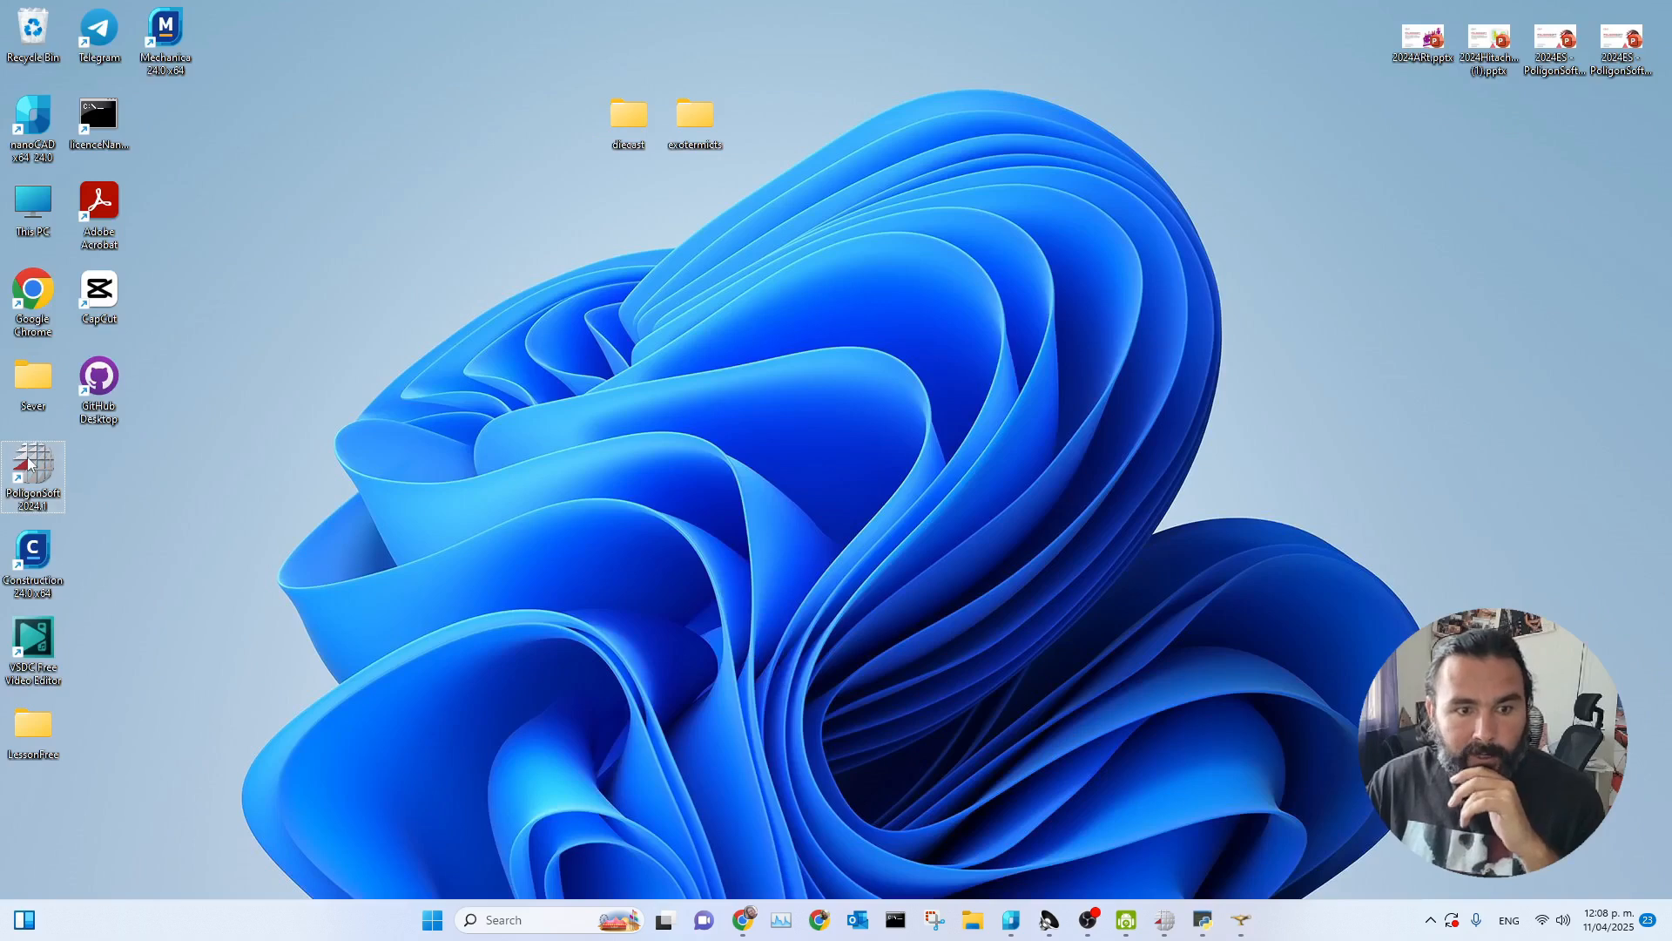
pyautogui.press('super+d')
pyautogui.click(459, 174)
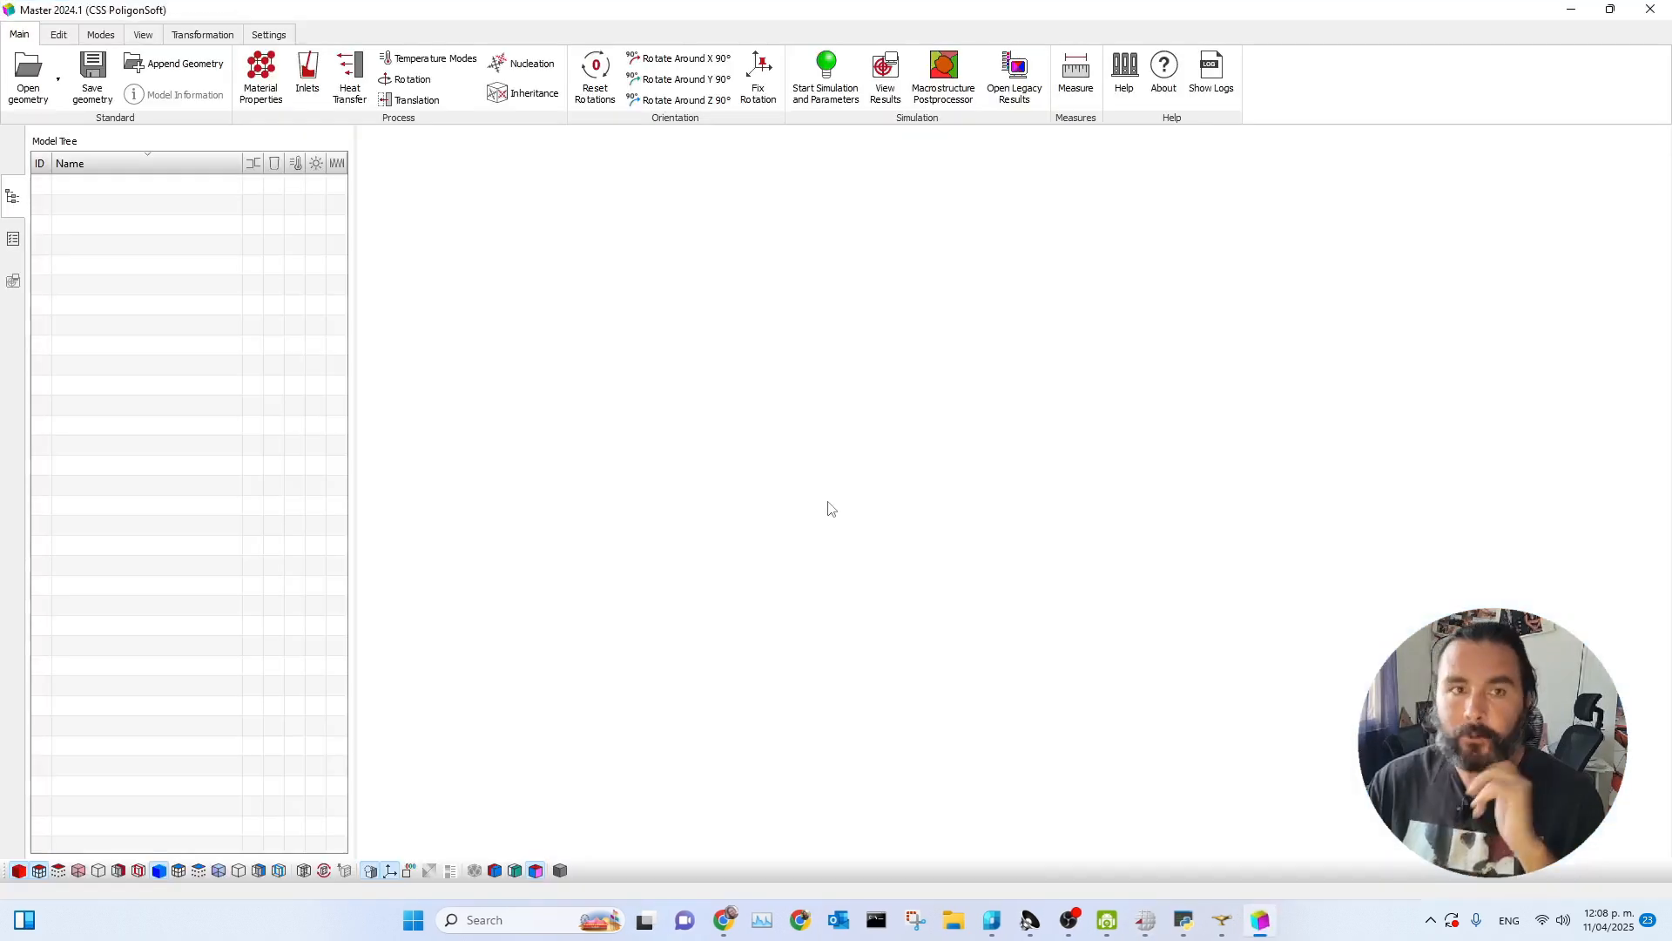
# - Open lesson1.med from the Desktop's LessonFree folder as Salome geometry in millimeters, keeping the previous simulation parameters
pyautogui.click(33, 85)
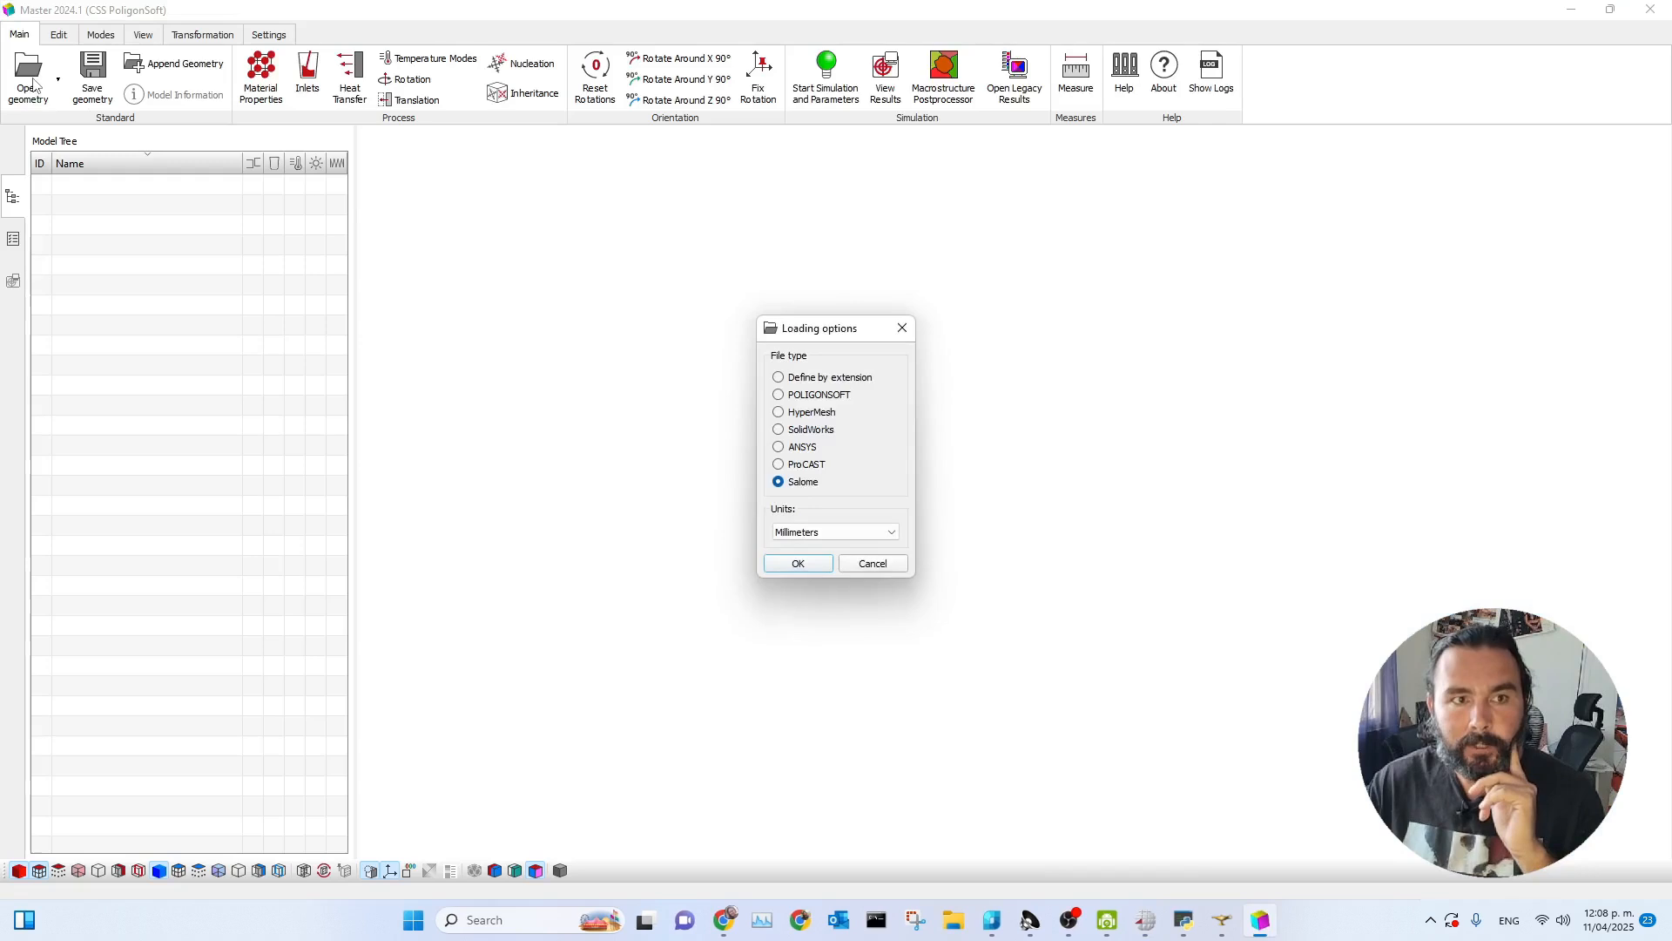
pyautogui.click(772, 564)
pyautogui.moveTo(317, 37); pyautogui.dragTo(791, 189)
pyautogui.scroll(3, 540, 422)
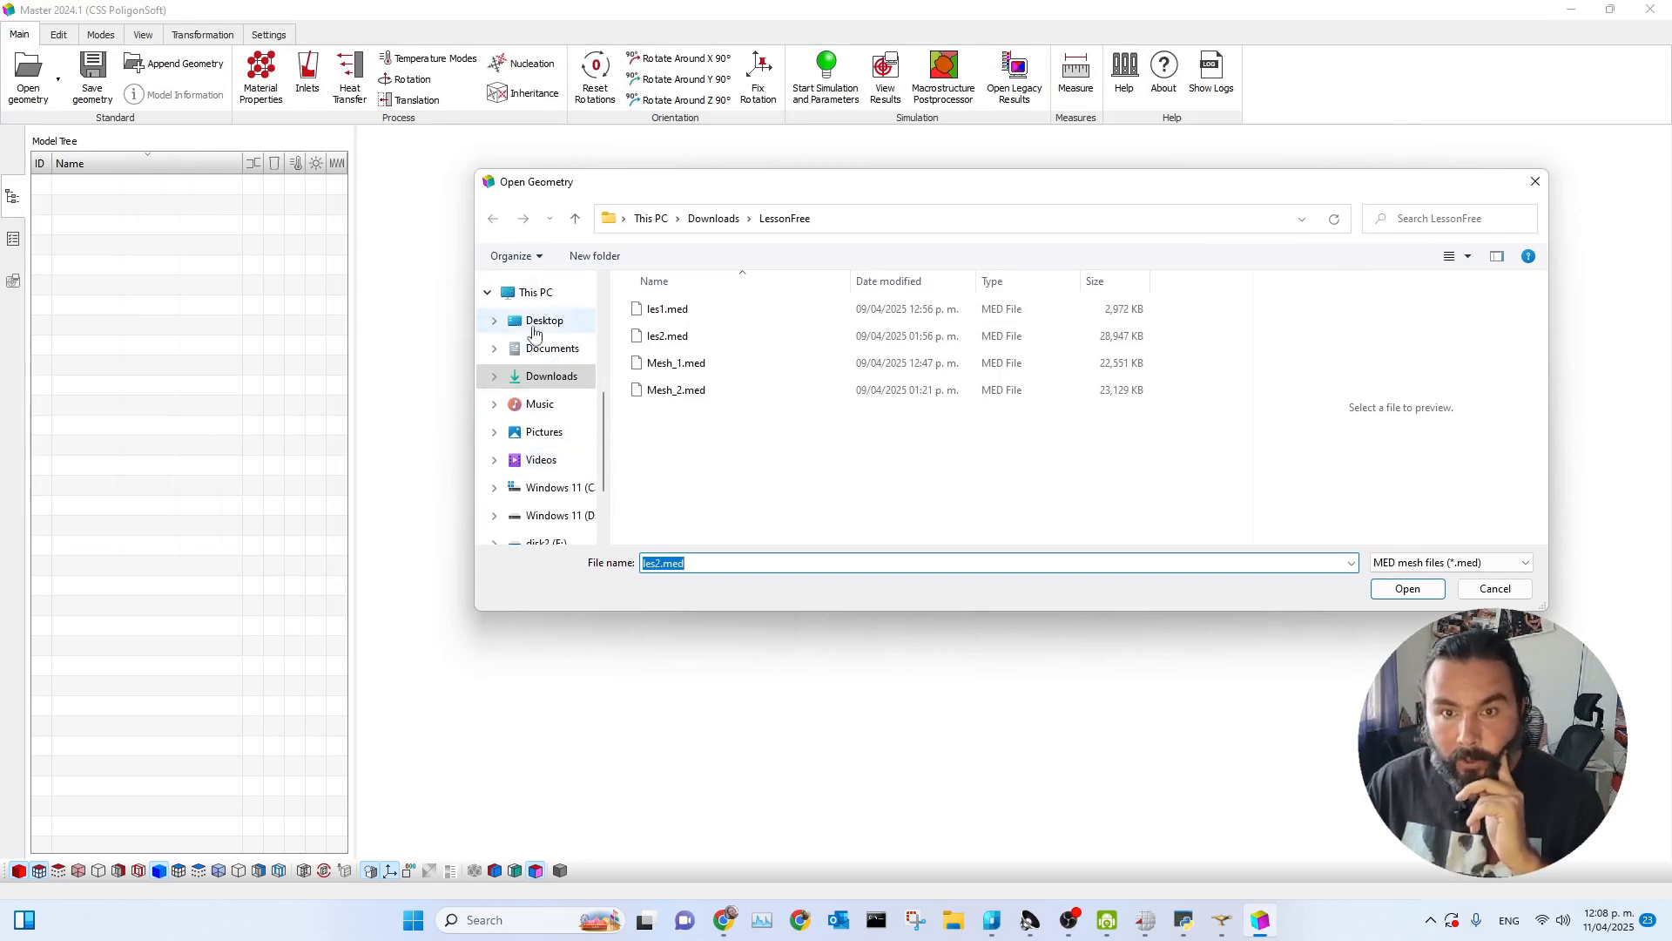
pyautogui.click(541, 320)
pyautogui.doubleClick(663, 365)
pyautogui.click(672, 364)
pyautogui.click(1385, 595)
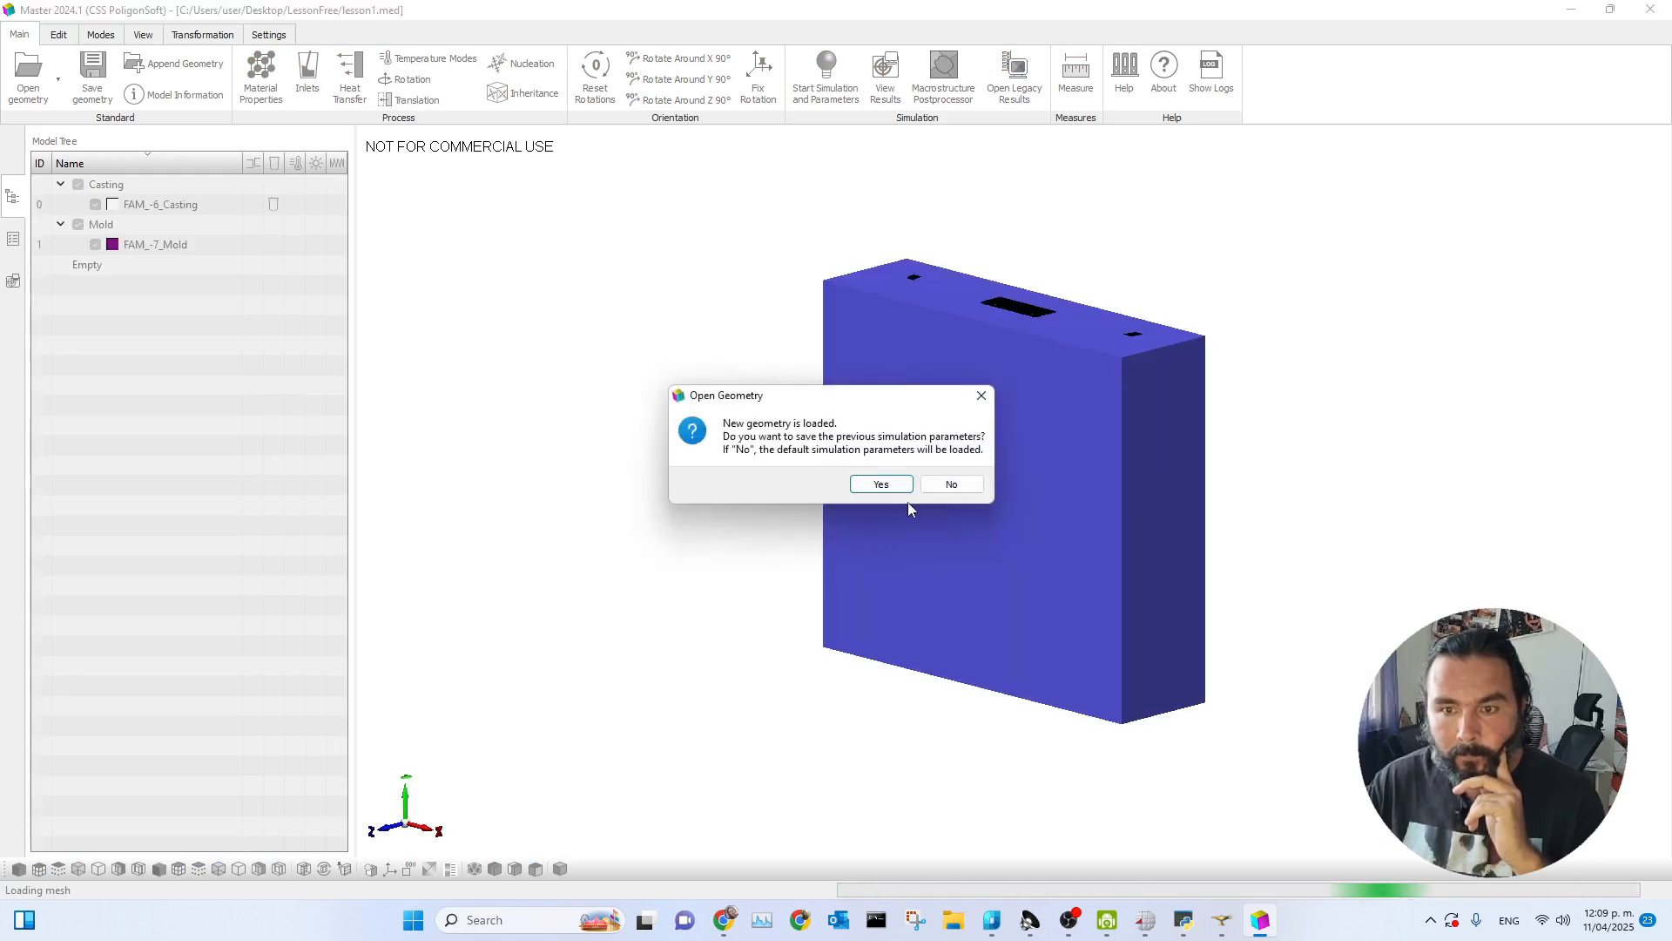
pyautogui.click(879, 484)
# - Hide the Mold volume and examine the imported casting from a rotated view
pyautogui.moveTo(946, 604); pyautogui.dragTo(1045, 508)
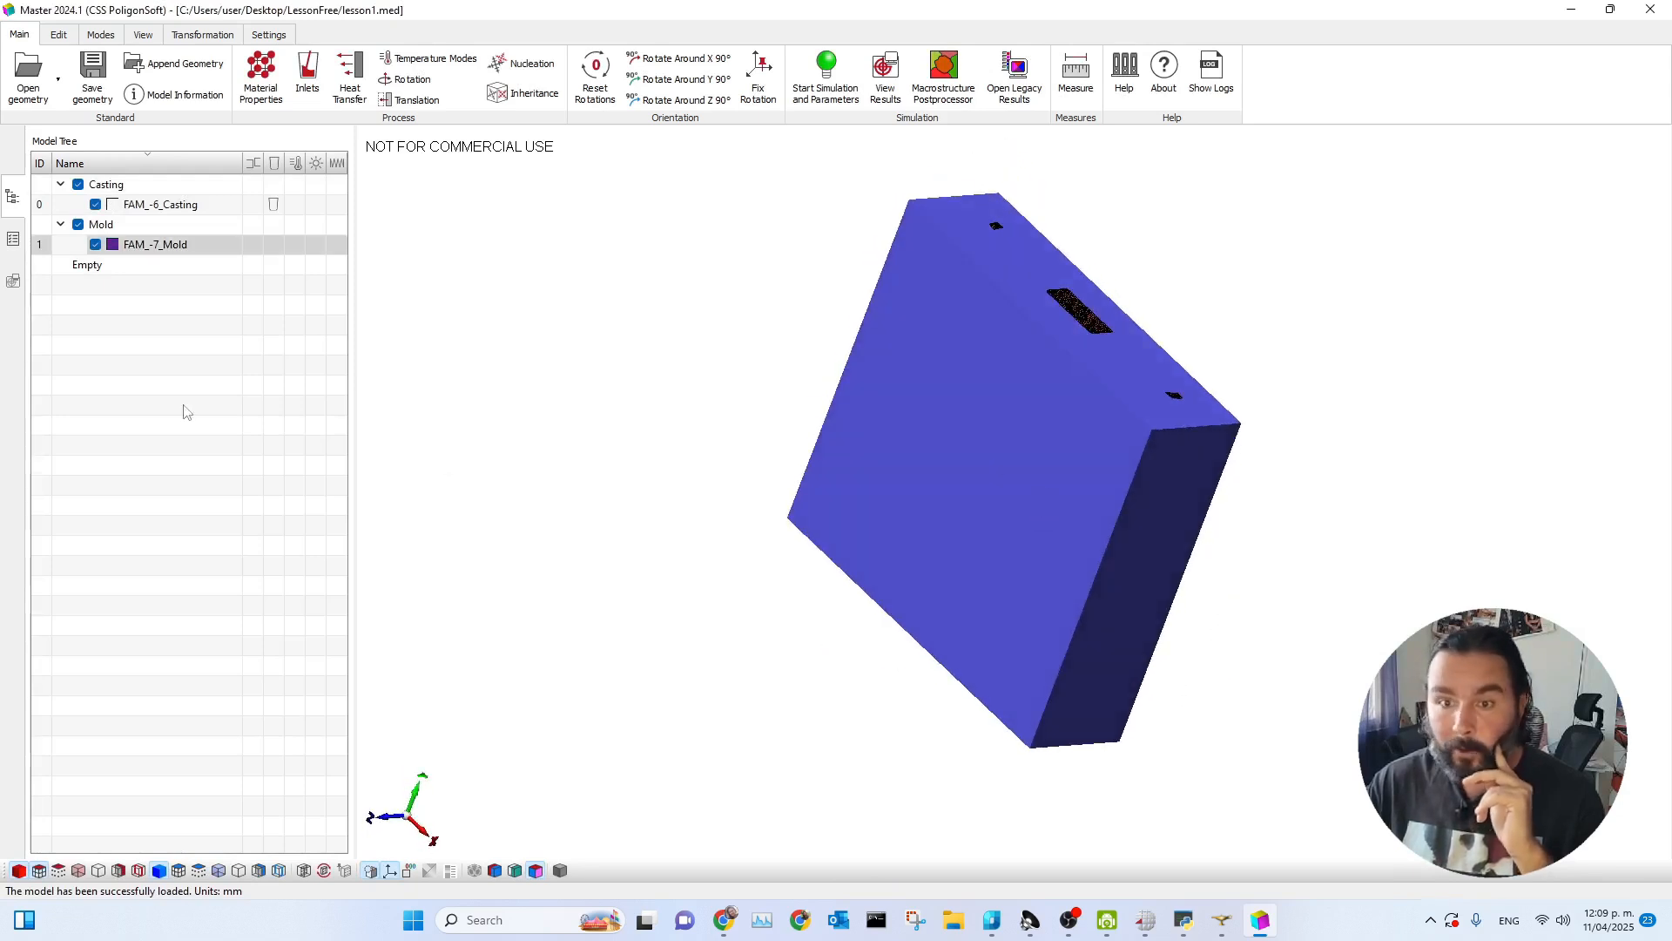
pyautogui.click(77, 225)
pyautogui.moveTo(784, 389); pyautogui.dragTo(923, 400)
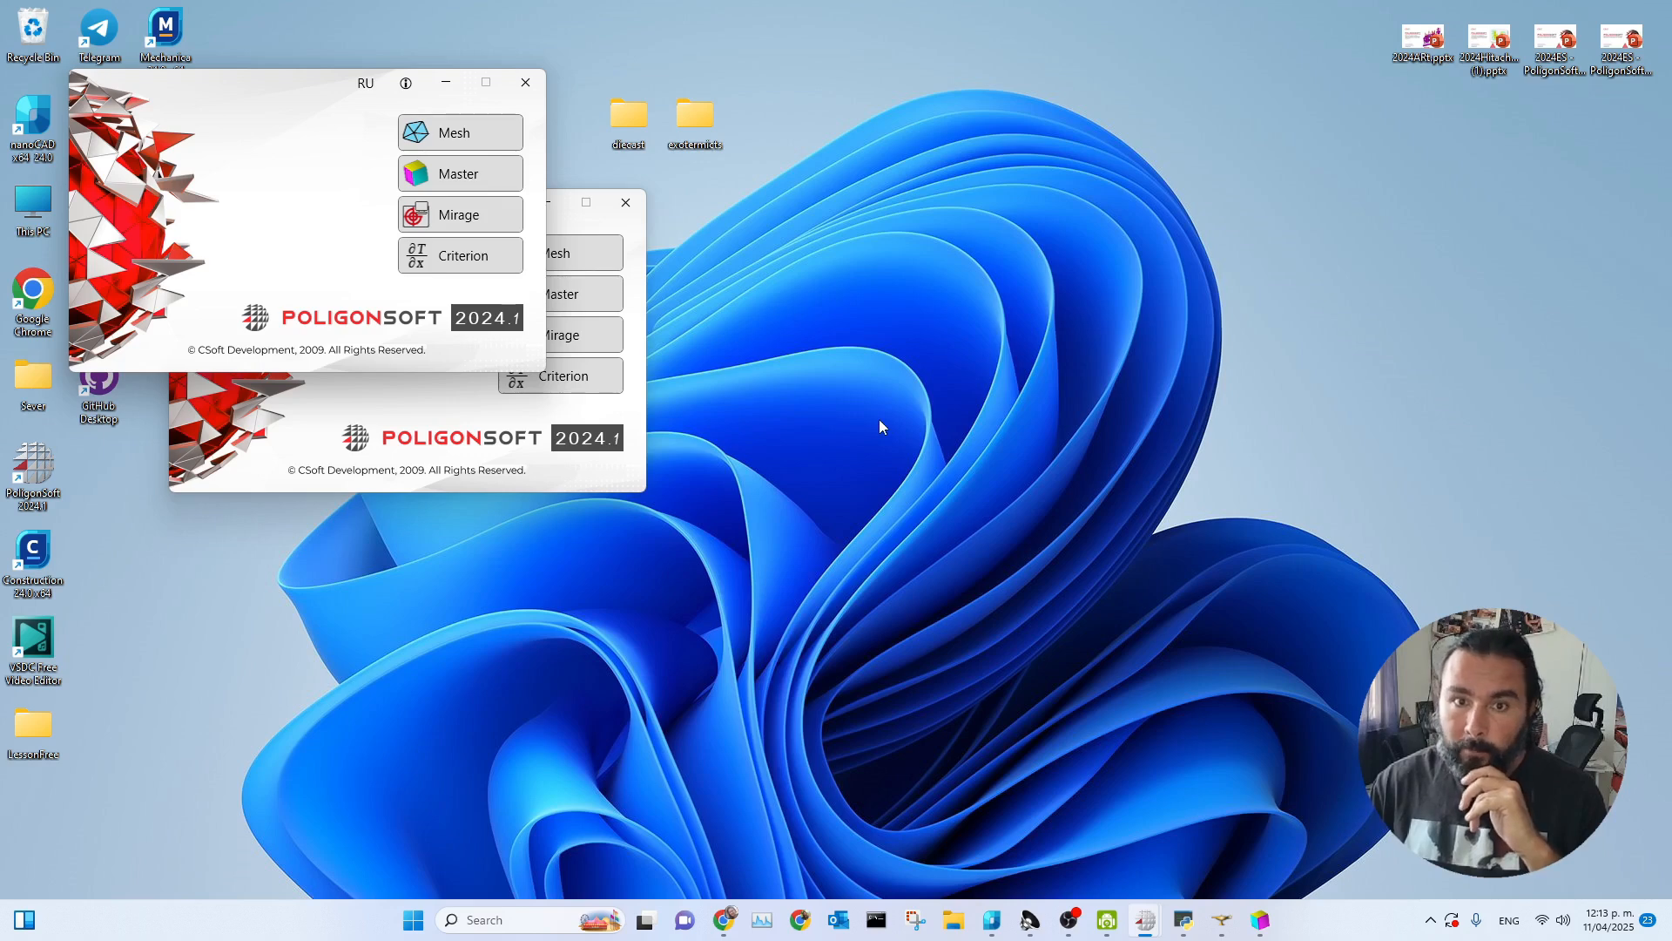
# - Close the extra PoligonSoft launcher window and start the Mesh module from the remaining one to open SALOME
pyautogui.click(625, 202)
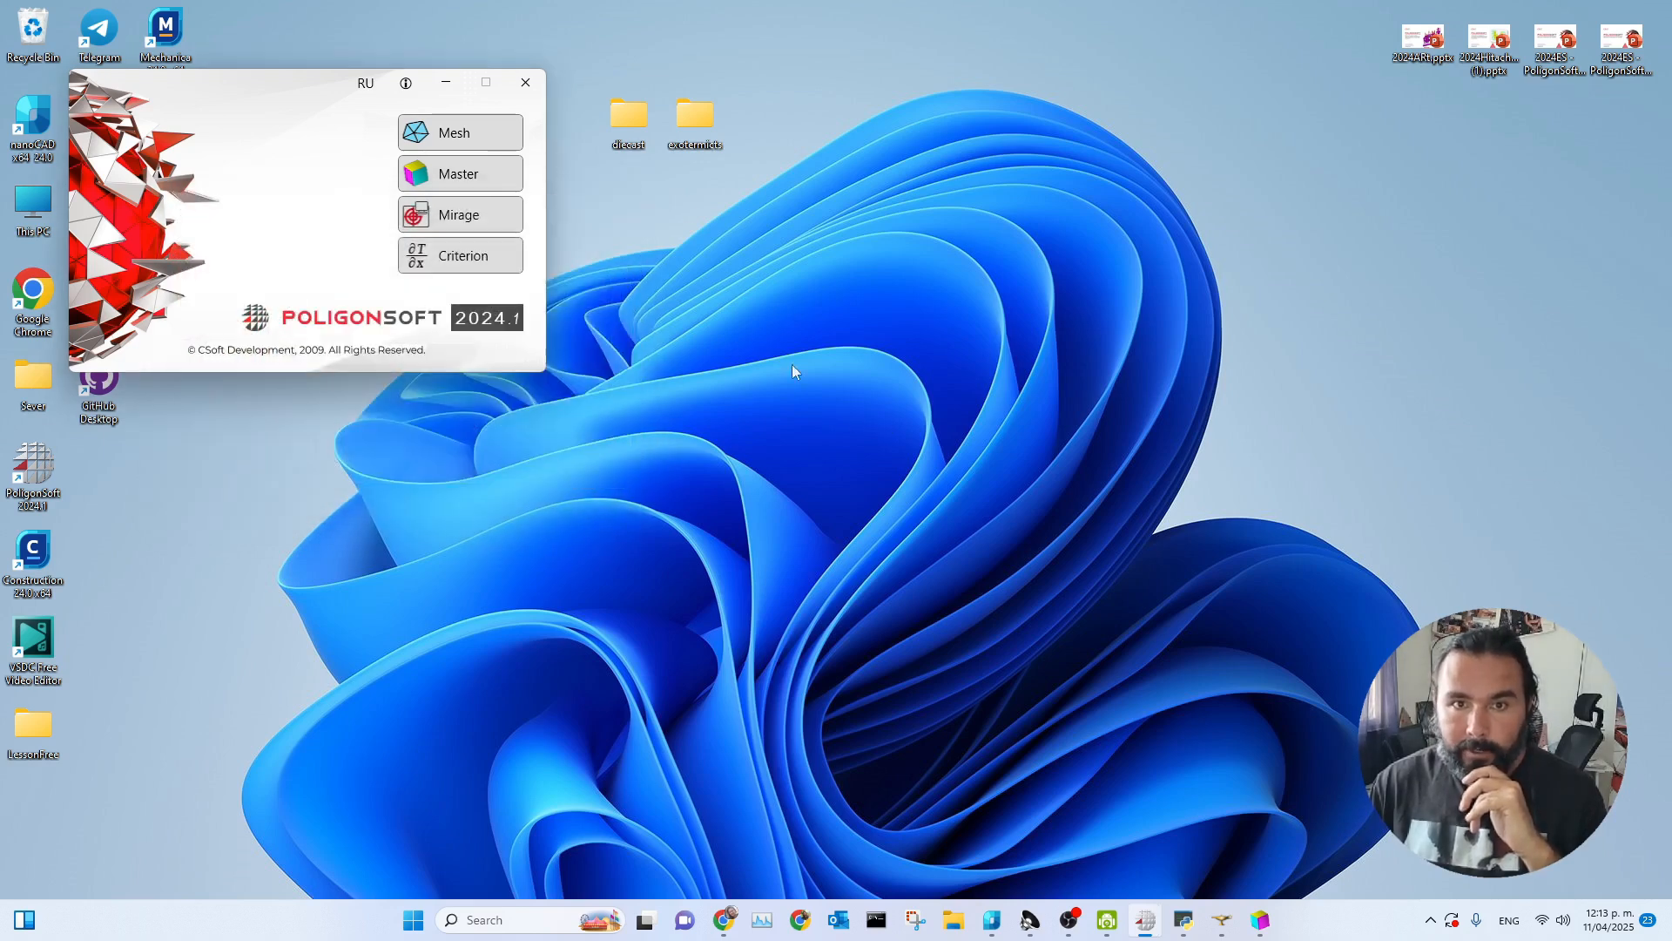
pyautogui.click(457, 137)
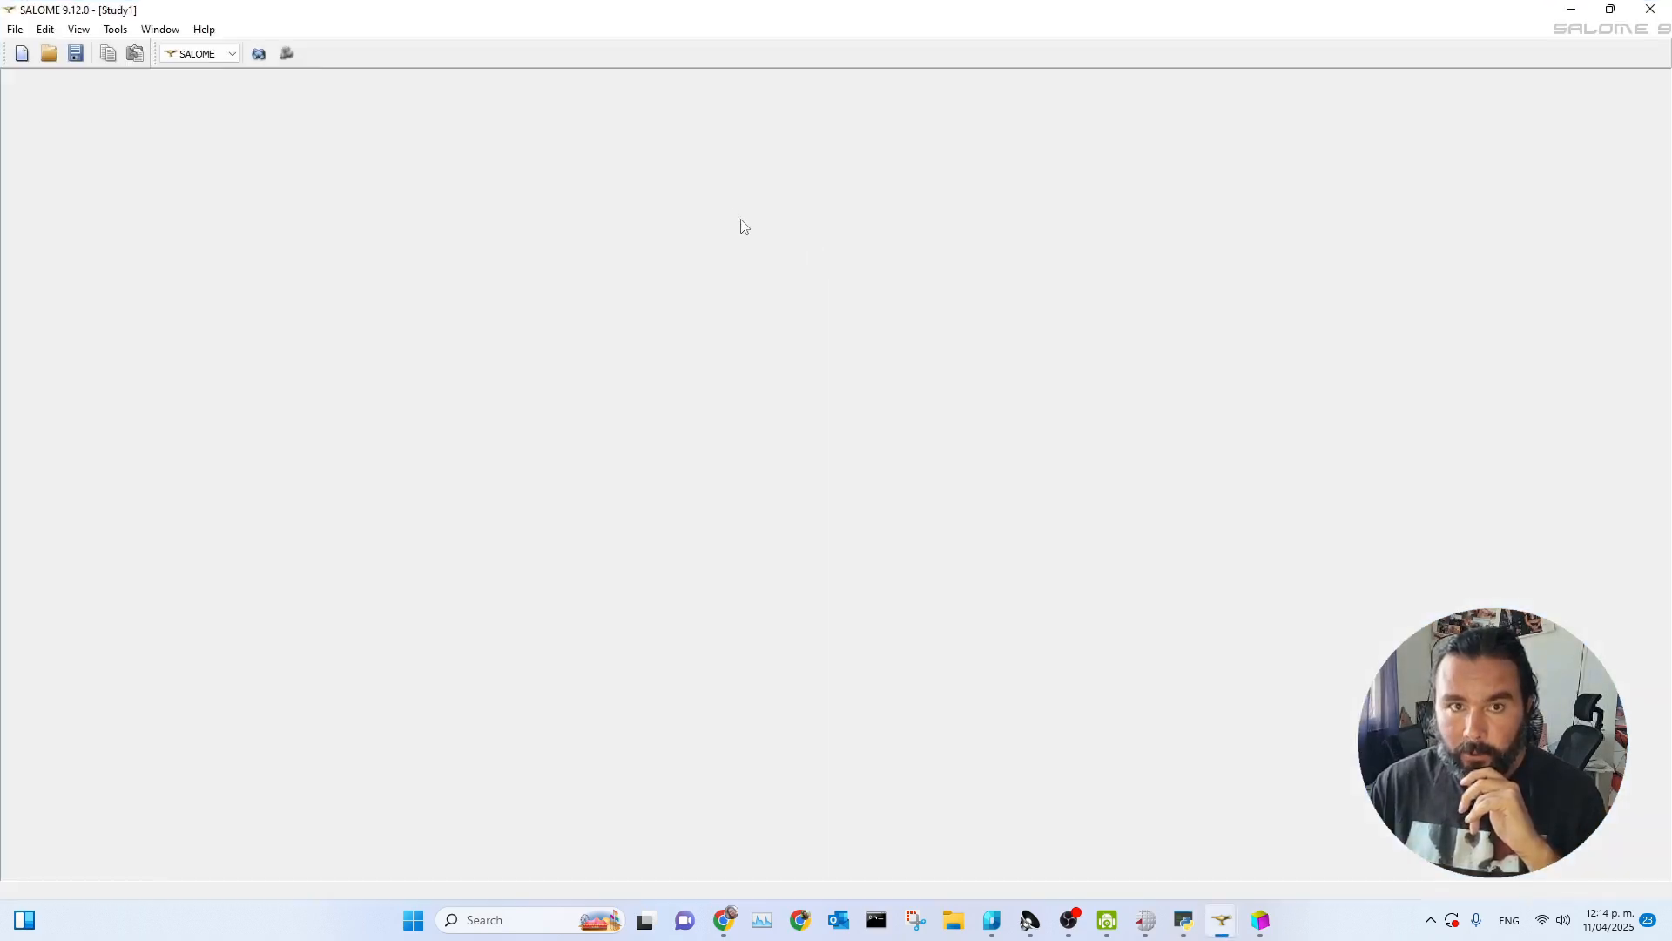
# - In the Geometry module, import Example2.step from the Desktop's LessonFree folder, ignoring the millimetre units embedded in the file
pyautogui.click(222, 55)
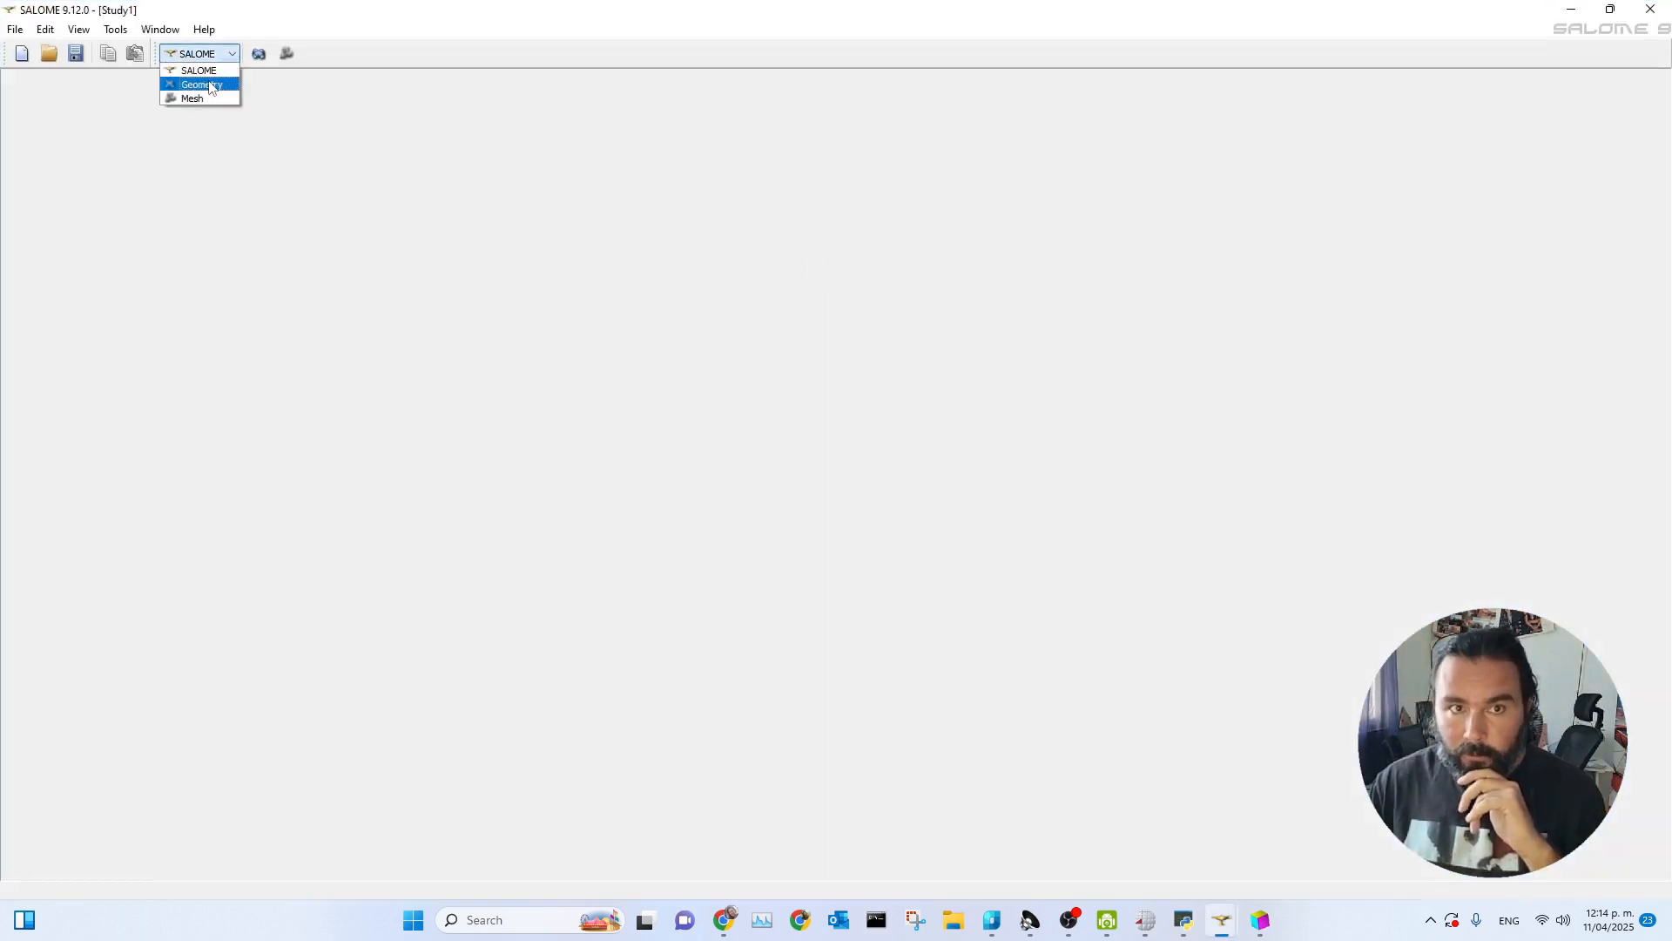
pyautogui.click(209, 85)
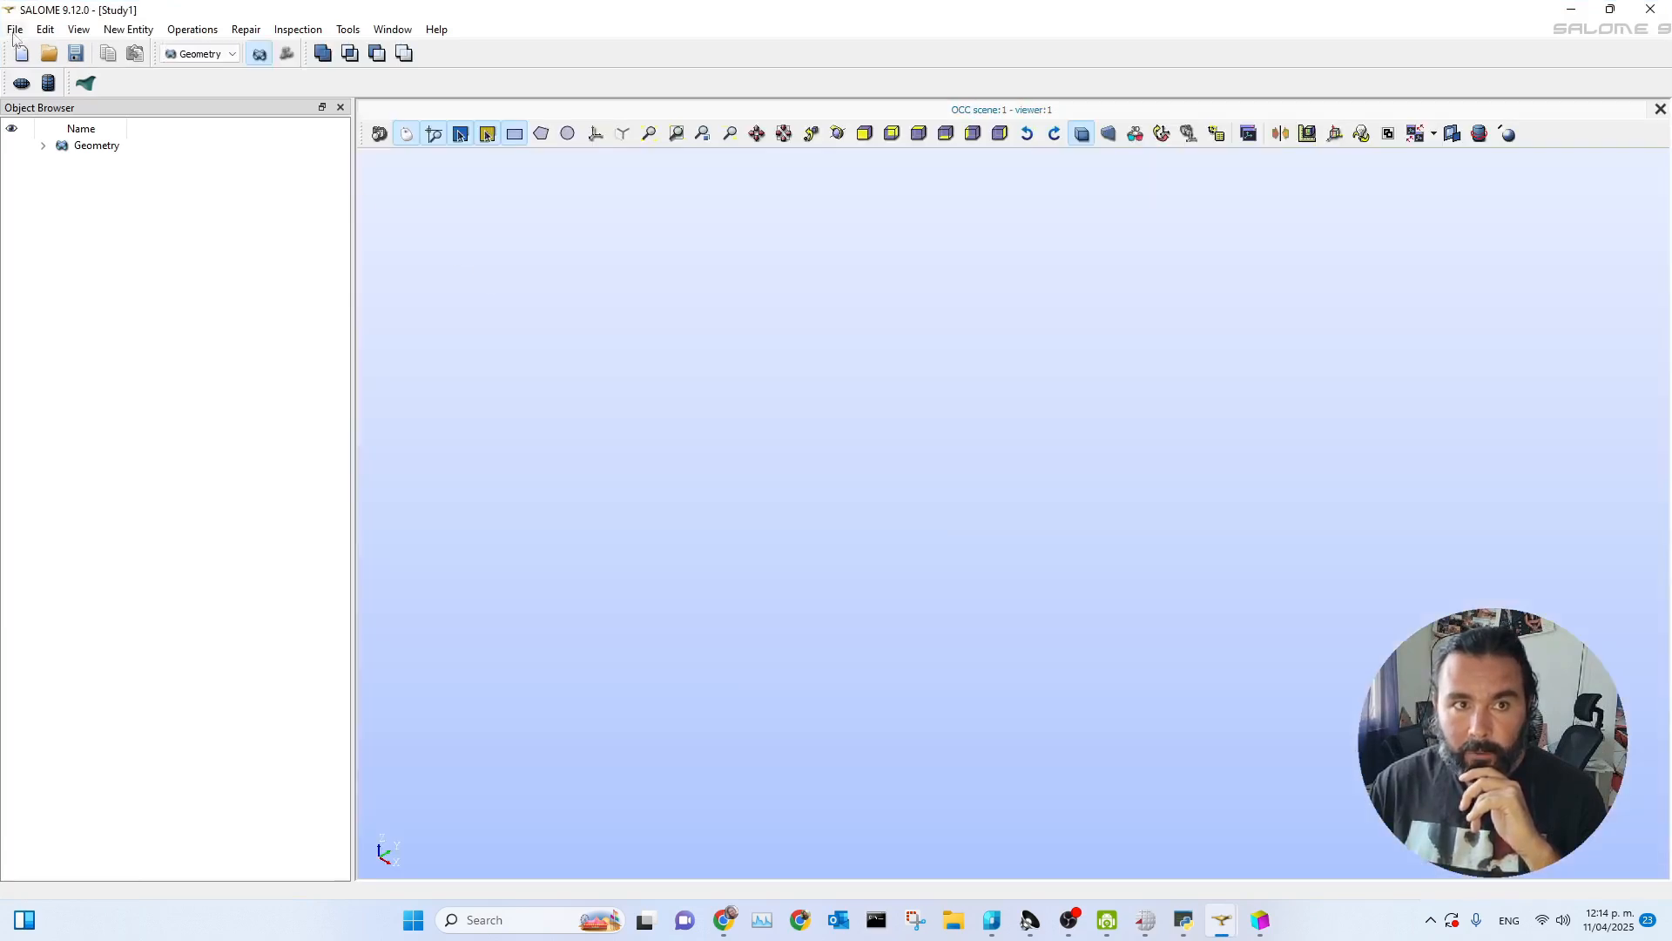
pyautogui.click(12, 32)
pyautogui.moveTo(82, 227)
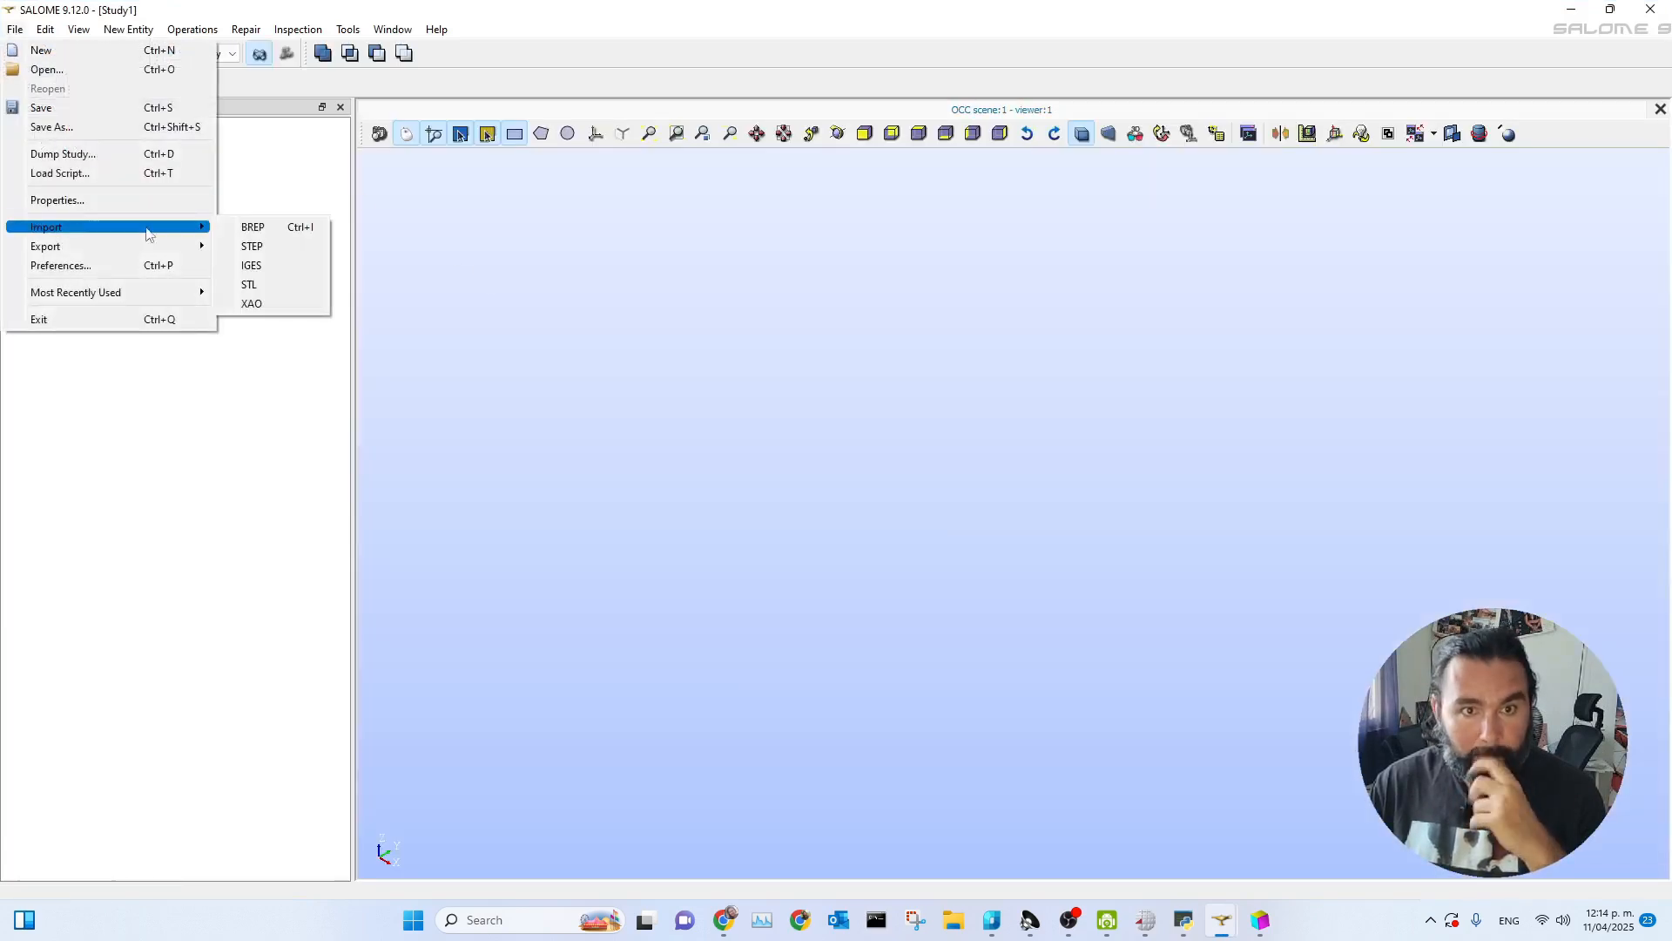
pyautogui.click(257, 246)
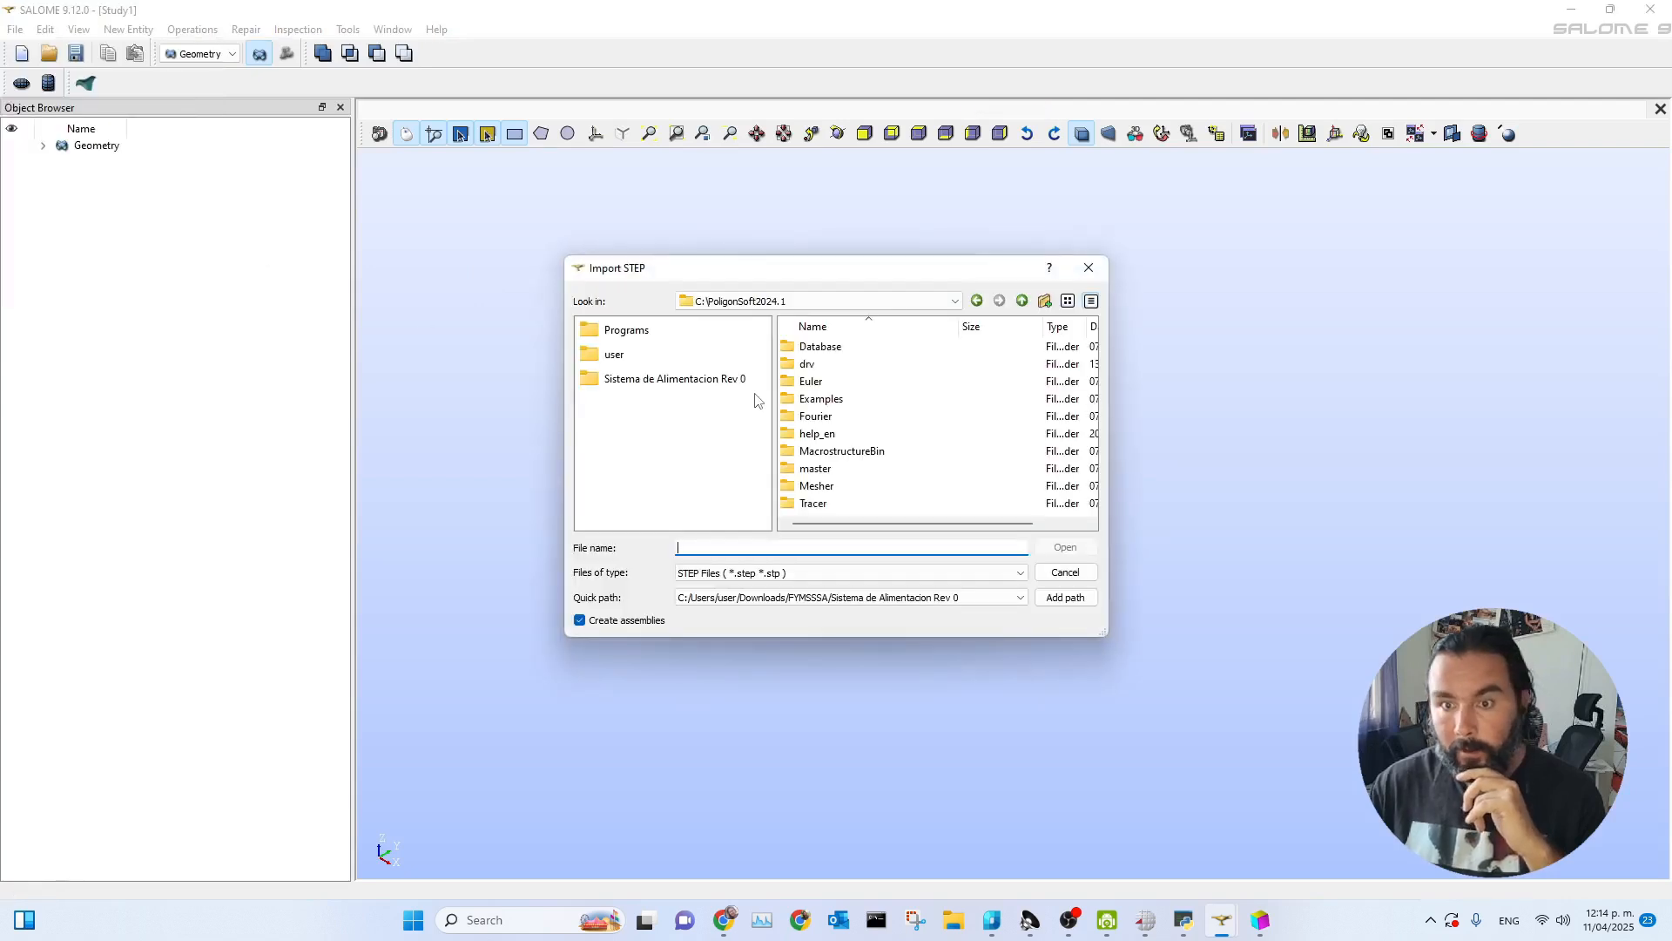
pyautogui.moveTo(812, 275); pyautogui.dragTo(867, 249)
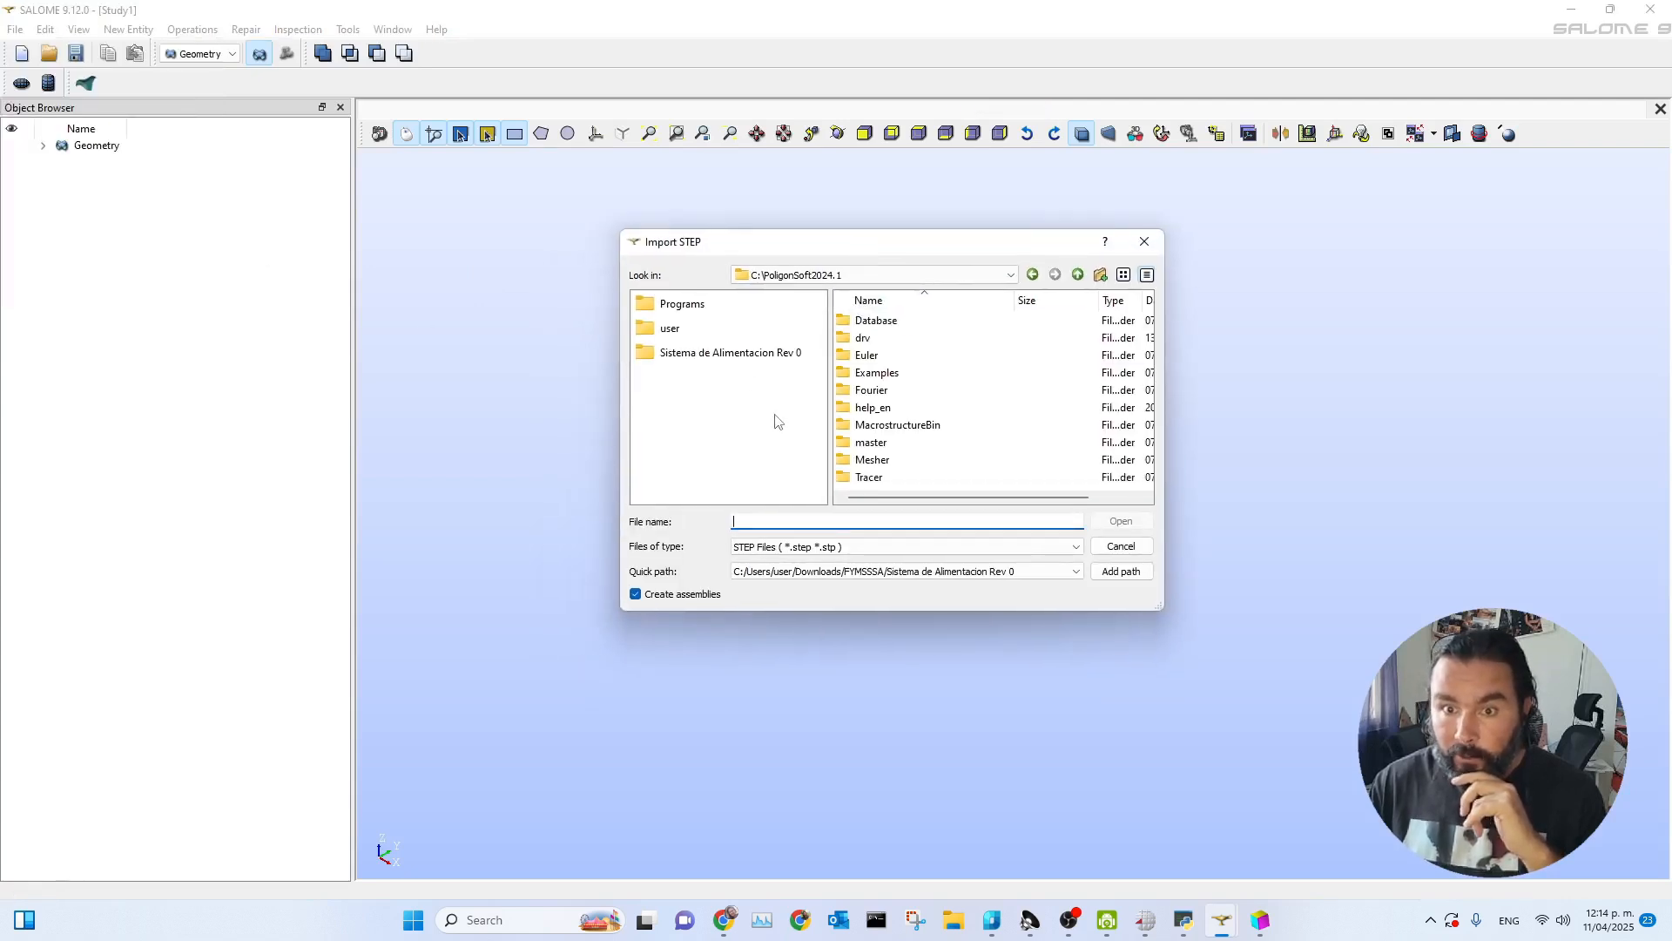
pyautogui.click(669, 328)
pyautogui.scroll(-3, 880, 419)
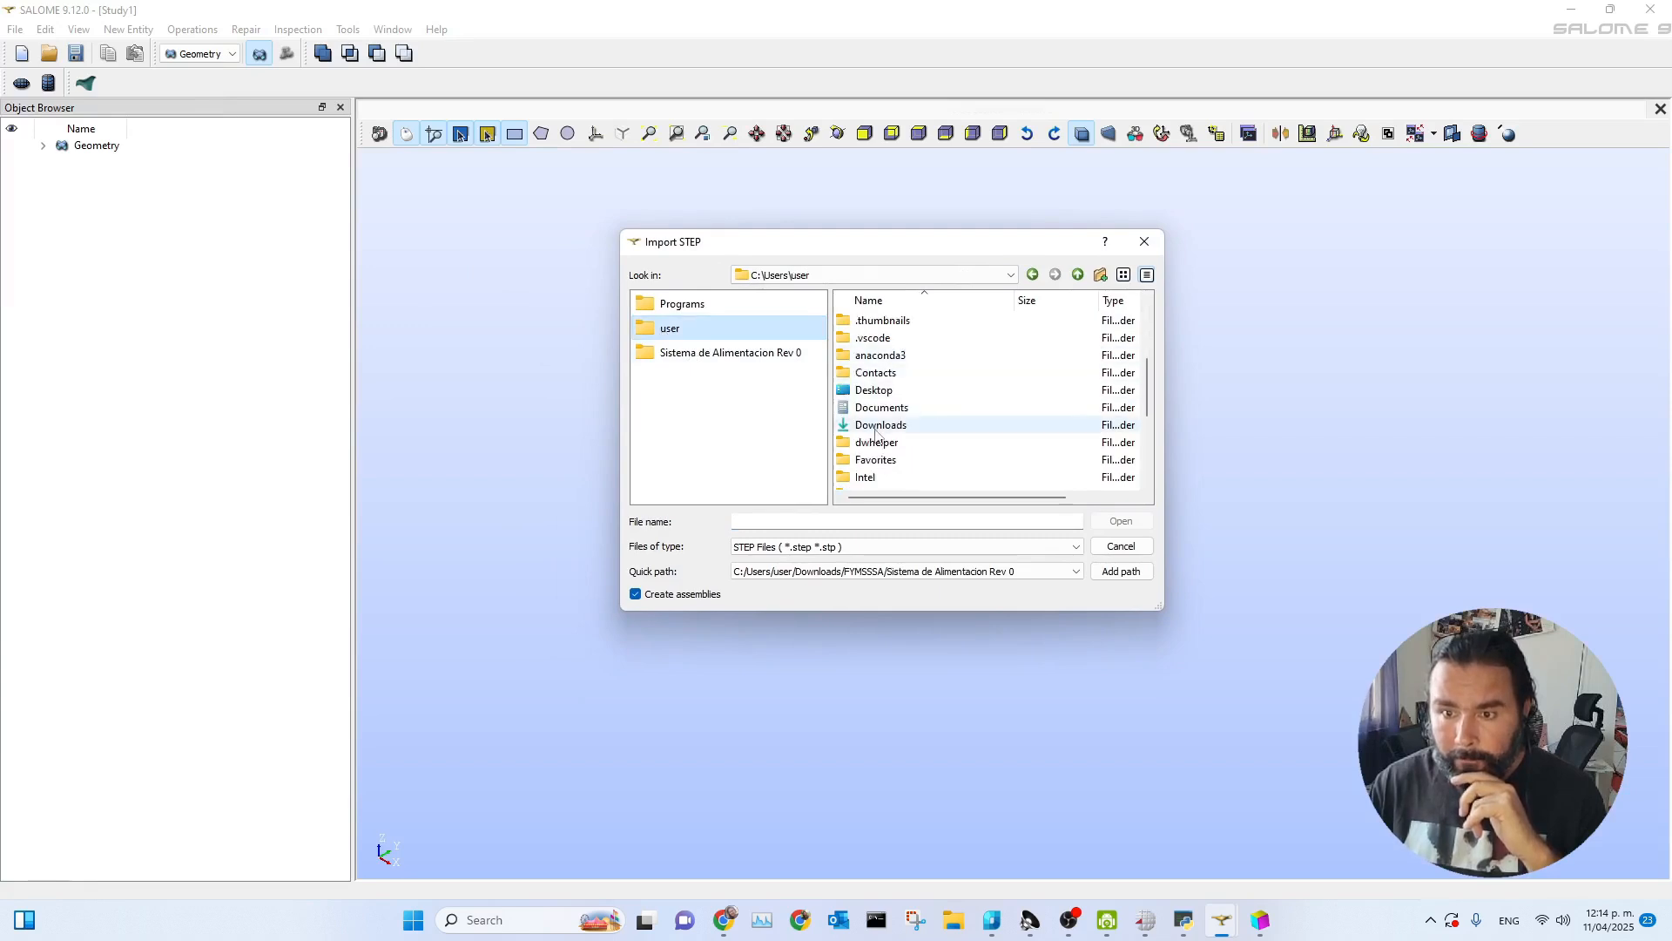
pyautogui.doubleClick(873, 389)
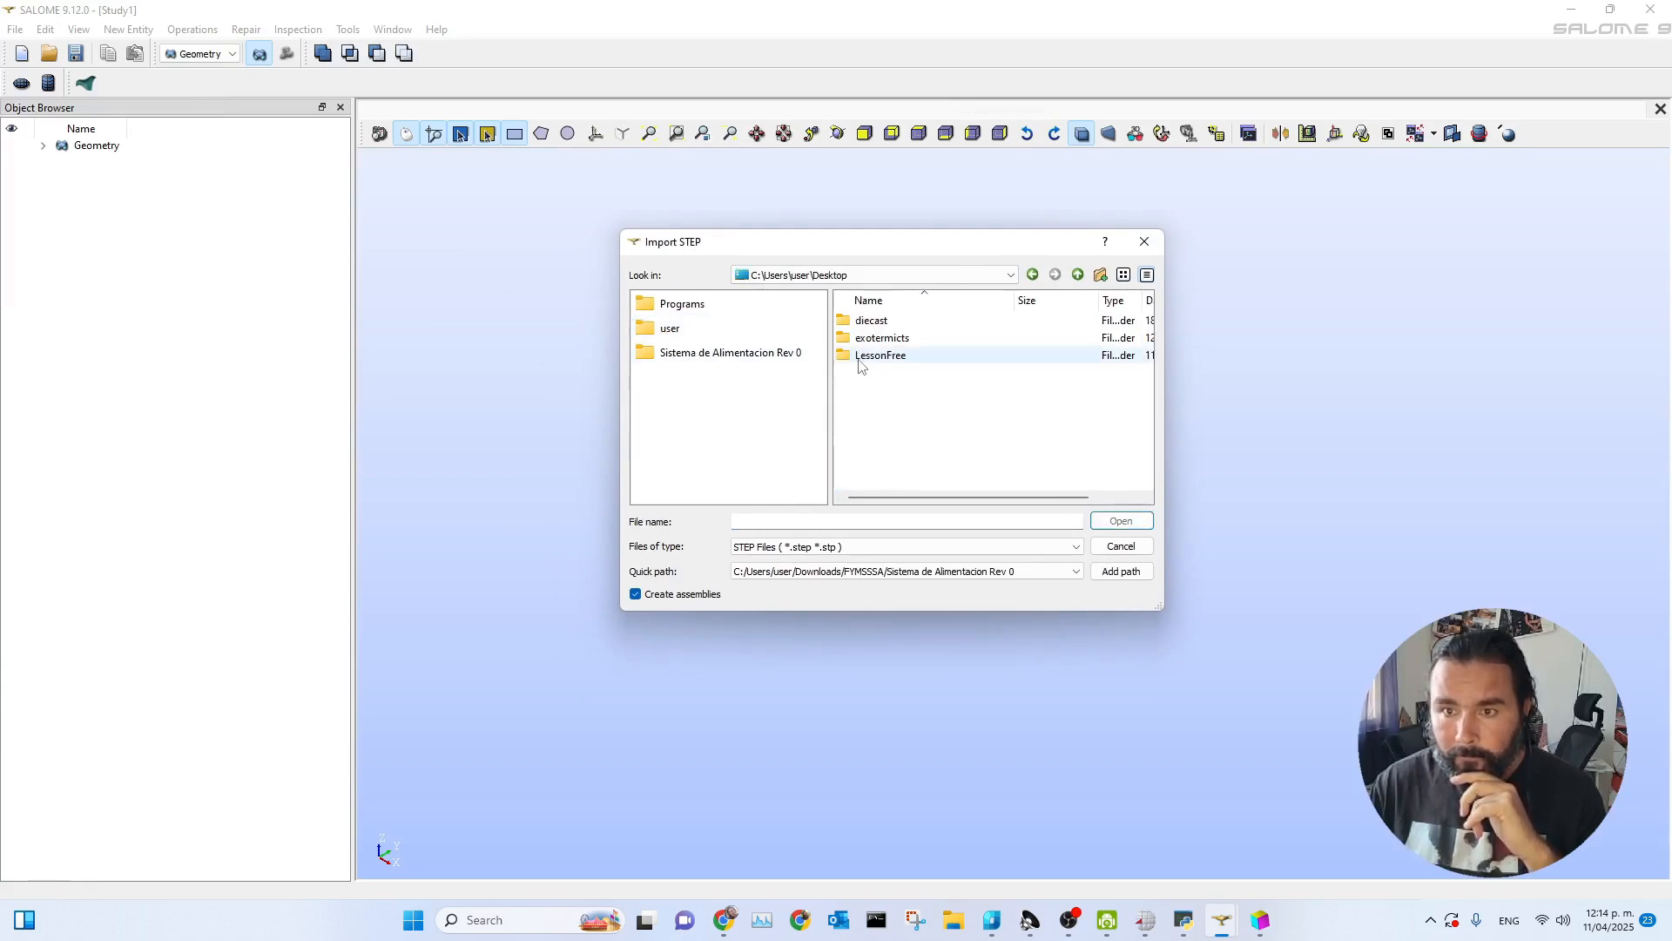
pyautogui.doubleClick(875, 355)
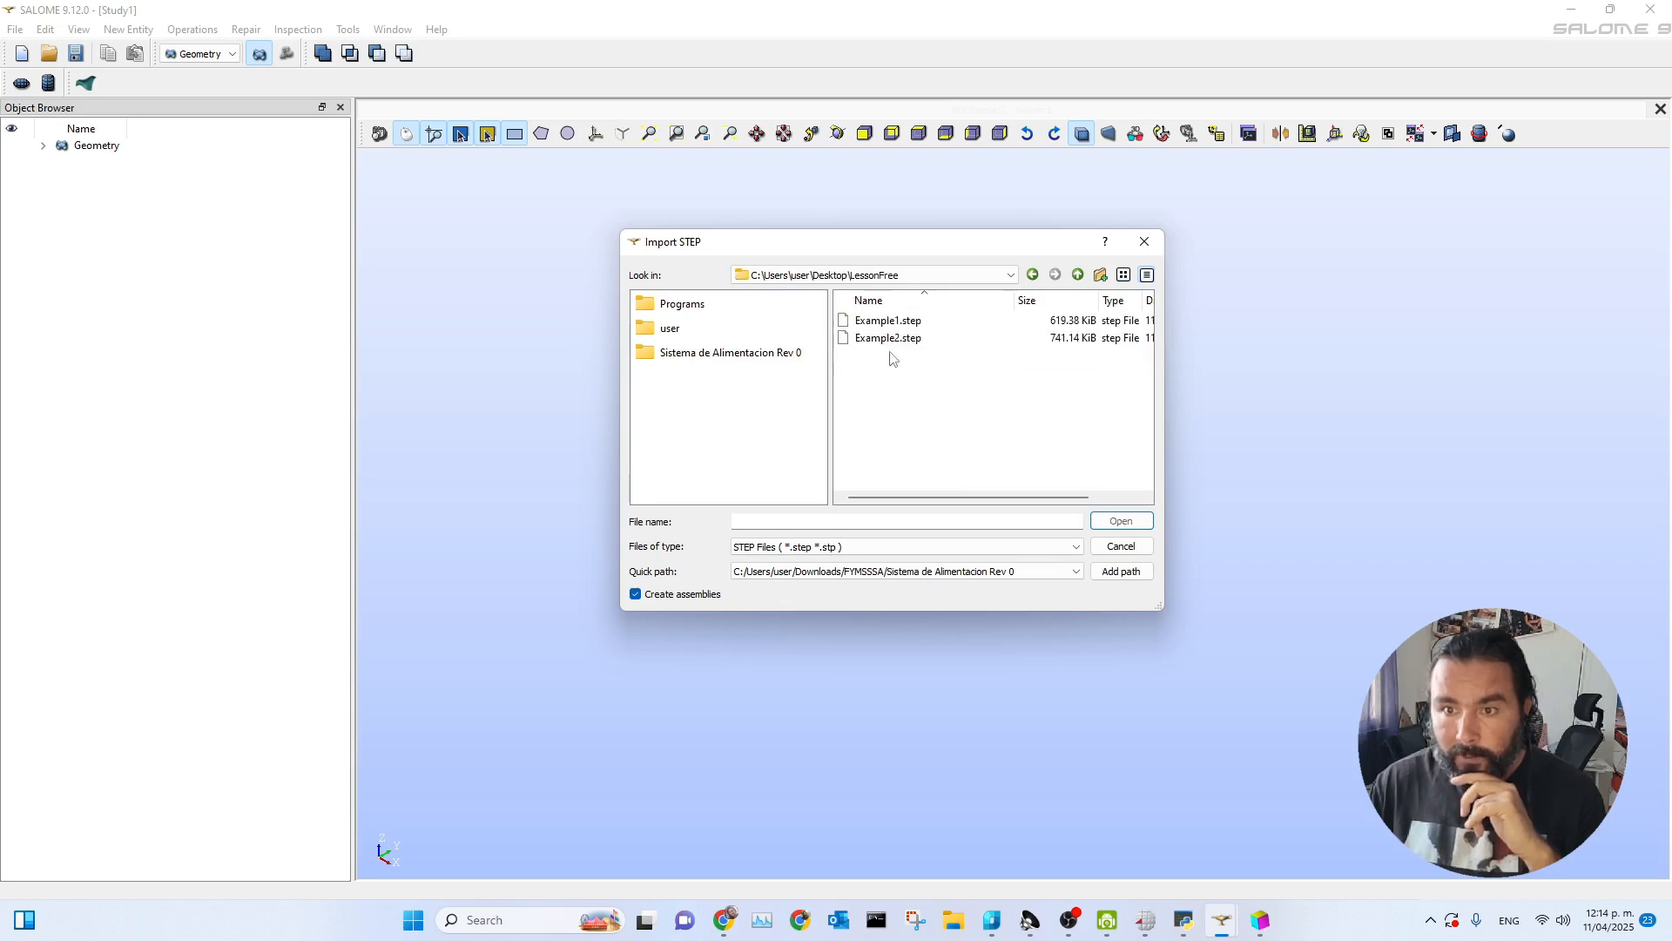
pyautogui.click(887, 338)
pyautogui.click(1122, 521)
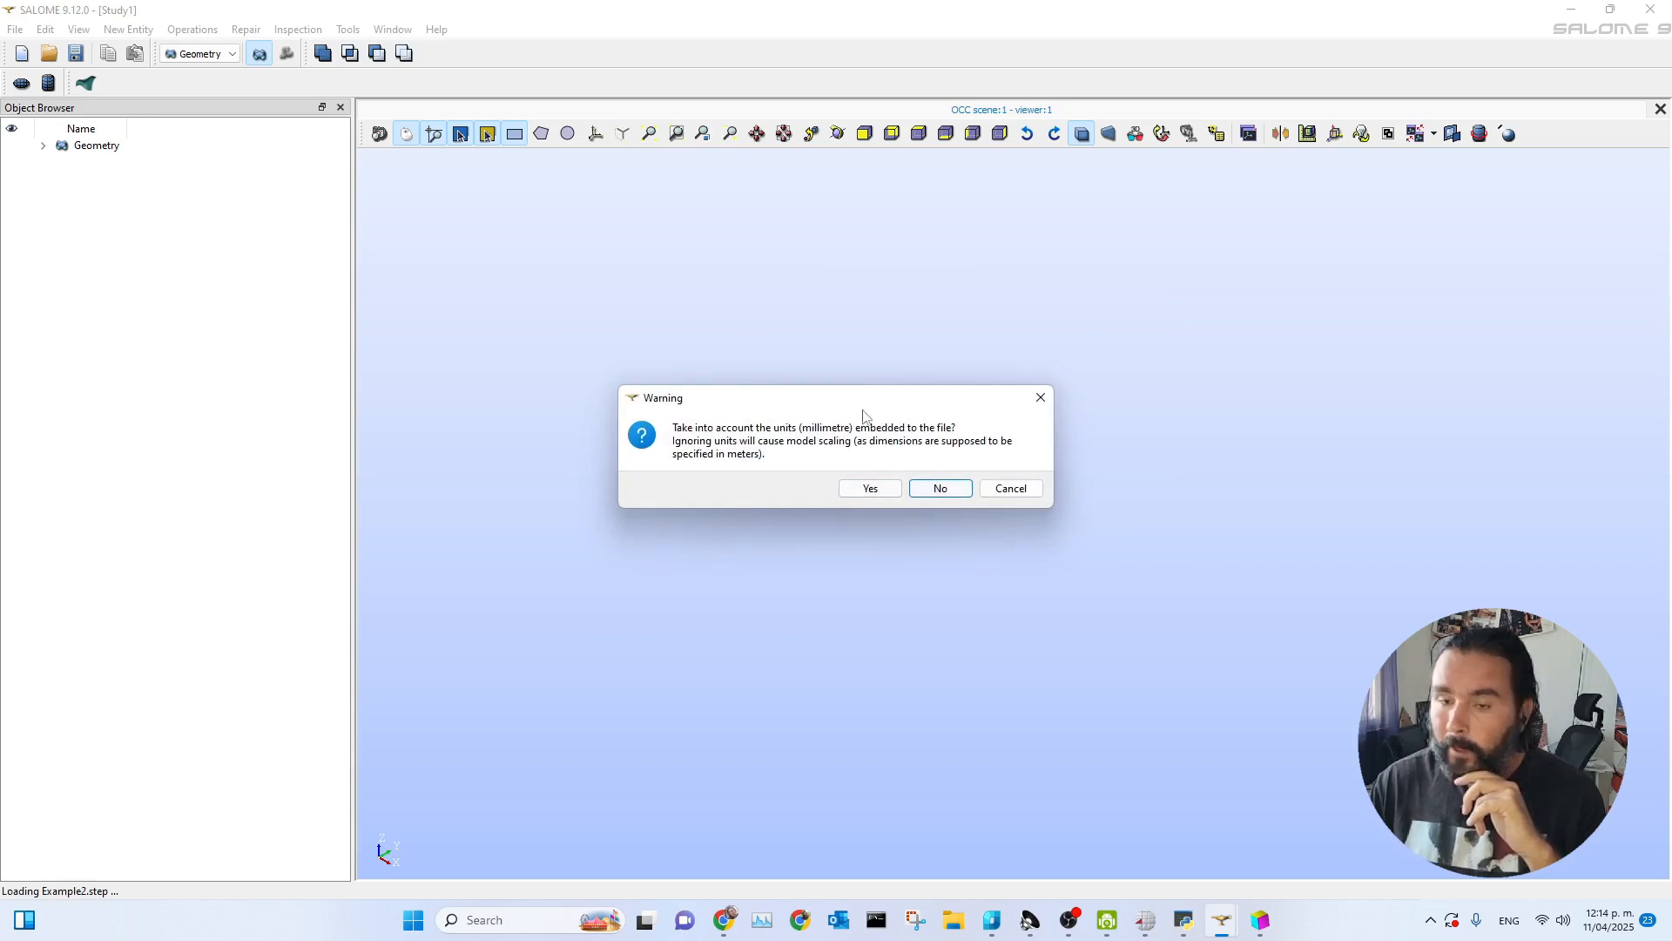
pyautogui.click(939, 490)
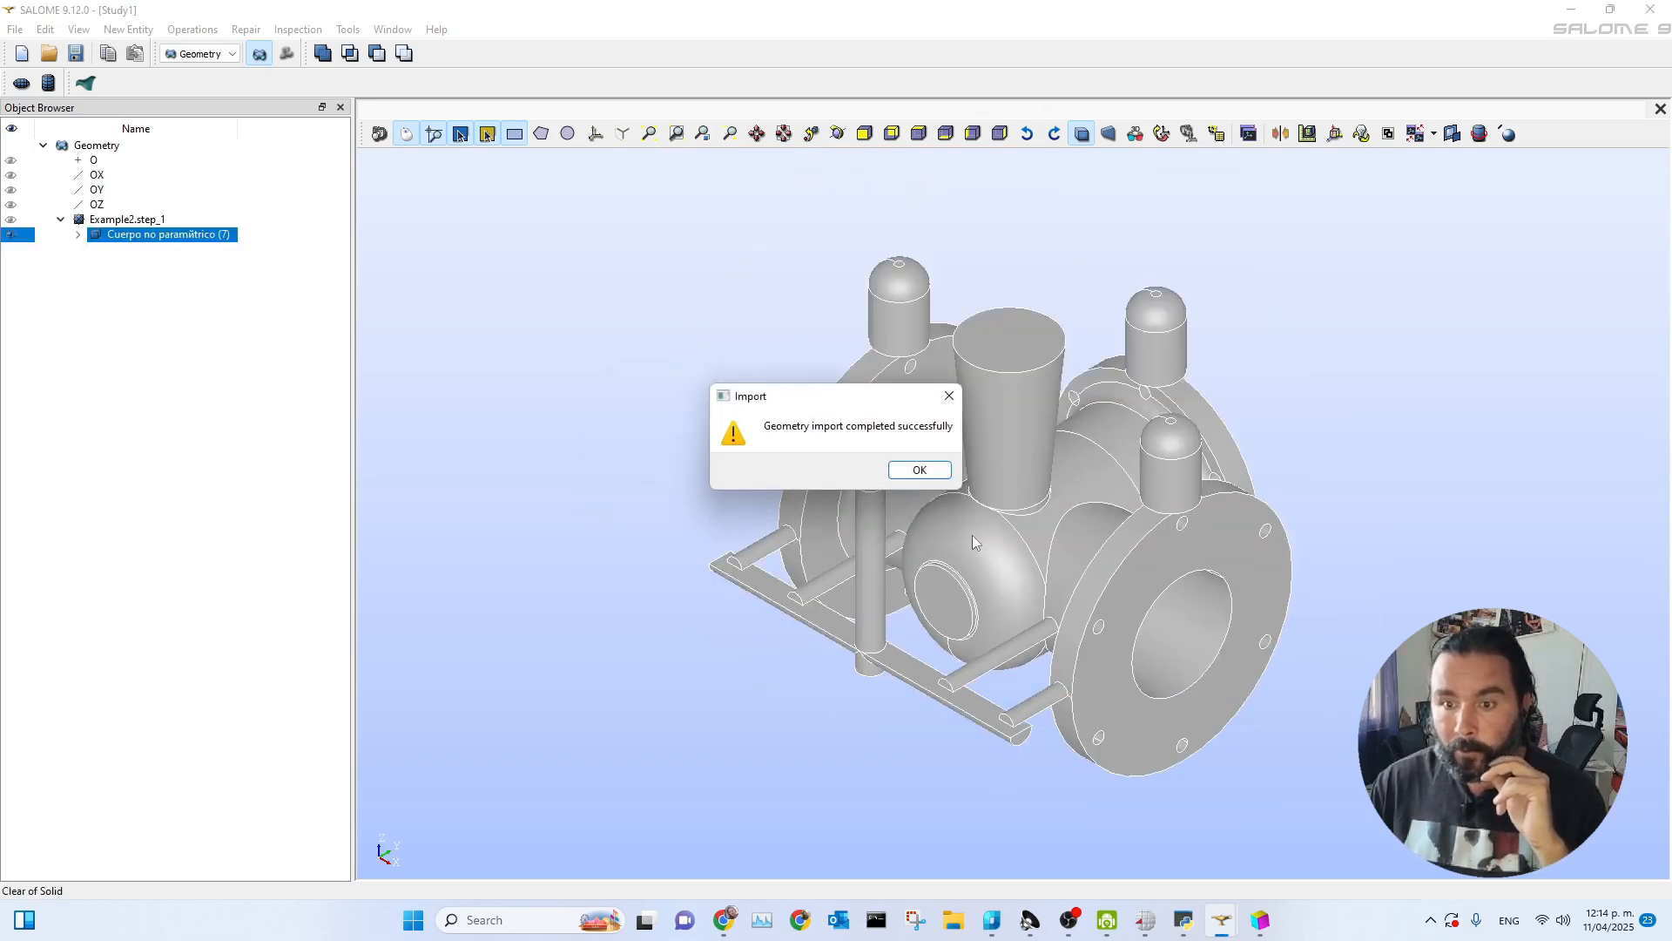
pyautogui.click(920, 470)
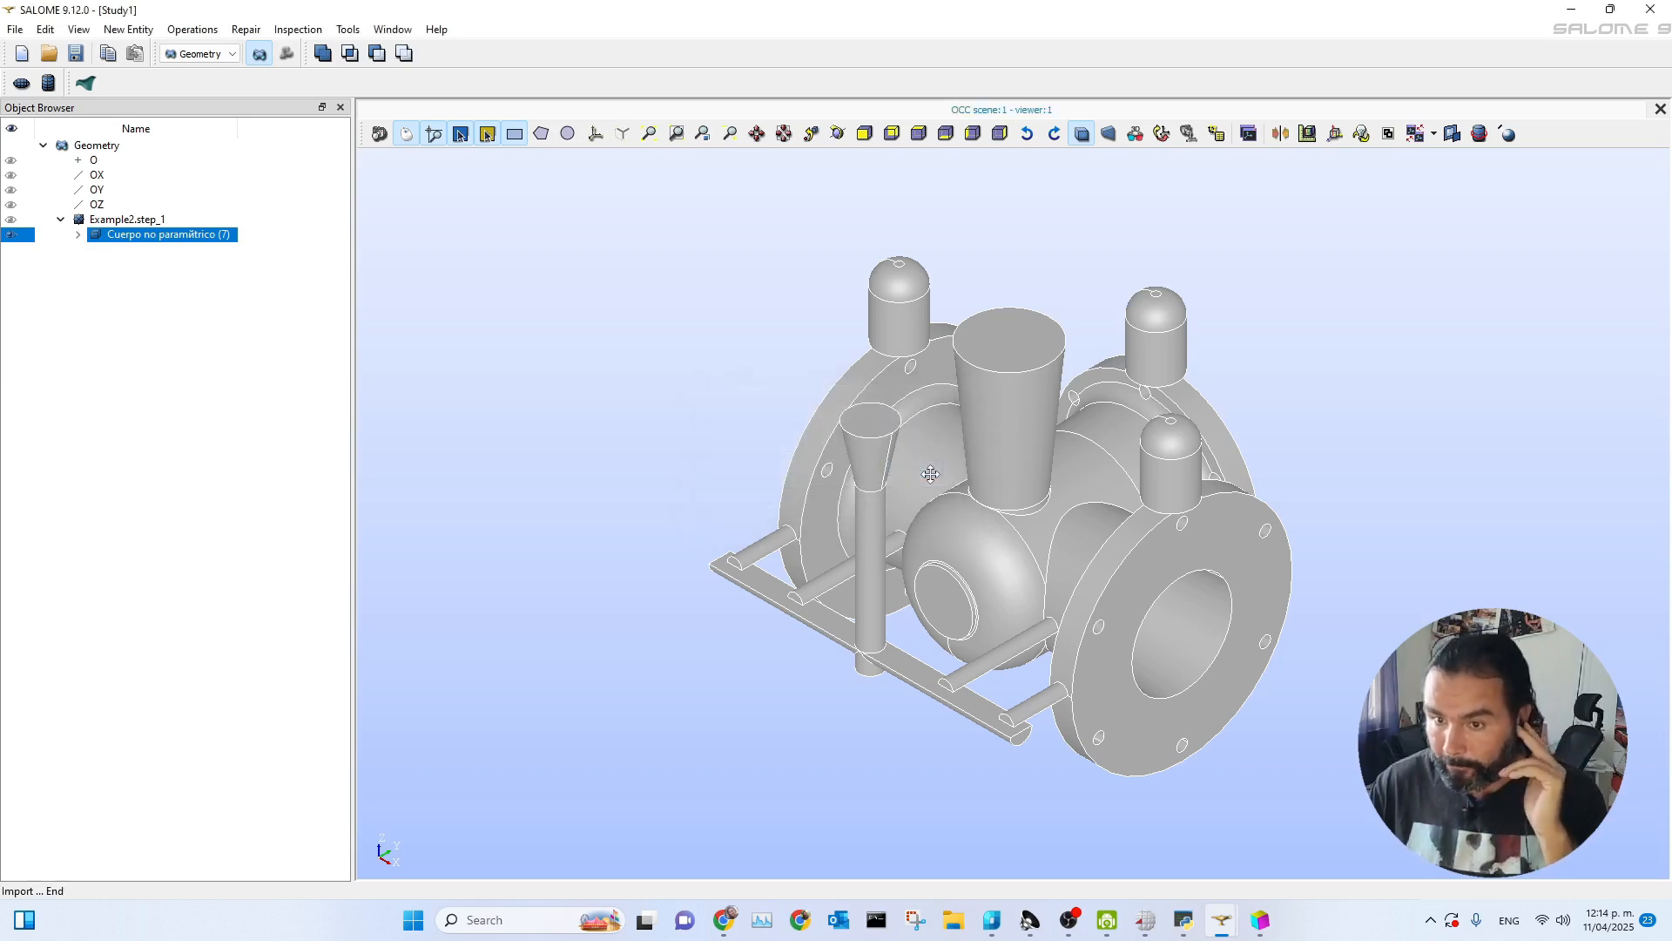
# - In the Mesh module, set up a mesh on Example2.step_1 with NETGEN 1D-2D as its 2D algorithm
pyautogui.click(232, 54)
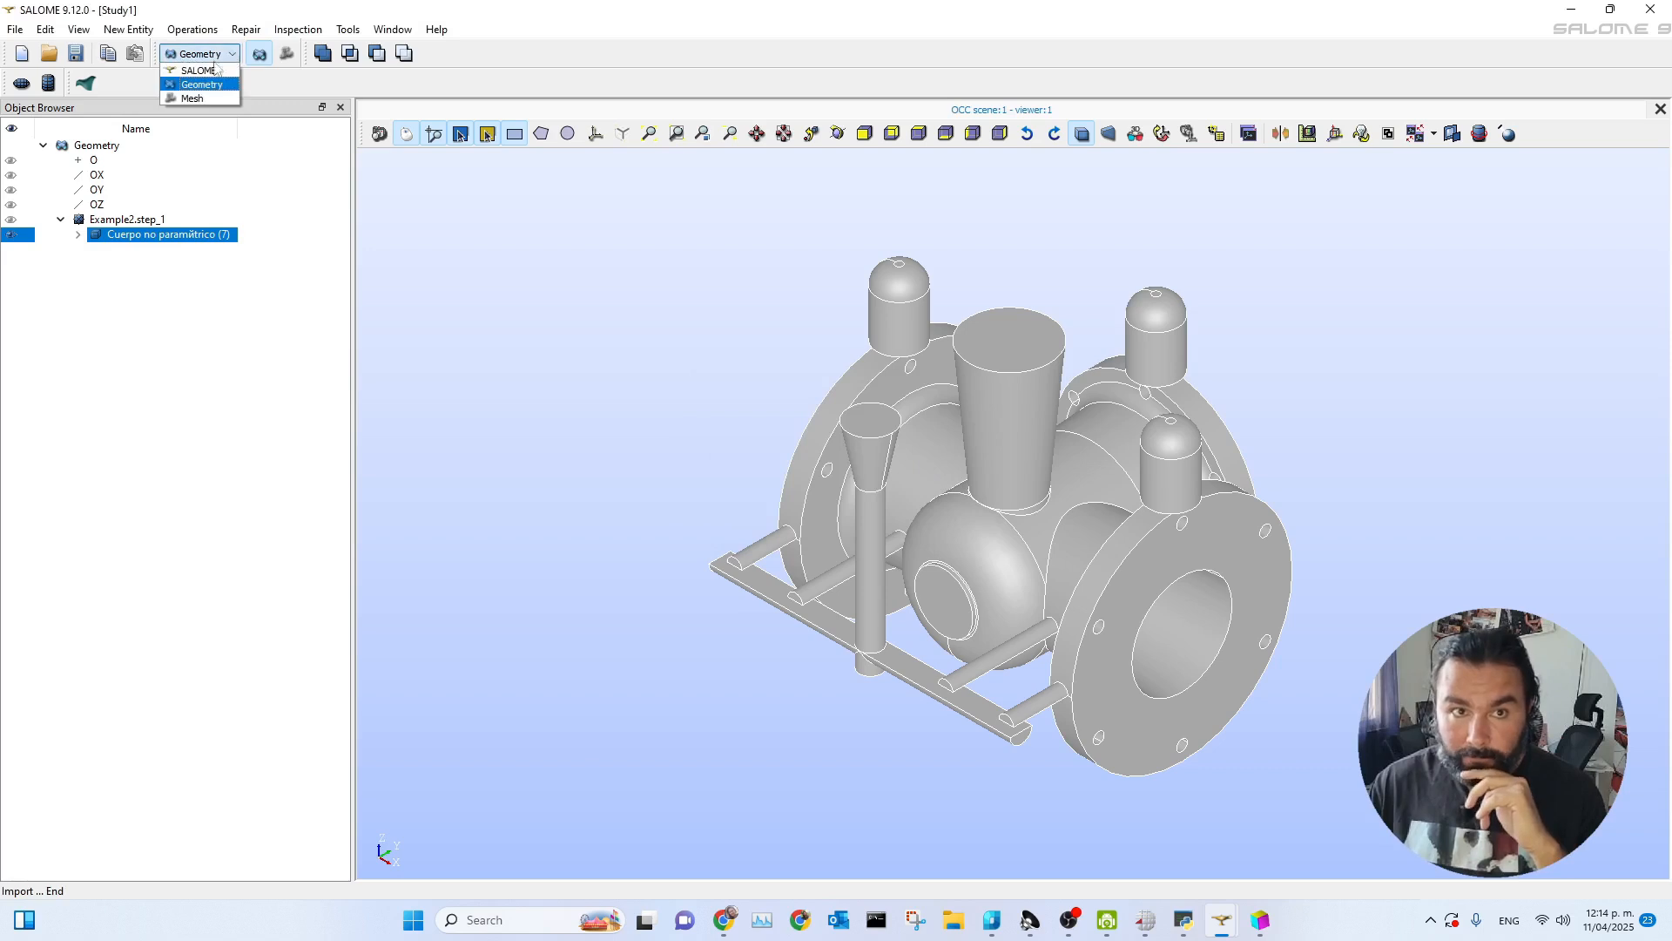
pyautogui.click(190, 99)
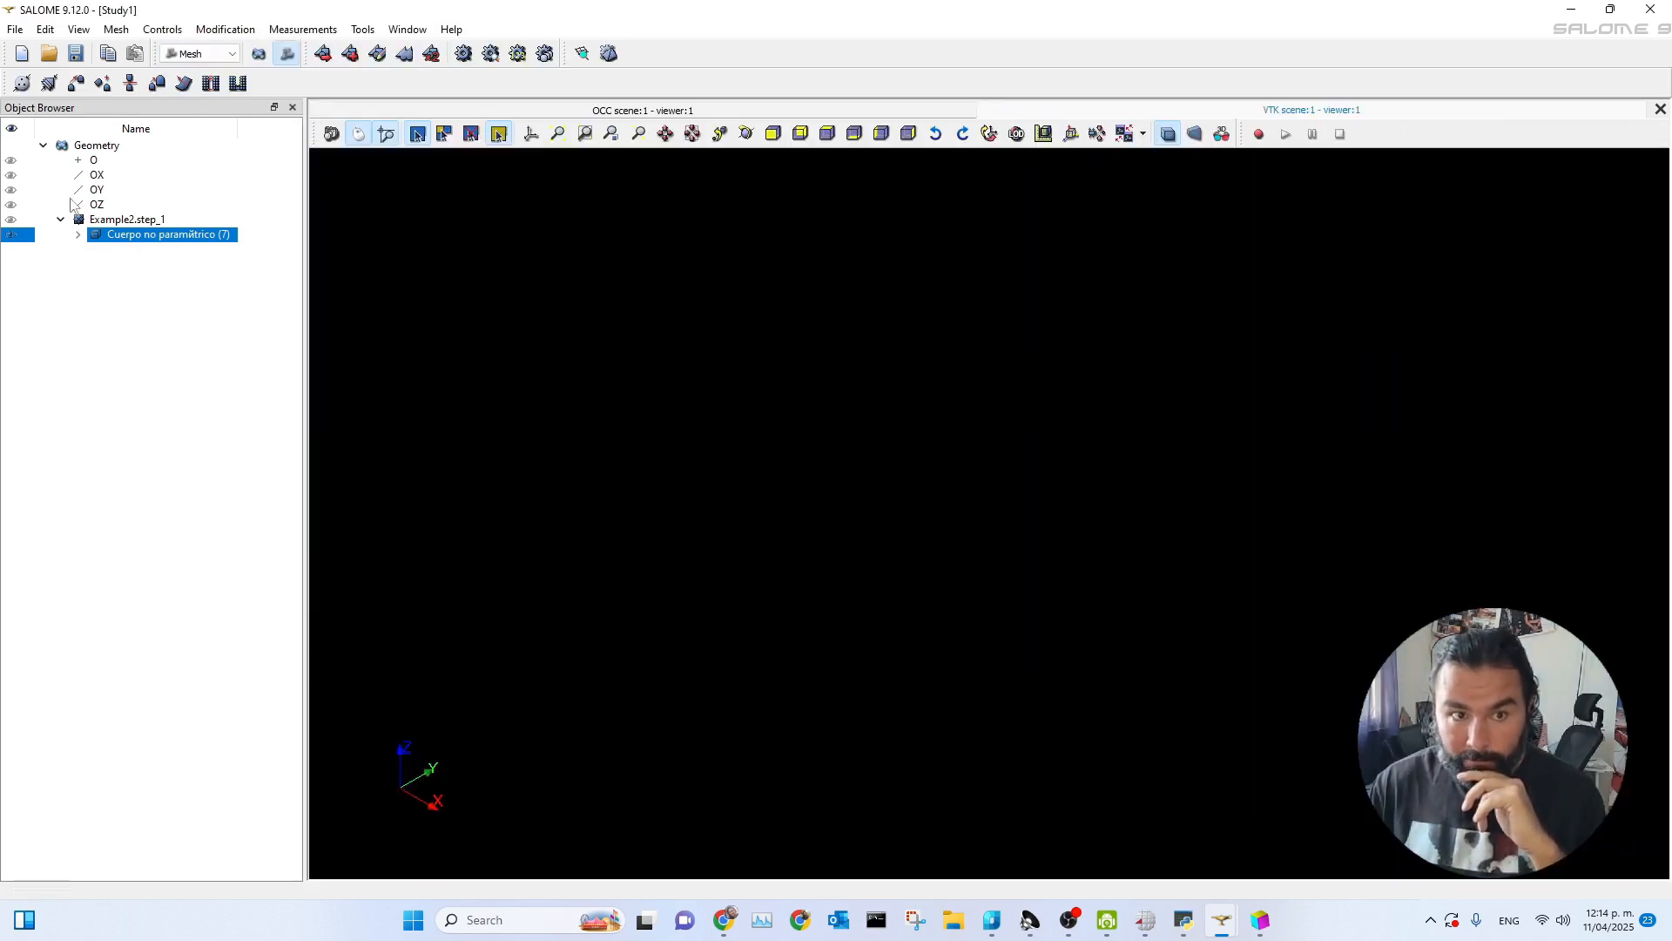
pyautogui.click(138, 221)
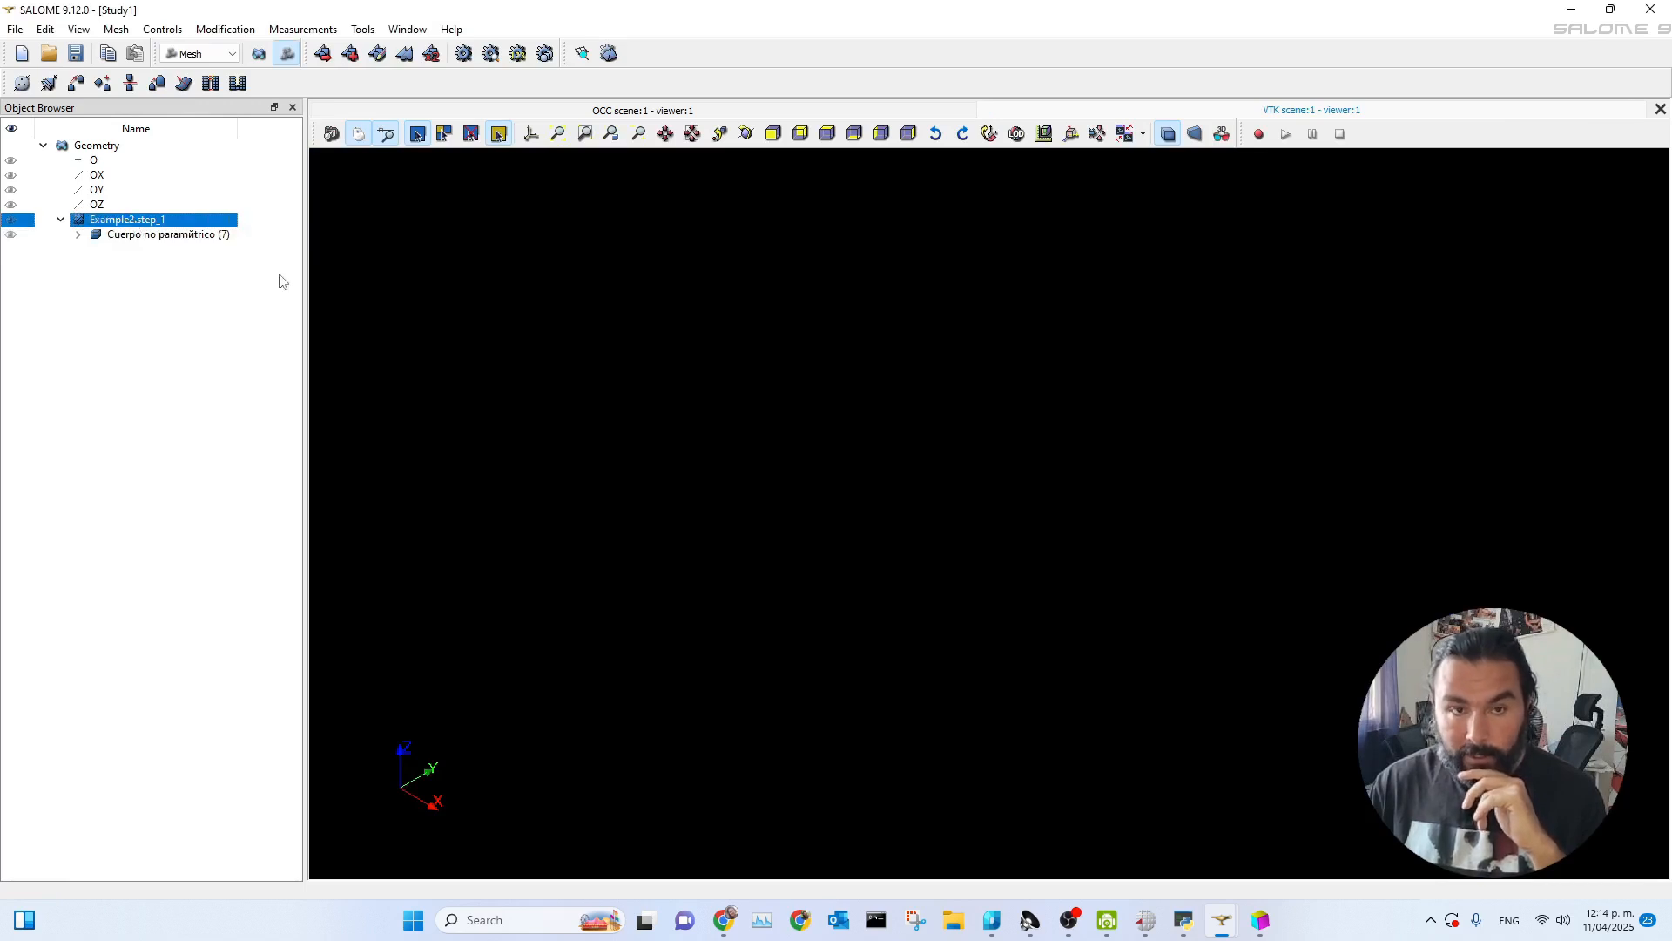
pyautogui.click(322, 54)
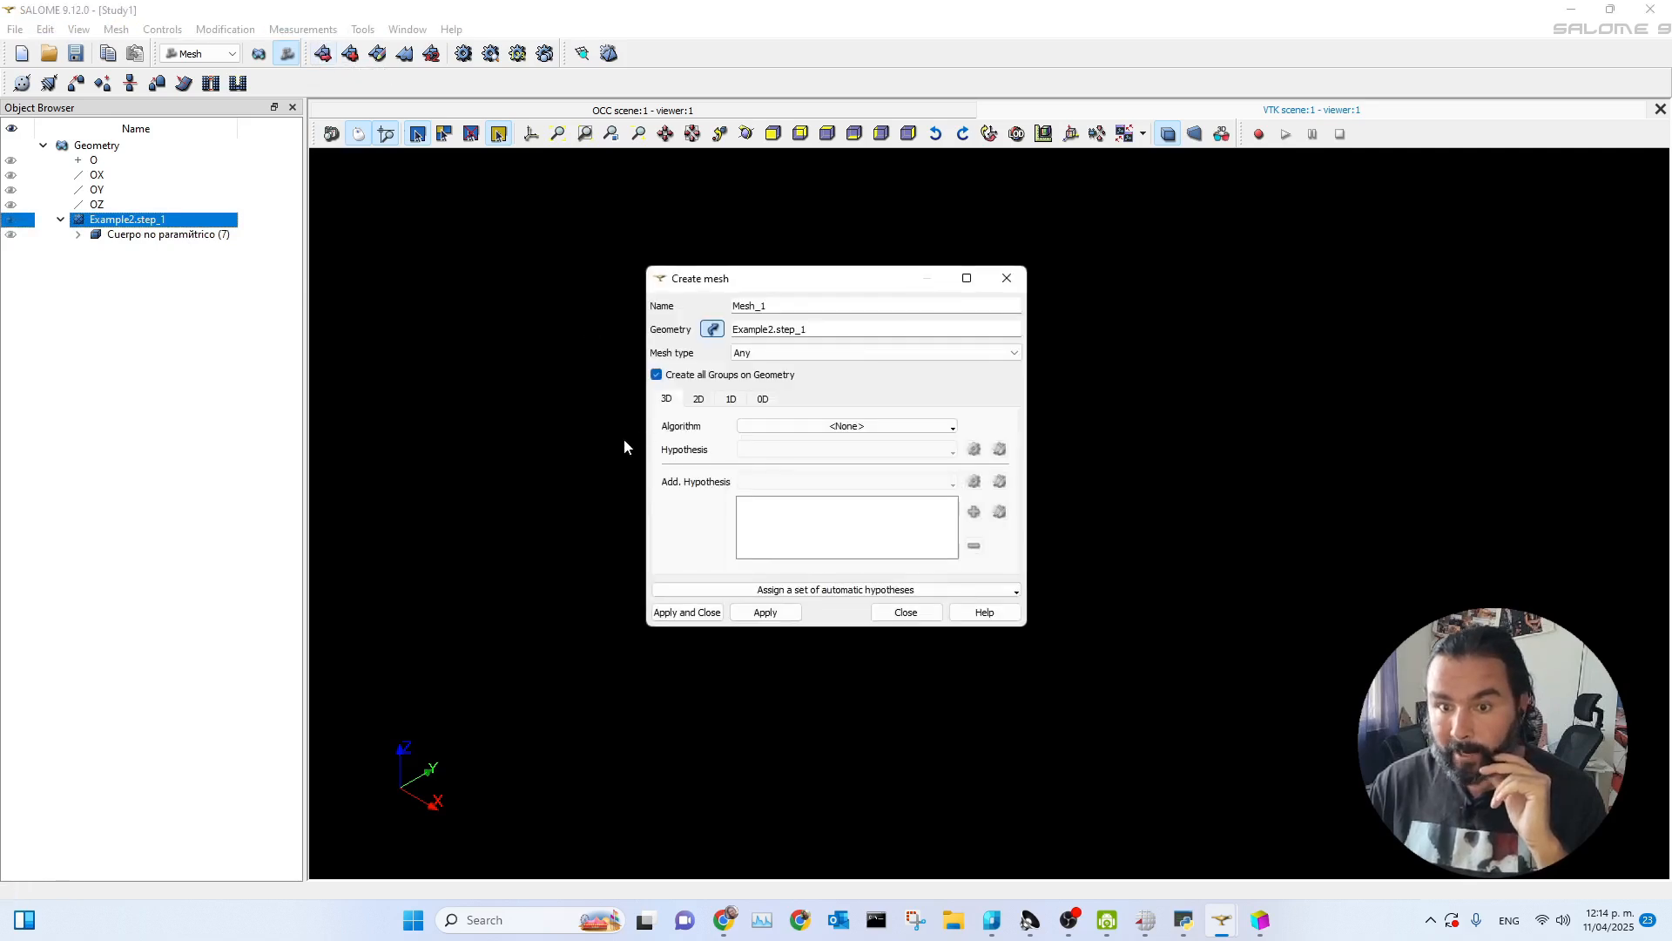
pyautogui.click(702, 400)
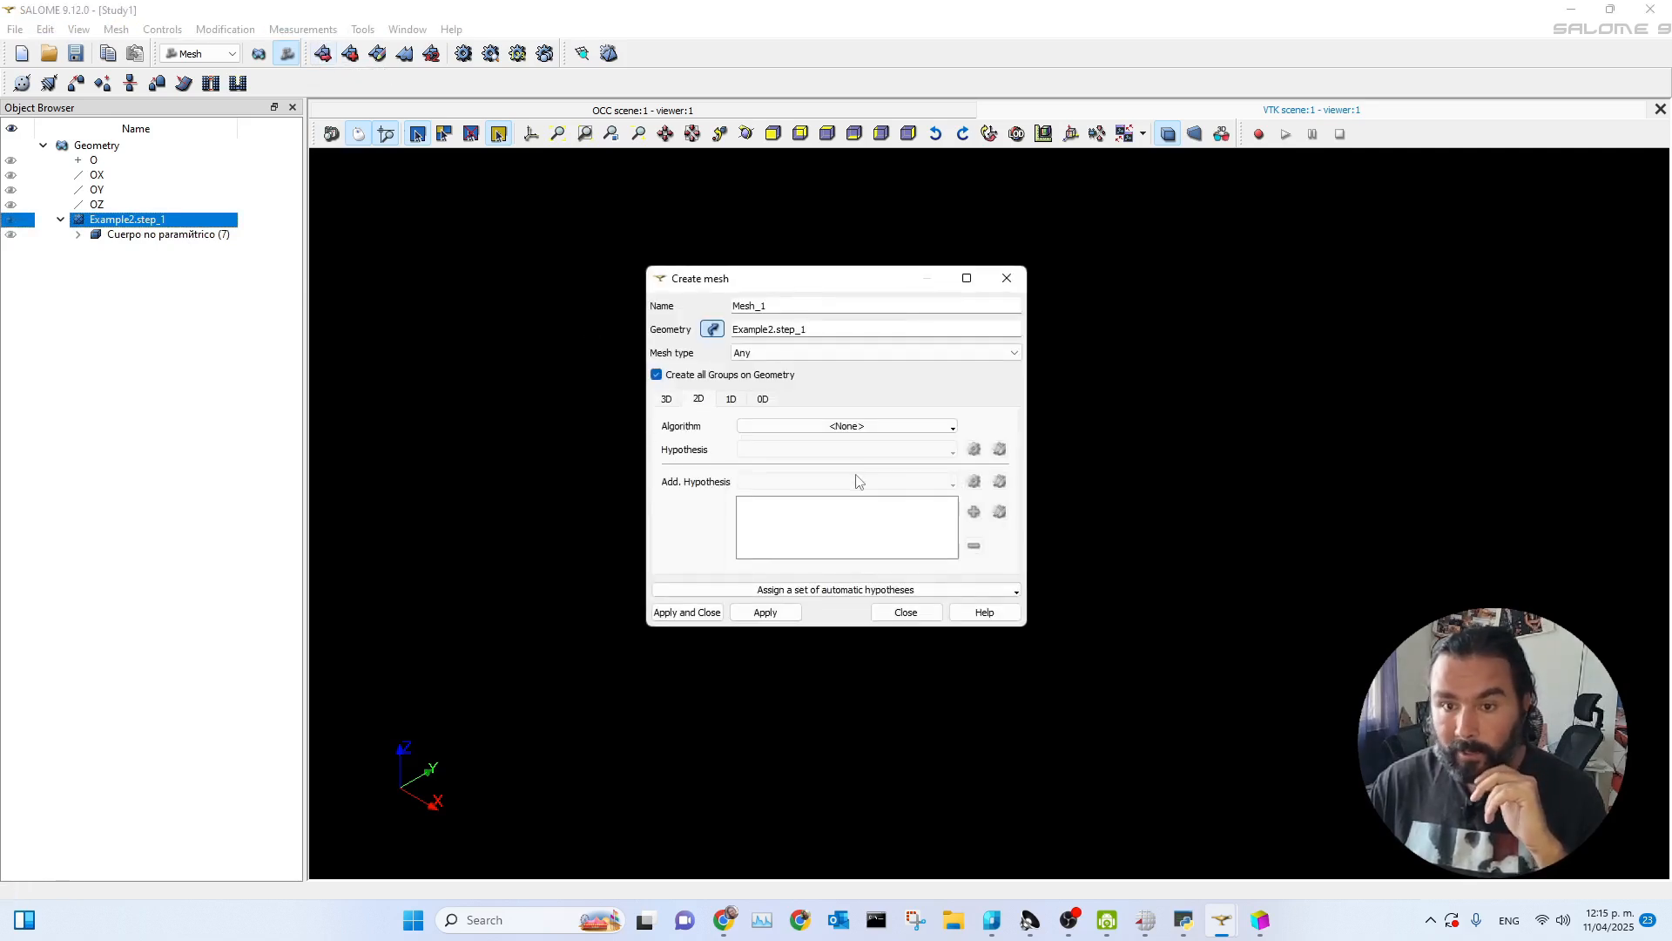
pyautogui.click(838, 427)
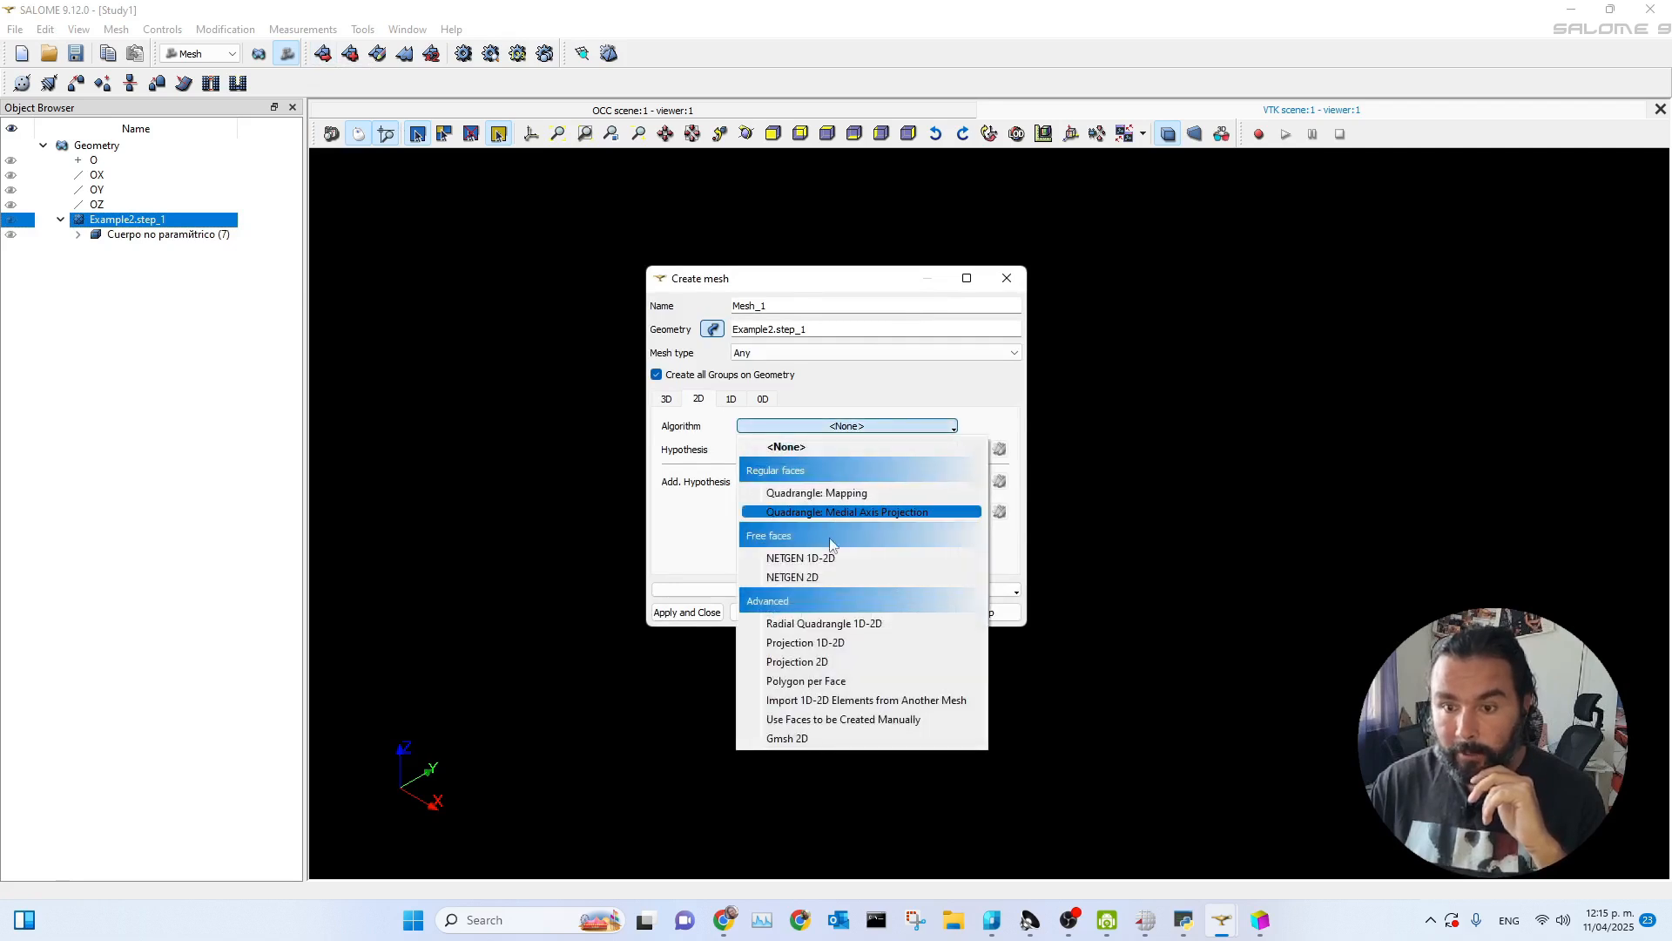
pyautogui.click(819, 559)
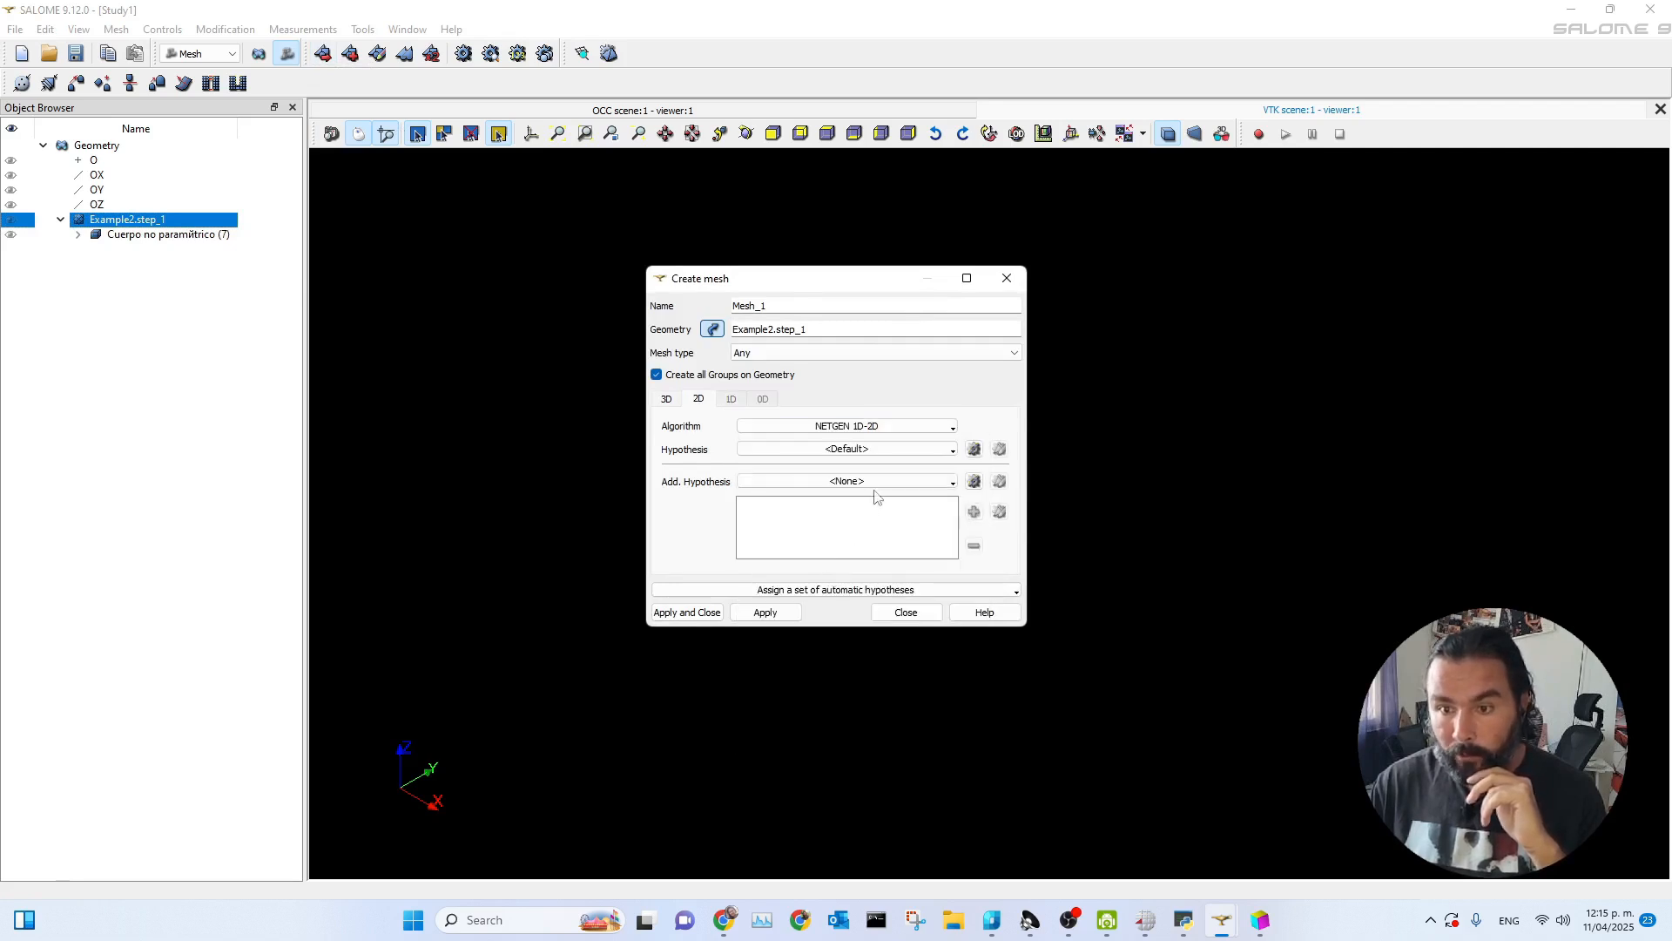
# - Add a NETGEN 2D parameters hypothesis with max size 10, min size 1 and Coarse fineness, apply it, and compute the mesh
pyautogui.click(906, 450)
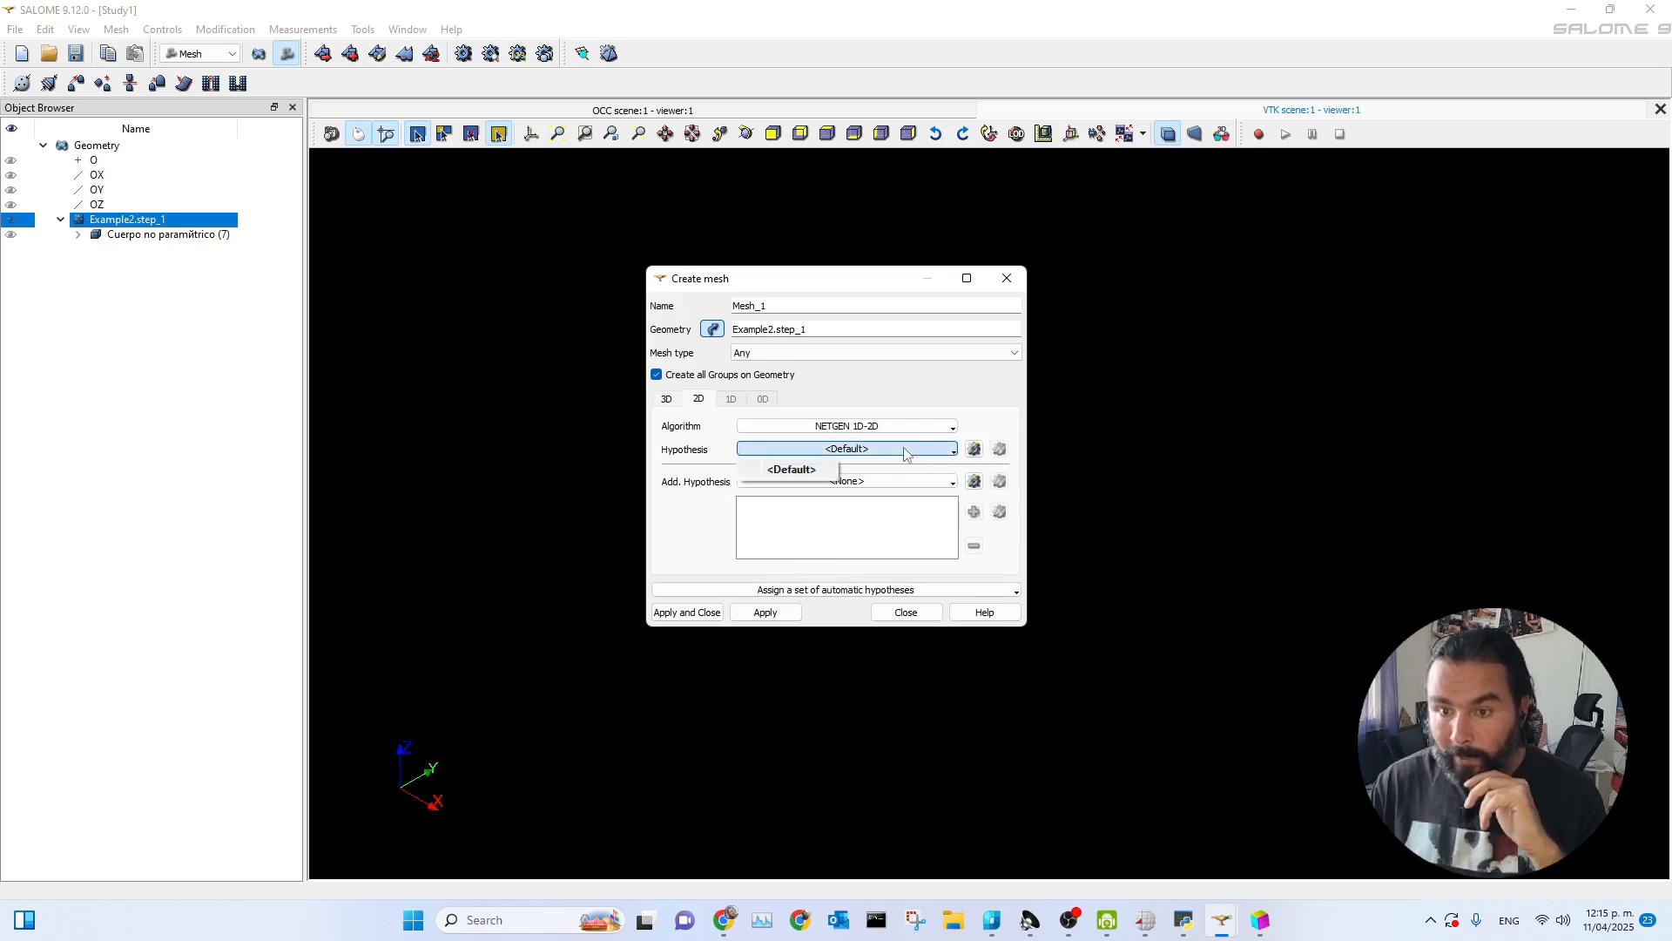
pyautogui.click(973, 449)
pyautogui.click(1033, 452)
pyautogui.moveTo(906, 369); pyautogui.dragTo(742, 353)
pyautogui.write('10')
pyautogui.press('Tab')
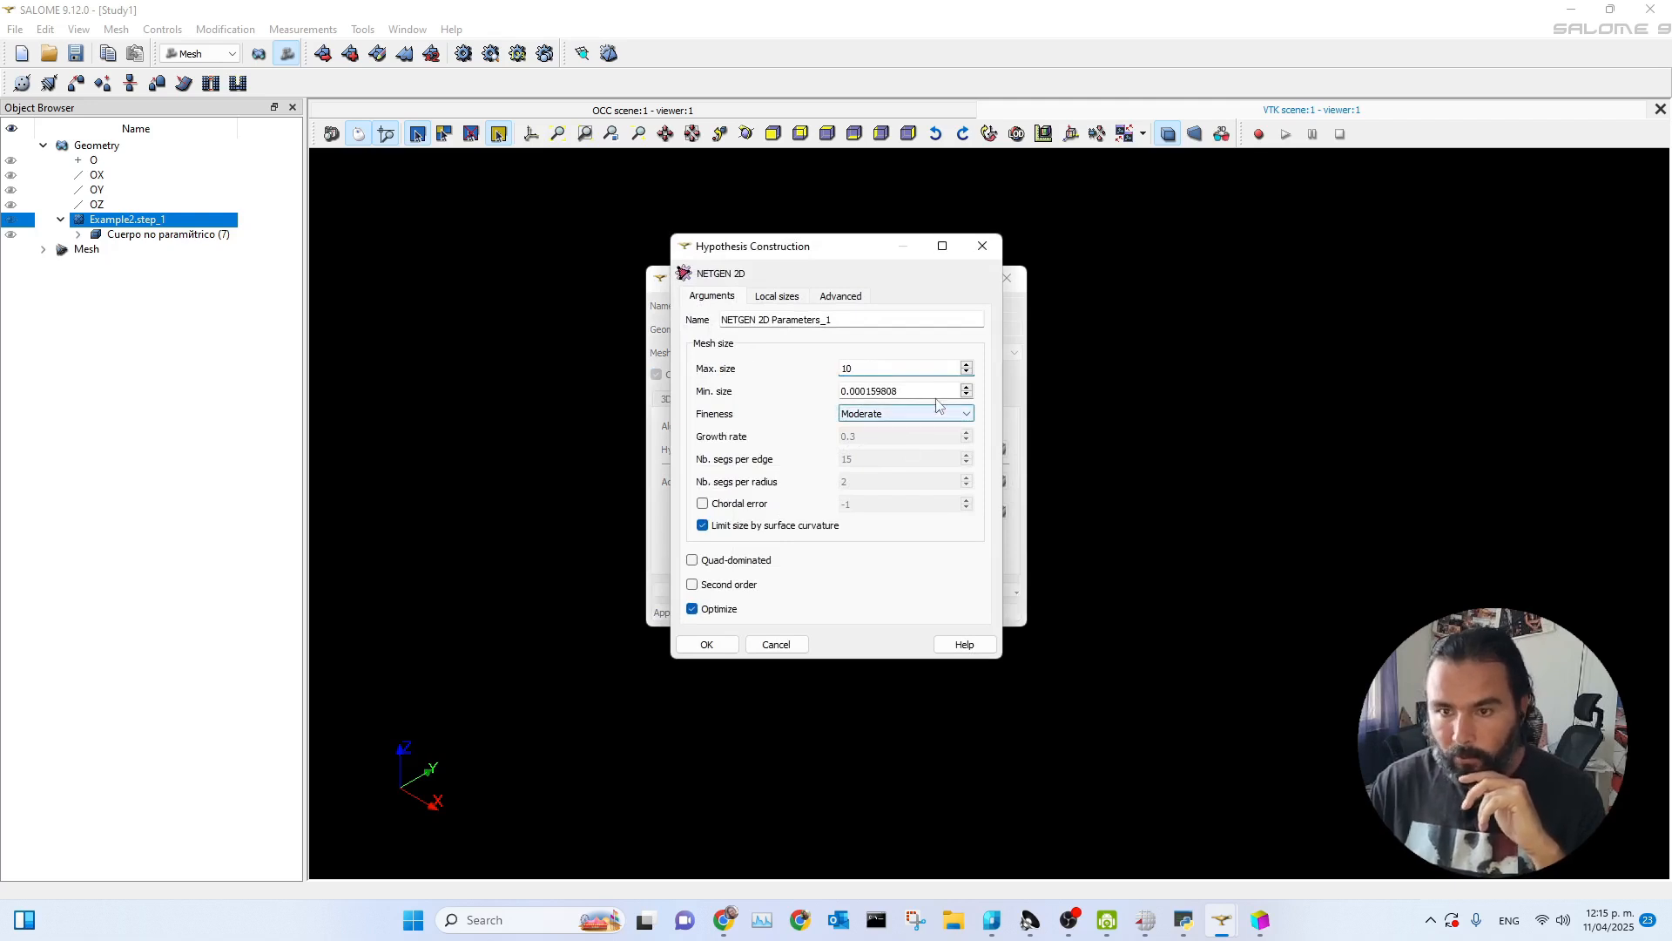
pyautogui.write('1')
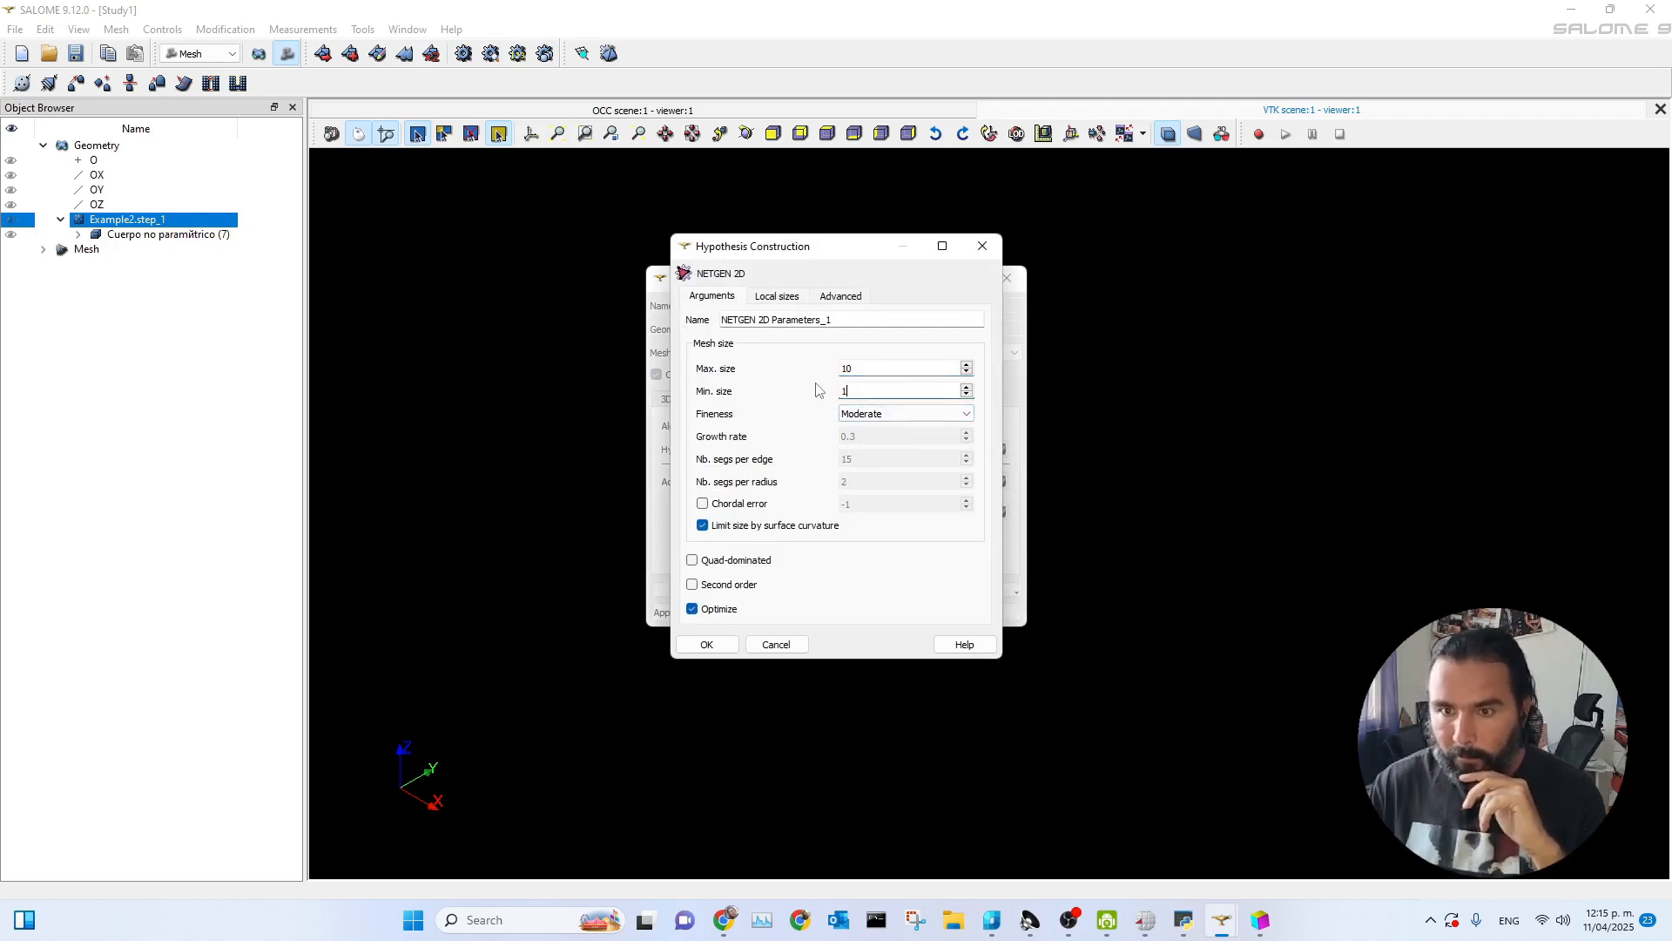
pyautogui.click(889, 416)
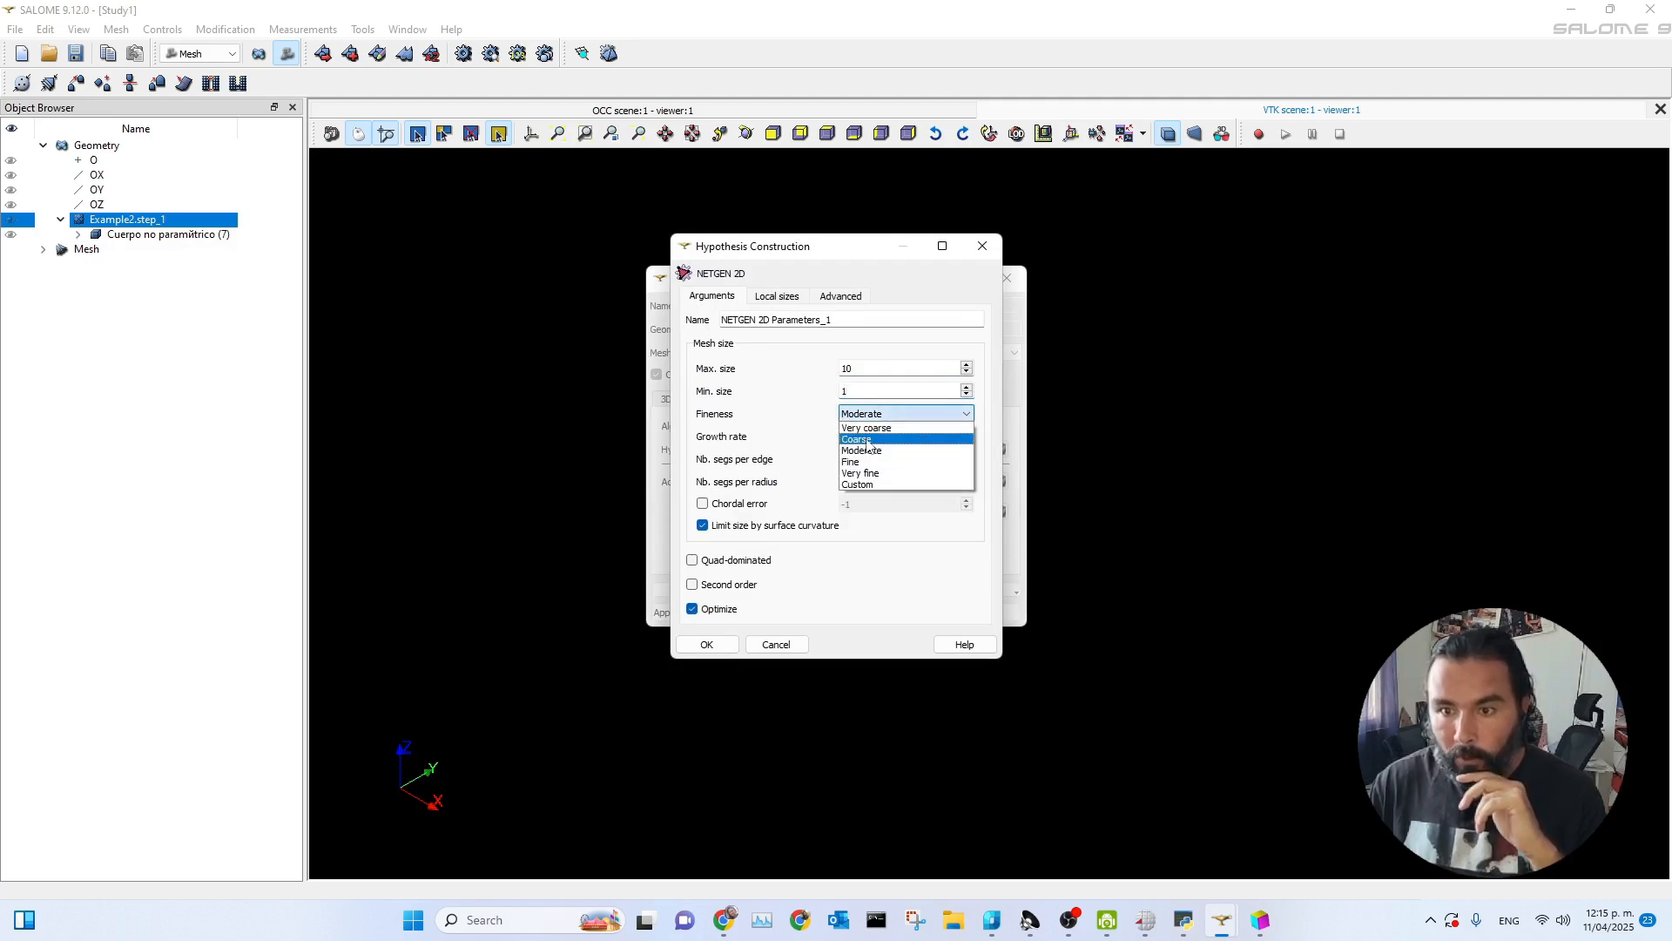
pyautogui.click(866, 438)
pyautogui.click(716, 645)
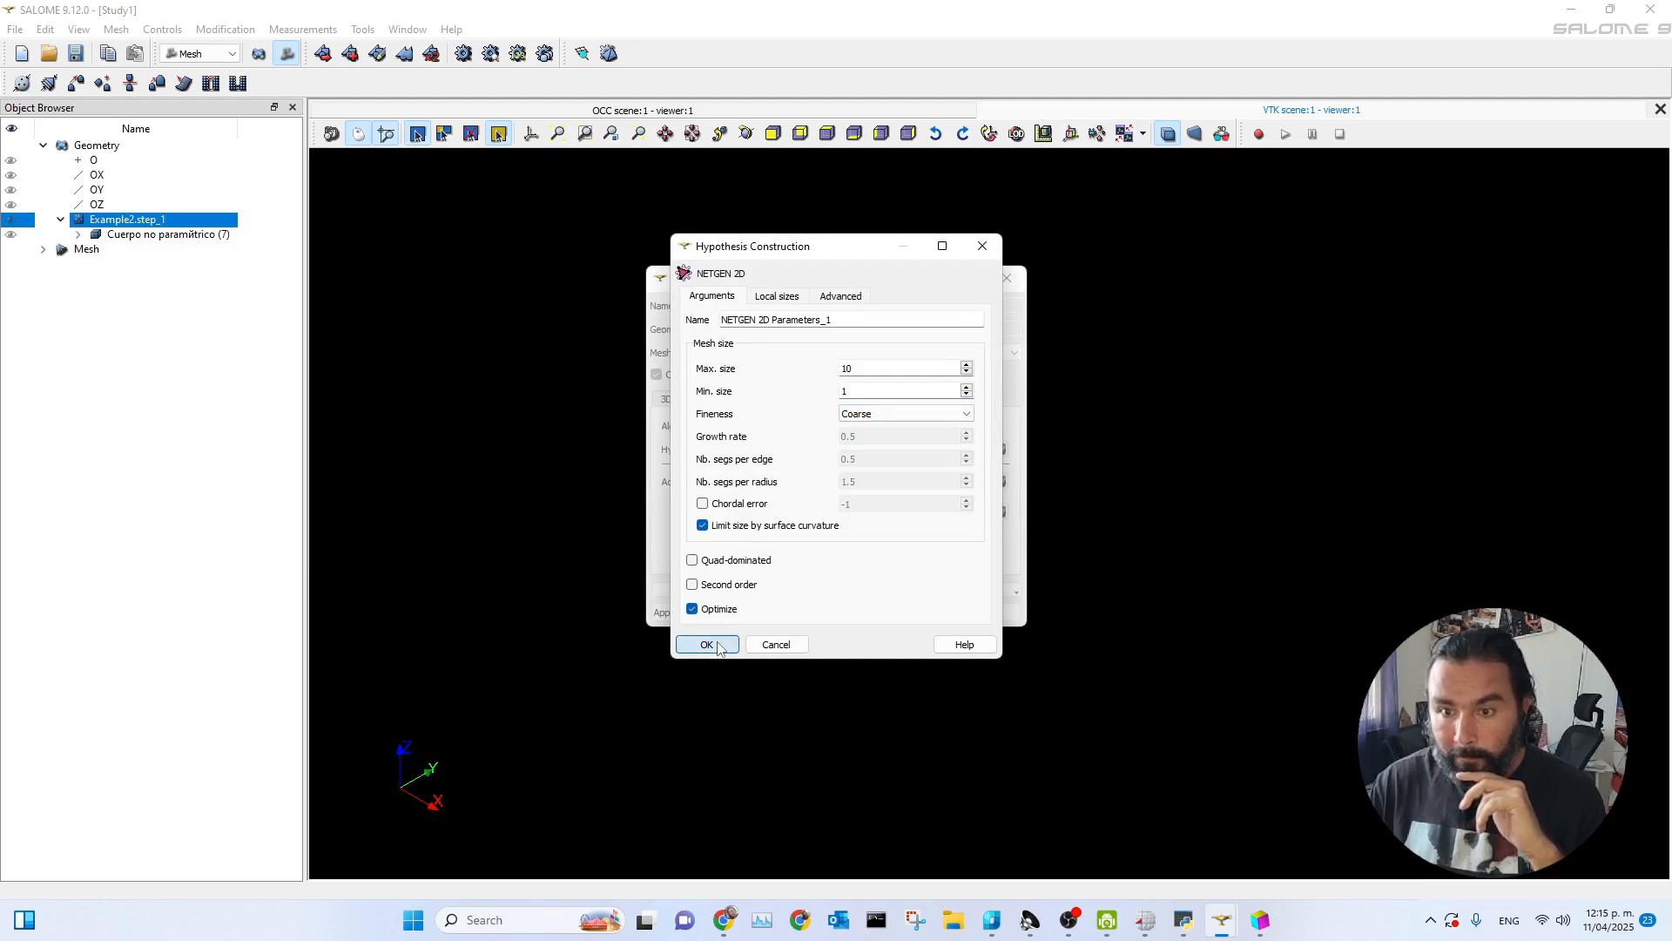
pyautogui.click(684, 611)
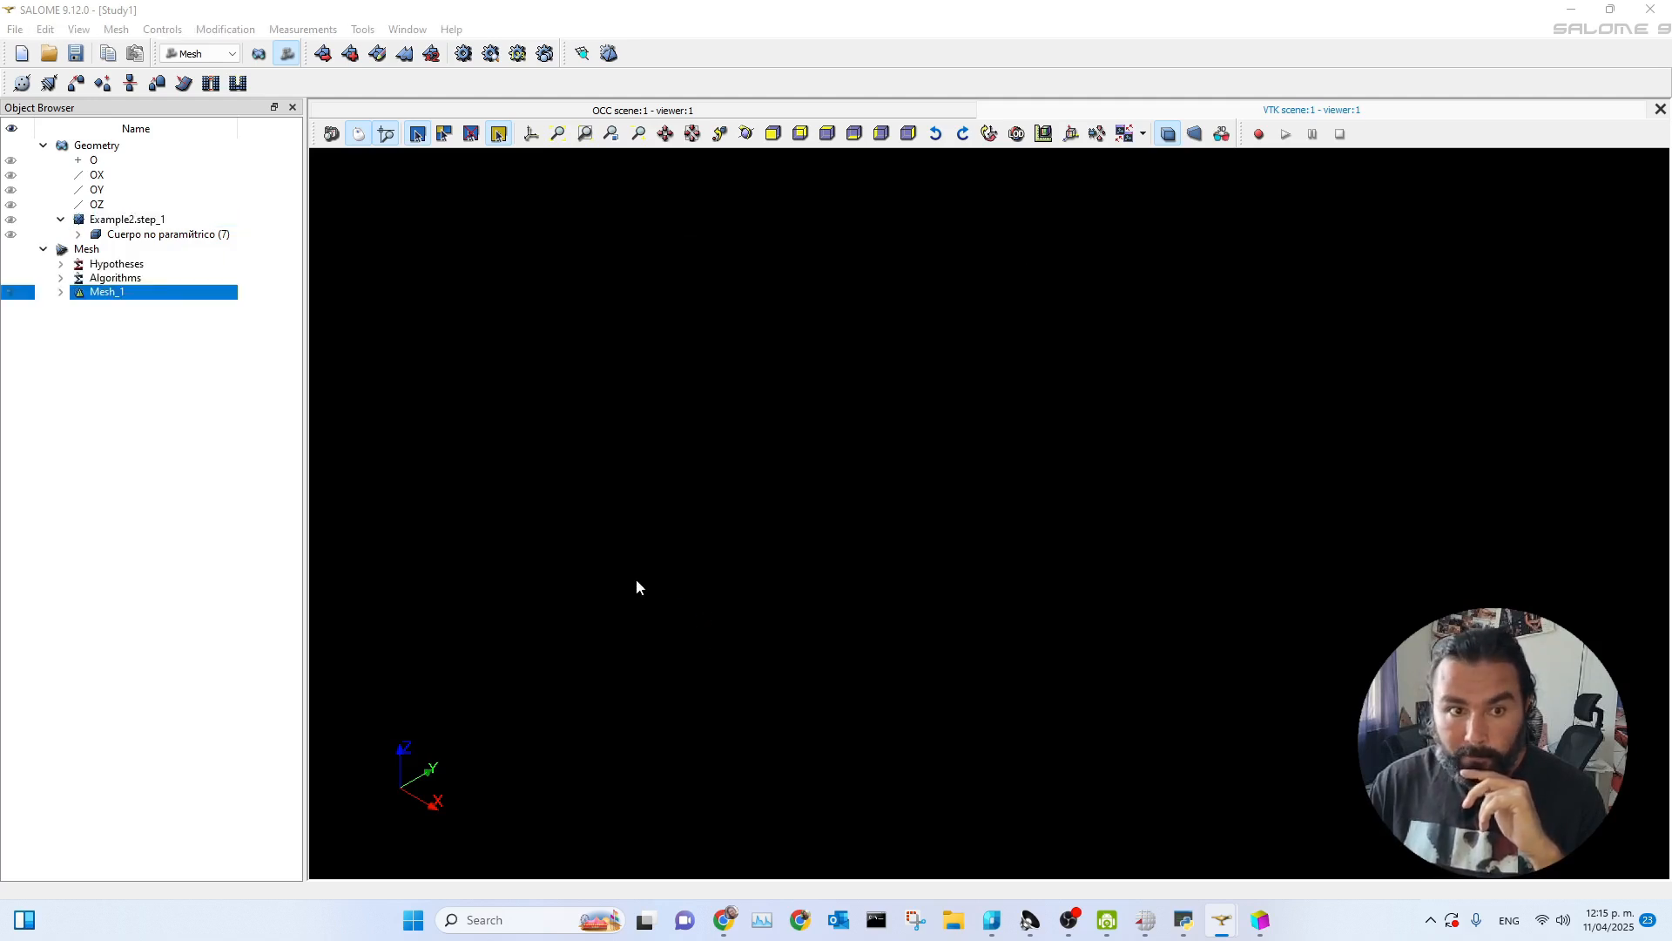
pyautogui.click(464, 54)
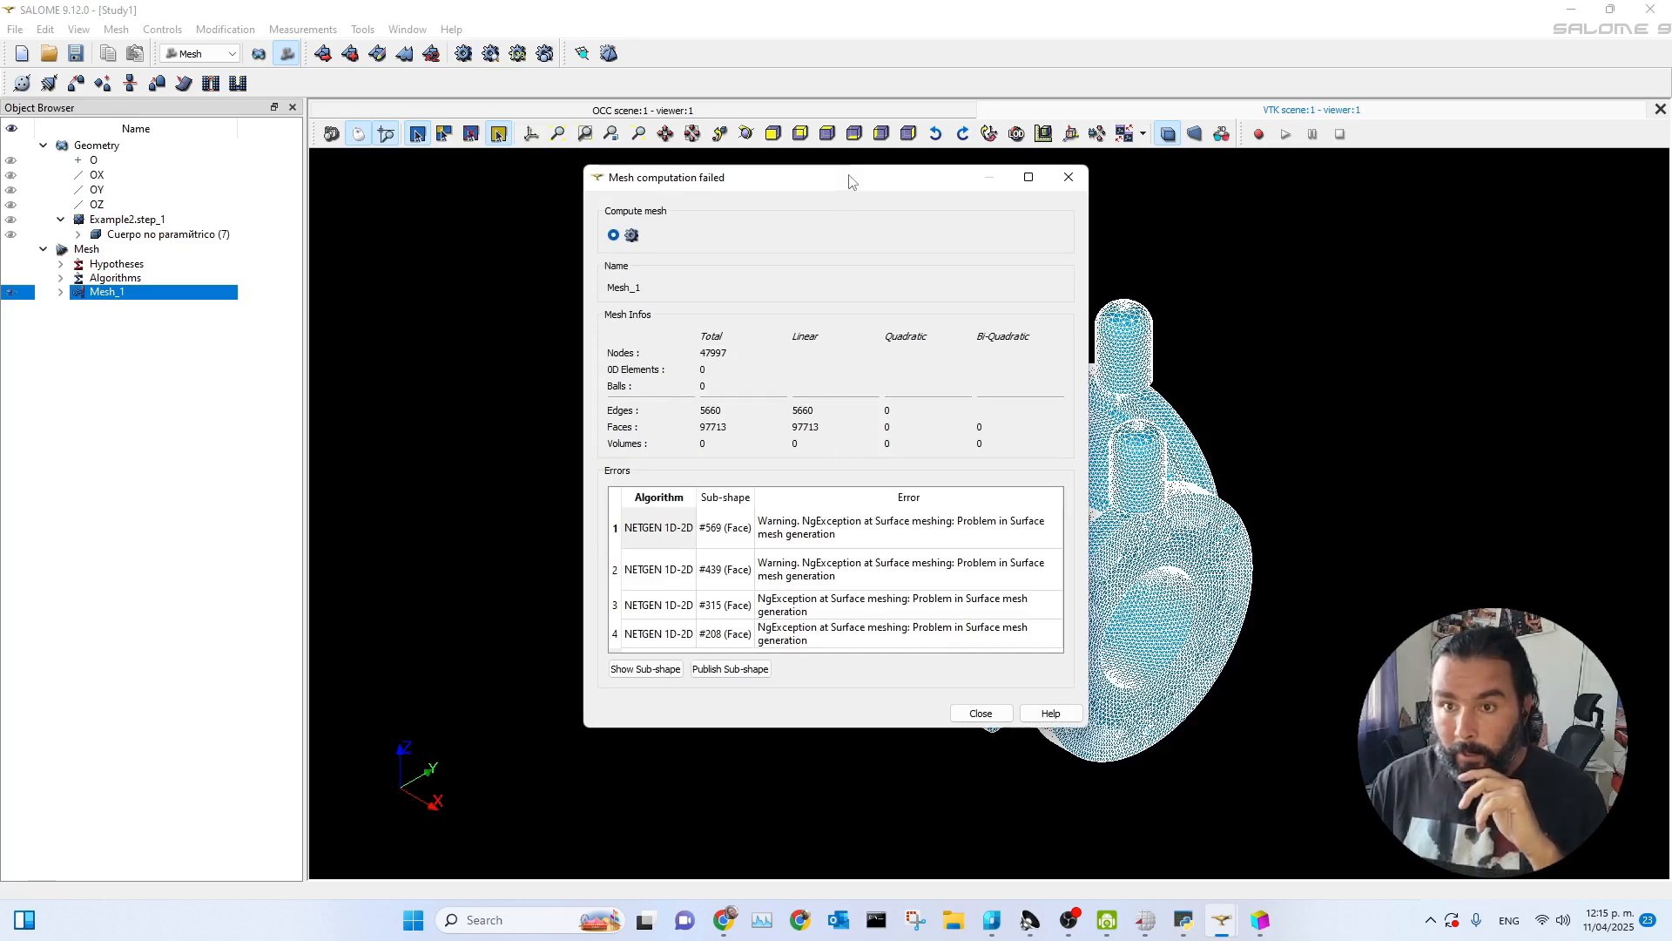
# - Show the sub-shapes of the first two listed computation errors on the model and examine where those faces lie
pyautogui.moveTo(851, 181); pyautogui.dragTo(549, 153)
pyautogui.click(536, 515)
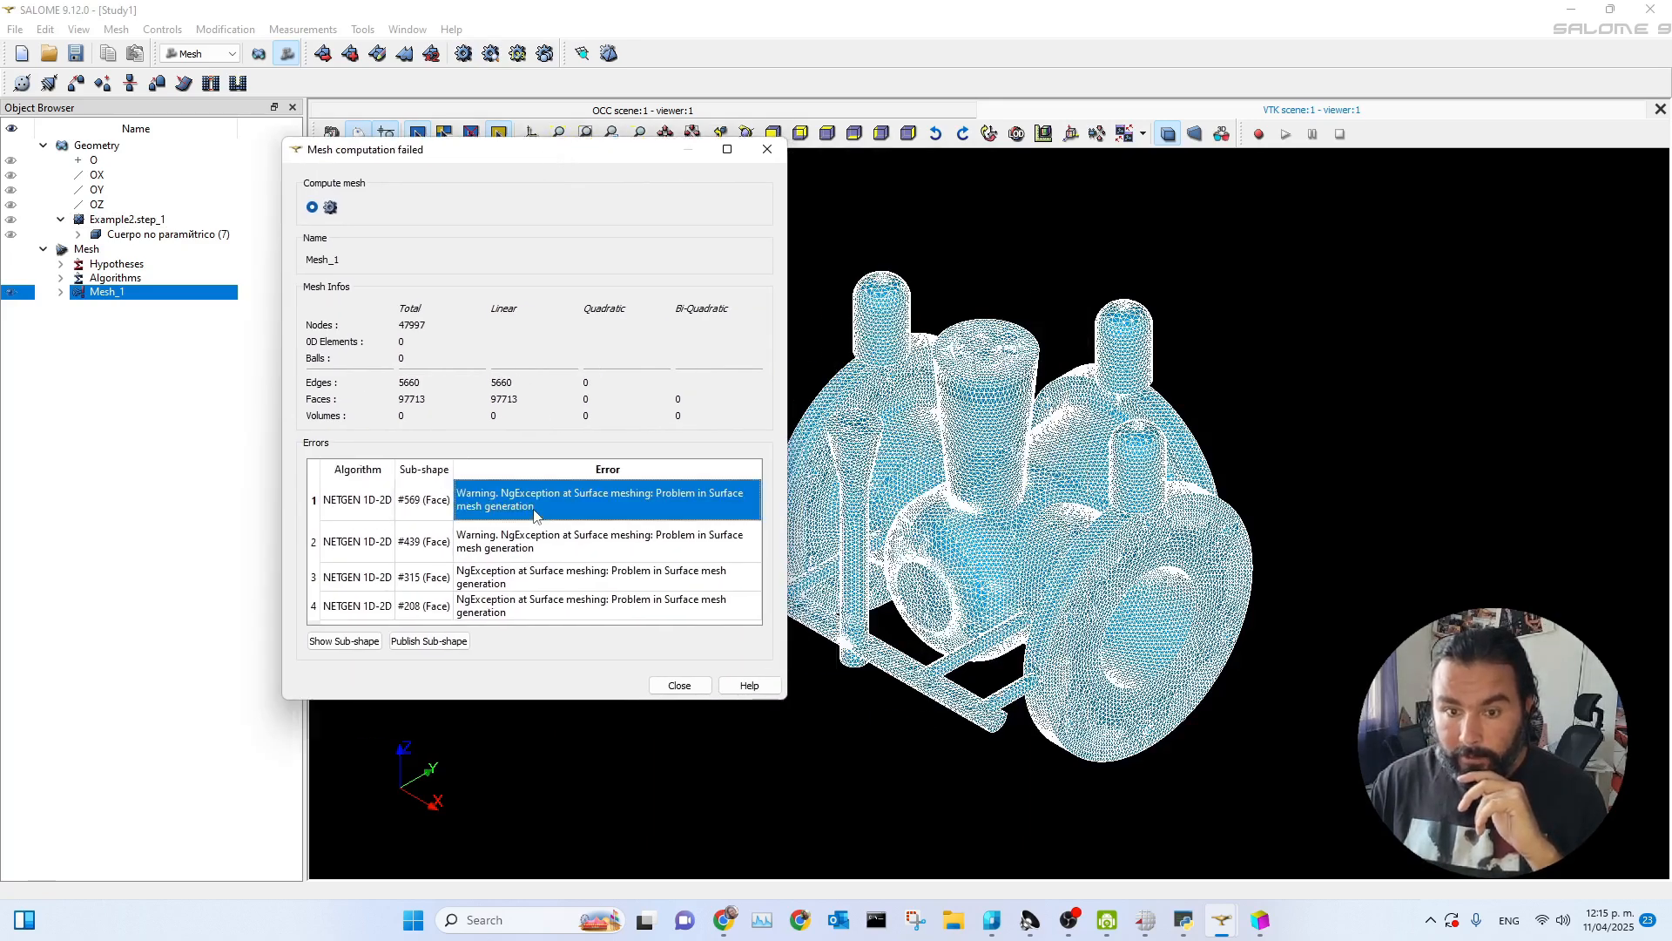
pyautogui.click(384, 519)
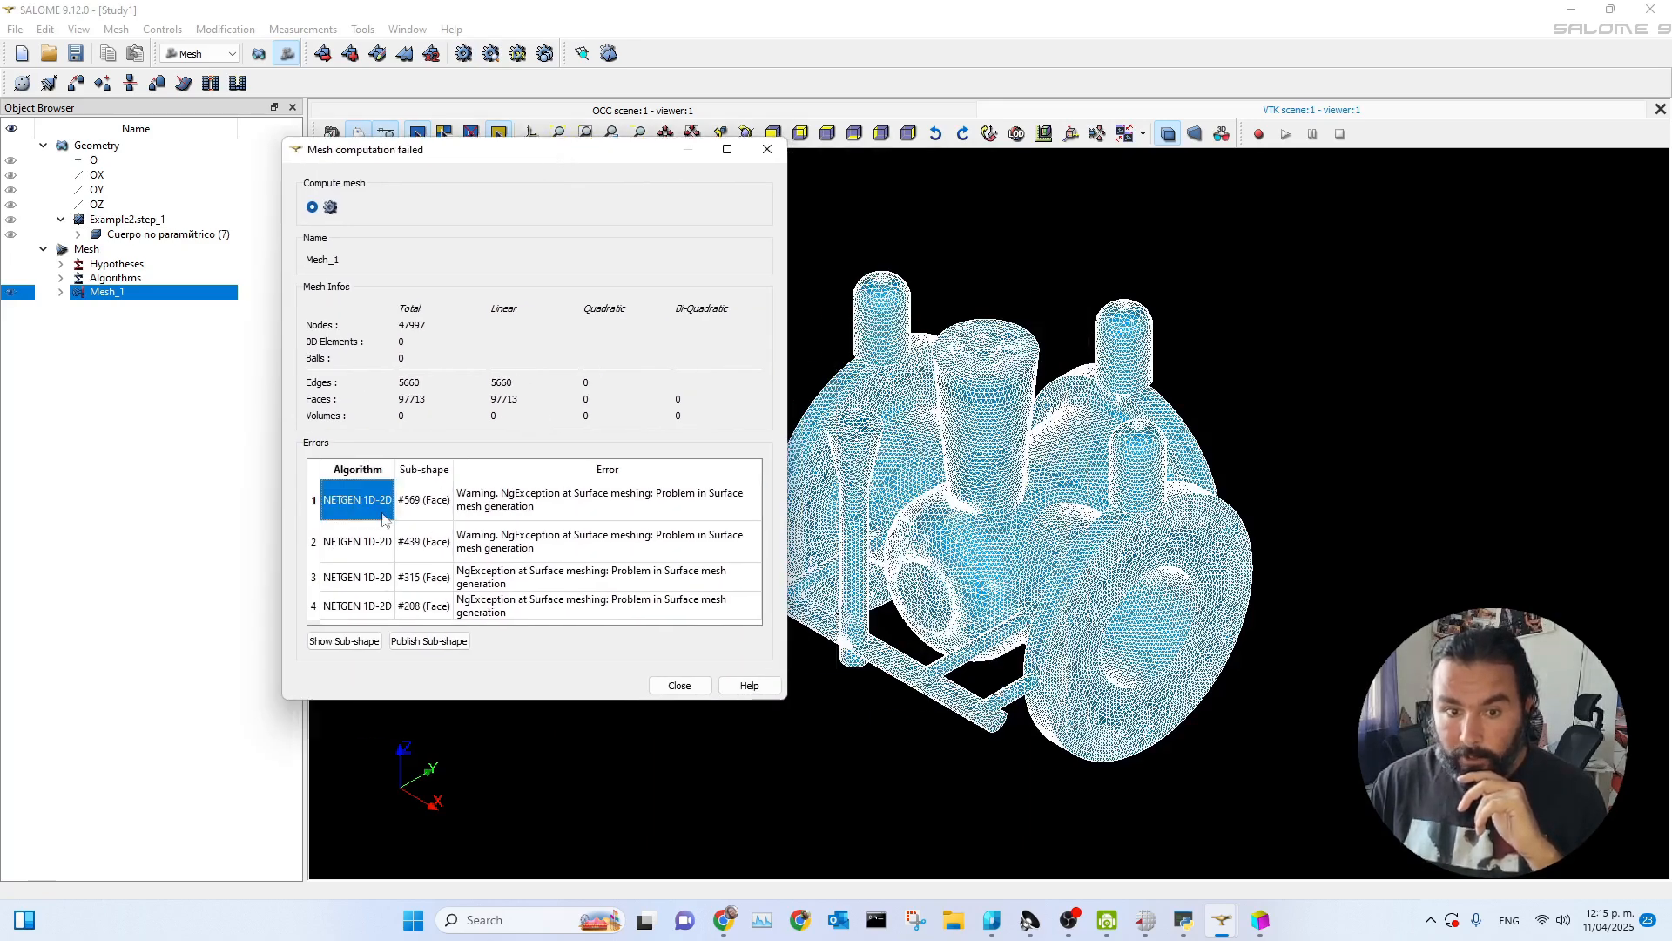
pyautogui.click(332, 643)
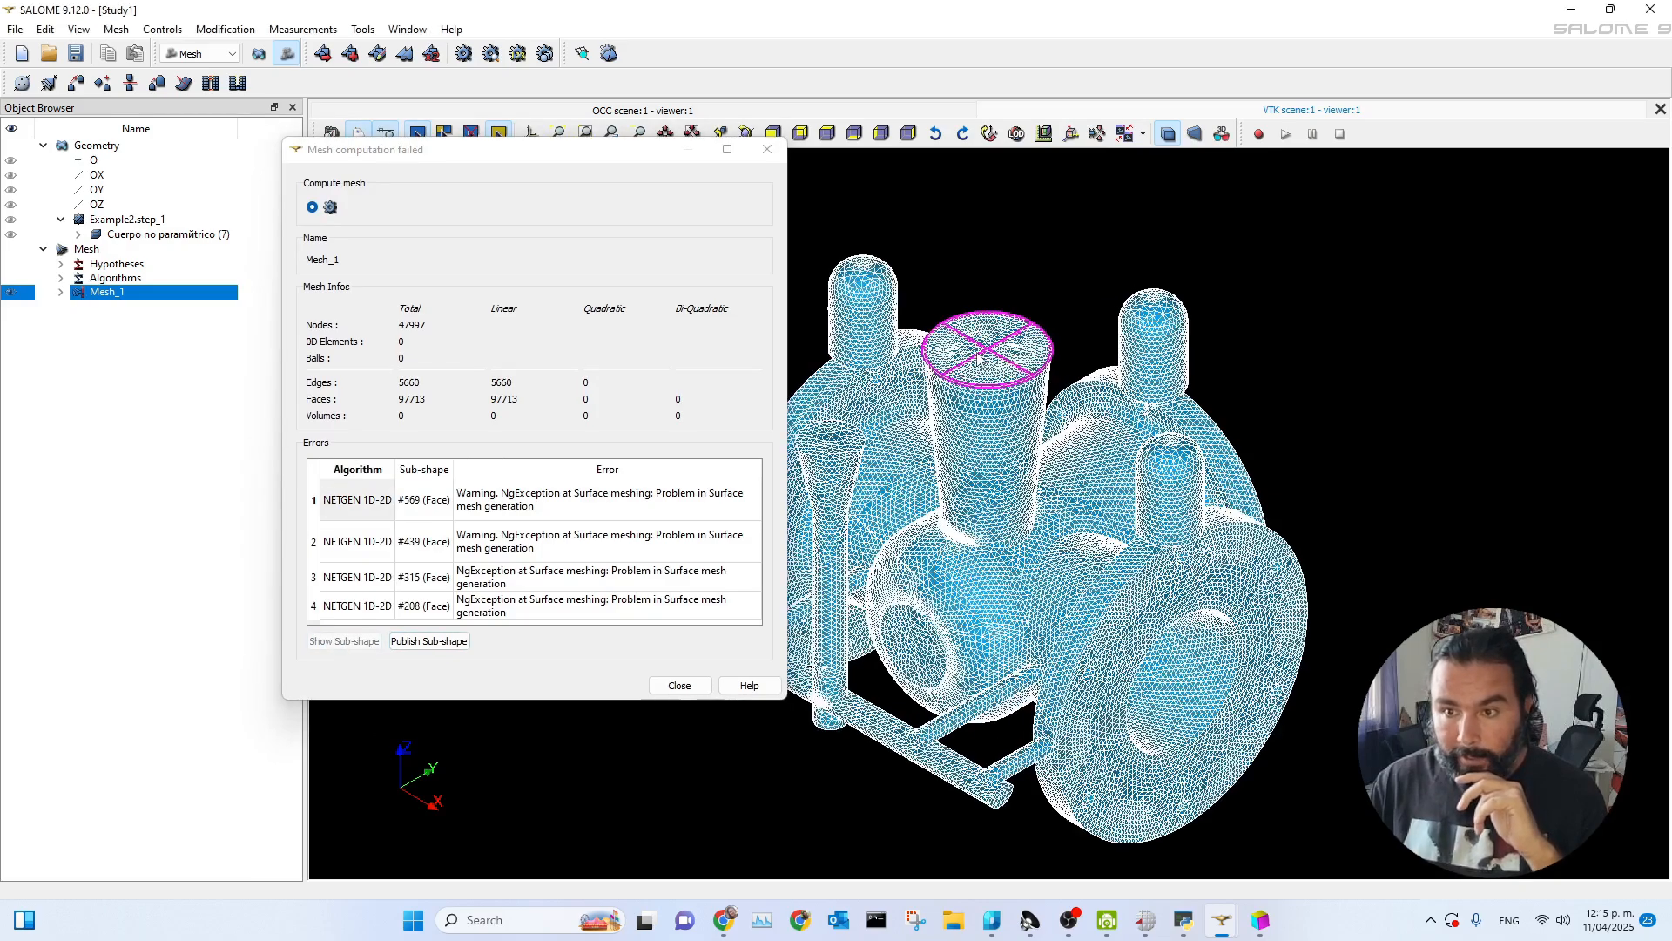
pyautogui.click(357, 541)
pyautogui.click(344, 641)
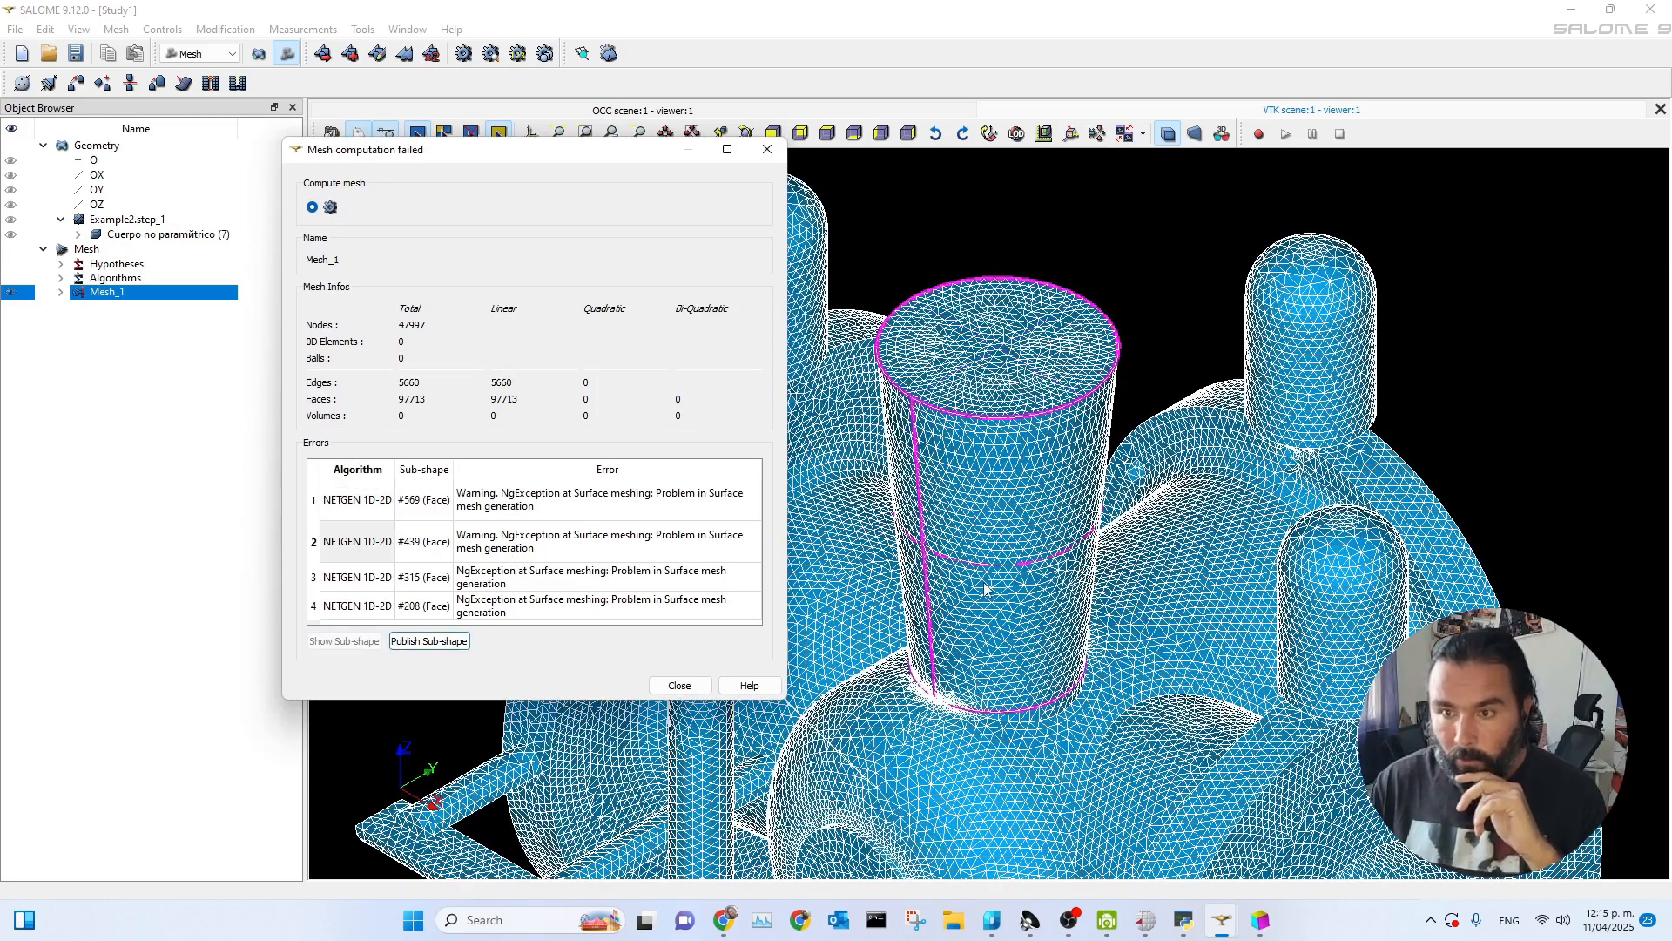
pyautogui.scroll(-4, 1089, 570)
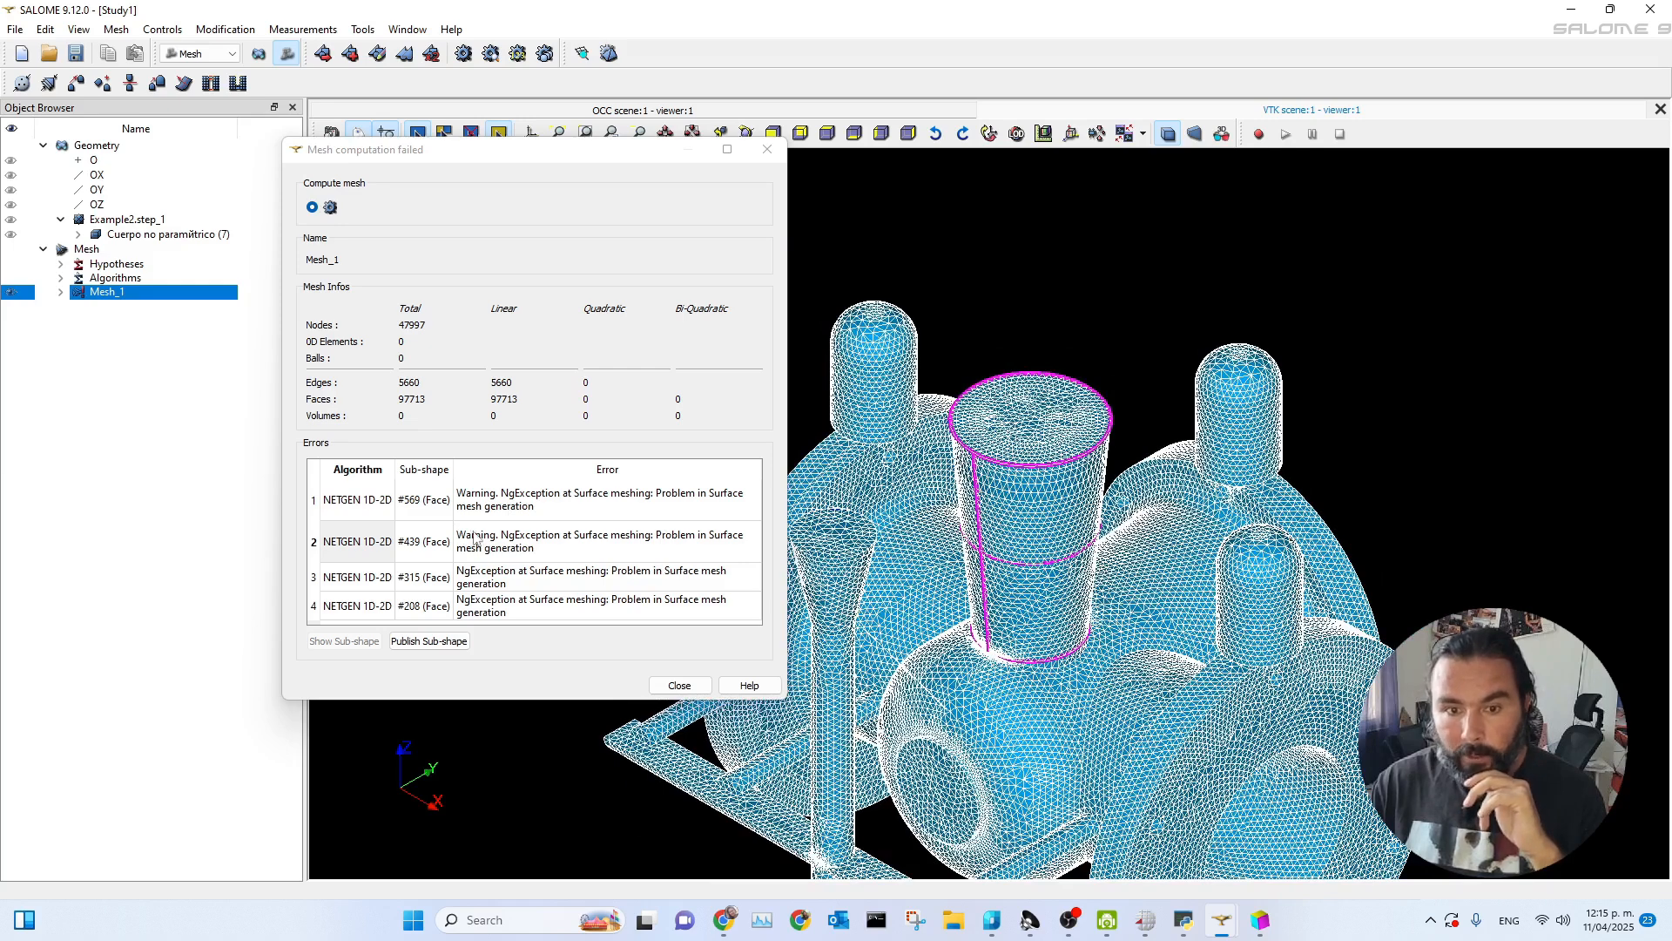
pyautogui.click(678, 687)
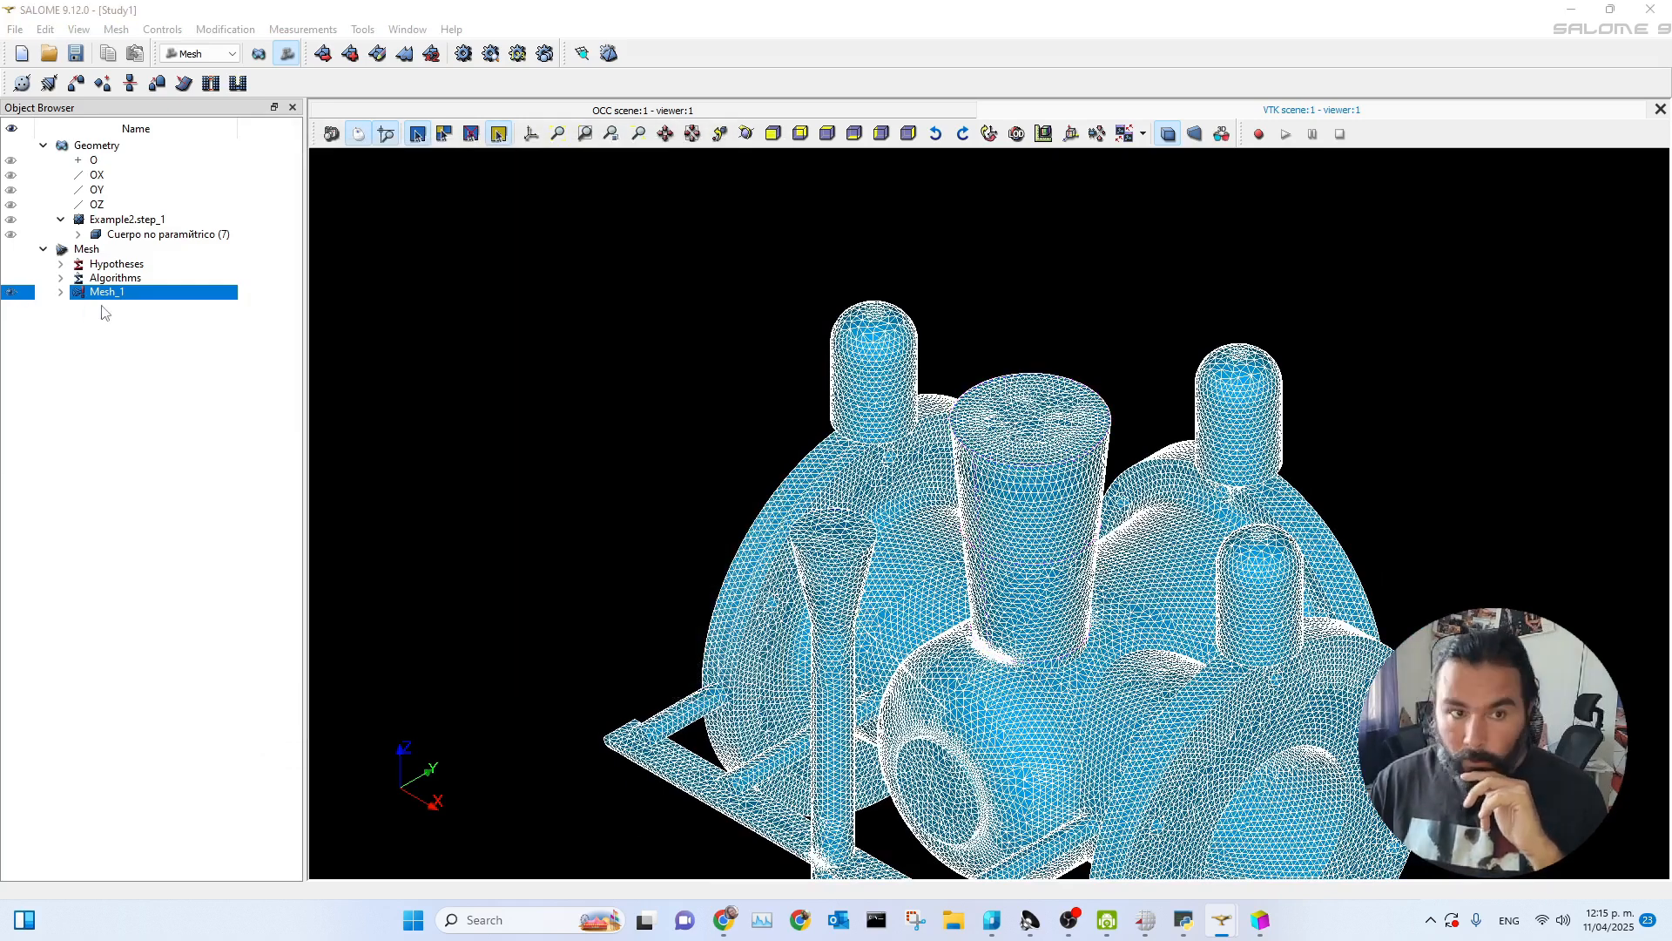
# - Delete Mesh_1 and start a new mesh with Gmsh 2D as its 2D algorithm
pyautogui.press('Delete')
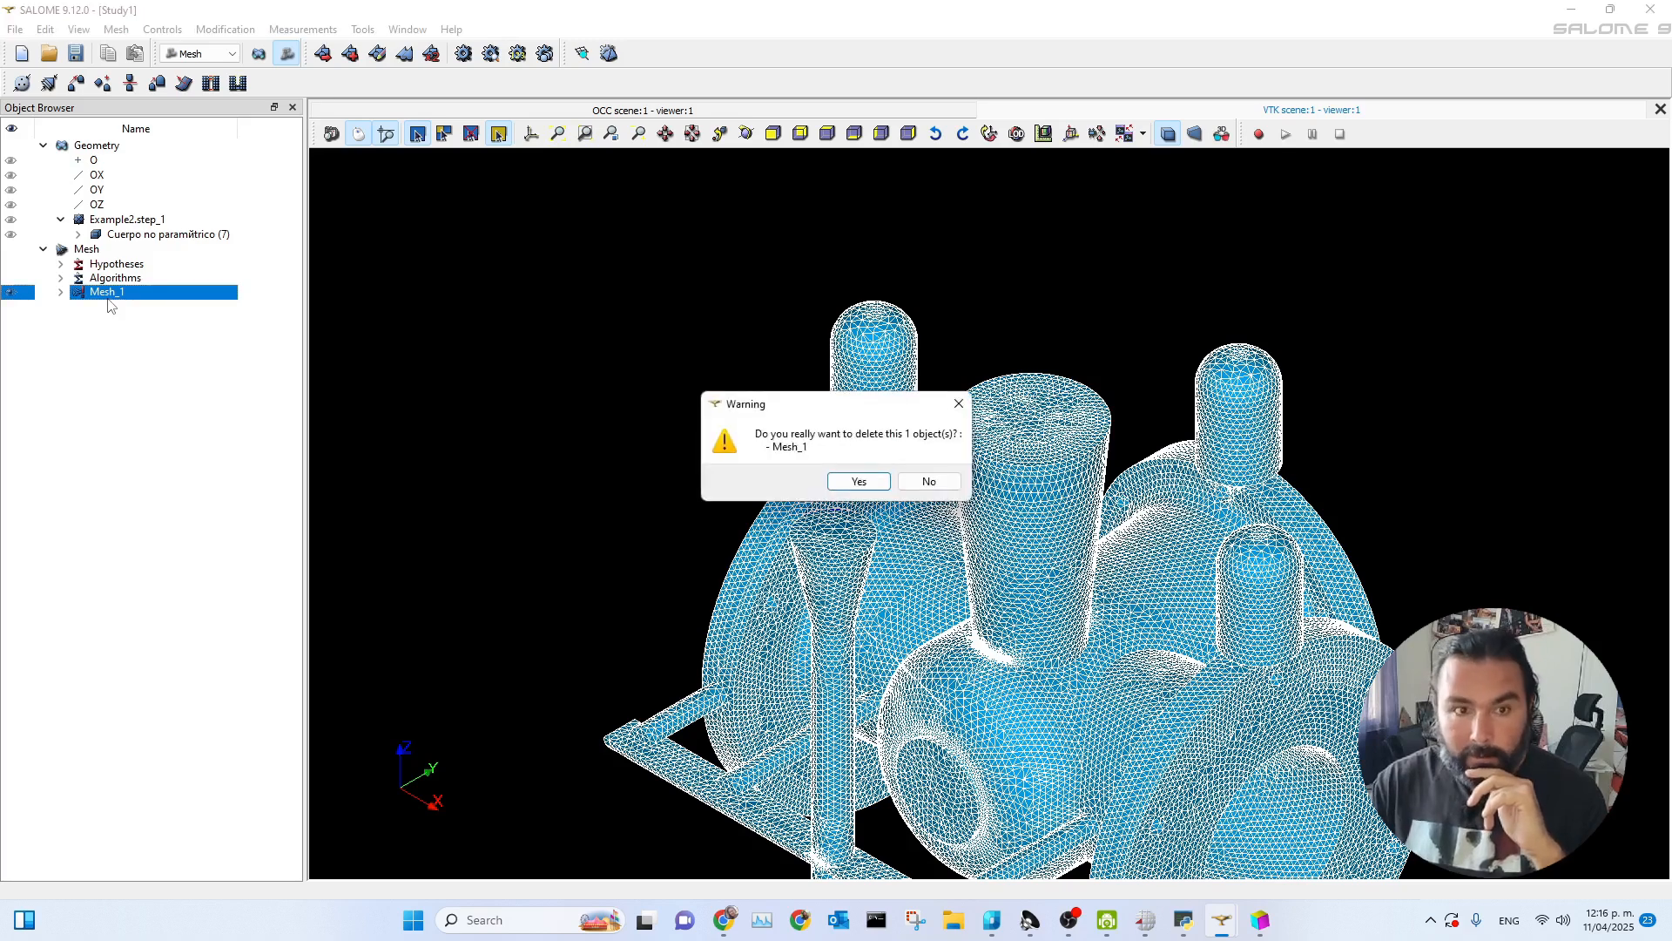
pyautogui.click(870, 481)
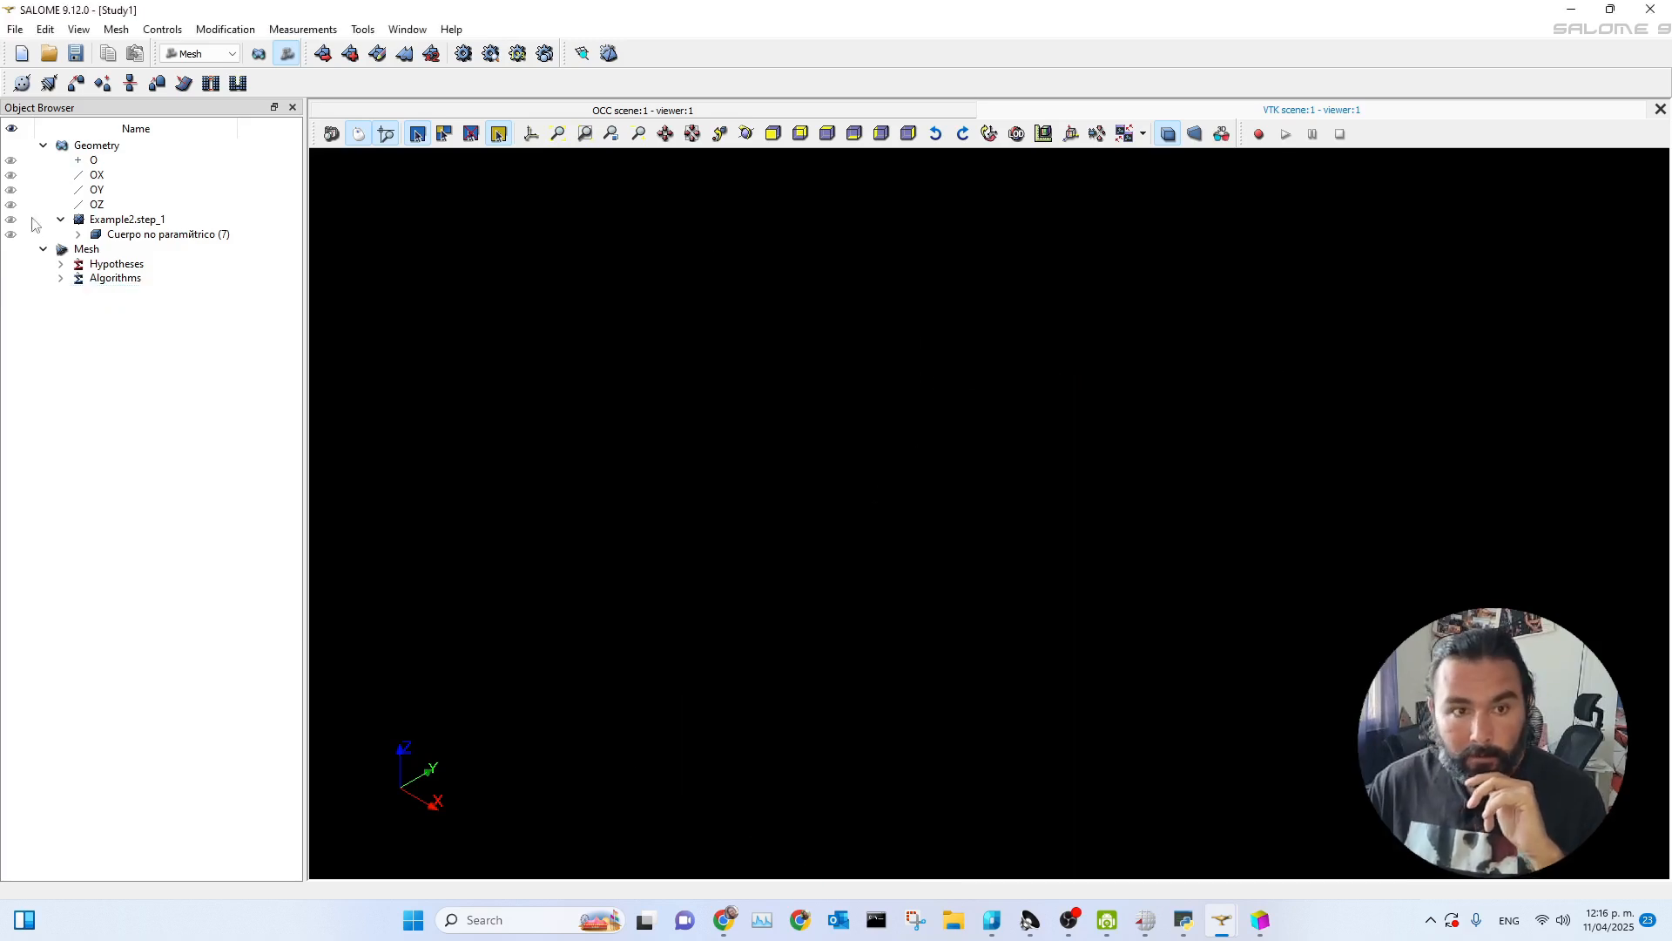
pyautogui.click(87, 251)
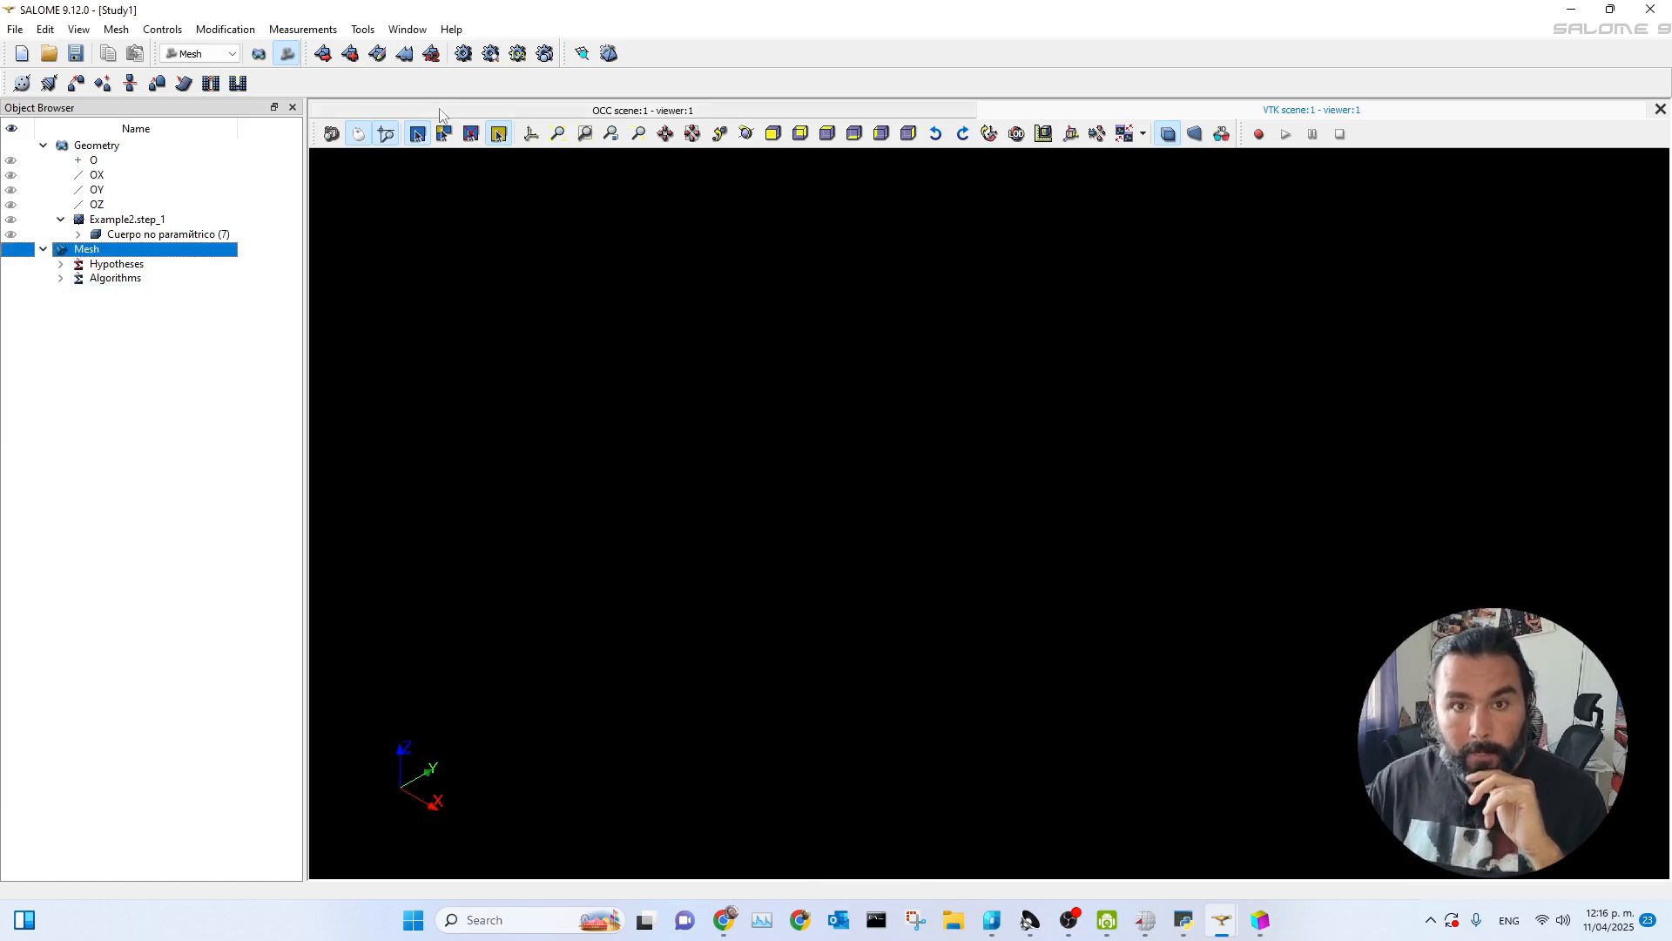
pyautogui.click(322, 53)
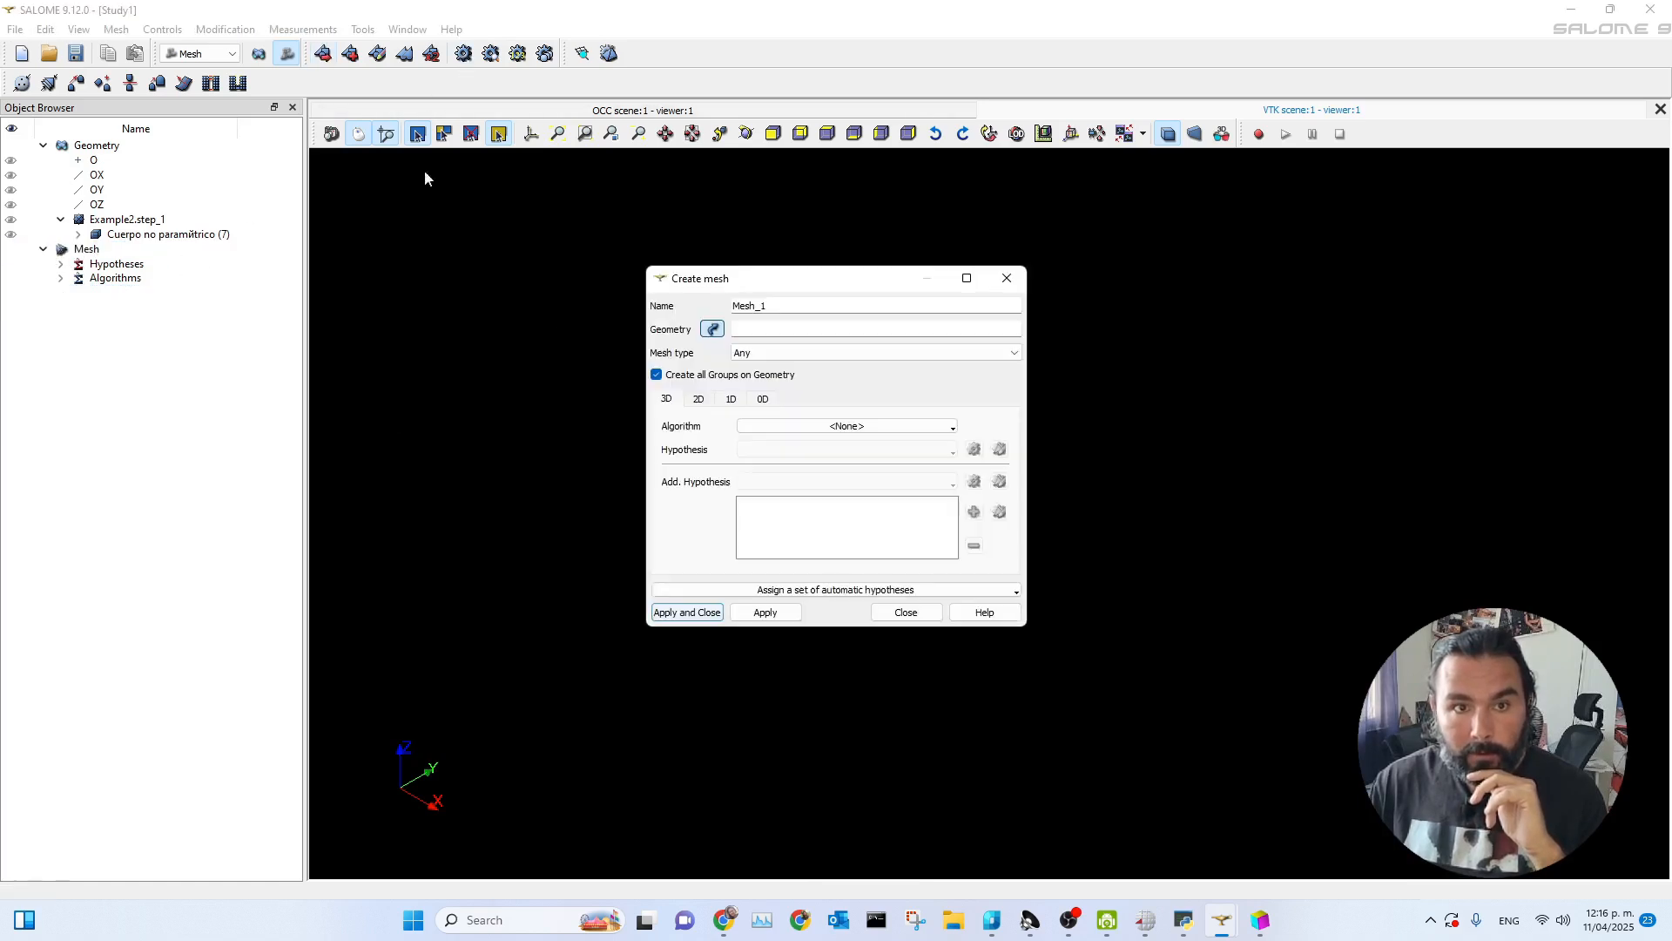
pyautogui.click(698, 399)
pyautogui.click(838, 428)
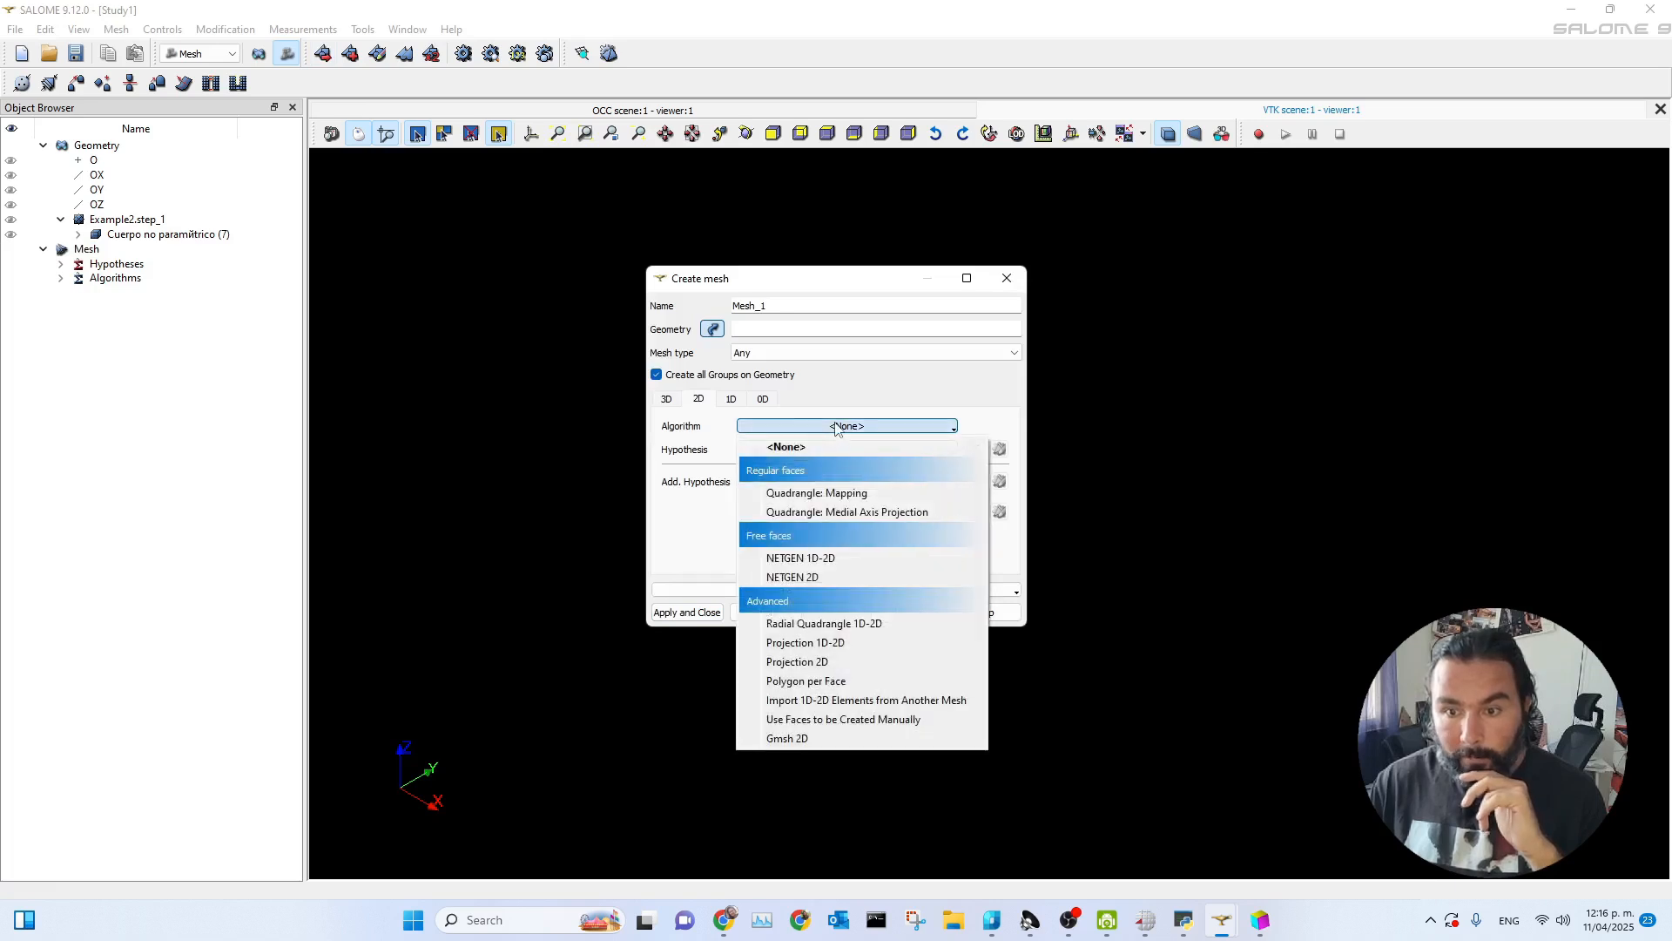
pyautogui.click(778, 739)
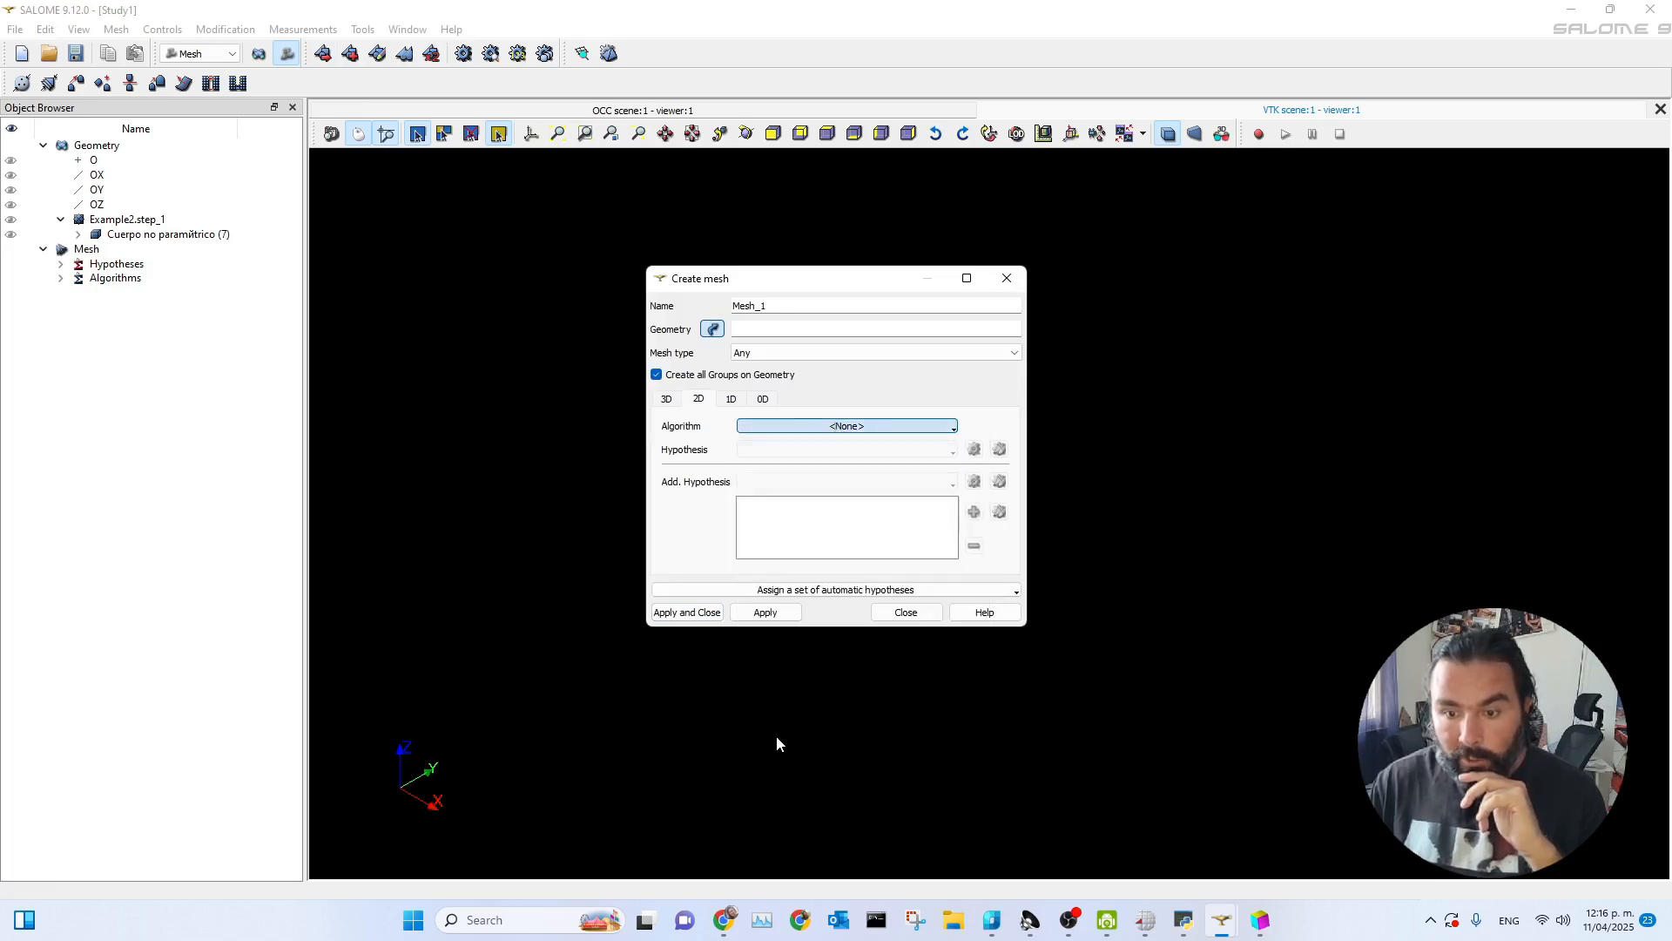
# - Construct a Gmsh Parameters hypothesis for the 2D algorithm with min size 1 and max size 10
pyautogui.click(888, 450)
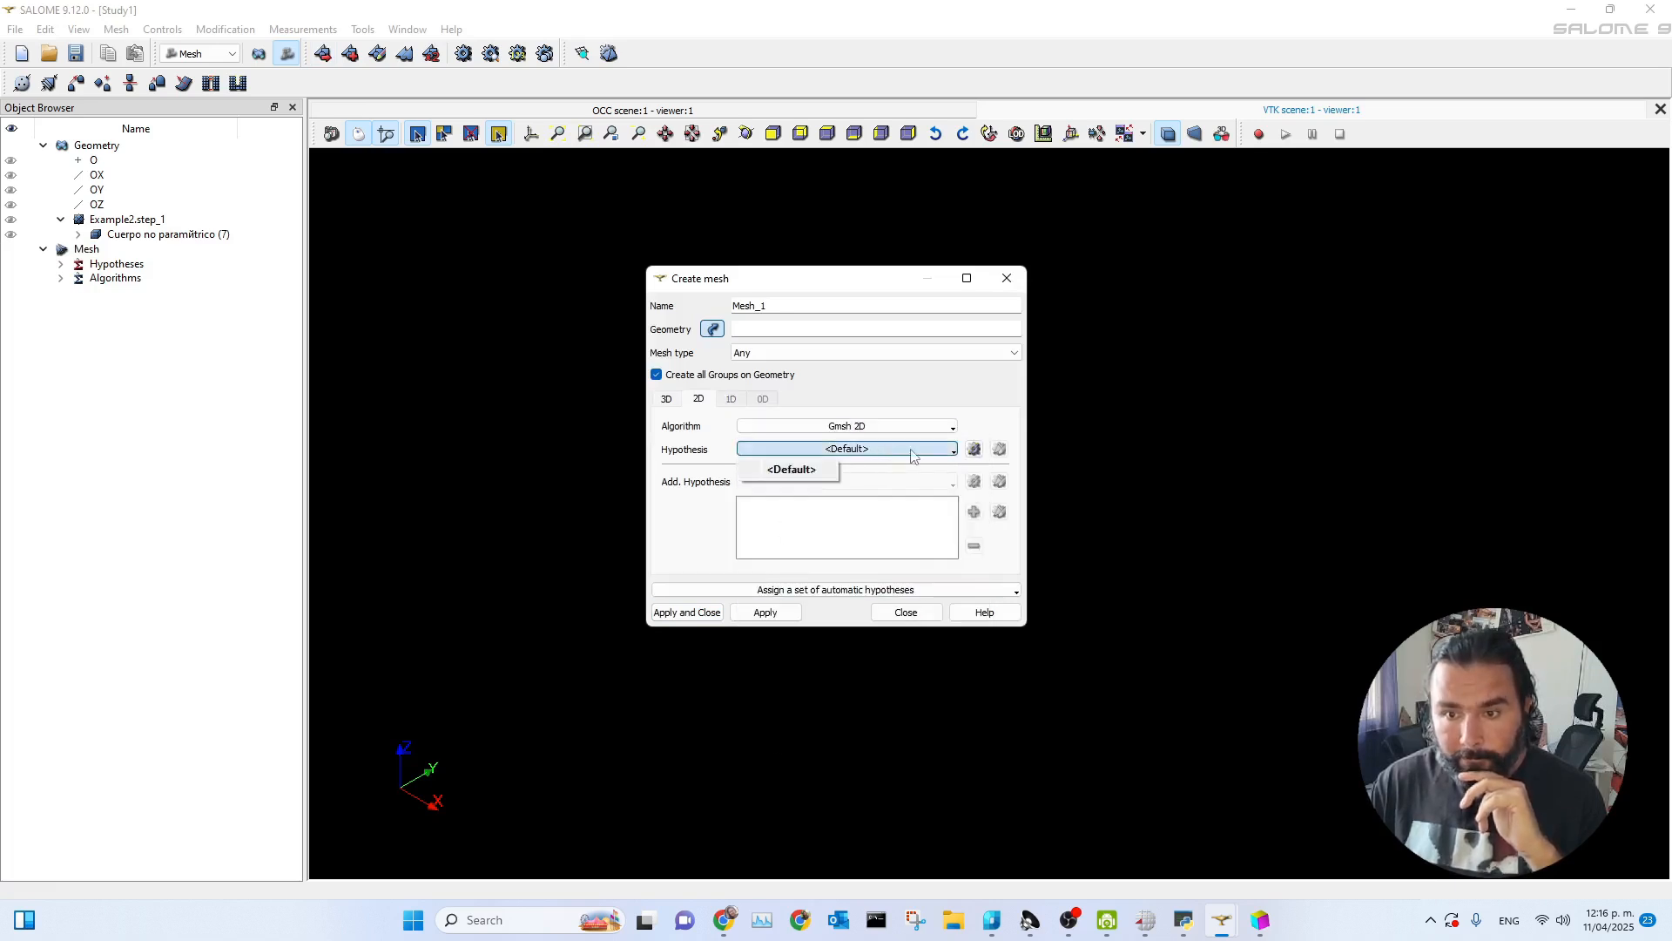
pyautogui.click(976, 451)
pyautogui.click(975, 449)
pyautogui.click(1032, 462)
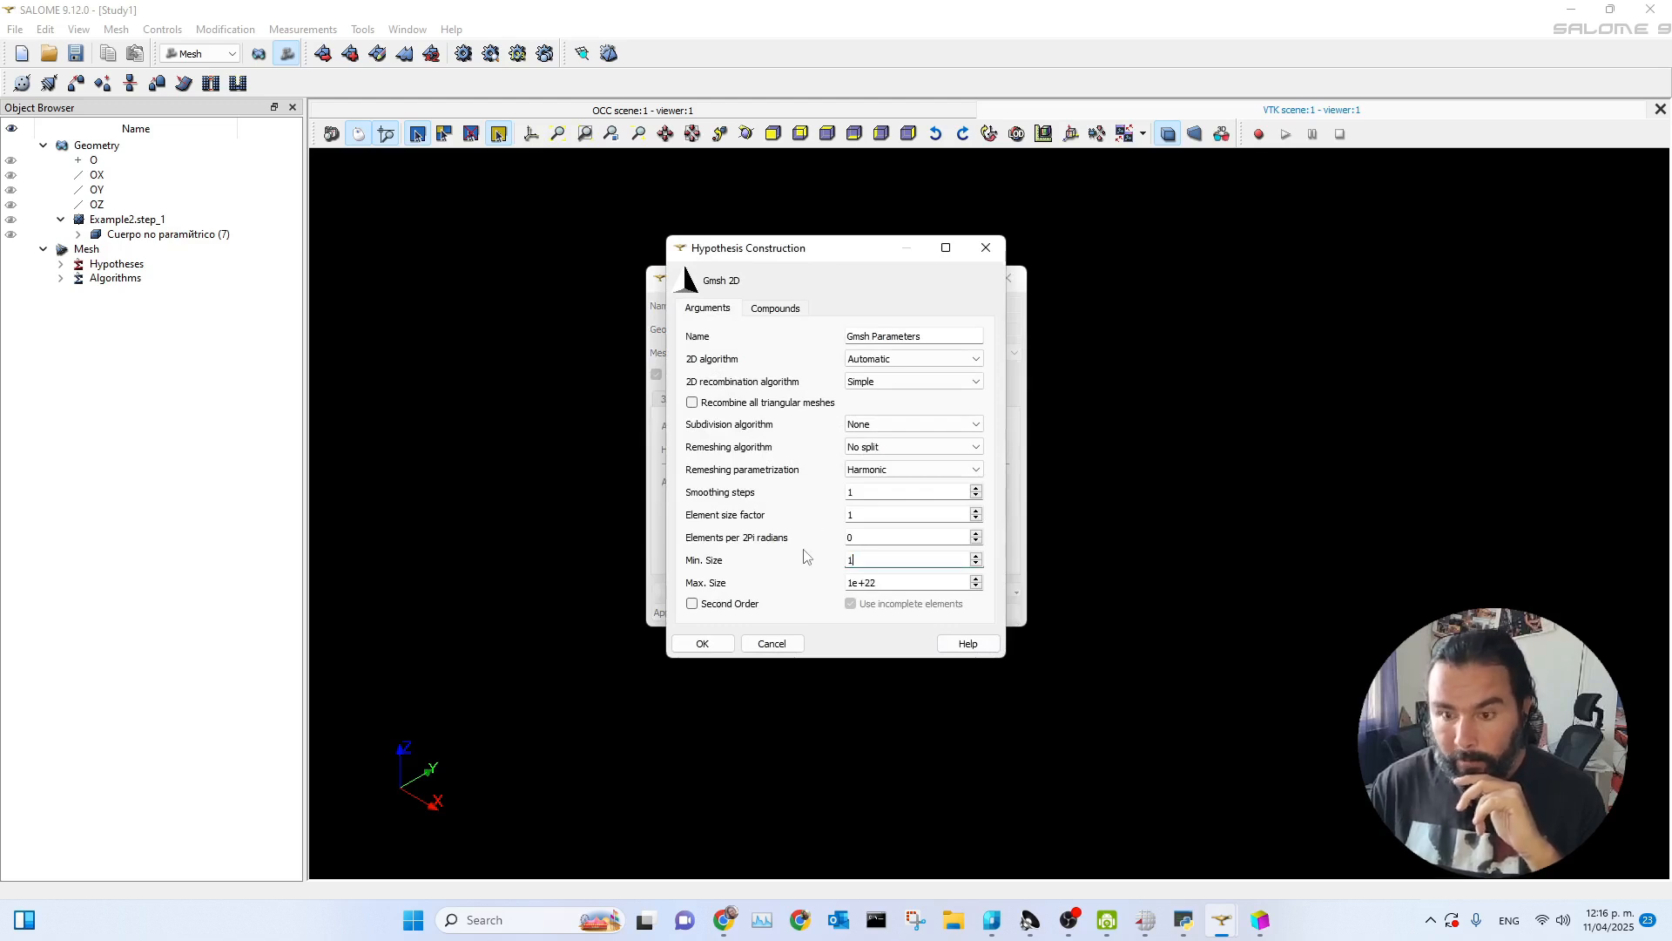
pyautogui.press('Tab')
pyautogui.write('10')
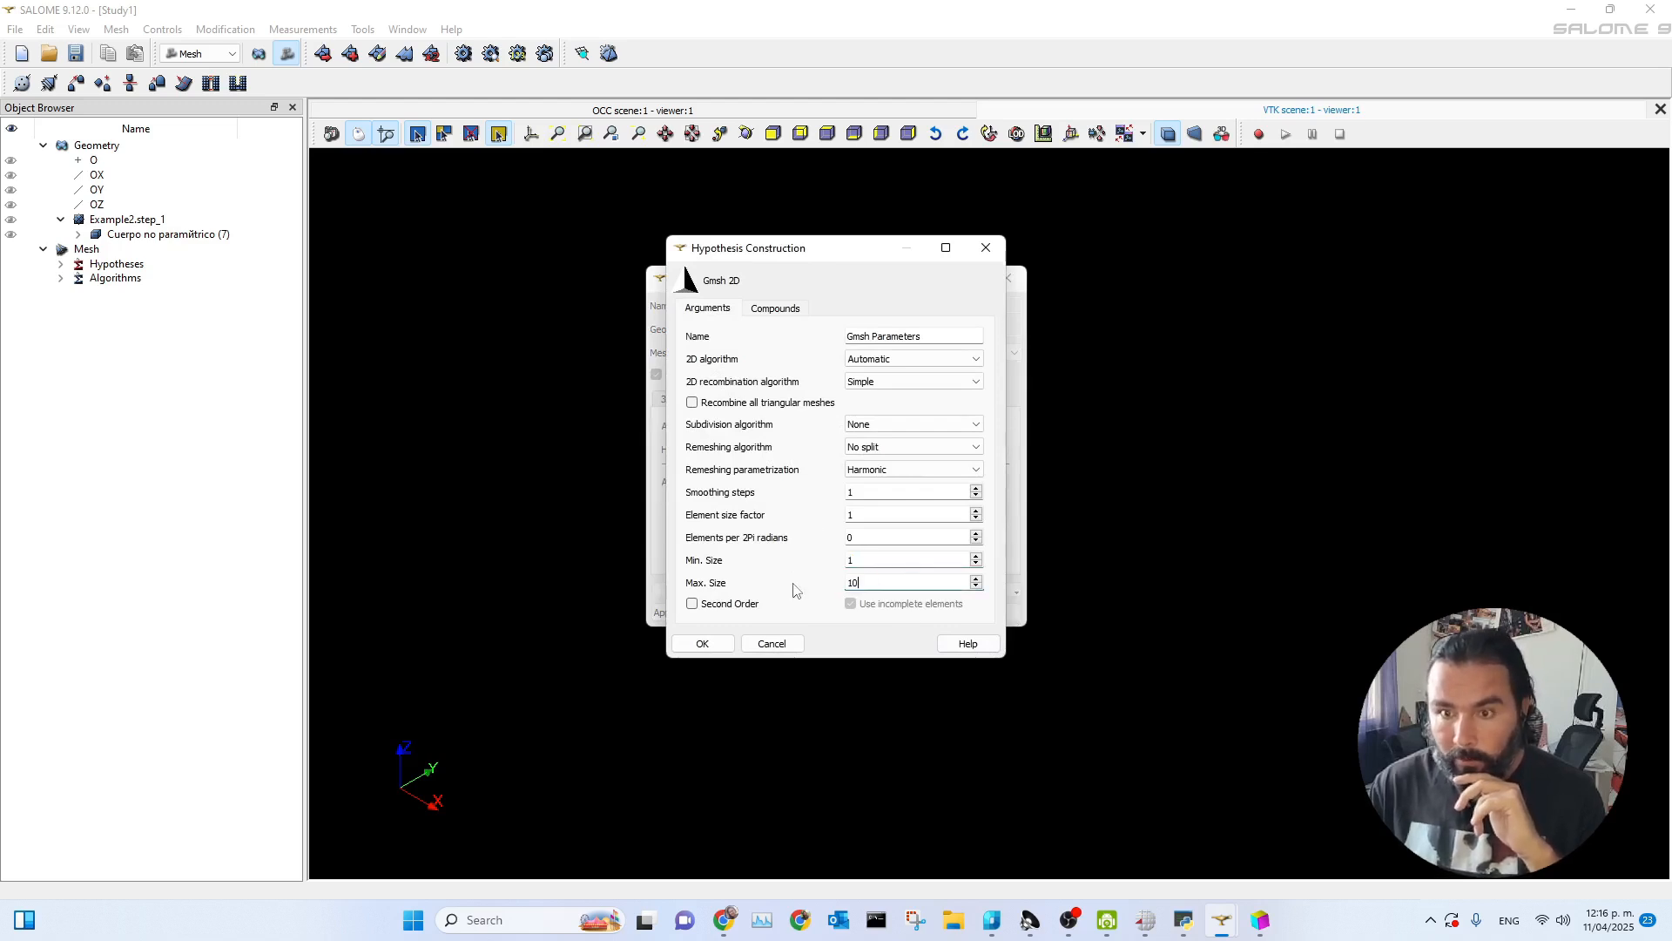
pyautogui.click(702, 644)
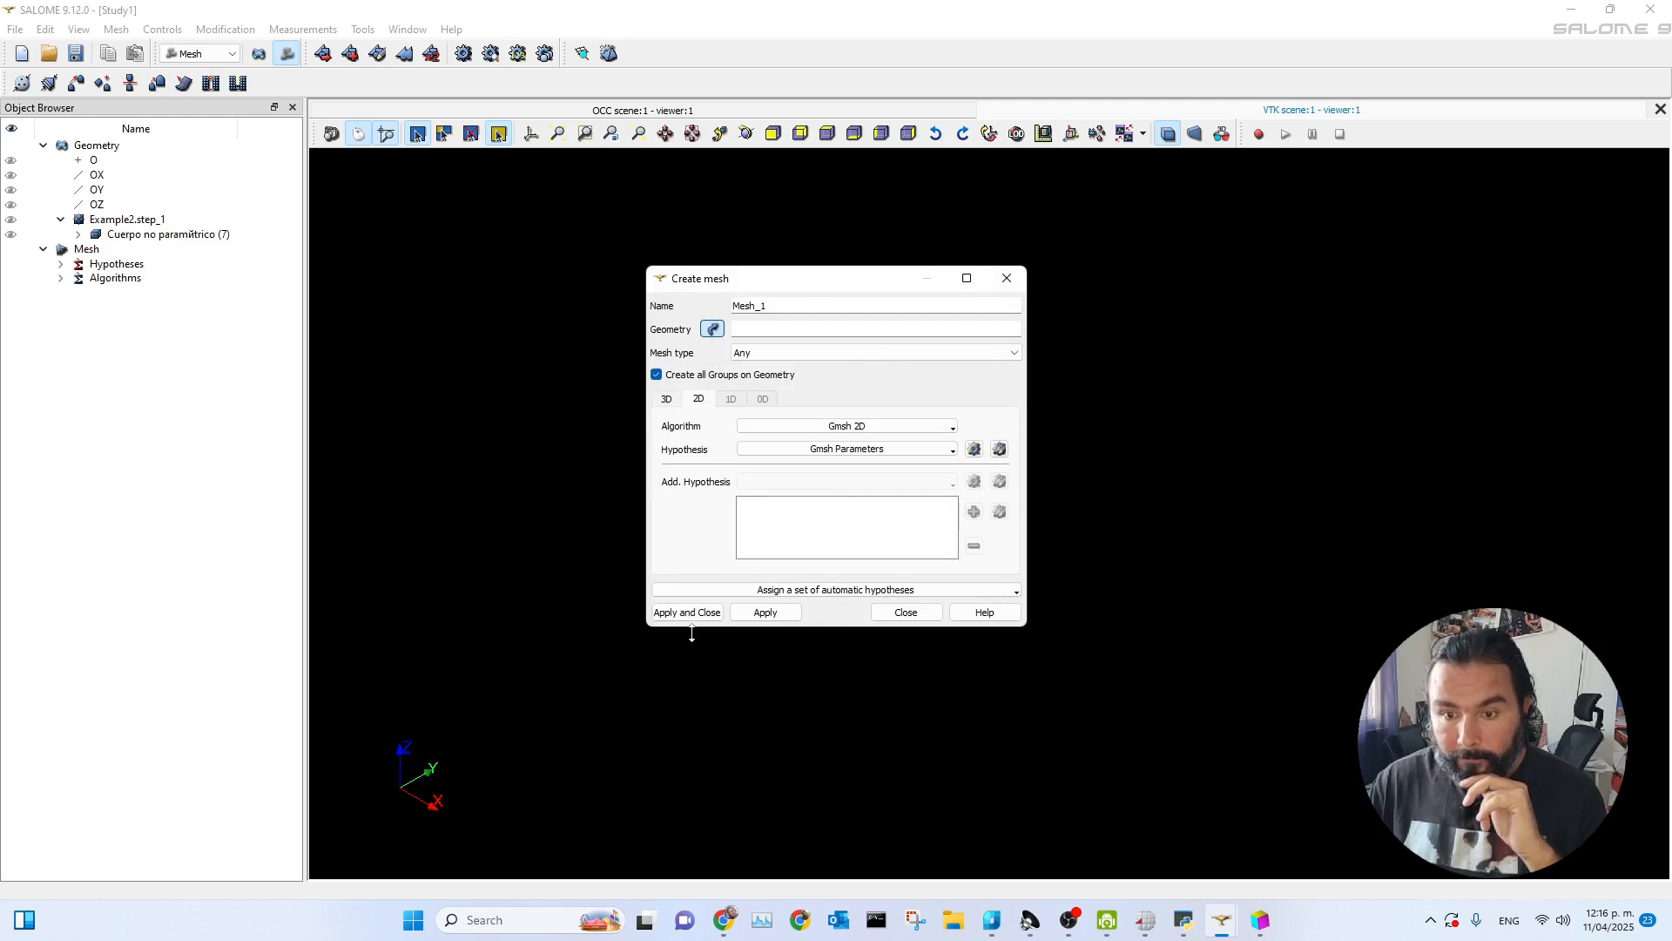
pyautogui.click(688, 613)
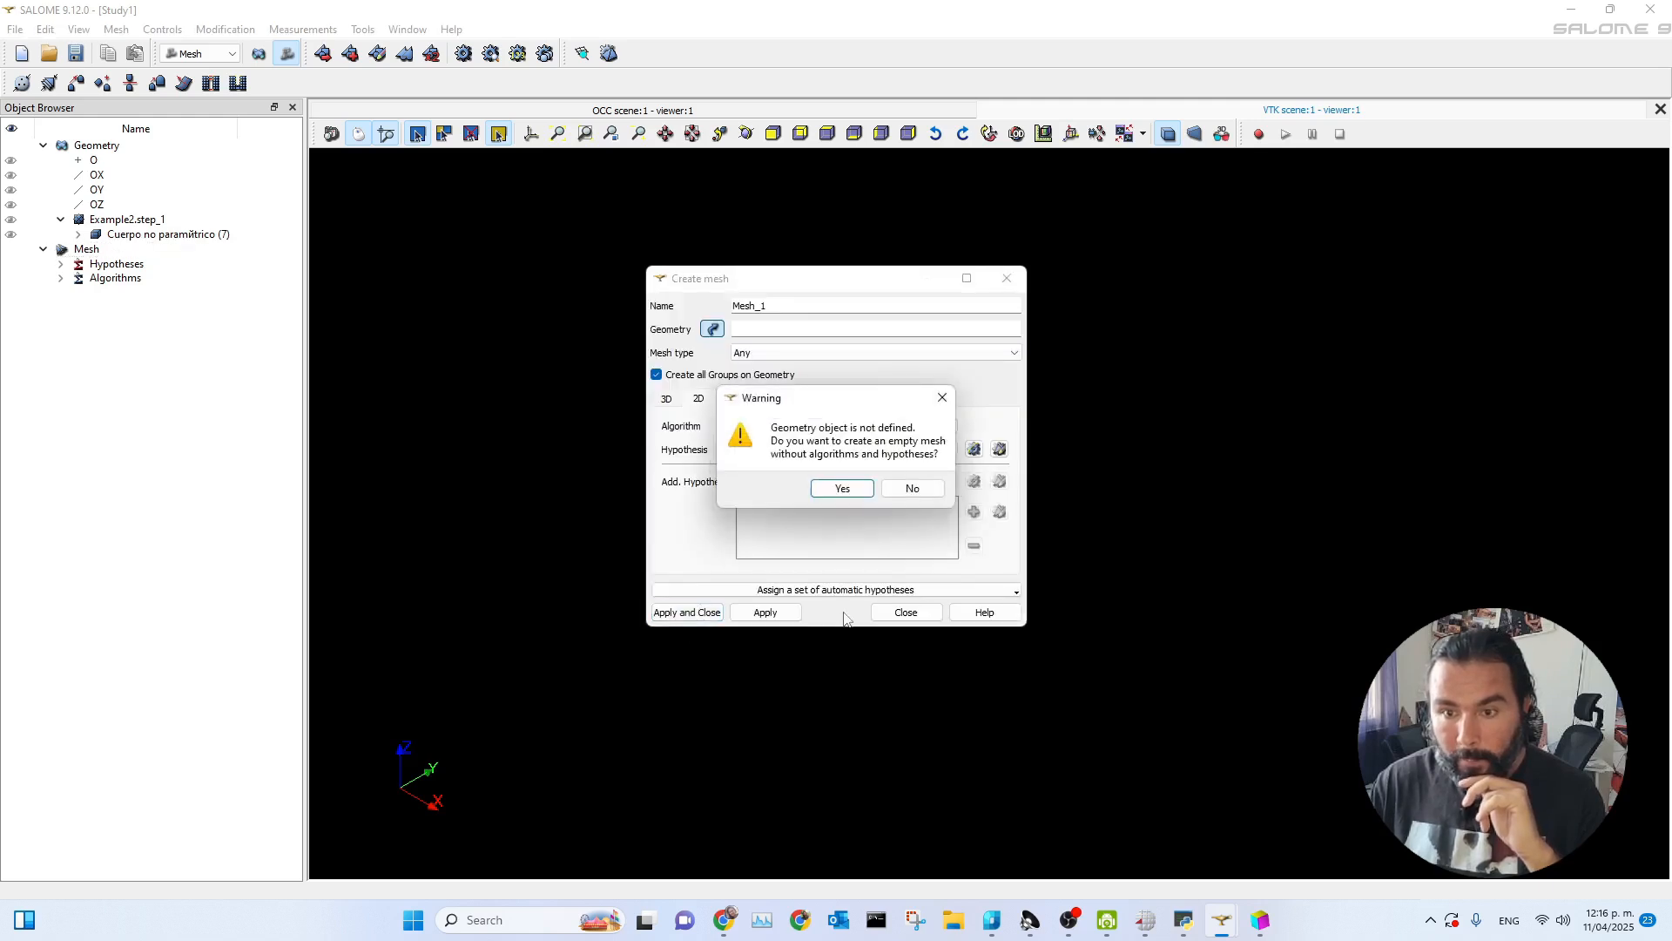
pyautogui.click(843, 489)
pyautogui.rightClick(120, 293)
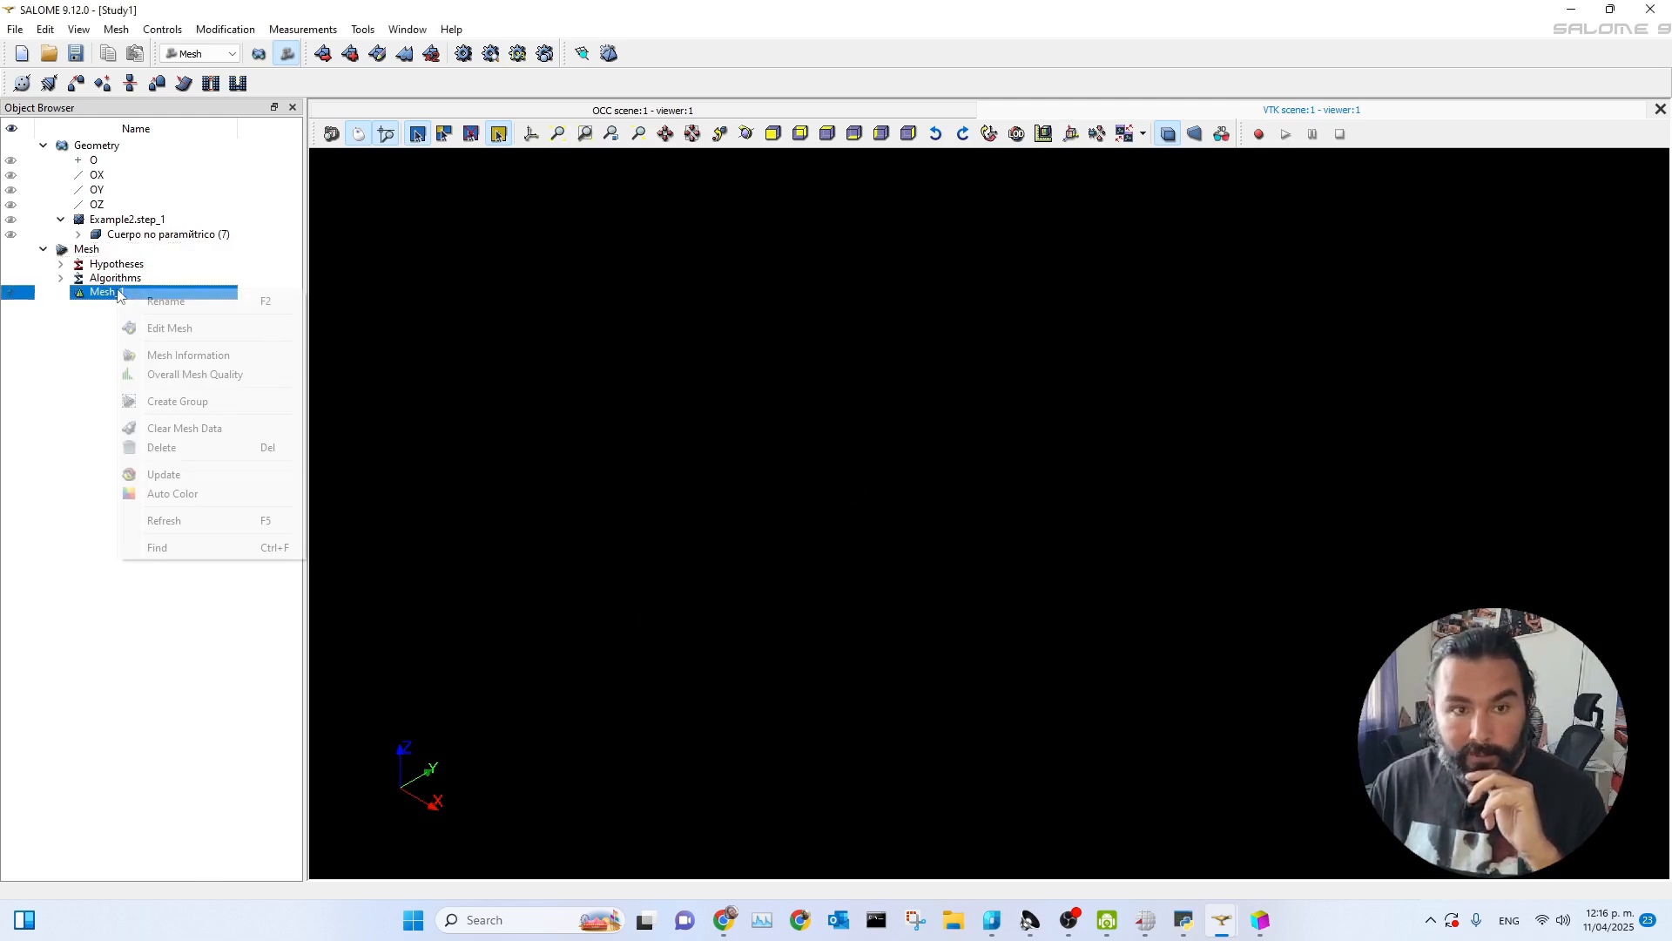
pyautogui.click(64, 322)
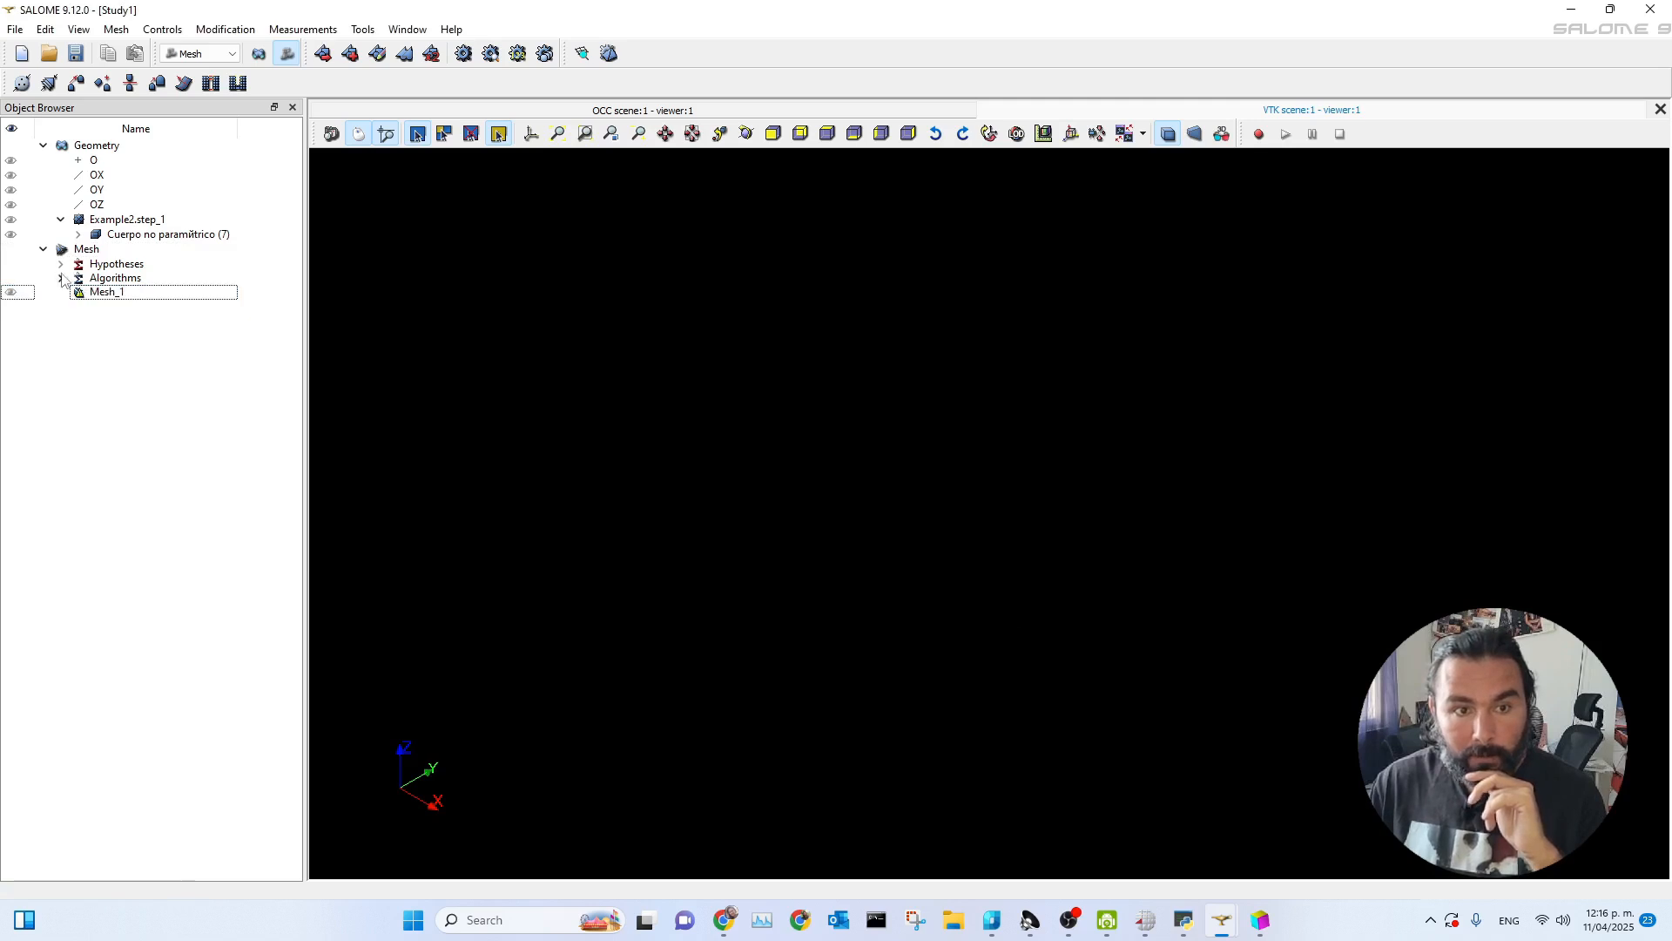
pyautogui.click(61, 278)
pyautogui.click(114, 294)
pyautogui.click(98, 265)
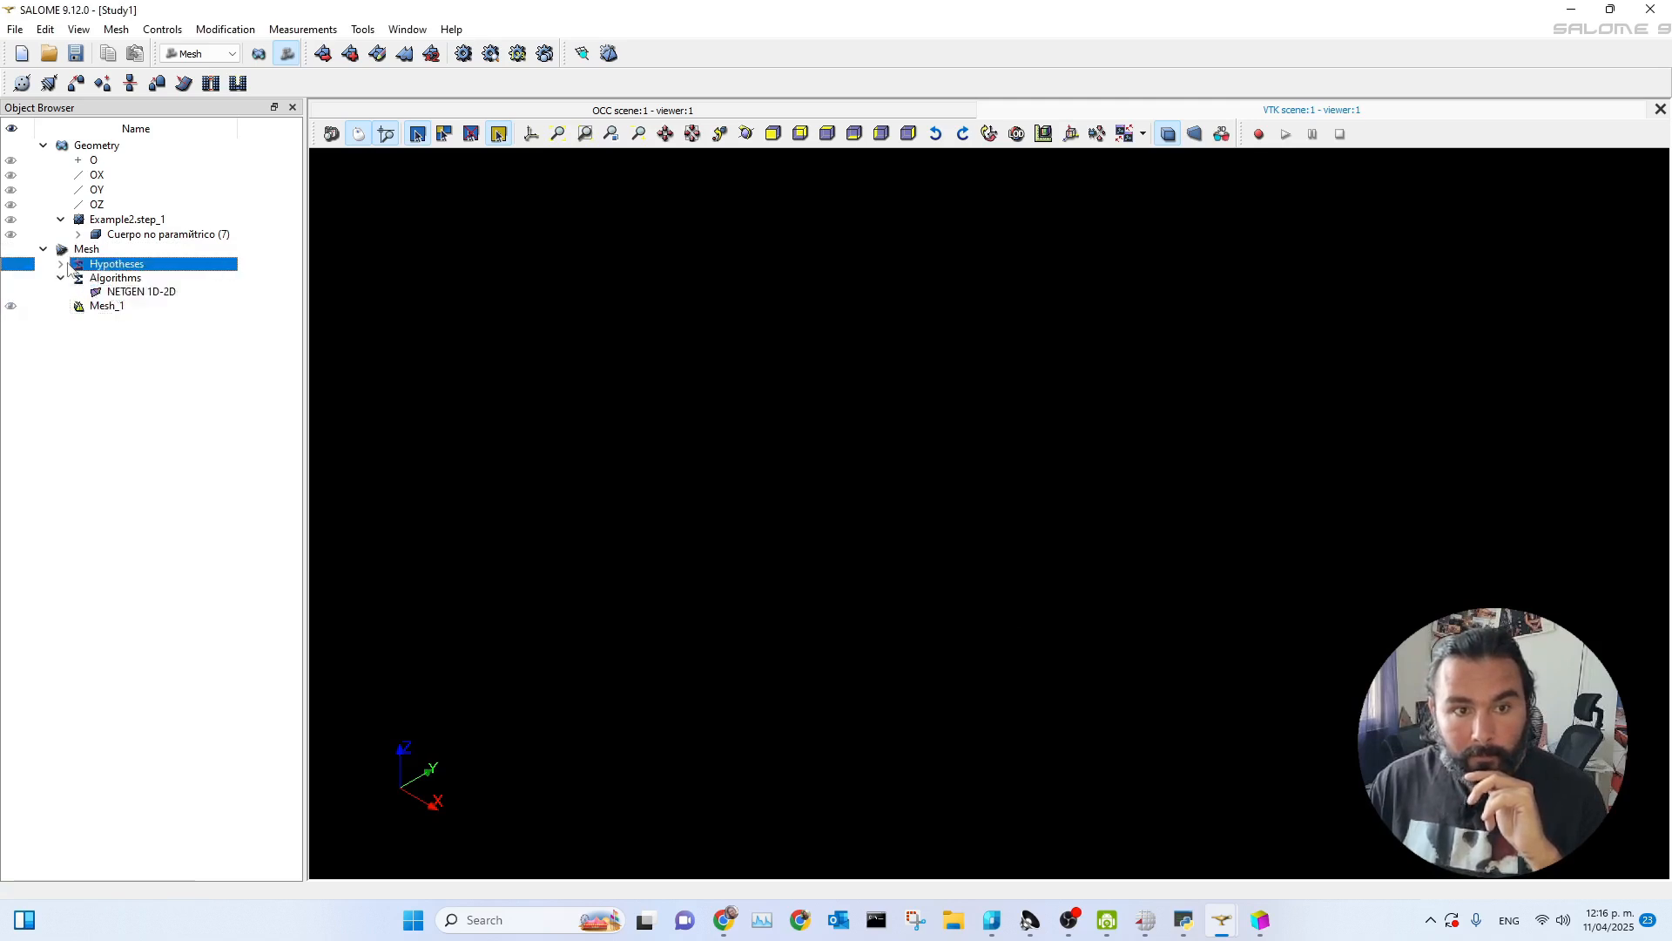
pyautogui.click(116, 310)
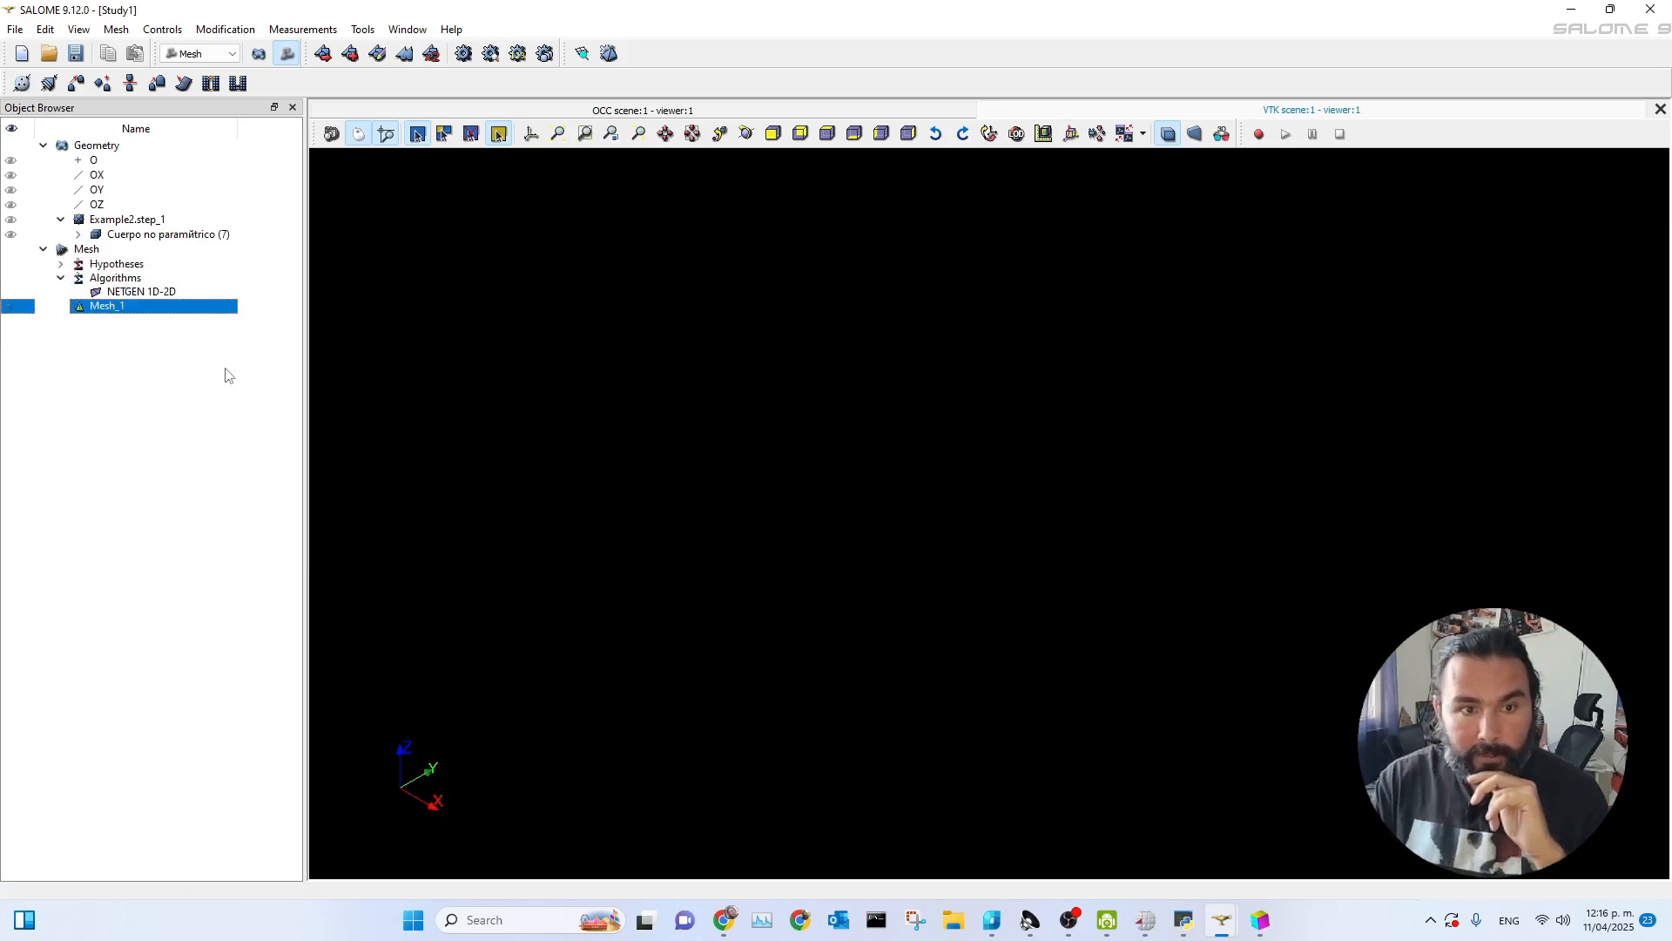
pyautogui.press('Delete')
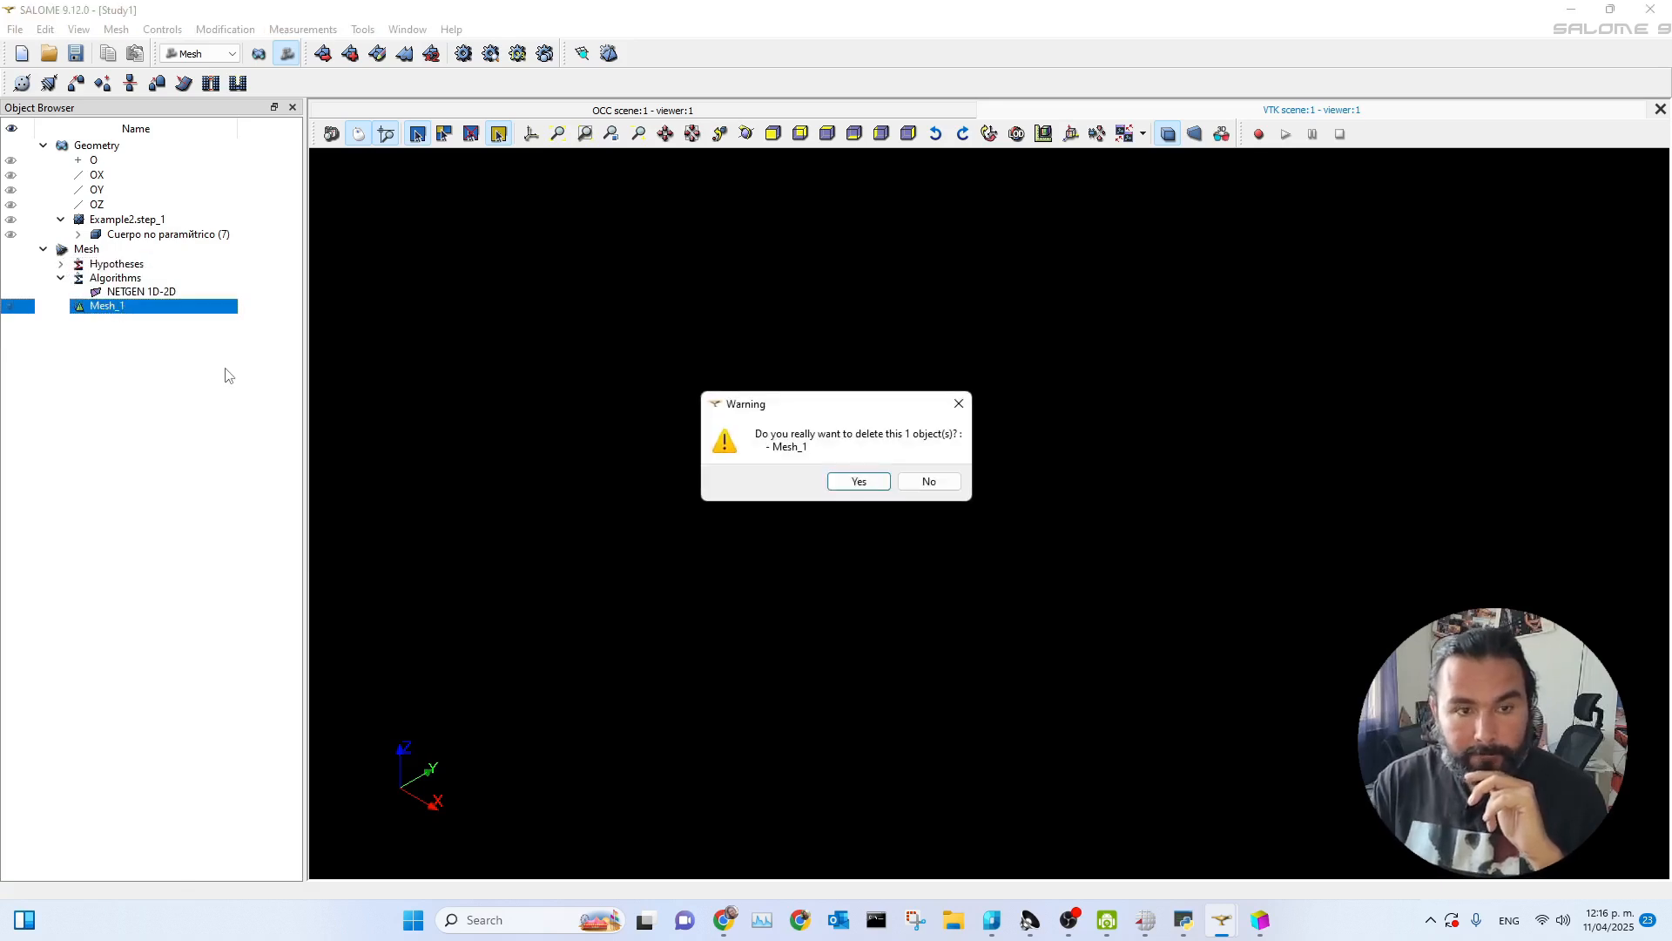
pyautogui.click(859, 482)
# - Set up a new mesh on Example2.step_1 with Gmsh 2D as its 2D algorithm
pyautogui.click(96, 254)
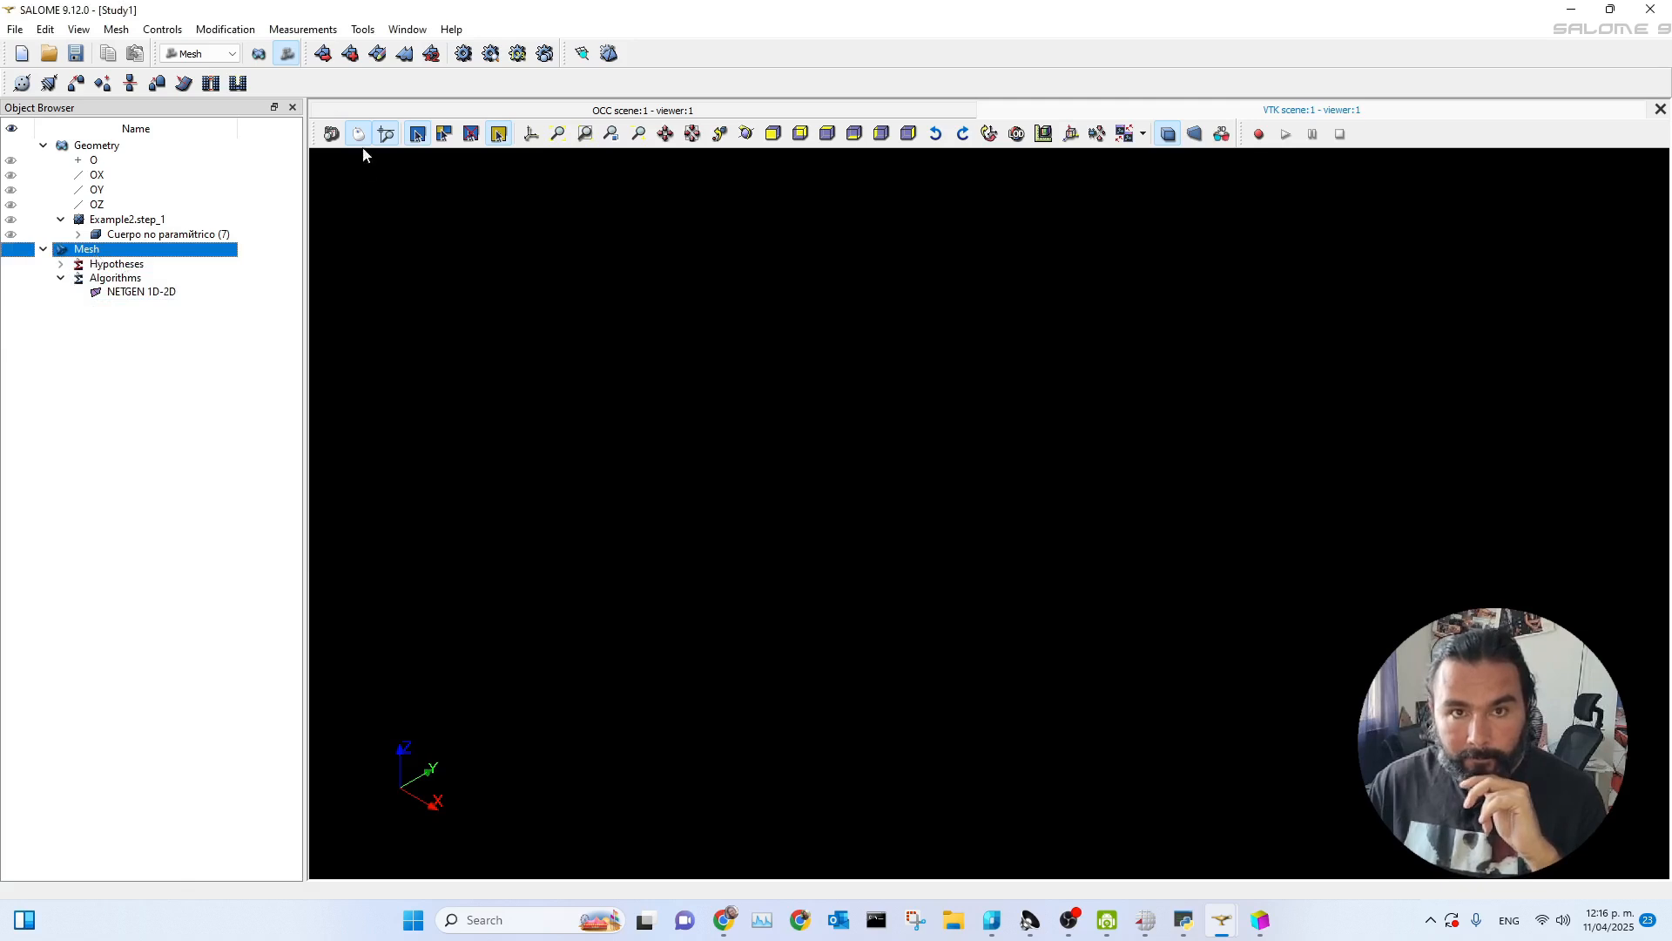
pyautogui.click(323, 54)
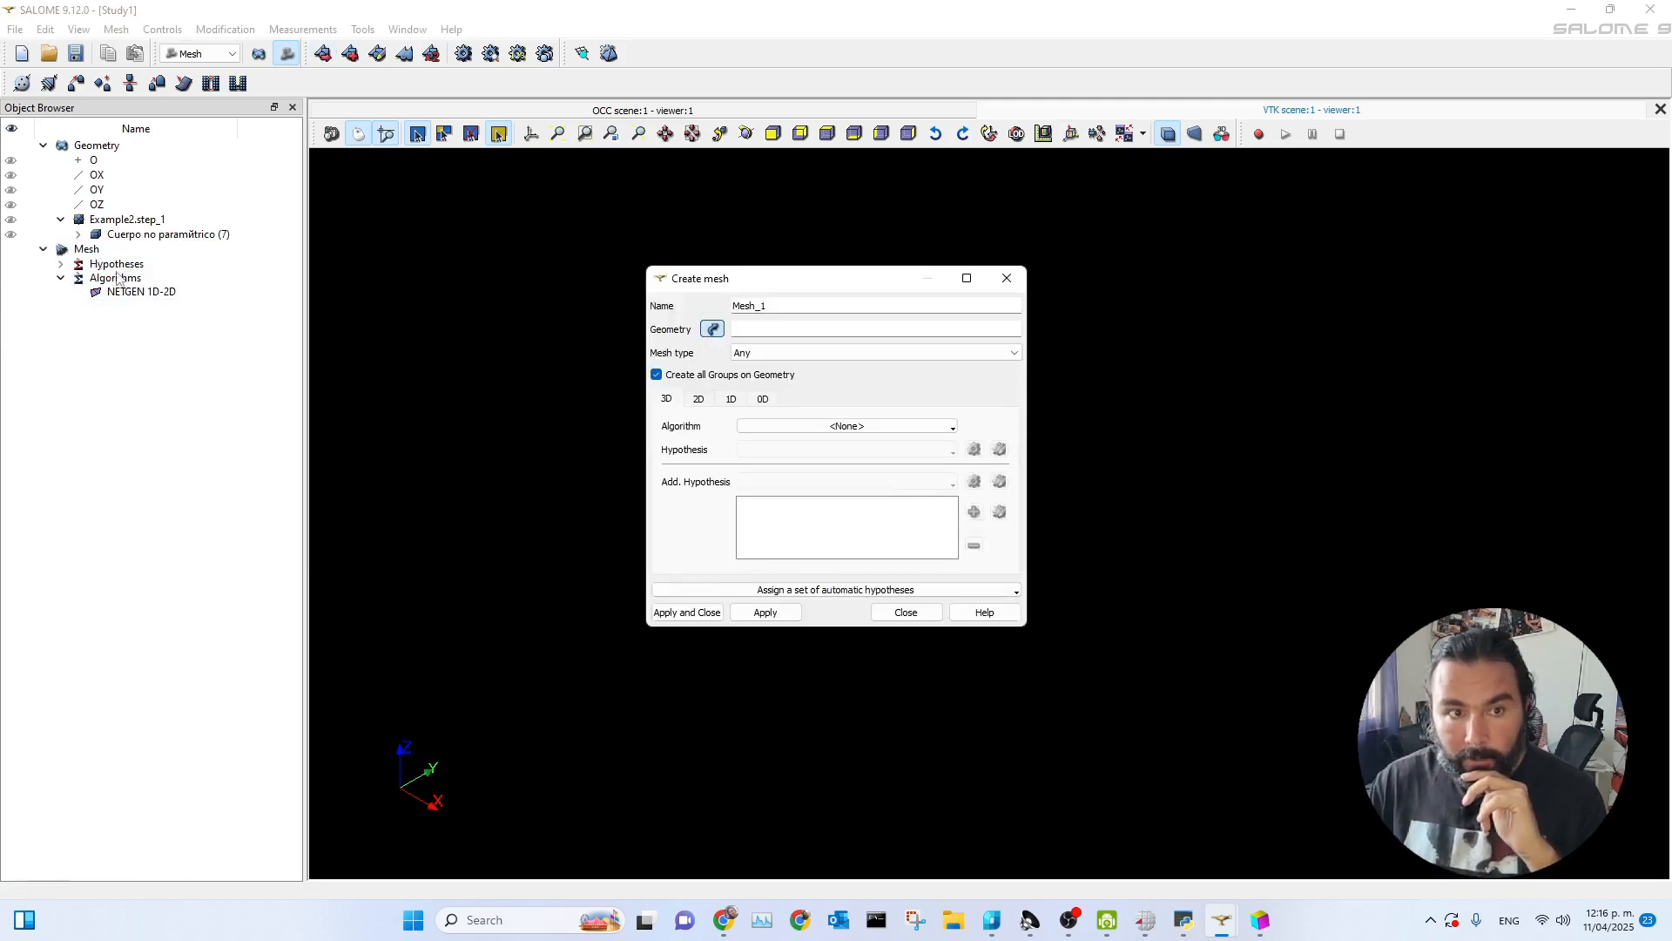
pyautogui.click(123, 221)
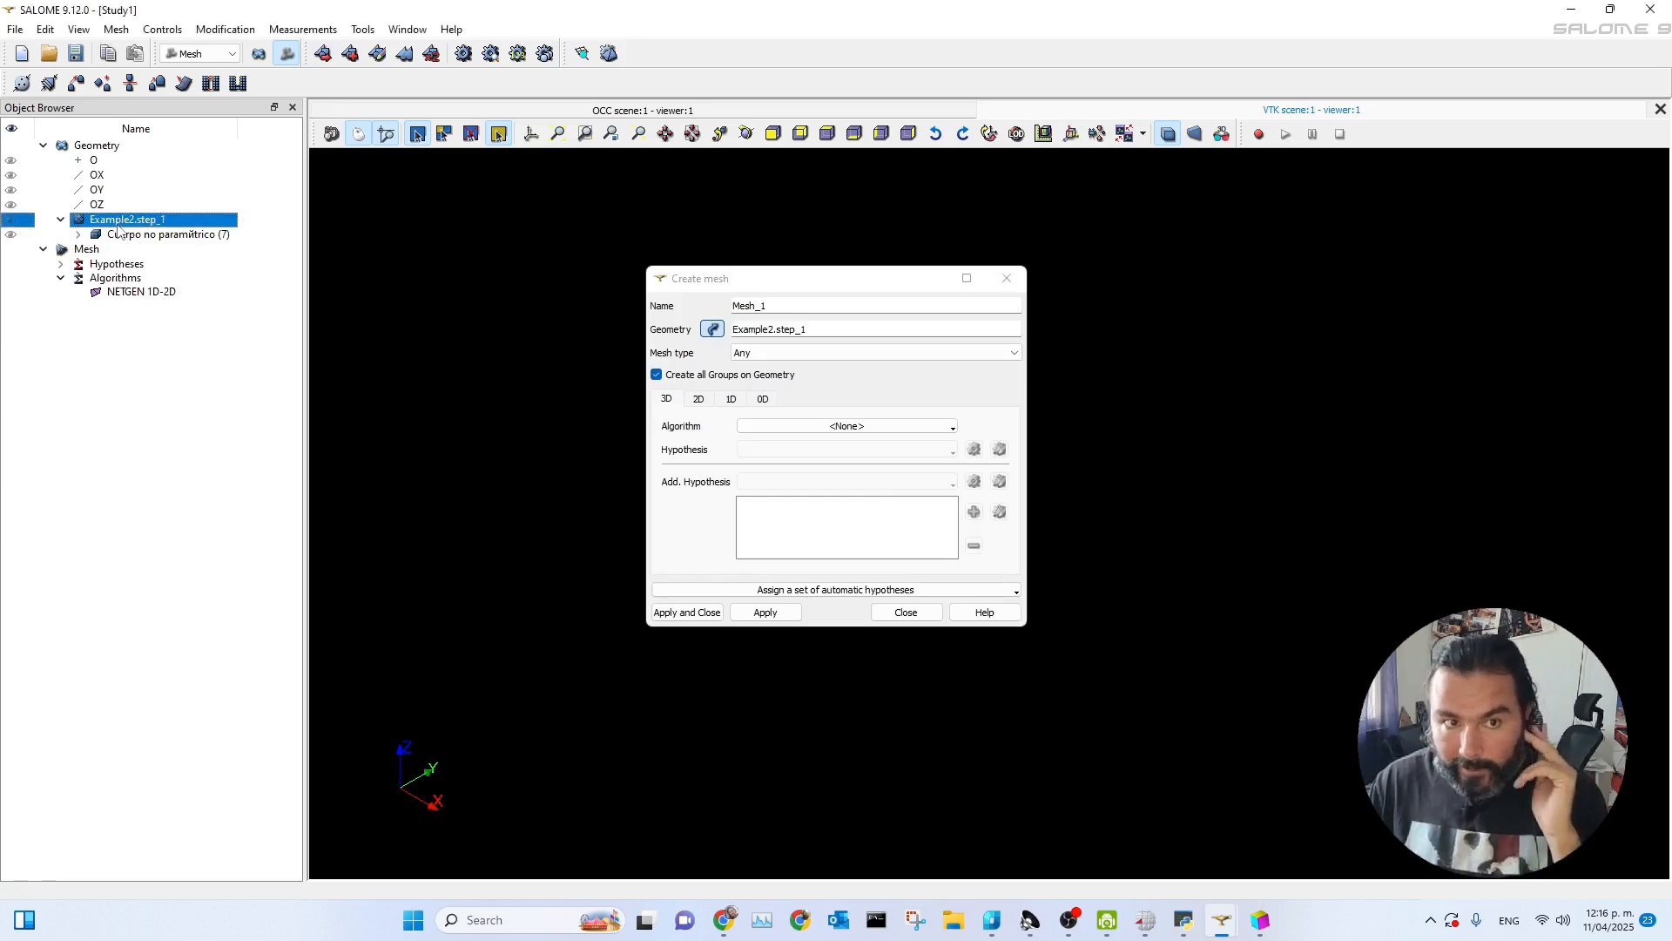
pyautogui.click(700, 402)
pyautogui.click(760, 425)
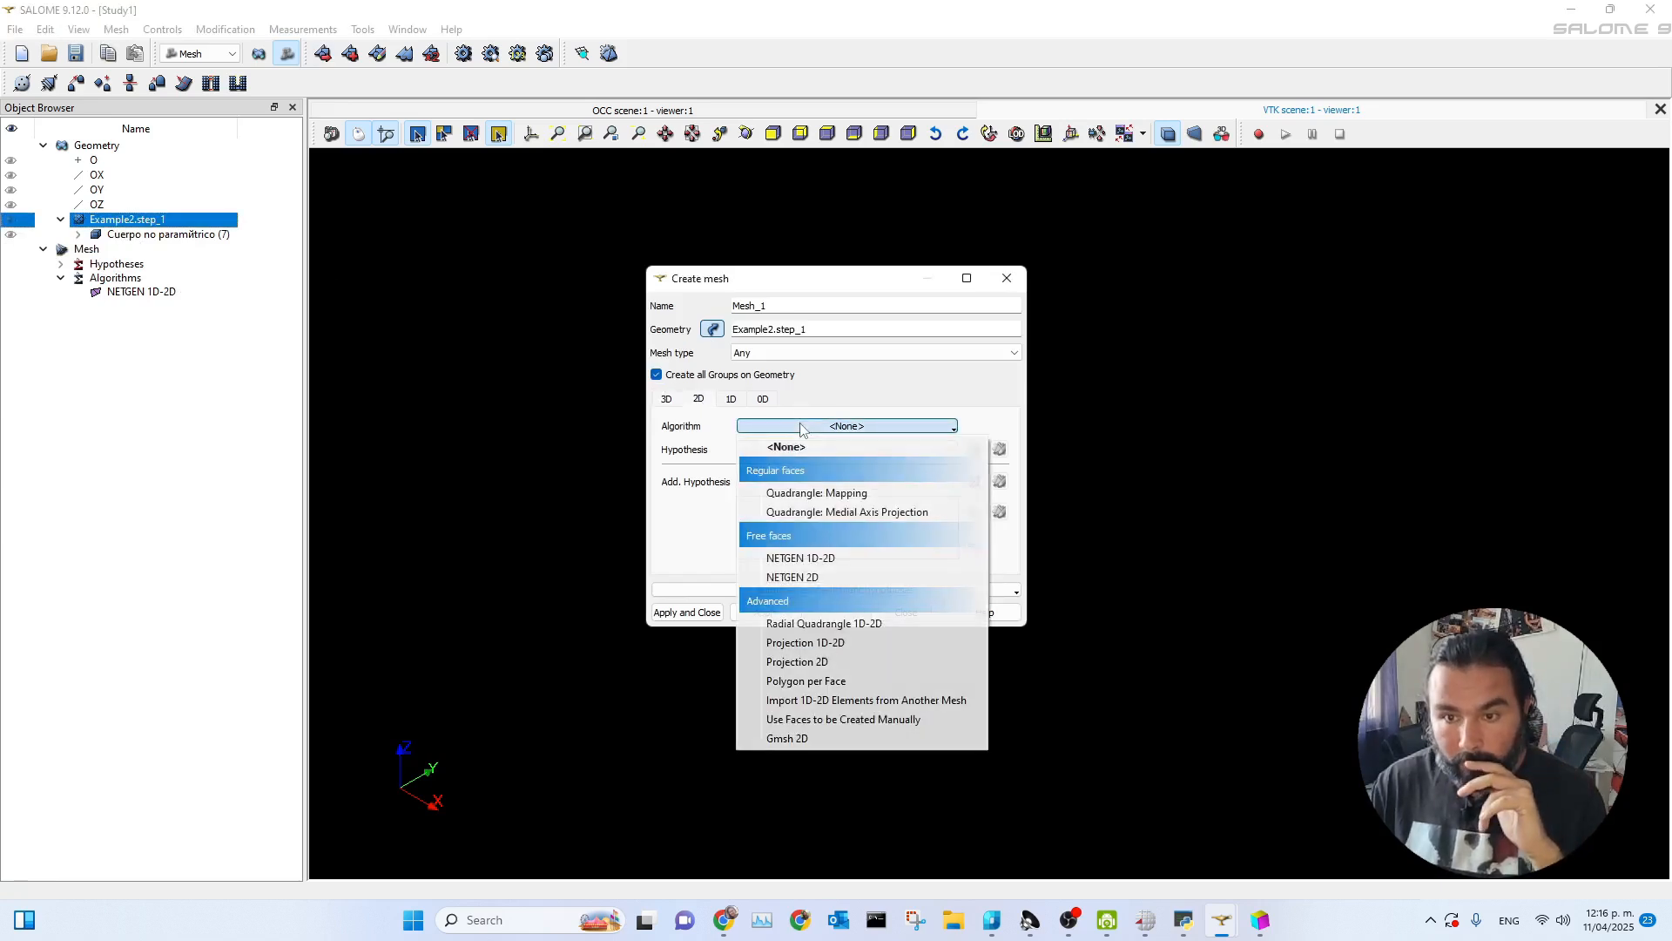
pyautogui.click(788, 737)
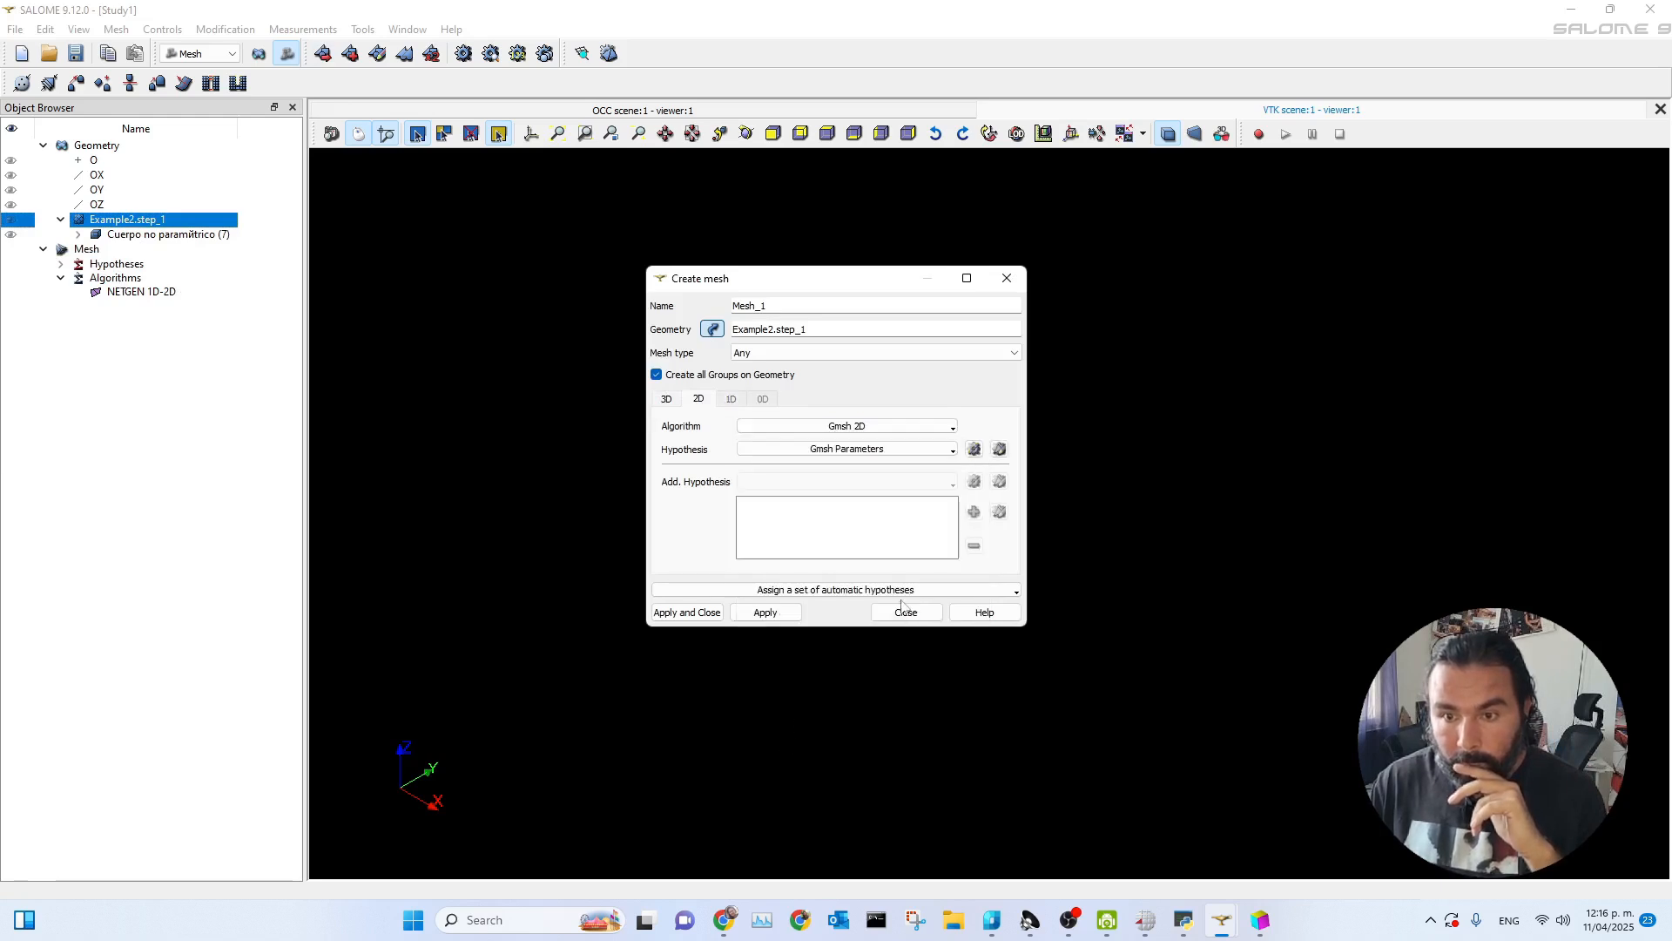
# - Set the 2D algorithm of the Gmsh Parameters hypothesis to Frontal-Delaunay and create the mesh
pyautogui.click(999, 450)
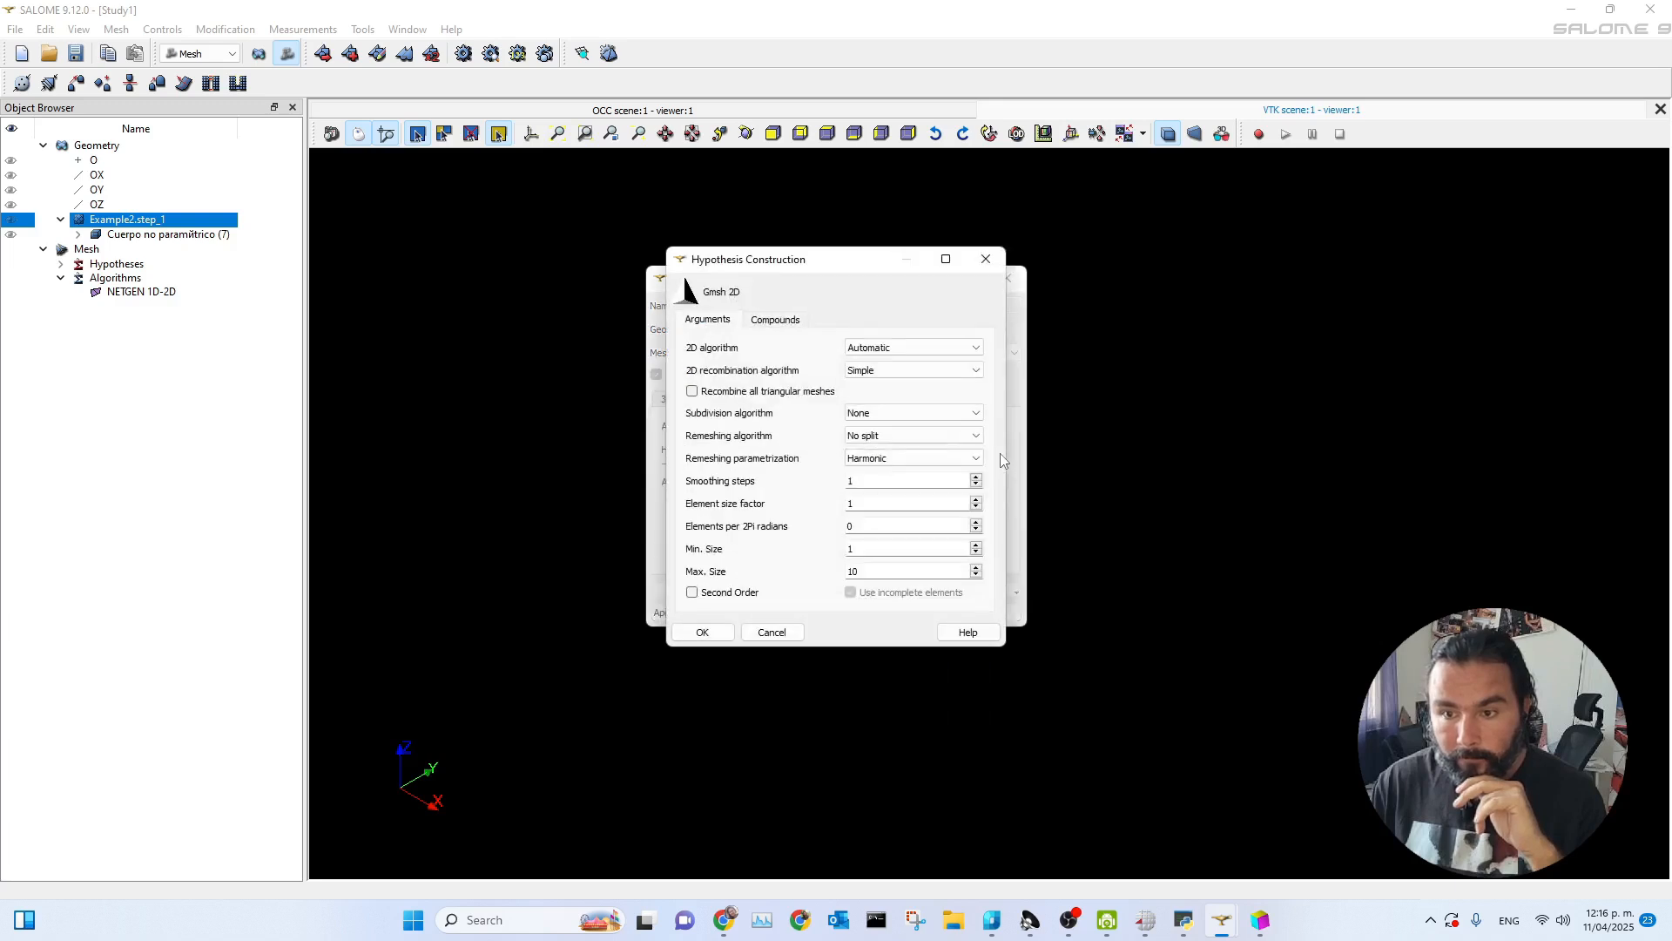
pyautogui.moveTo(806, 260); pyautogui.dragTo(1070, 261)
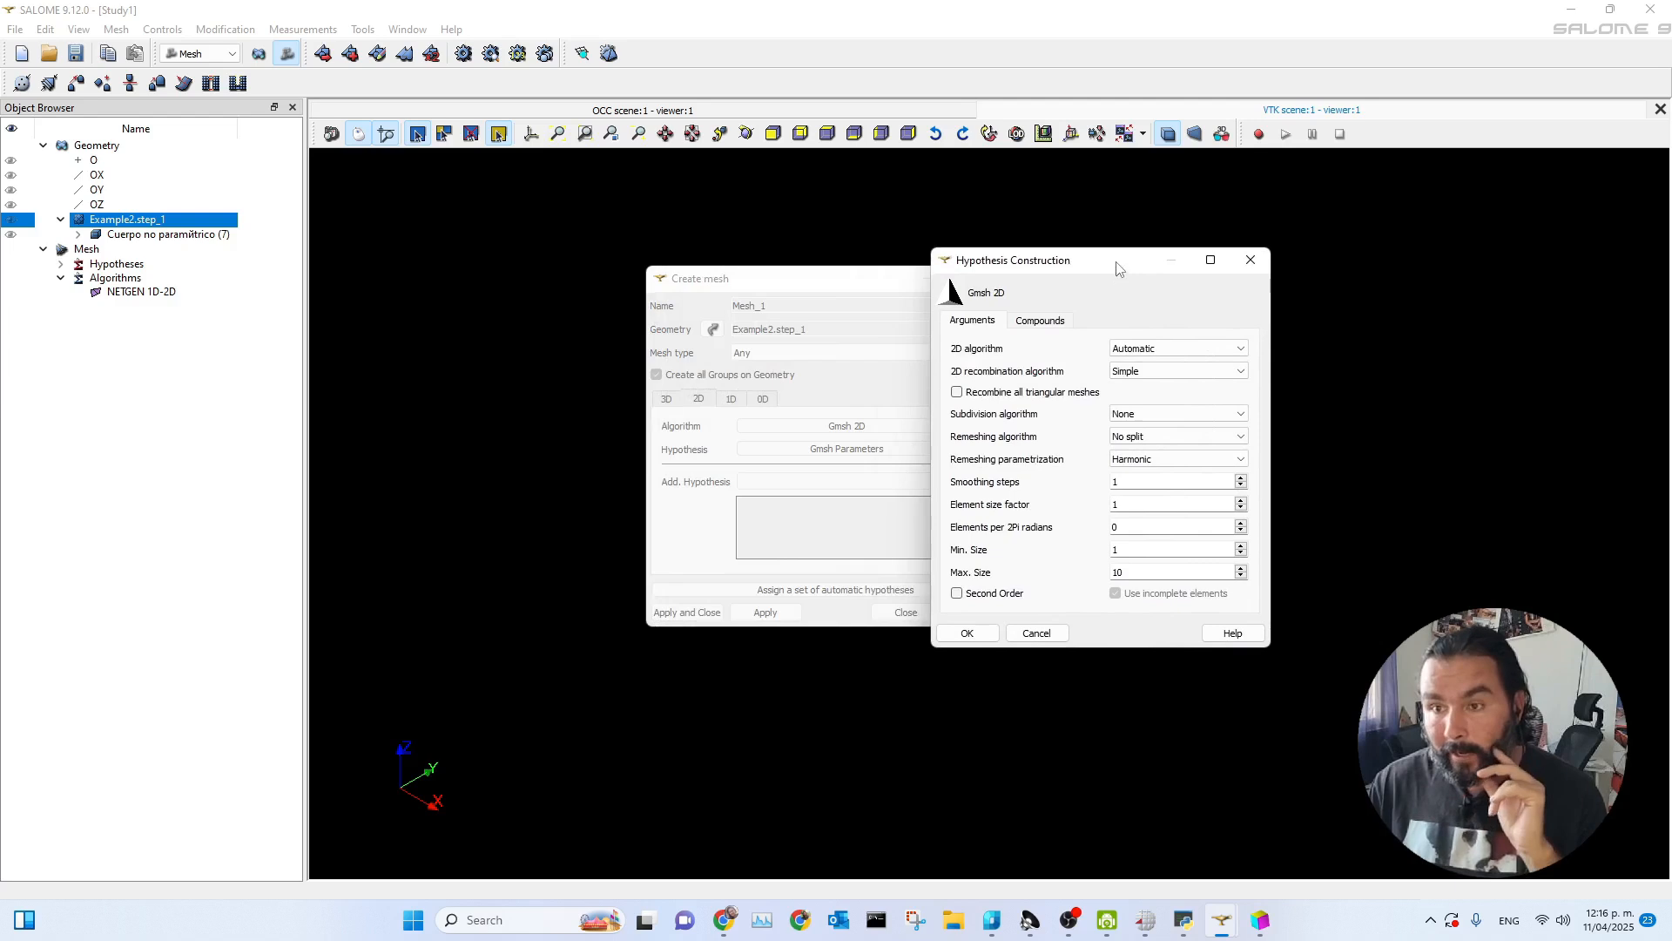
pyautogui.moveTo(1098, 266); pyautogui.dragTo(969, 228)
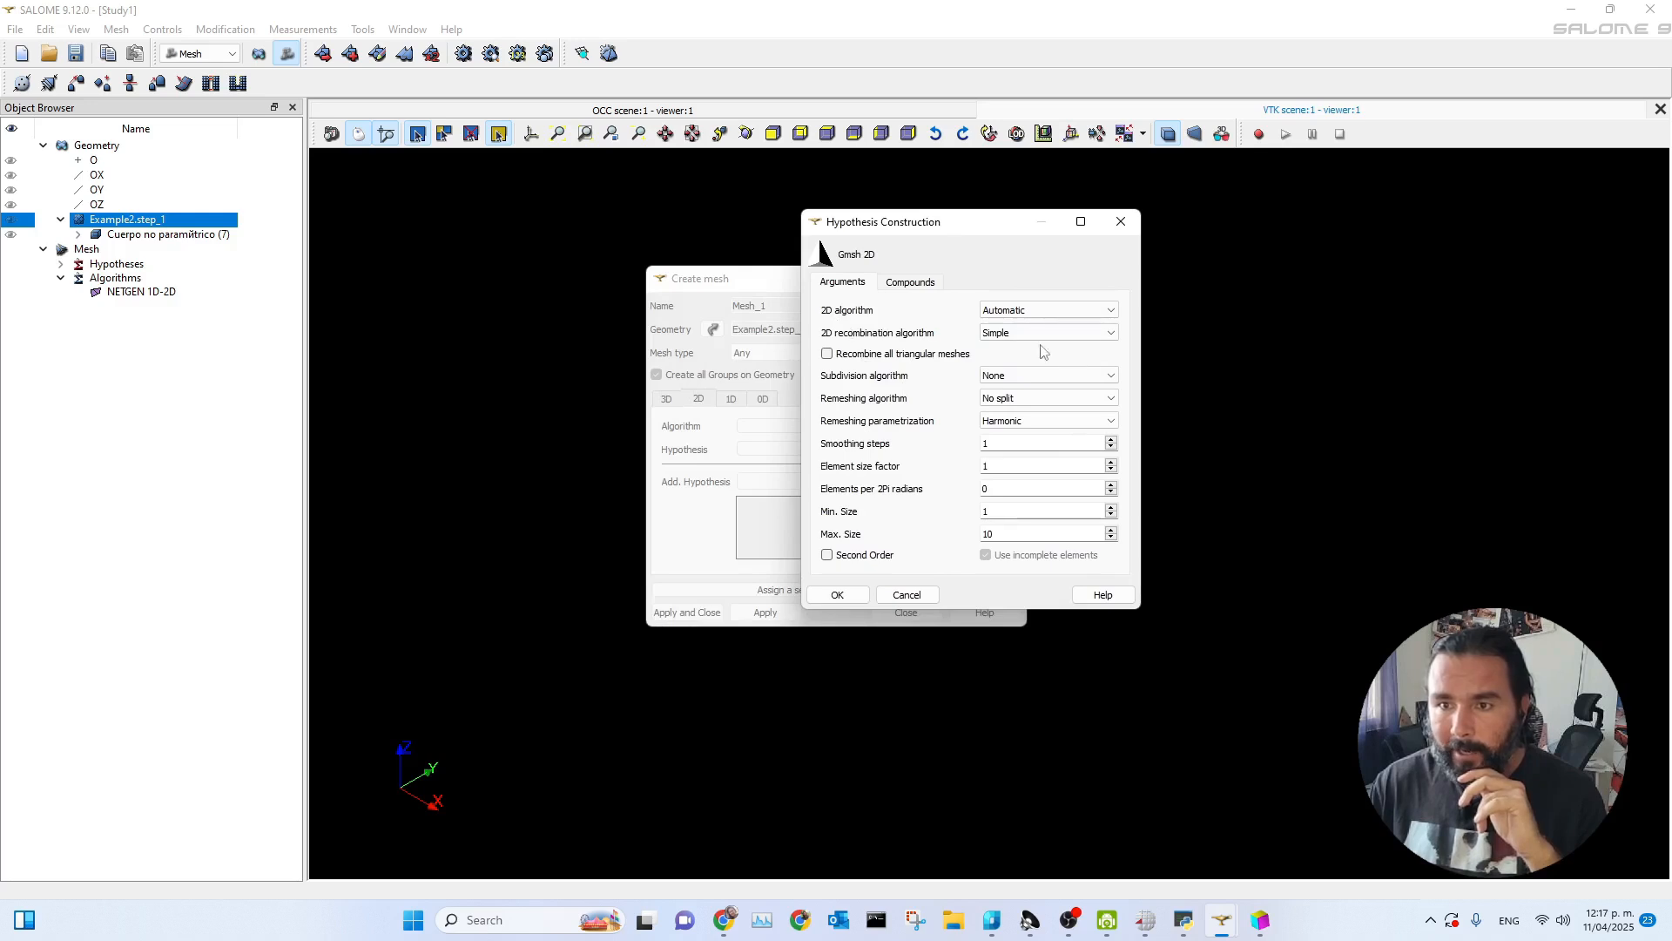
pyautogui.click(1113, 312)
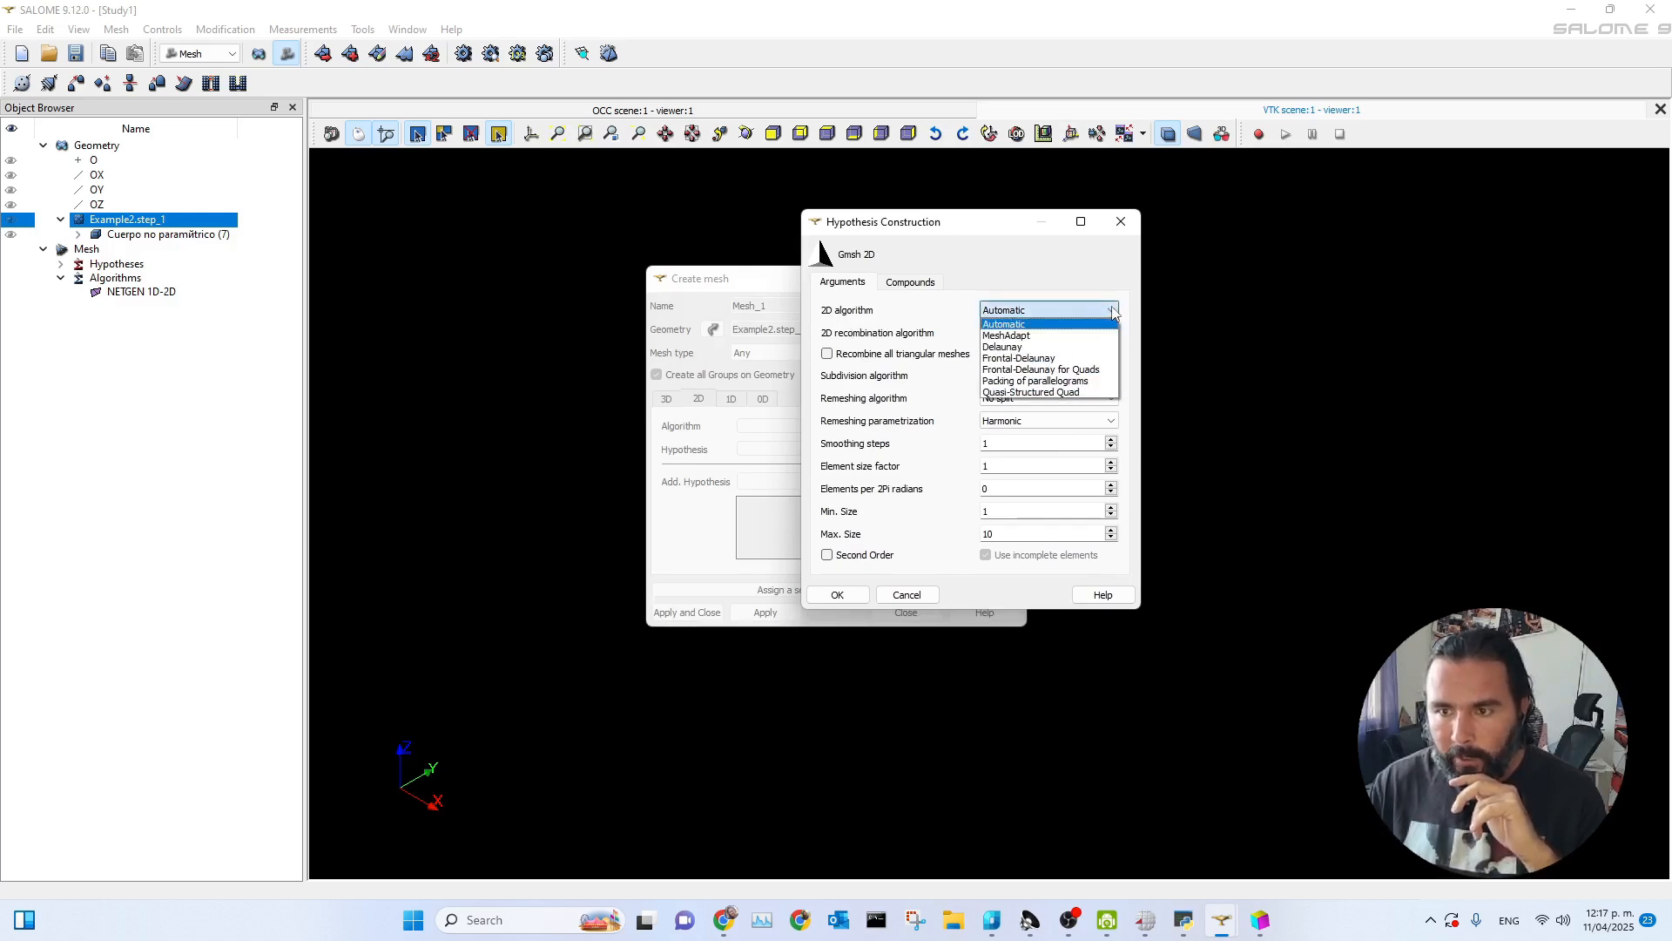
pyautogui.click(1035, 362)
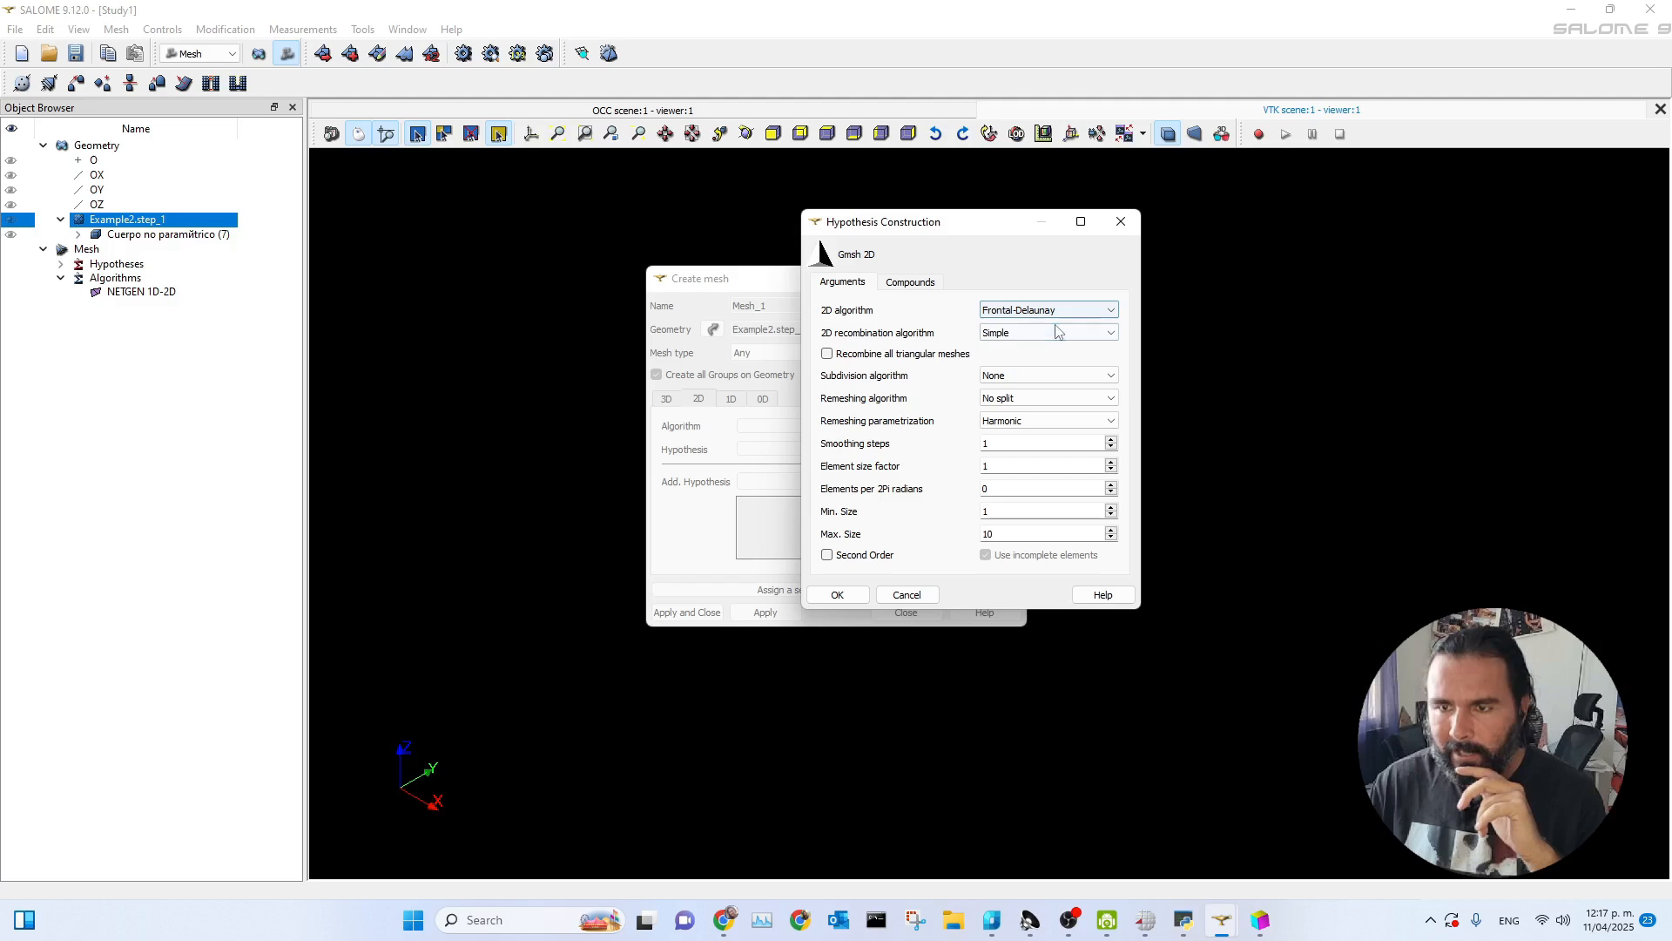
pyautogui.click(837, 596)
pyautogui.click(686, 612)
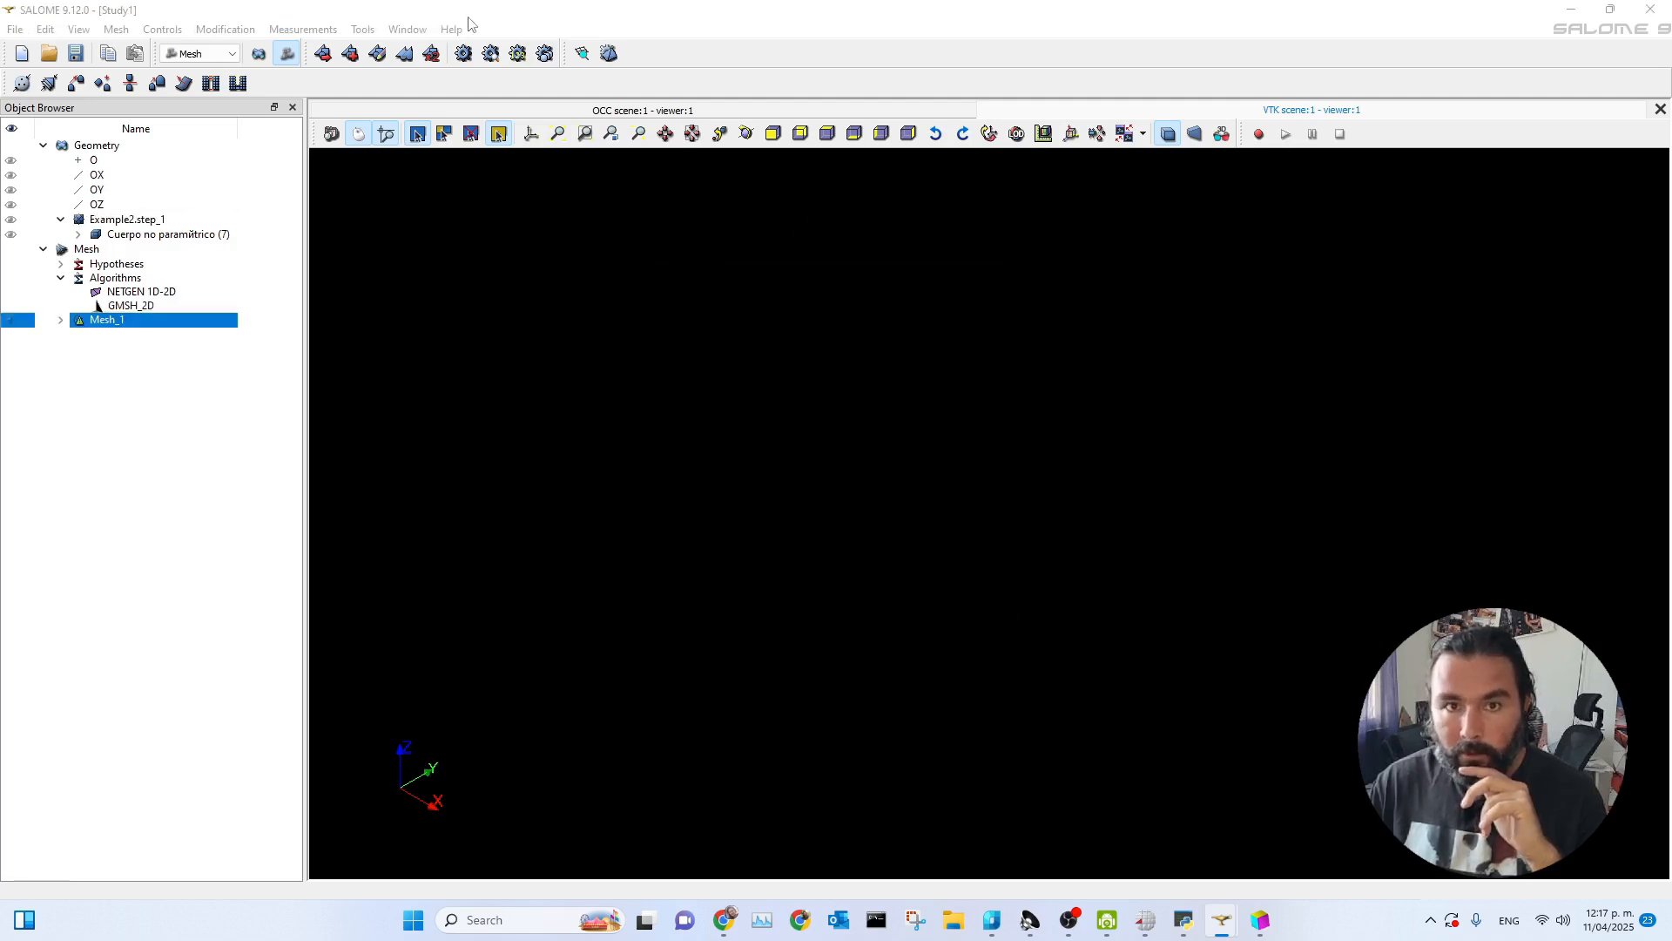
# - Compute the Gmsh surface mesh of Example2.step_1 and inspect its triangles on the casting up close
pyautogui.click(463, 54)
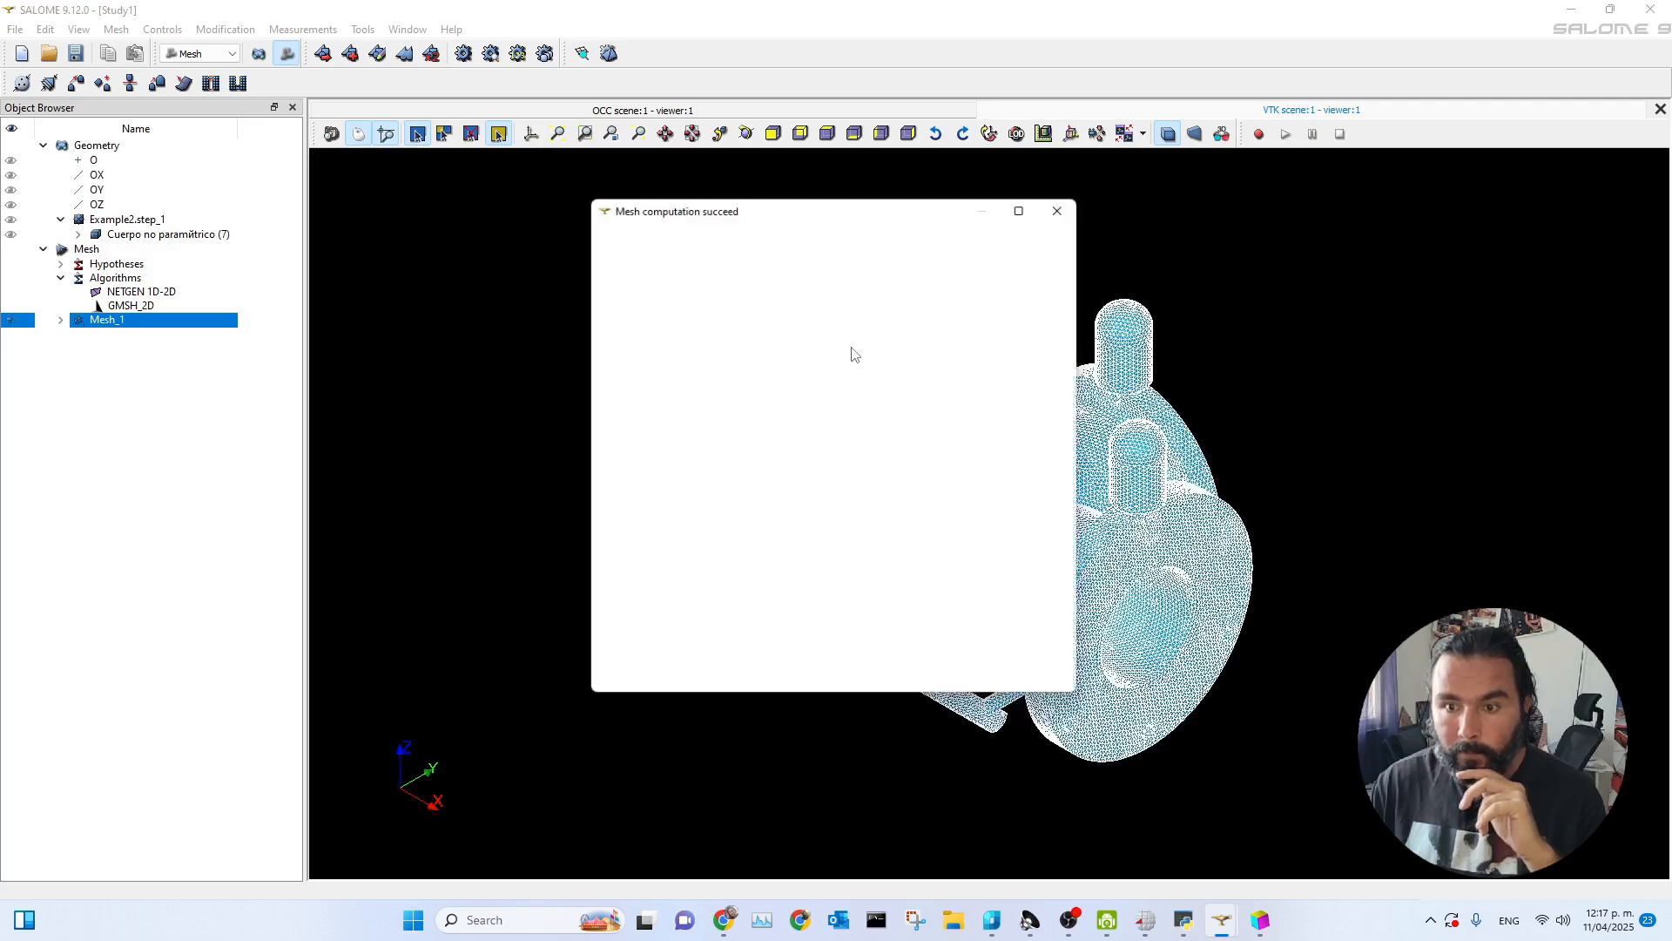
pyautogui.moveTo(854, 212); pyautogui.dragTo(590, 166)
pyautogui.scroll(6, 999, 464)
pyautogui.scroll(3, 999, 464)
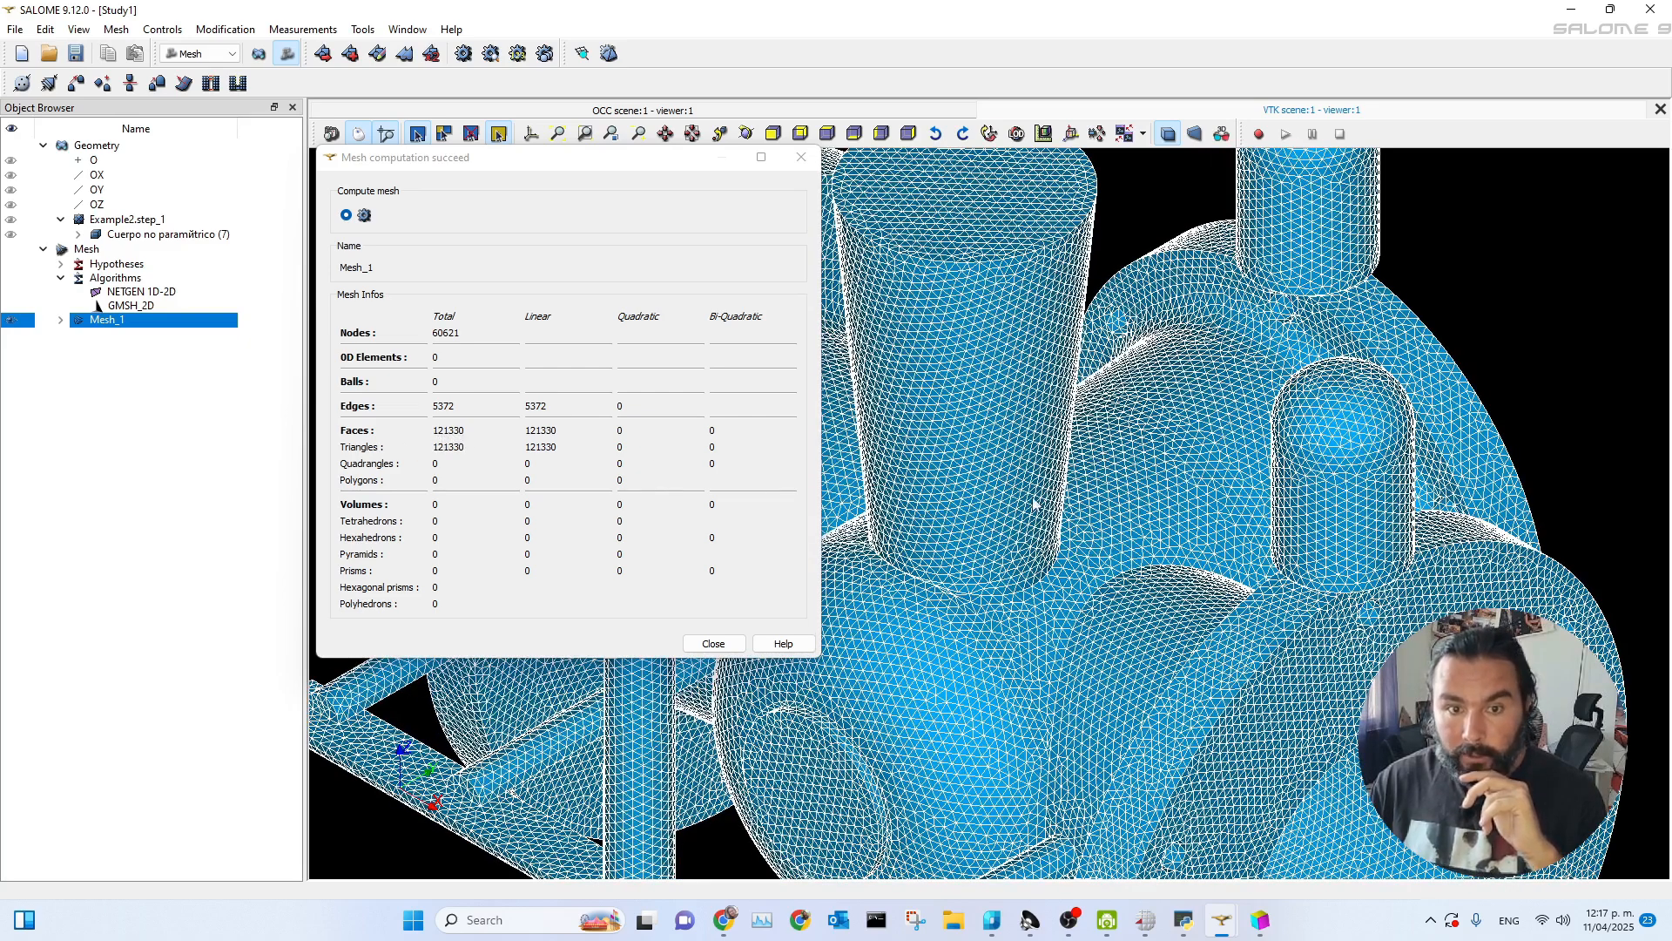
pyautogui.scroll(-6, 1032, 504)
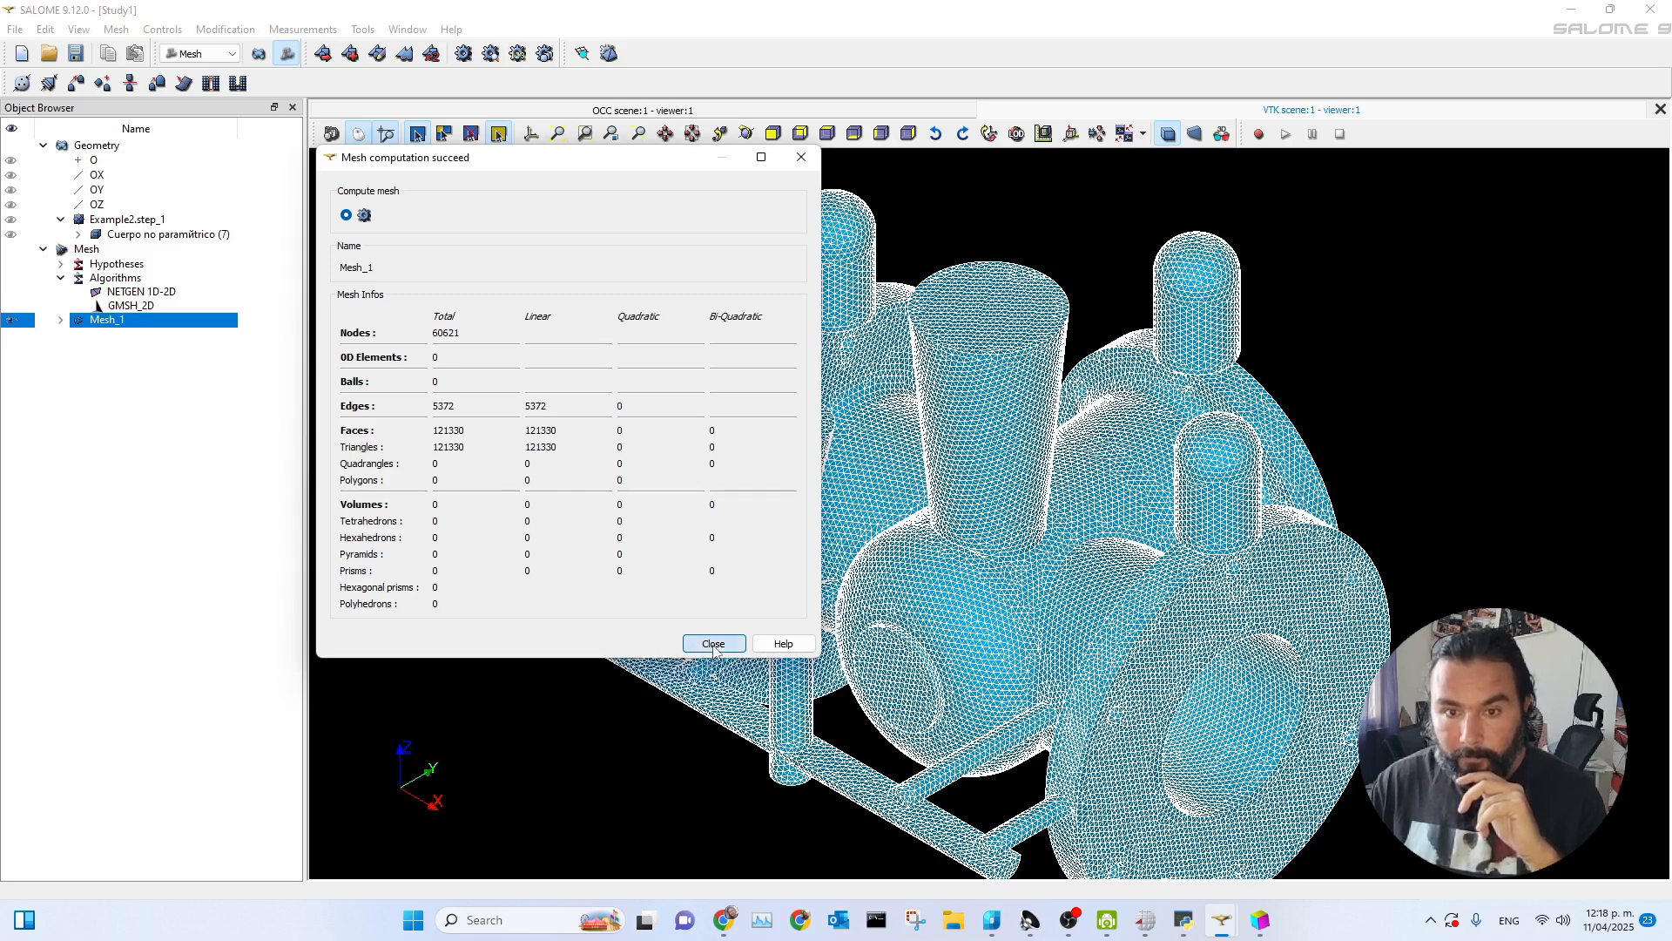
pyautogui.click(714, 644)
# - Try to compute a 3D volume mesh from the Gmsh surface mesh, then dismiss the computation report
pyautogui.click(611, 54)
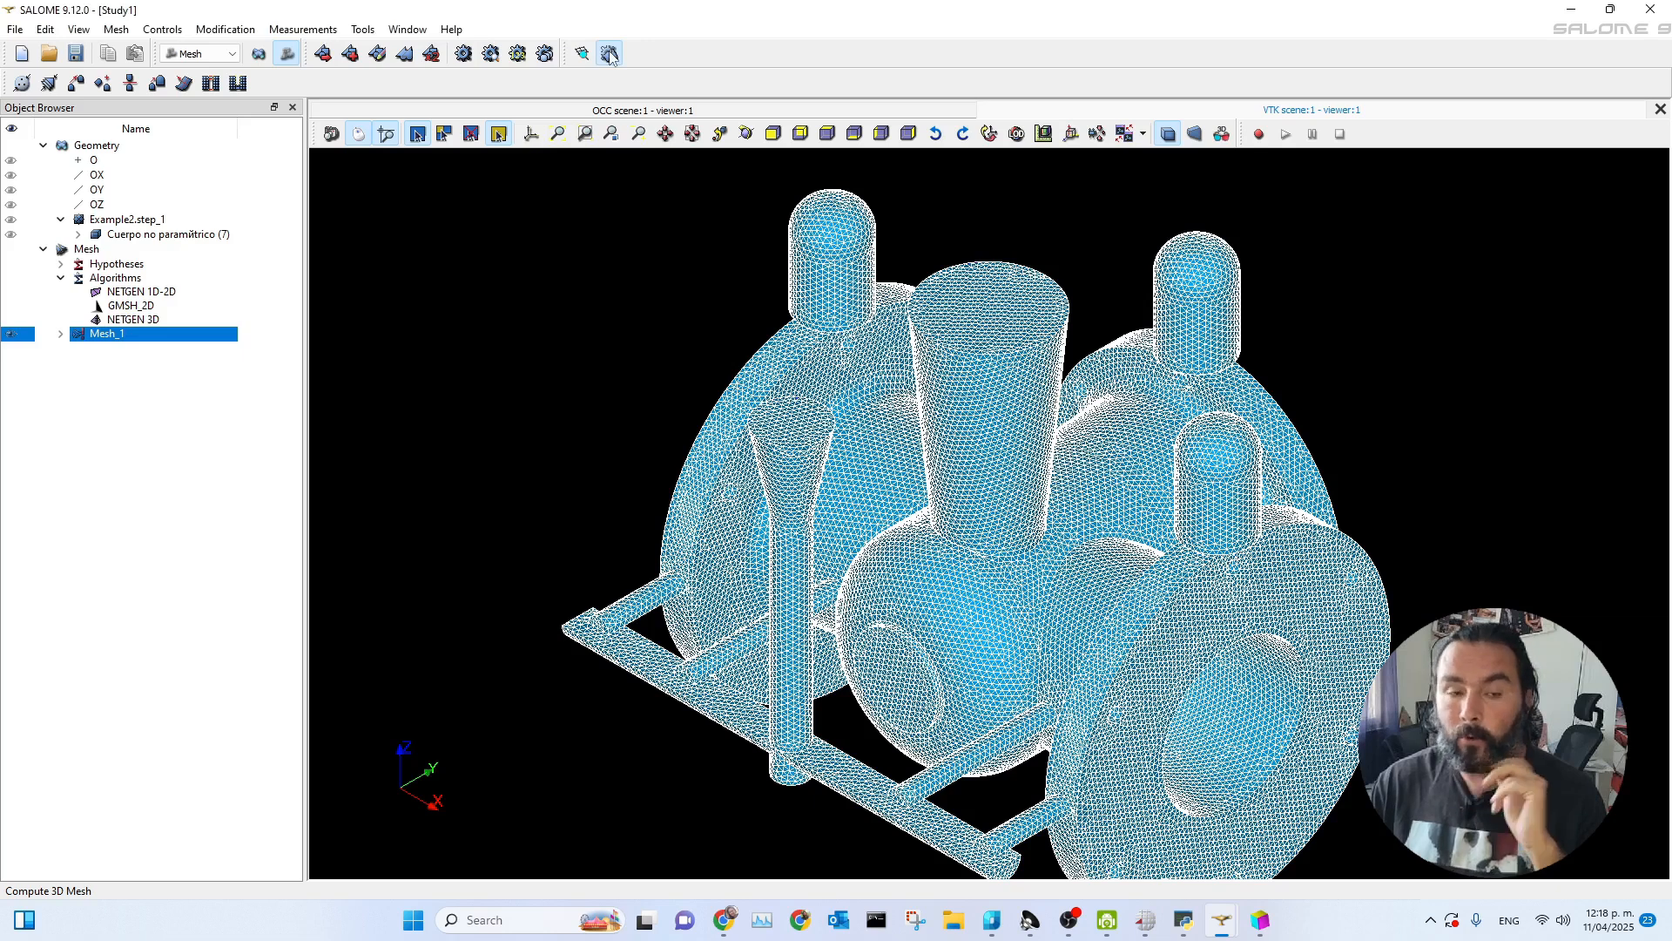
pyautogui.click(611, 54)
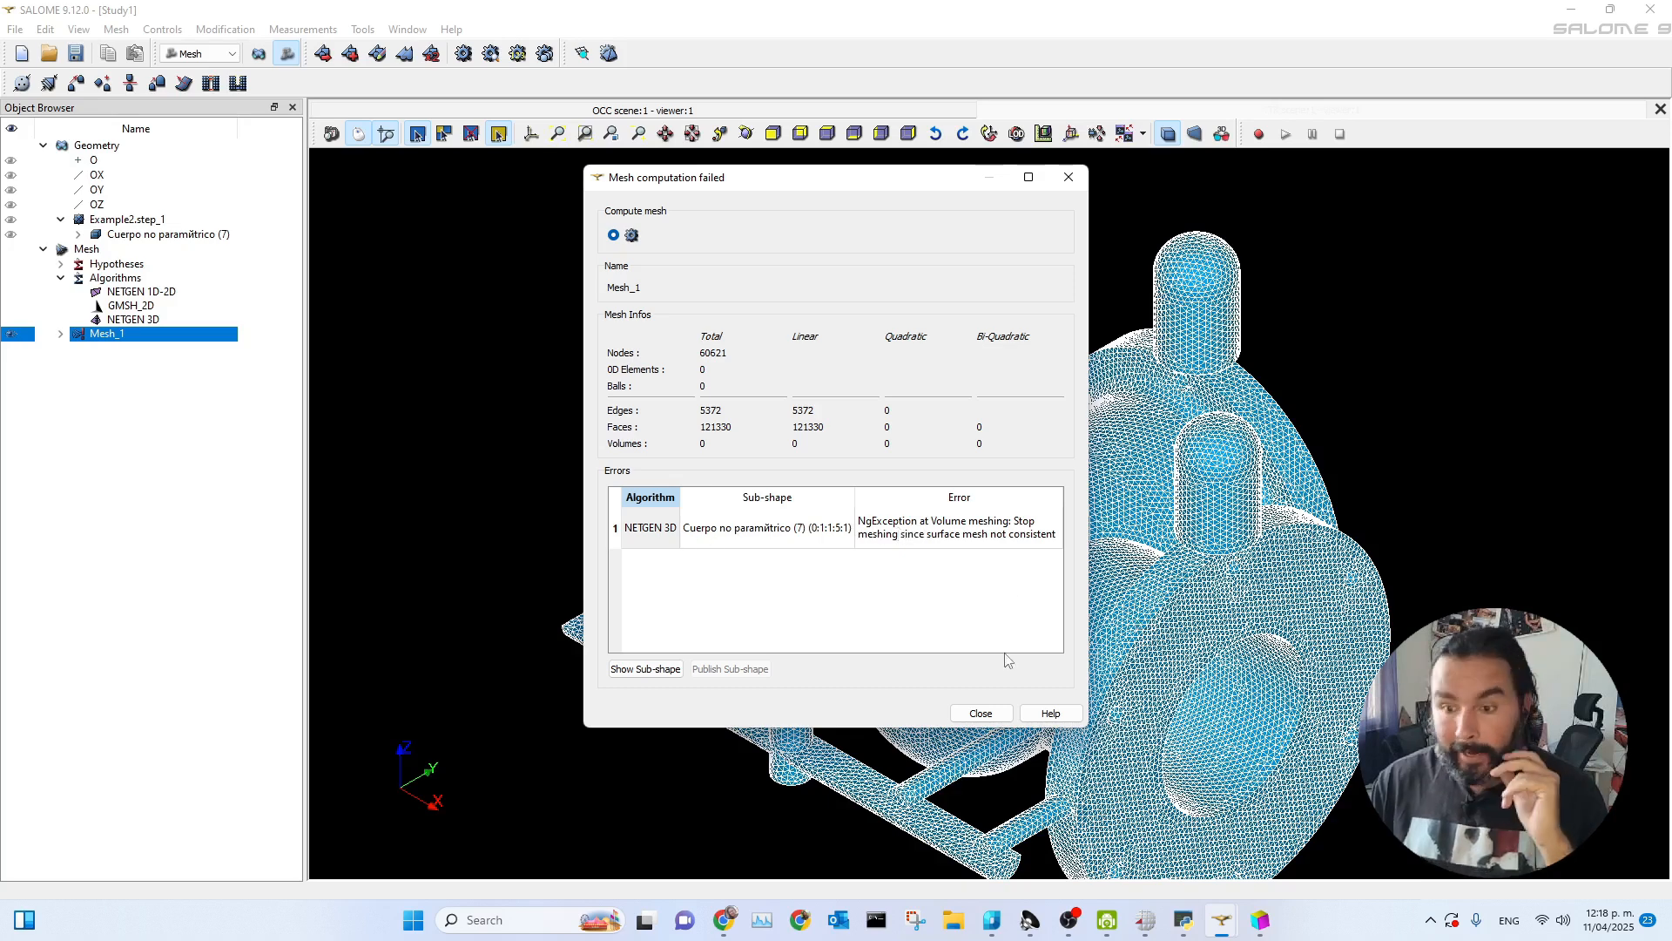
pyautogui.click(983, 712)
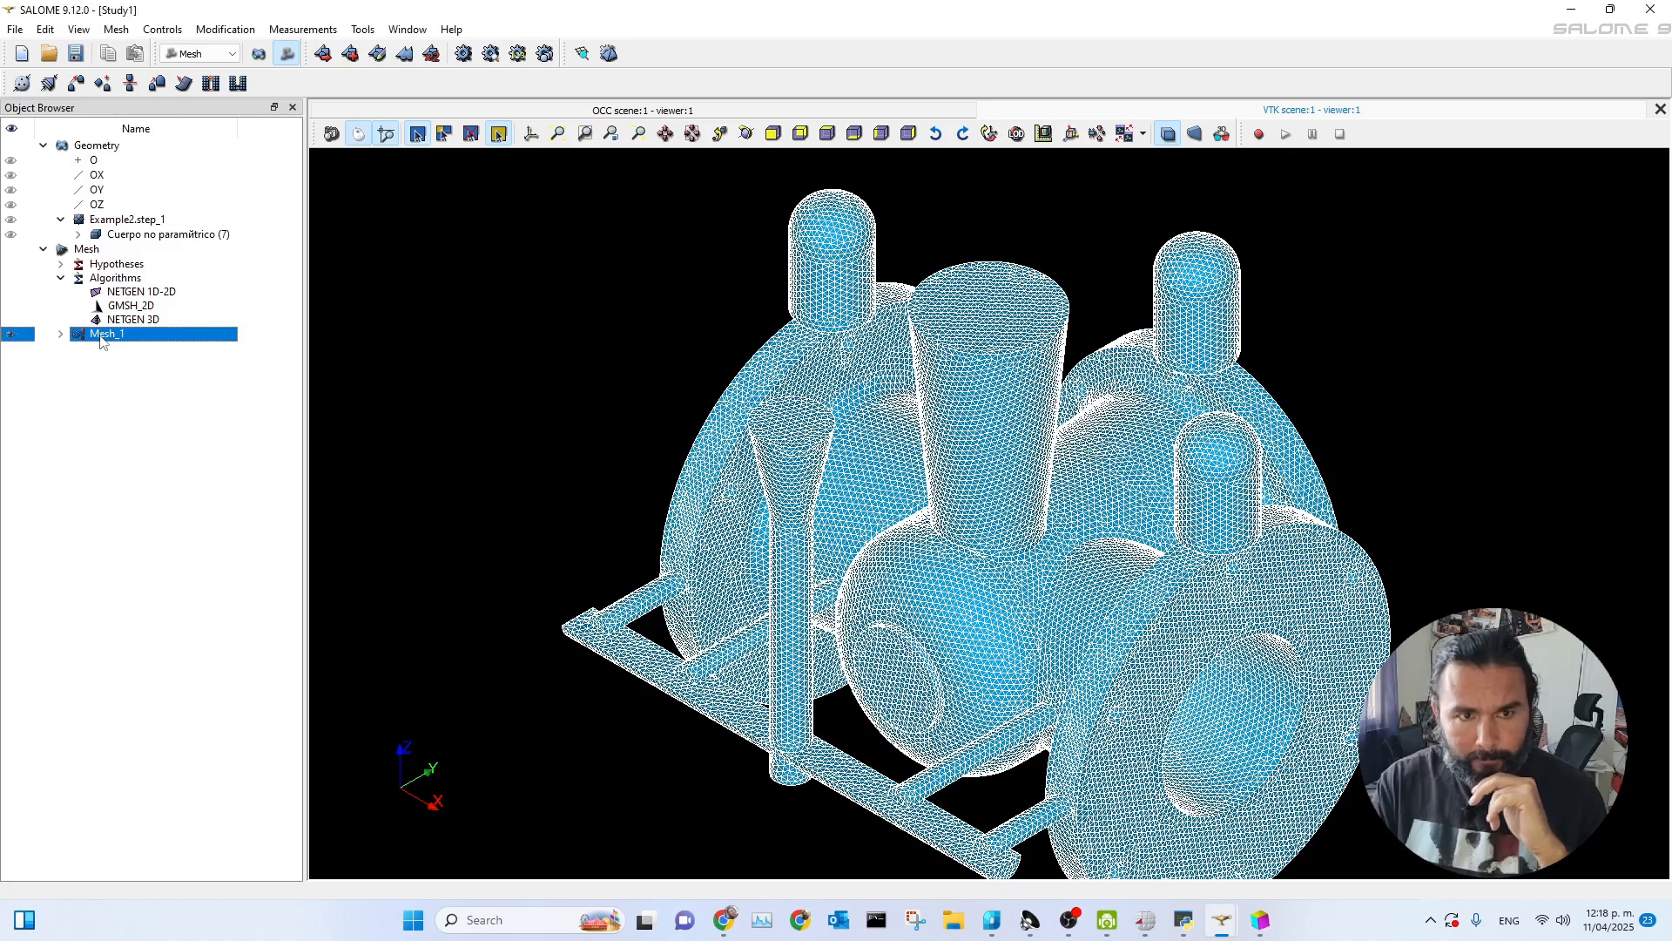
# - Delete the Gmsh surface mesh Mesh_1 and switch to the Geometry module
pyautogui.press('Delete')
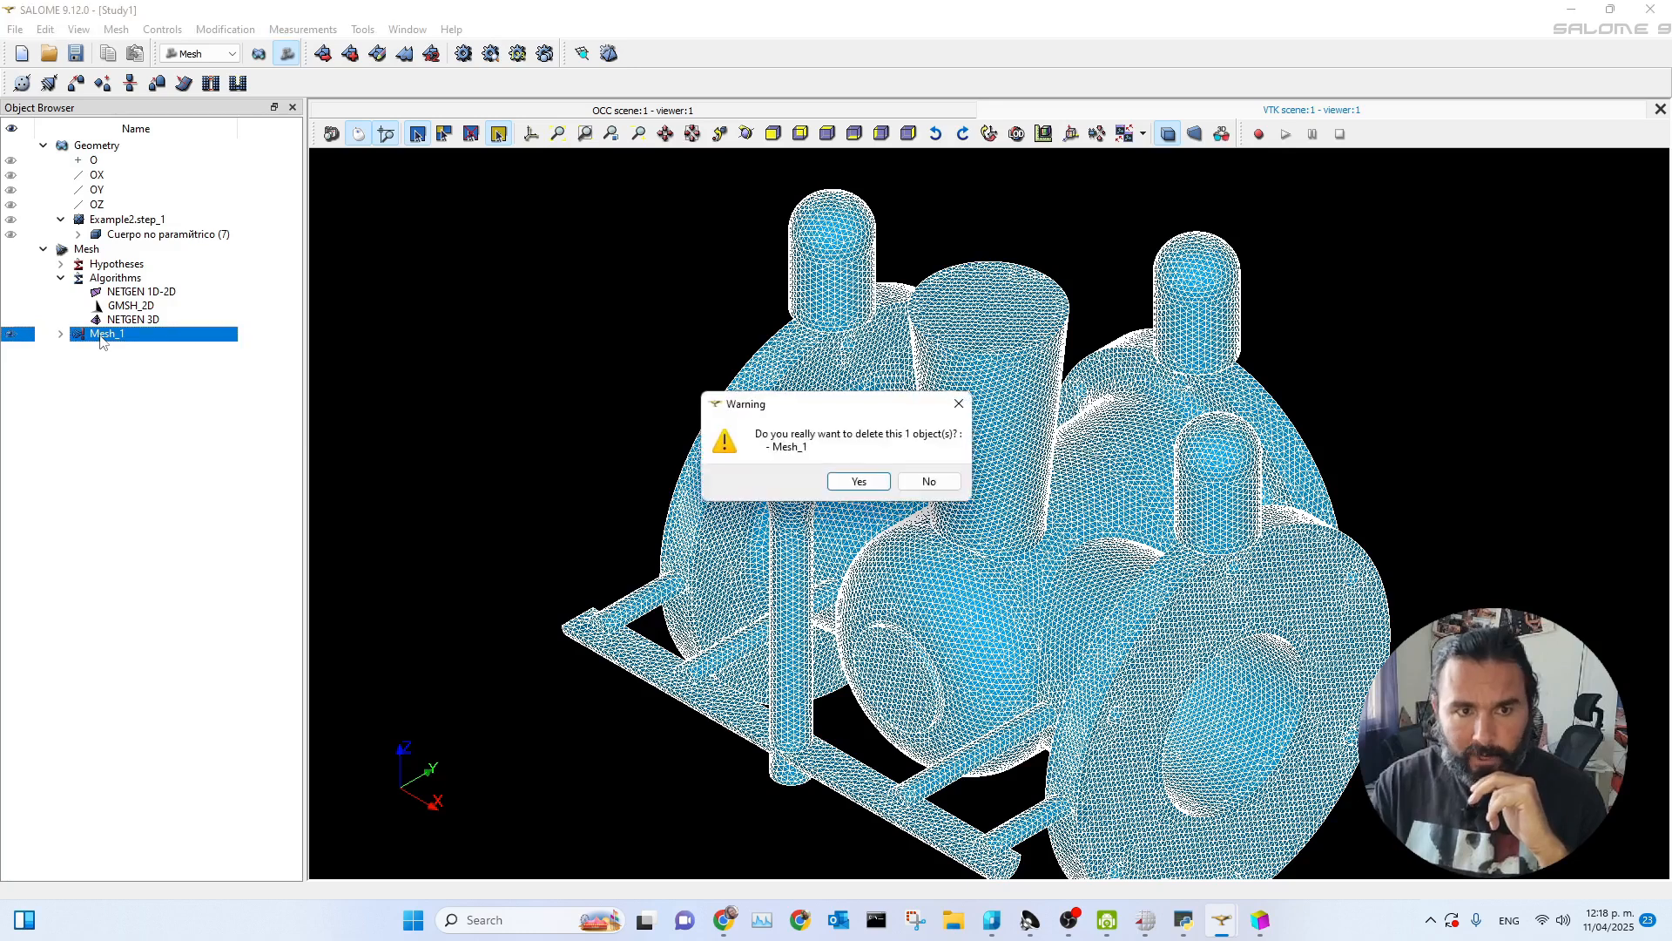
pyautogui.click(852, 484)
pyautogui.click(200, 53)
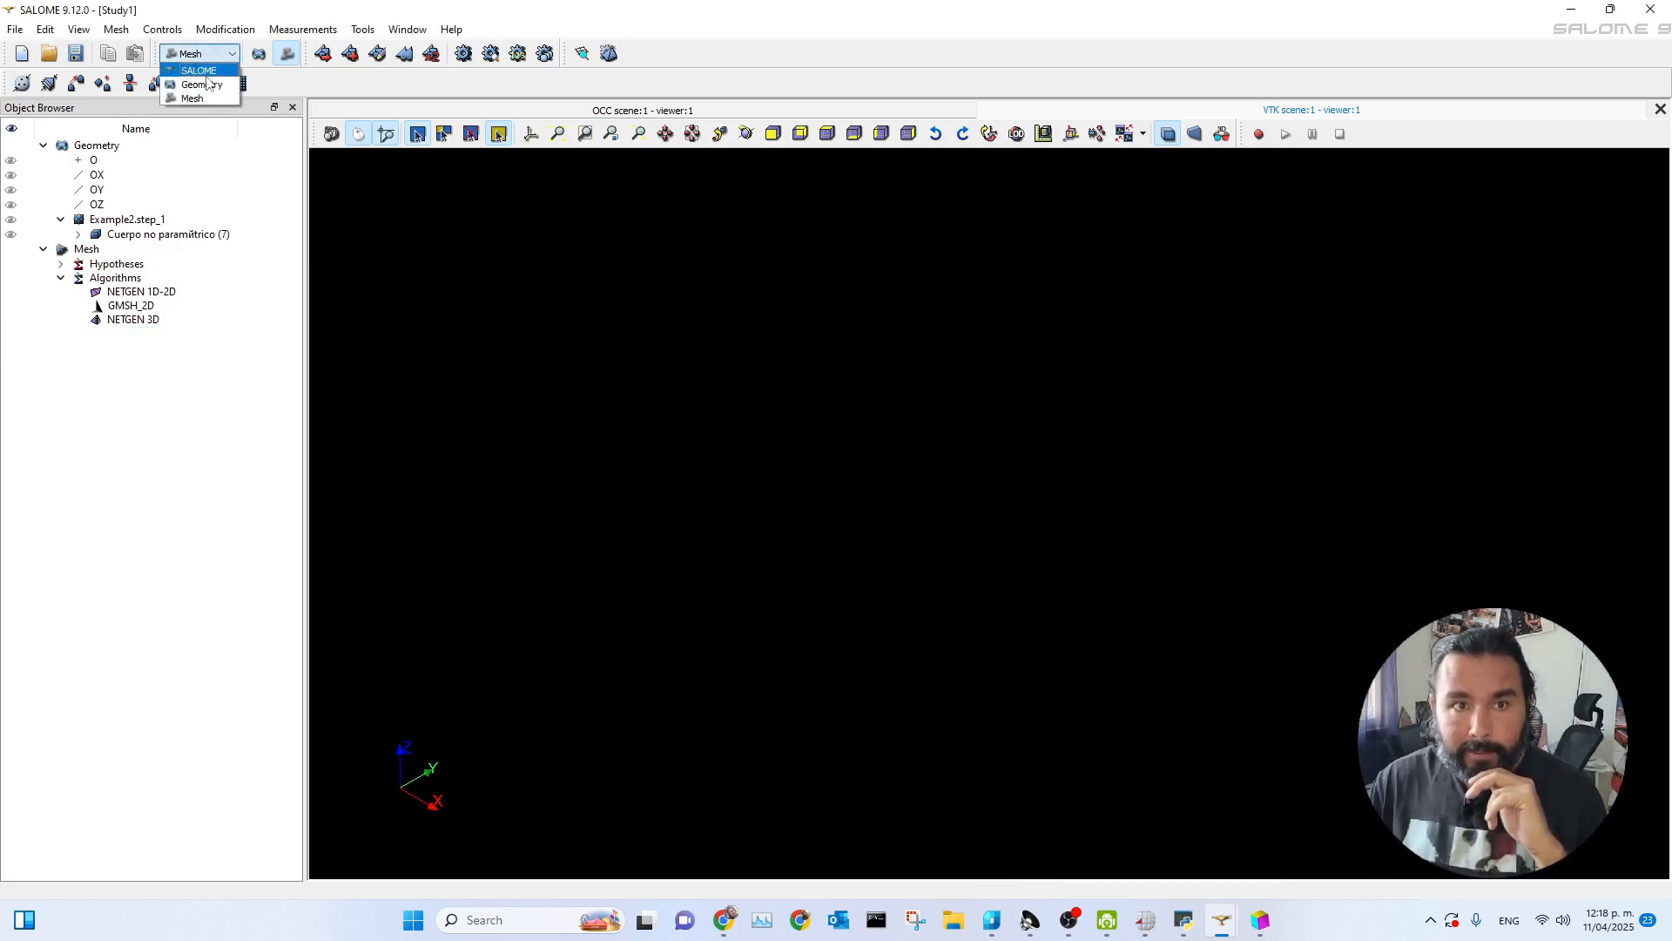
pyautogui.click(196, 69)
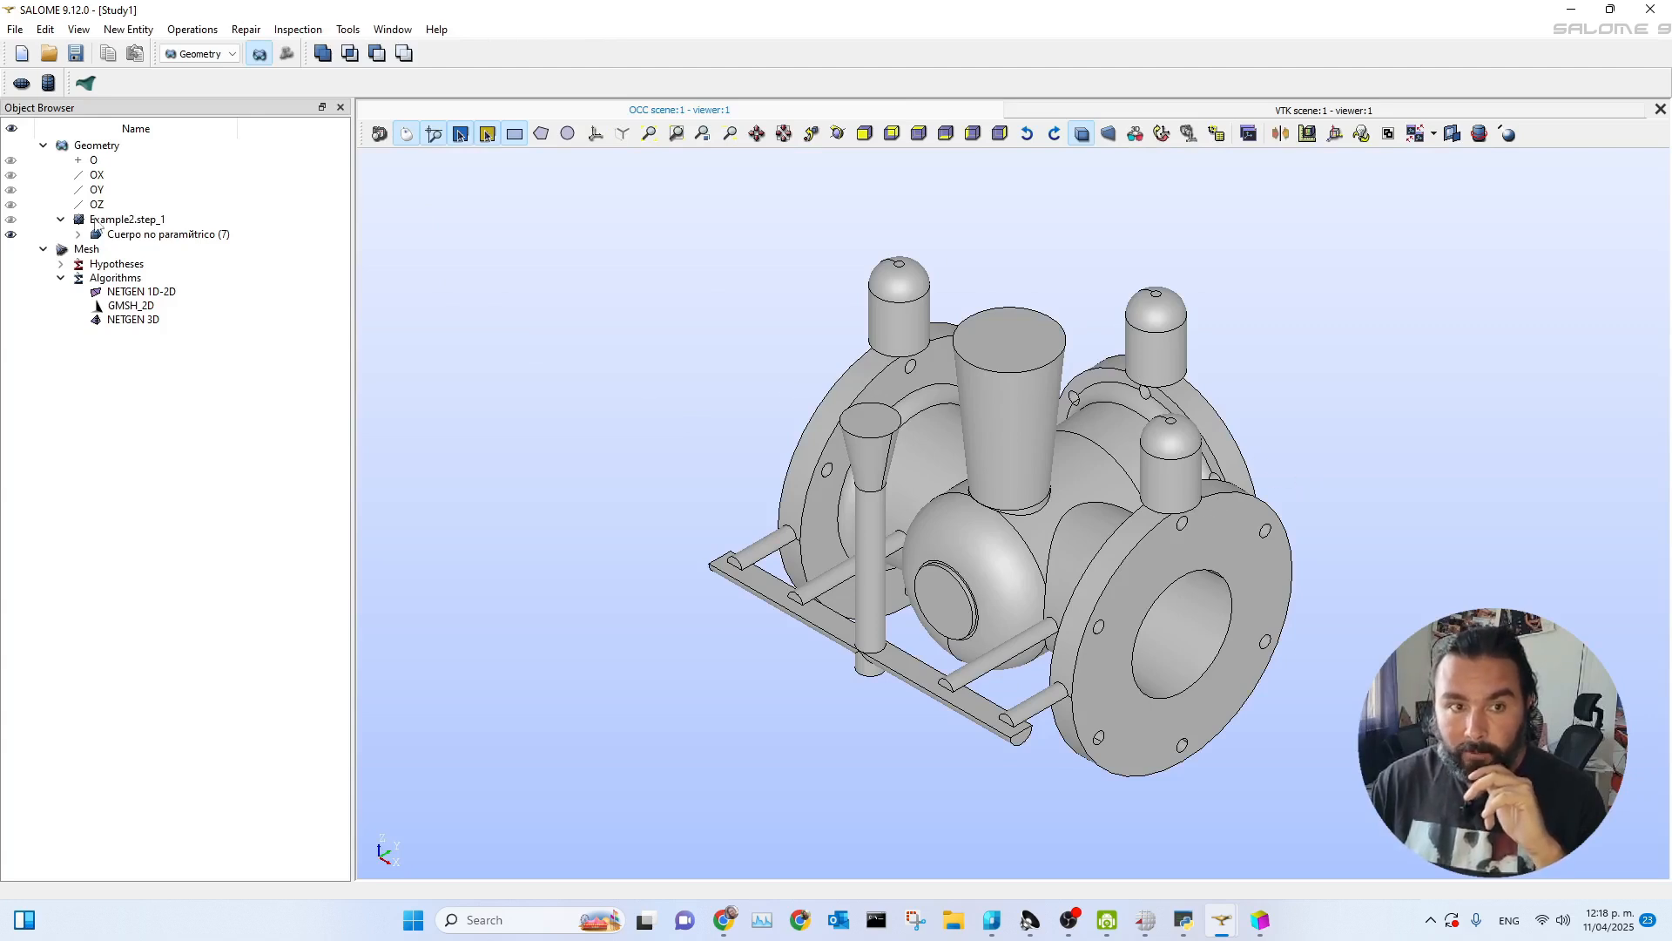
# - Set up a Shape Processing repair with DropSmallSolids, SplitAngle and SplitClosedFaces enabled in addition to the preselected operations
pyautogui.click(135, 235)
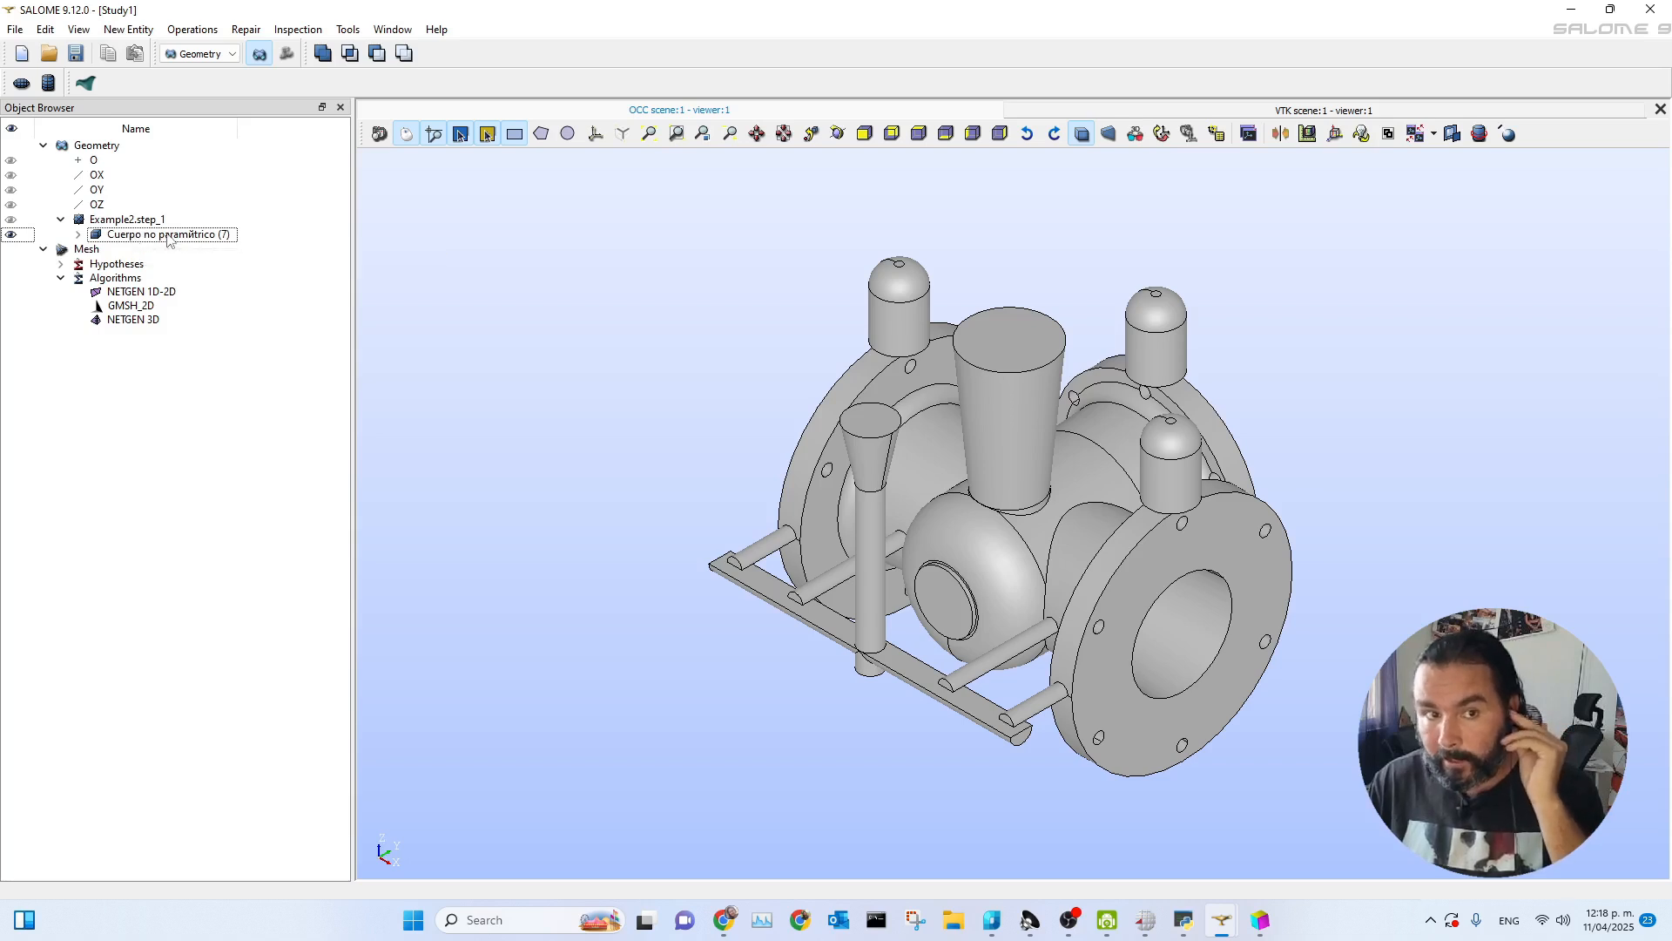
pyautogui.click(252, 33)
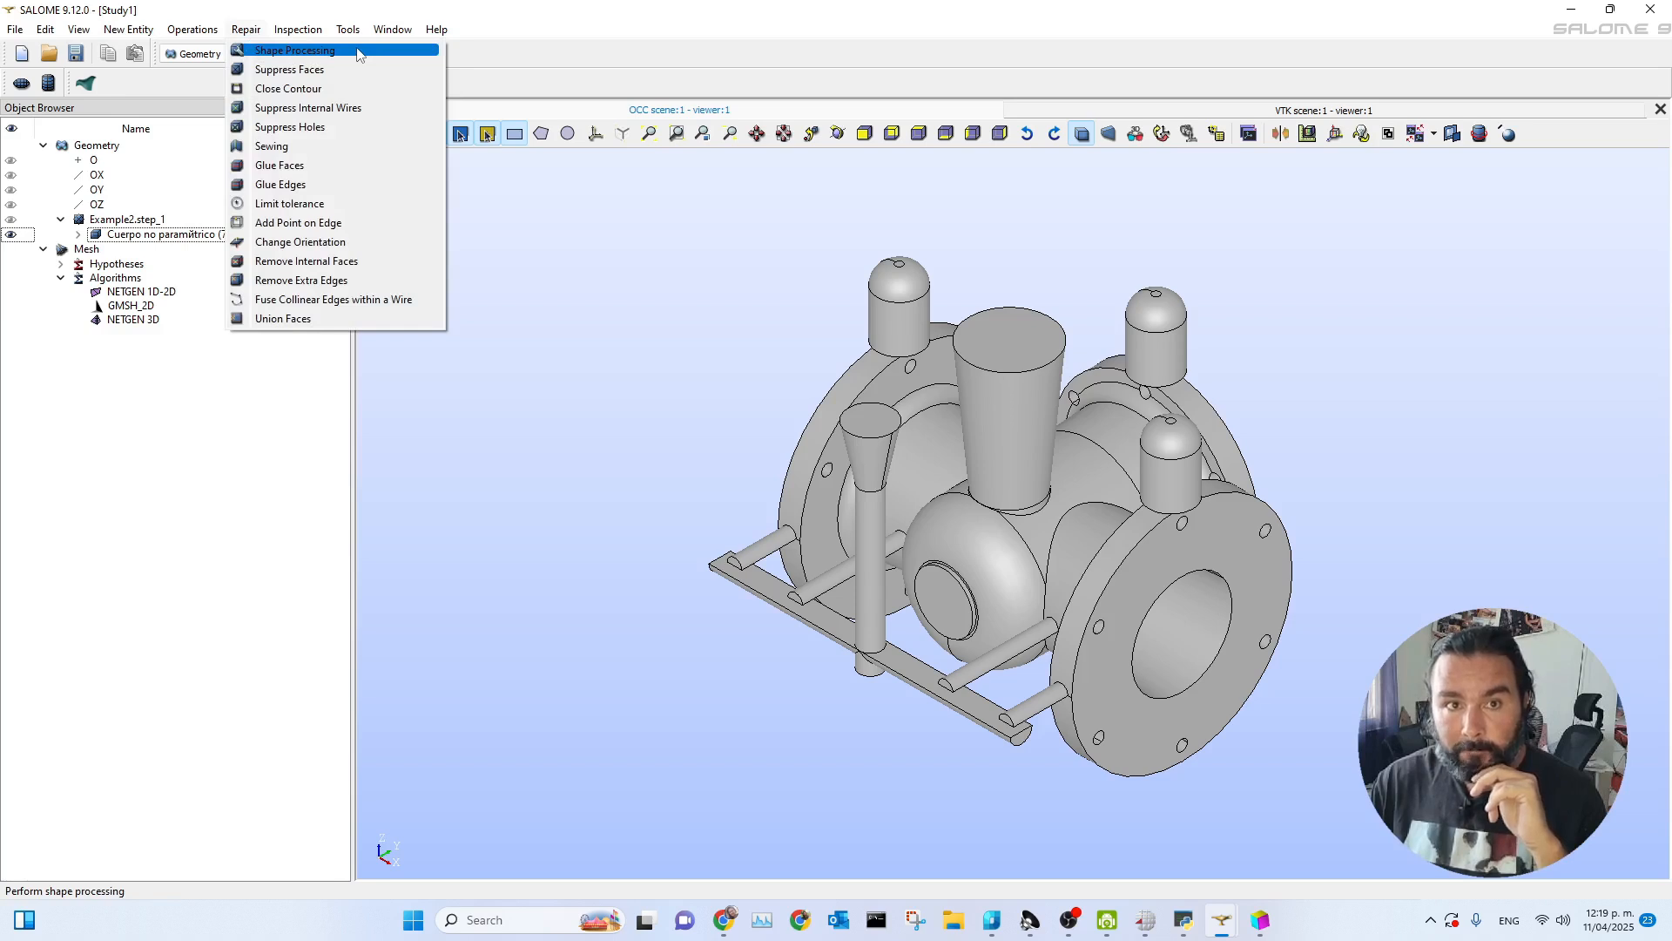
pyautogui.click(357, 51)
pyautogui.moveTo(778, 232); pyautogui.dragTo(545, 160)
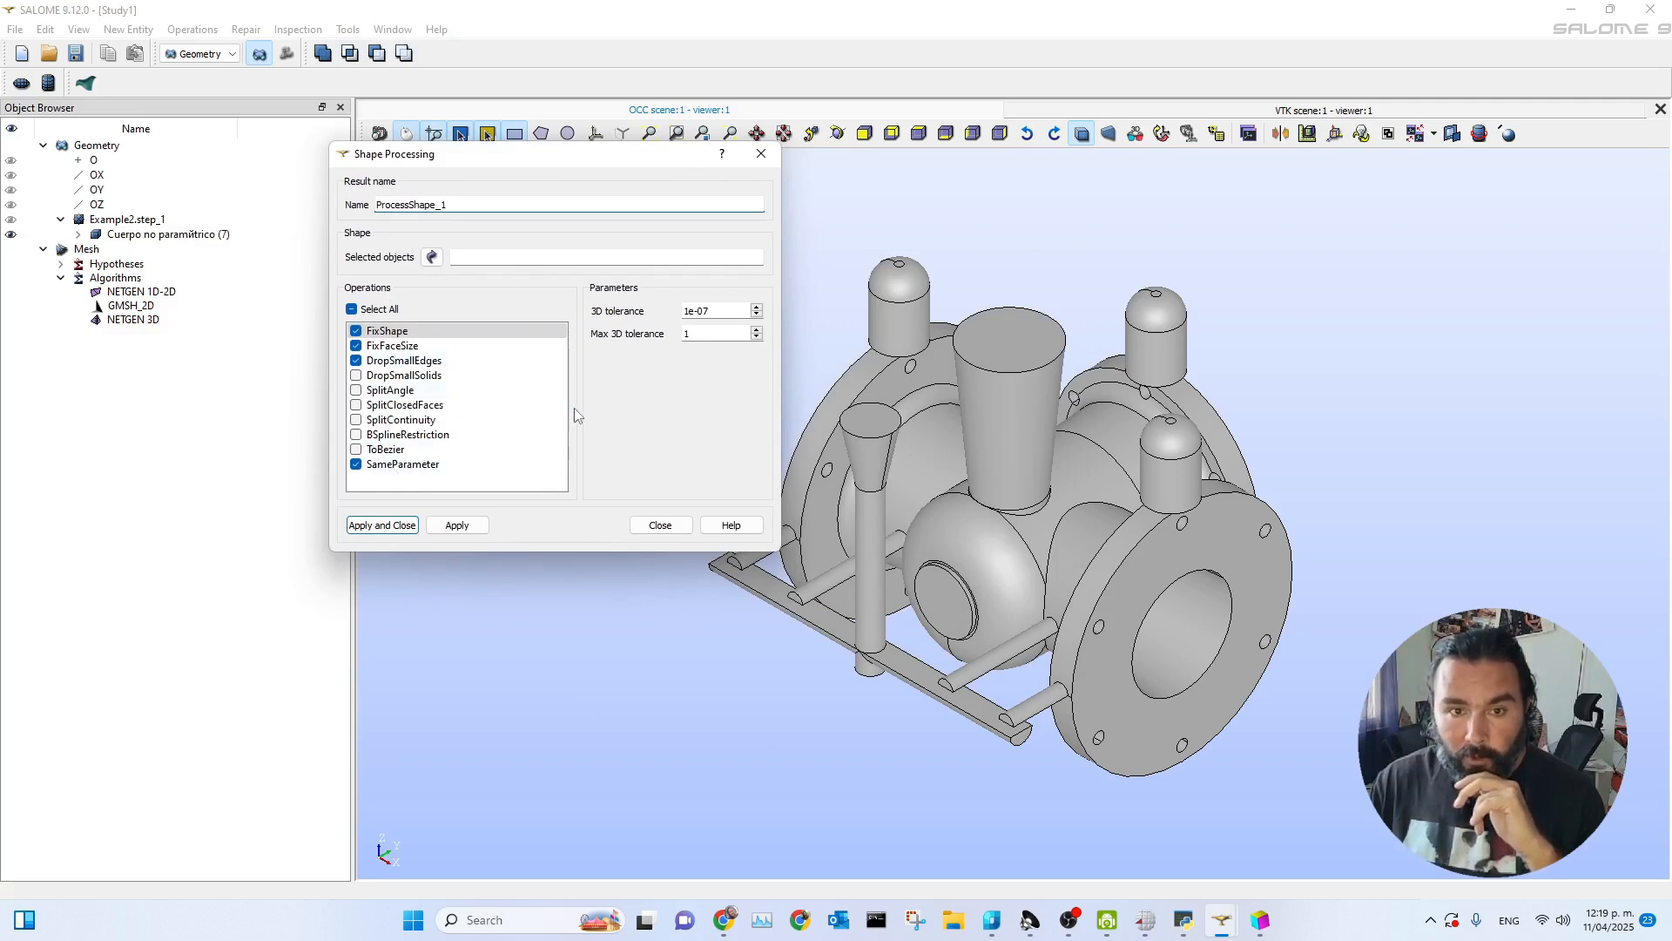
pyautogui.click(356, 376)
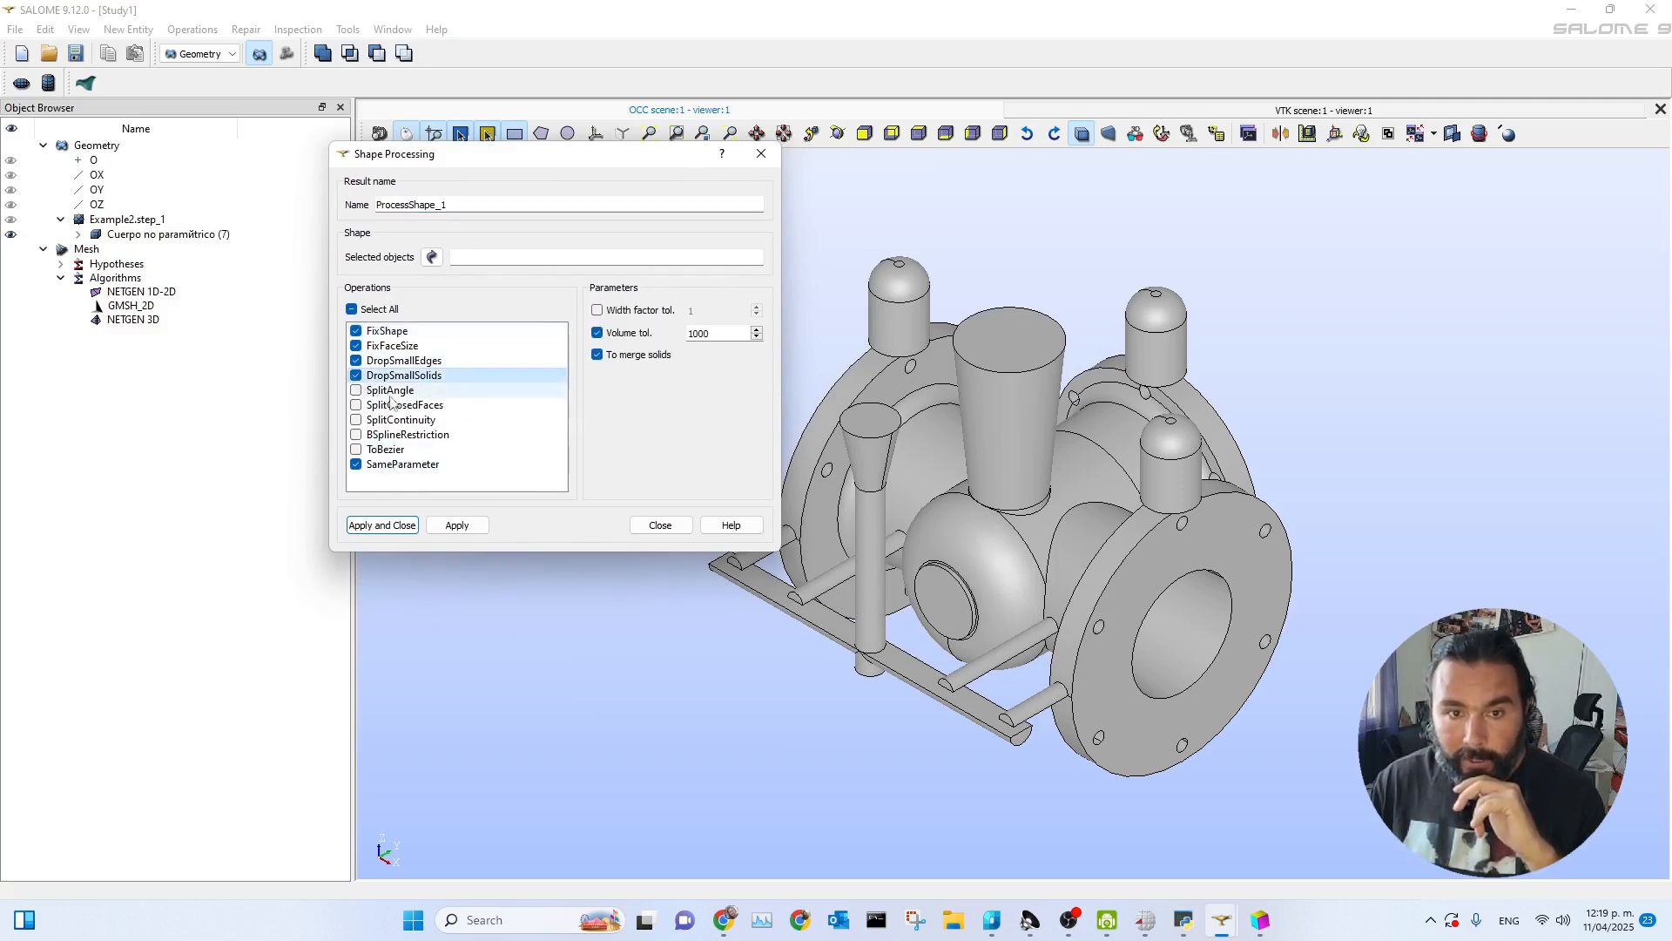
pyautogui.click(357, 390)
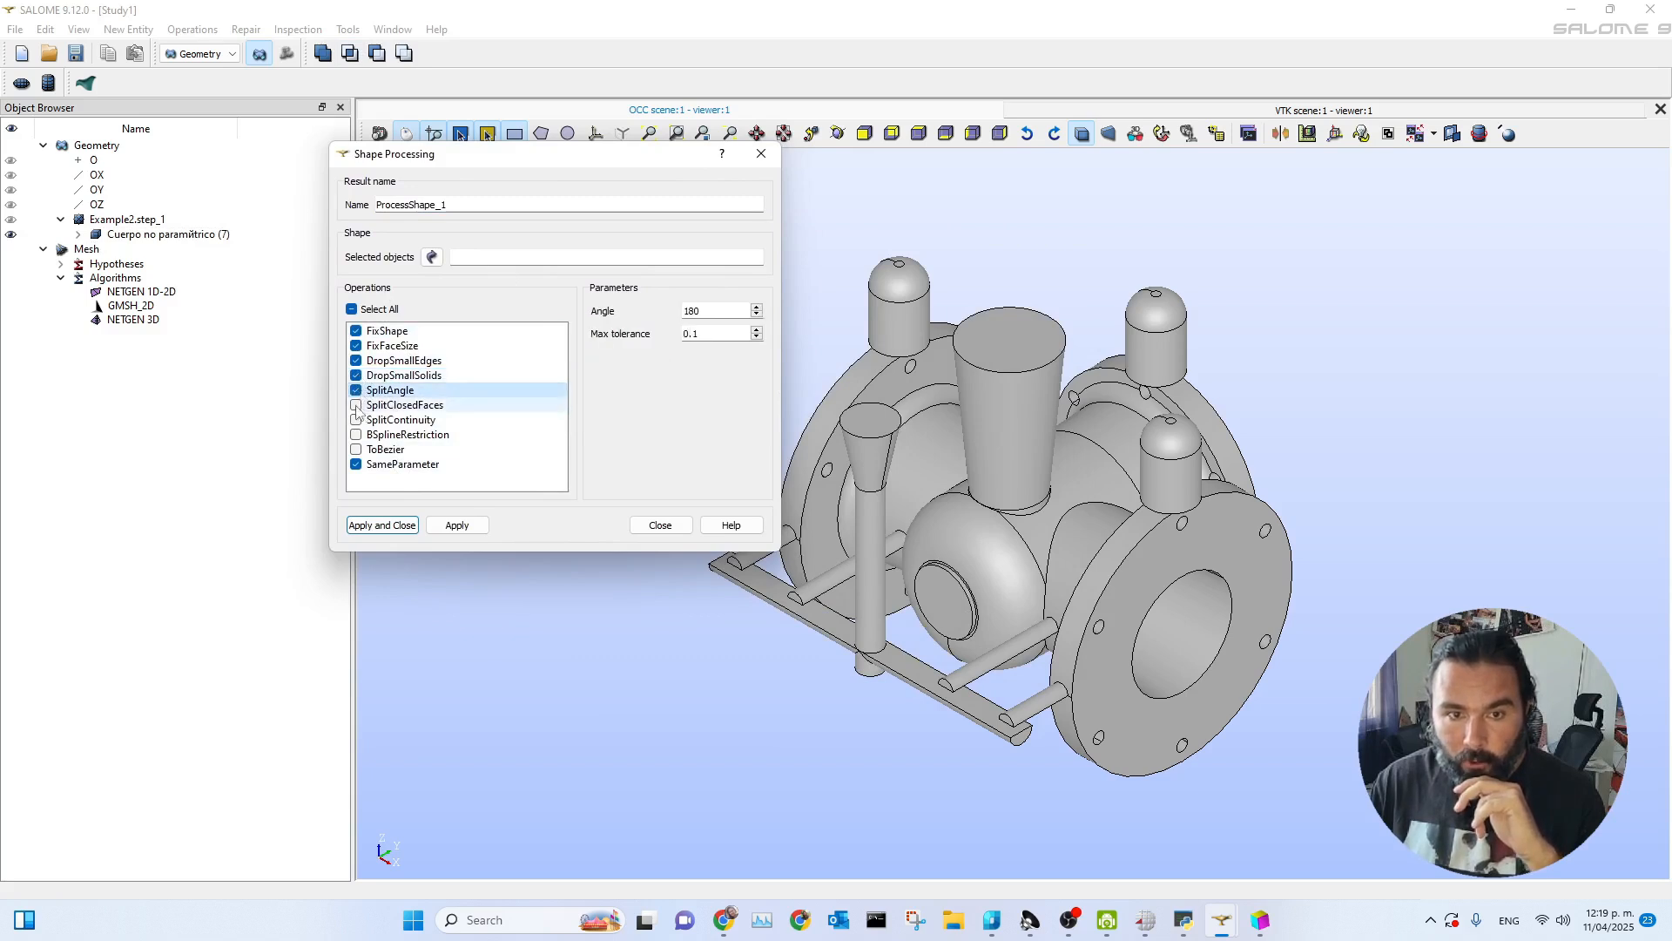
pyautogui.click(356, 405)
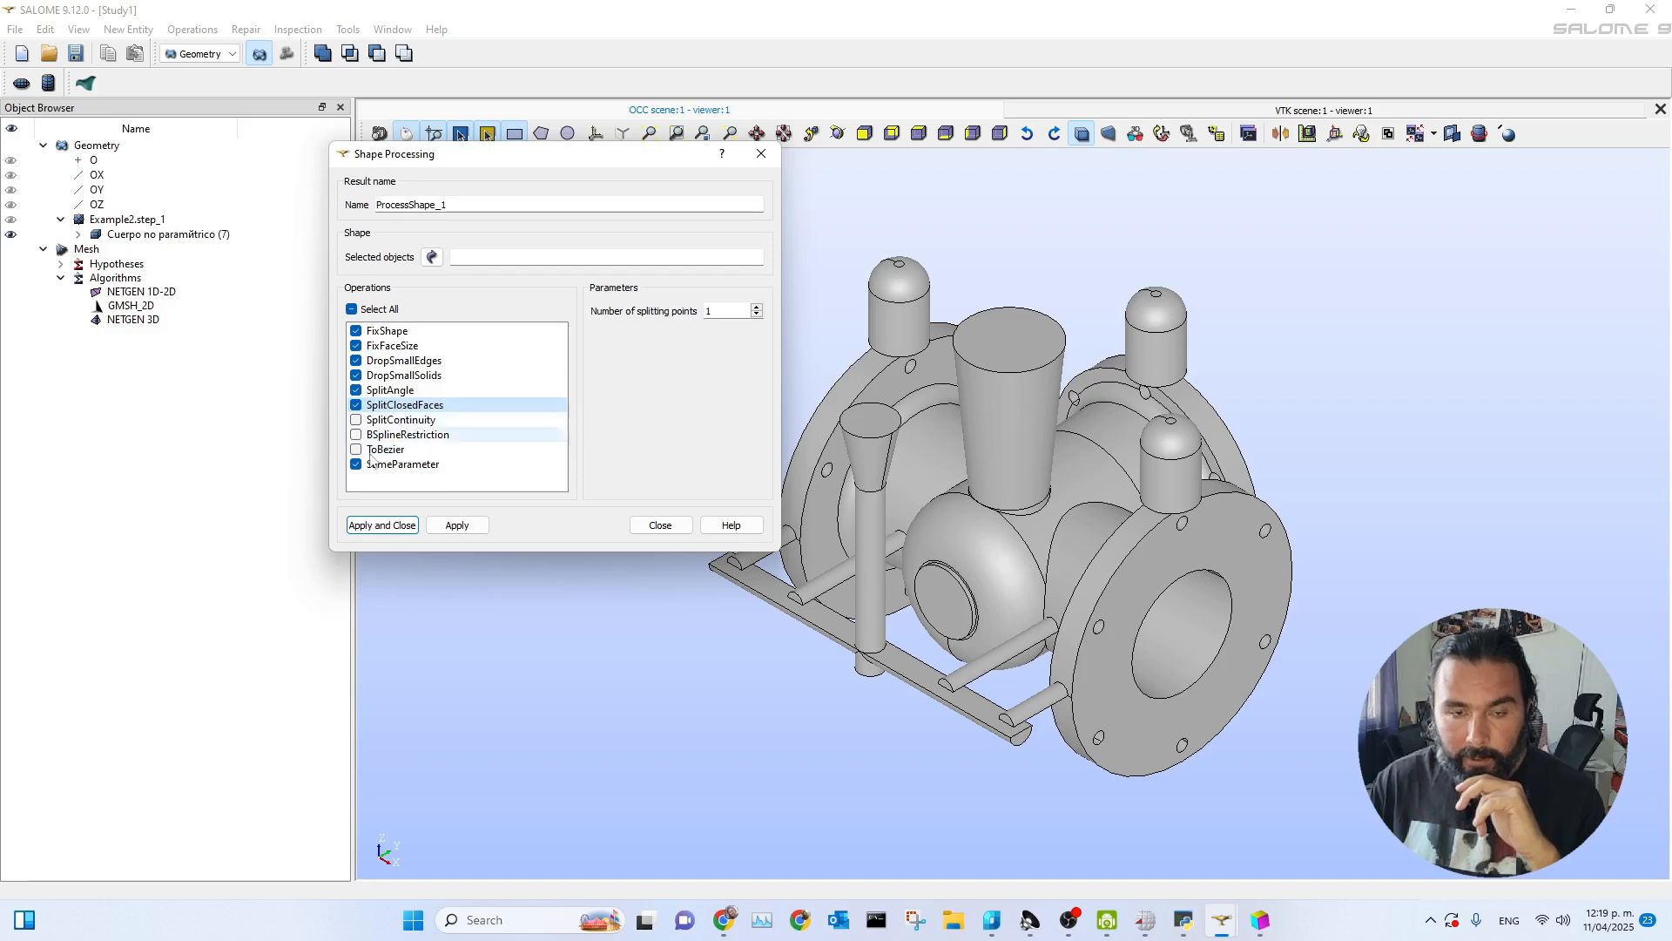
# - Apply the shape processing to Example2.step_1 under the result name ProcessShape_1 and dismiss the report of modifications
pyautogui.click(383, 525)
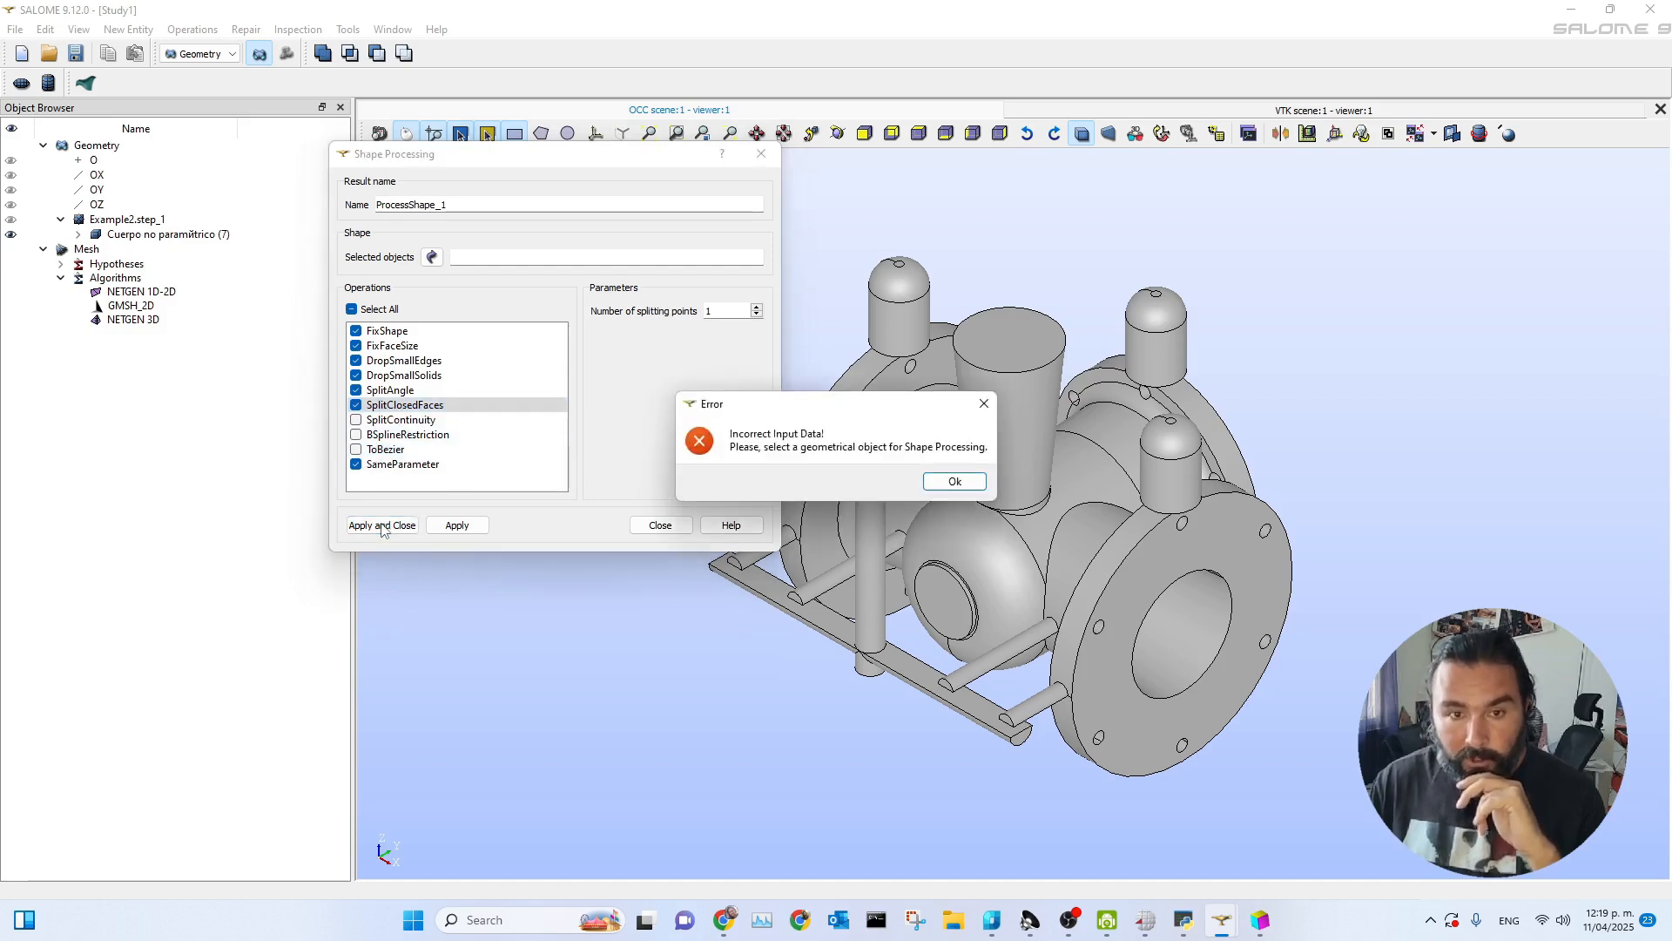
pyautogui.click(955, 481)
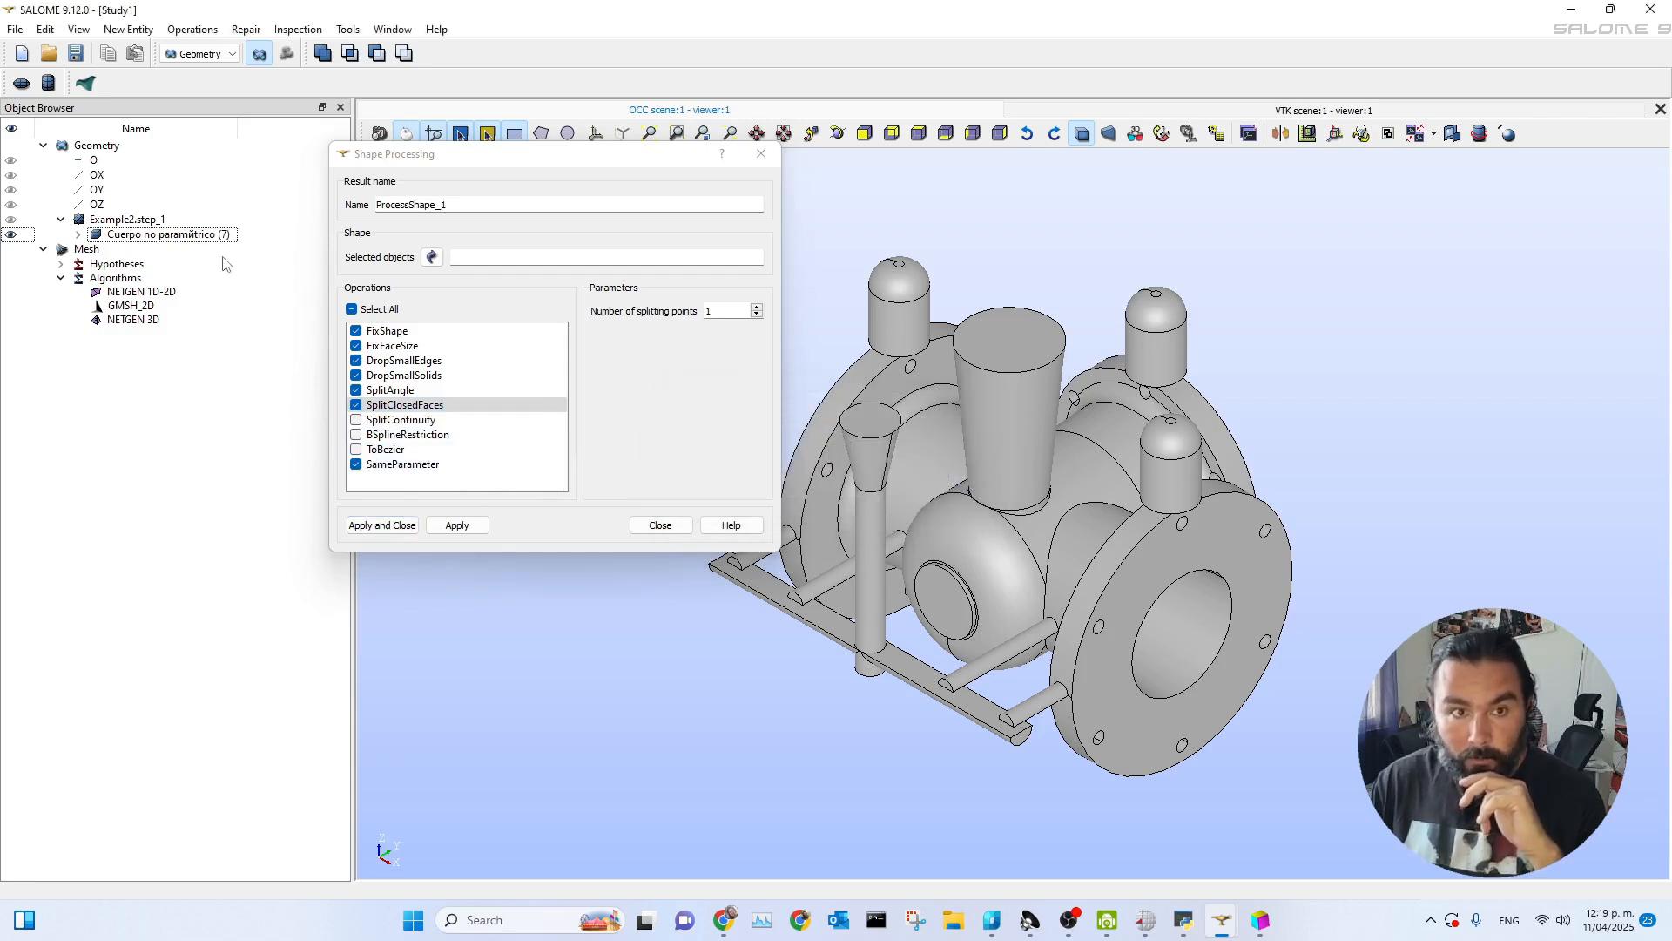
pyautogui.click(139, 223)
pyautogui.click(382, 525)
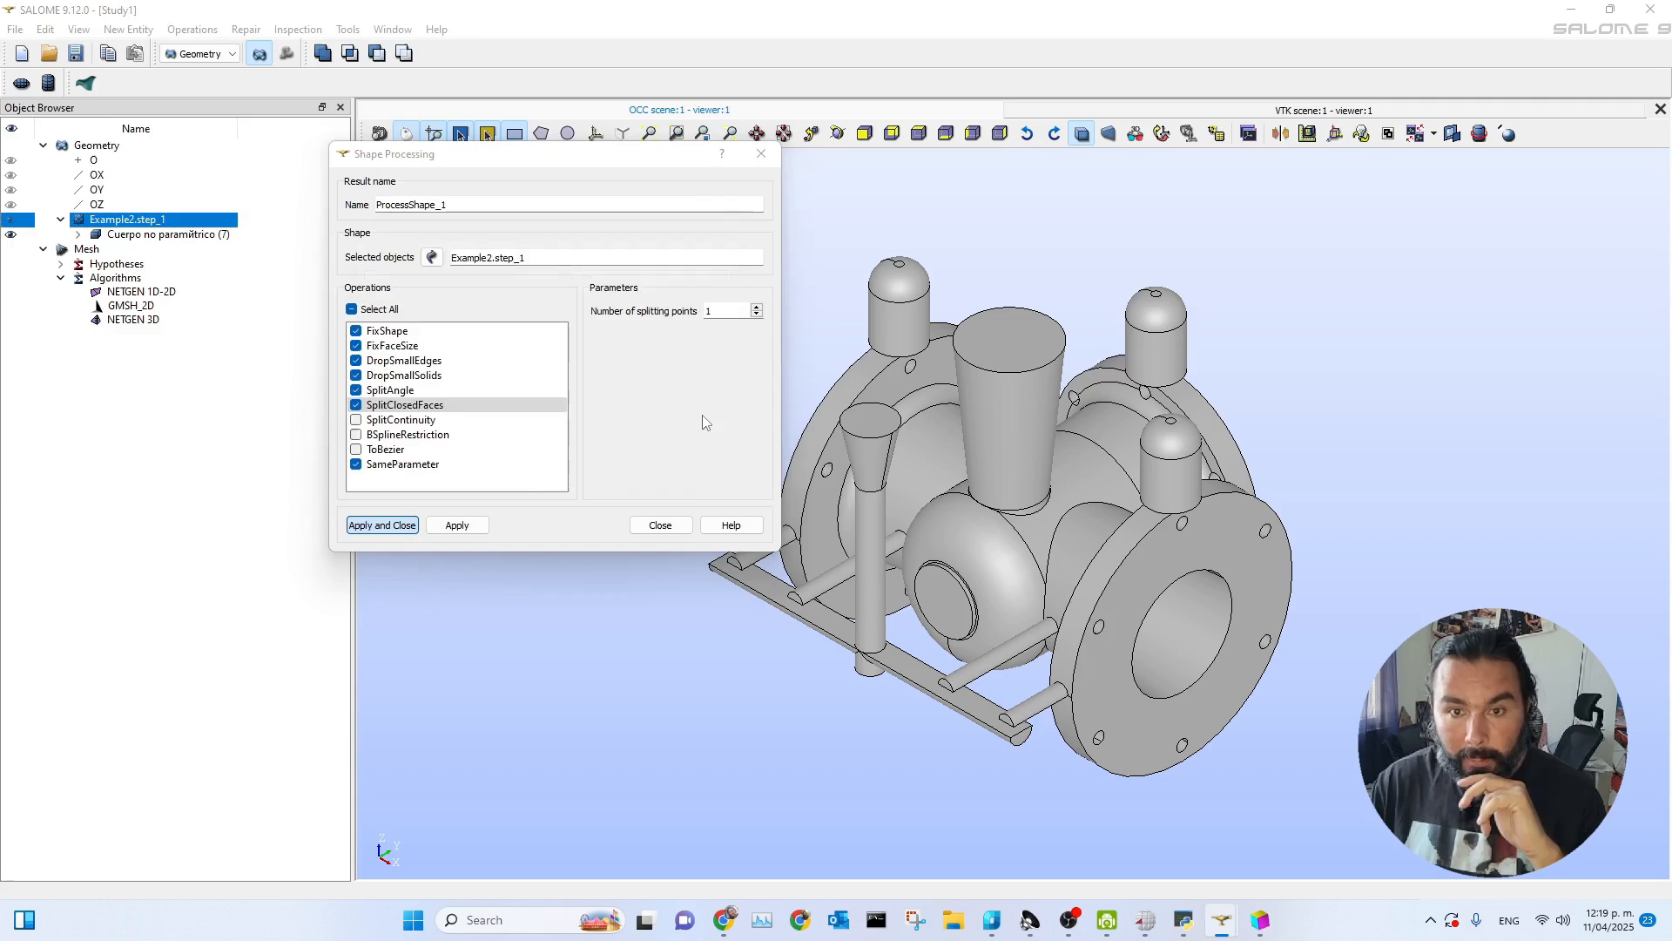
pyautogui.moveTo(1013, 264); pyautogui.dragTo(1076, 243)
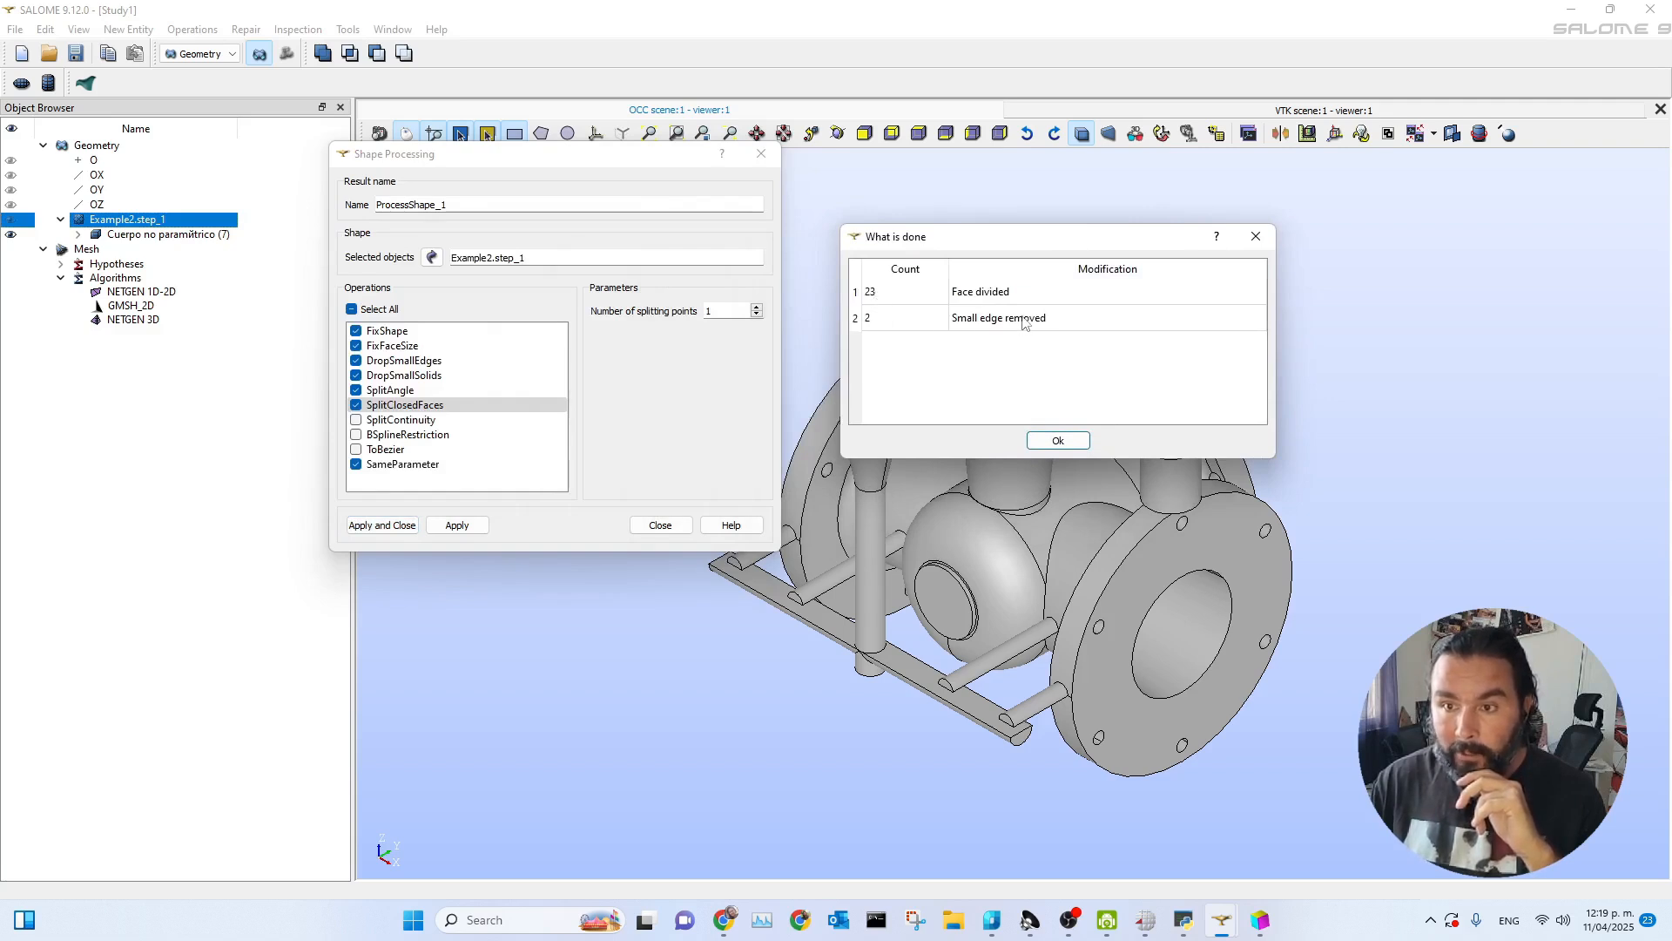
pyautogui.click(1058, 441)
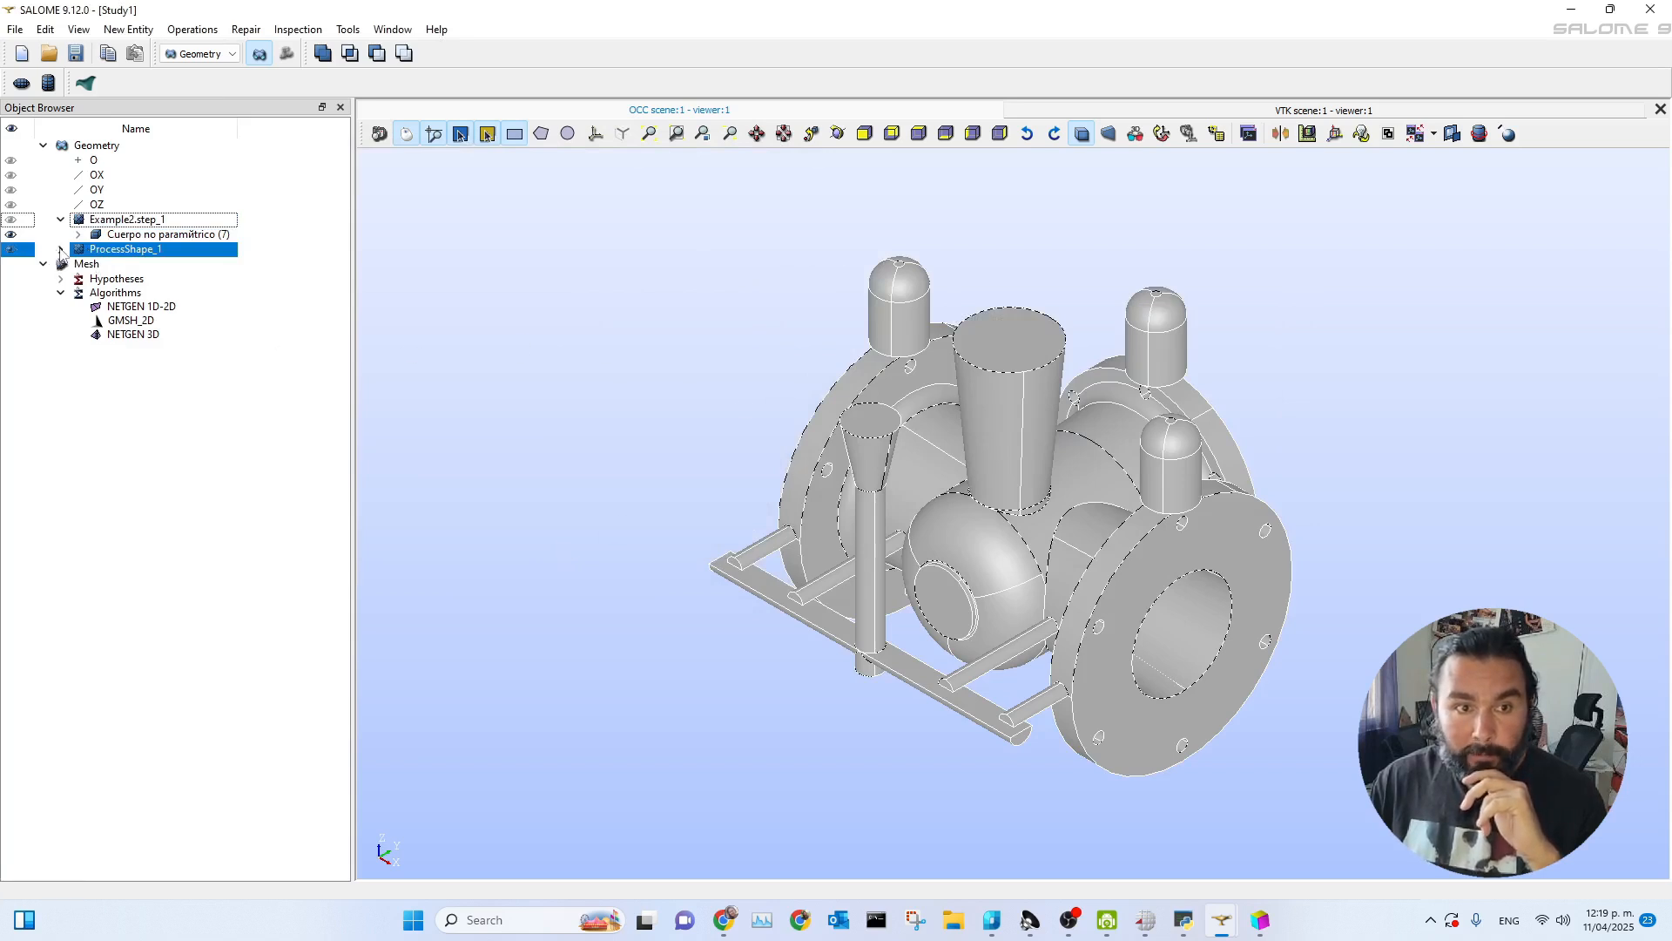
# - Hide the original solid of Example2.step_1 so only ProcessShape_1 is displayed, and select ProcessShape_1
pyautogui.click(61, 249)
pyautogui.click(120, 261)
pyautogui.click(120, 250)
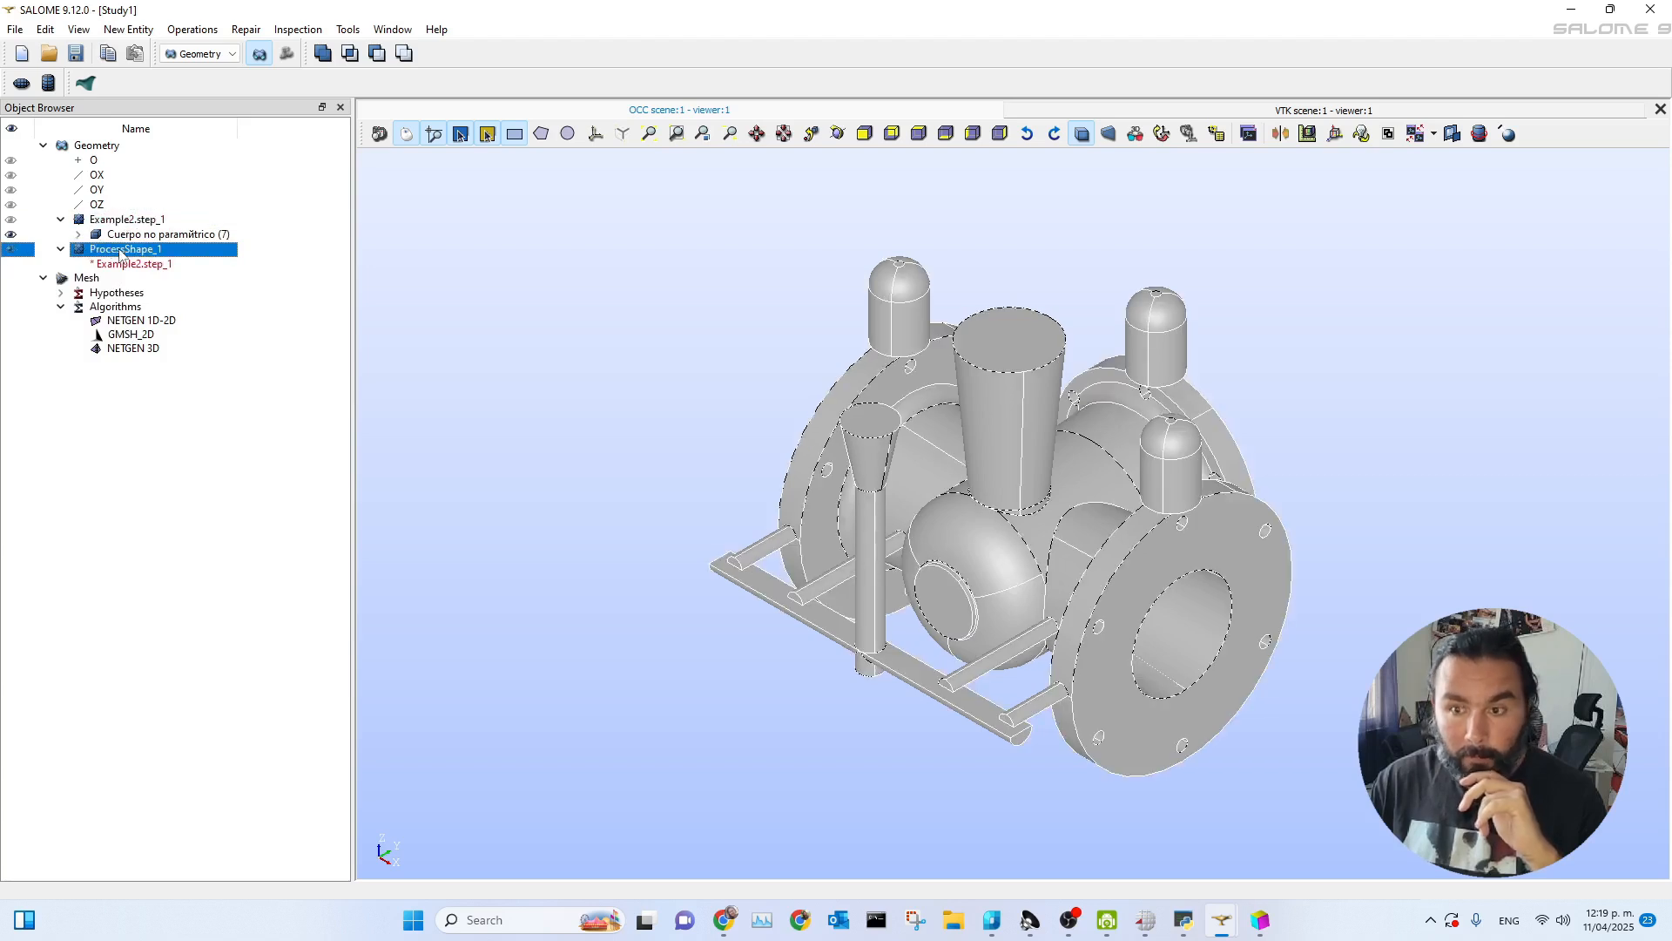
pyautogui.click(22, 234)
pyautogui.click(129, 250)
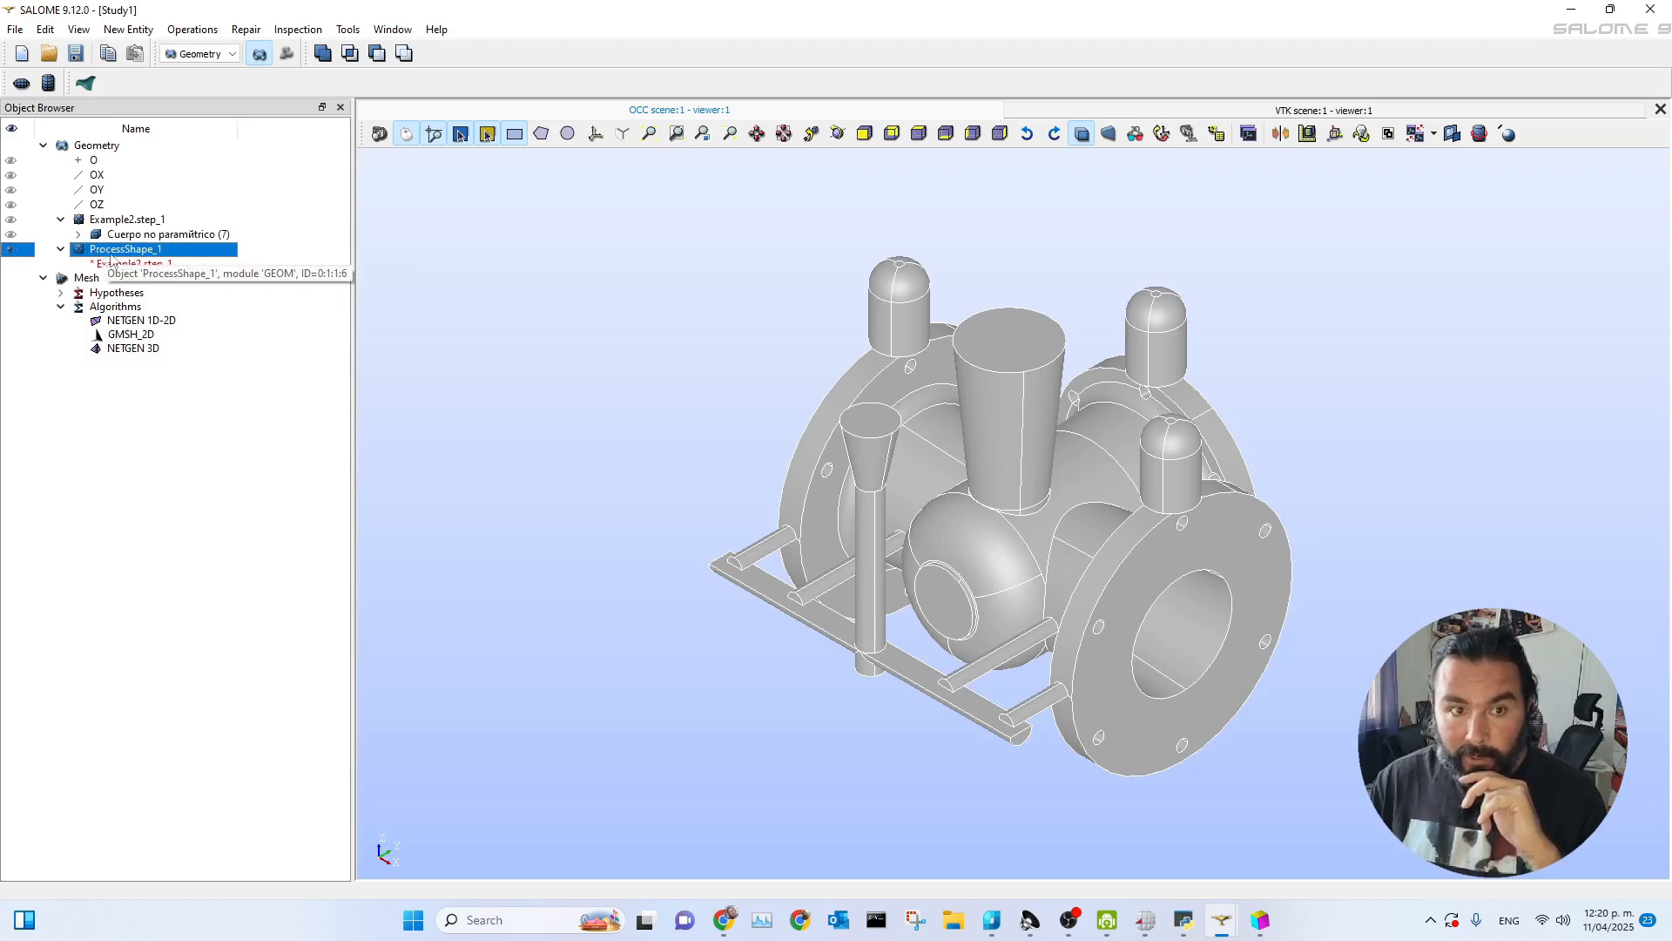
# - Set up a new mesh on ProcessShape_1 in the Mesh module with NETGEN 1D-2D as its 2D algorithm
pyautogui.click(200, 54)
pyautogui.click(210, 101)
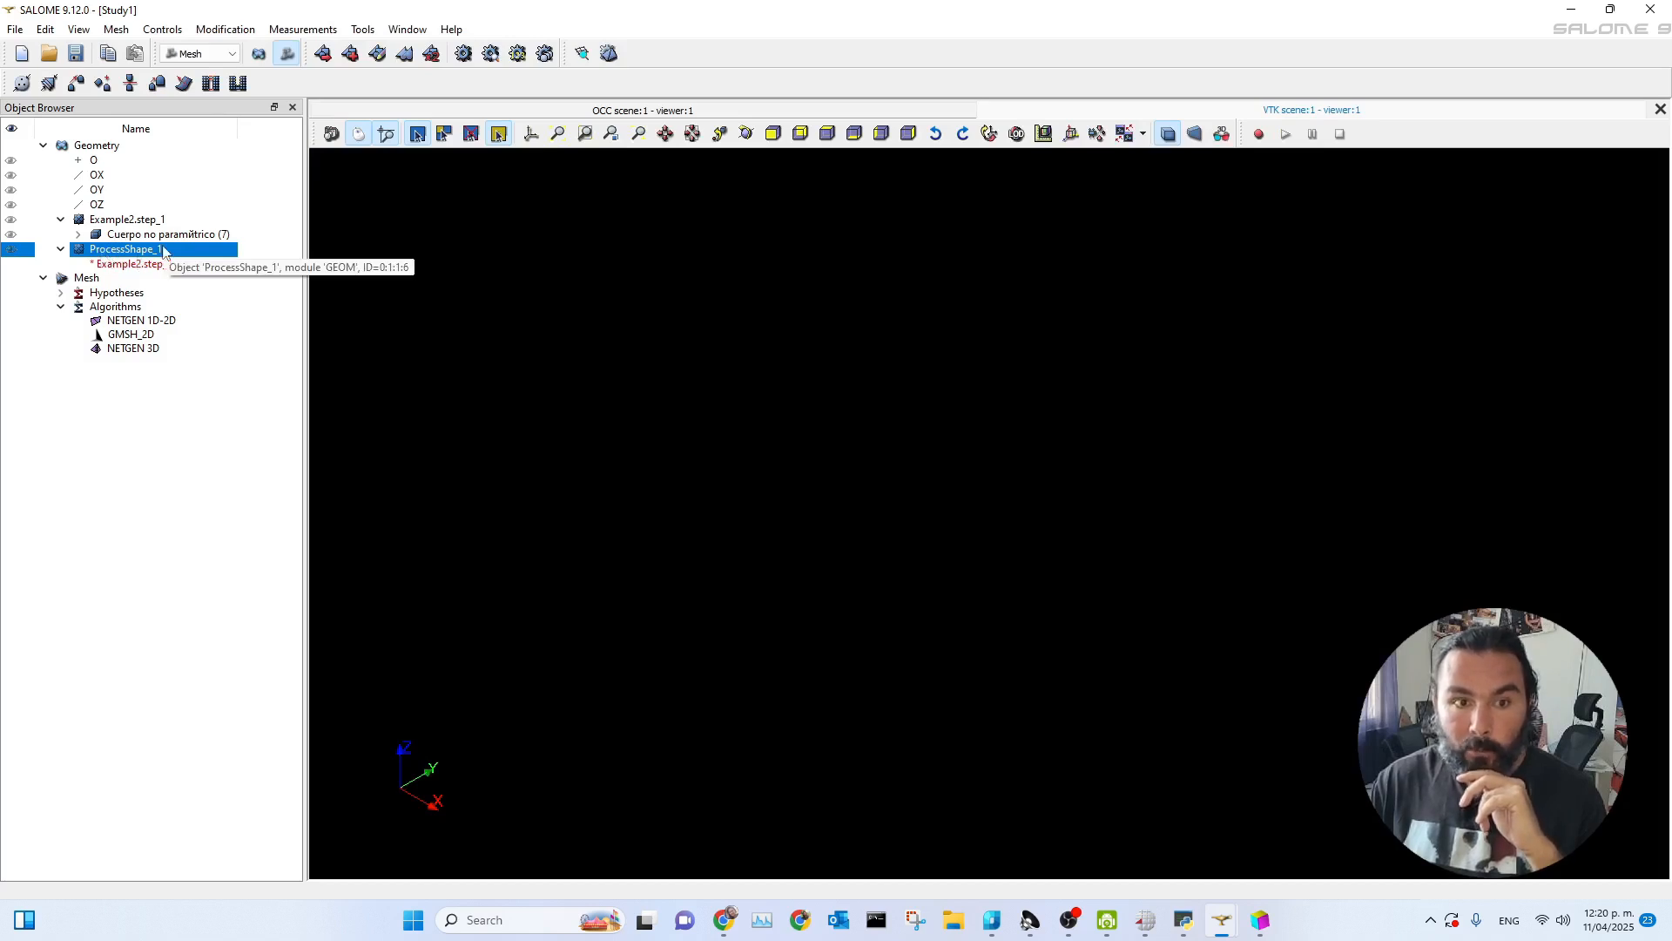
pyautogui.click(323, 54)
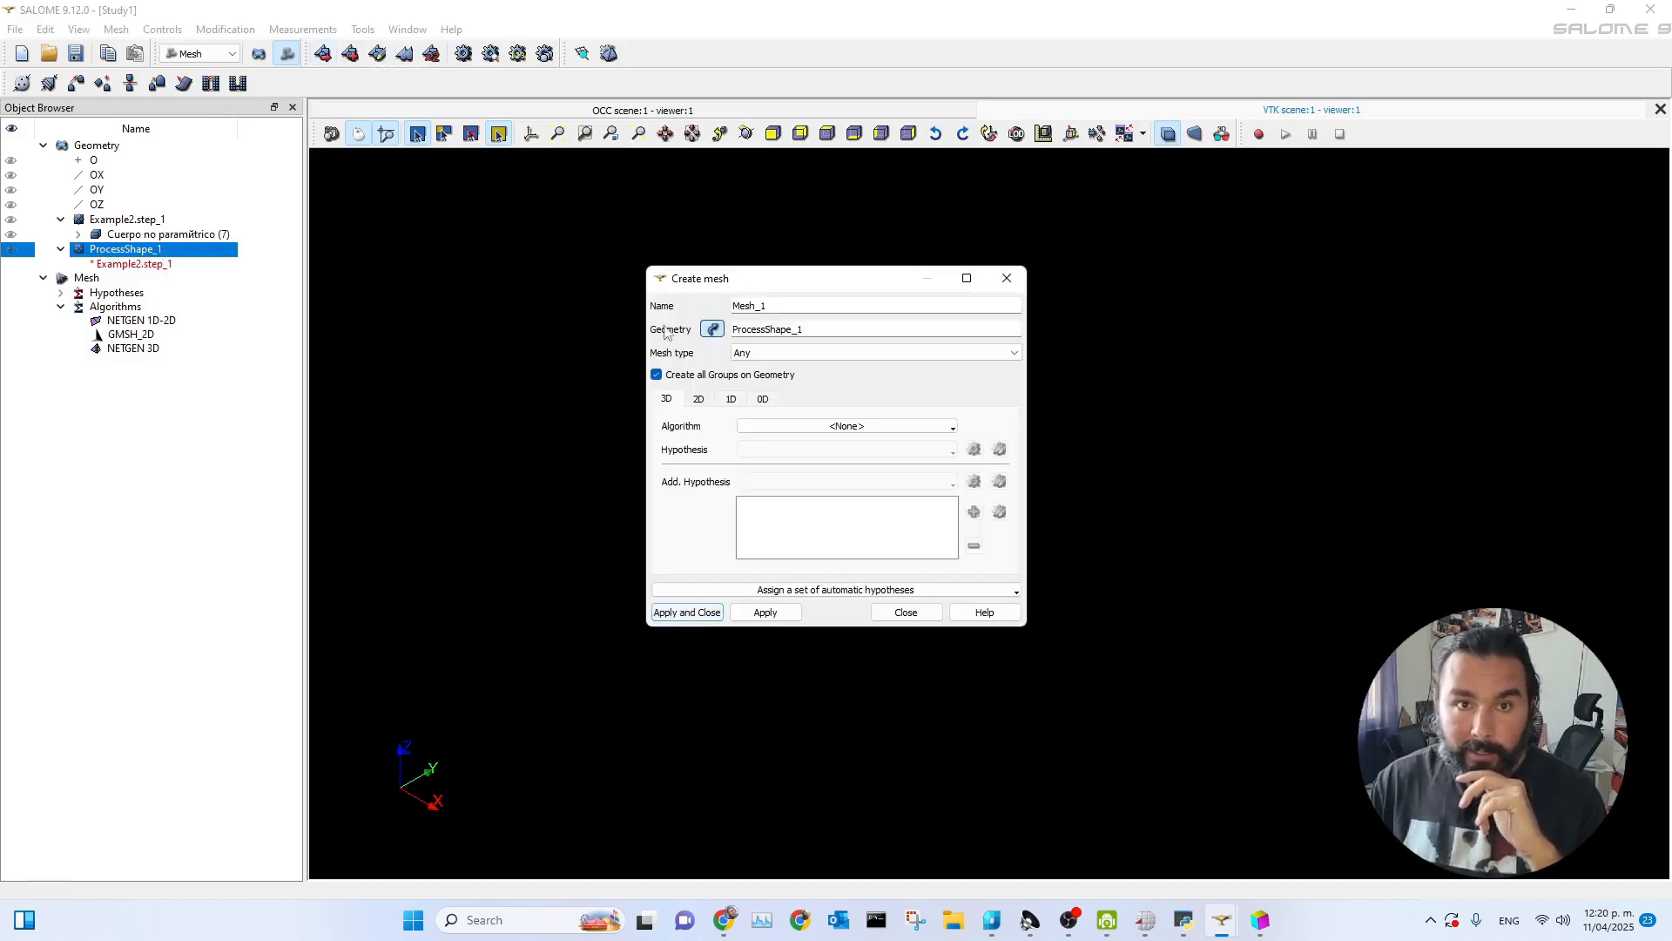
pyautogui.click(699, 399)
pyautogui.click(847, 427)
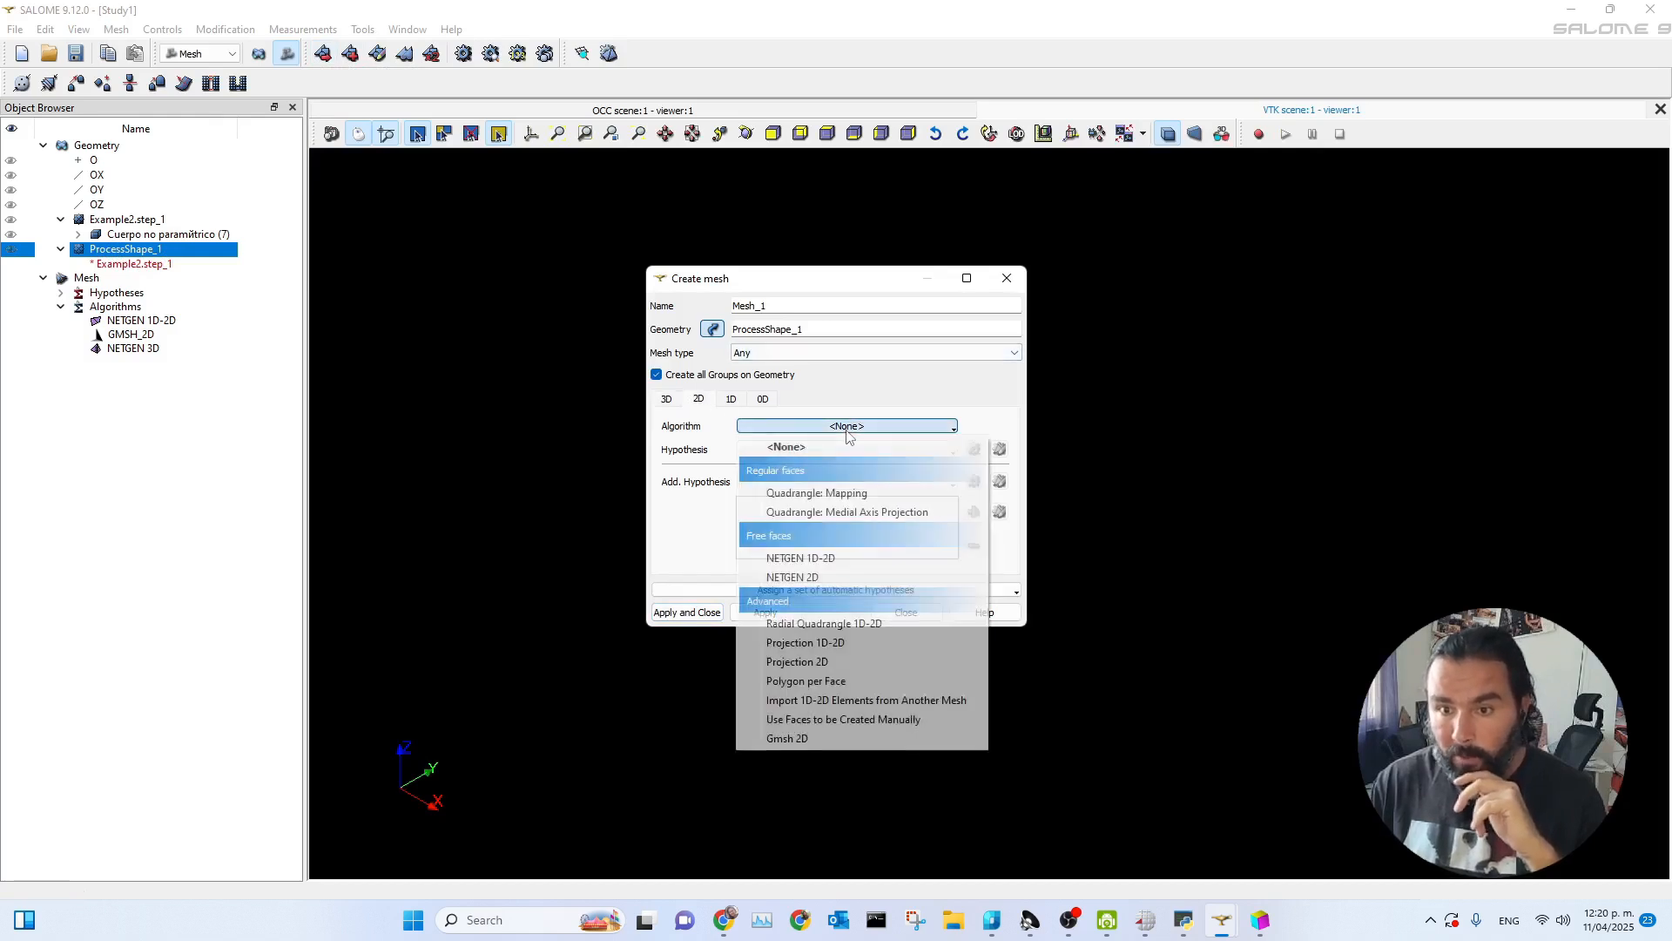
pyautogui.click(800, 558)
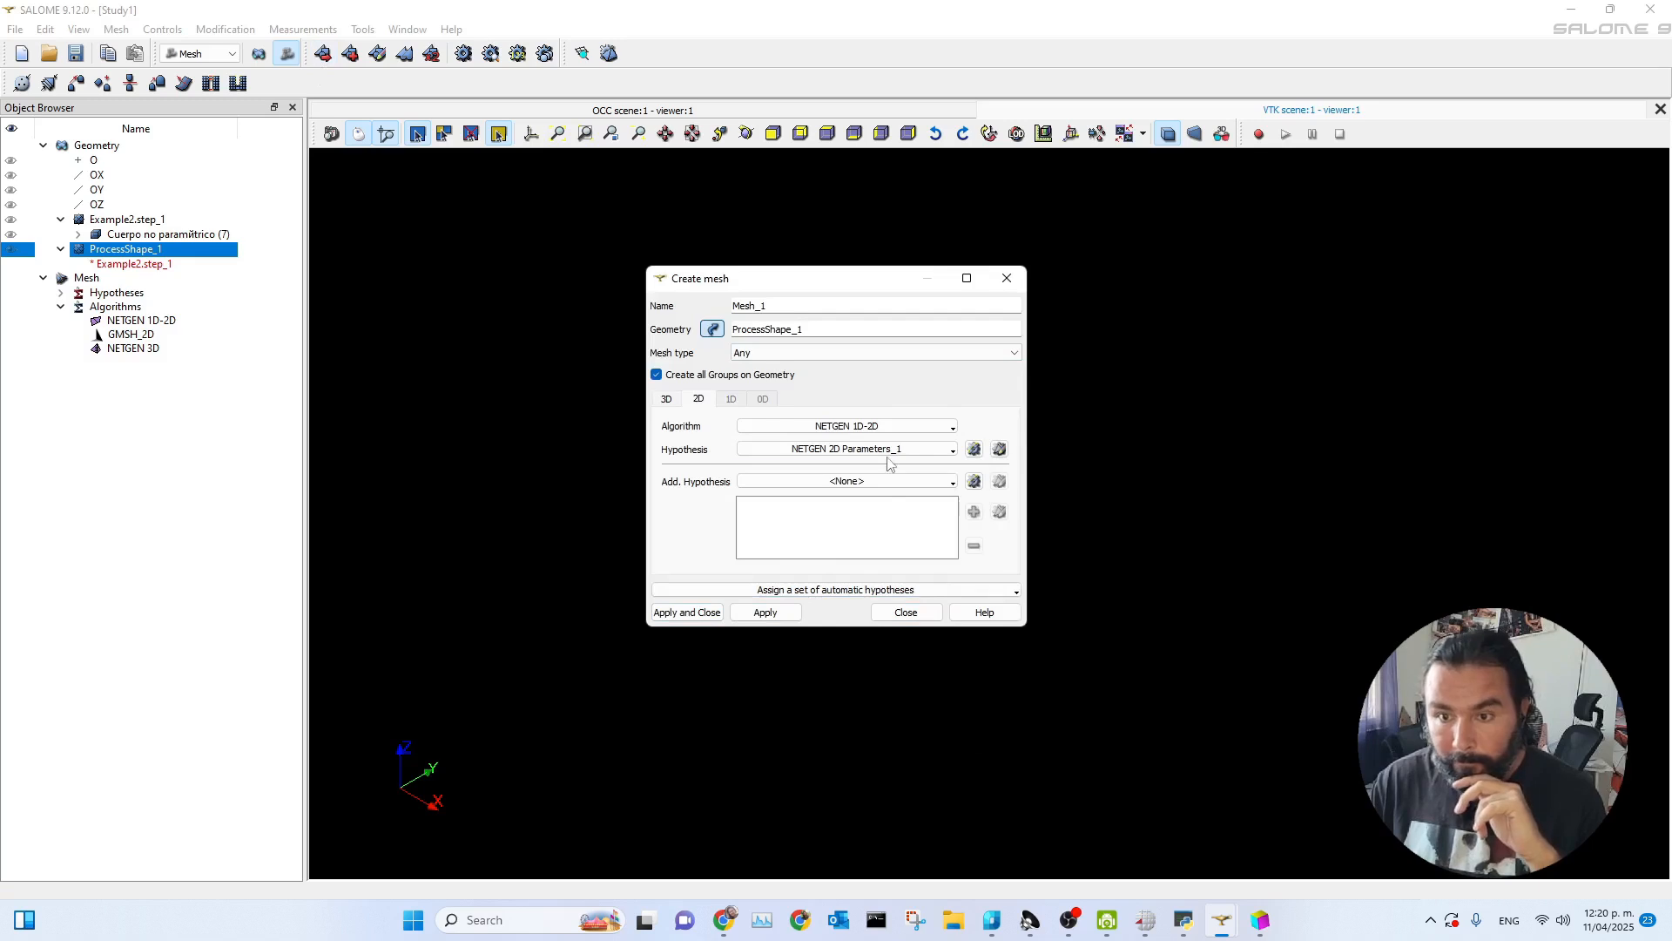
# - Review and accept the settings of the NETGEN 2D Parameters_1 hypothesis, and create the mesh
pyautogui.click(999, 450)
pyautogui.moveTo(861, 277); pyautogui.dragTo(1287, 326)
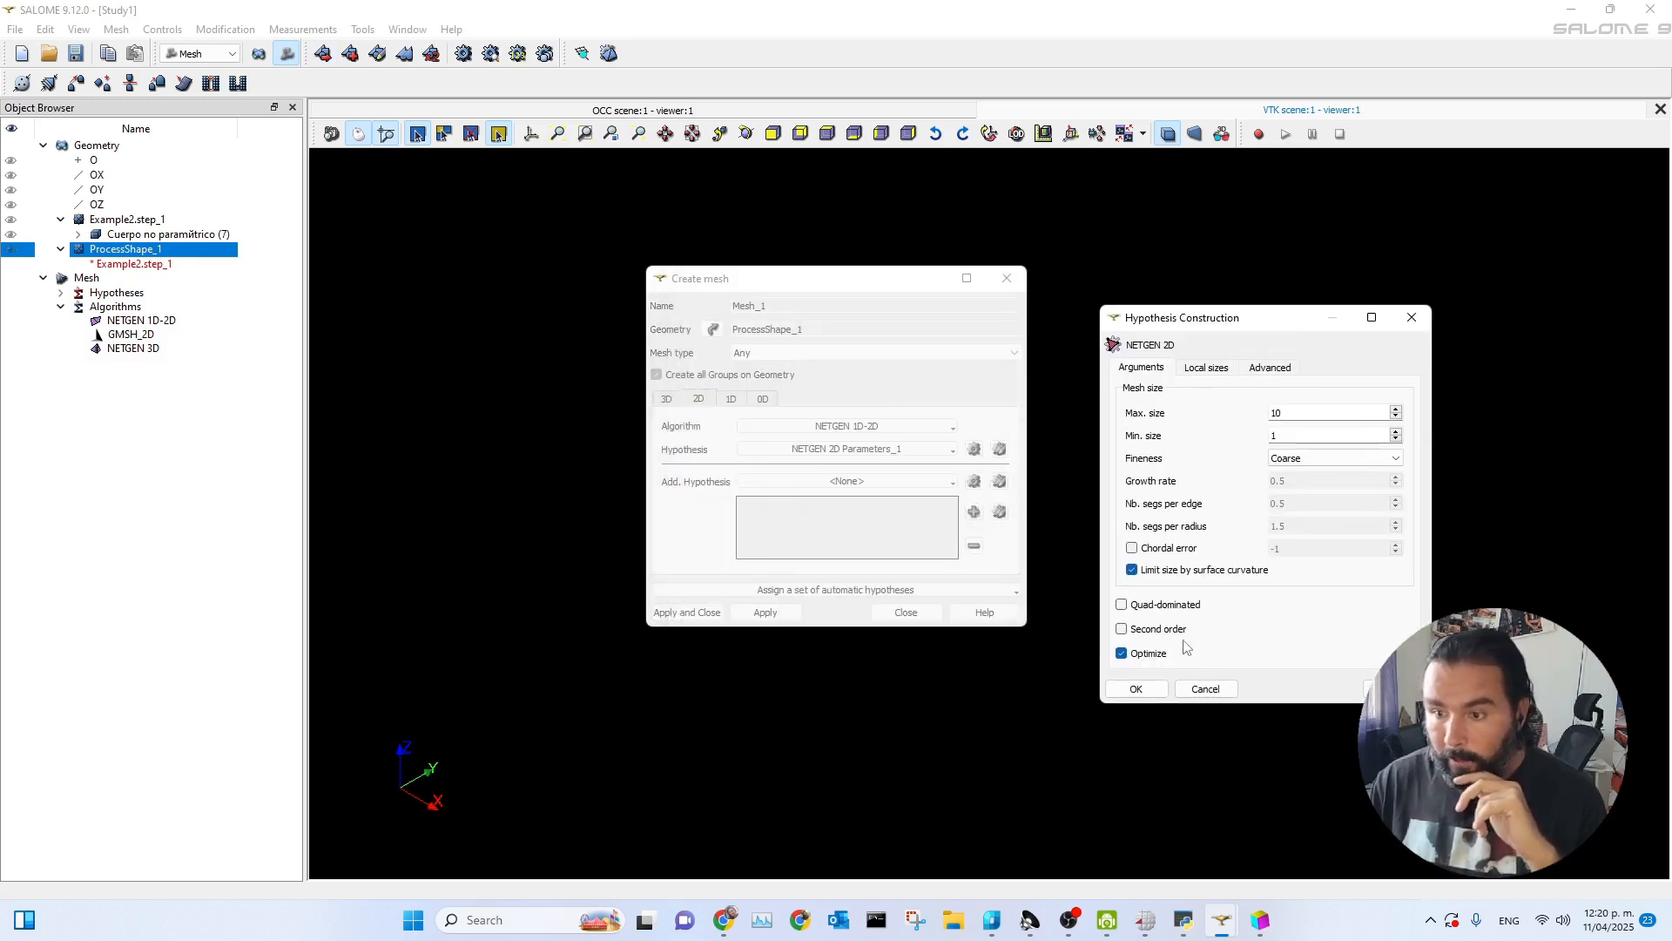
pyautogui.click(1137, 689)
pyautogui.click(671, 615)
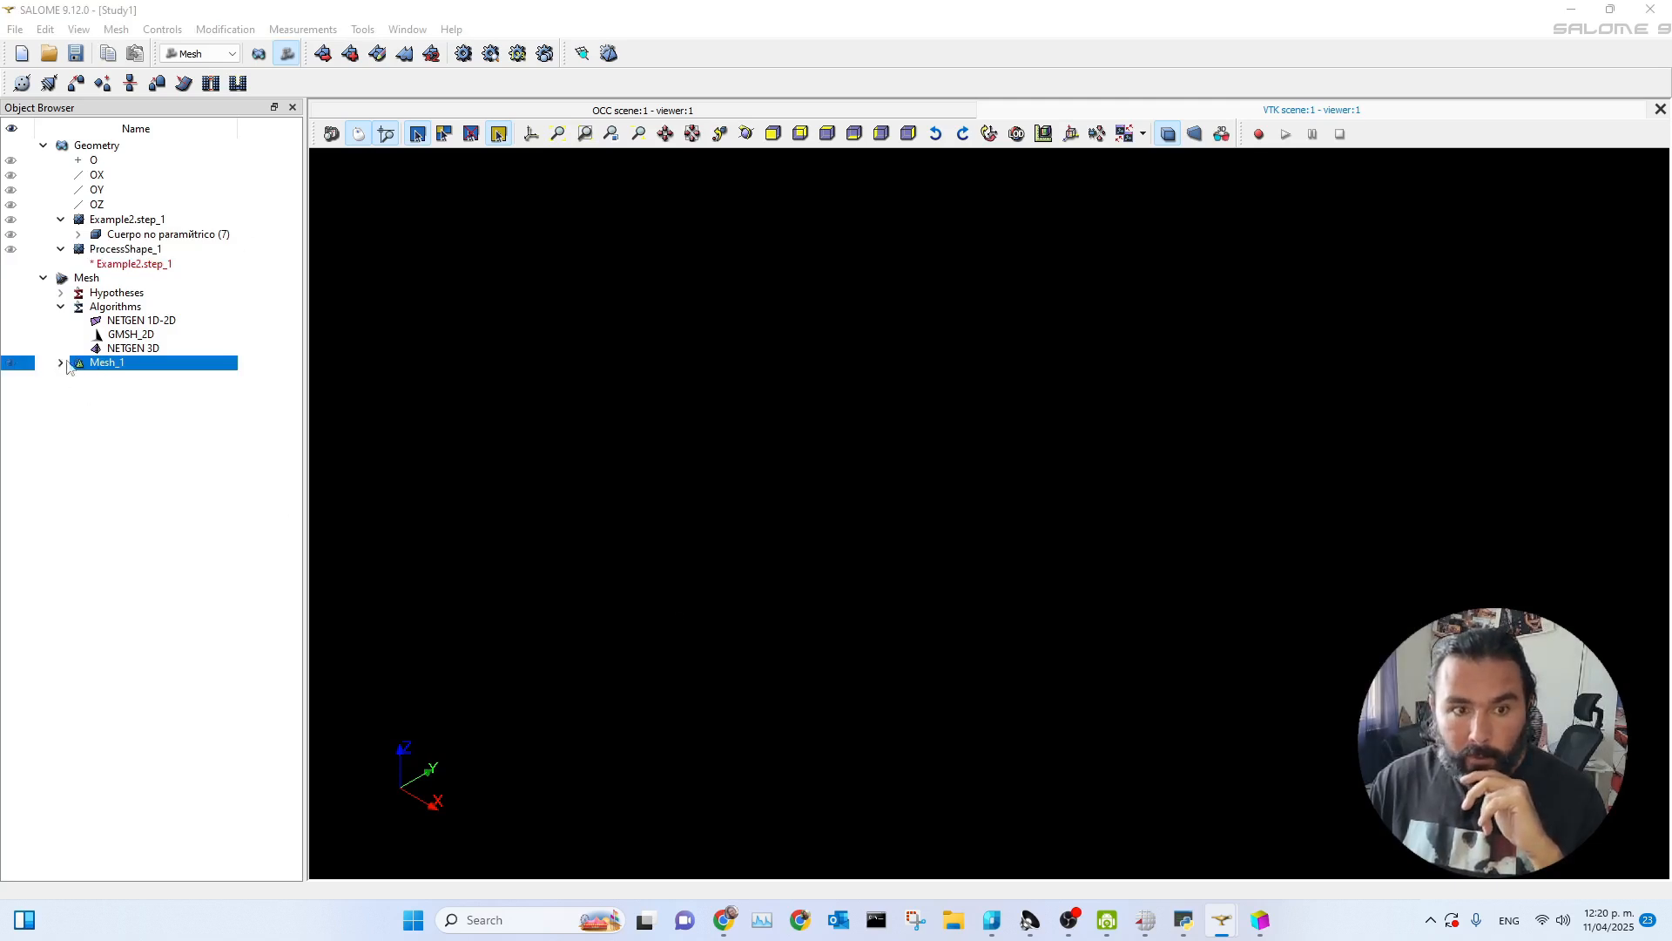
# - Compute the NETGEN surface mesh of ProcessShape_1 and close the computation report
pyautogui.click(463, 53)
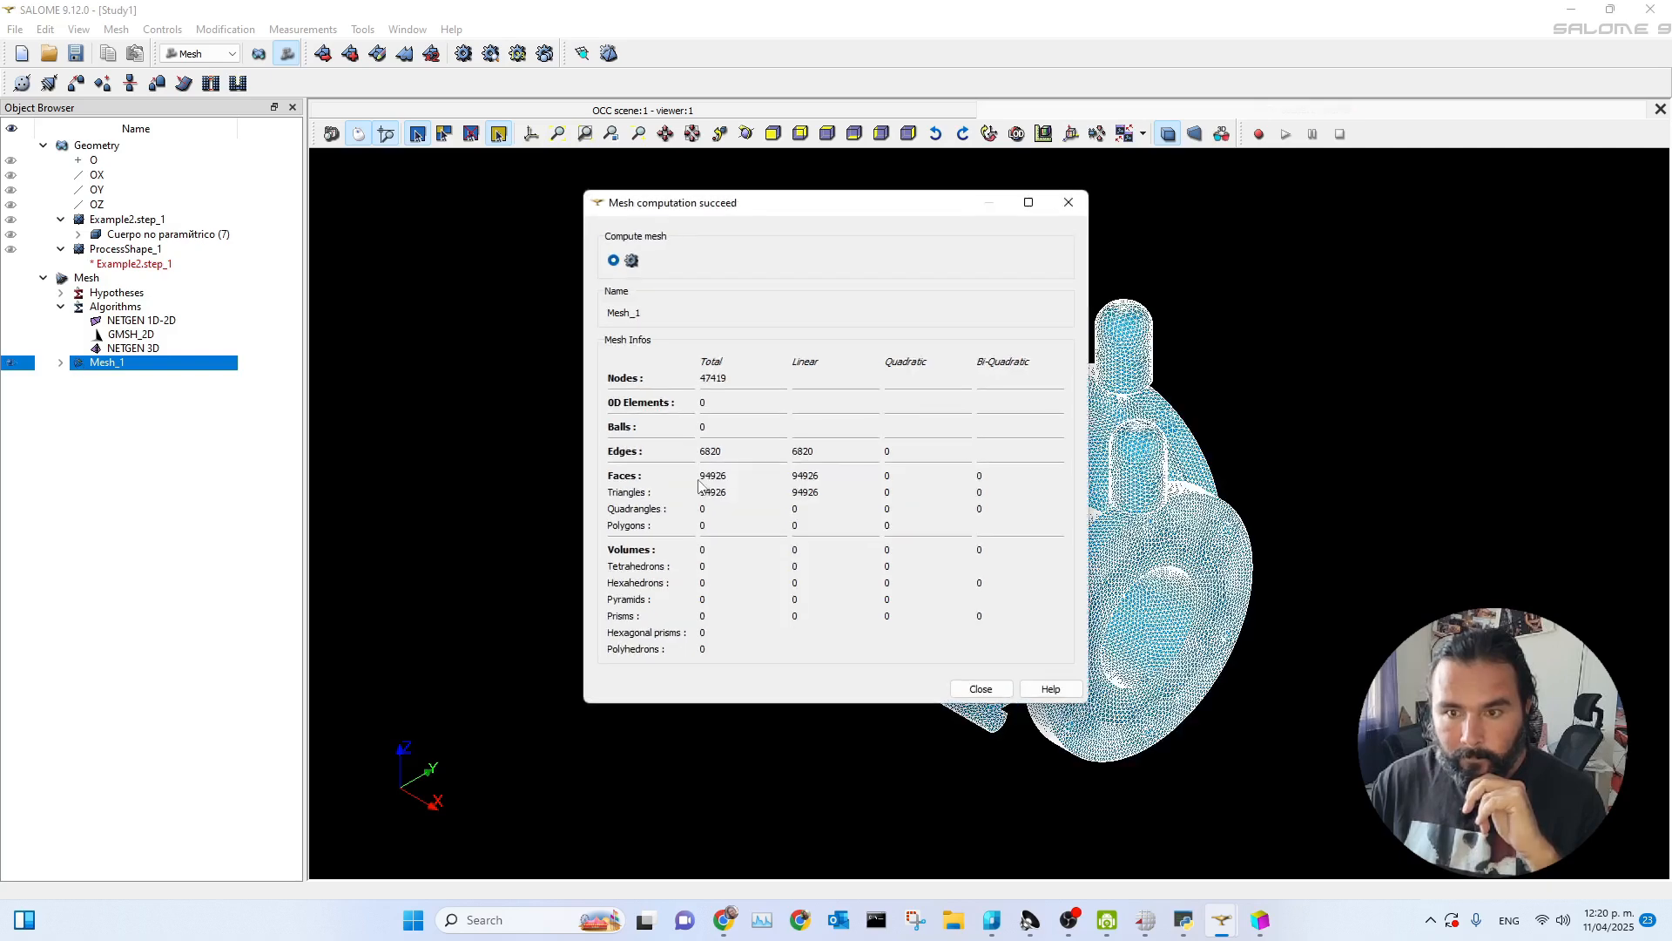
pyautogui.moveTo(827, 213); pyautogui.dragTo(532, 128)
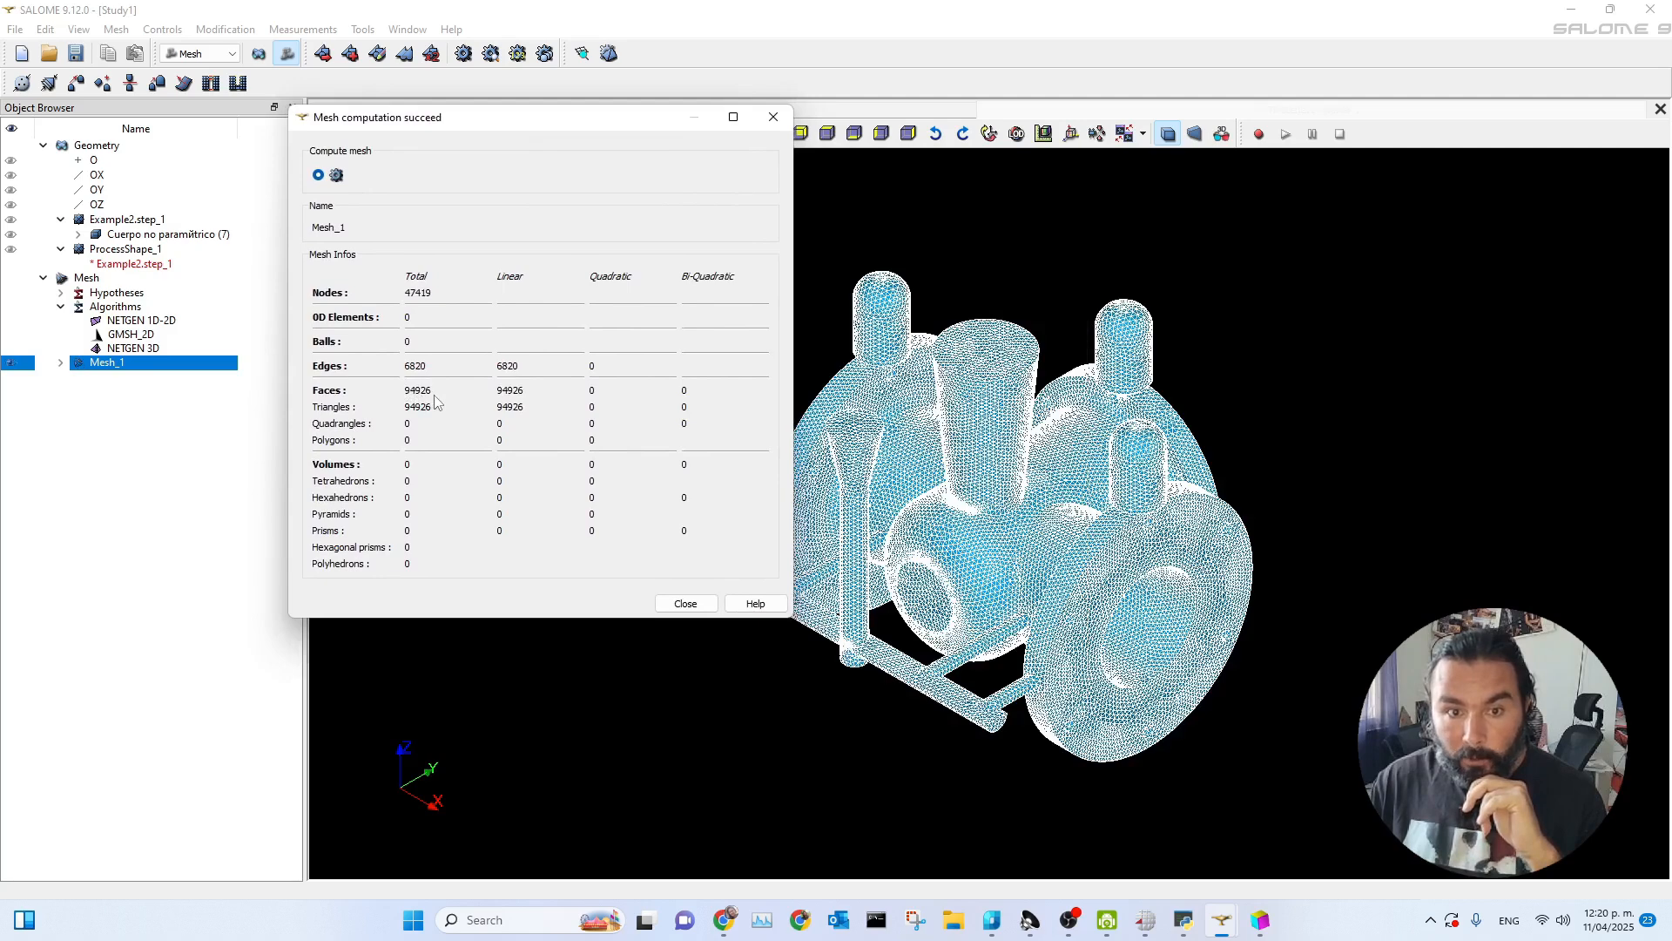
pyautogui.click(686, 603)
# - Check the 2D mesh quality of Mesh_1 for minimum angle, aspect ratio, edge length, free edges and double faces
pyautogui.click(581, 53)
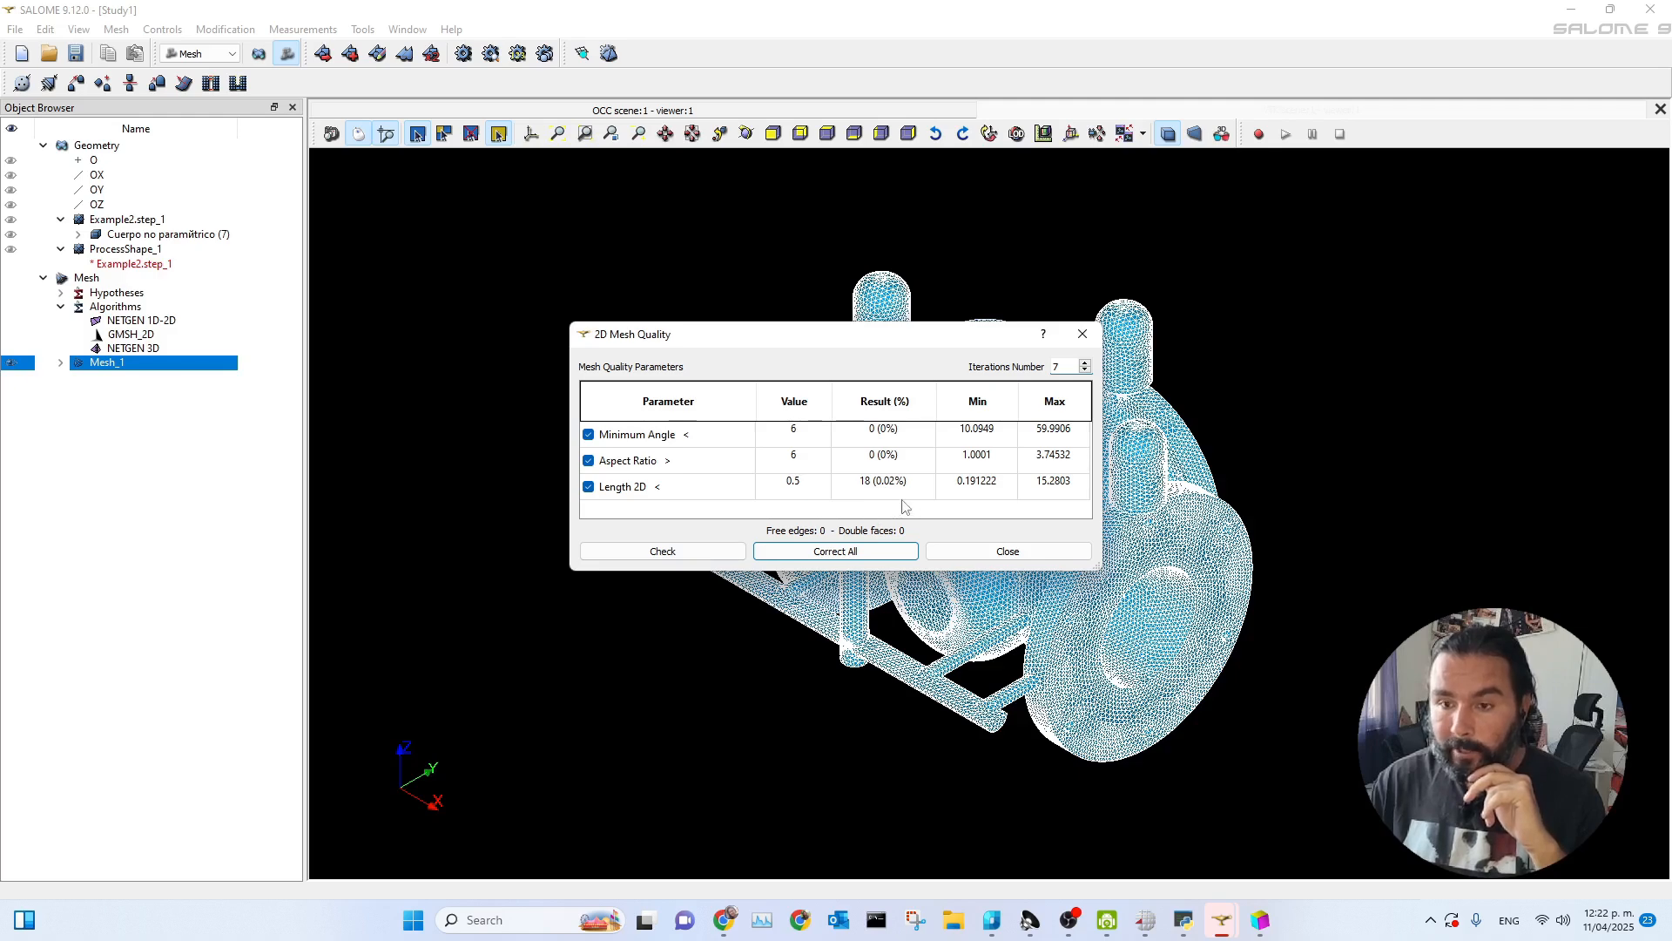
pyautogui.moveTo(836, 331); pyautogui.dragTo(716, 247)
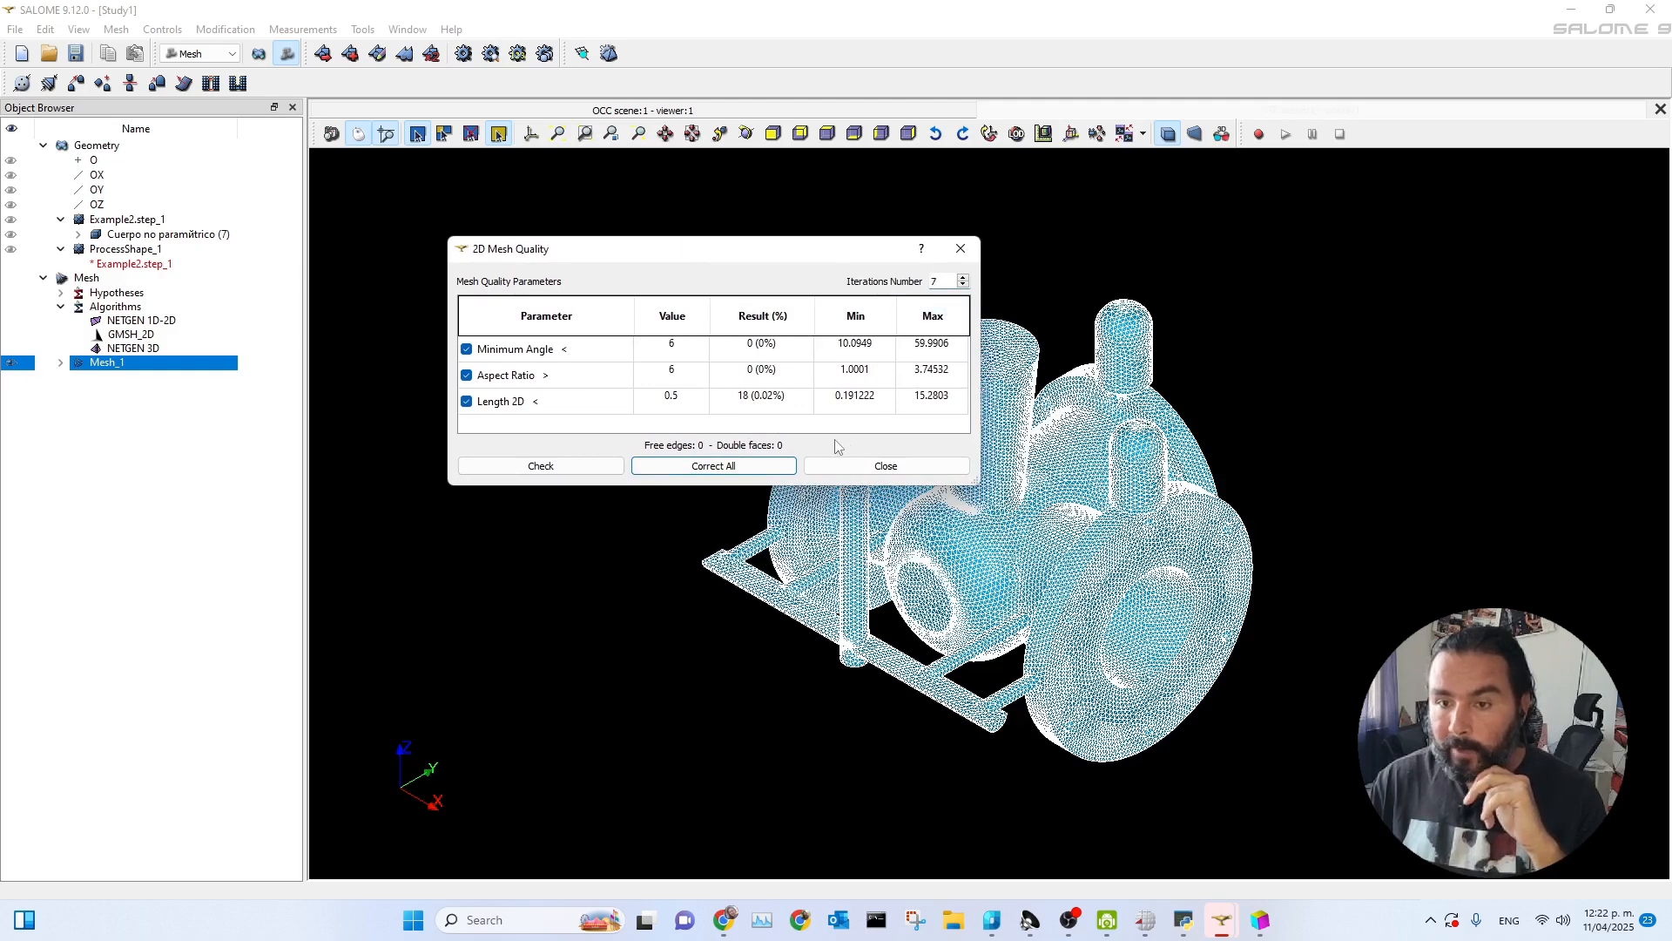
pyautogui.click(911, 467)
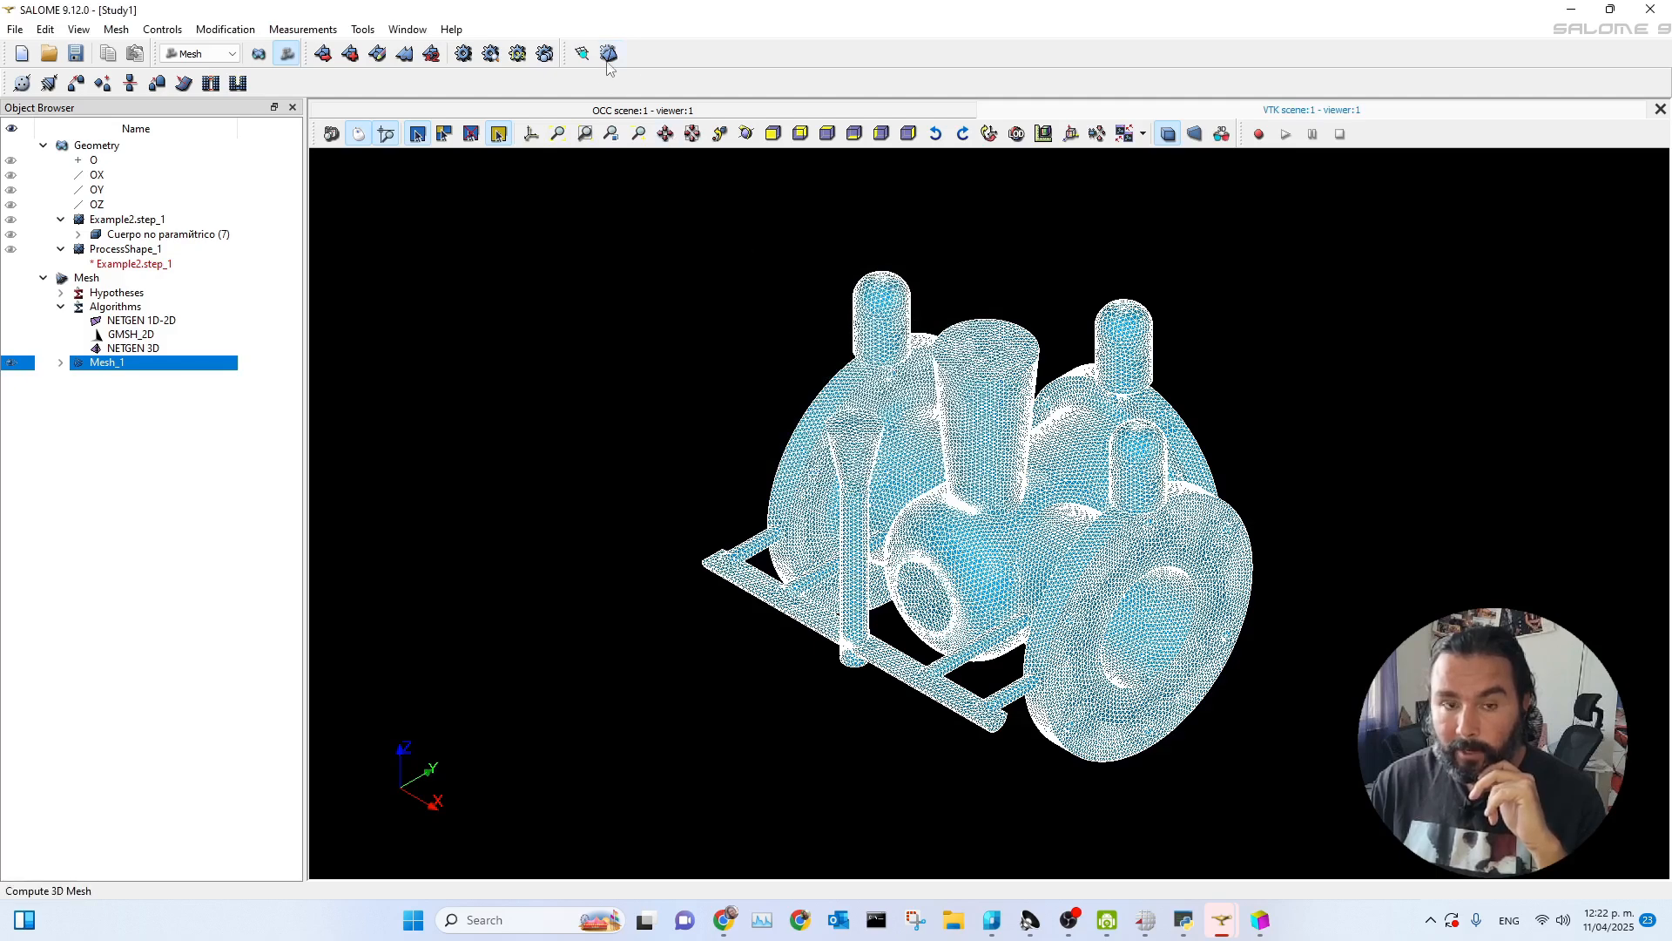
# - Compute the 3D volume mesh from the surface mesh of ProcessShape_1 and close the computation report
pyautogui.click(609, 58)
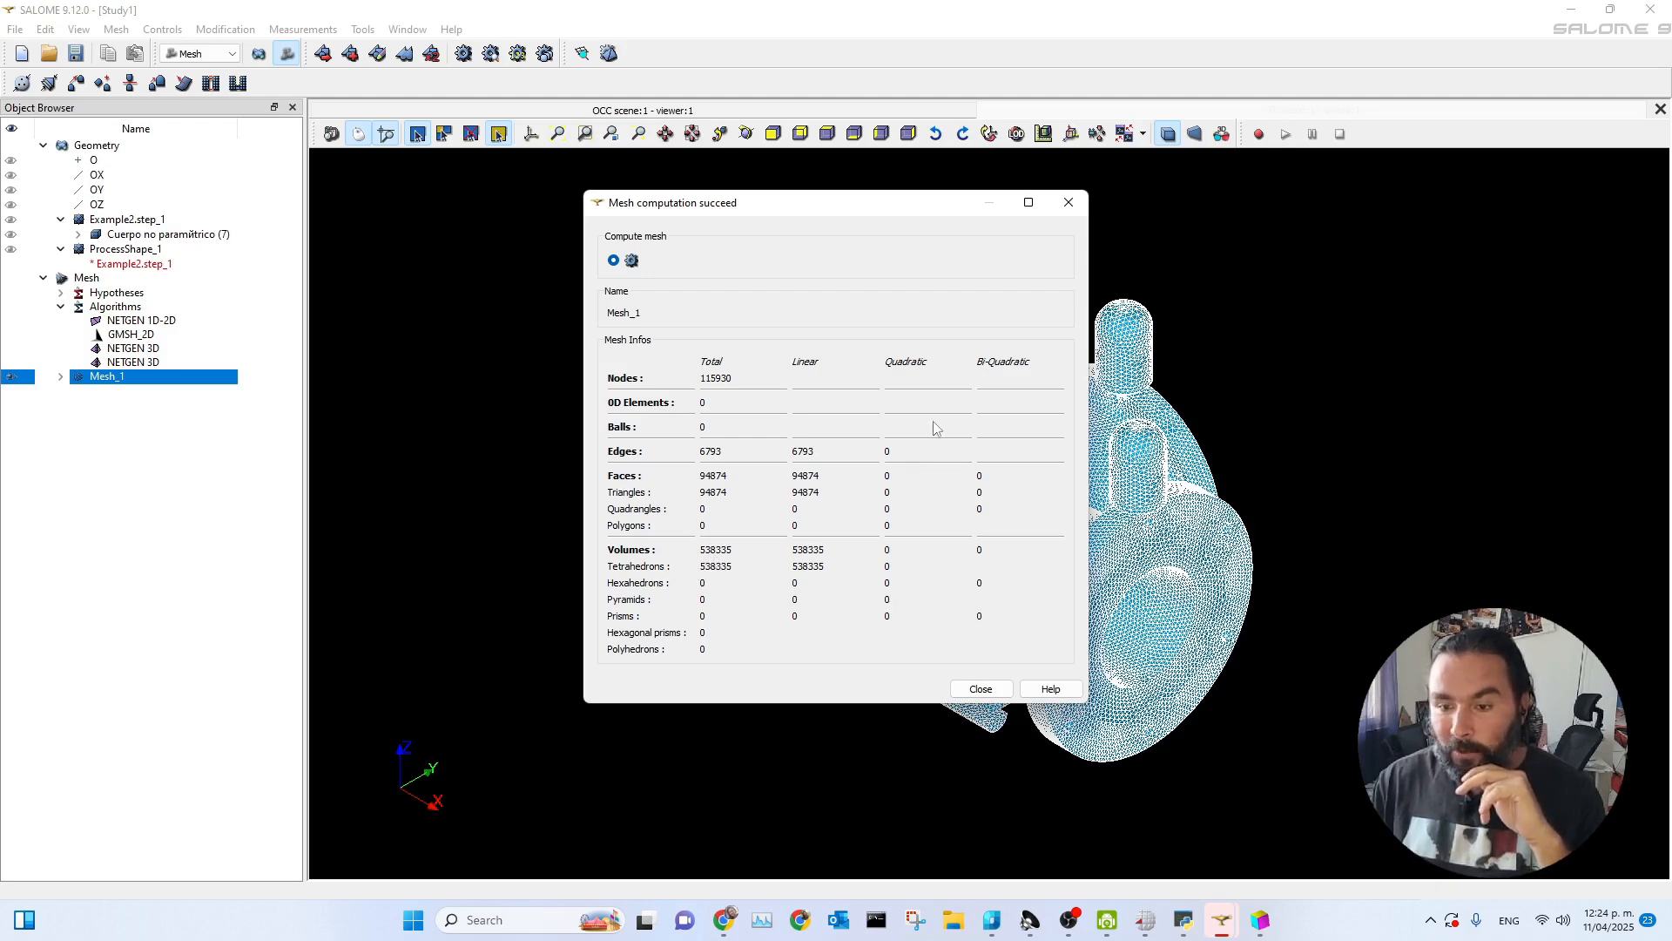
pyautogui.click(981, 689)
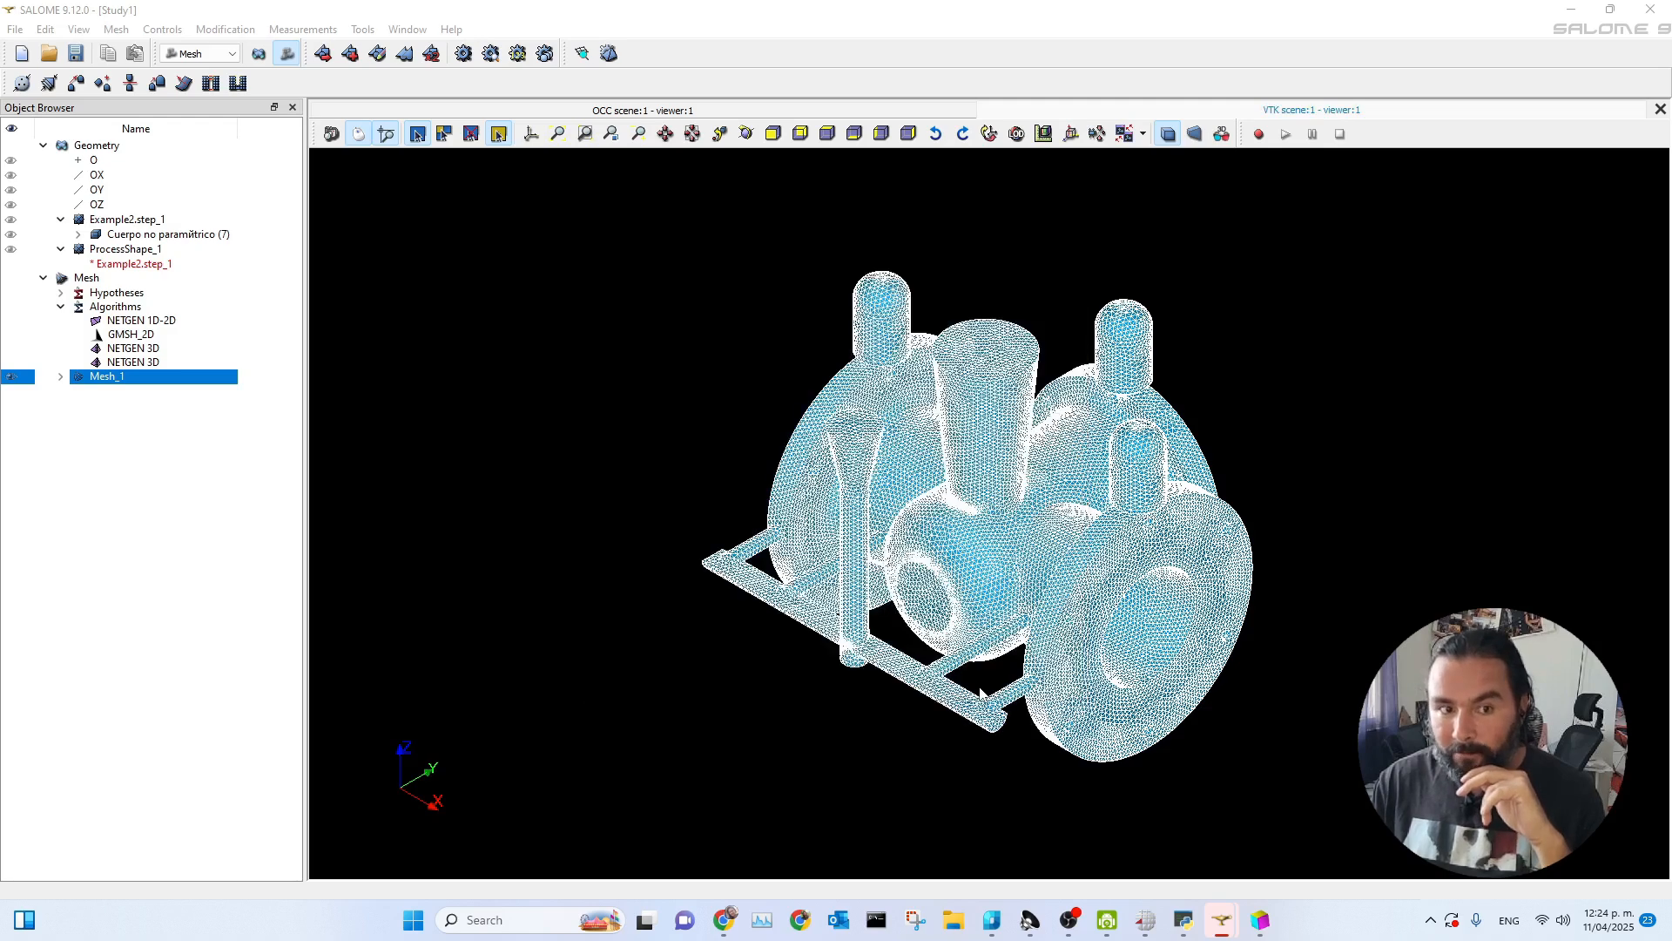
# - Expand Mesh_1 in the object tree to list its applied hypotheses and applied algorithms
pyautogui.click(60, 376)
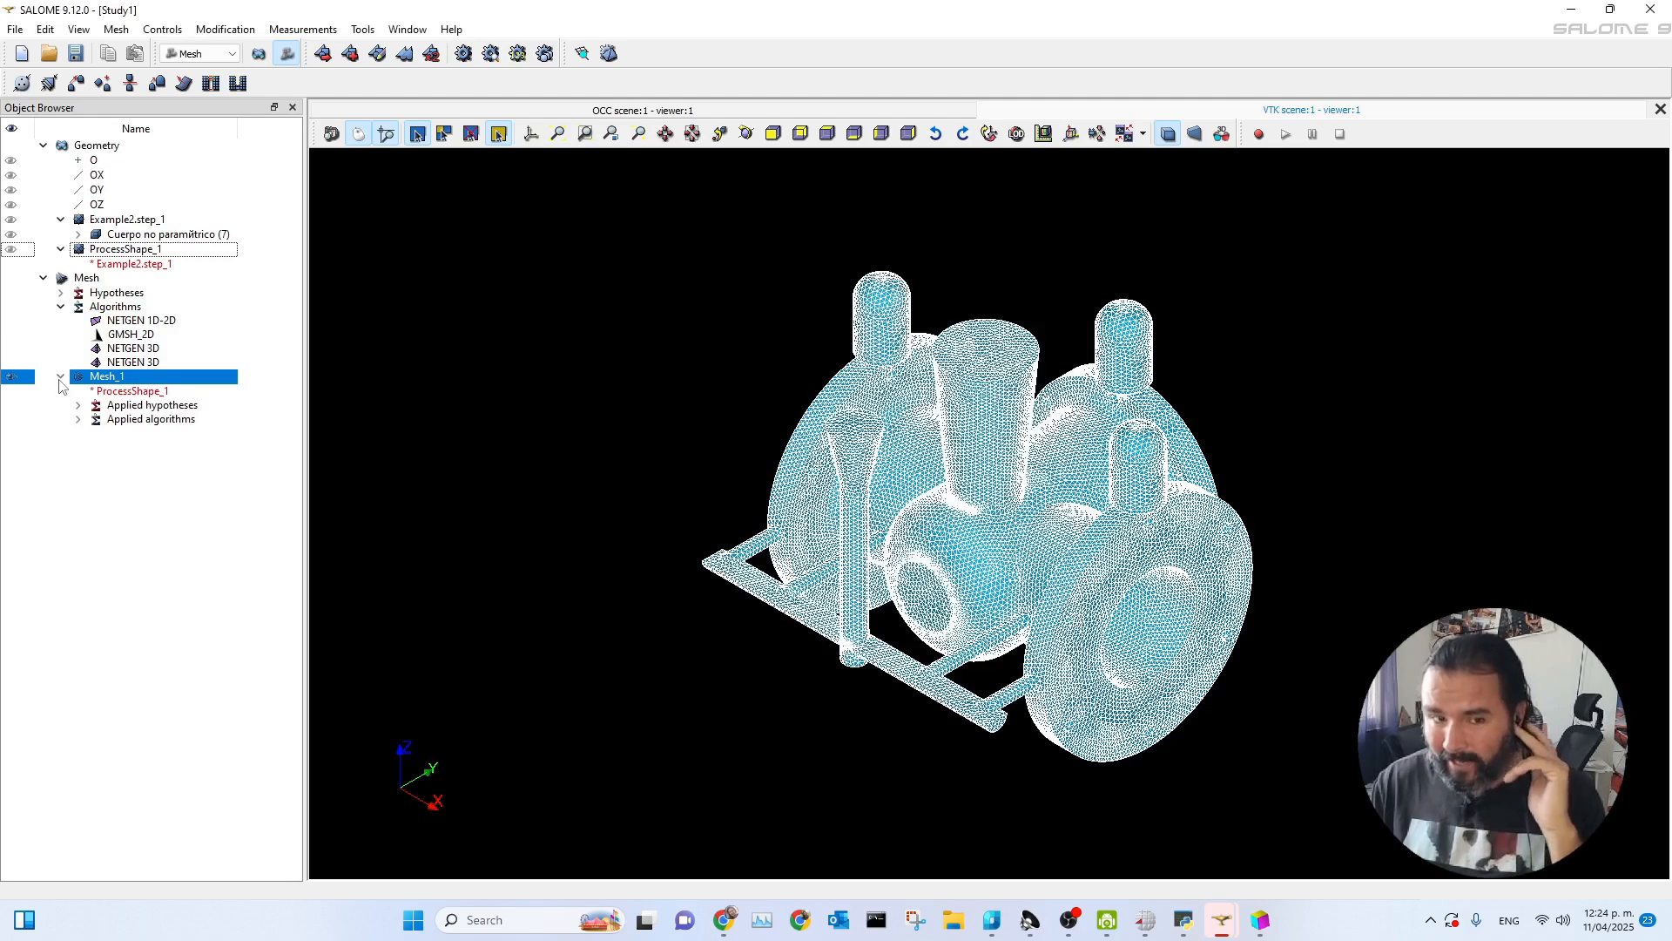
pyautogui.click(77, 420)
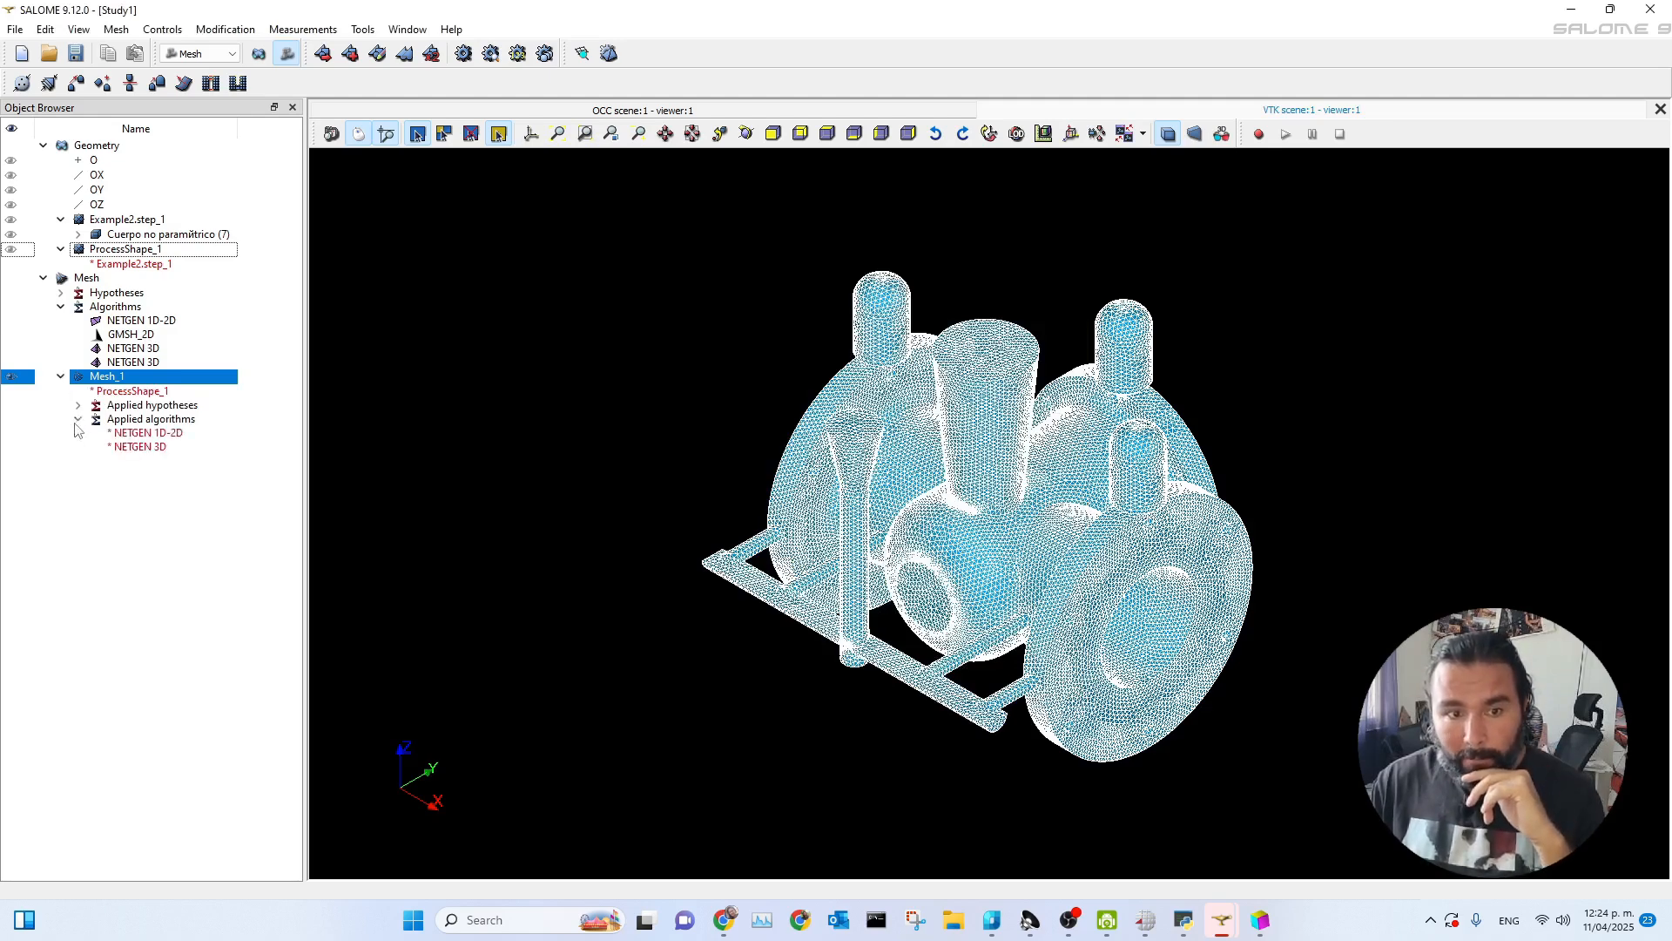
pyautogui.click(137, 437)
pyautogui.rightClick(137, 439)
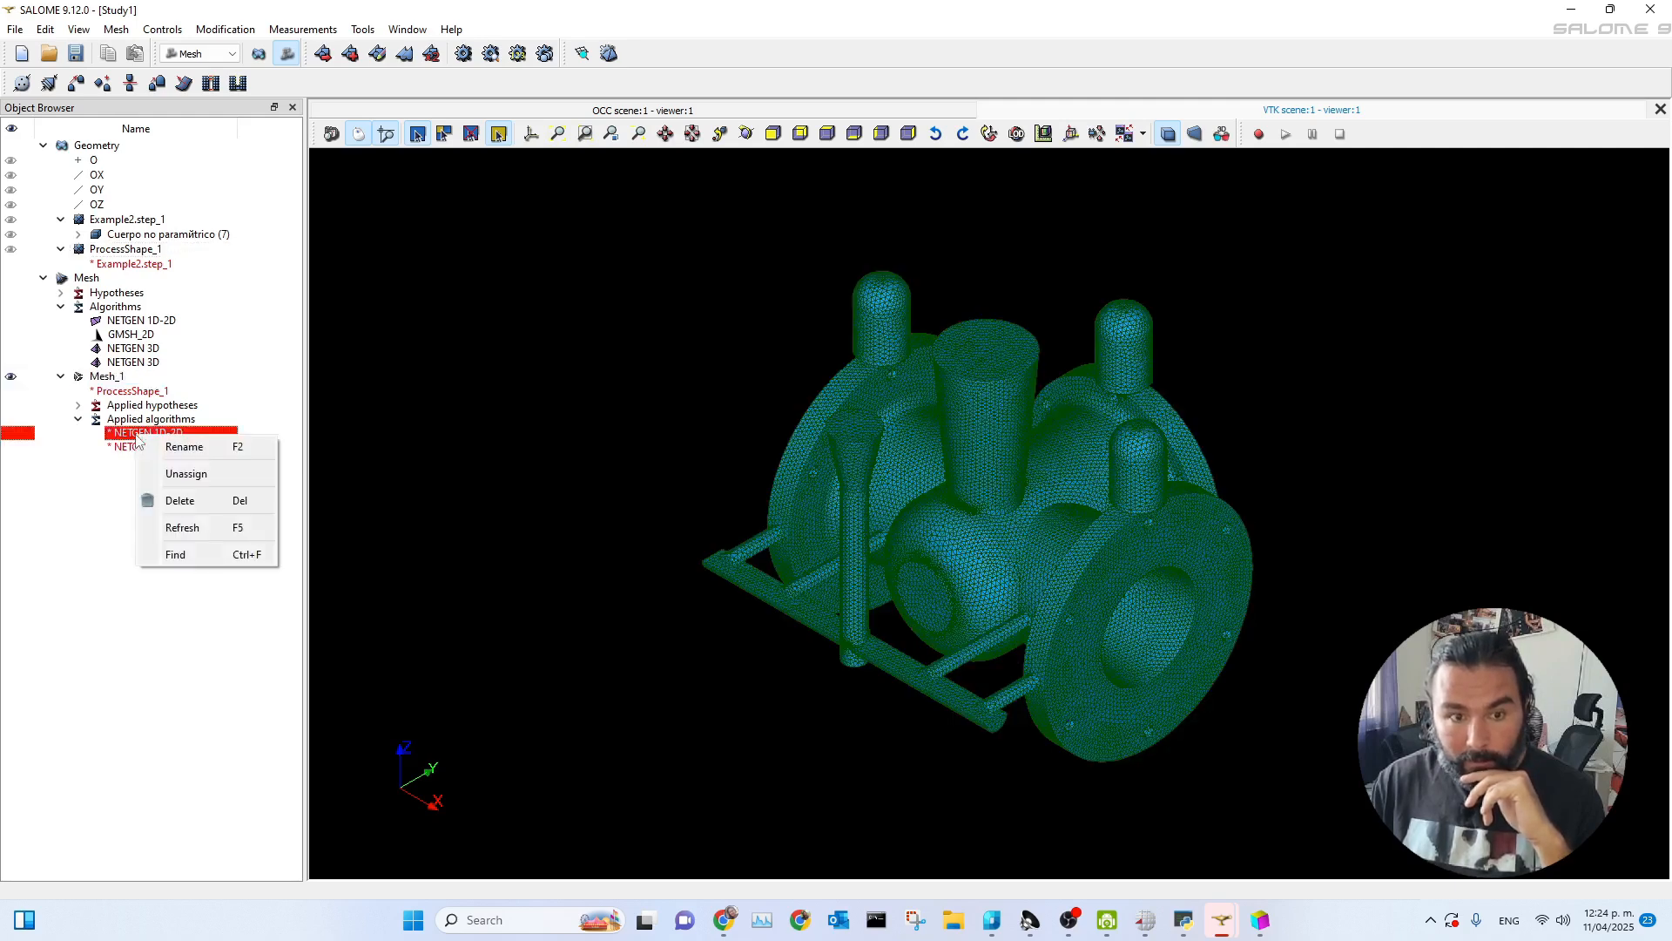
pyautogui.click(127, 437)
pyautogui.click(78, 406)
# - Set the maximum size of the NETGEN 2D Parameters_1 hypothesis applied to Mesh_1 to 11
pyautogui.click(154, 421)
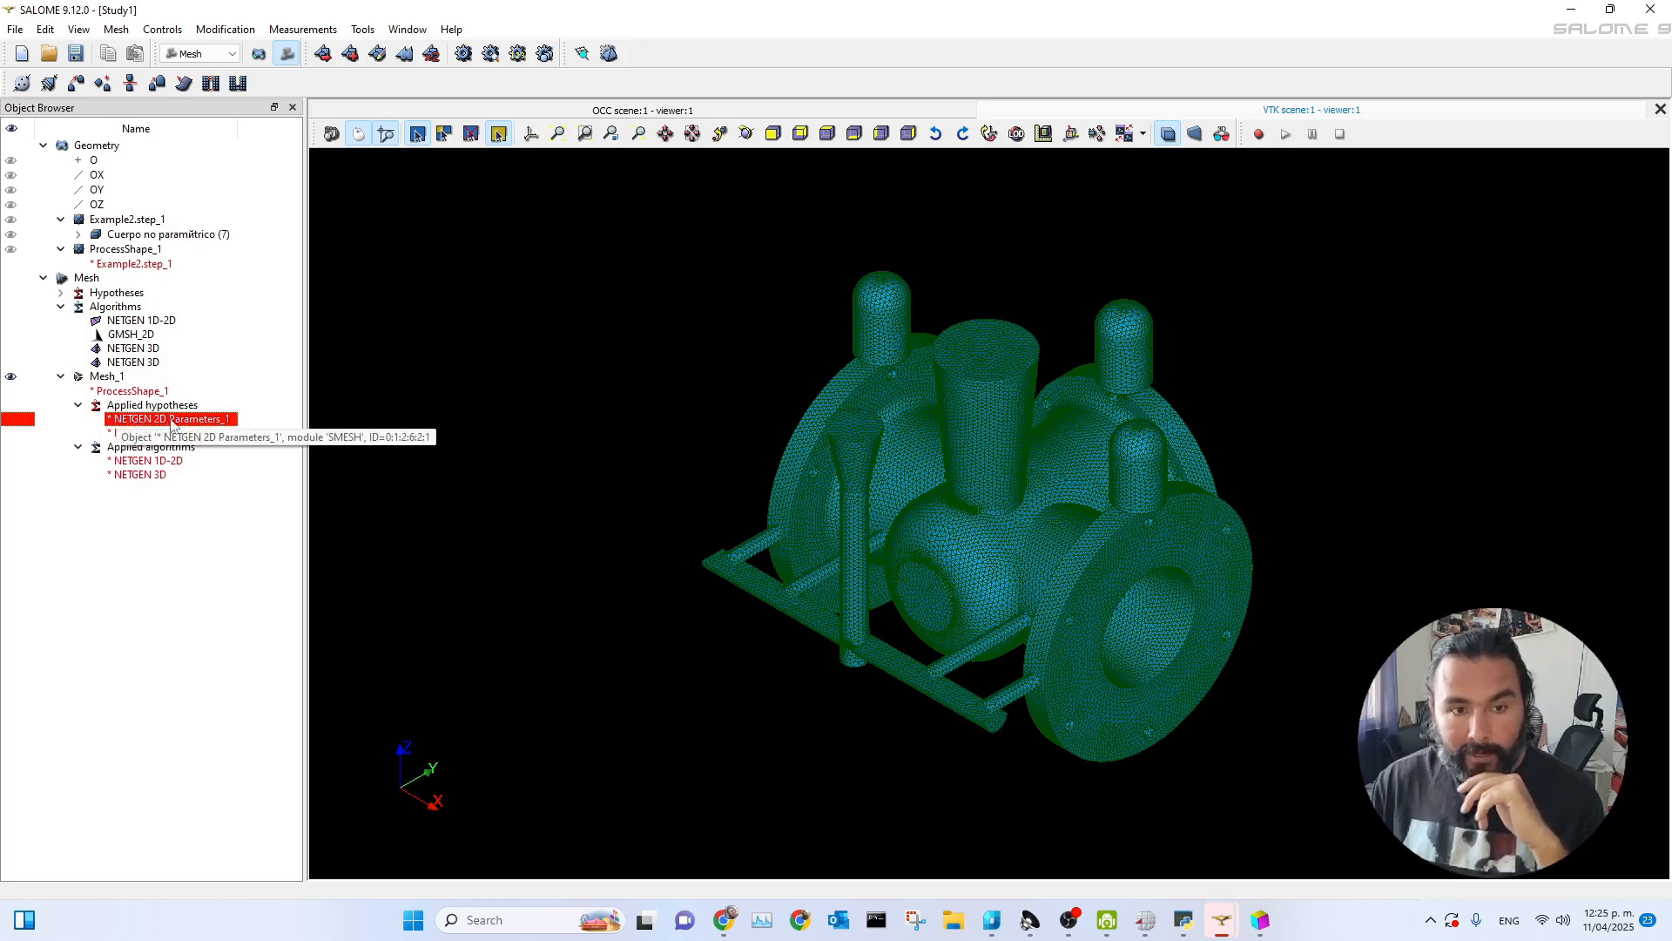
pyautogui.rightClick(171, 423)
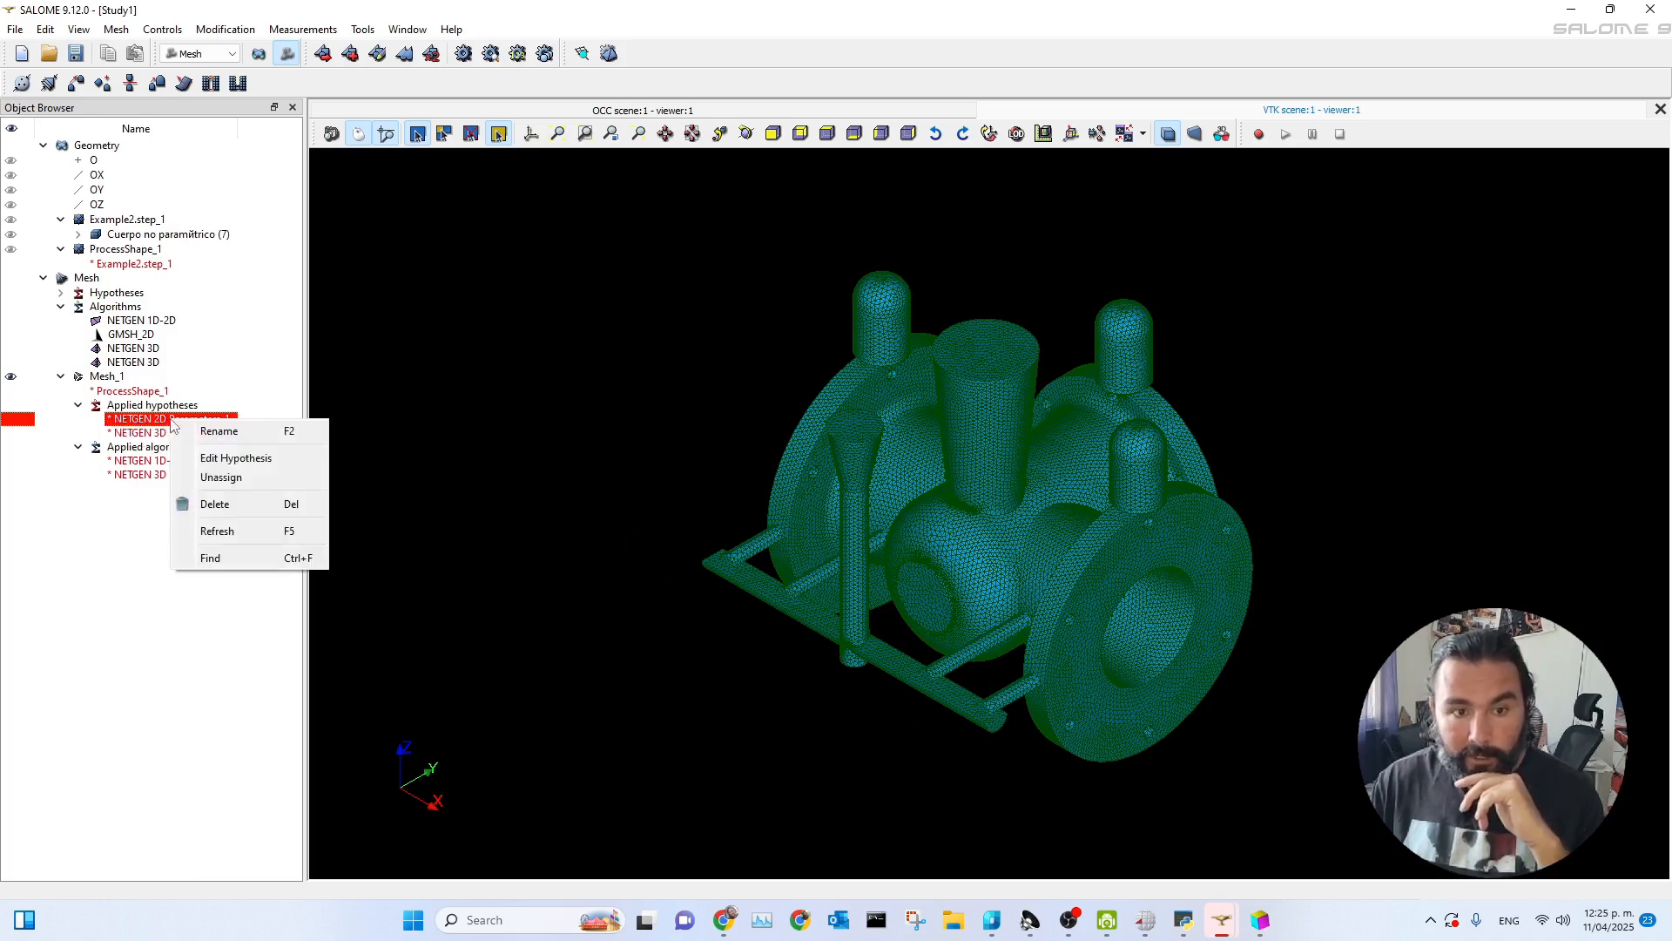
pyautogui.click(277, 464)
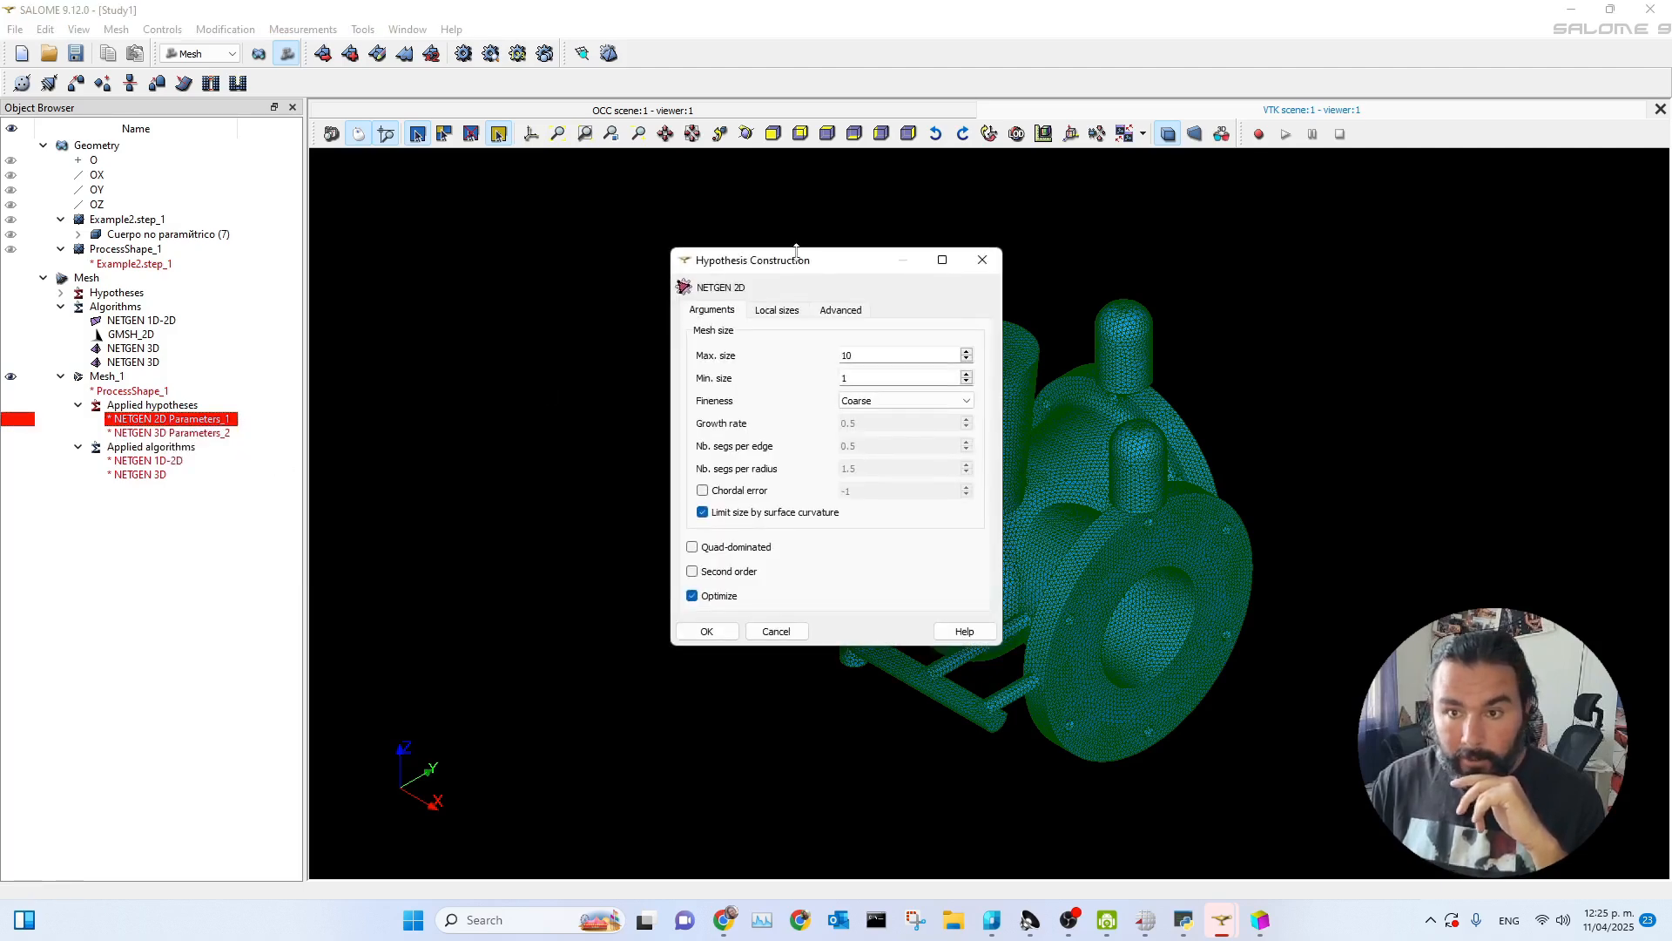
pyautogui.moveTo(821, 265); pyautogui.dragTo(631, 228)
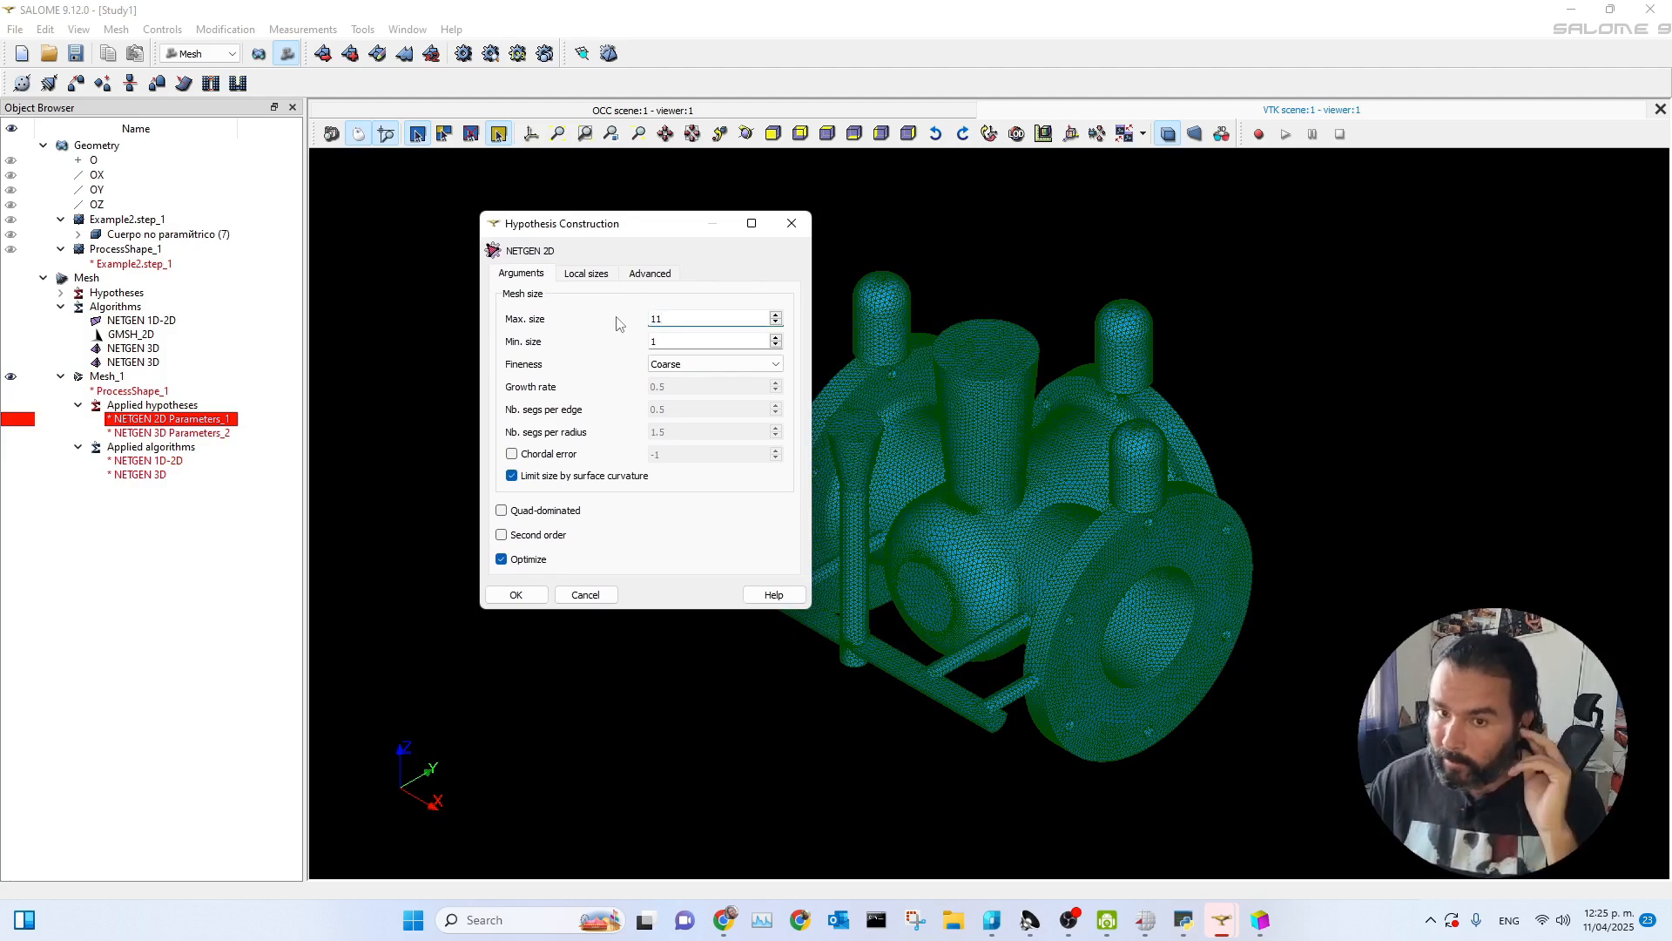
pyautogui.click(515, 595)
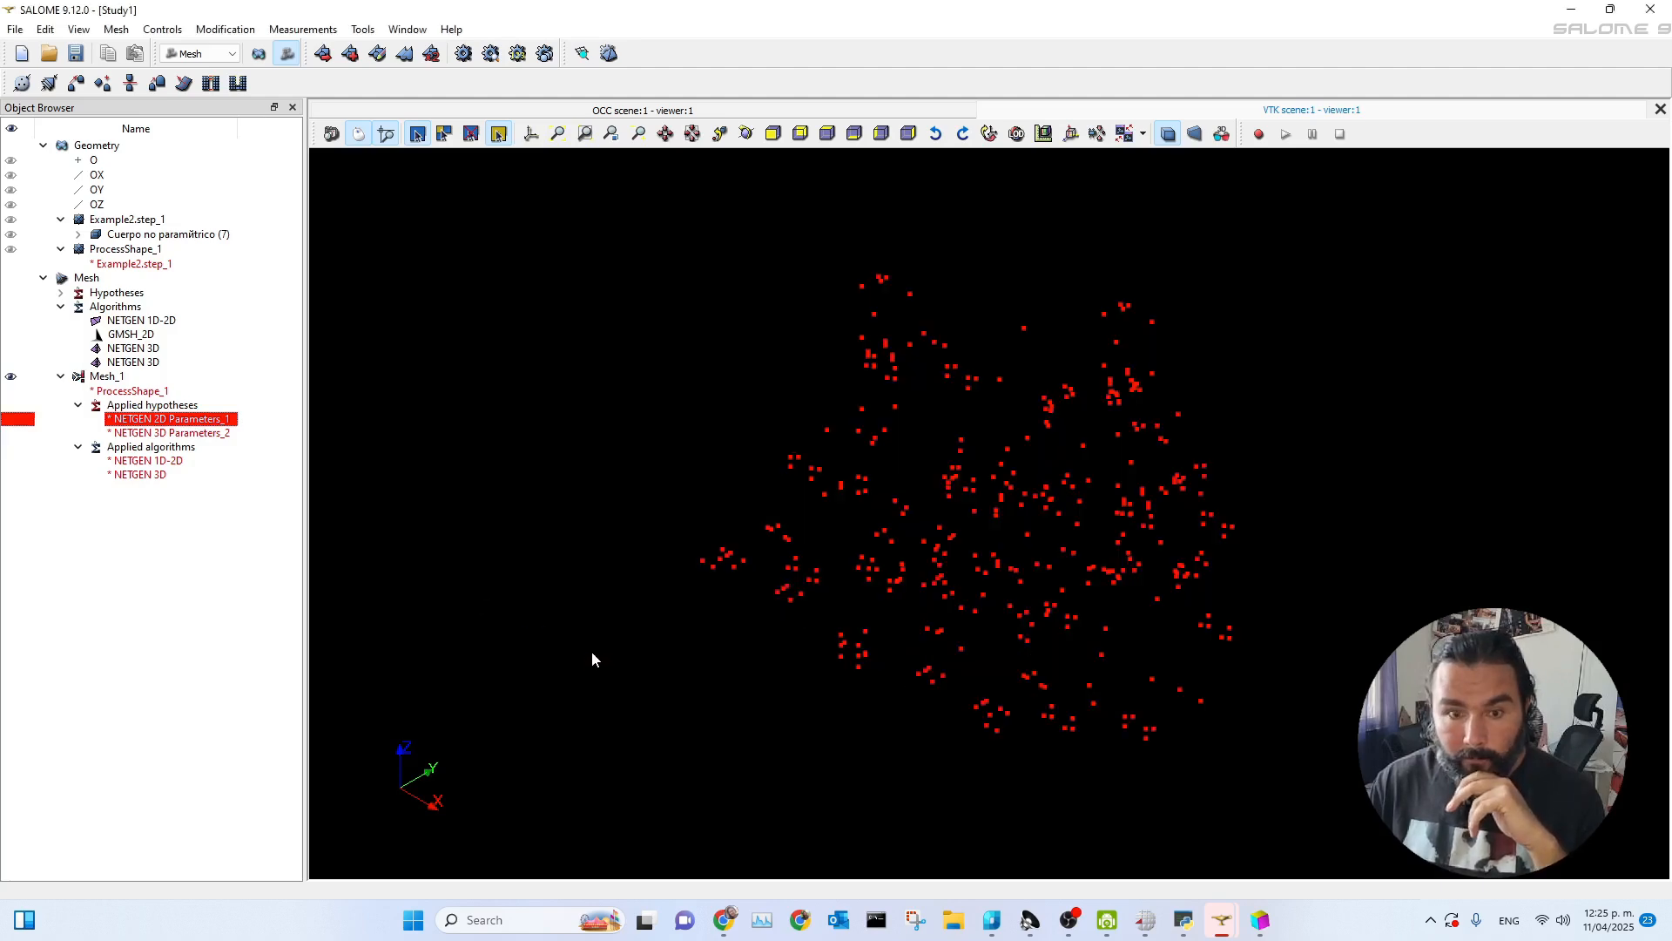
# - Recompute Mesh_1 with the maximum element size of 11, dismiss the warning and close the computation report
pyautogui.rightClick(166, 420)
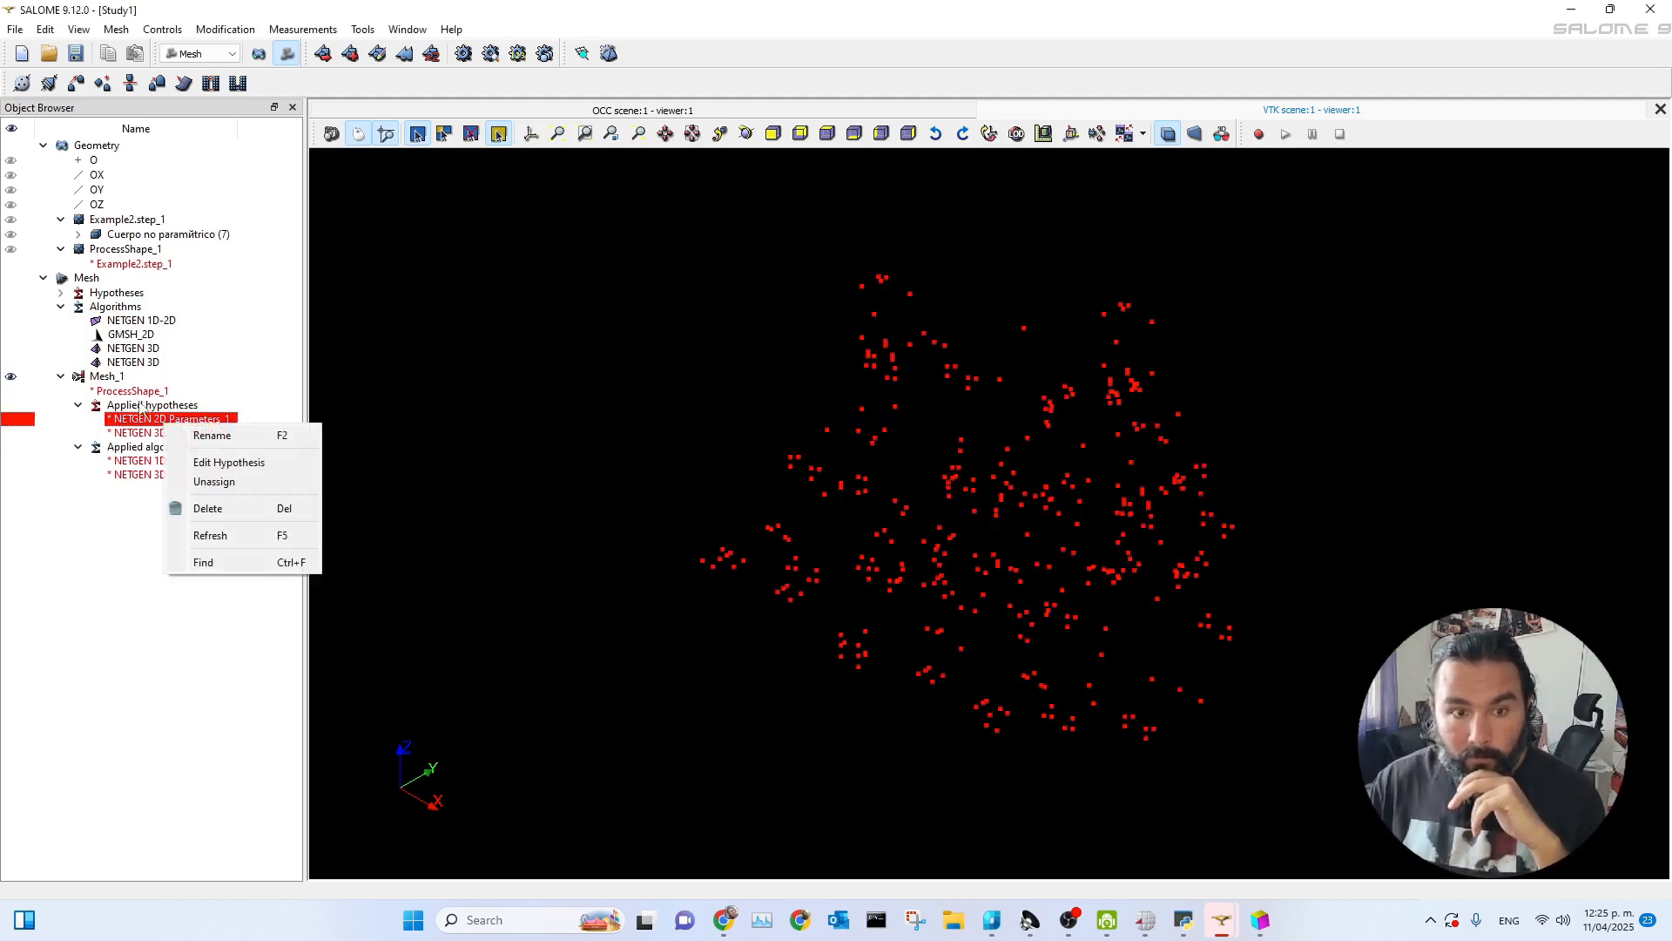
pyautogui.click(122, 377)
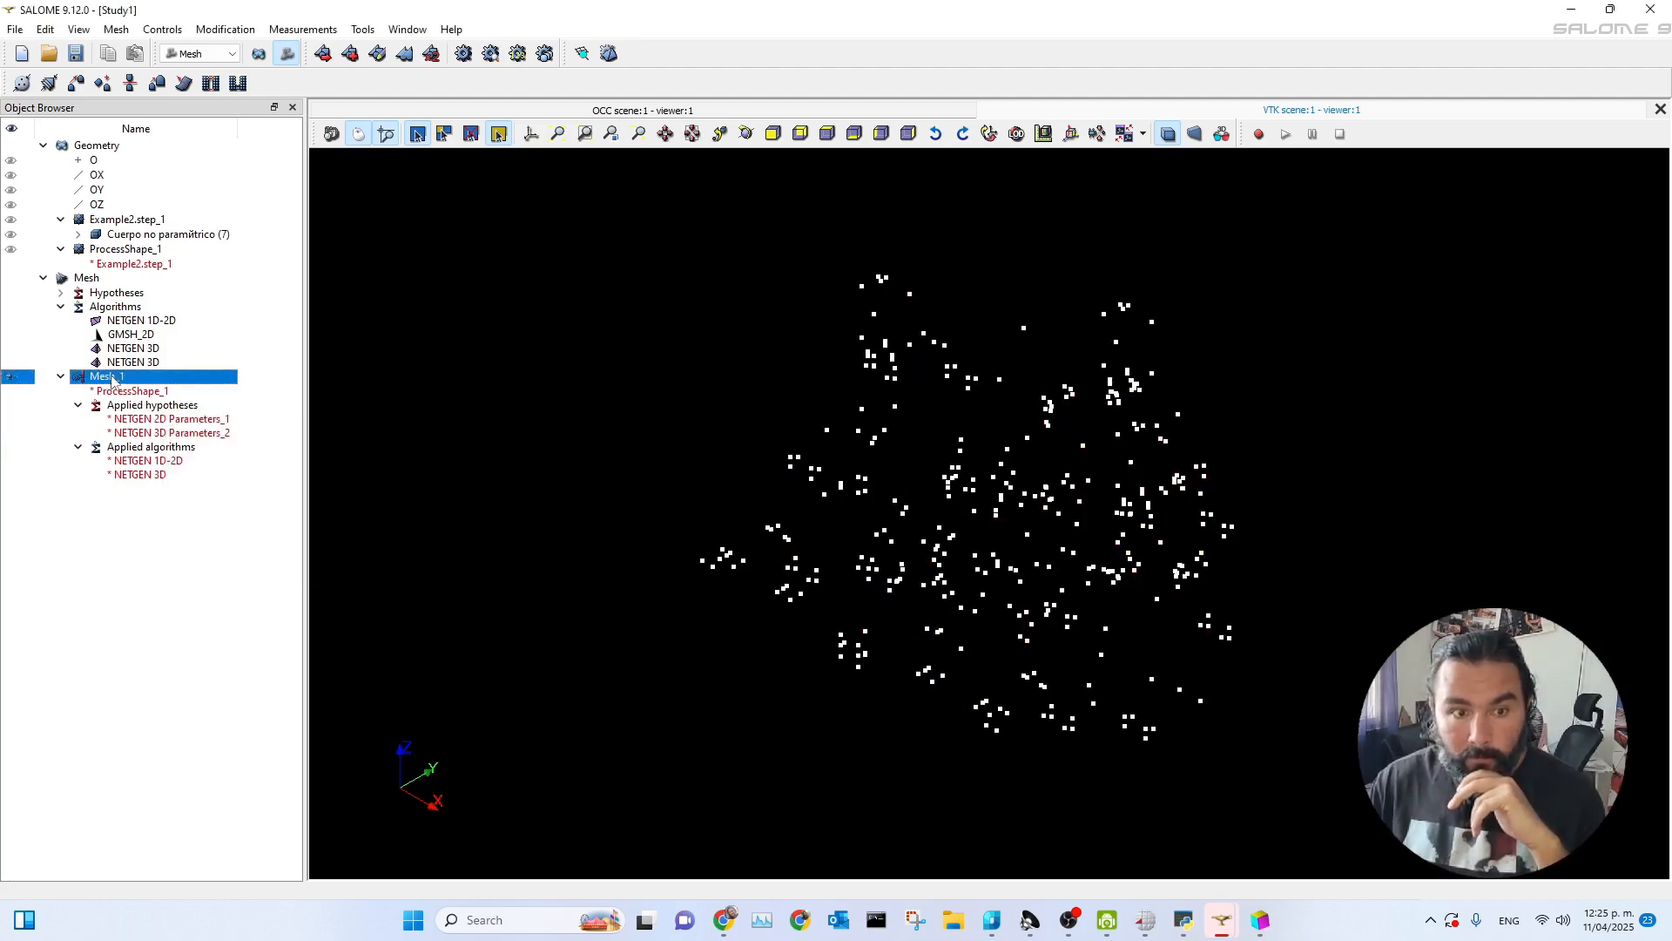
pyautogui.click(463, 54)
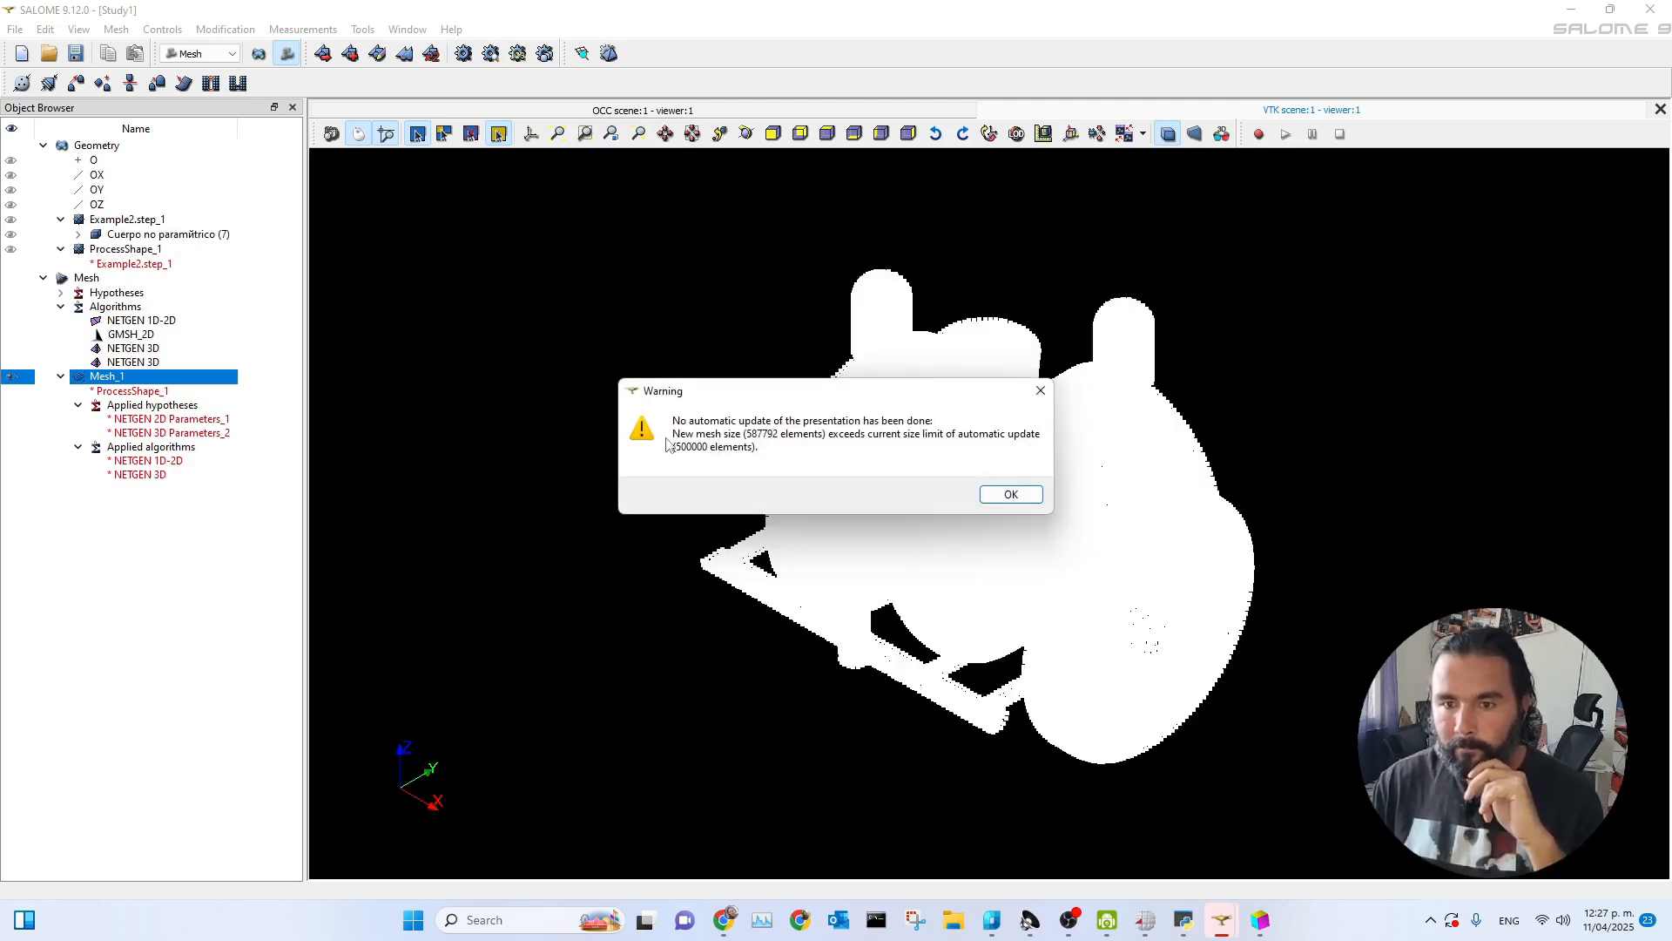
pyautogui.click(1010, 494)
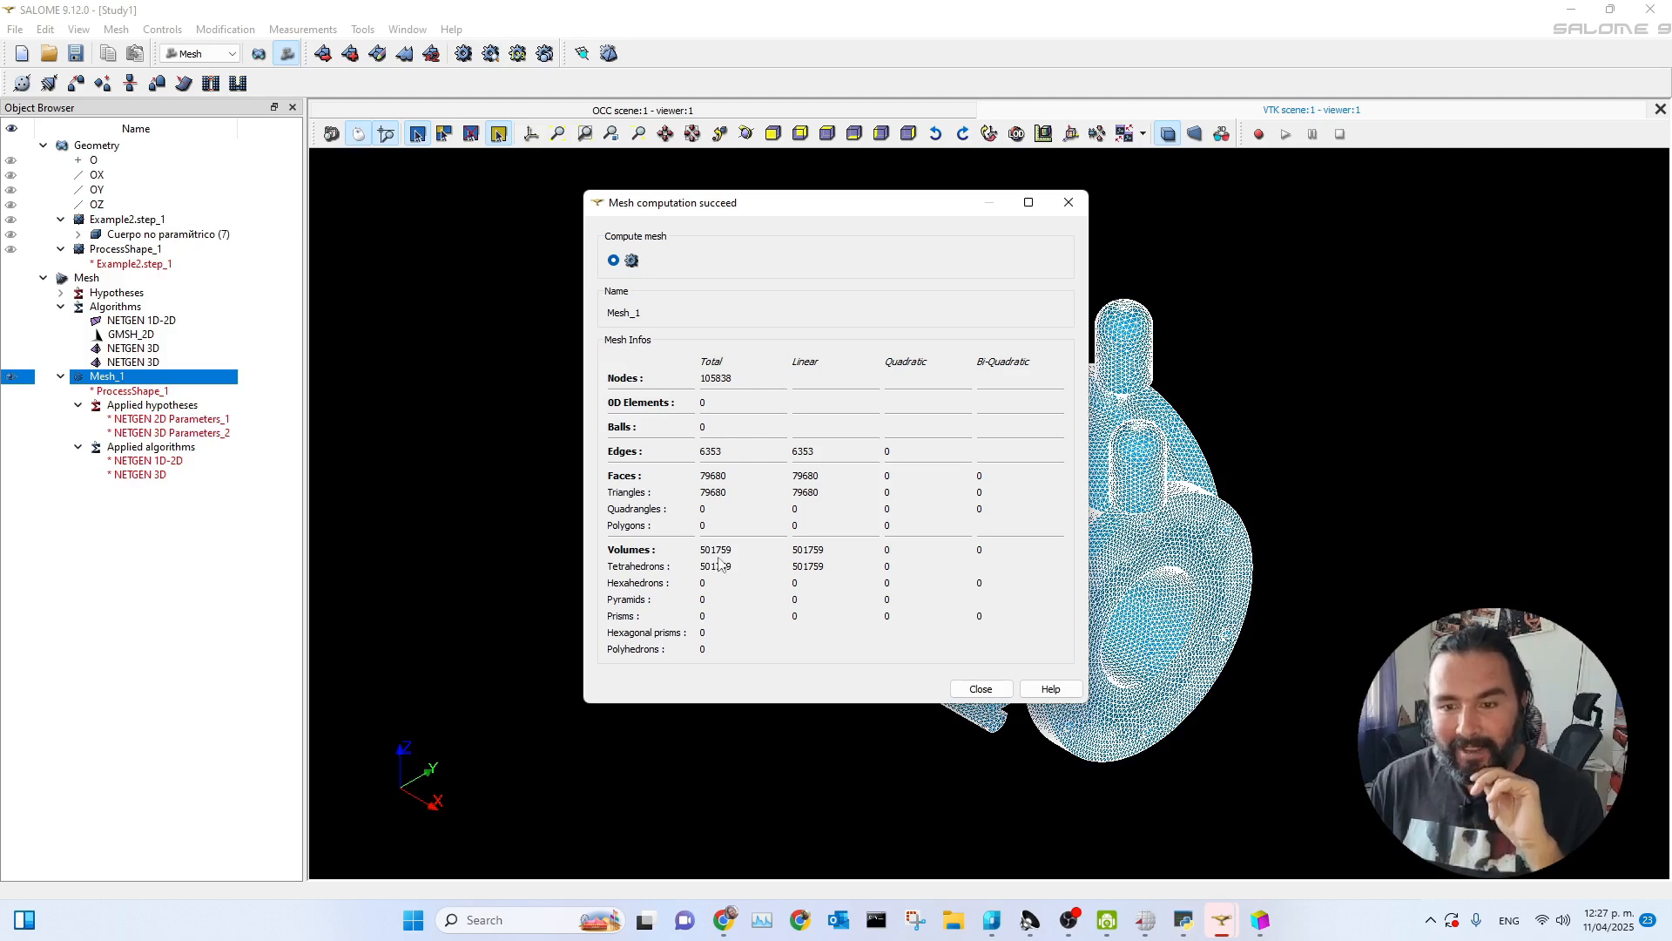
pyautogui.click(972, 689)
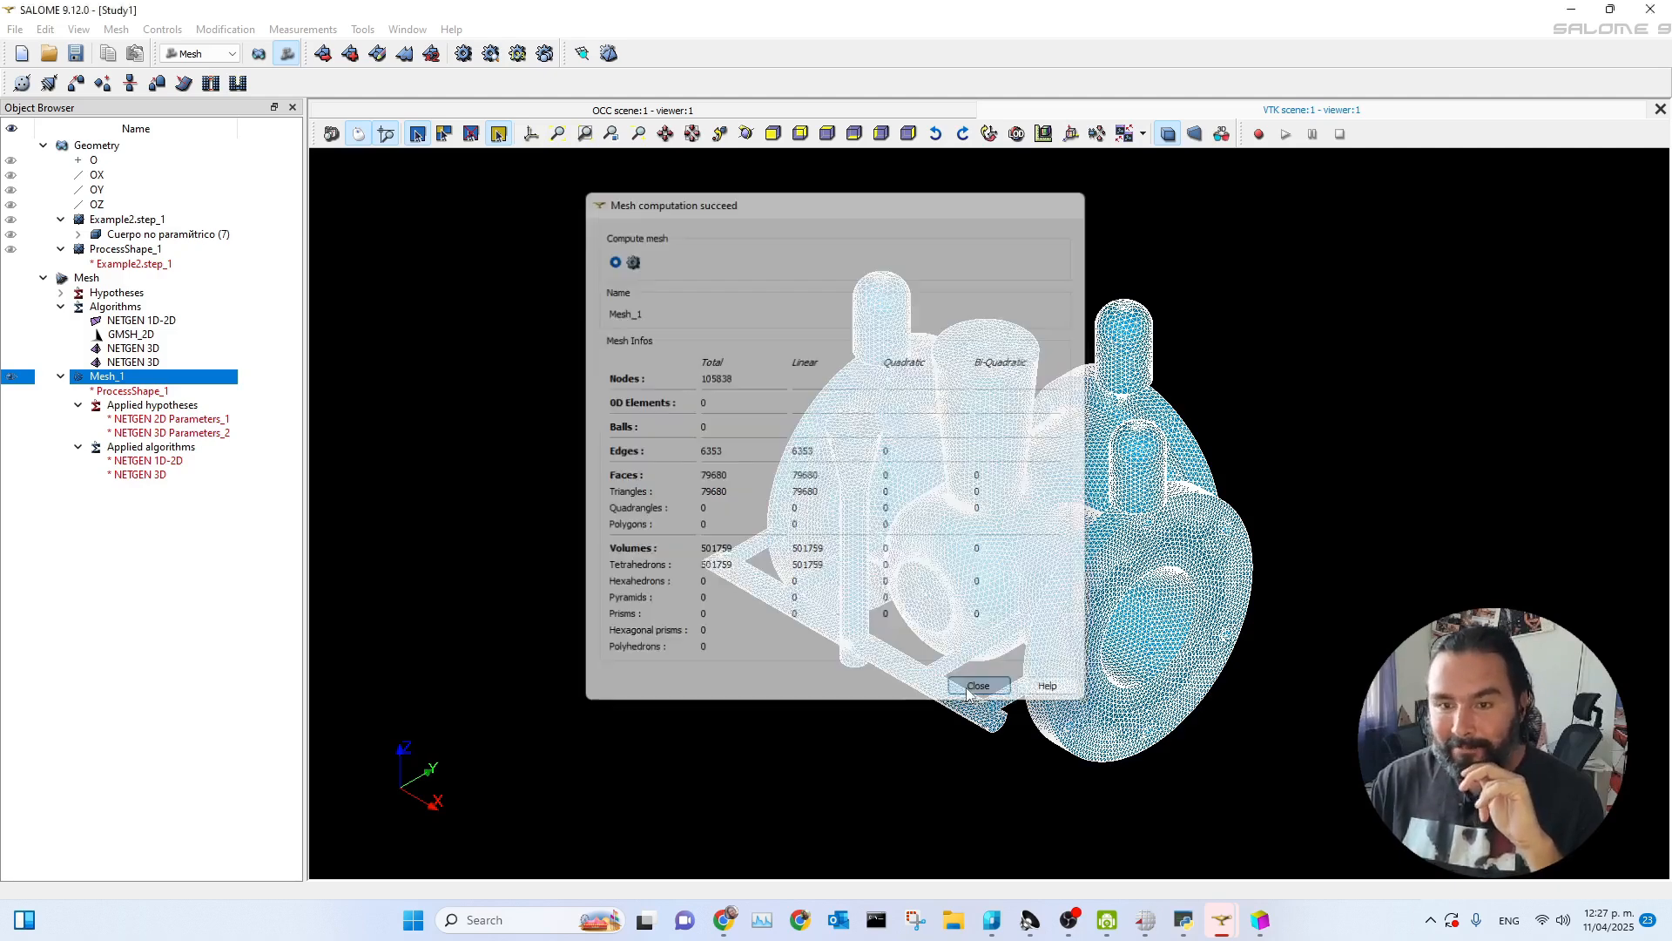
# - Edit the NETGEN 2D Parameters_1 hypothesis of Mesh_1 and set its maximum size to 12
pyautogui.click(166, 422)
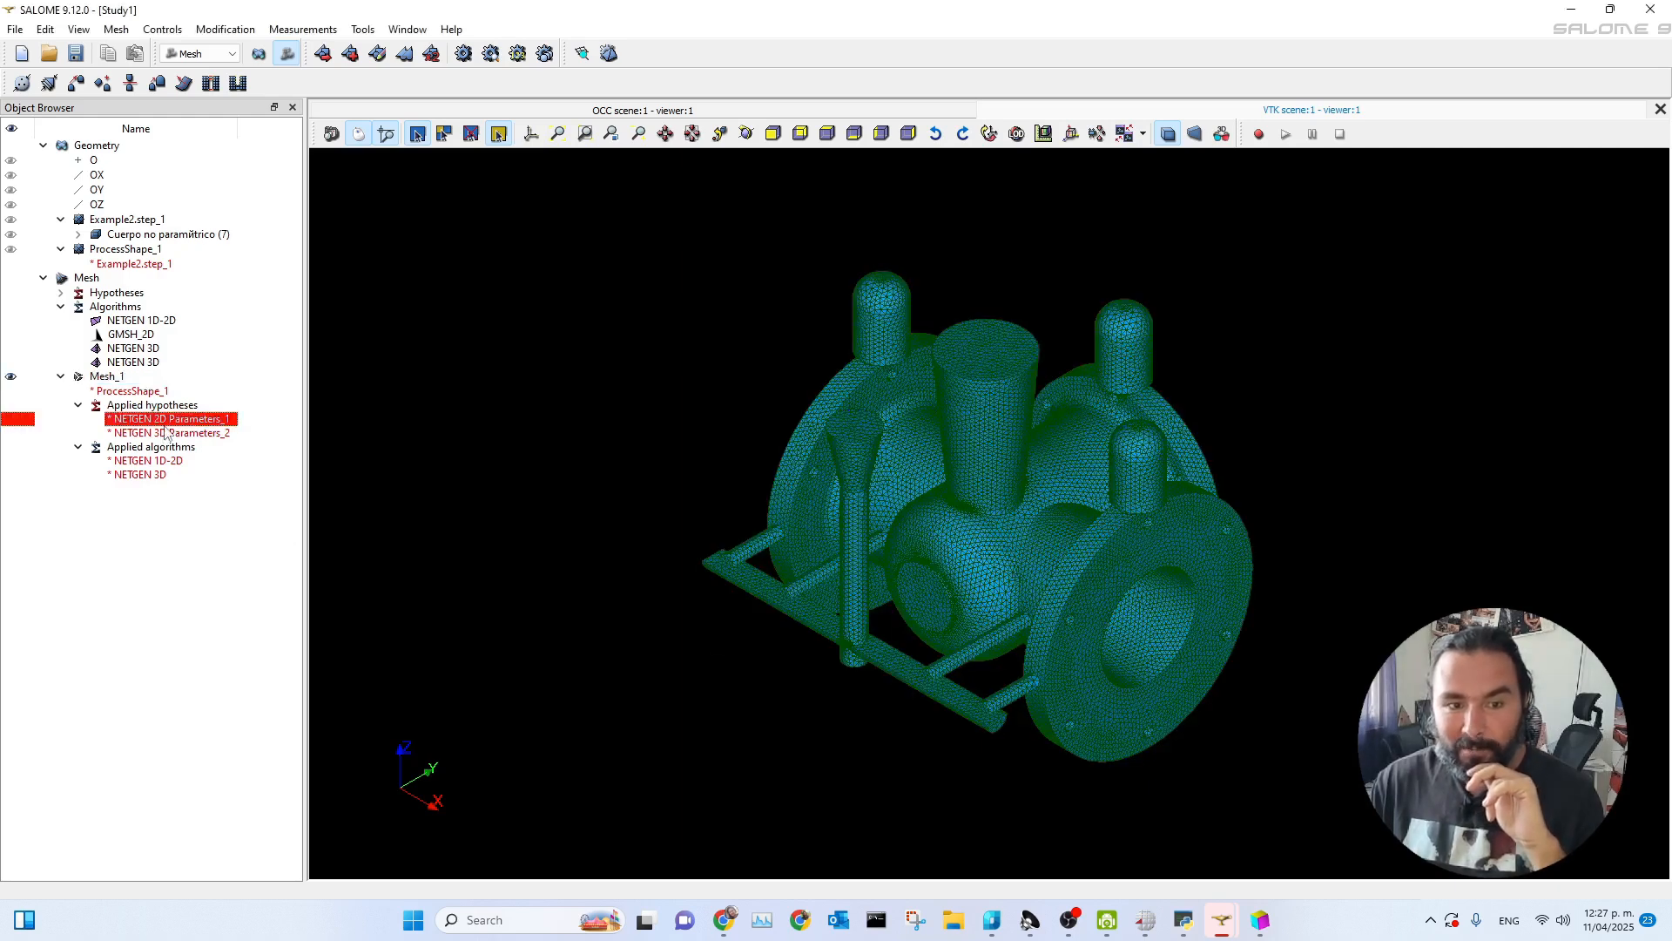
pyautogui.rightClick(166, 425)
pyautogui.click(258, 465)
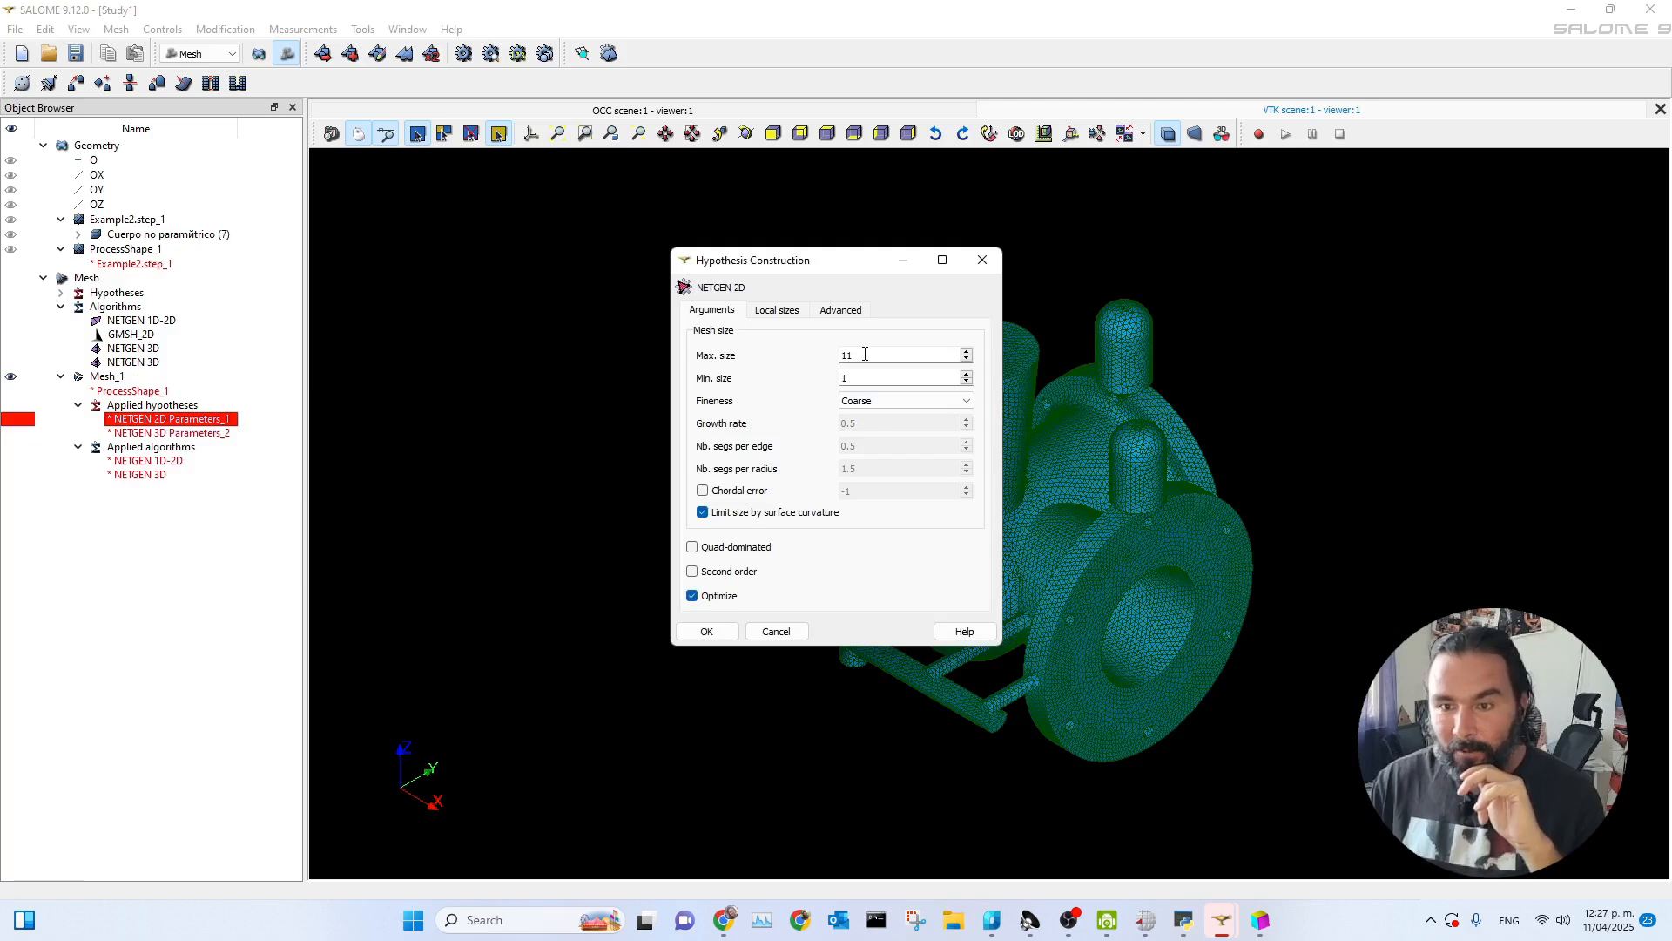
pyautogui.press('BackSpace')
pyautogui.write('2')
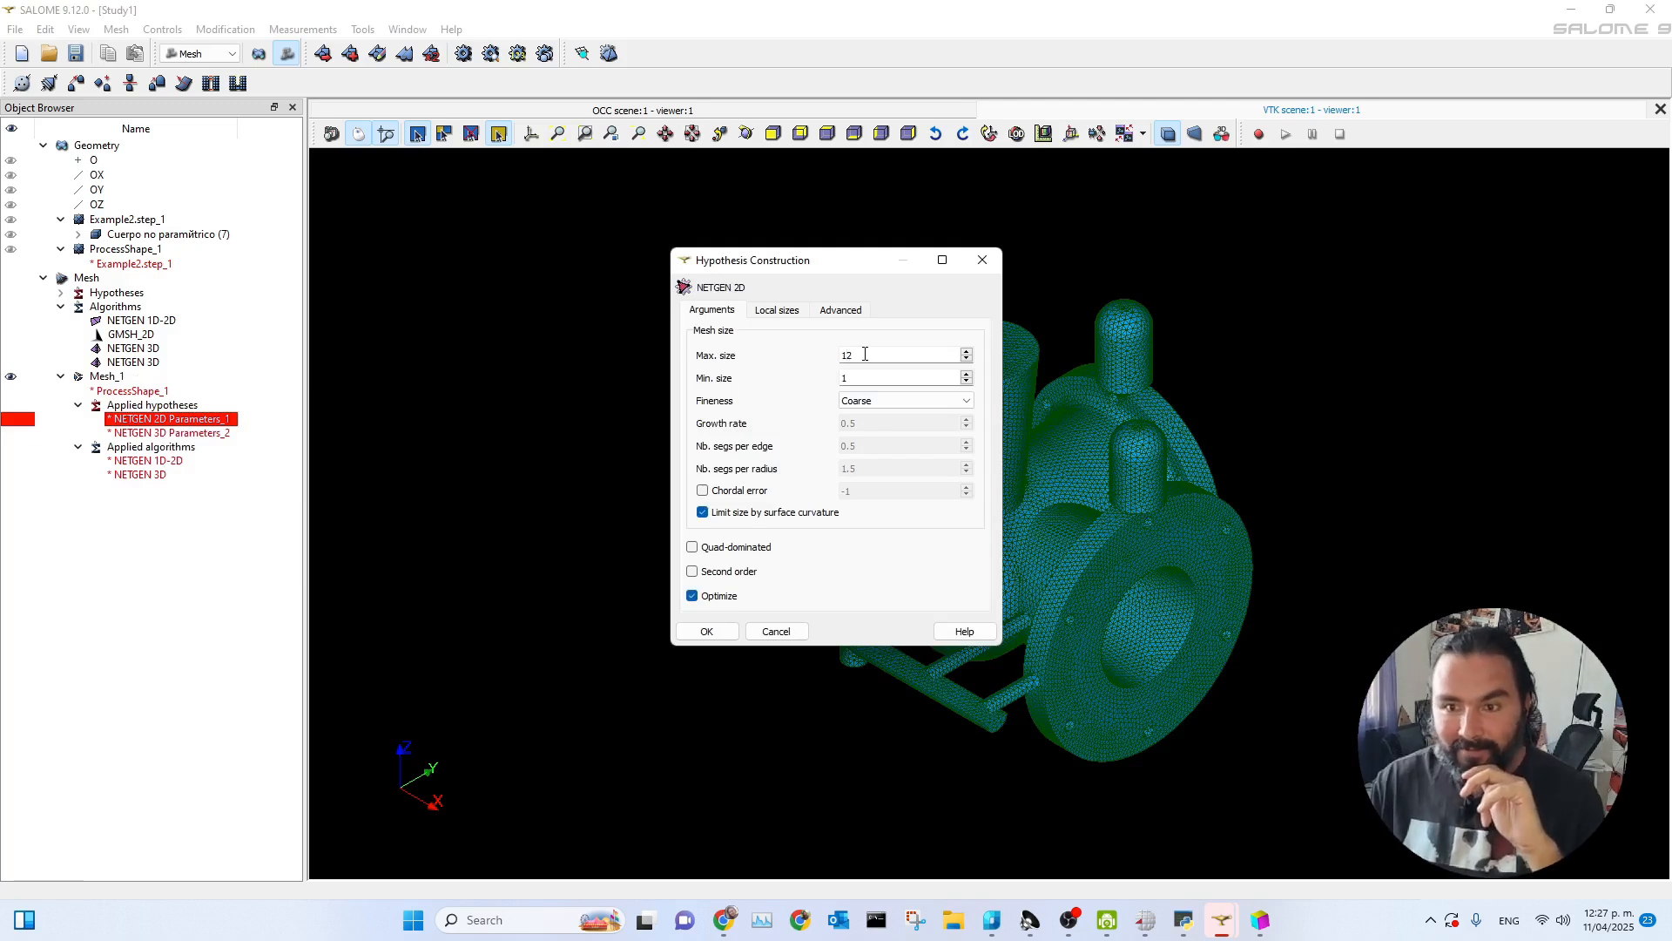
pyautogui.click(707, 632)
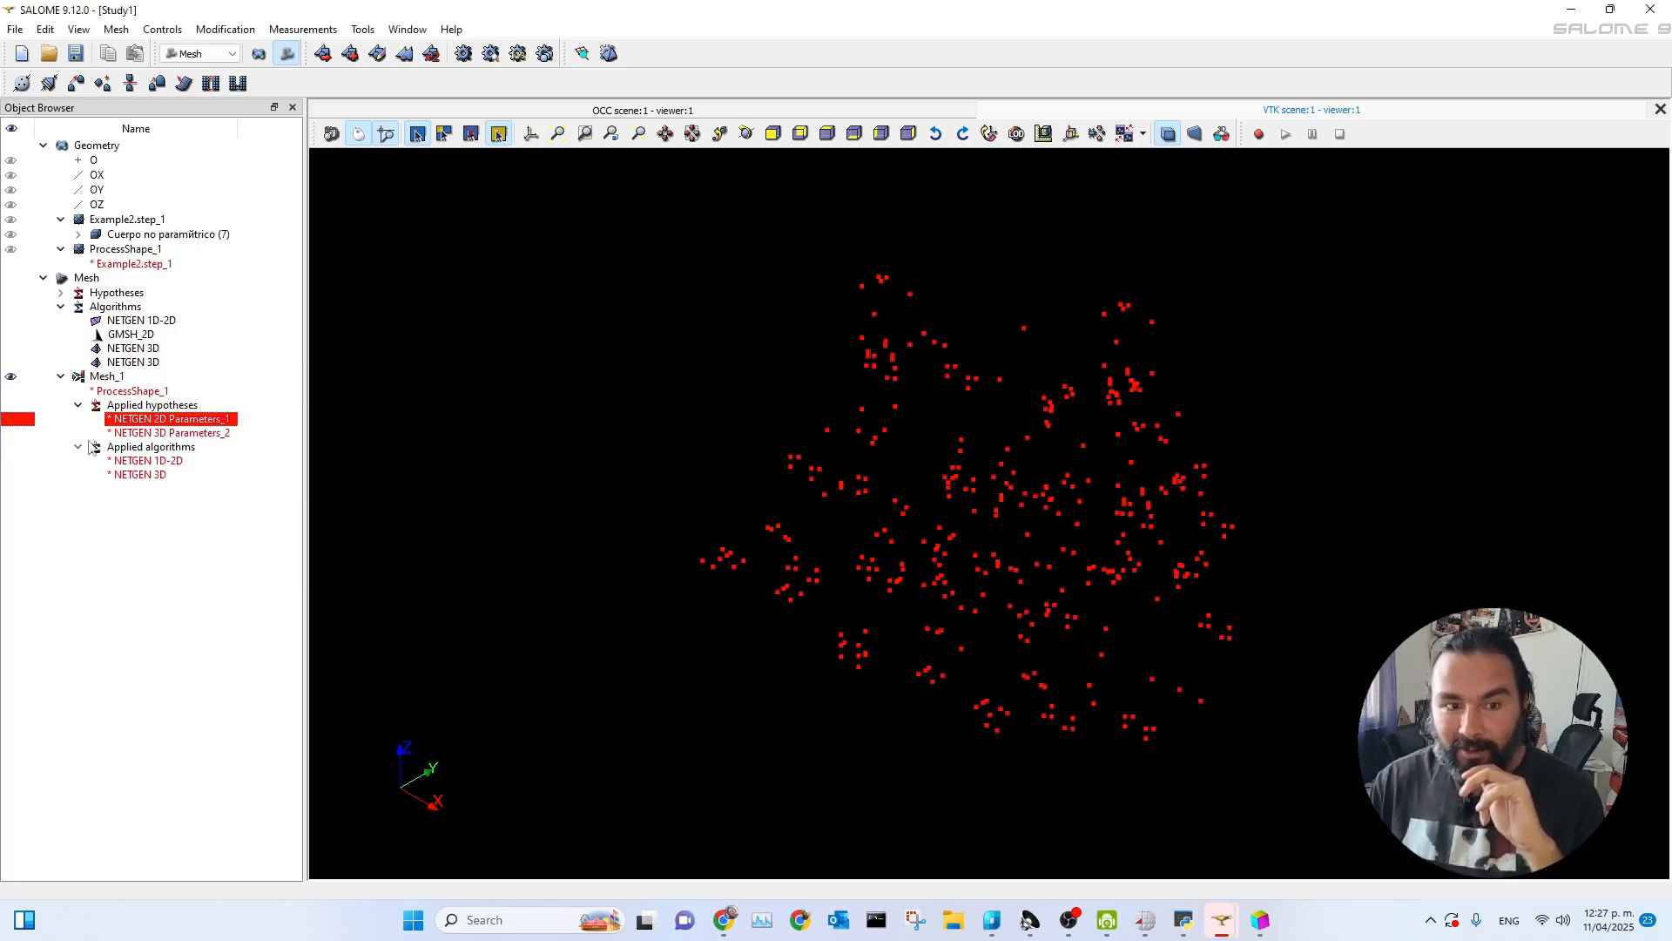
# - Recompute Mesh_1 with the maximum element size of 12, review the element counts and close the report
pyautogui.click(464, 56)
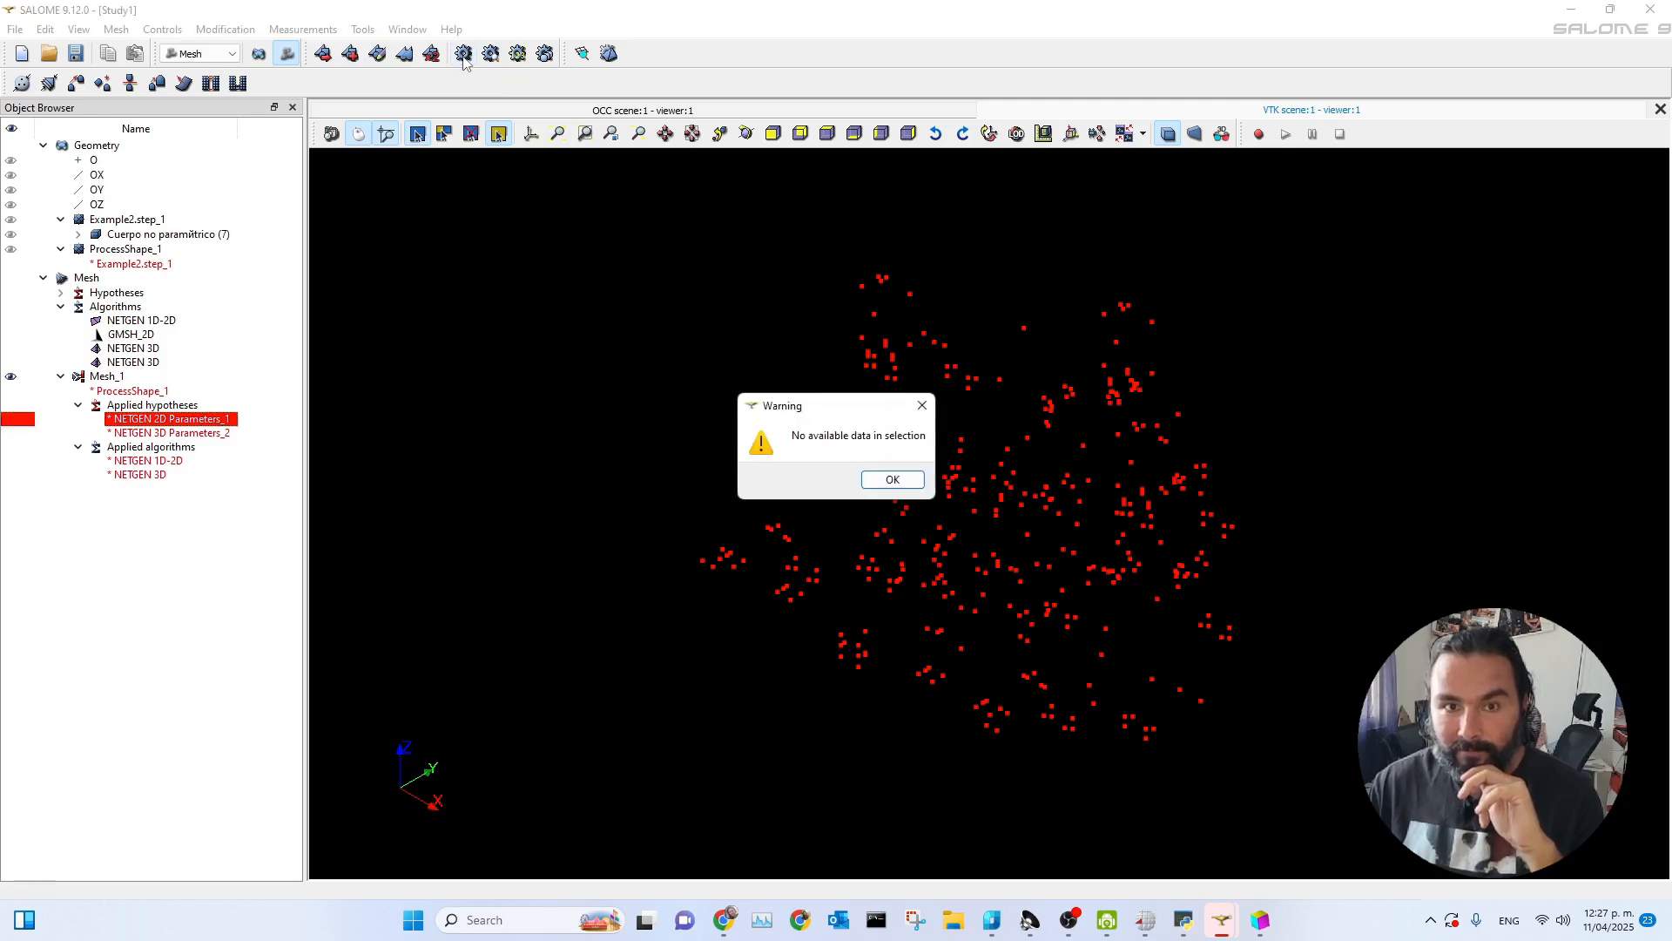
pyautogui.click(893, 480)
pyautogui.click(104, 375)
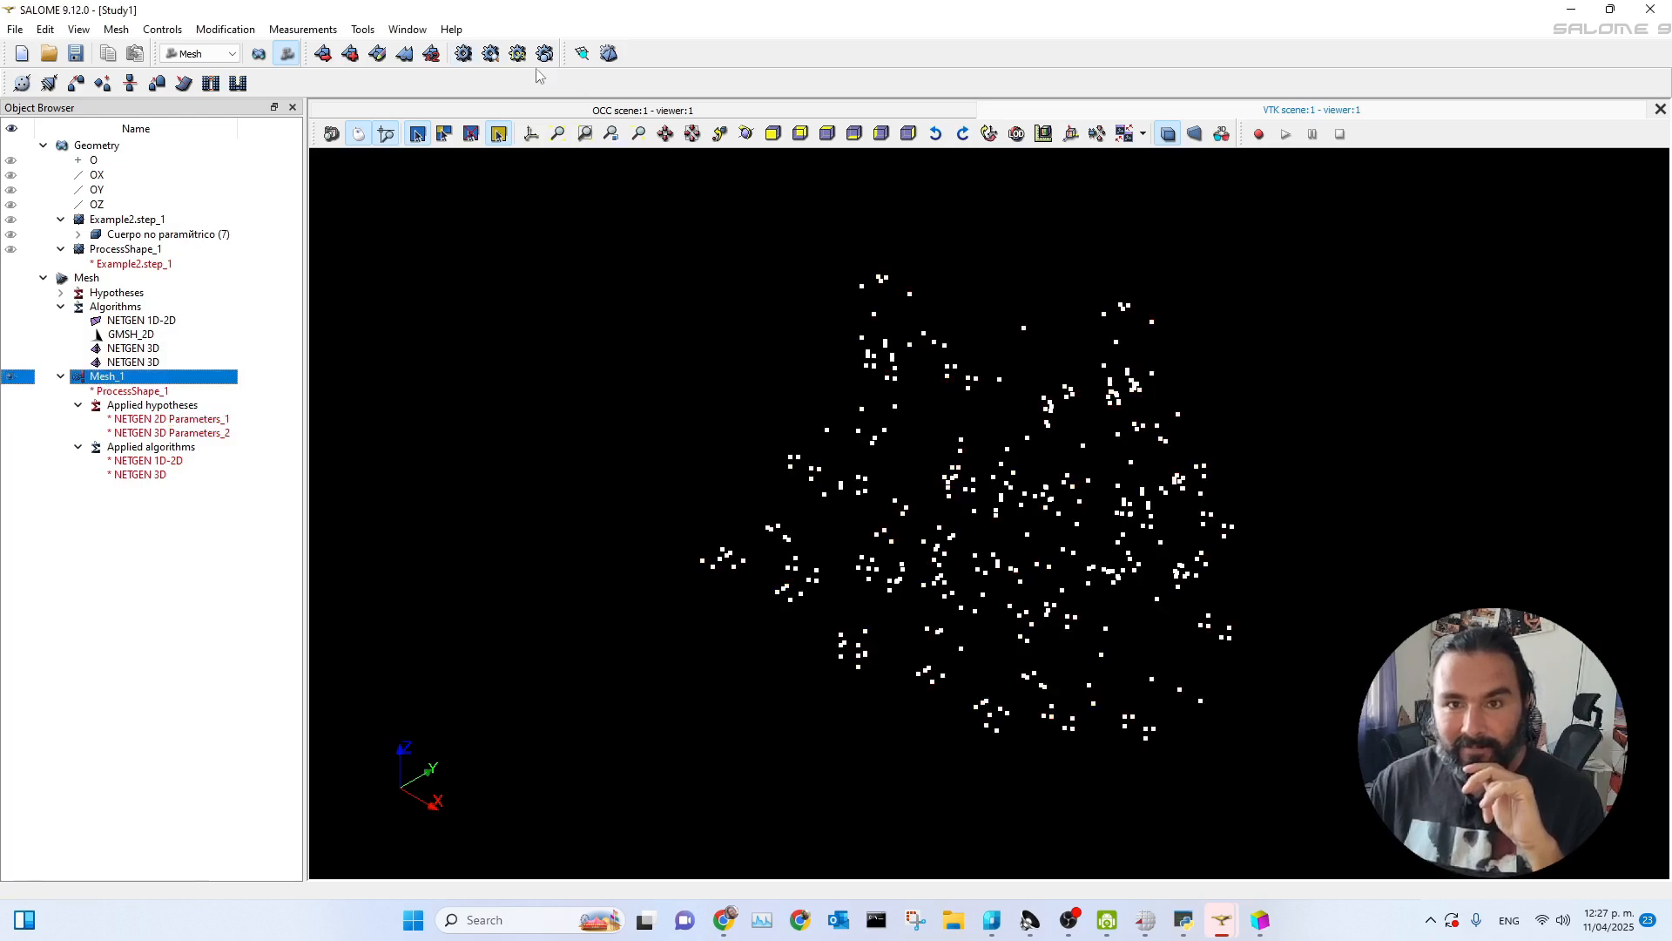
pyautogui.click(463, 54)
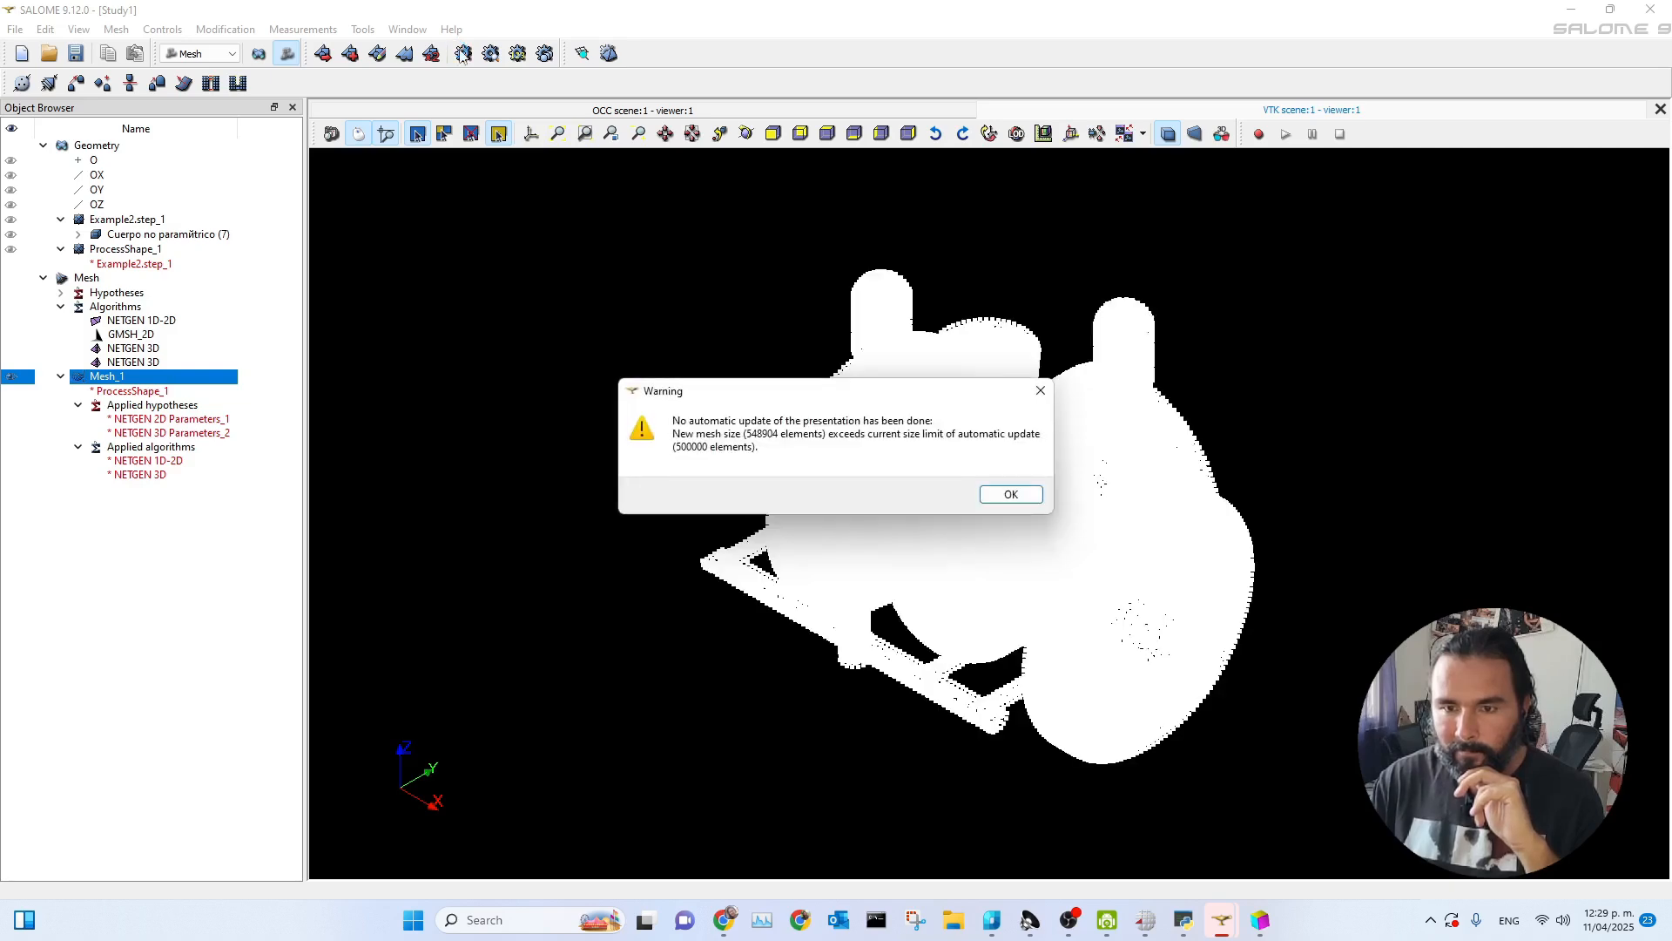
pyautogui.click(1010, 494)
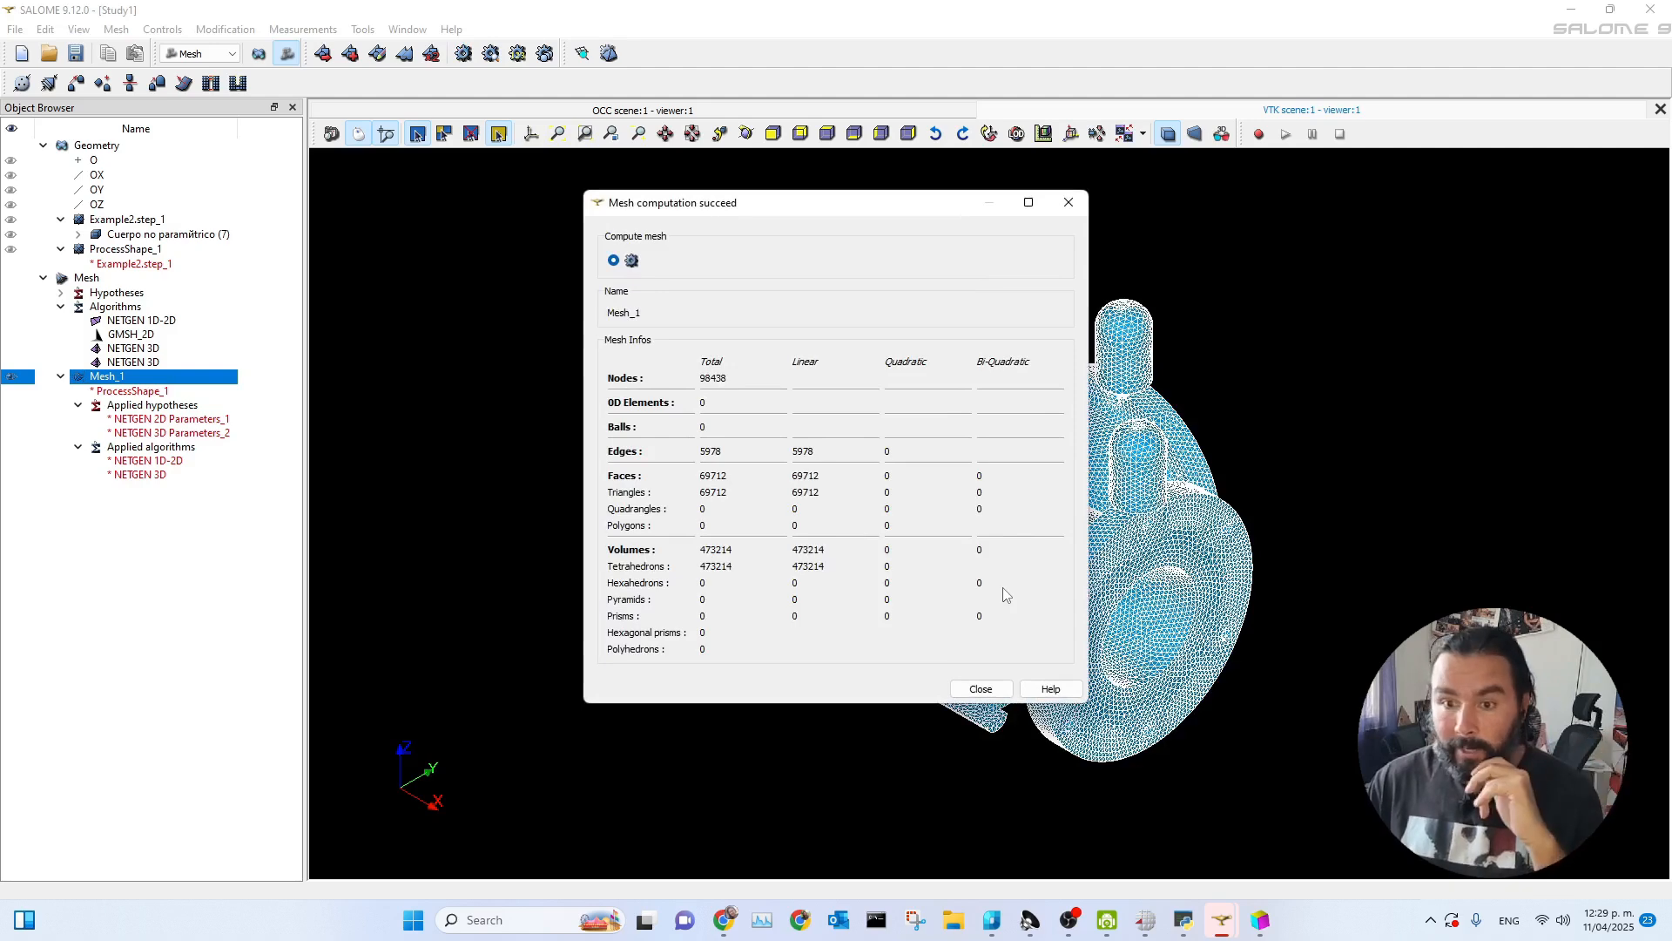
pyautogui.moveTo(821, 214); pyautogui.dragTo(857, 192)
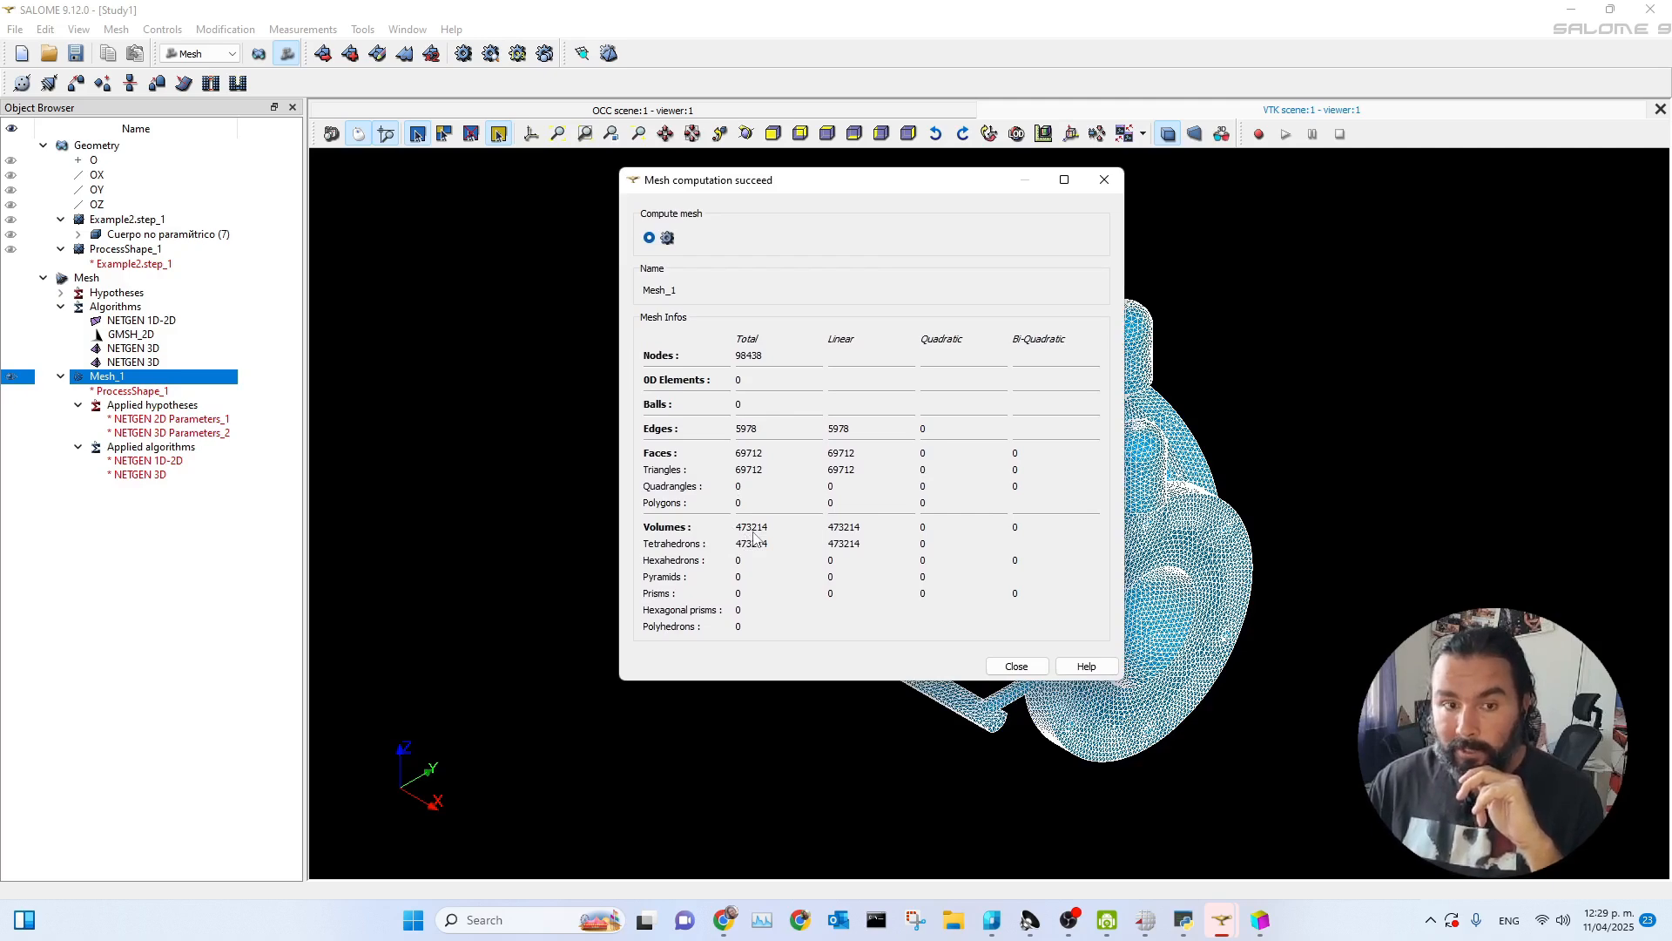
pyautogui.click(1015, 667)
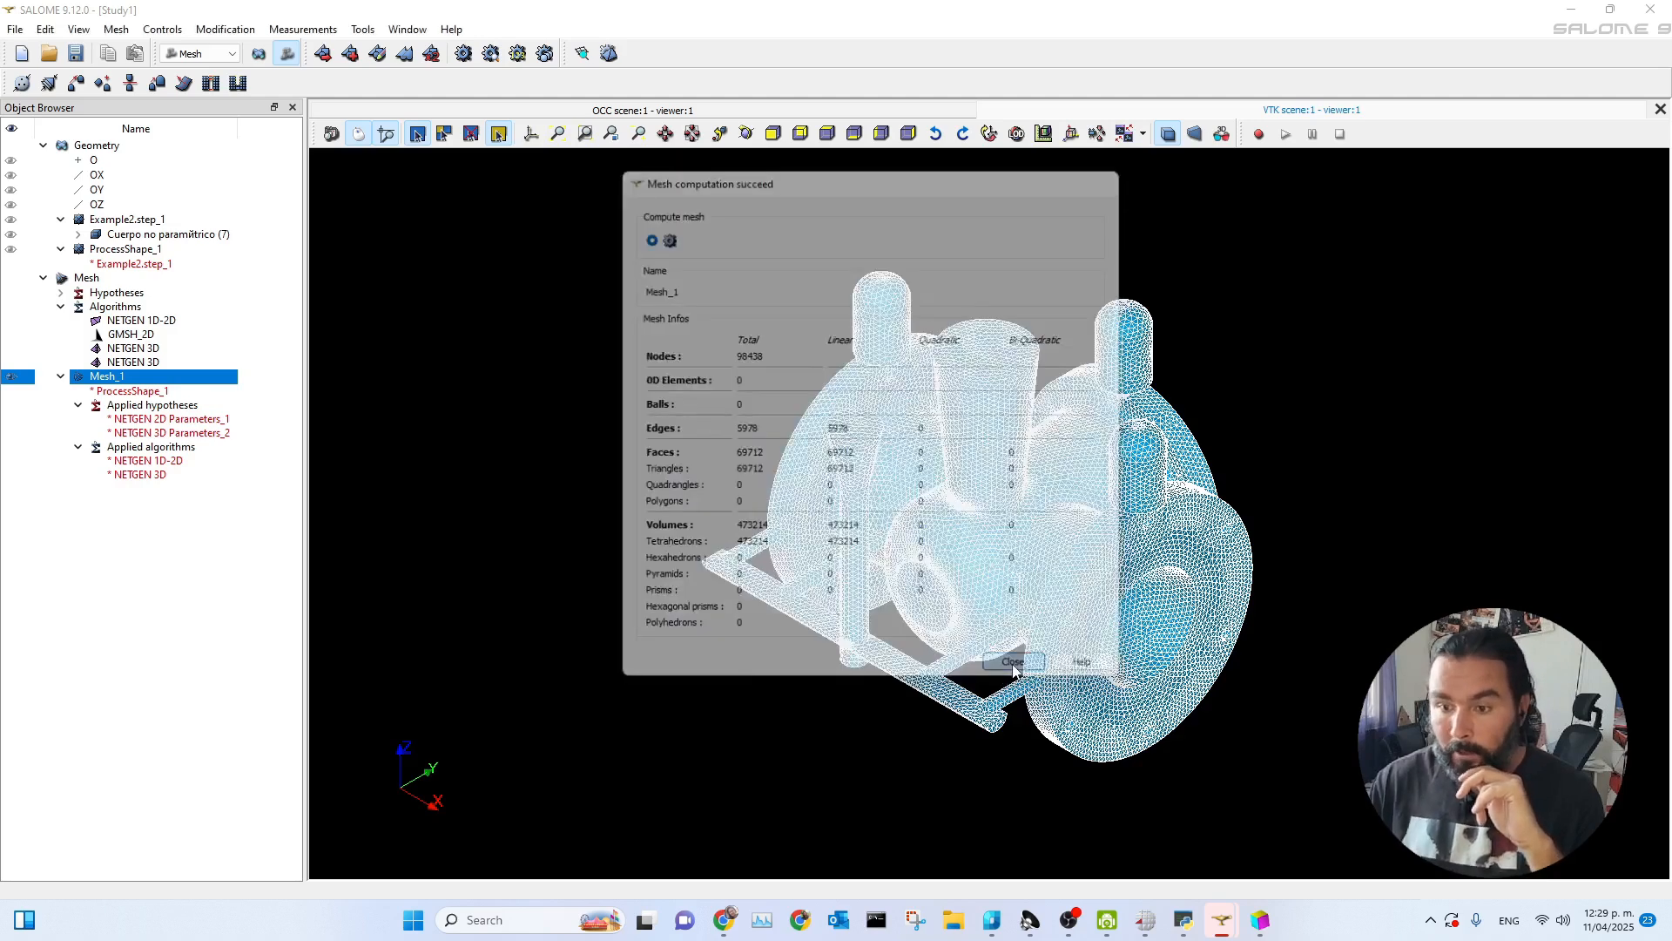
# - Export Mesh_1 as the MED 4.1 file lesson2.med in the LessonFree folder on the desktop
pyautogui.rightClick(106, 377)
pyautogui.moveTo(226, 754)
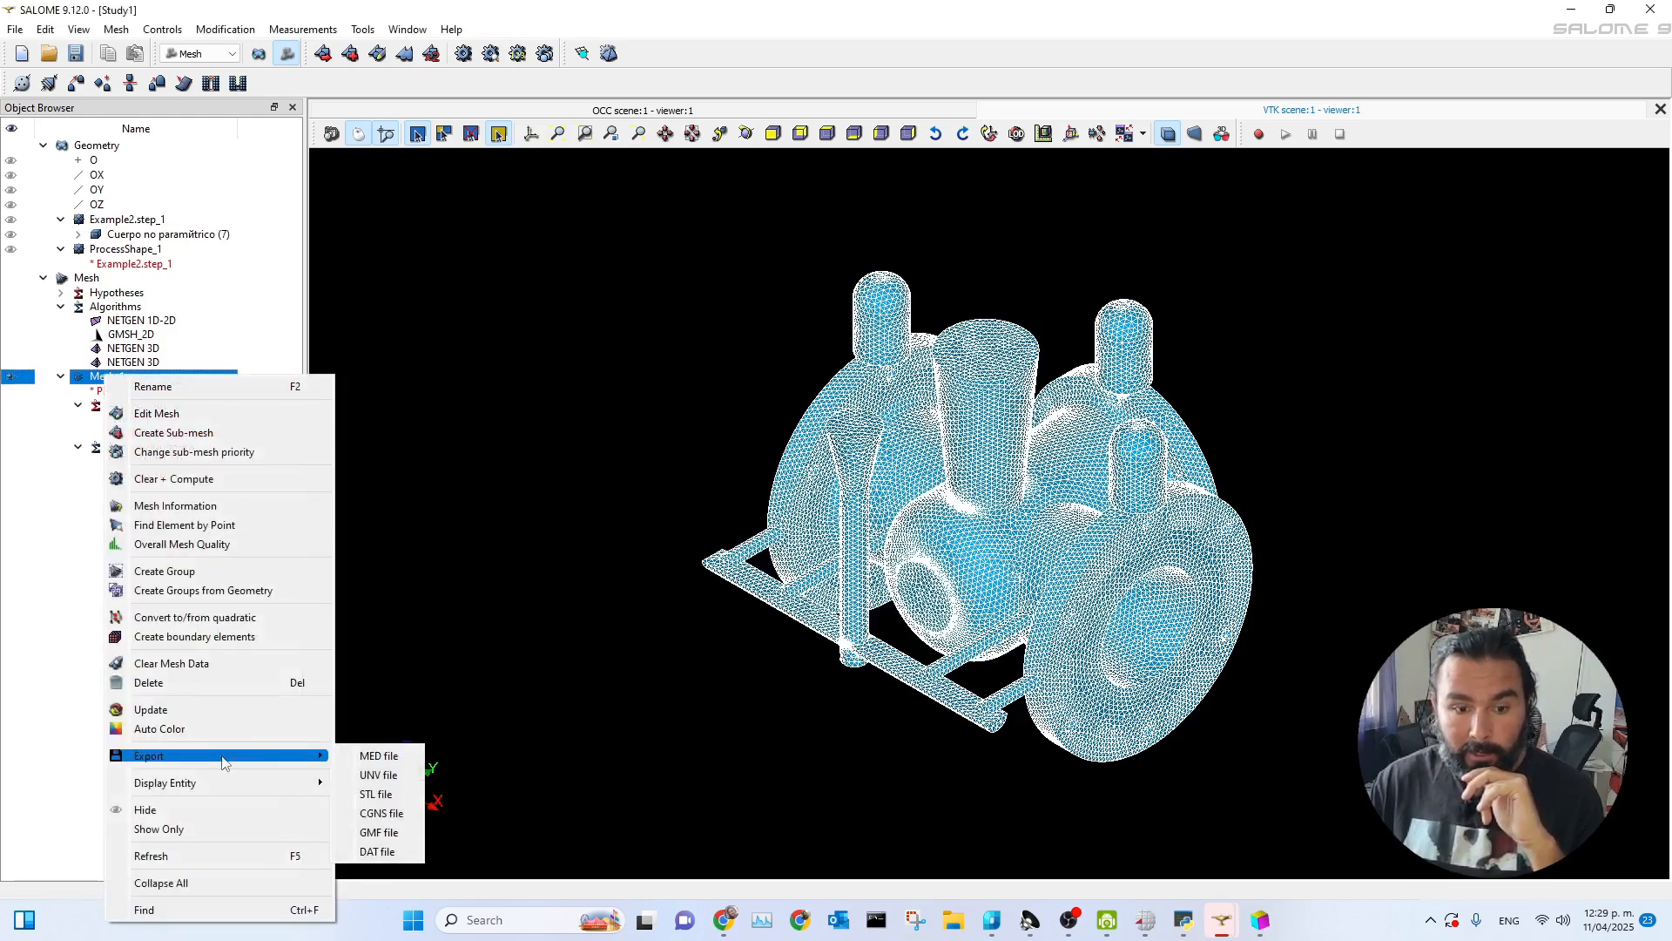
pyautogui.click(372, 757)
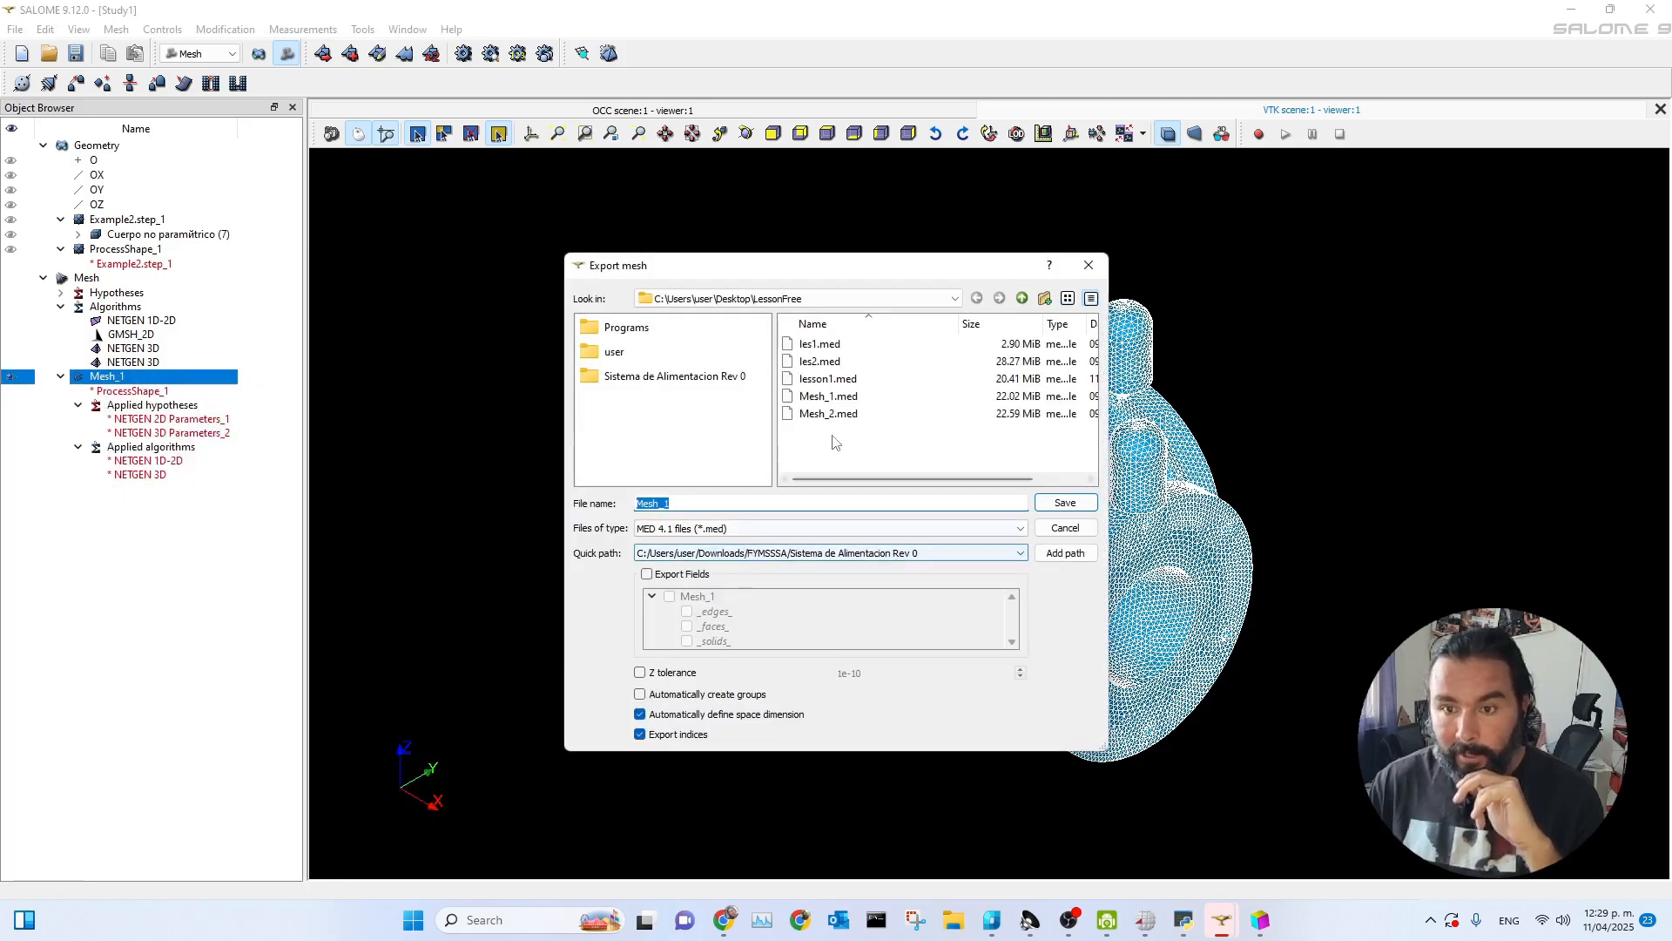
pyautogui.click(827, 378)
pyautogui.click(668, 503)
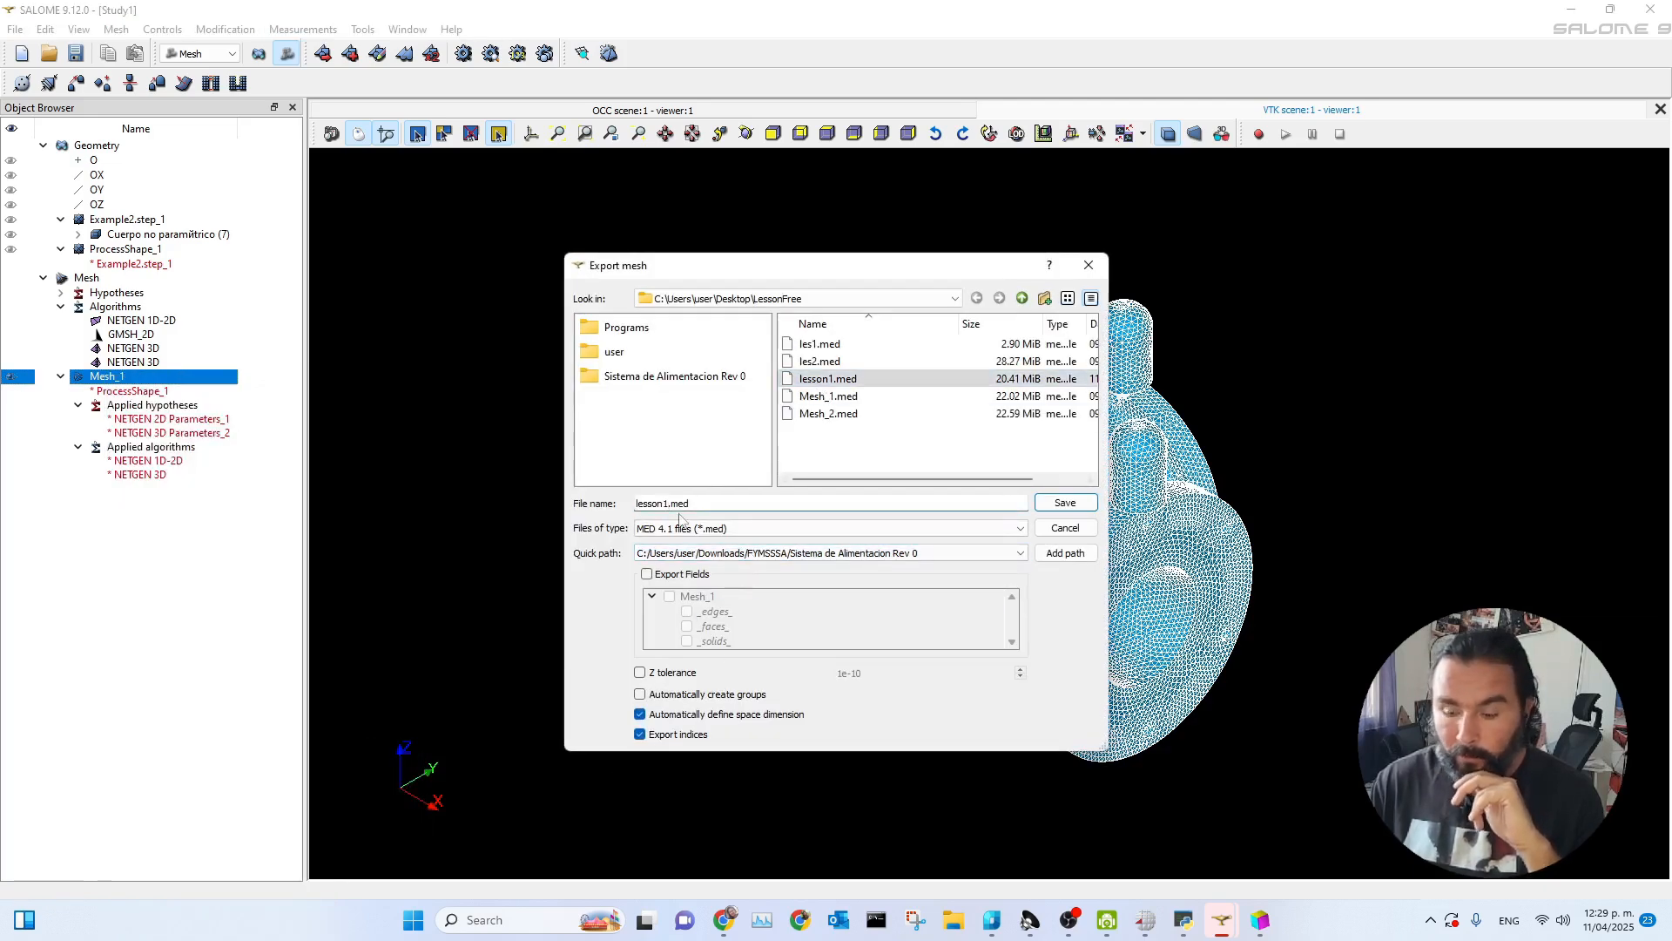
pyautogui.press('BackSpace')
pyautogui.write('2')
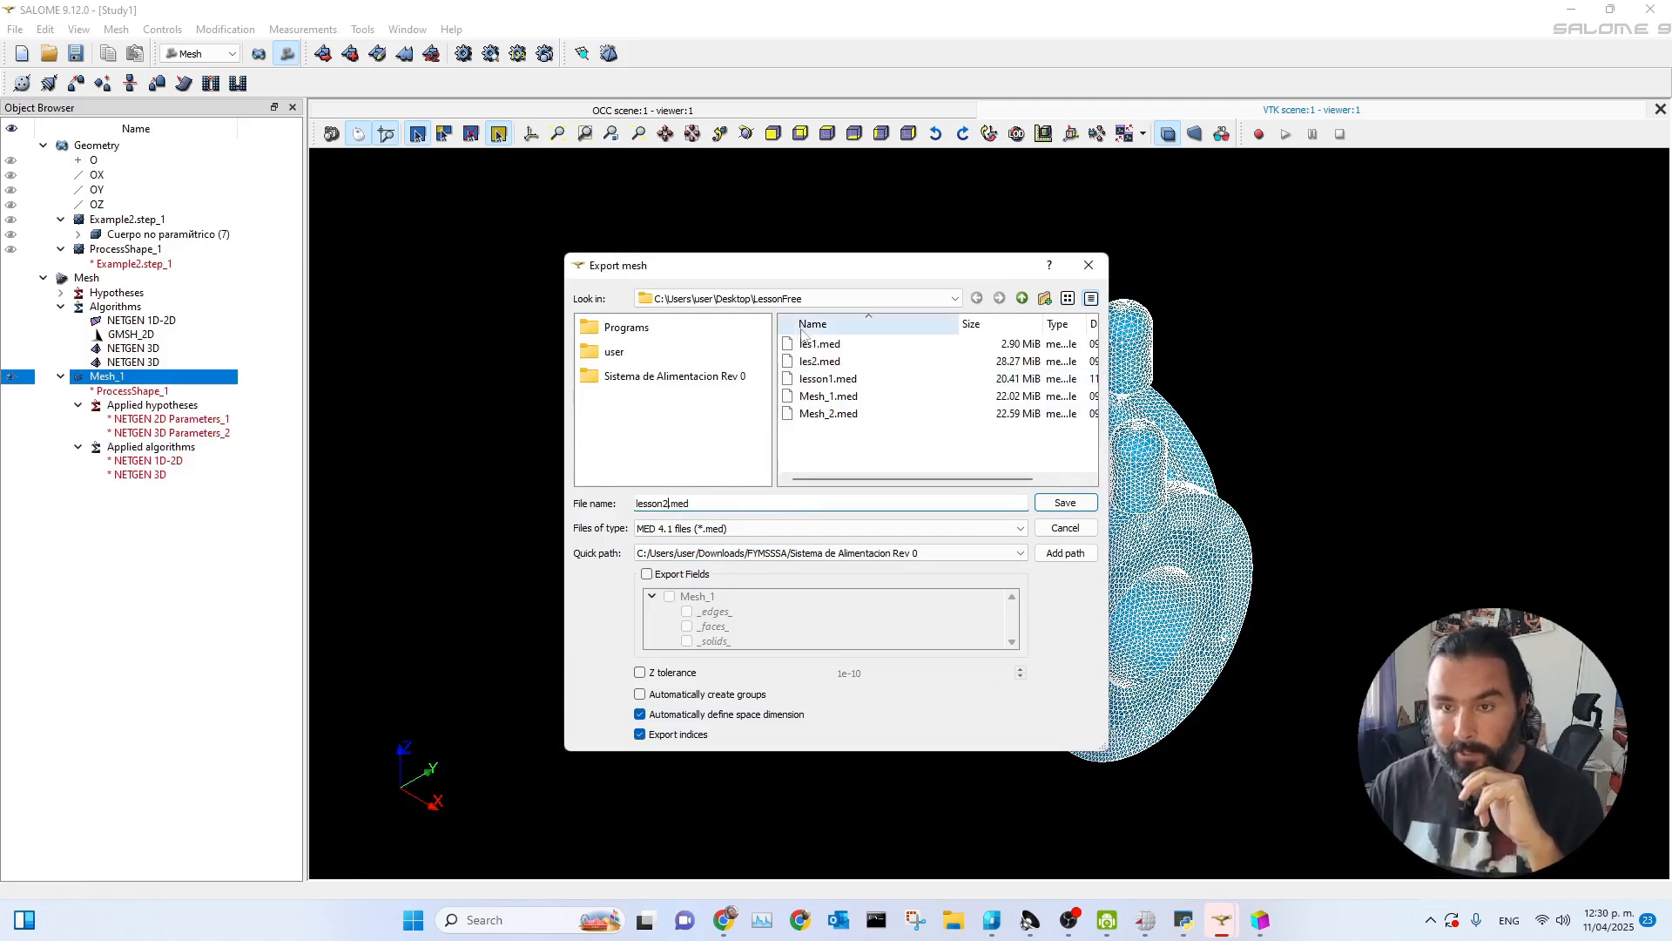
pyautogui.moveTo(862, 276); pyautogui.dragTo(719, 225)
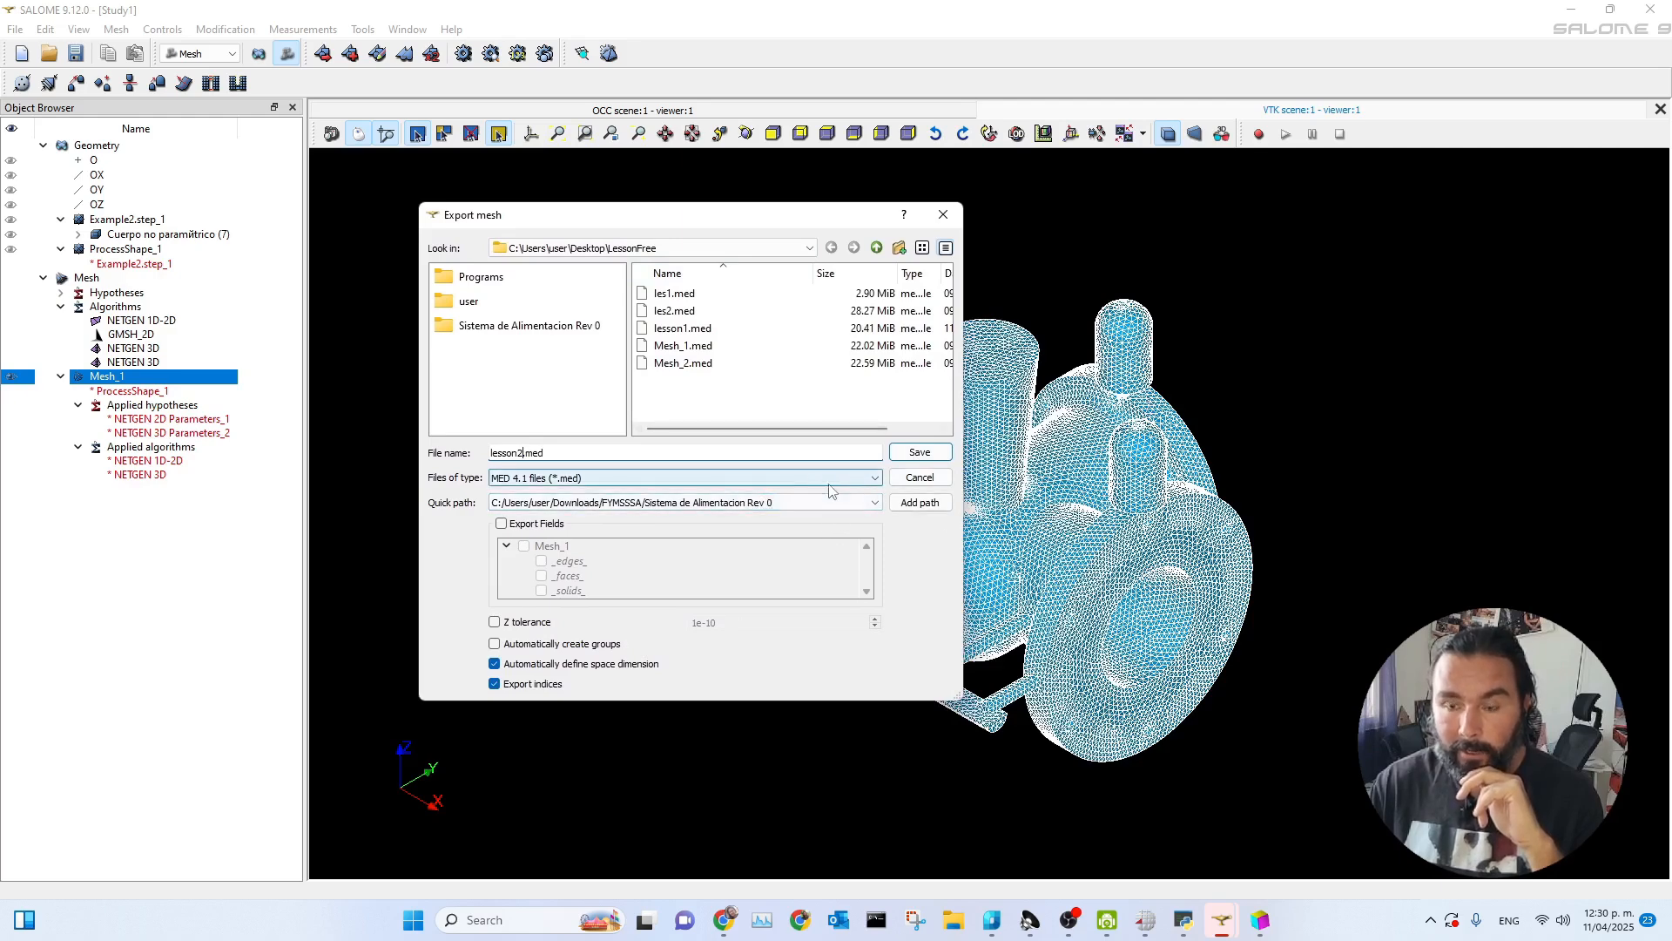
pyautogui.click(918, 453)
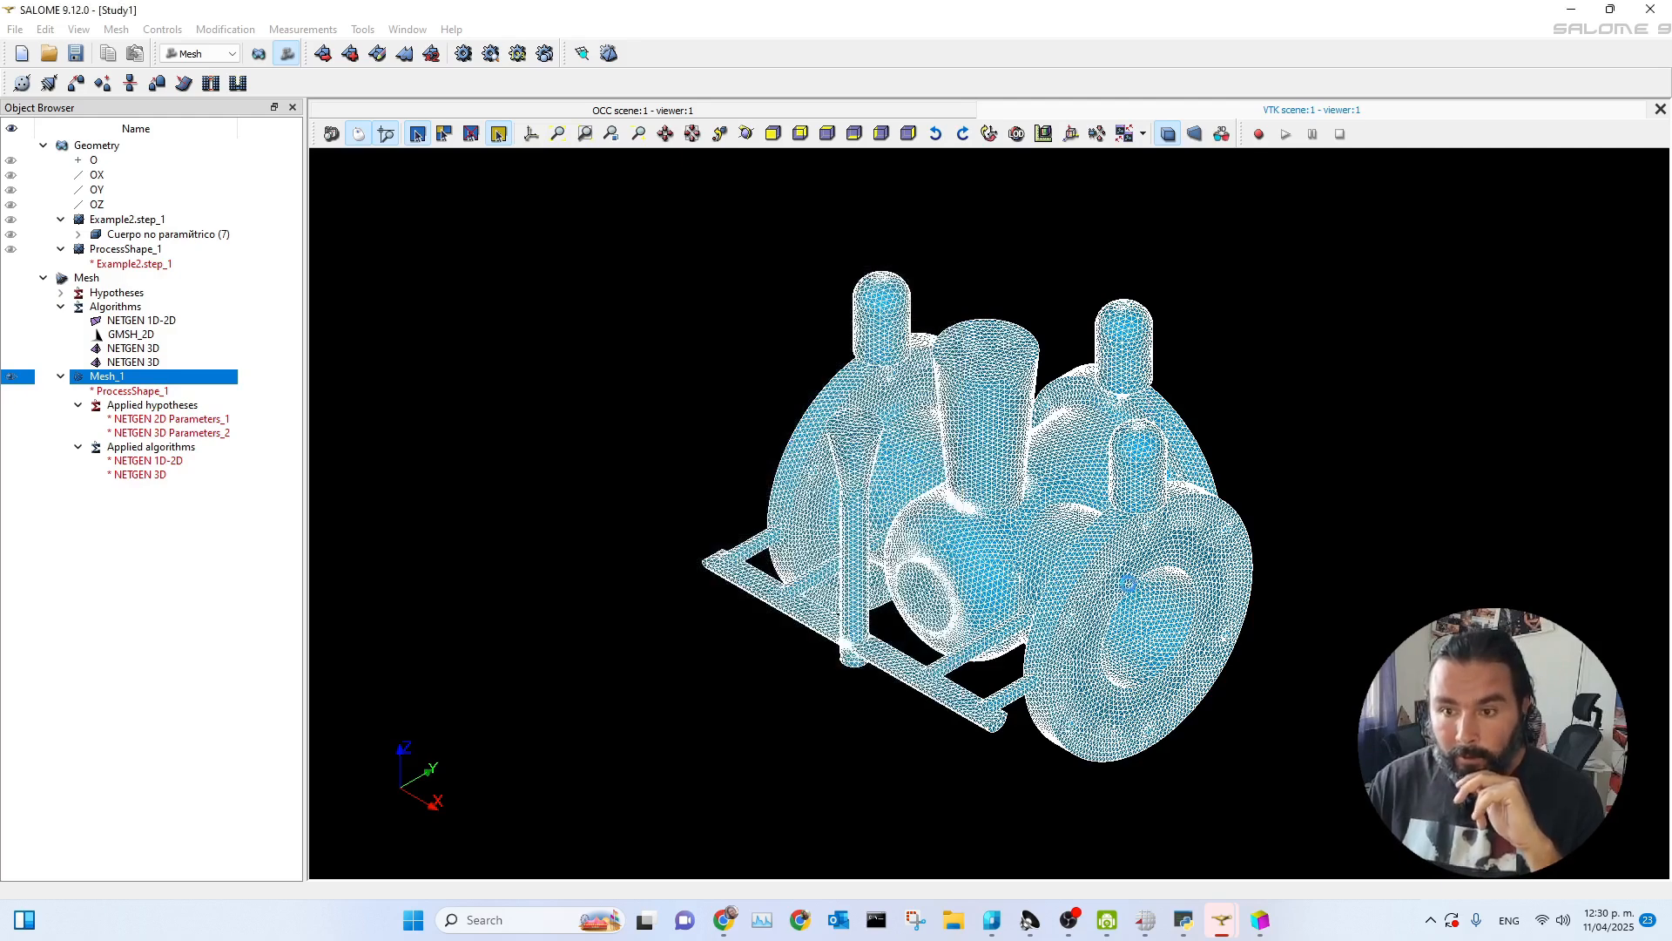
# - Switch to PoligonSoft Master and open lesson2.med as a Salome geometry in millimetres, keeping the previous simulation parameters
pyautogui.click(1258, 930)
pyautogui.click(27, 83)
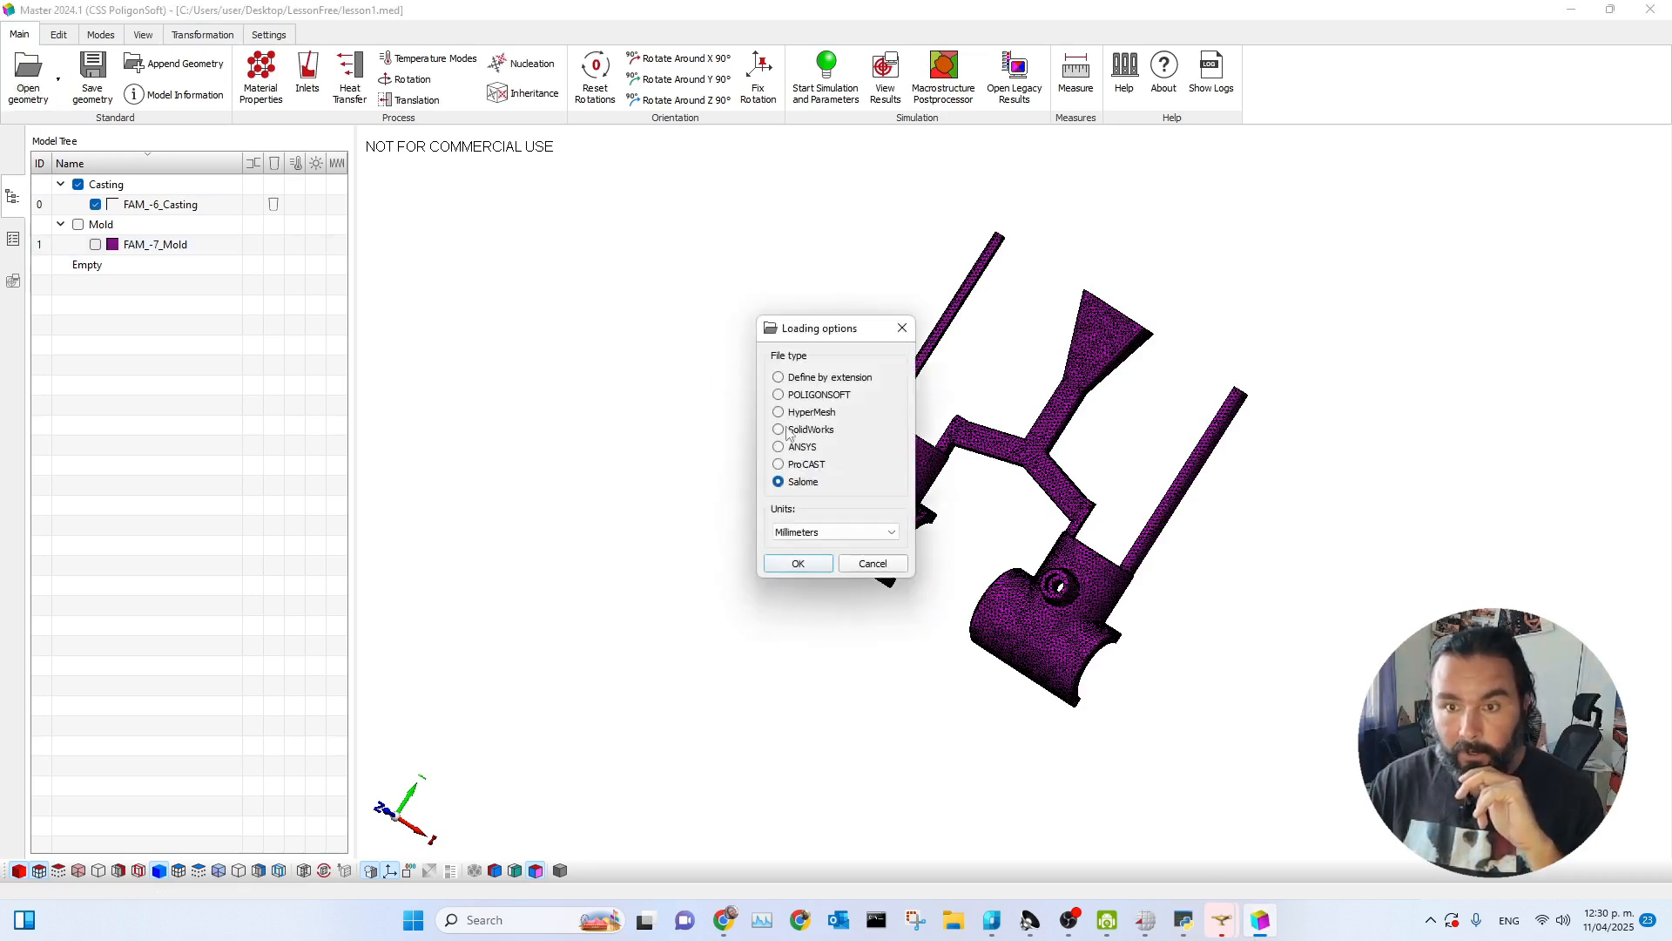
pyautogui.click(798, 563)
pyautogui.click(649, 392)
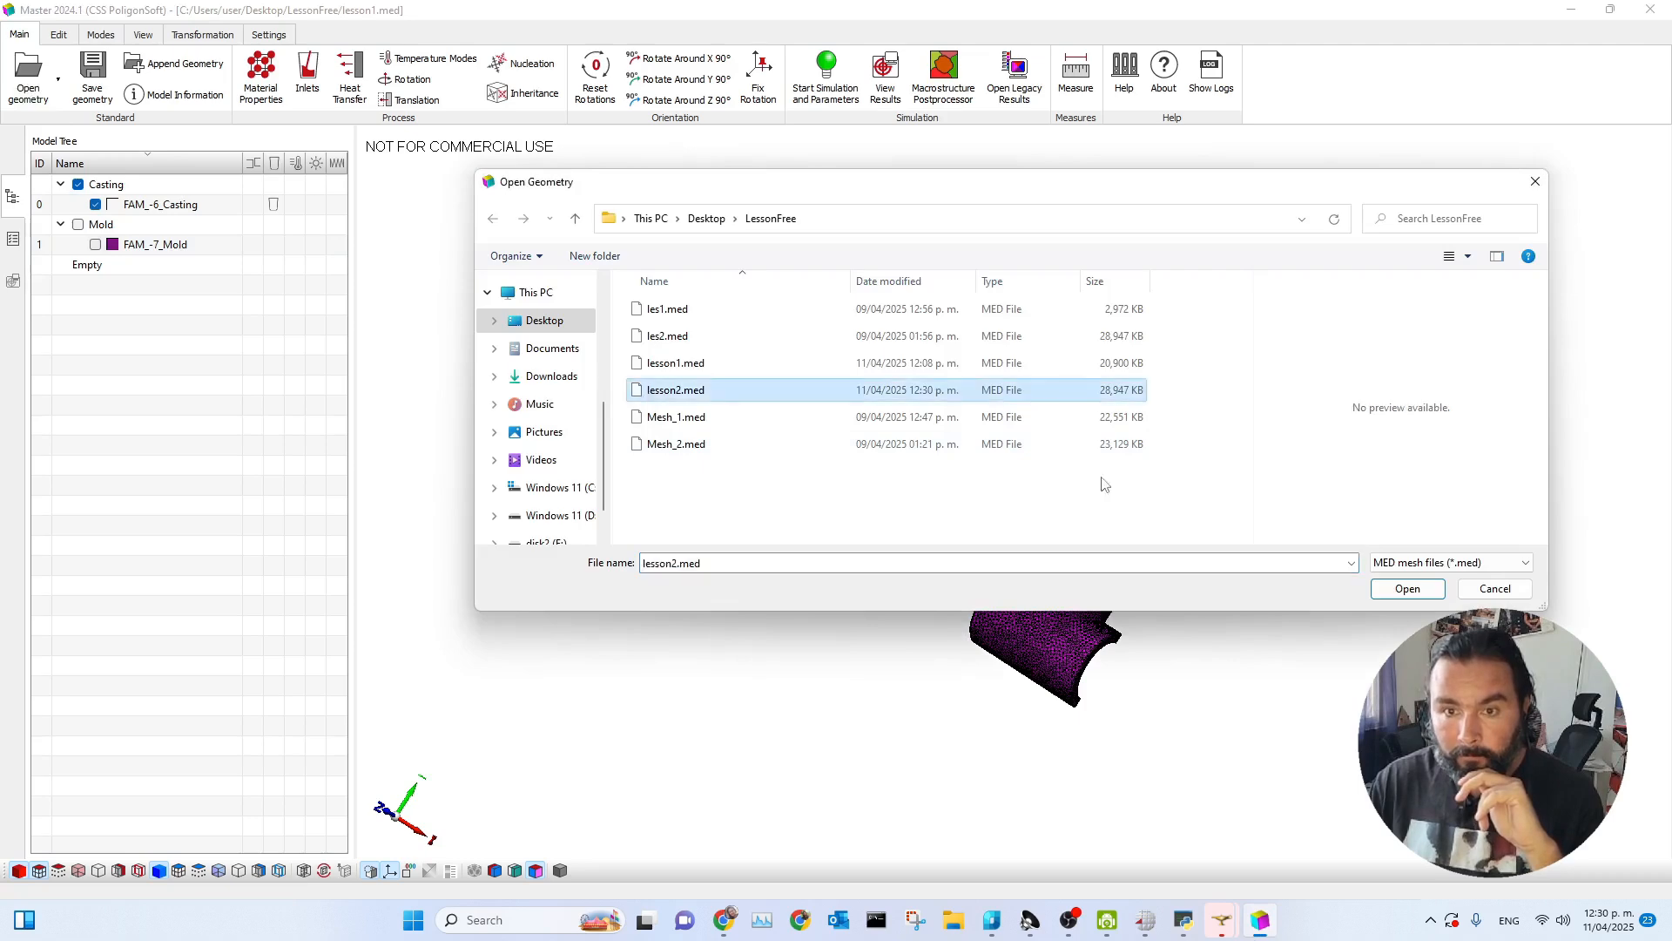
pyautogui.press('Return')
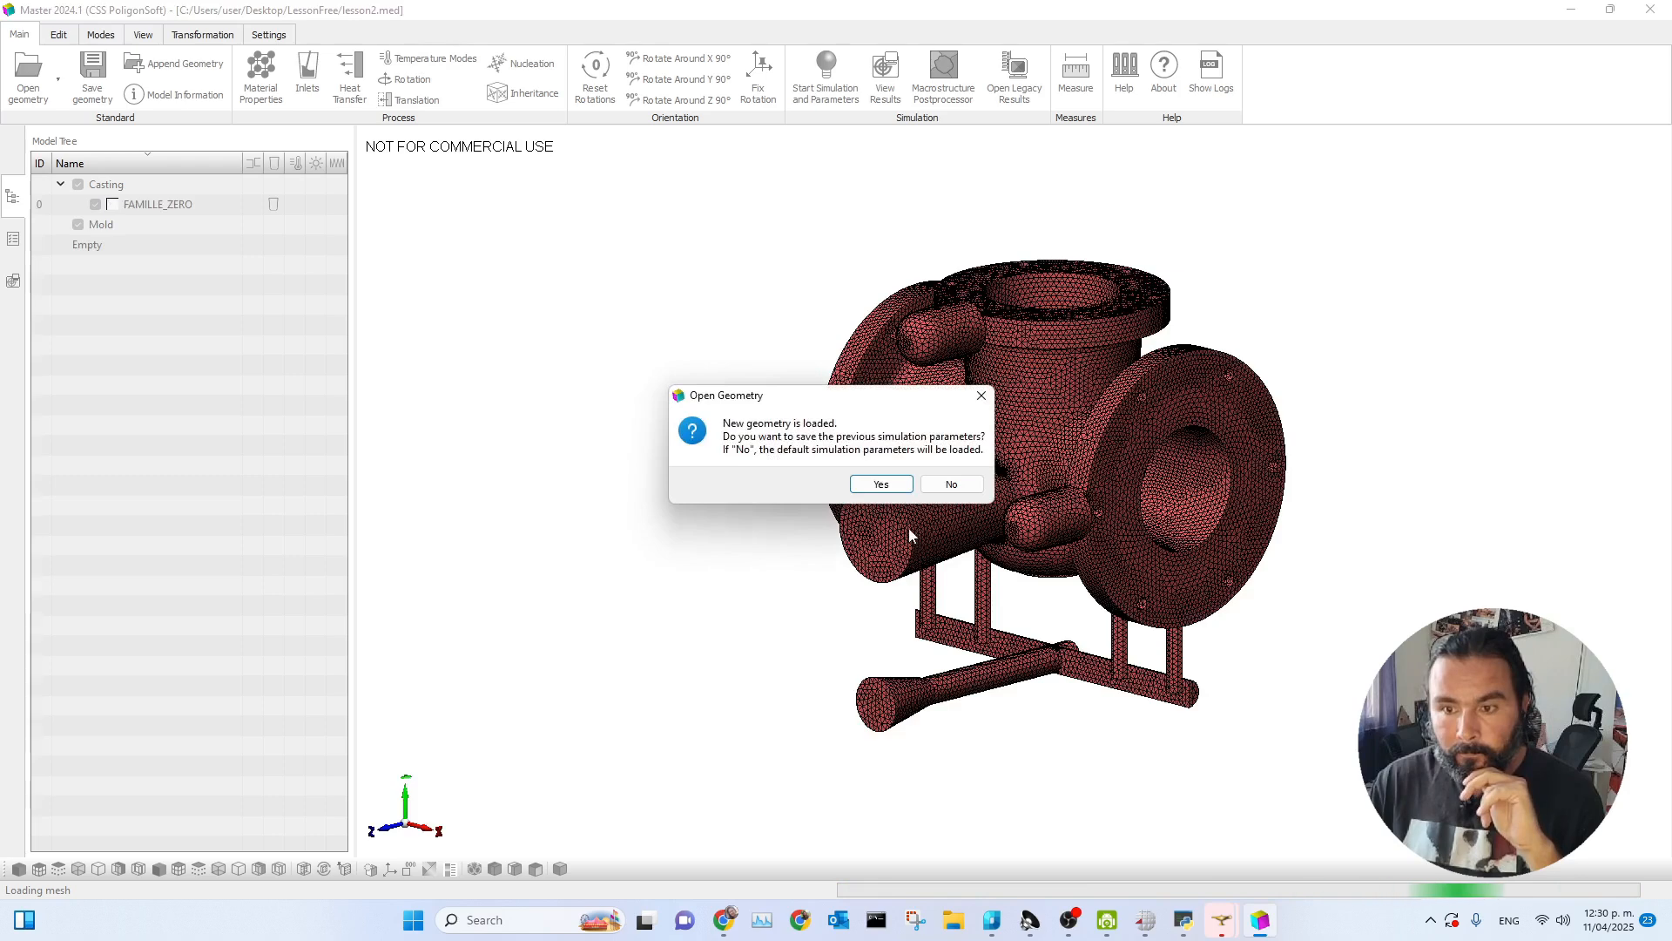
pyautogui.moveTo(845, 401); pyautogui.dragTo(692, 365)
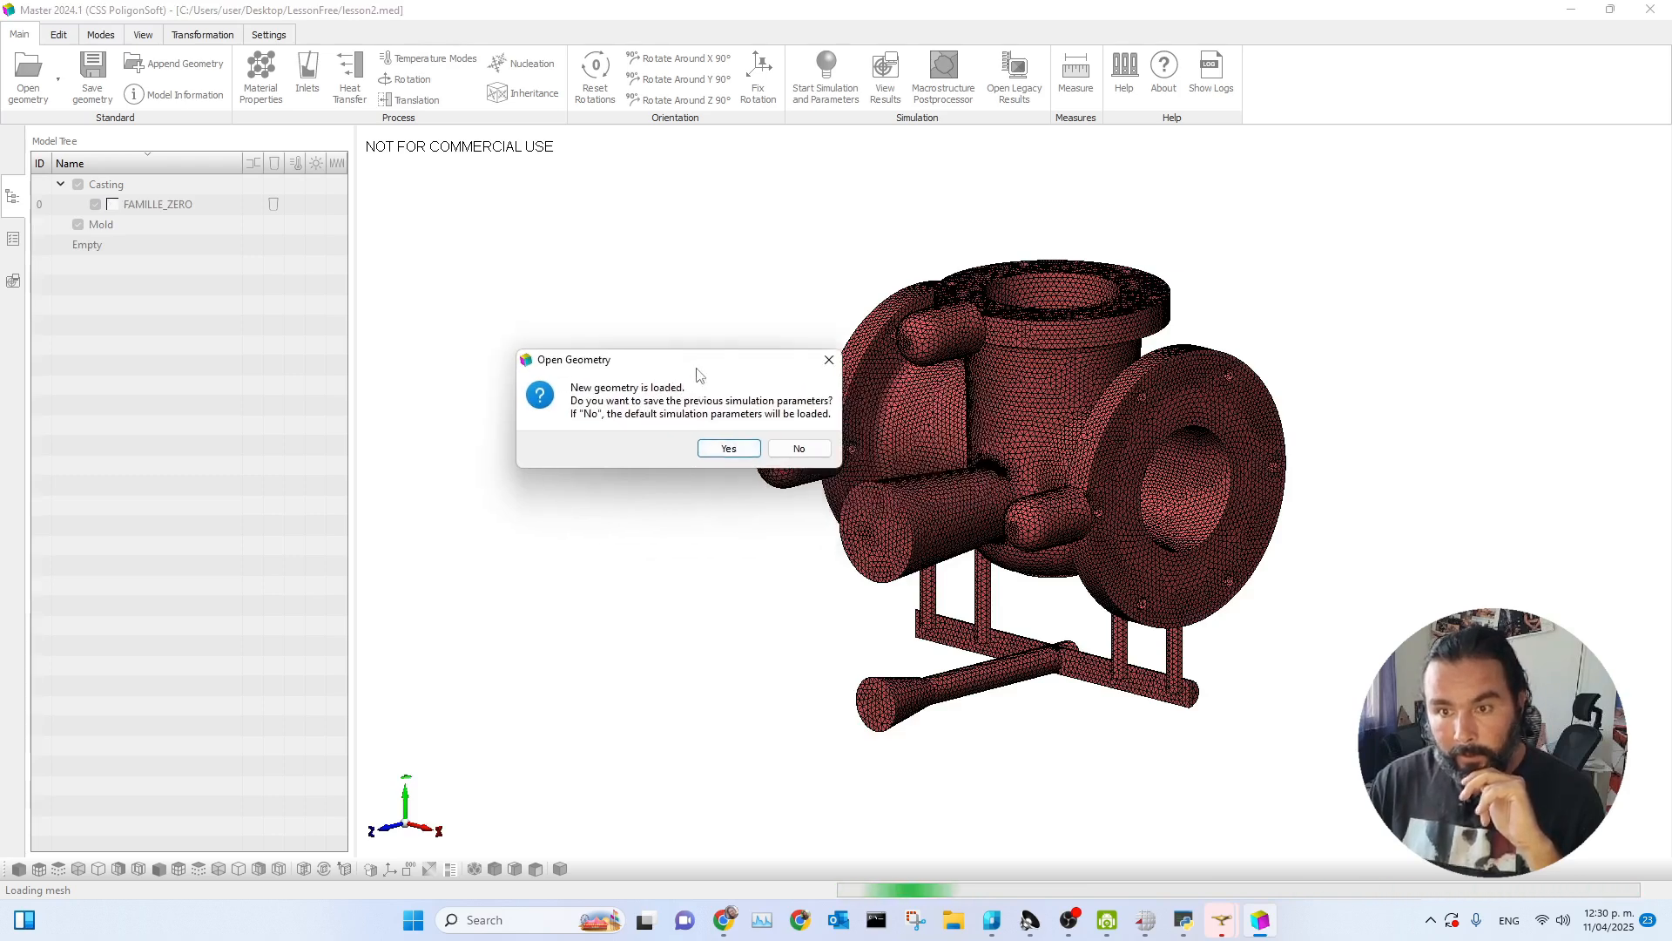
pyautogui.click(727, 449)
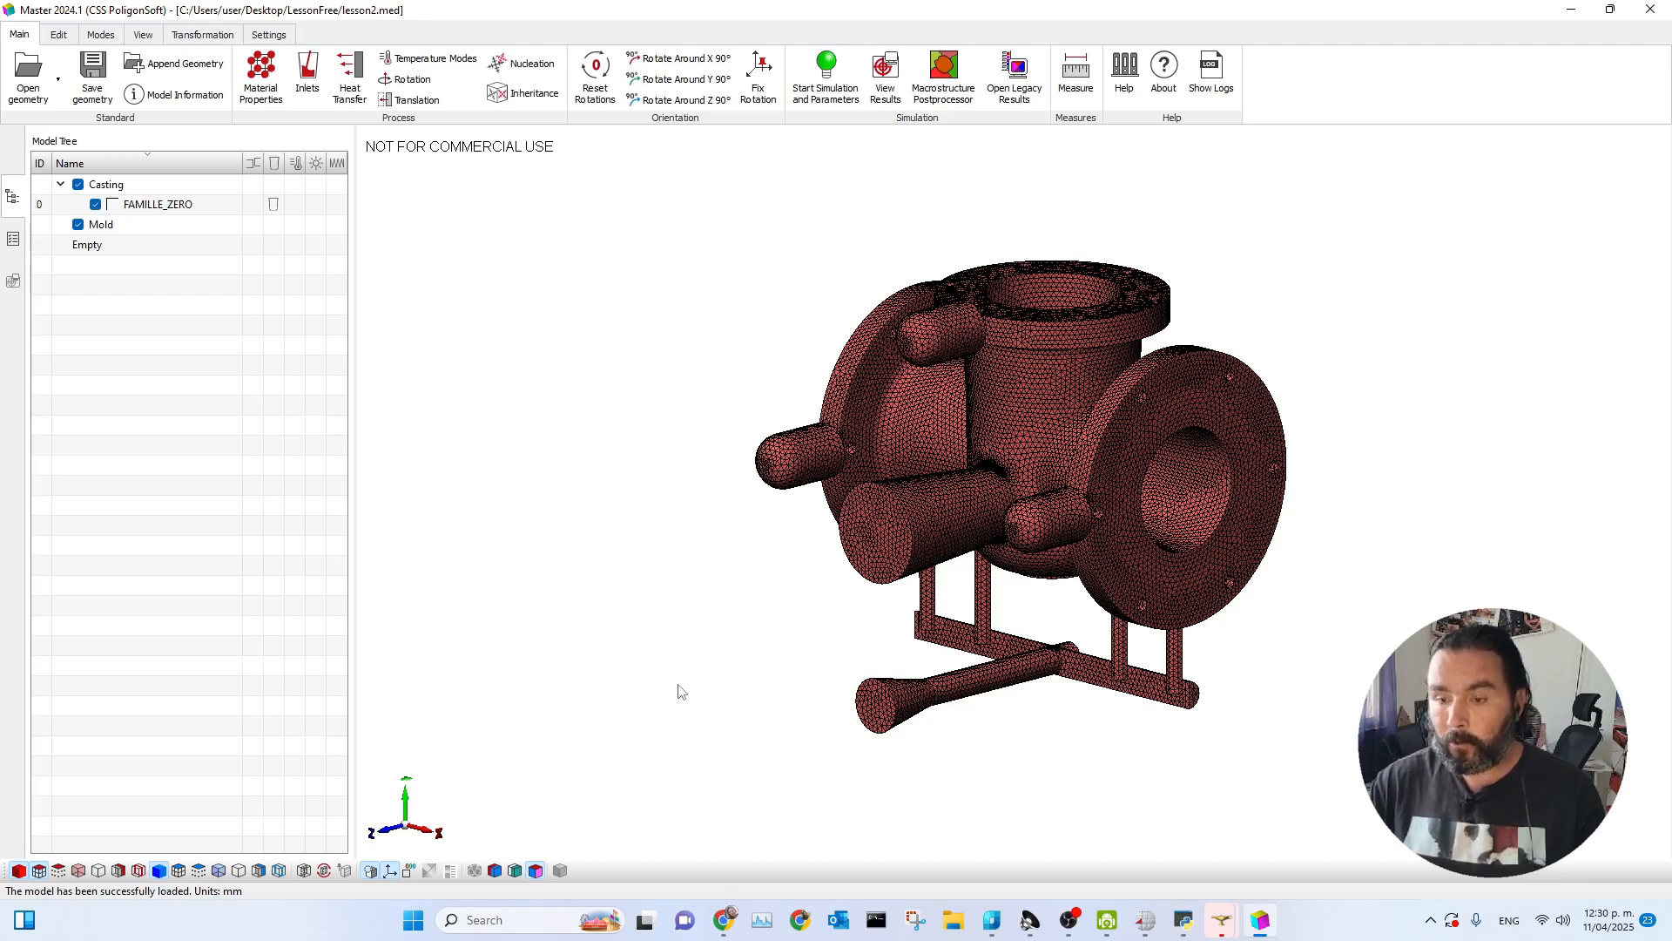
# - Inspect the imported casting mesh from several sides, including its flanges, risers and gating
pyautogui.moveTo(949, 742); pyautogui.dragTo(1045, 605)
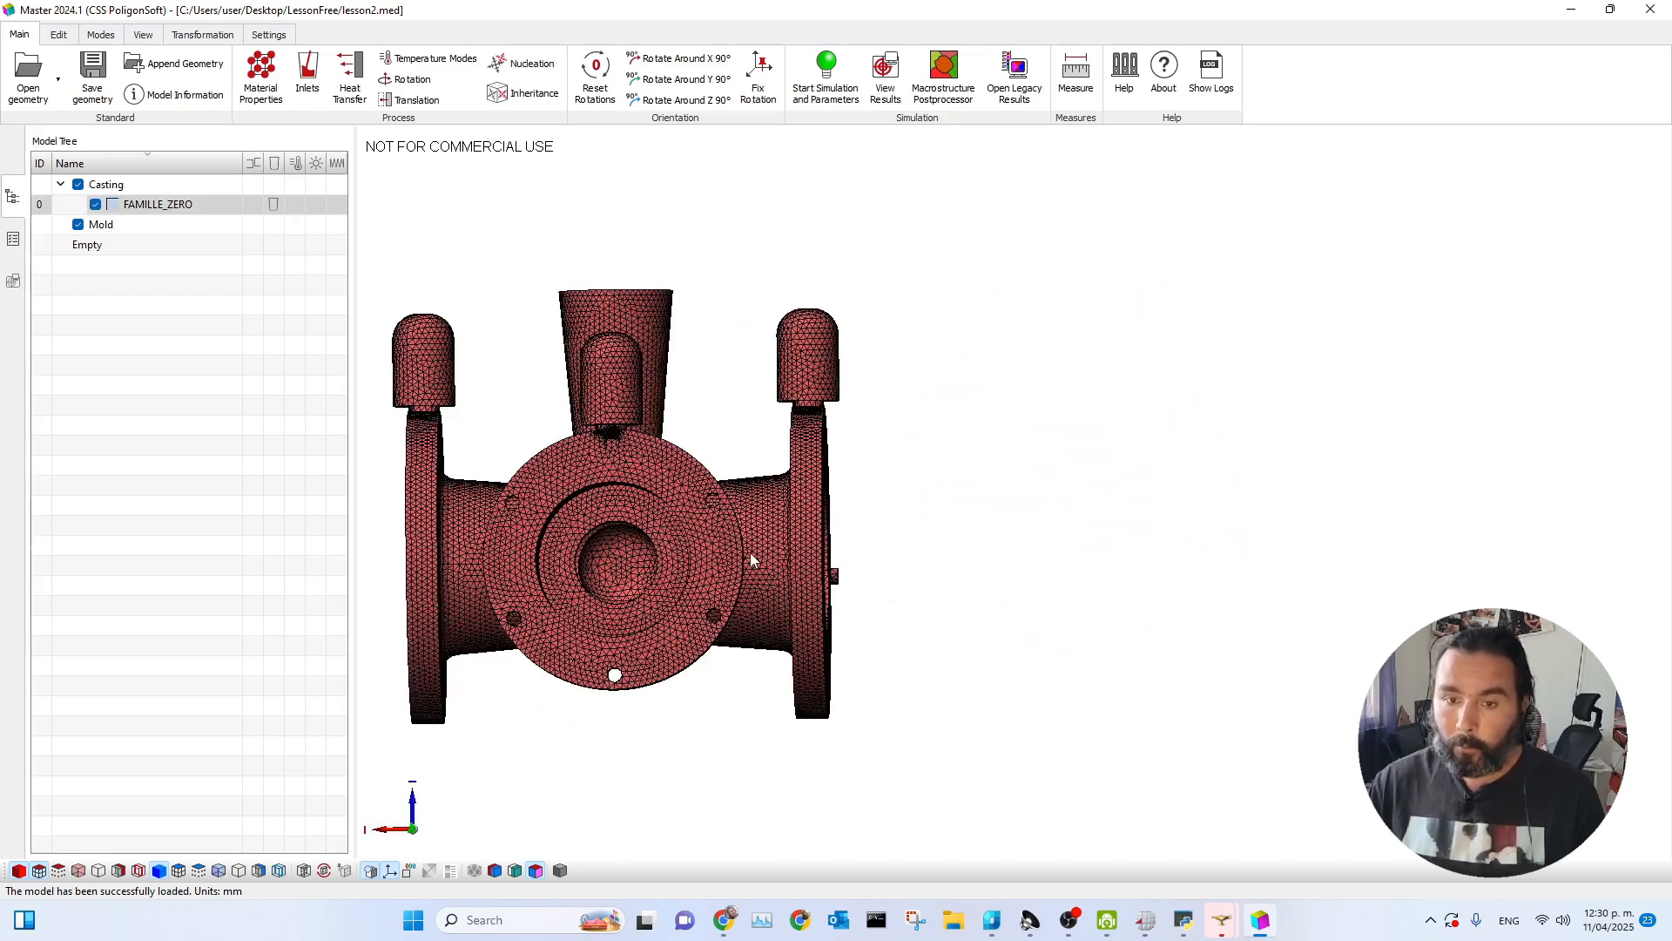
pyautogui.moveTo(729, 554); pyautogui.dragTo(706, 578)
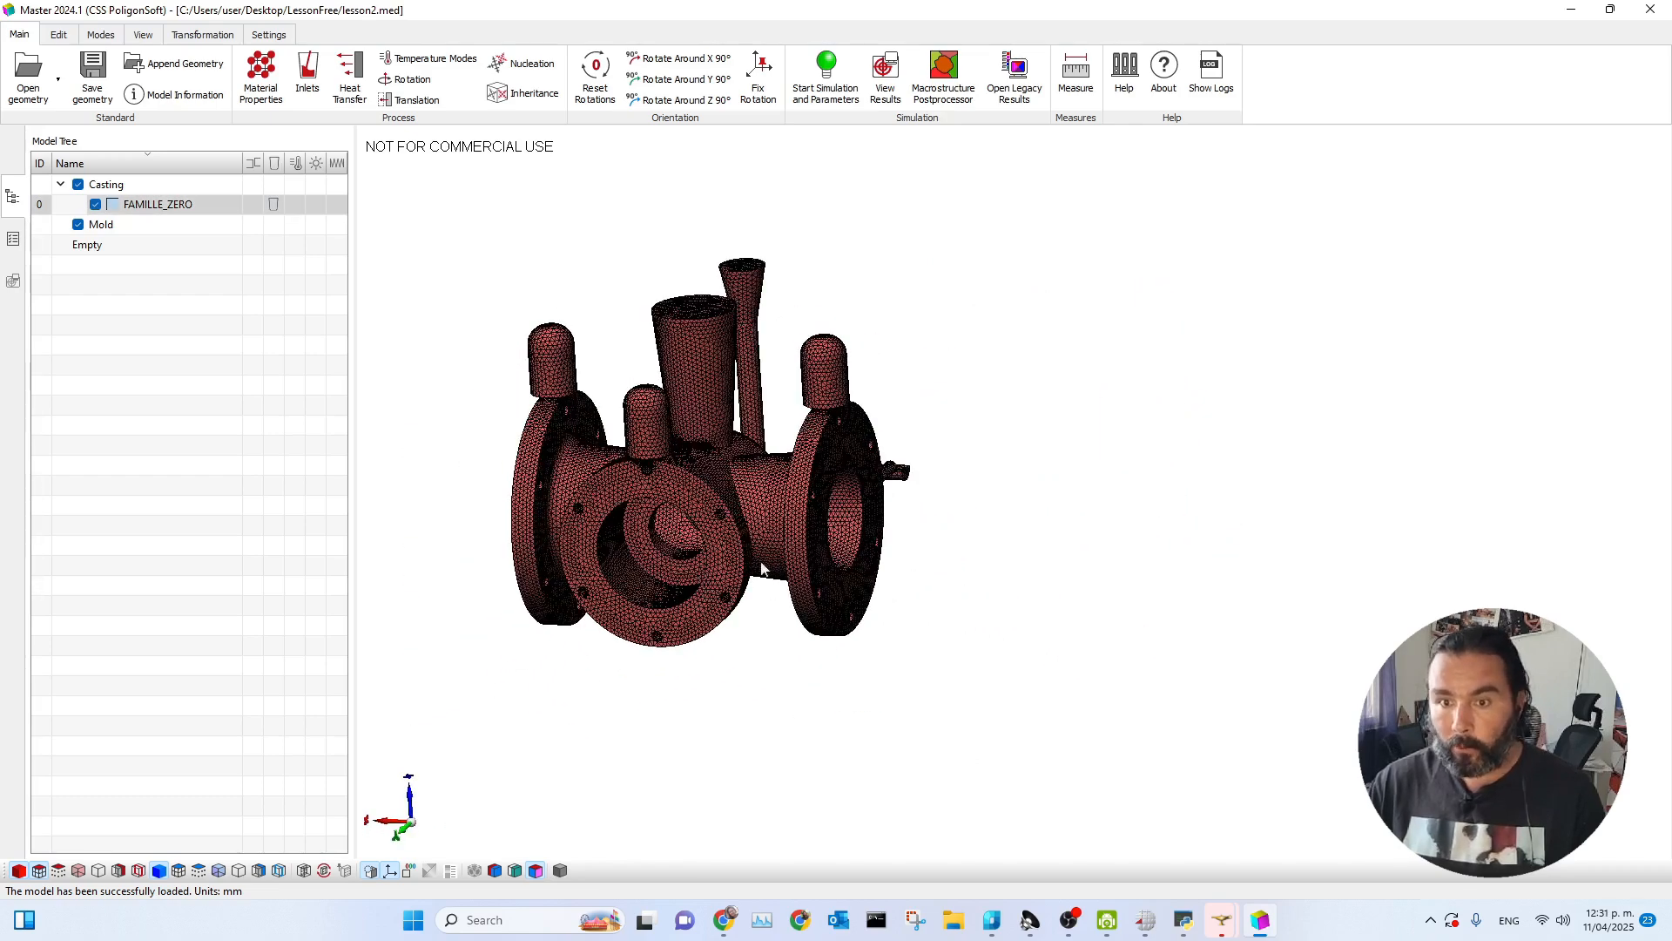
pyautogui.moveTo(751, 509); pyautogui.dragTo(794, 528)
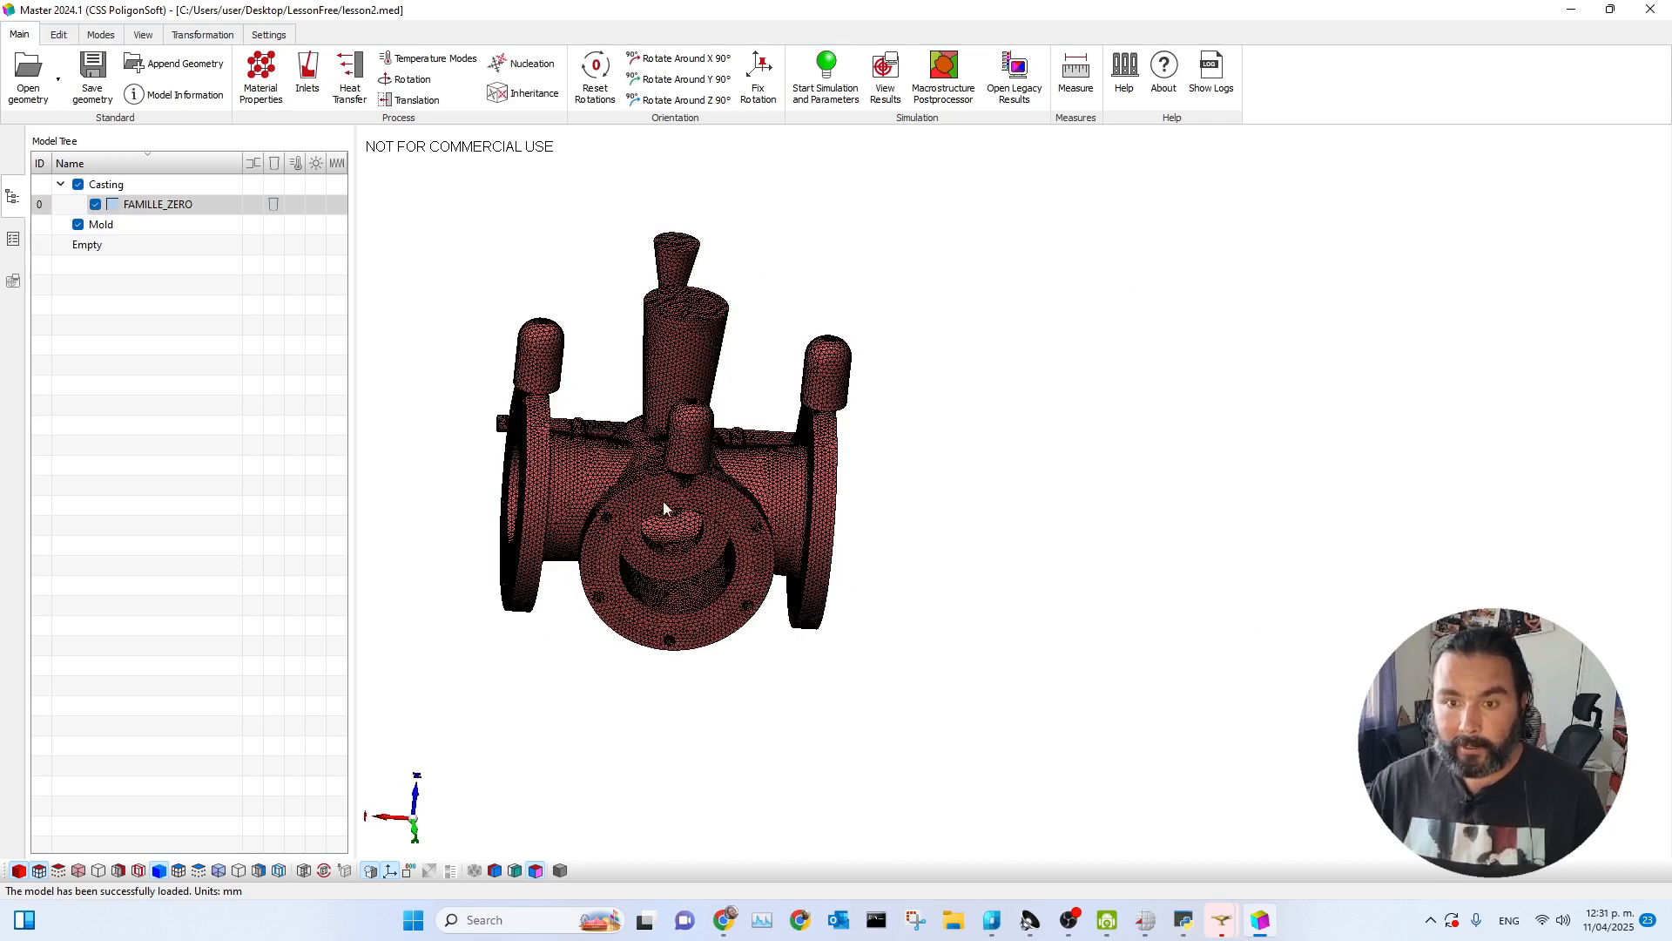